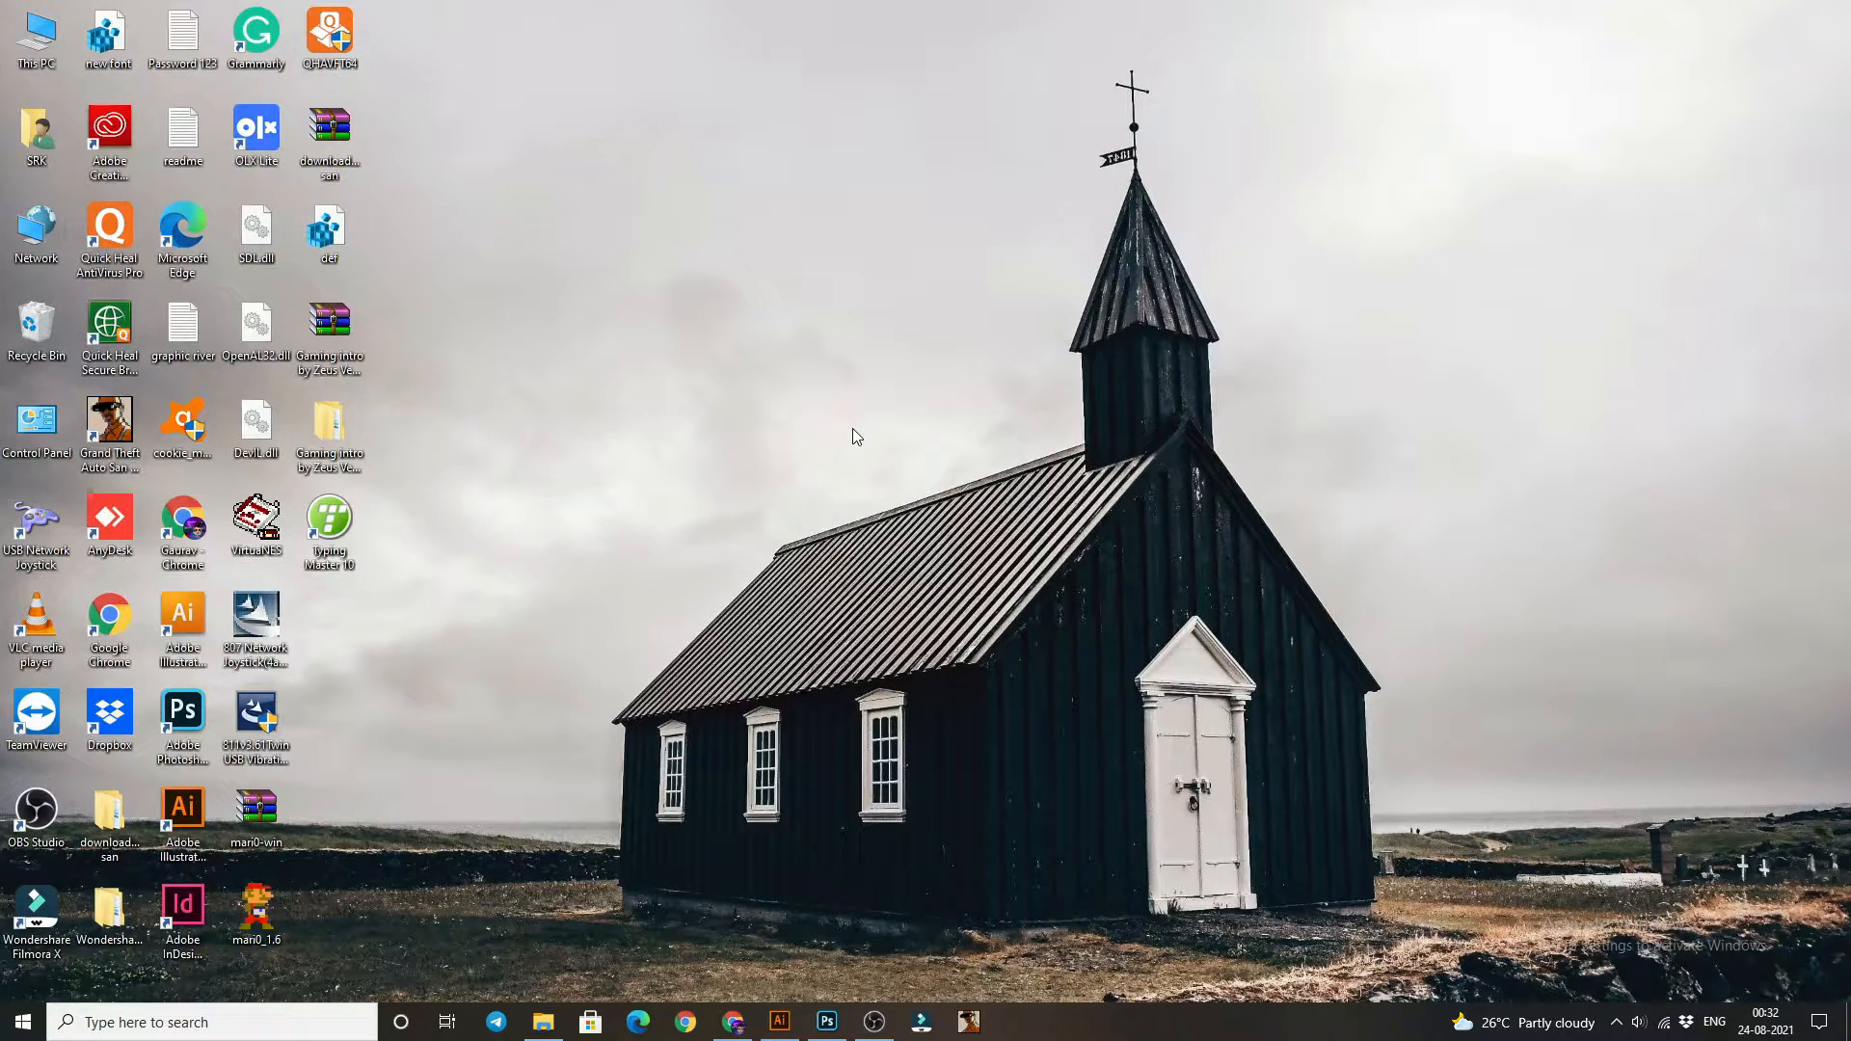
# - Switch to Adobe Illustrator and draw a circle about 461 px in diameter near the middle of the artboard
pyautogui.click(779, 1021)
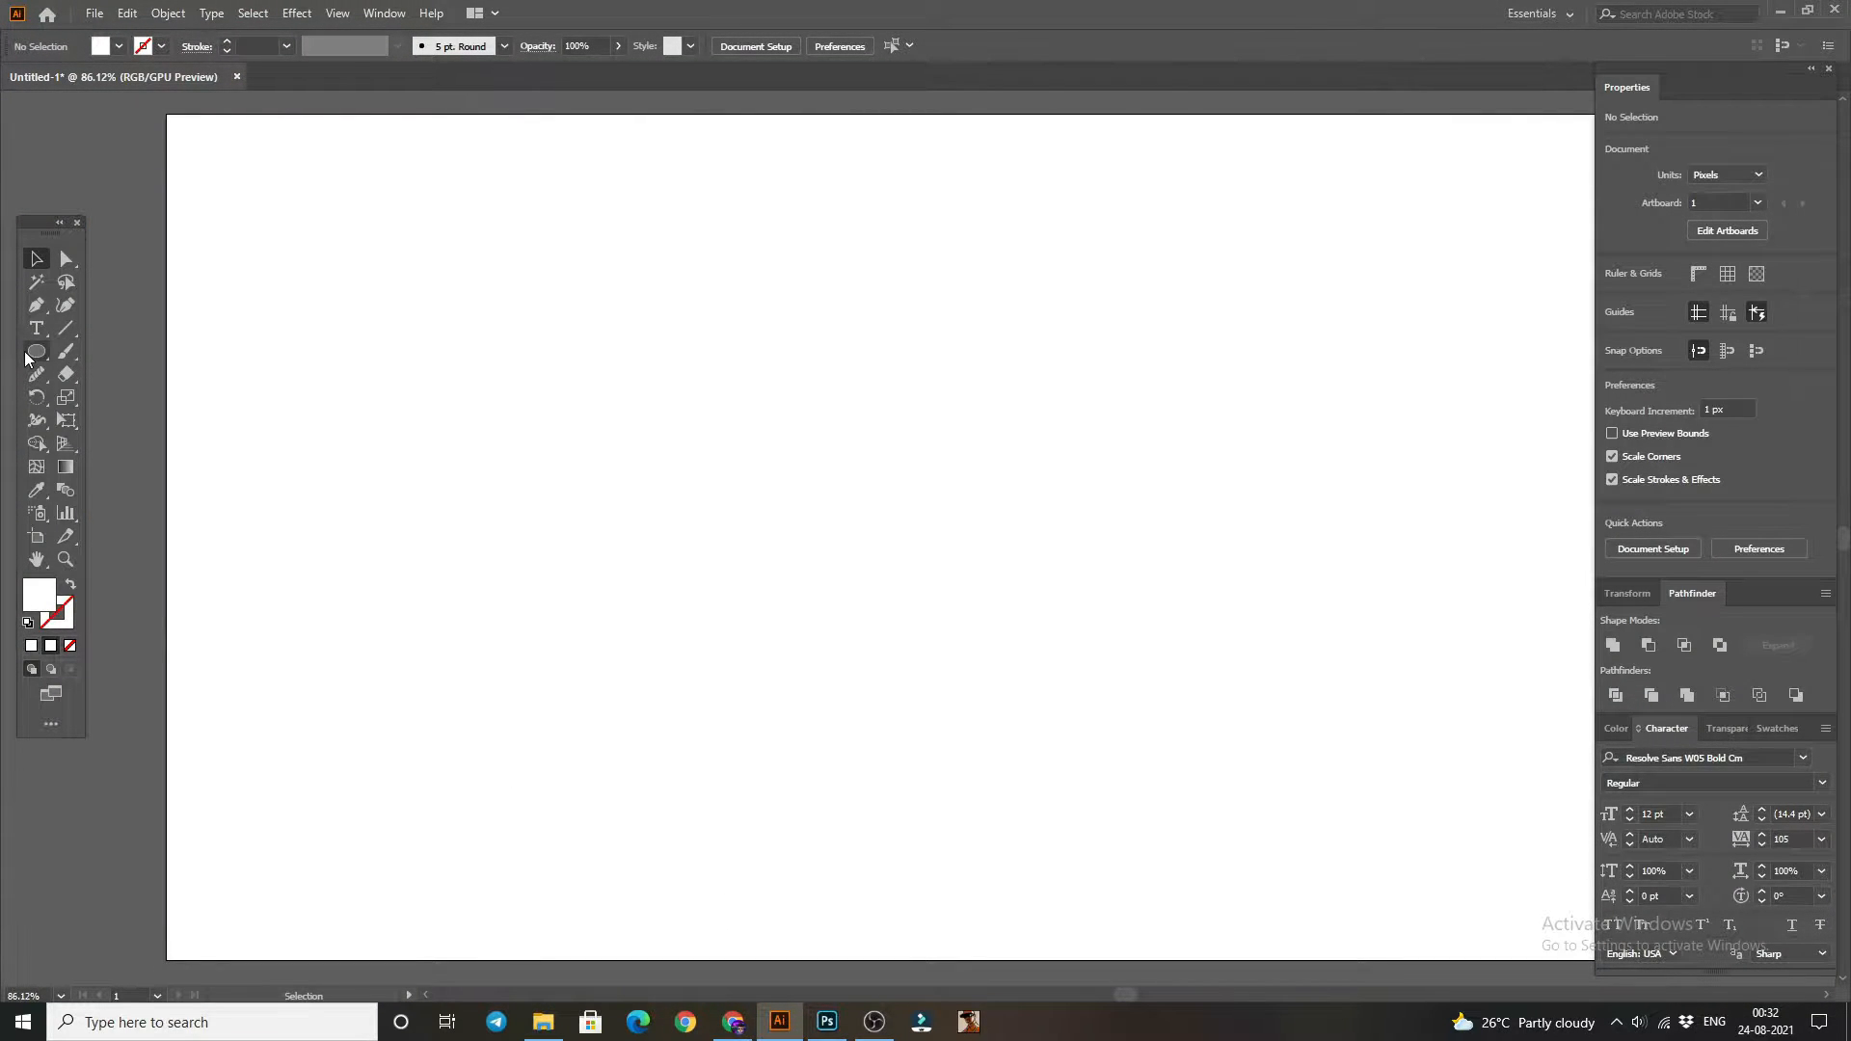
pyautogui.click(844, 340)
pyautogui.moveTo(758, 393); pyautogui.dragTo(714, 405)
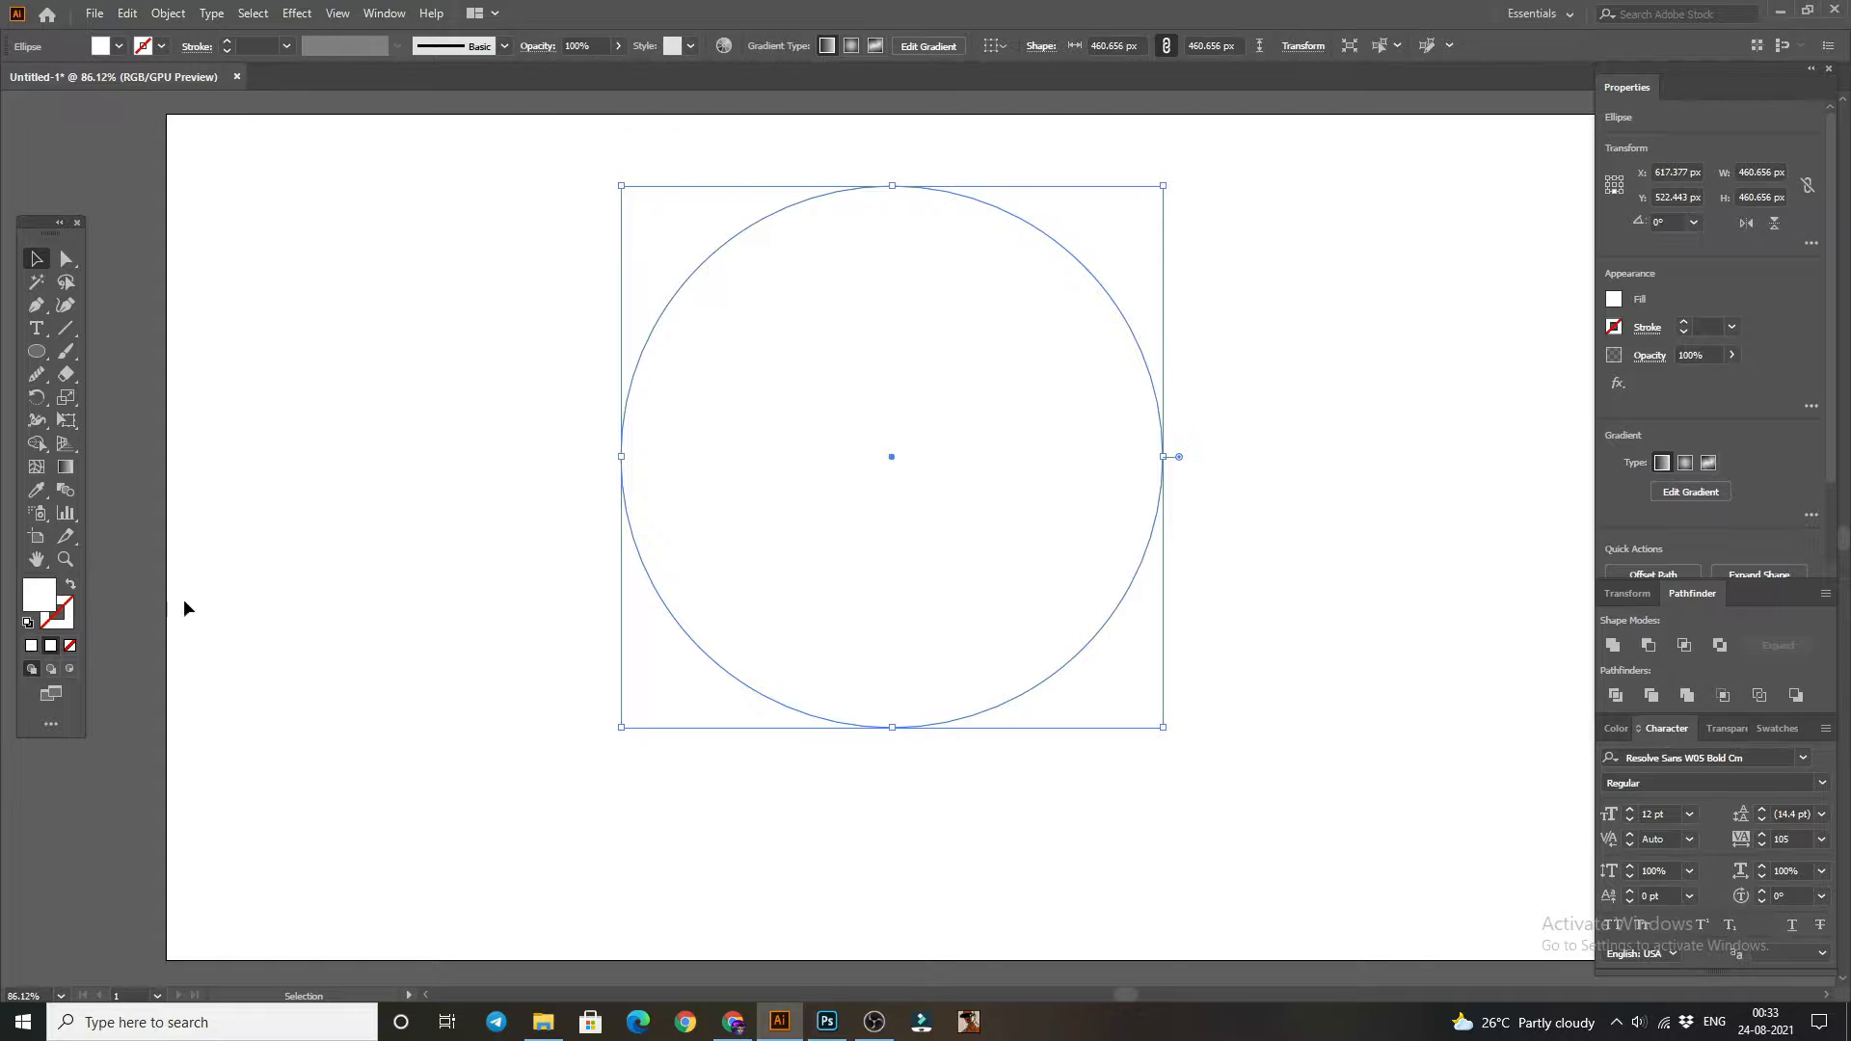
# - Fill the circle with solid dark red and no stroke
pyautogui.doubleClick(41, 600)
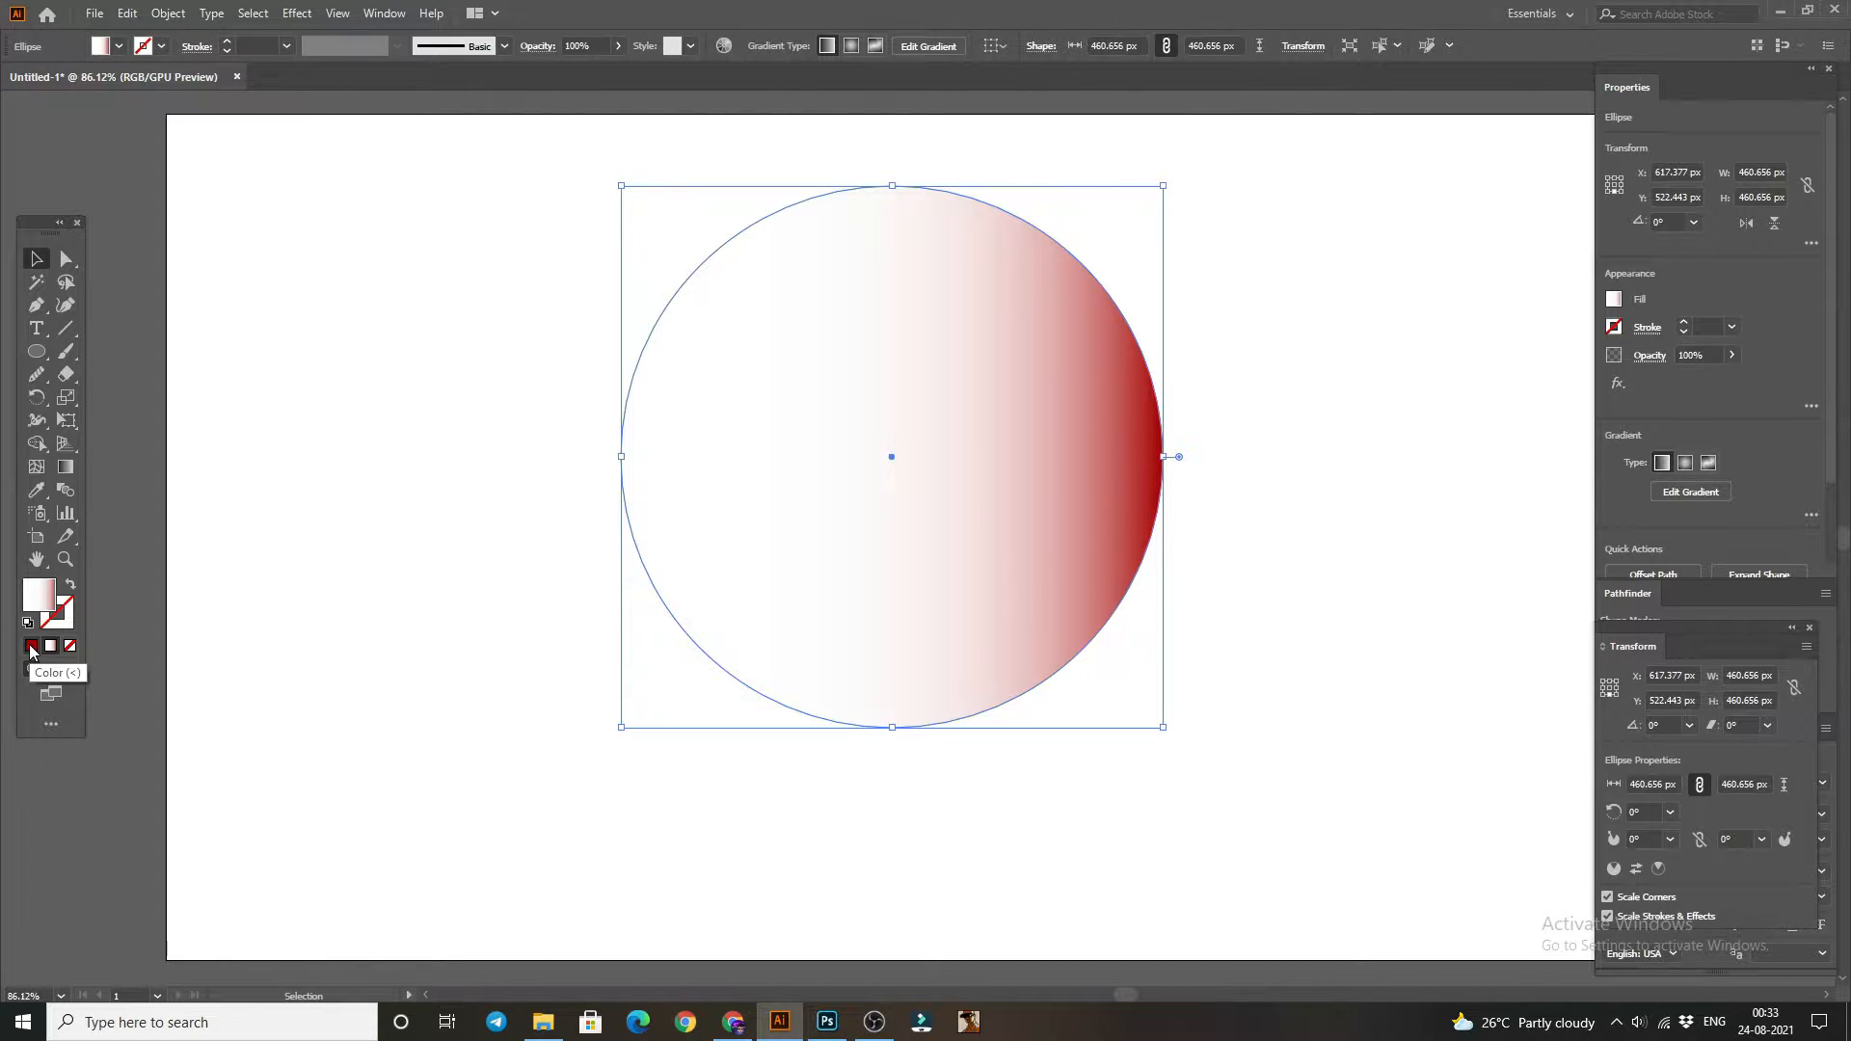
pyautogui.click(30, 647)
pyautogui.click(294, 515)
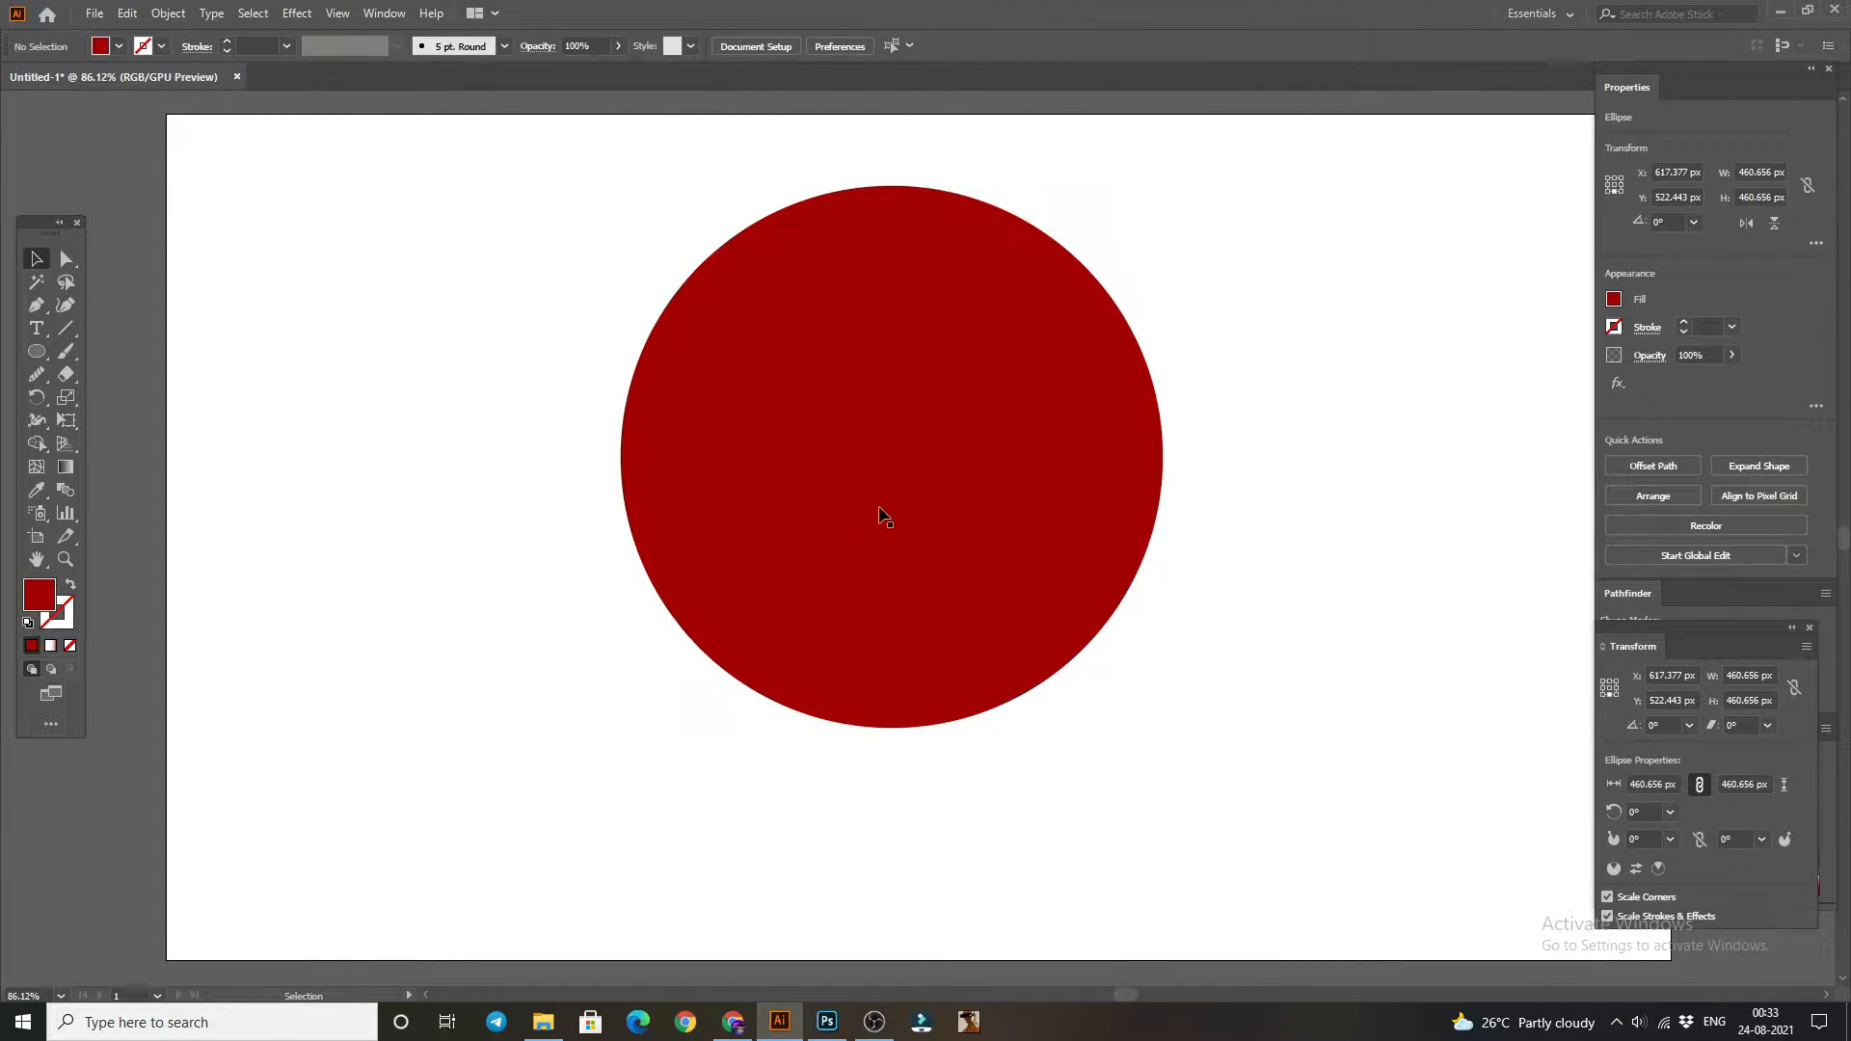
pyautogui.click(876, 507)
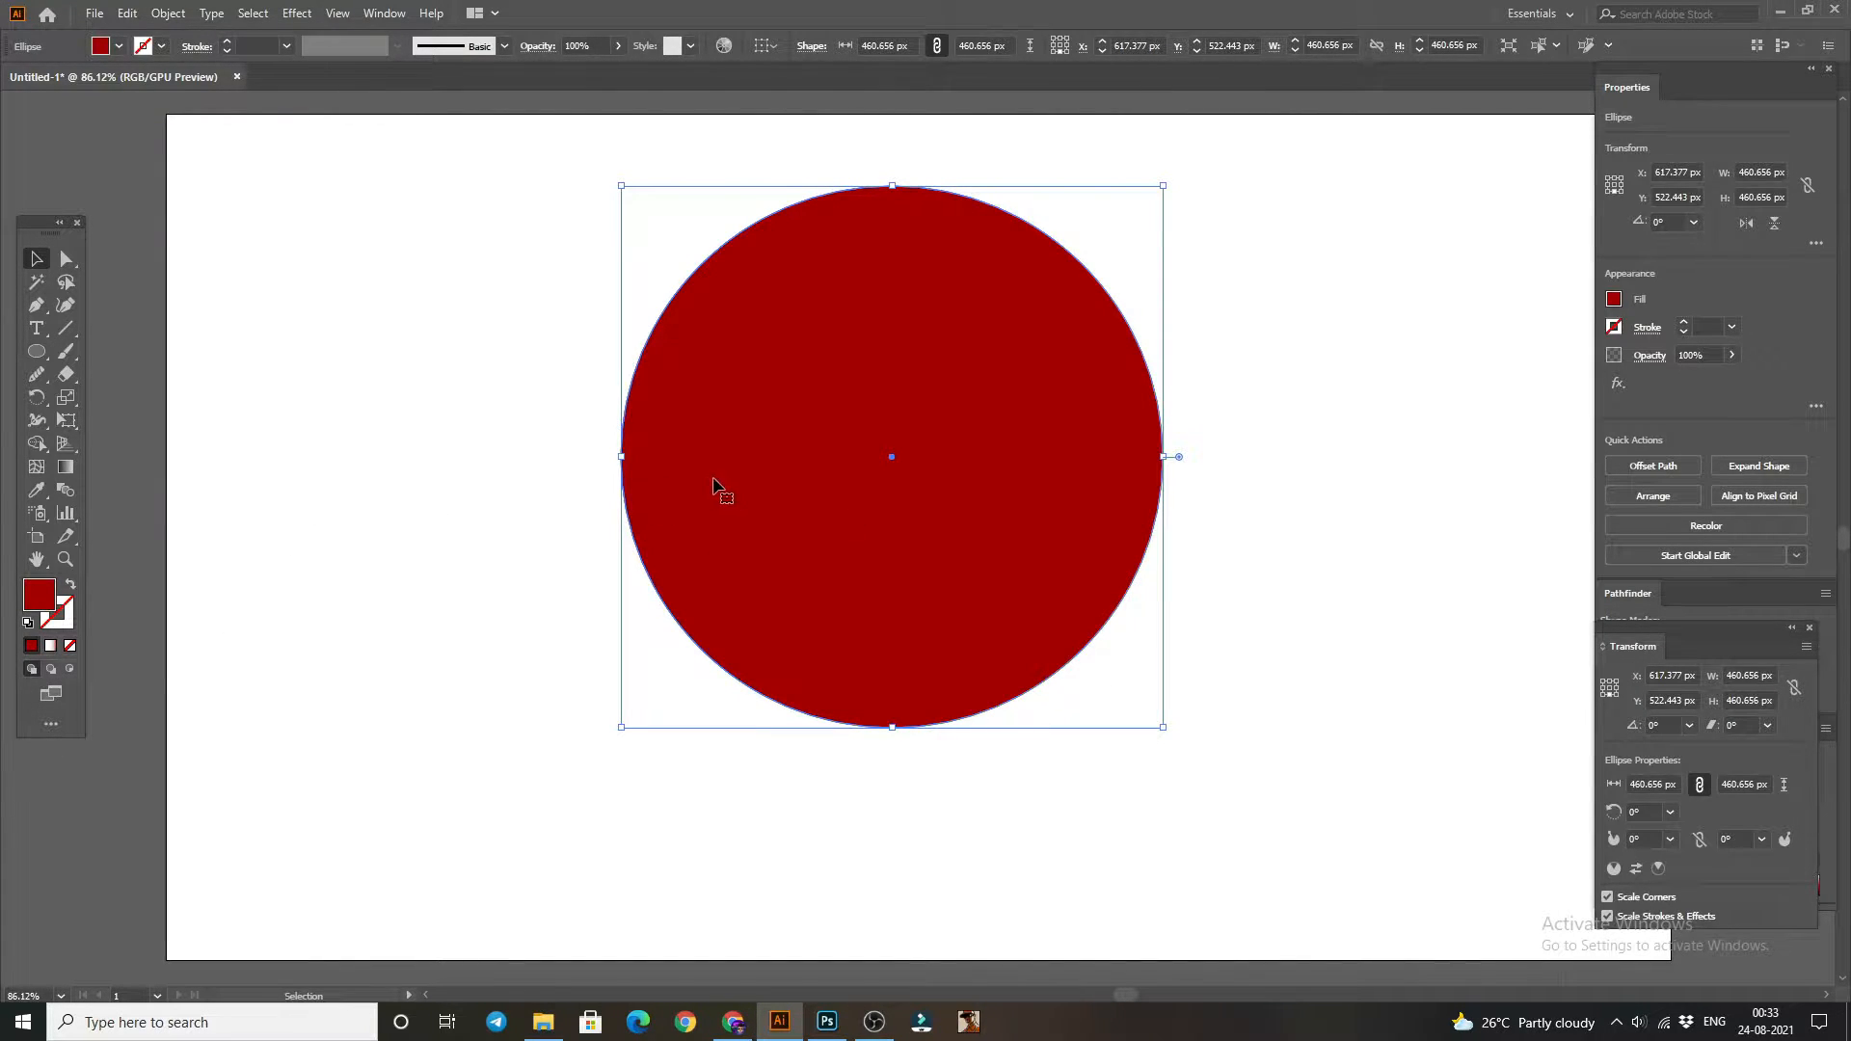
pyautogui.click(533, 422)
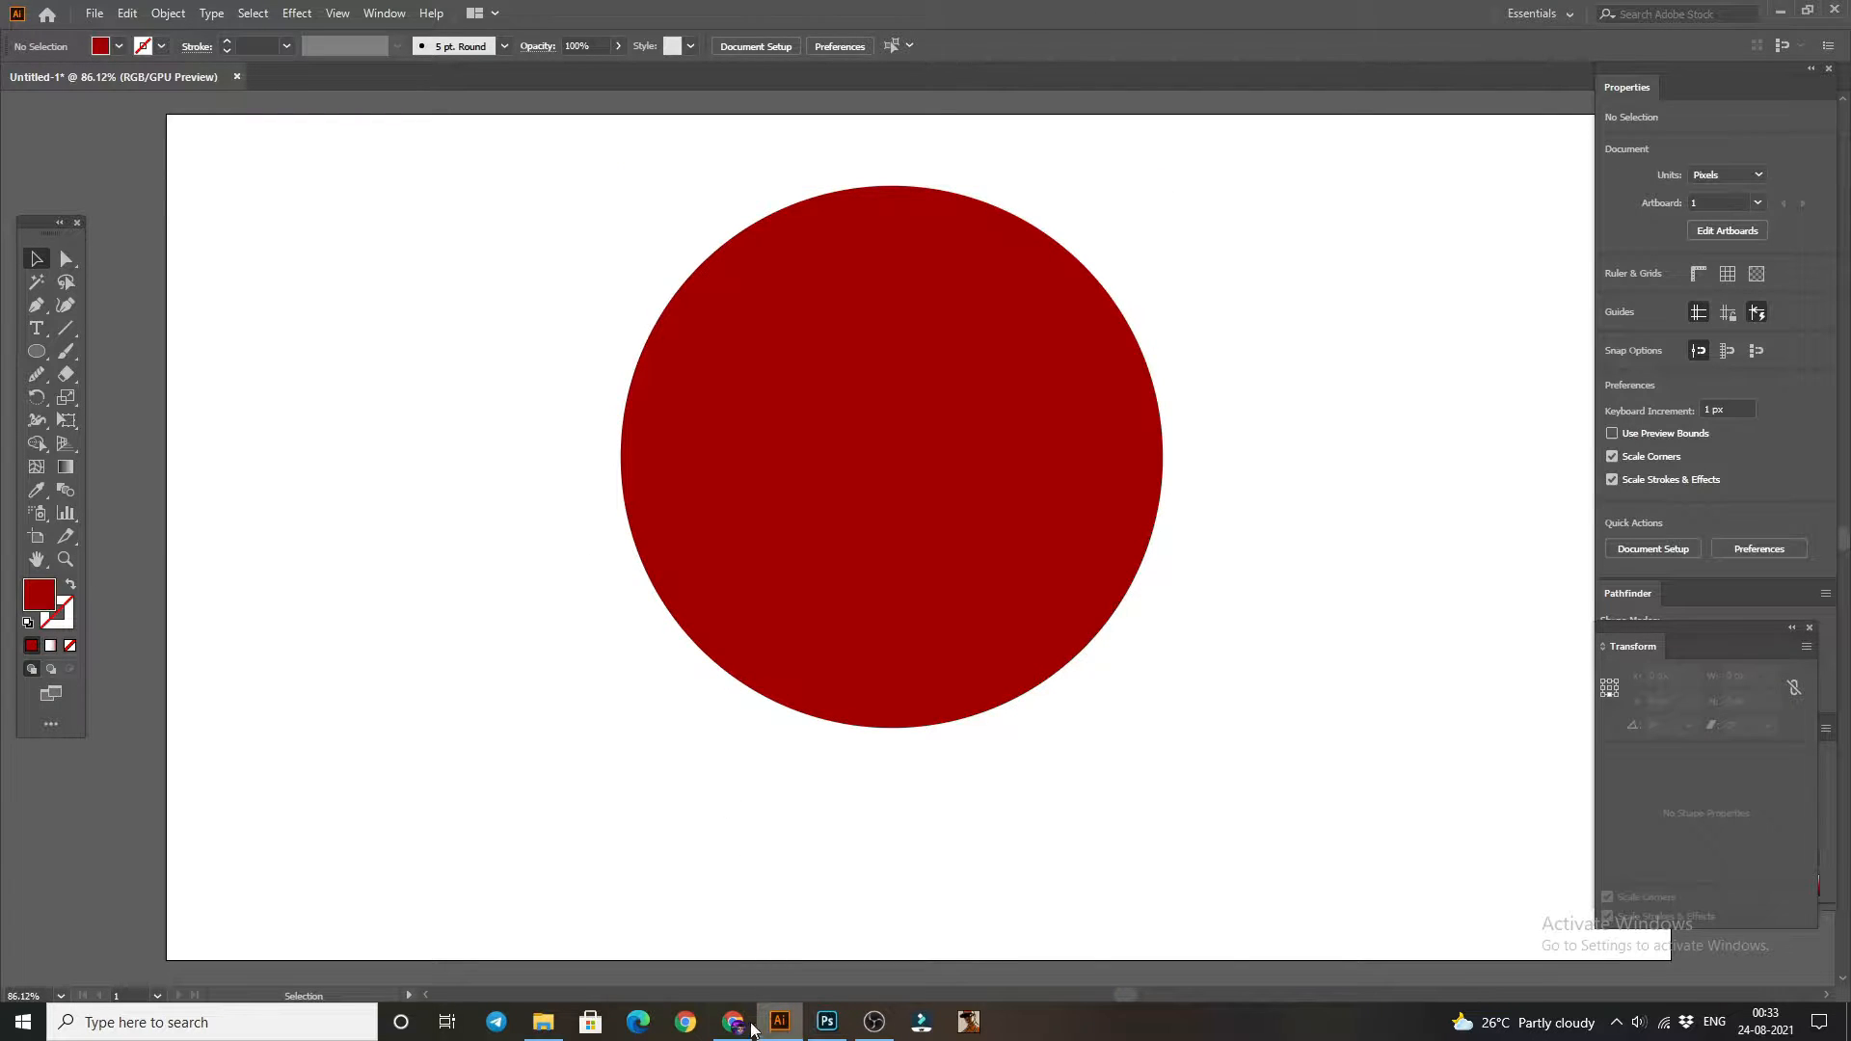
# - Switch to Chrome and open the downloaded howling wolf photo k7ntgp6q-1374594697.jpg in Illustrator as its own document
pyautogui.moveTo(736, 1009)
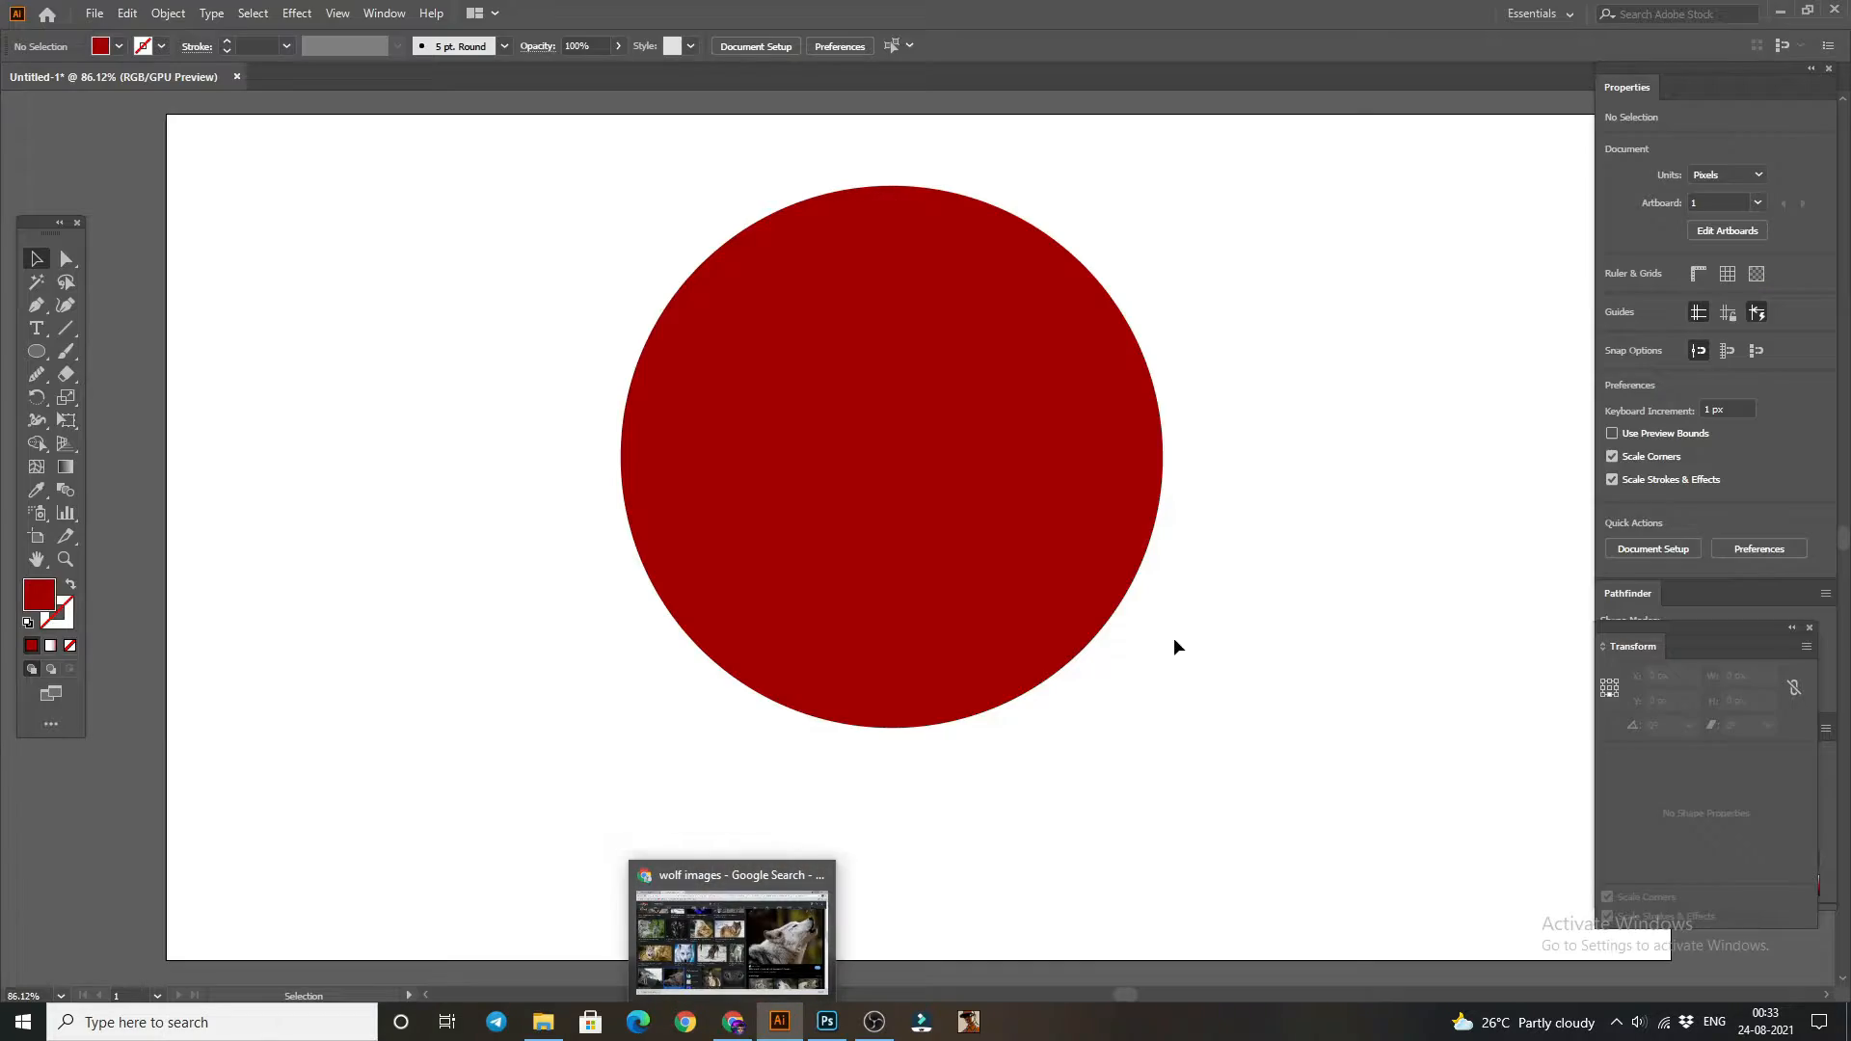
pyautogui.click(735, 1021)
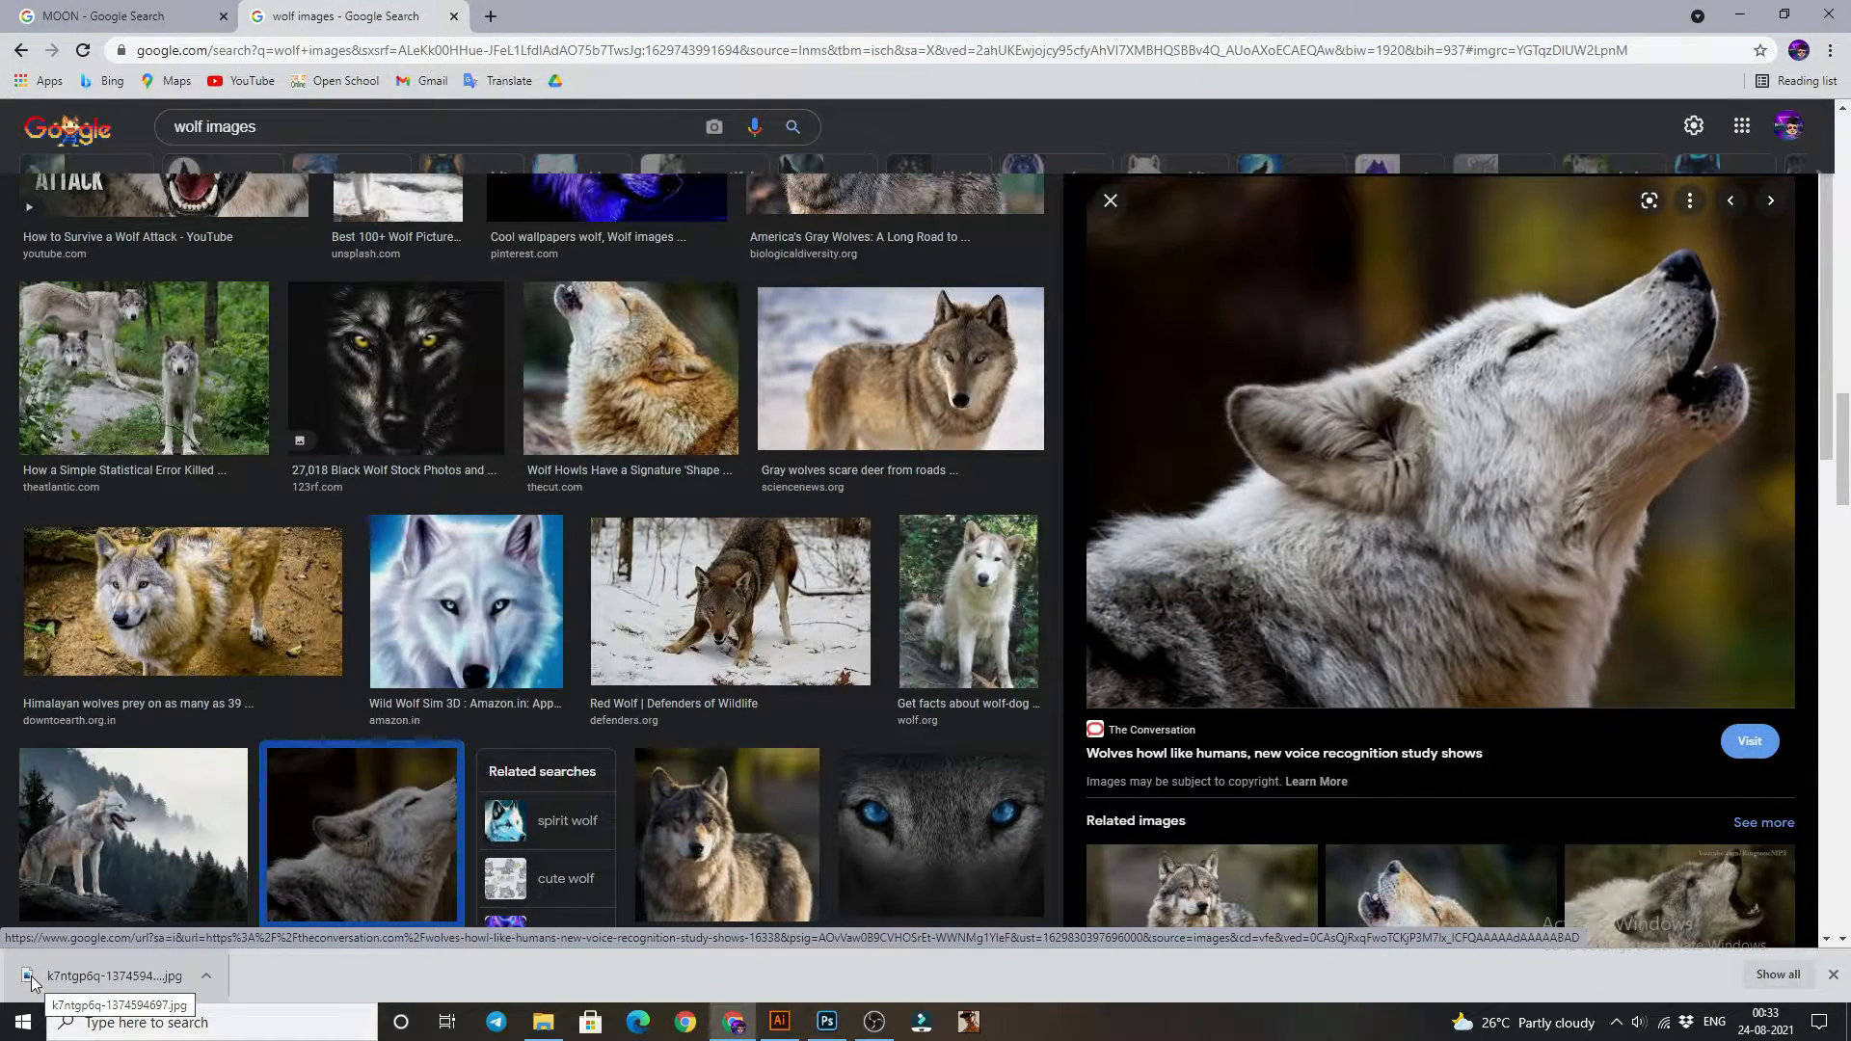
pyautogui.moveTo(32, 982); pyautogui.dragTo(800, 8)
# - Scale the wolf photo down to about 892 × 669 px, centre it on the artboard and deselect it
pyautogui.moveTo(768, 557); pyautogui.dragTo(807, 626)
pyautogui.moveTo(380, 175); pyautogui.dragTo(676, 397)
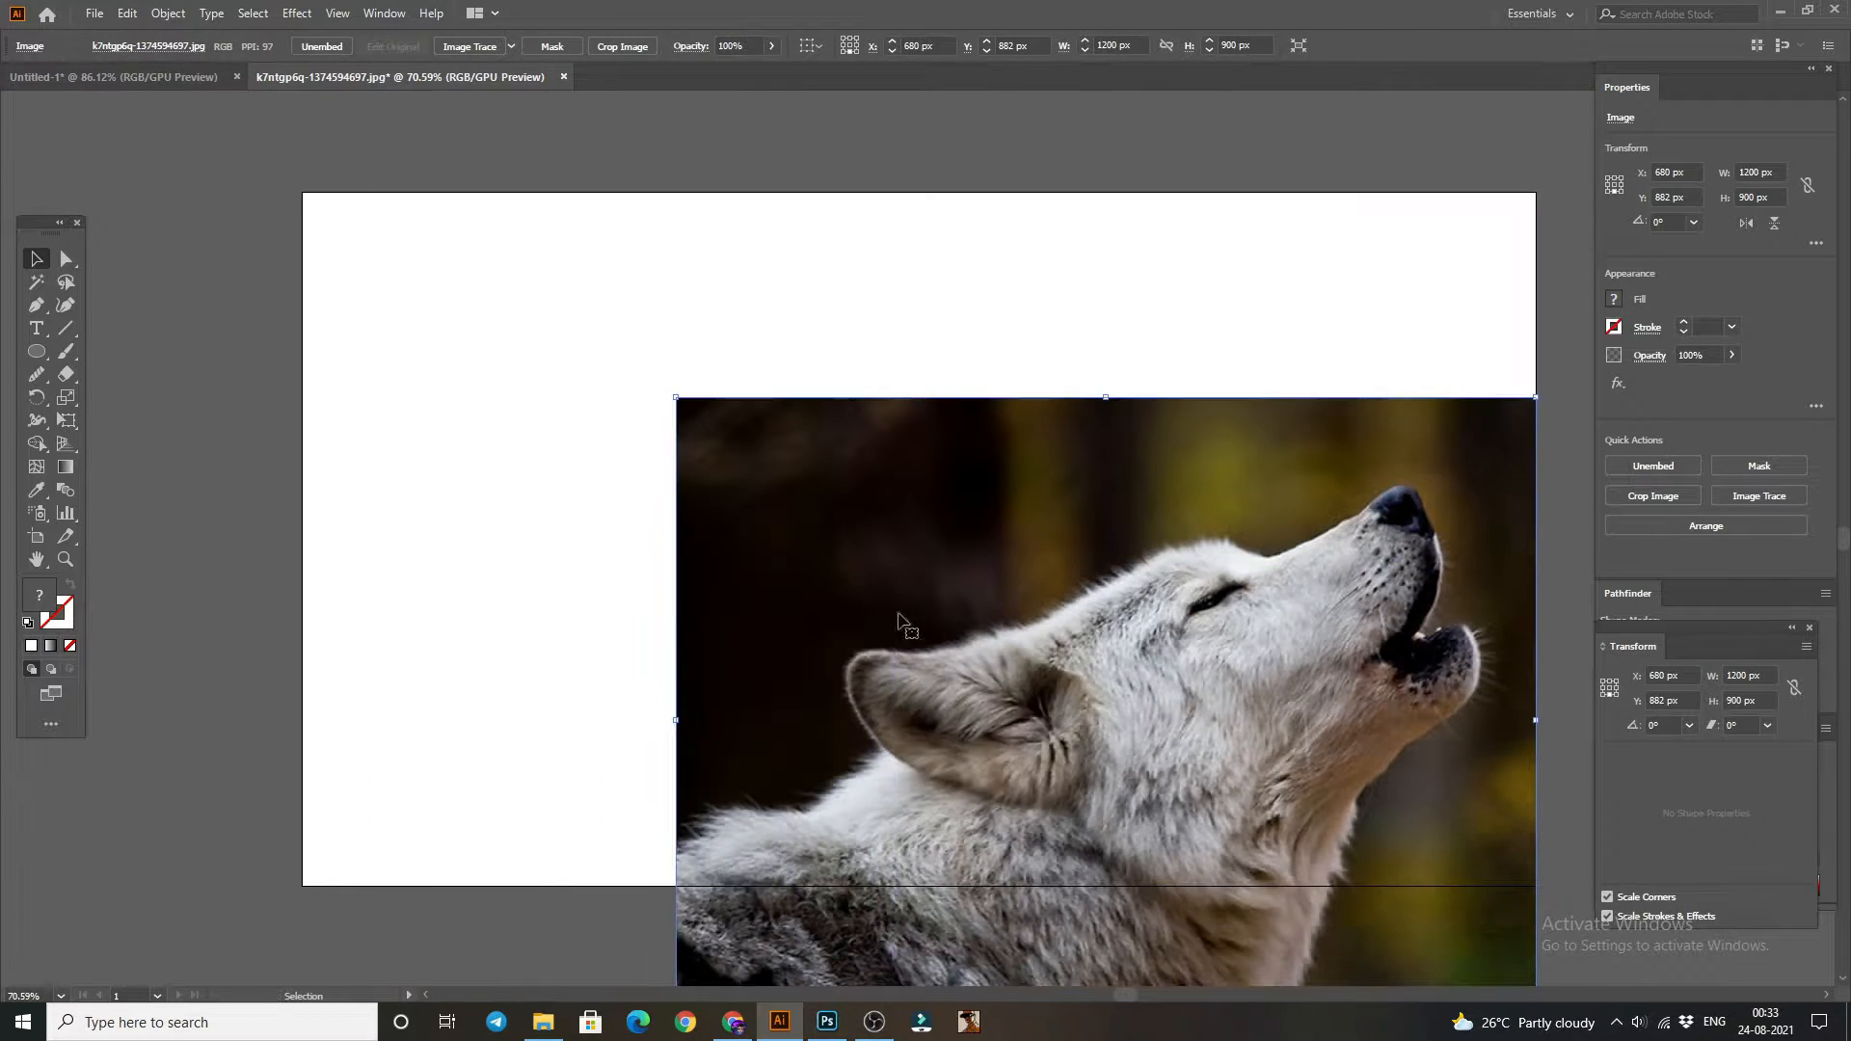
pyautogui.moveTo(912, 650); pyautogui.dragTo(711, 429)
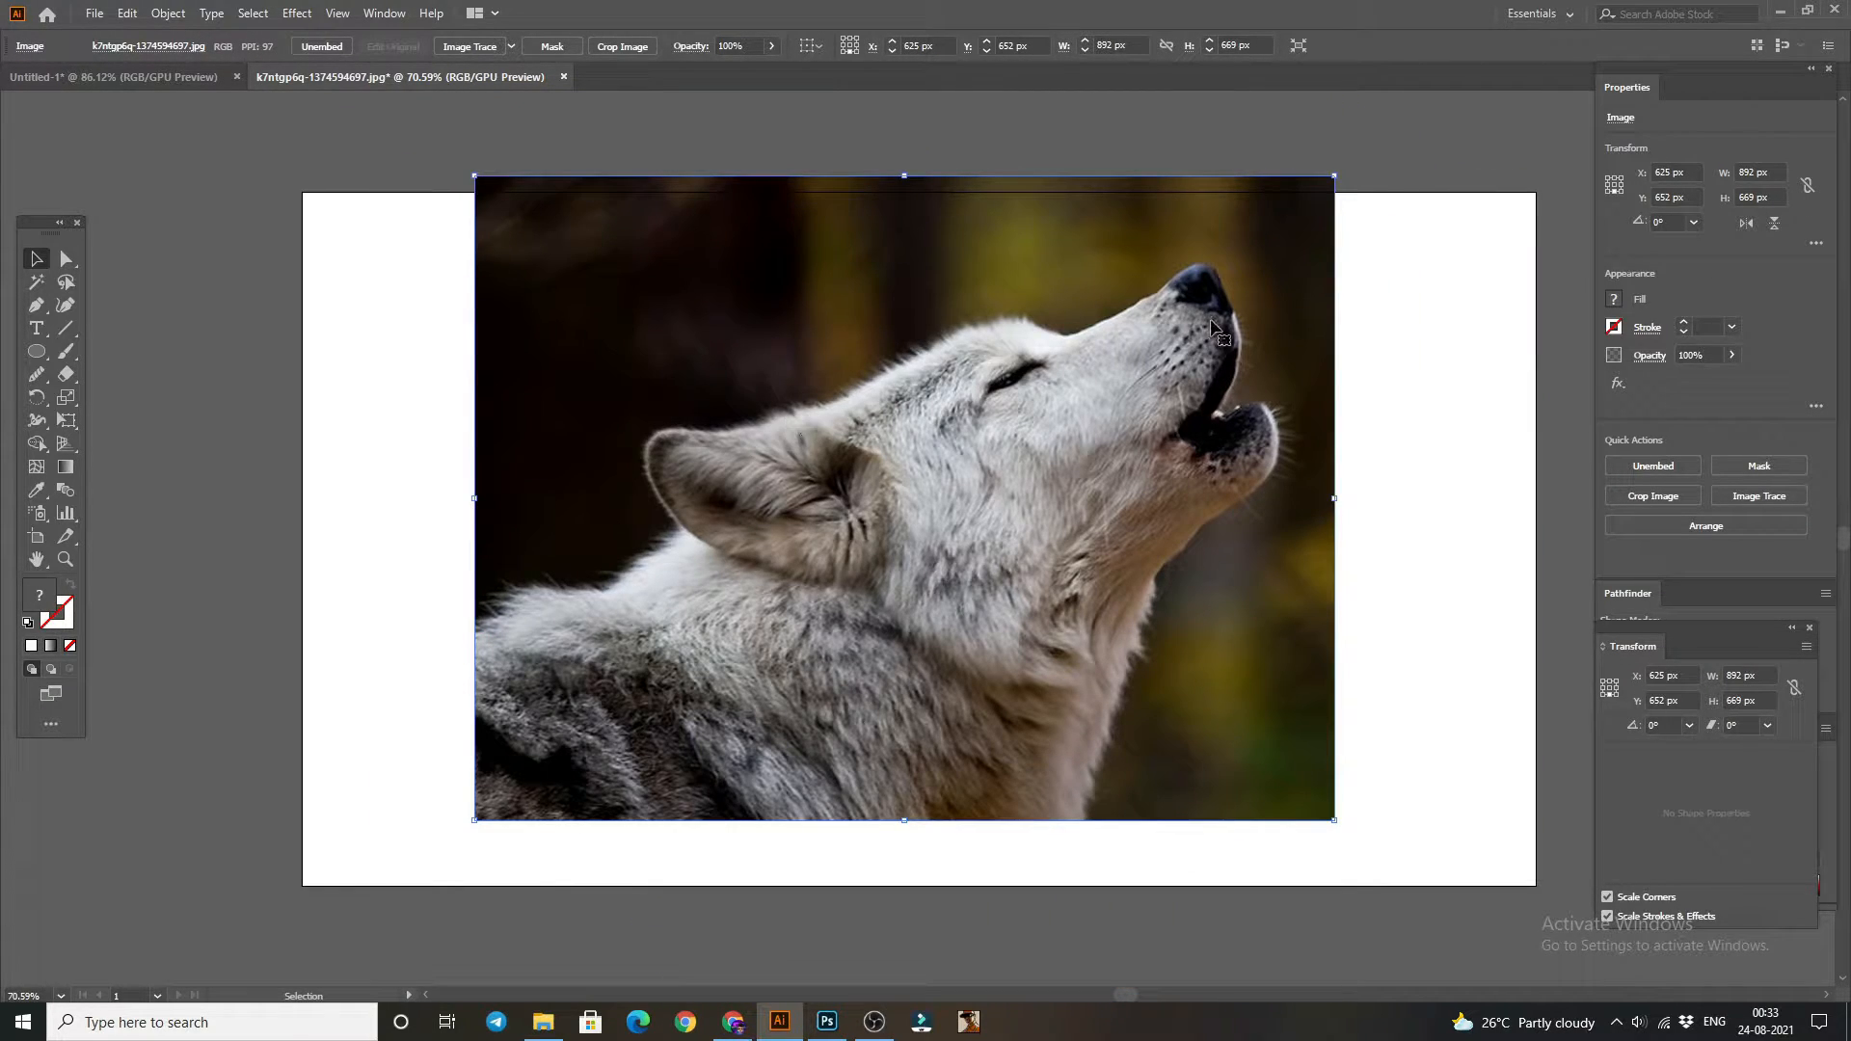
pyautogui.moveTo(905, 484); pyautogui.dragTo(905, 503)
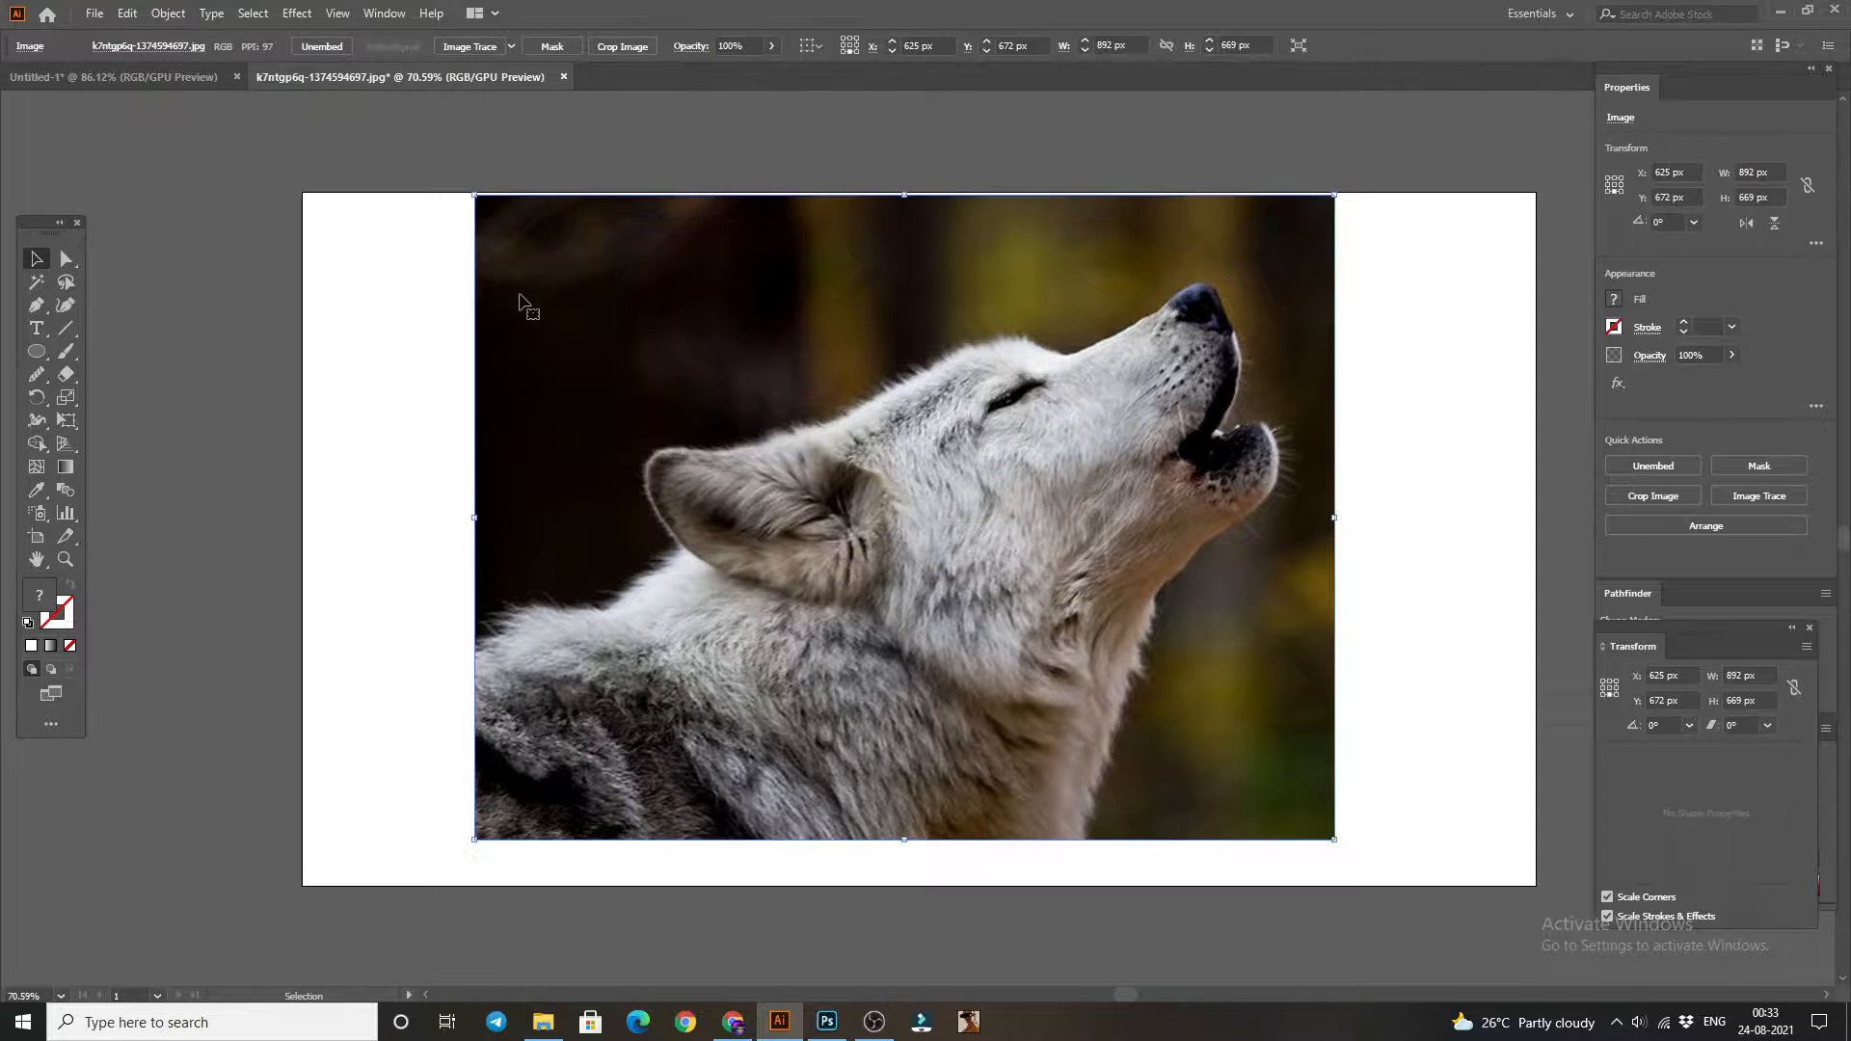
pyautogui.hotkey('ctrl', 'shift', 'a')
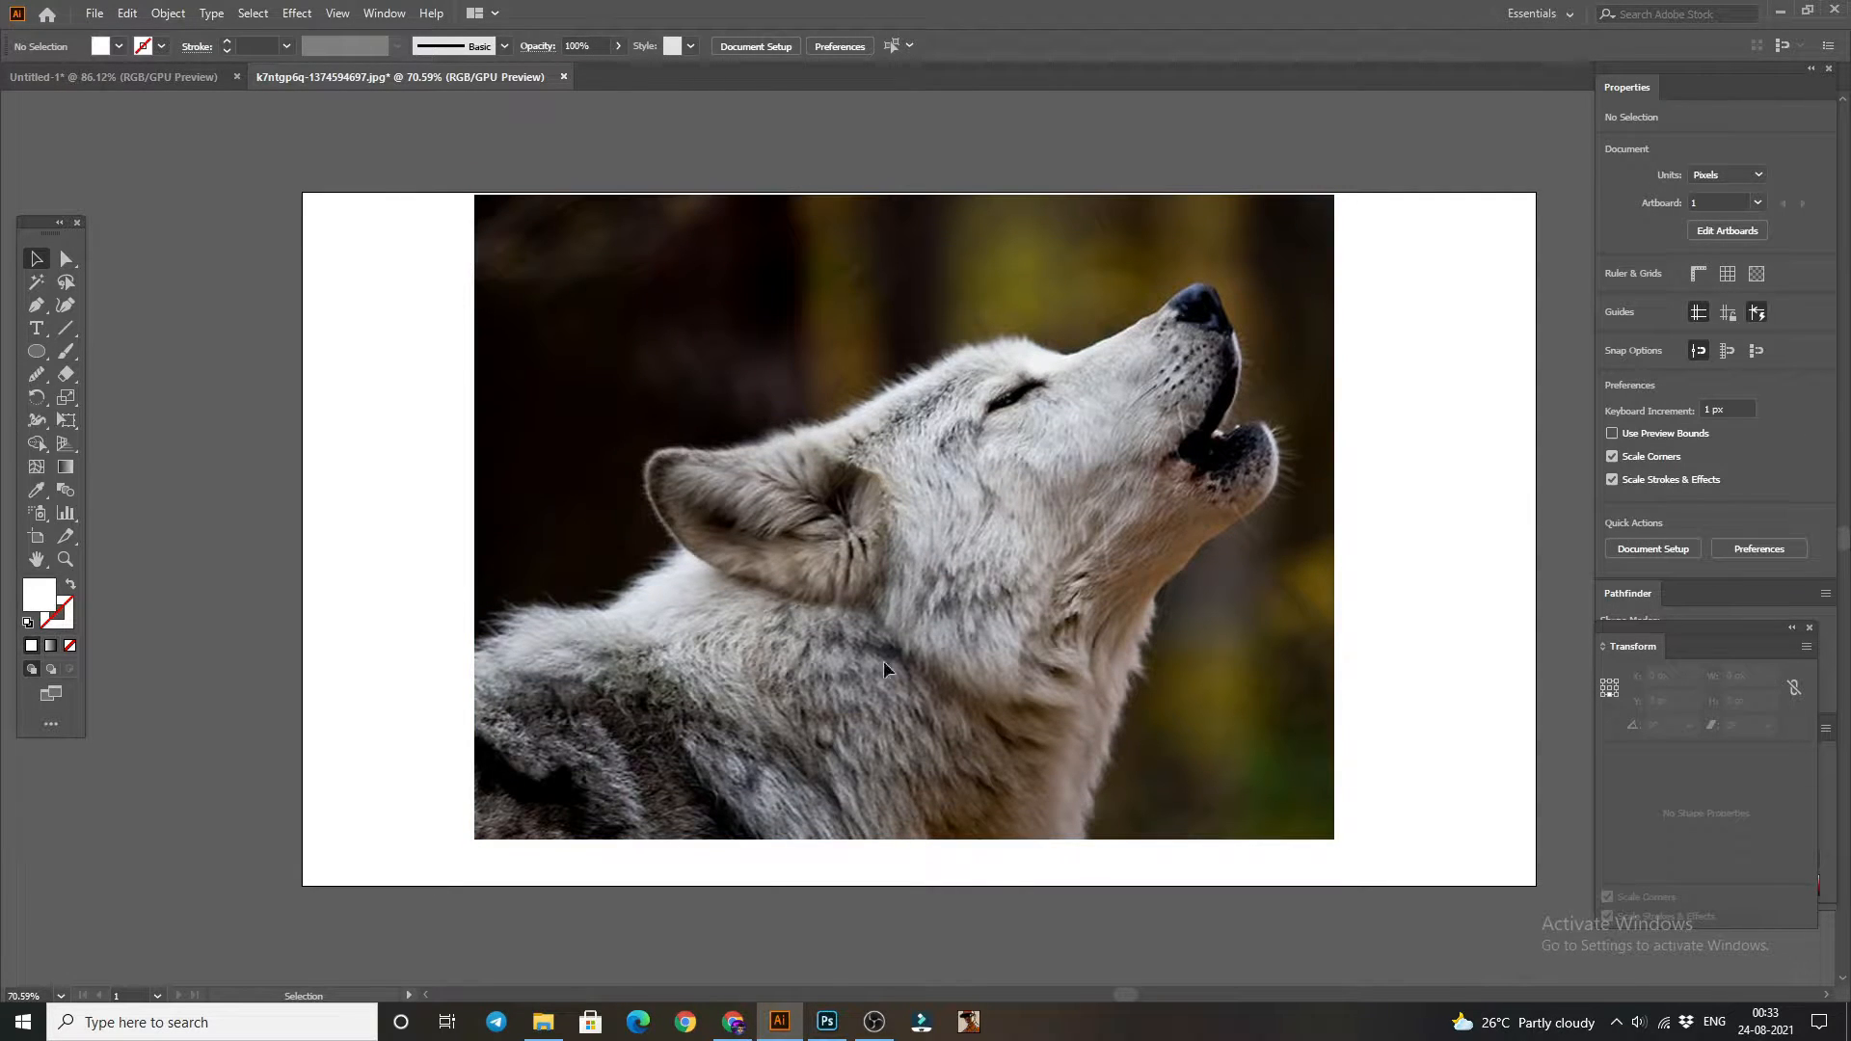
# - Start a Pen tool path beside the photo and trace the wolf's back and ear up to the top of the head
pyautogui.click(37, 304)
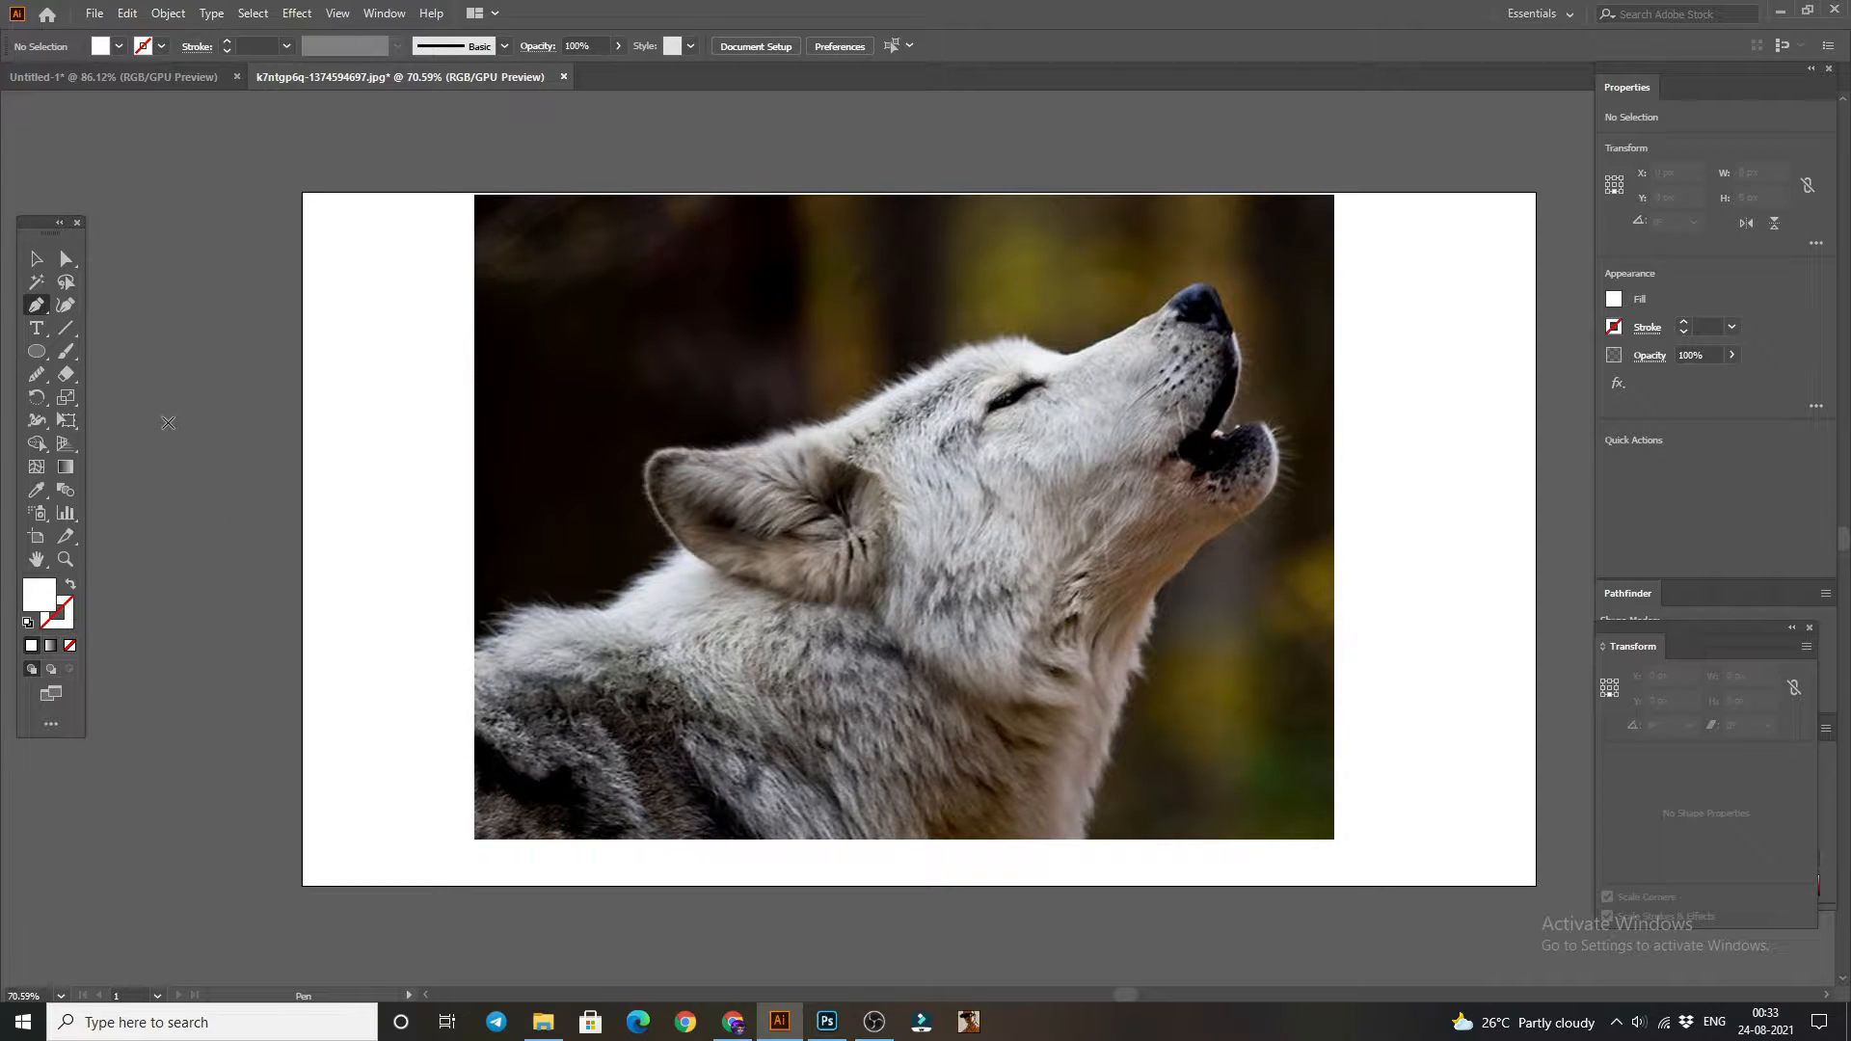
pyautogui.click(454, 649)
pyautogui.click(584, 611)
pyautogui.click(678, 544)
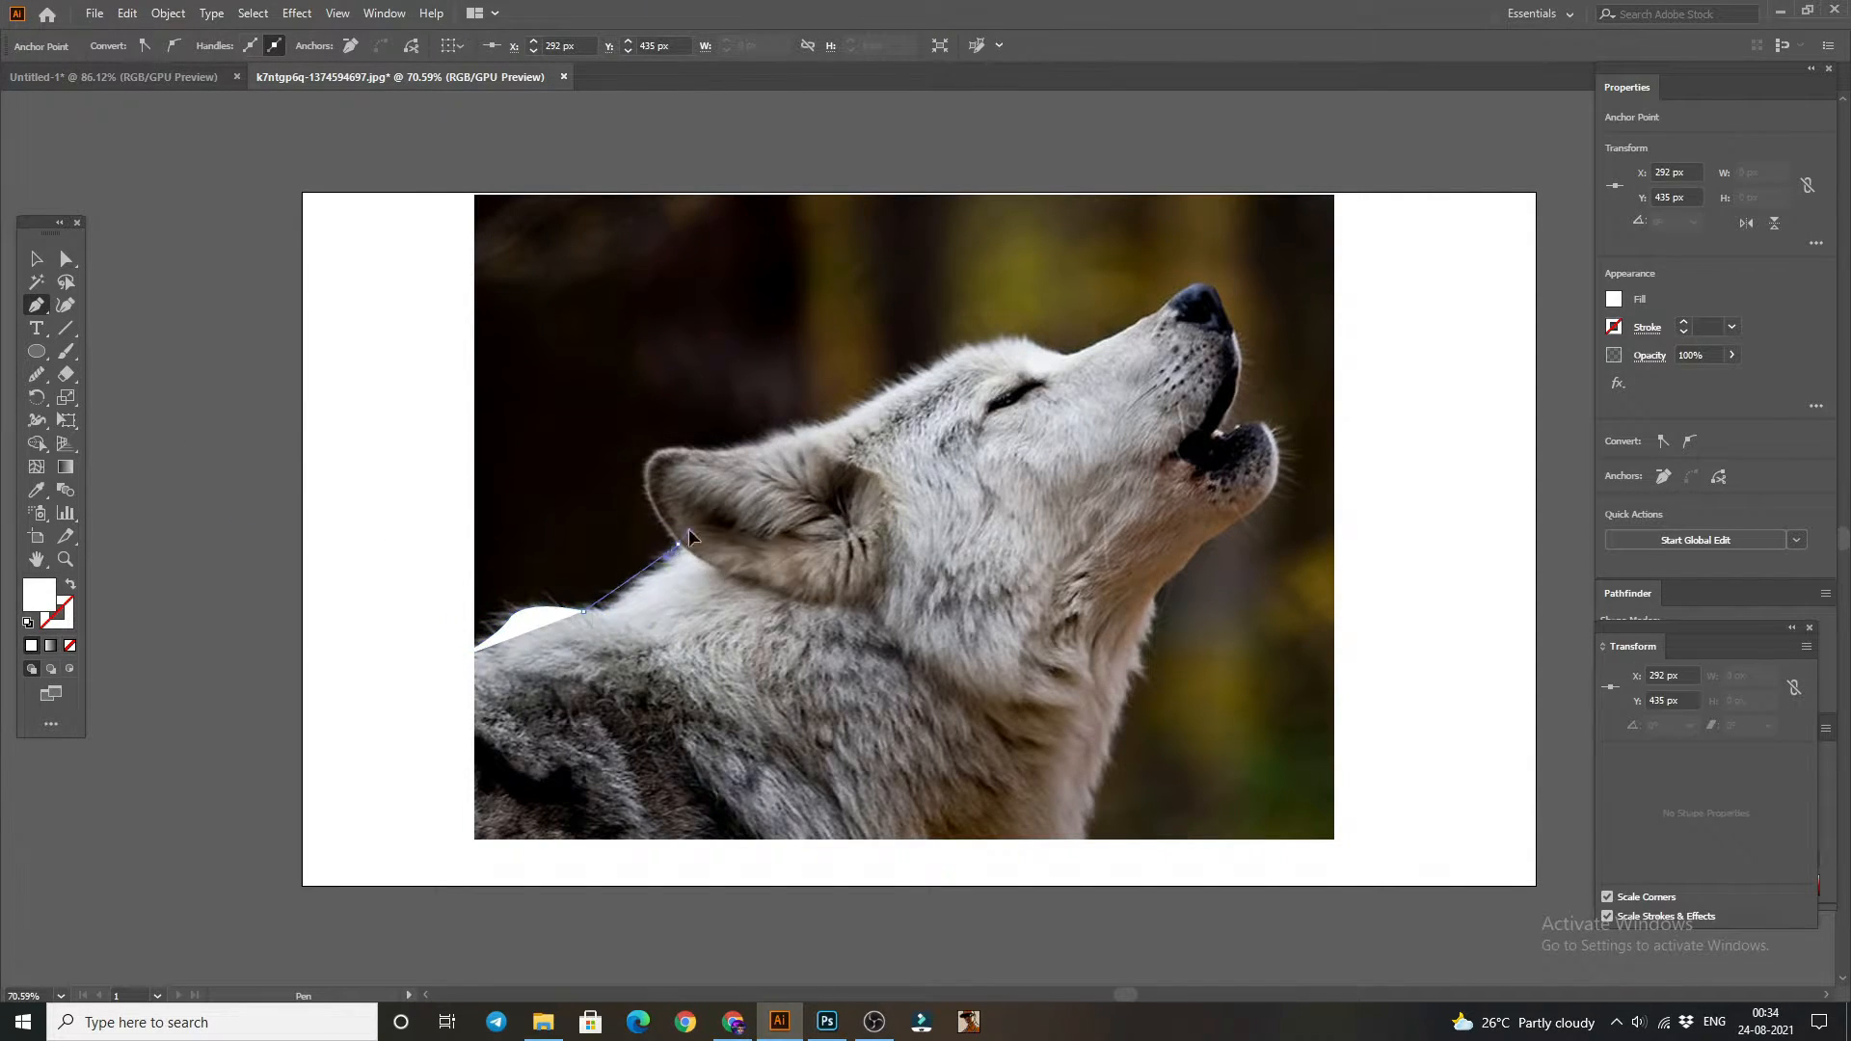
pyautogui.moveTo(688, 528); pyautogui.dragTo(901, 382)
pyautogui.click(678, 543)
pyautogui.click(678, 448)
pyautogui.click(790, 432)
pyautogui.click(834, 420)
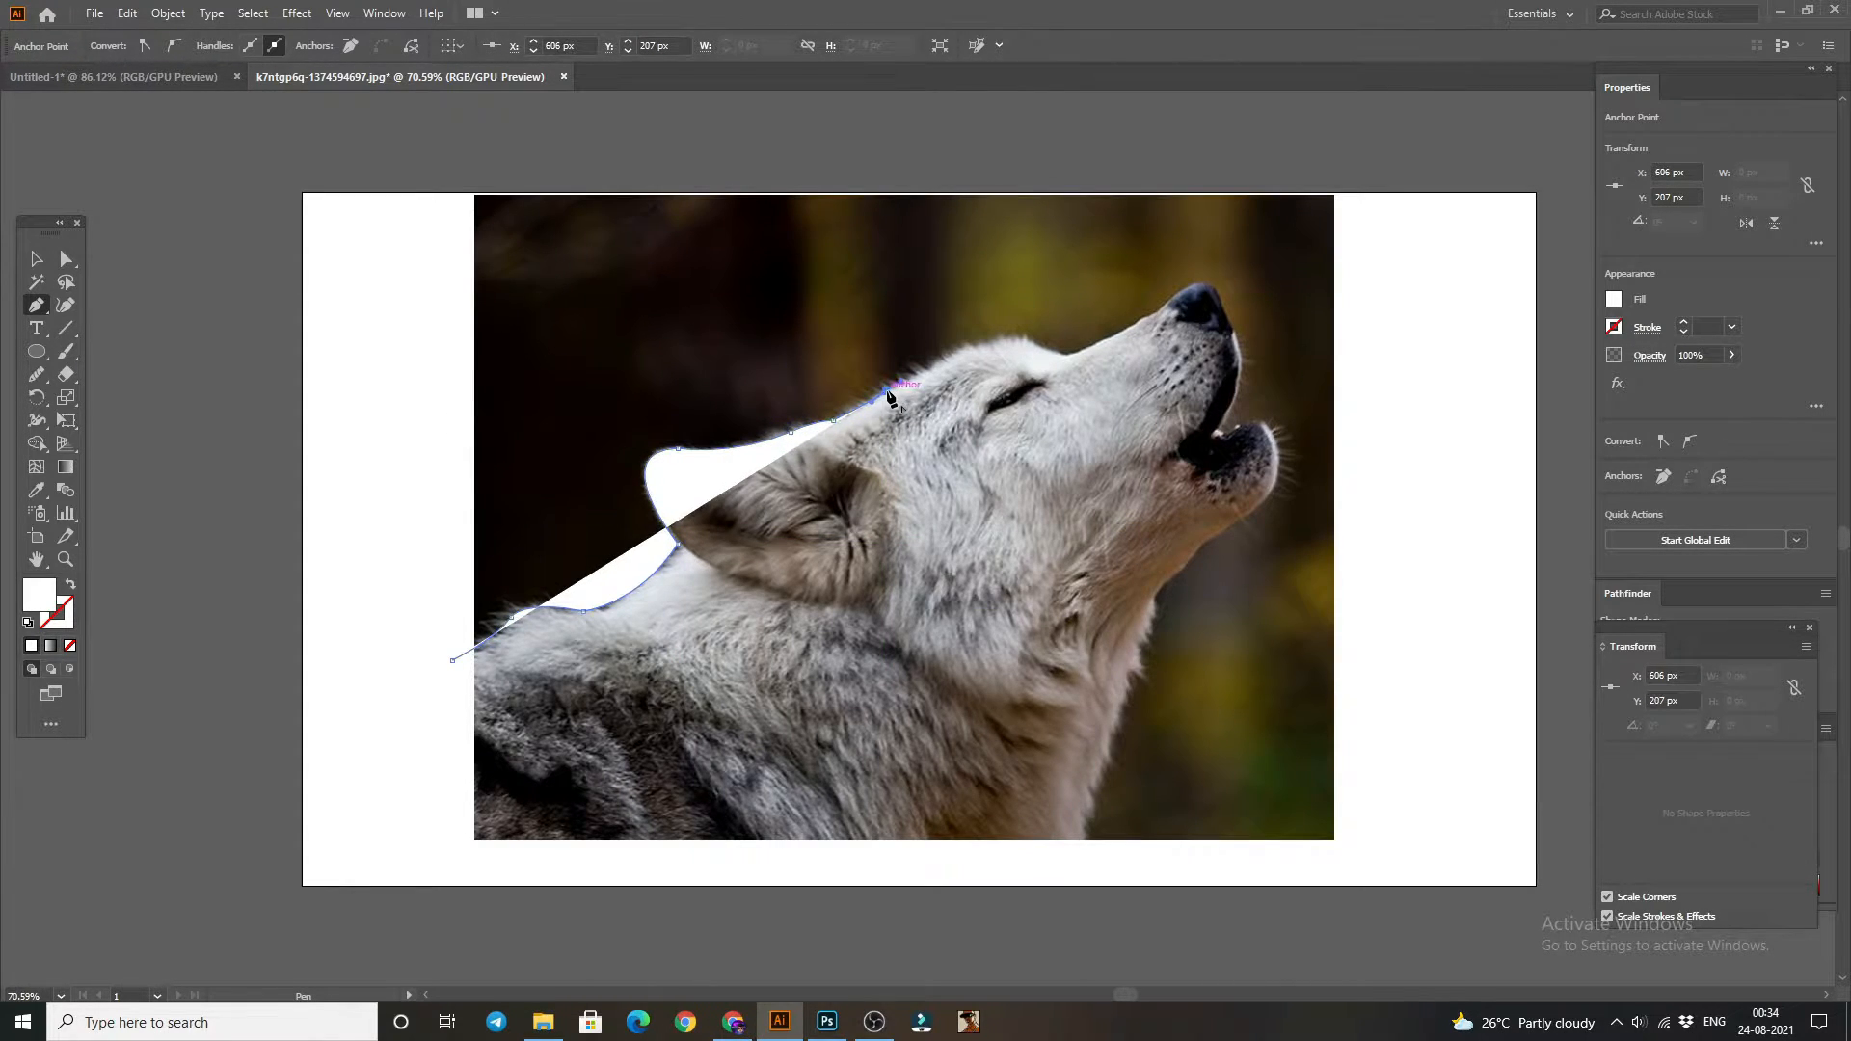
# - Continue the path along the wolf's forehead and snout and around the tip of the nose
pyautogui.click(886, 391)
pyautogui.moveTo(1045, 349); pyautogui.dragTo(1121, 332)
pyautogui.click(1042, 345)
pyautogui.click(1090, 346)
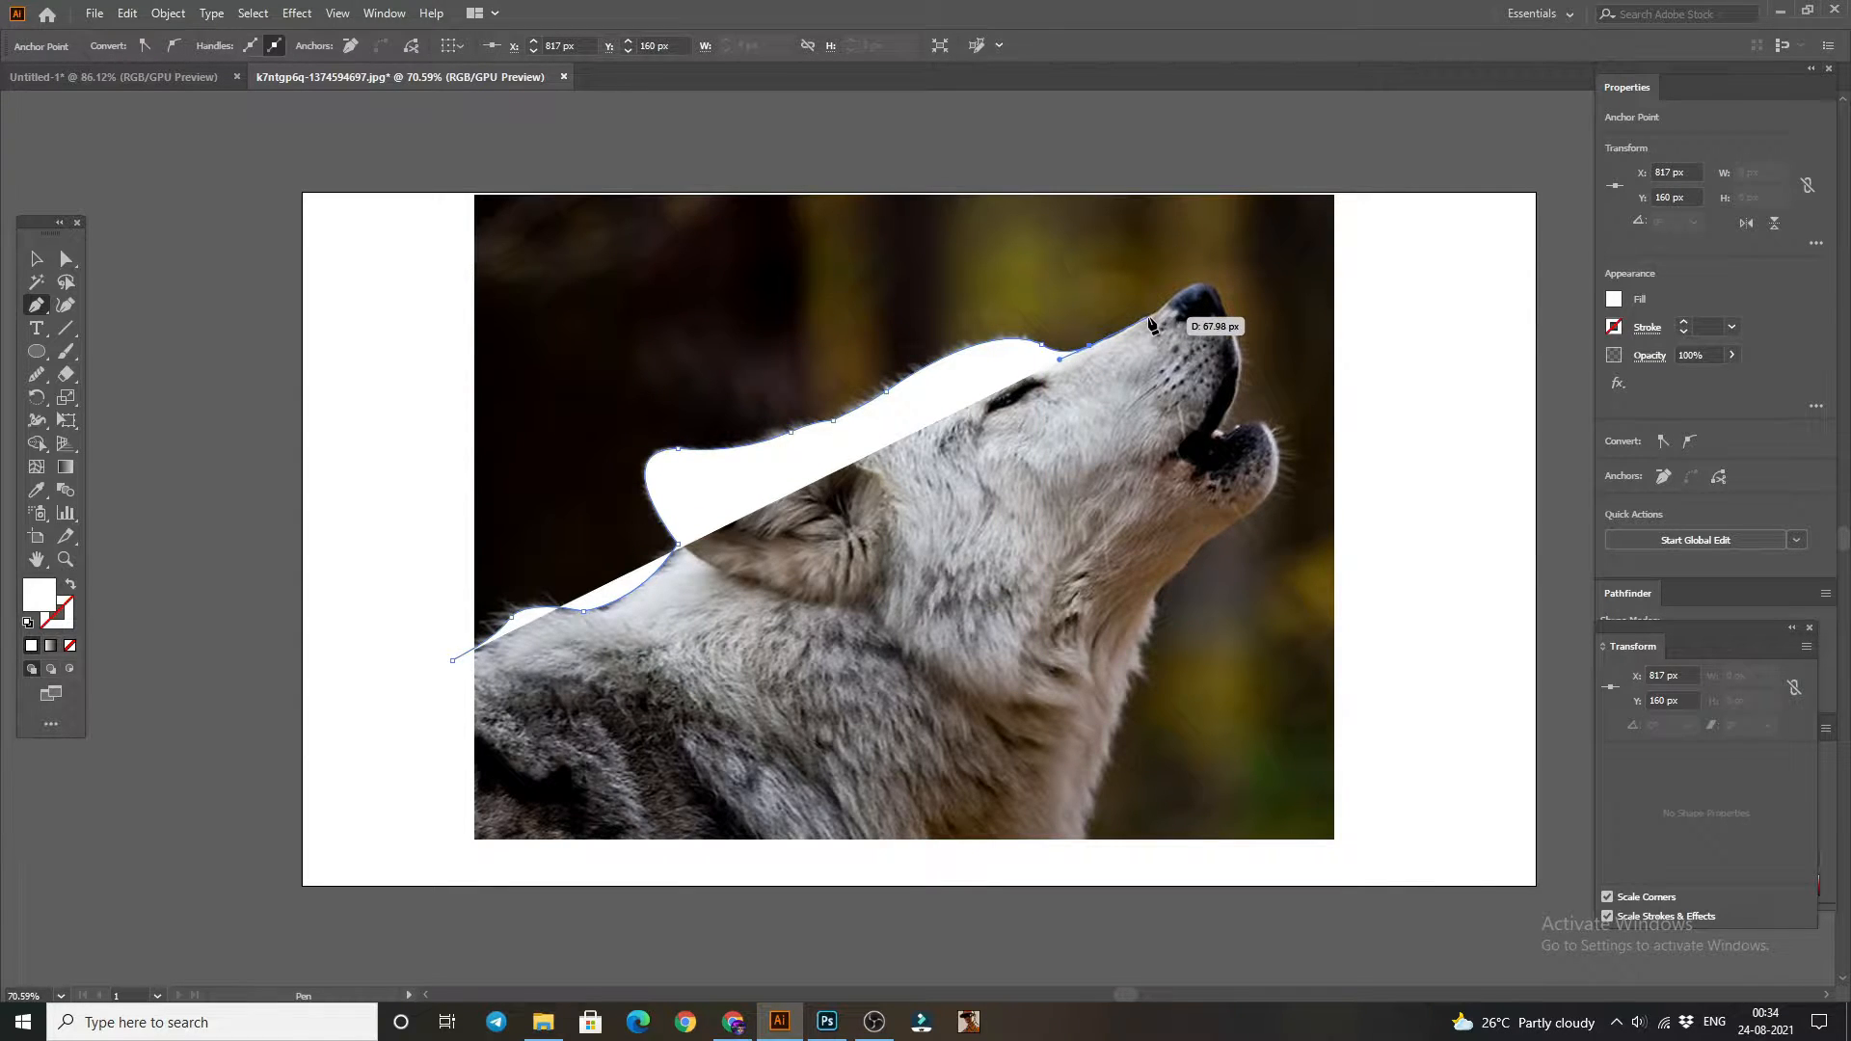
pyautogui.click(1160, 315)
pyautogui.click(1178, 293)
pyautogui.moveTo(1216, 293); pyautogui.dragTo(1226, 314)
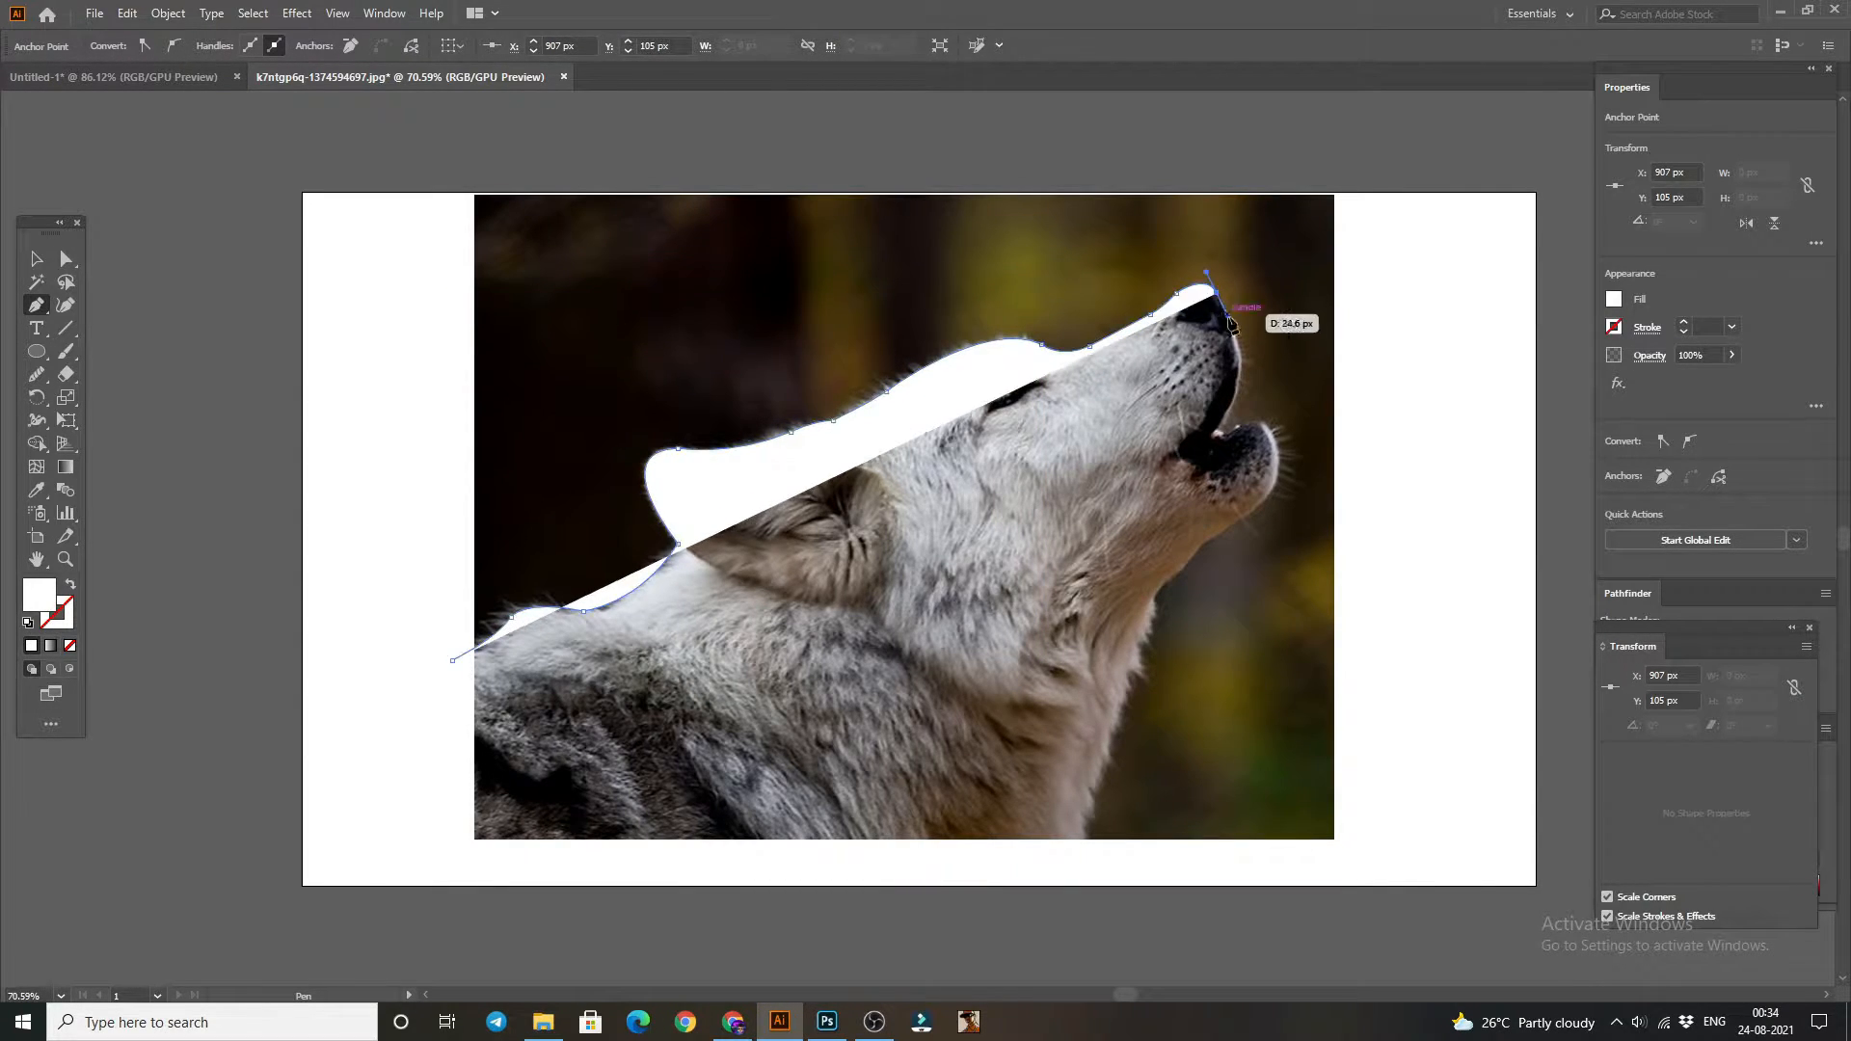
# - Continue the path down the muzzle, into the open mouth and around the lower jaw
pyautogui.moveTo(1239, 381); pyautogui.dragTo(1272, 435)
pyautogui.click(1239, 381)
pyautogui.click(1211, 434)
pyautogui.moveTo(1245, 517); pyautogui.dragTo(1188, 569)
pyautogui.hotkey('ctrl', 'z')
pyautogui.moveTo(1265, 497); pyautogui.dragTo(1240, 532)
pyautogui.click(1265, 497)
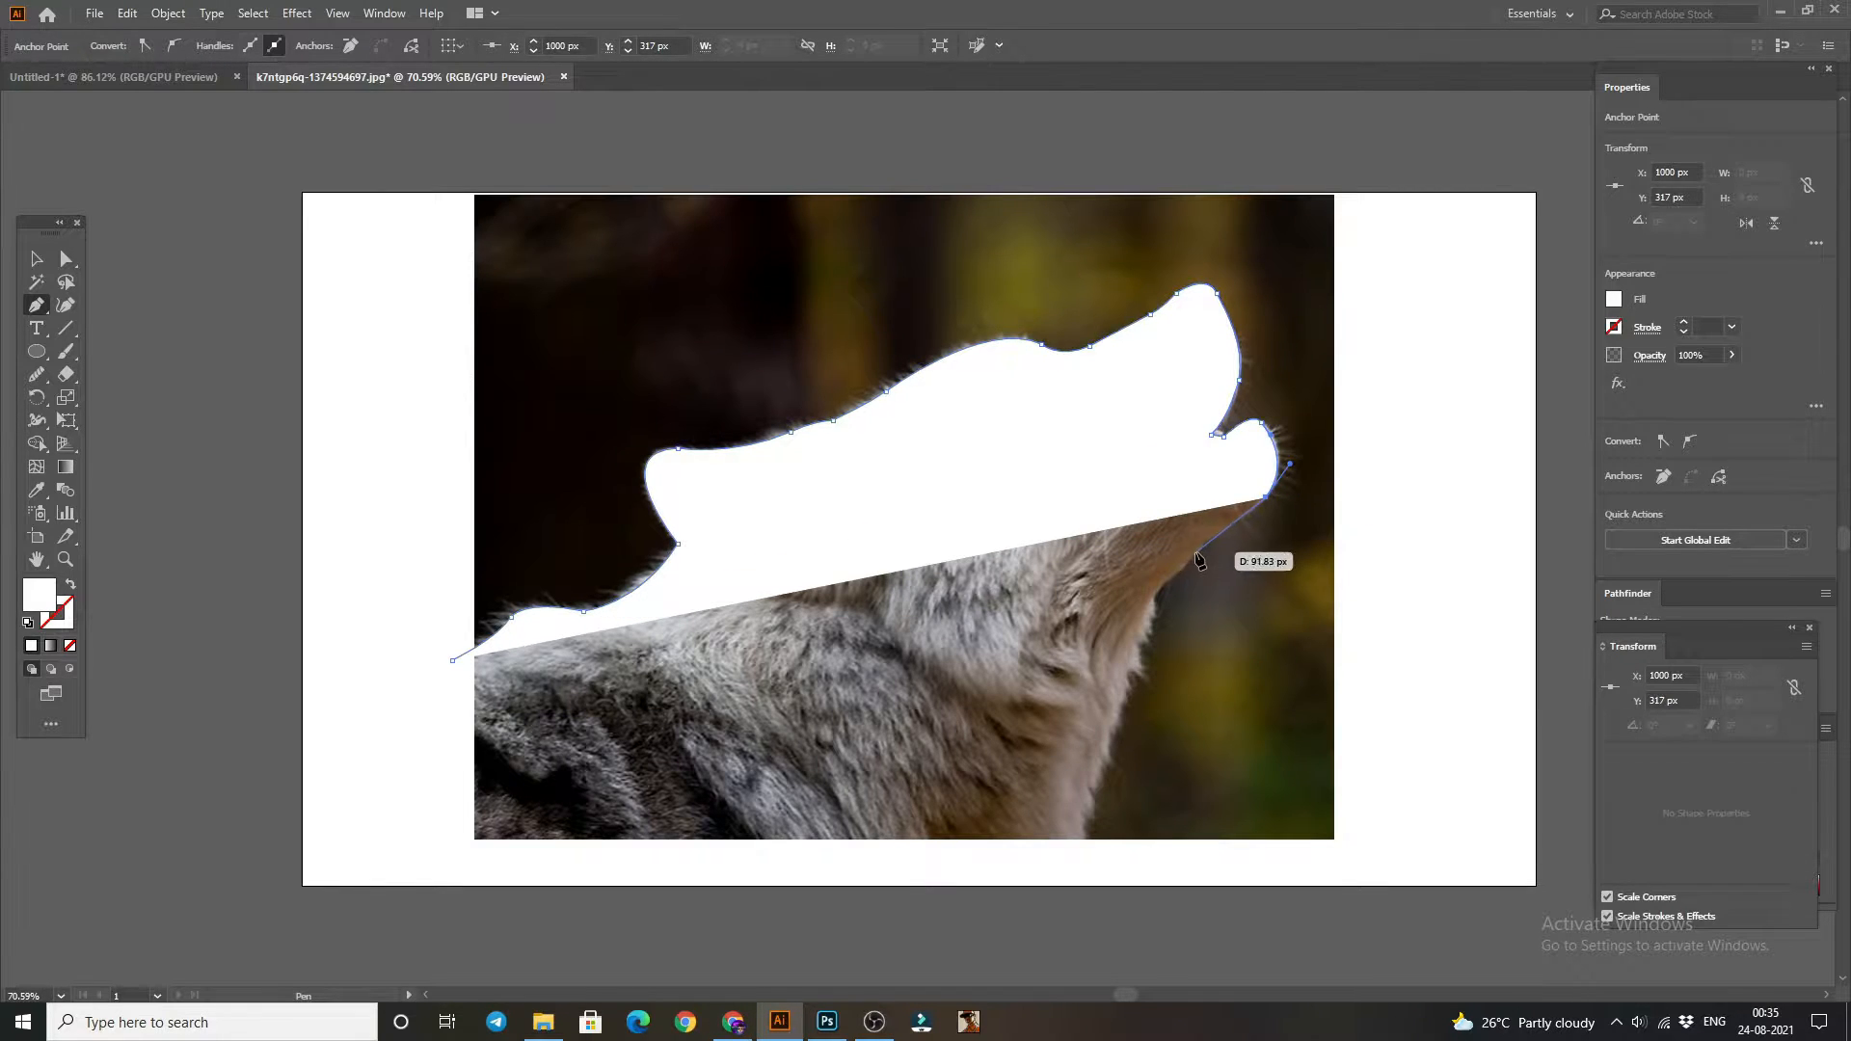
# - Trace the wolf's throat and chest to below the photo, close the silhouette with straight edges and deselect it
pyautogui.moveTo(1153, 604); pyautogui.dragTo(1128, 659)
pyautogui.moveTo(1098, 956); pyautogui.dragTo(1050, 835)
pyautogui.hotkey('ctrl', 'z')
pyautogui.moveTo(1074, 685); pyautogui.dragTo(1075, 819)
pyautogui.click(1074, 686)
pyautogui.click(425, 686)
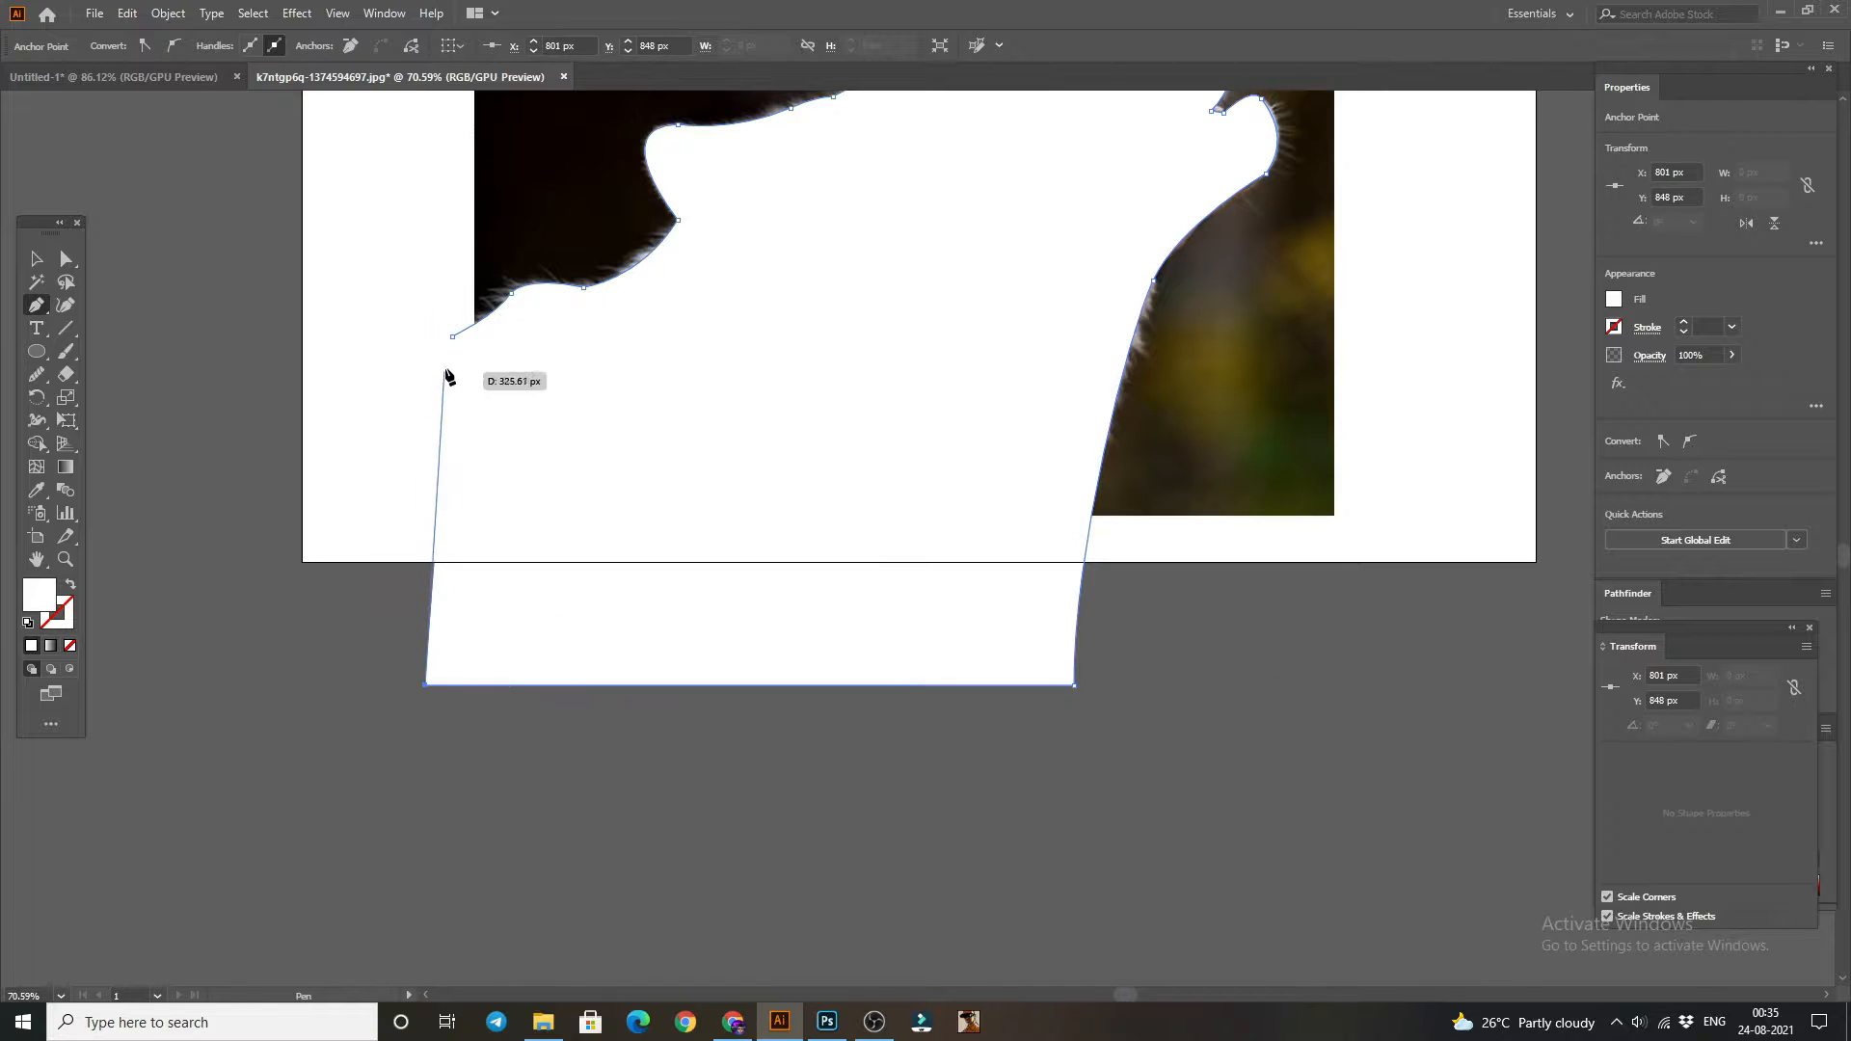
pyautogui.click(453, 337)
pyautogui.press('v')
pyautogui.click(301, 220)
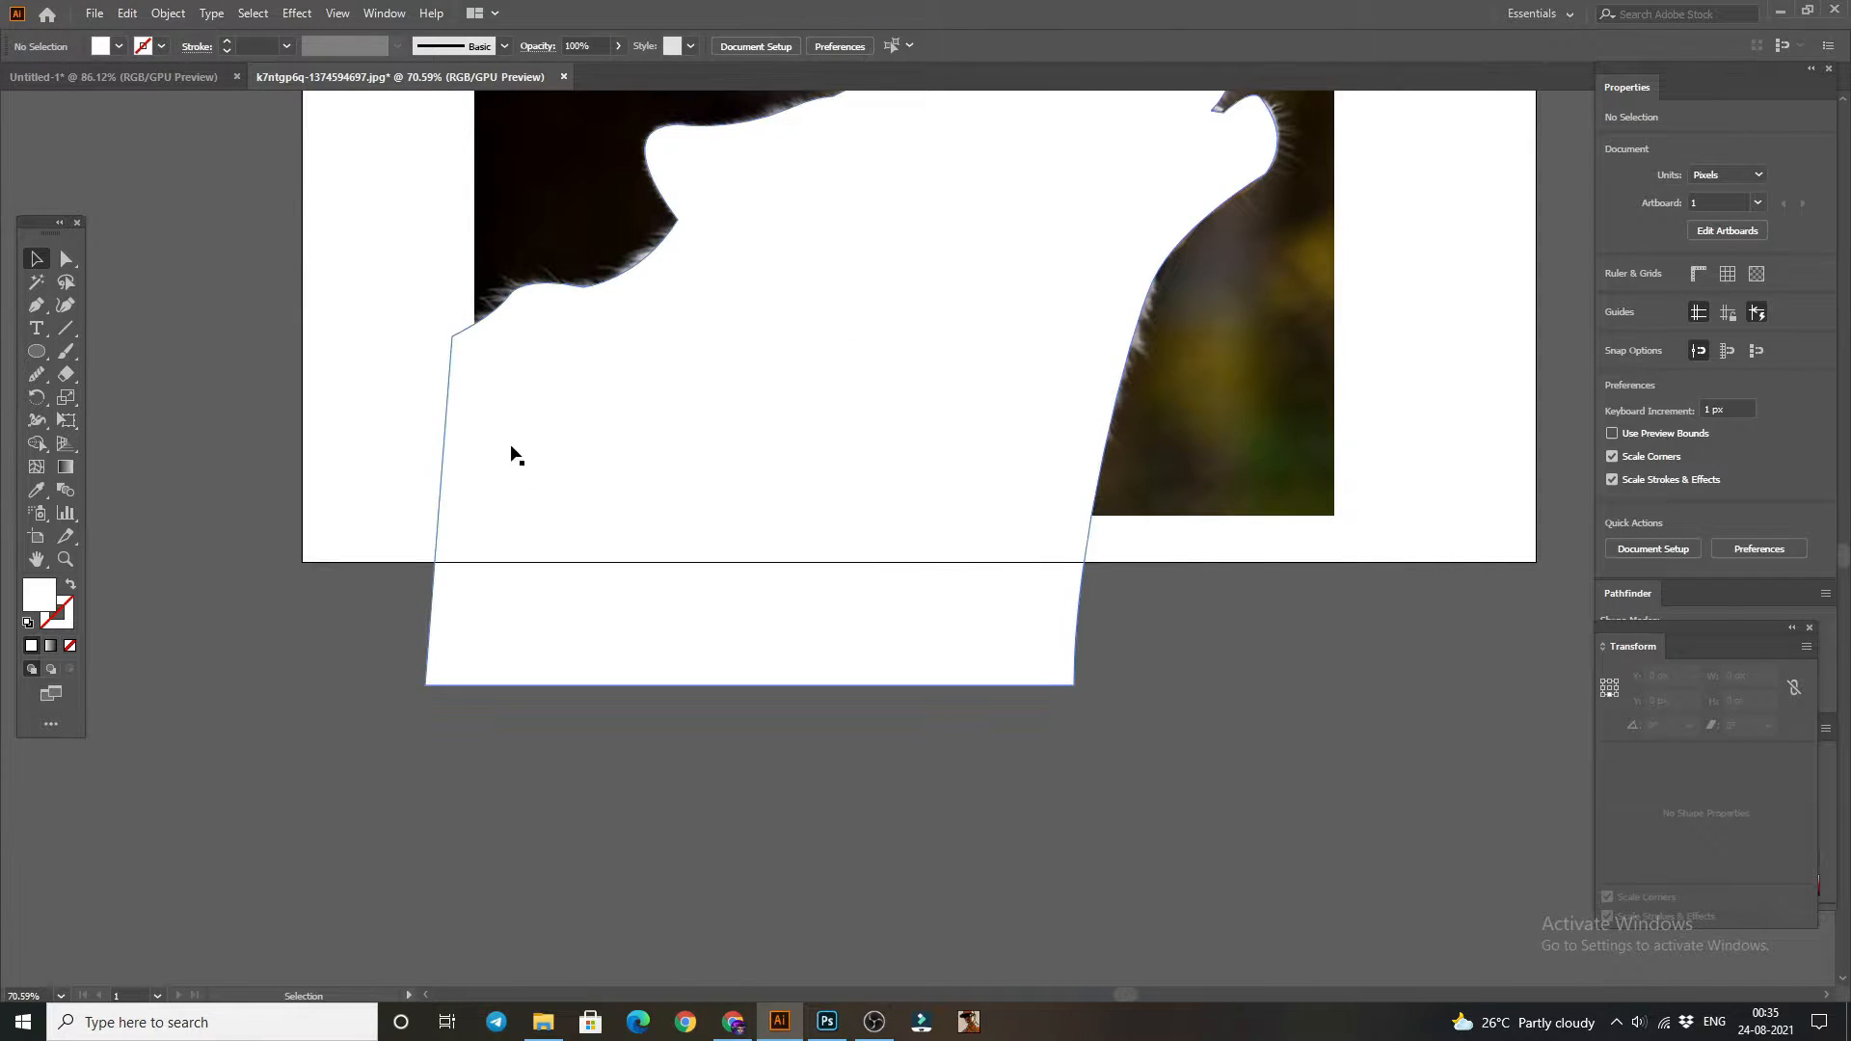
# - Move the white wolf silhouette into the Untitled-1 document, on top of the red circle
pyautogui.scroll(3, 727, 476)
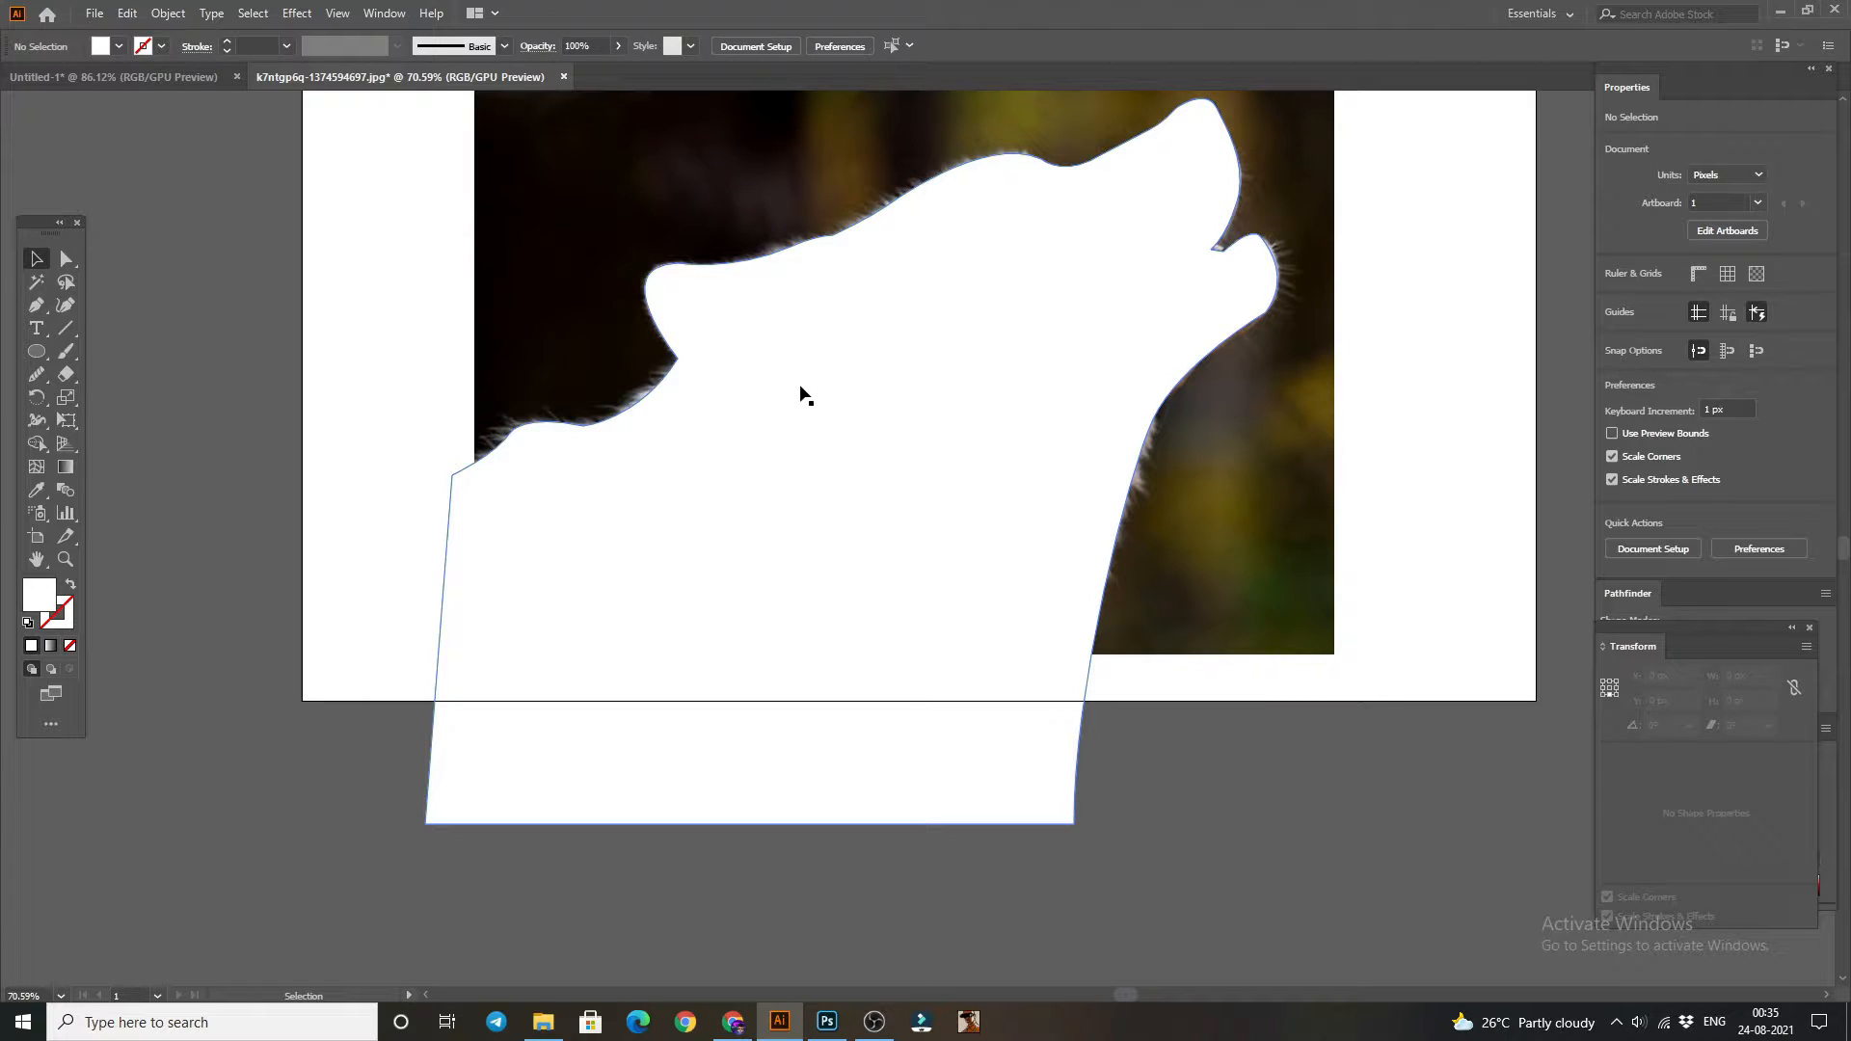
pyautogui.moveTo(800, 387); pyautogui.dragTo(389, 353)
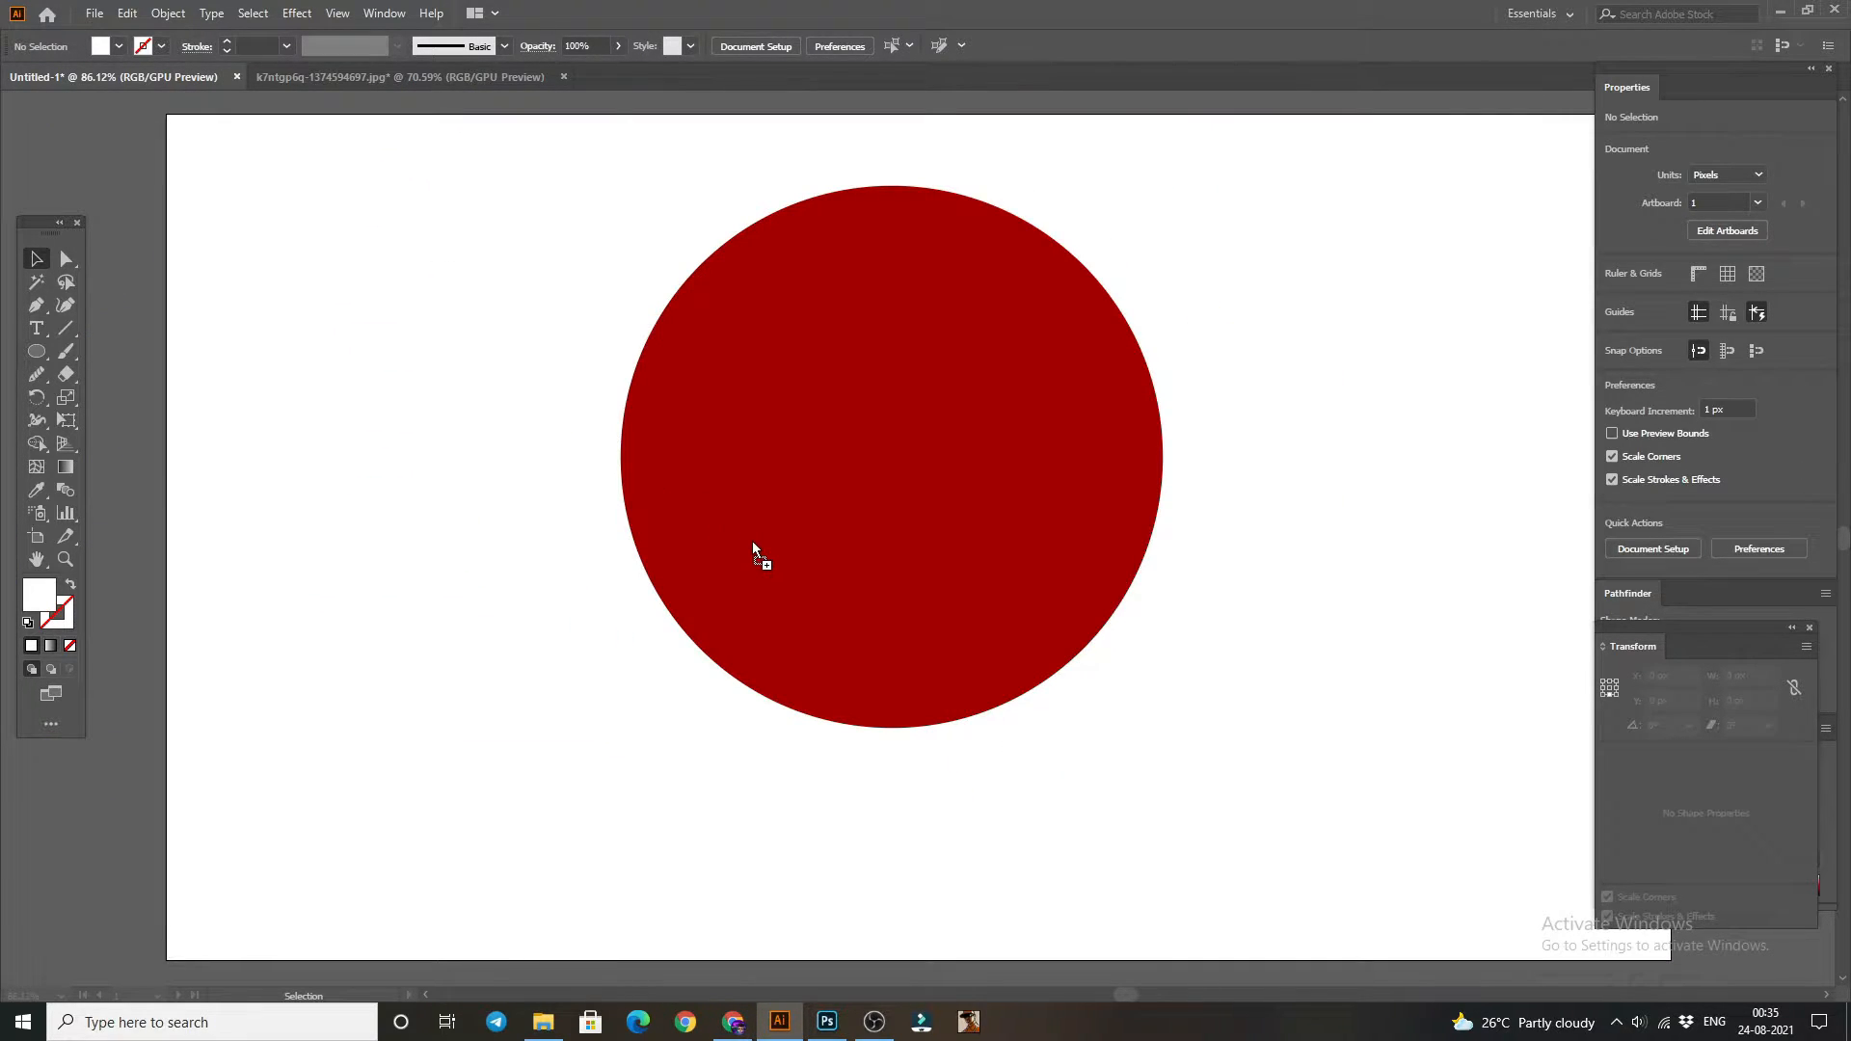
pyautogui.moveTo(753, 542); pyautogui.dragTo(754, 541)
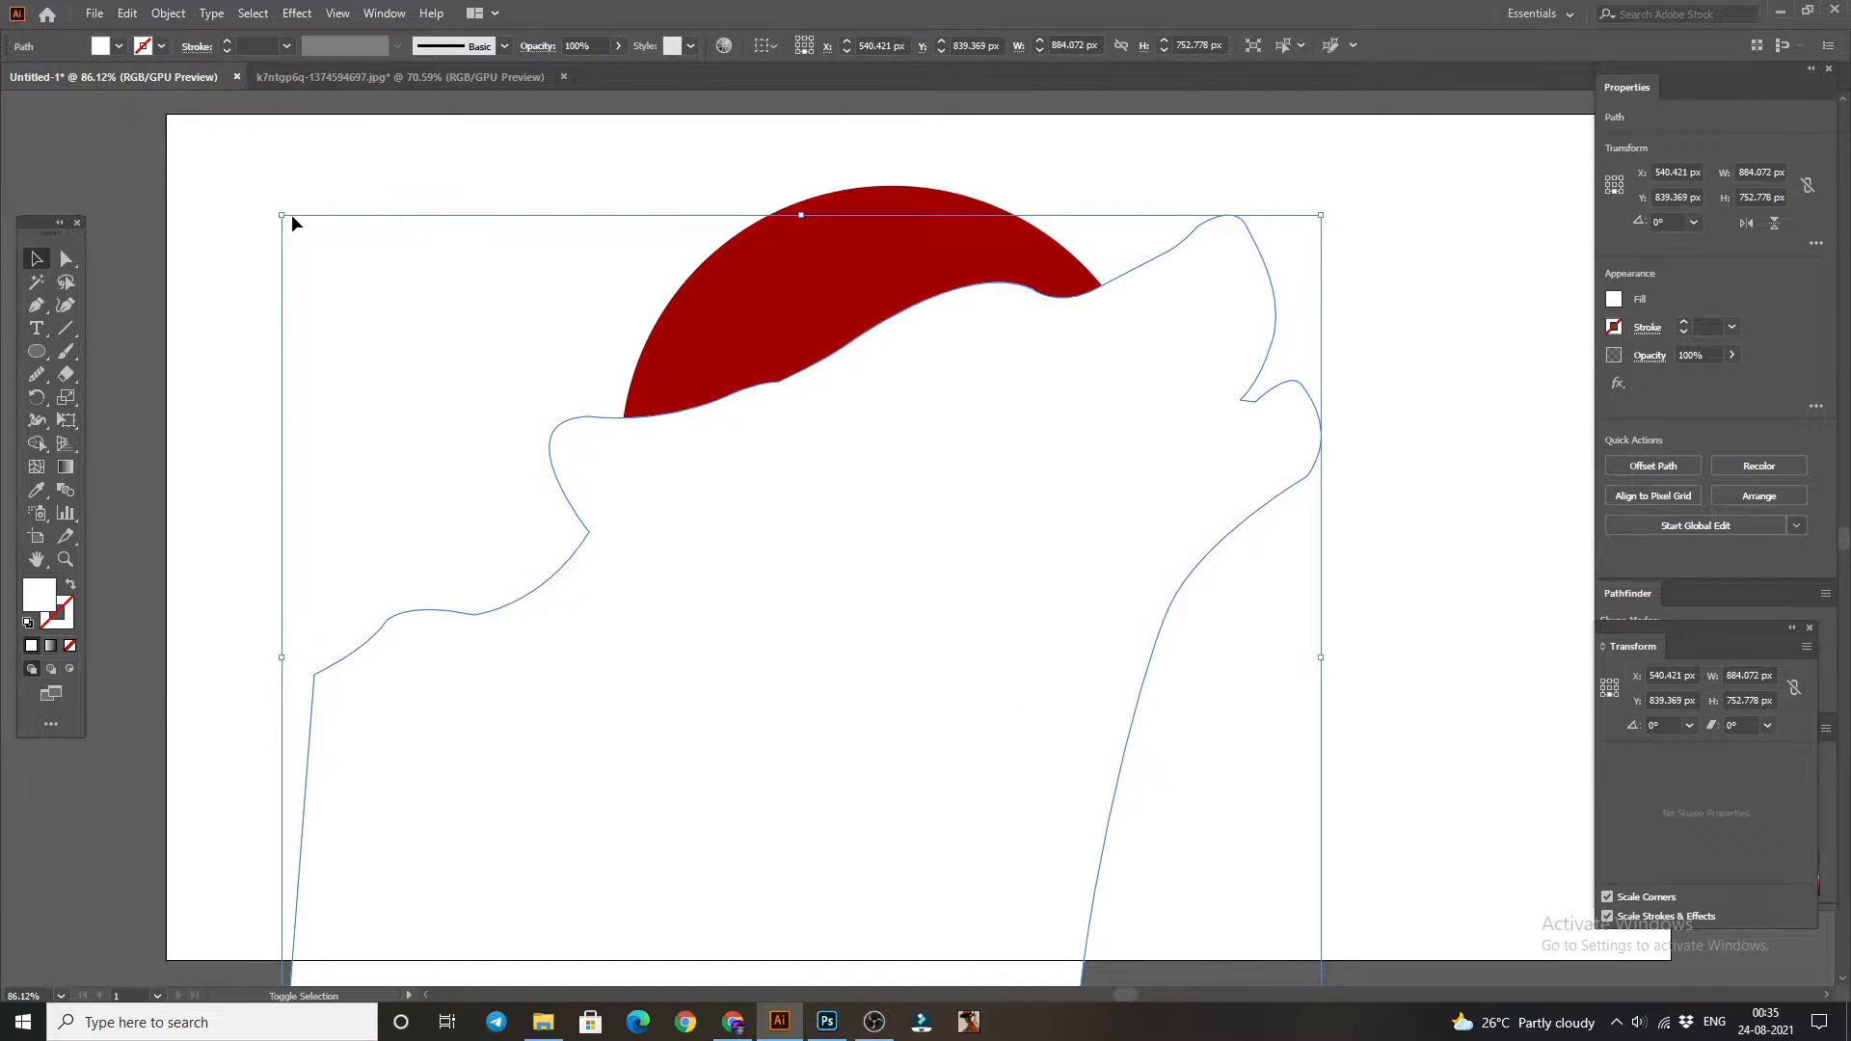
# - Scale the wolf silhouette down to about 347 × 296 px and place it over the circle's lower-left part
pyautogui.moveTo(293, 222); pyautogui.dragTo(633, 514)
pyautogui.moveTo(964, 688); pyautogui.dragTo(723, 538)
pyautogui.moveTo(389, 359); pyautogui.dragTo(575, 514)
pyautogui.moveTo(808, 700); pyautogui.dragTo(837, 598)
pyautogui.moveTo(552, 404); pyautogui.dragTo(654, 483)
pyautogui.moveTo(800, 624); pyautogui.dragTo(760, 601)
pyautogui.click(1229, 675)
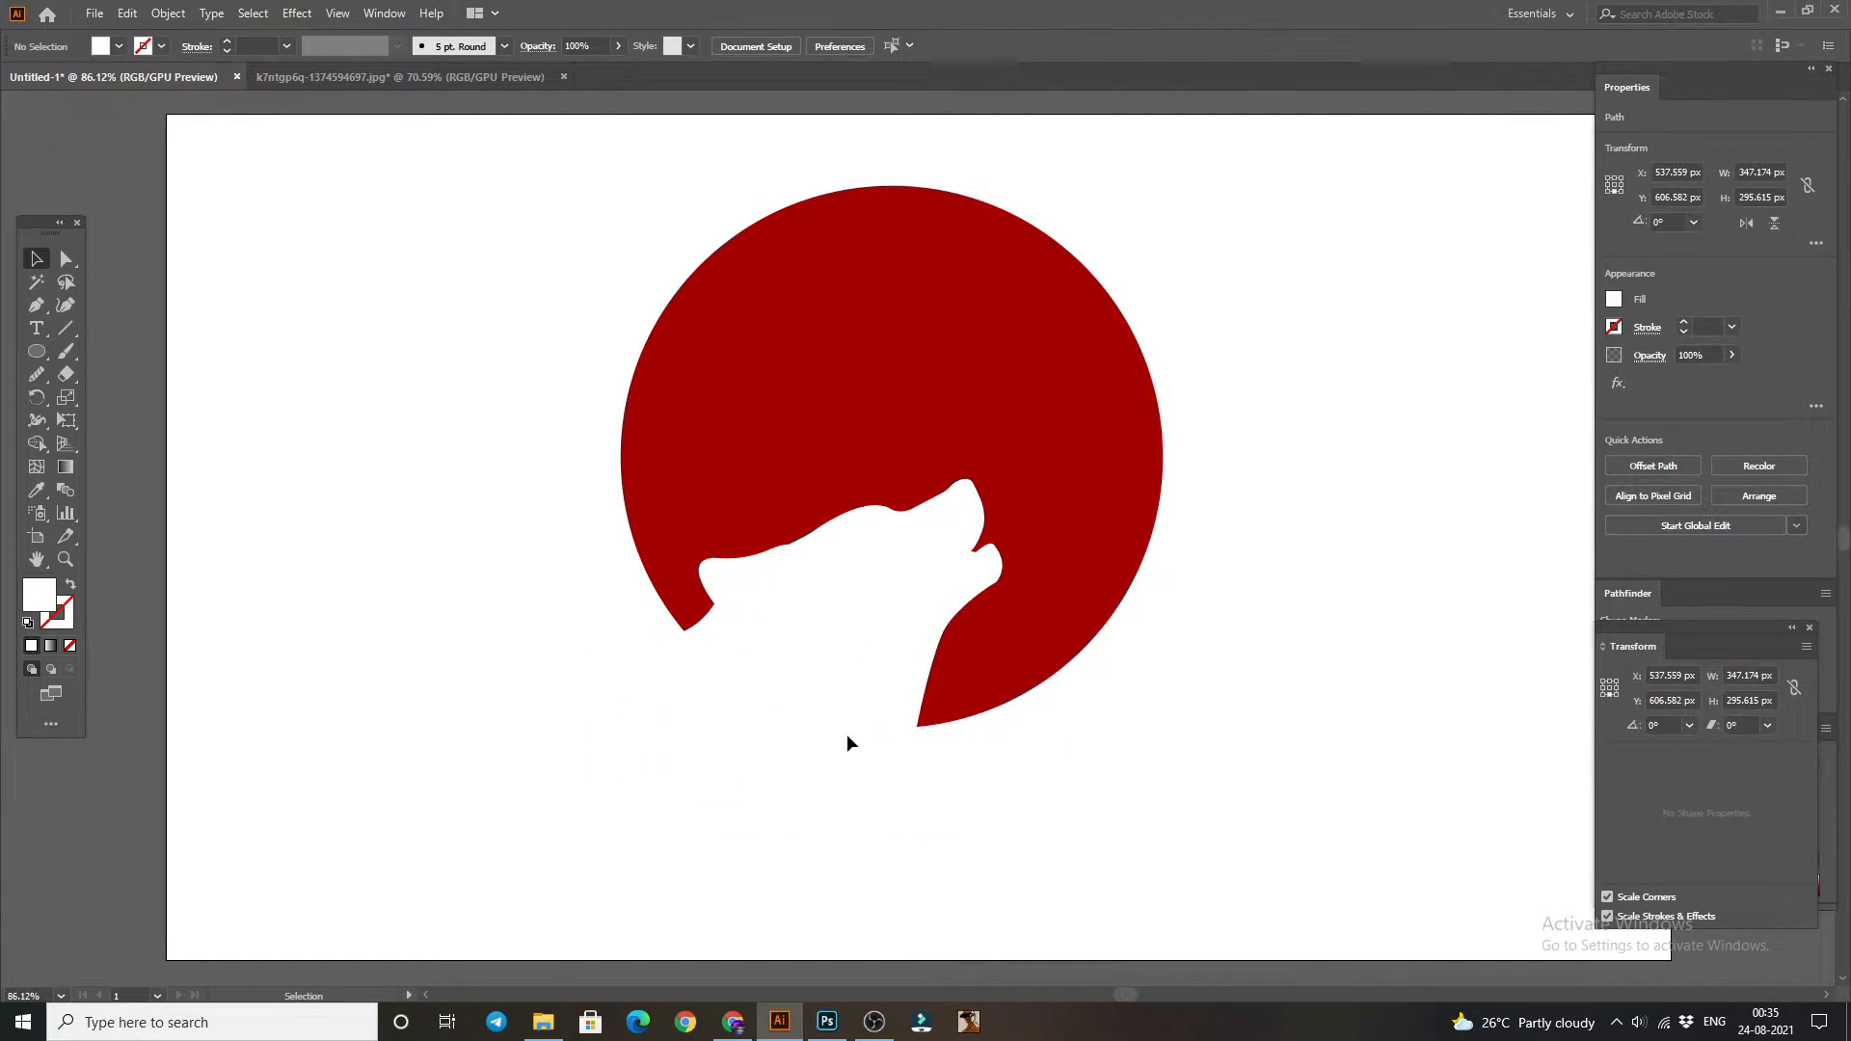
# - Shift the circle slightly down and right, and move the wolf silhouette a little up and left against it
pyautogui.click(831, 686)
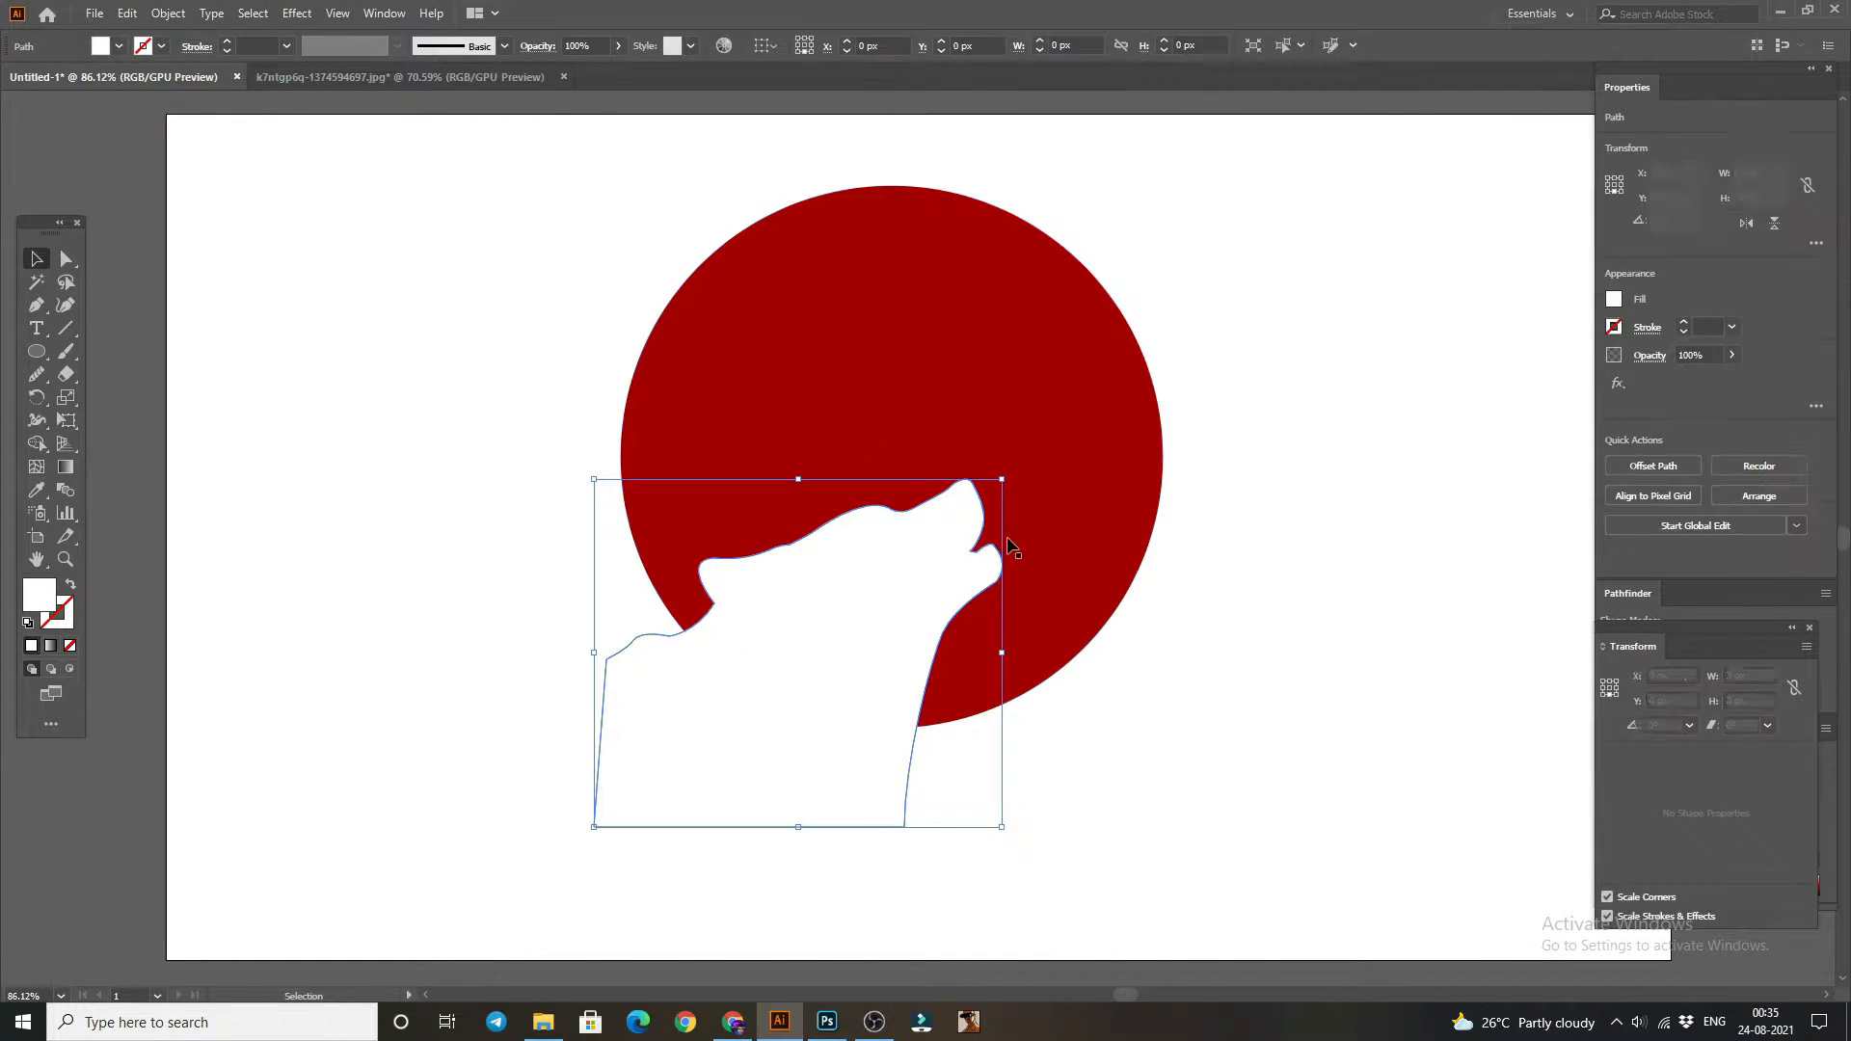
pyautogui.click(1020, 477)
pyautogui.moveTo(901, 636); pyautogui.dragTo(859, 611)
pyautogui.click(1229, 596)
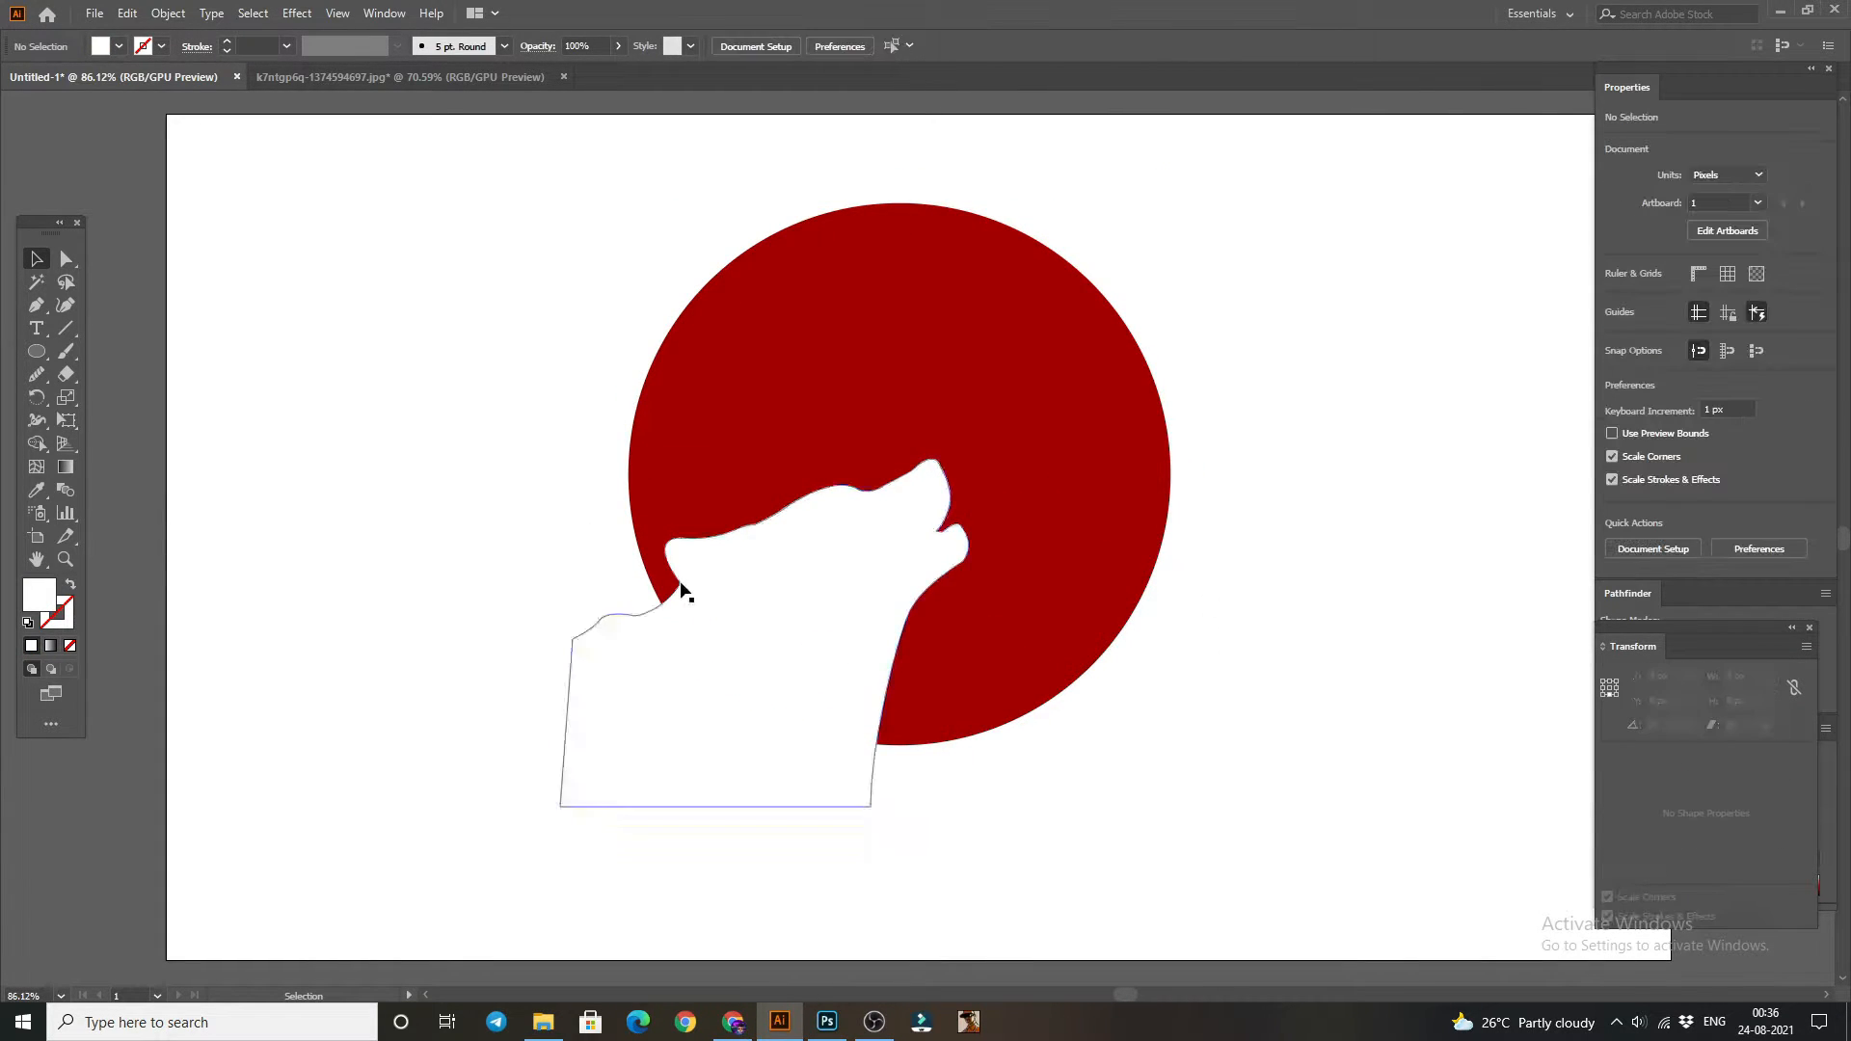
# - Reshape the wolf's chest line by moving its bottom-right corner anchor and the throat anchor inward
pyautogui.click(859, 714)
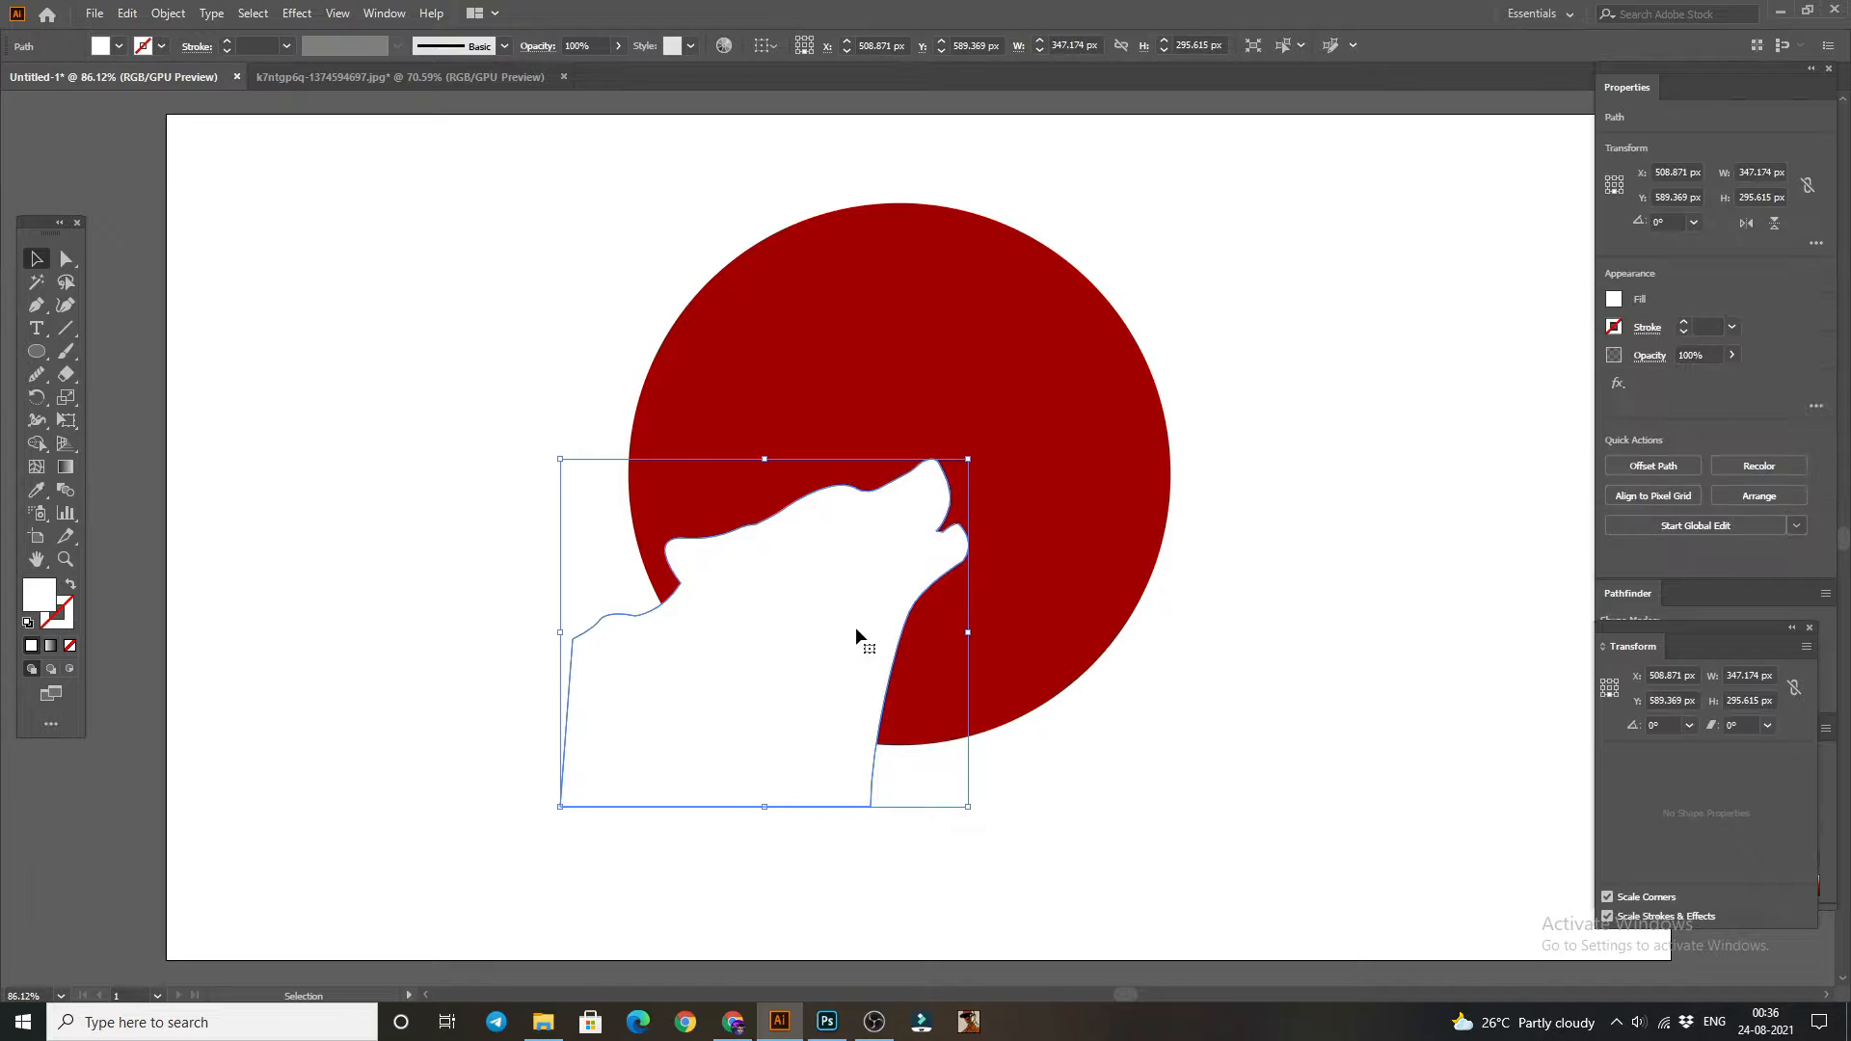
pyautogui.click(65, 258)
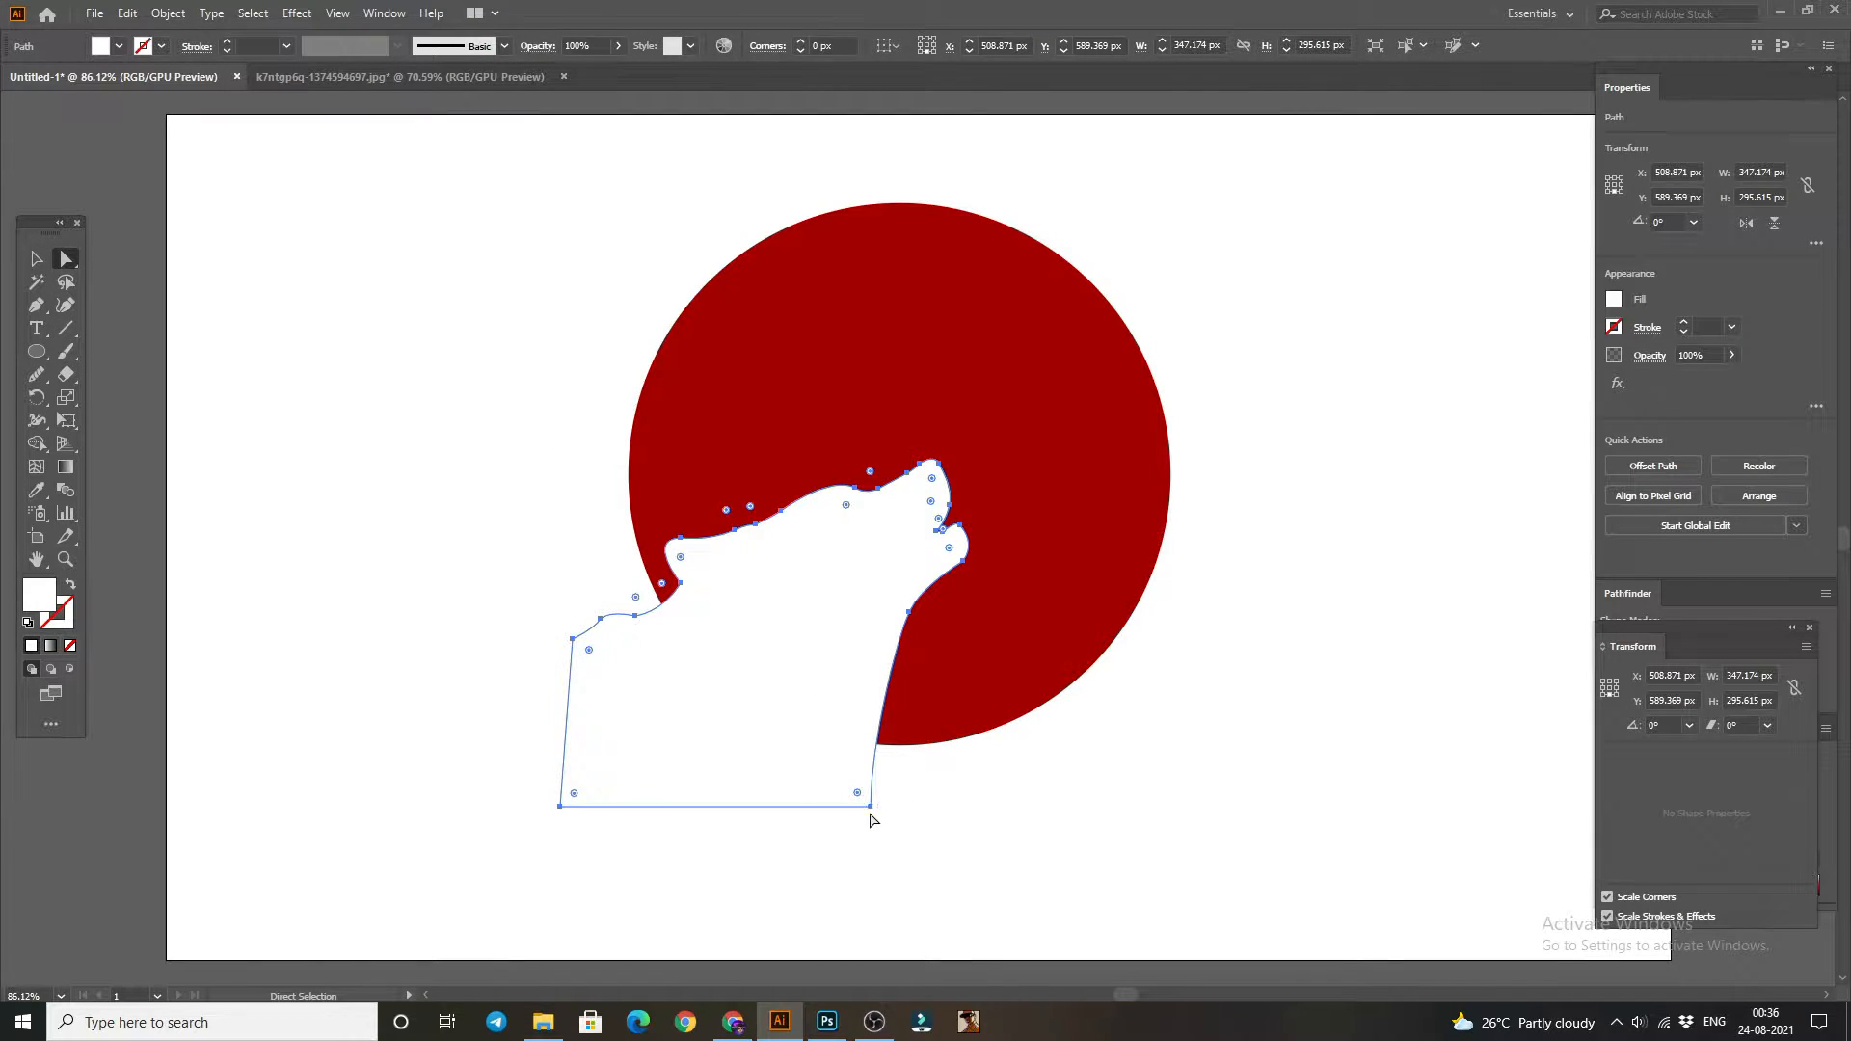
pyautogui.moveTo(871, 806); pyautogui.dragTo(834, 800)
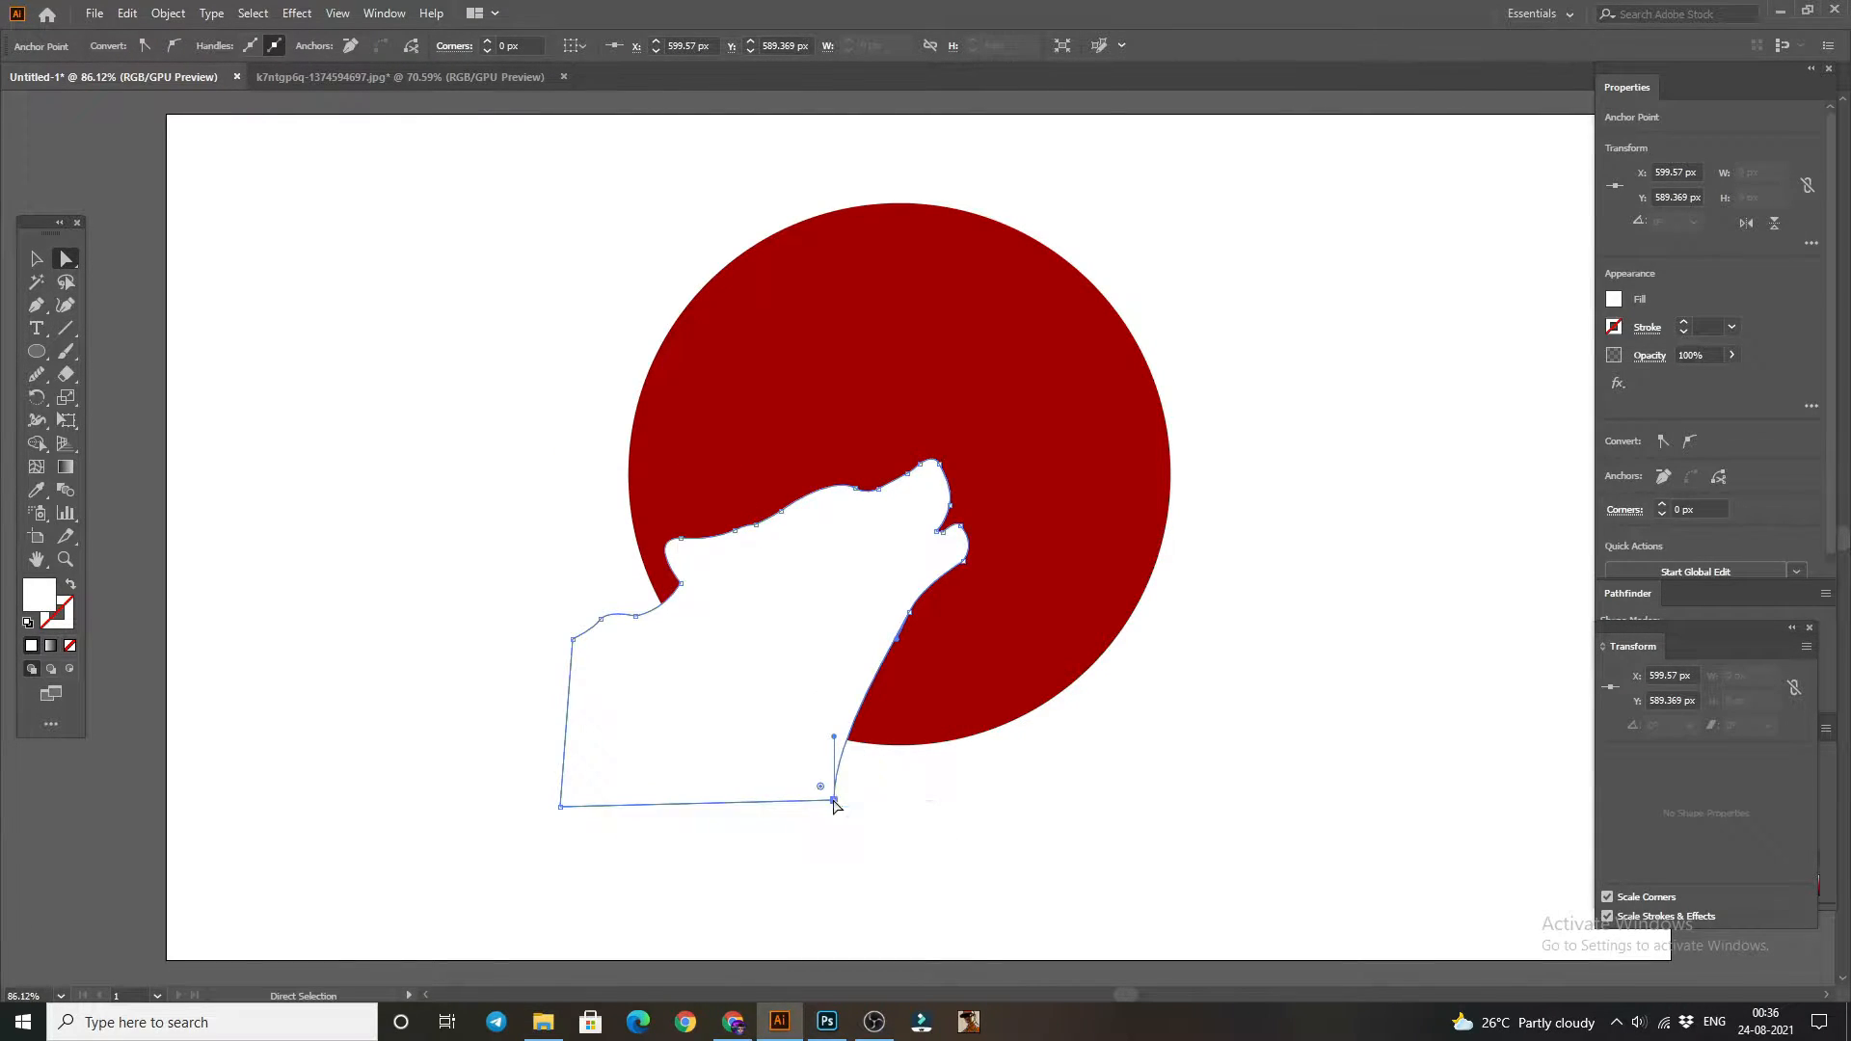
pyautogui.click(908, 613)
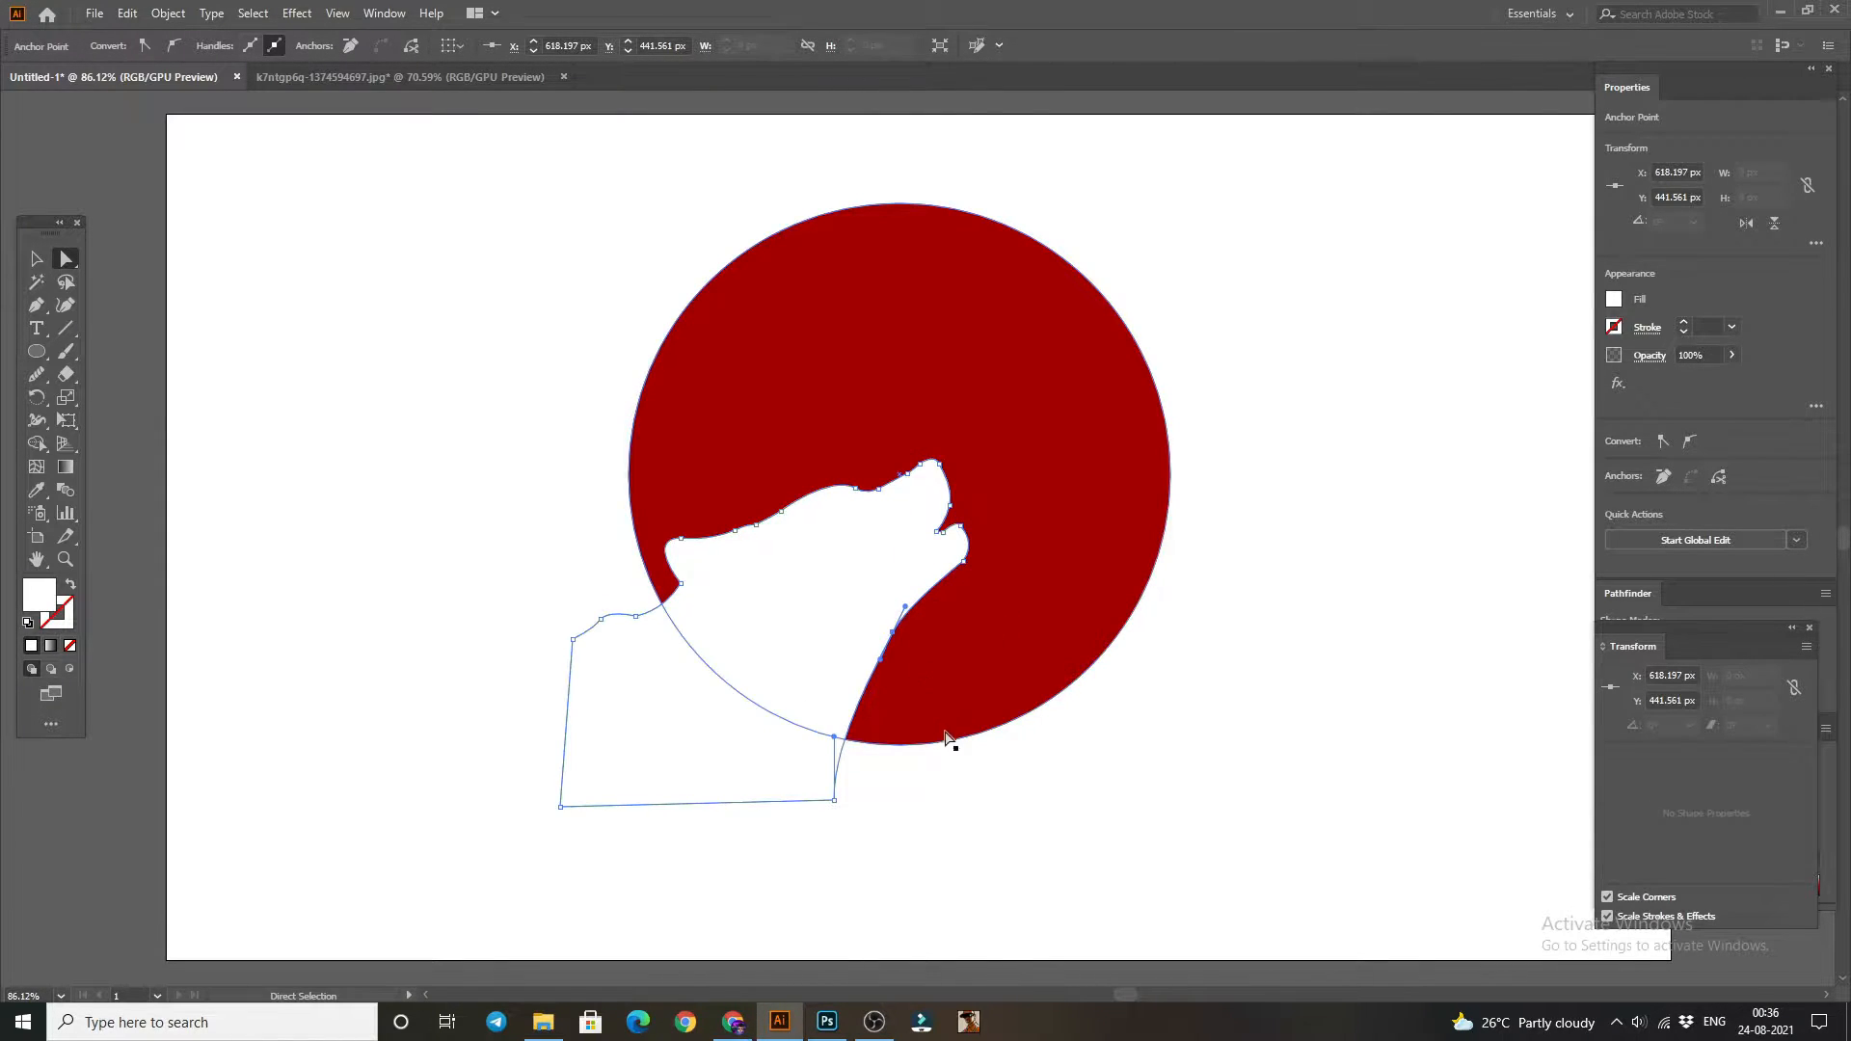
pyautogui.click(984, 810)
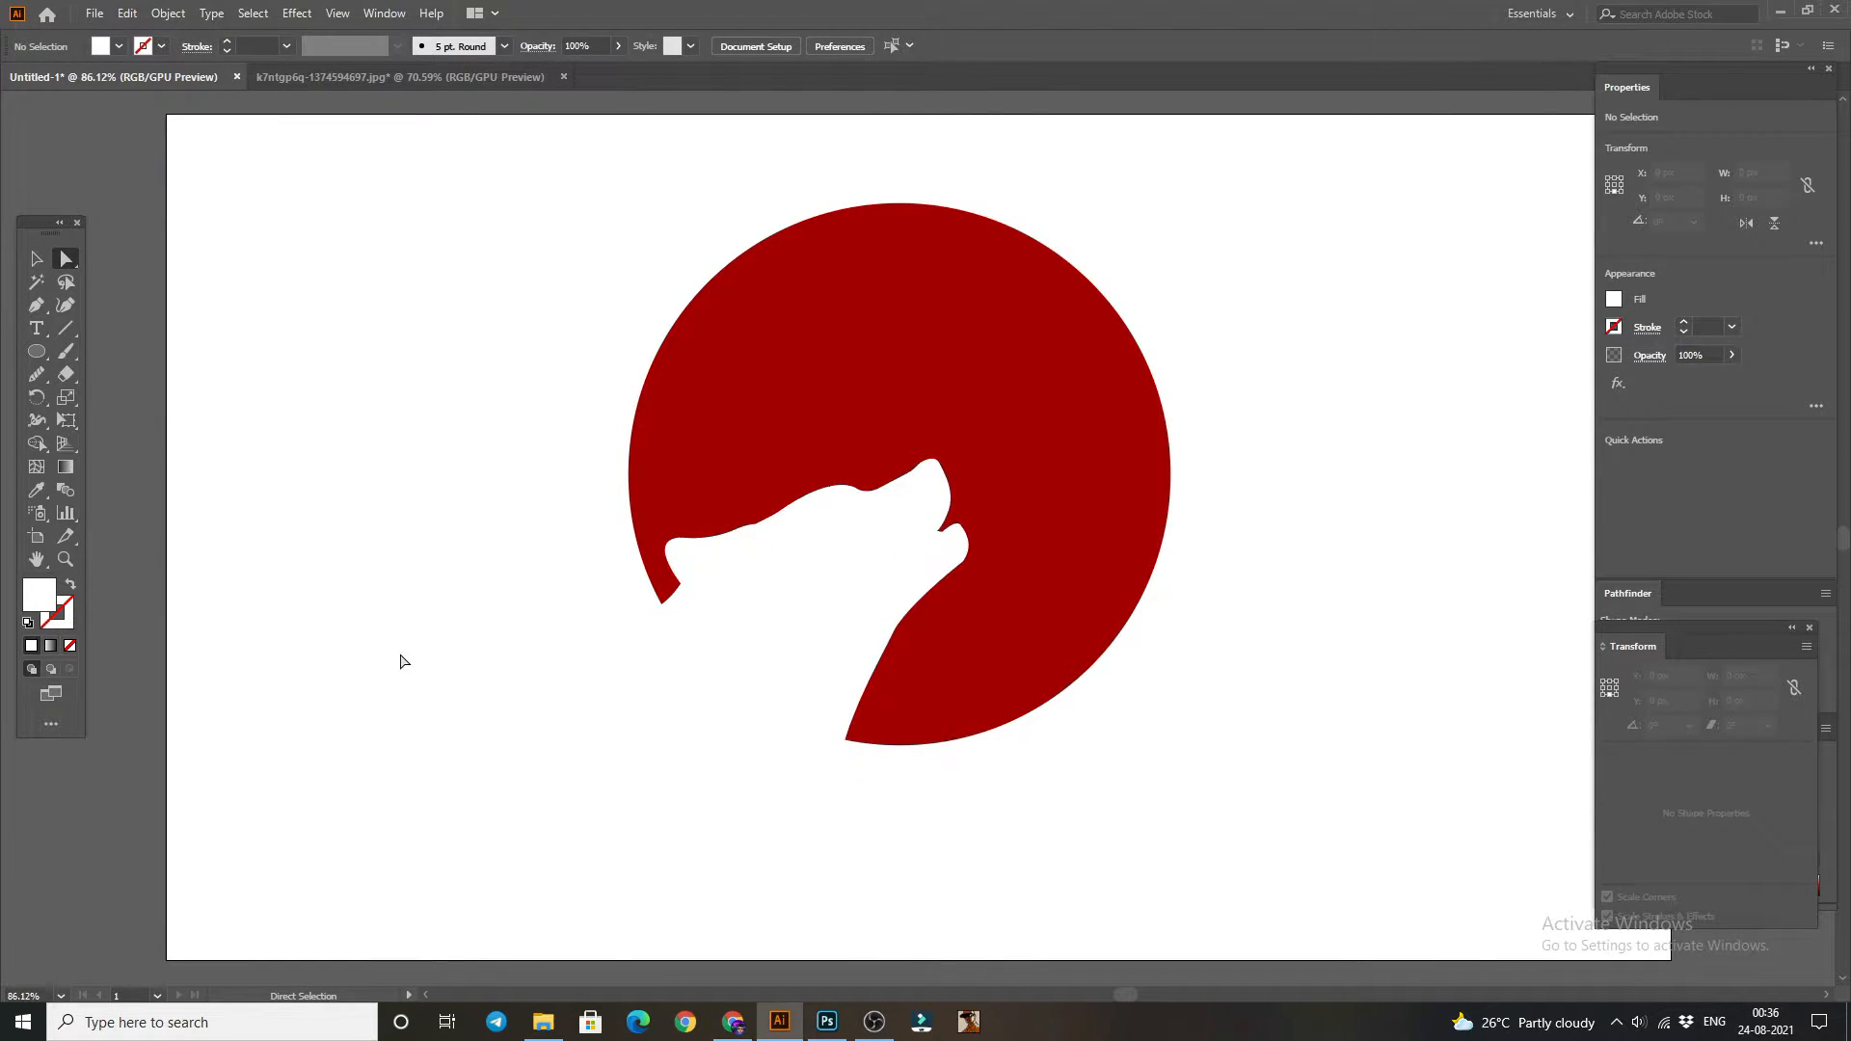
# - Cut the wolf silhouette out of the red circle with Shape Builder and enlarge the resulting emblem to about 498 px wide
pyautogui.press('v')
pyautogui.hotkey('ctrl', 'a')
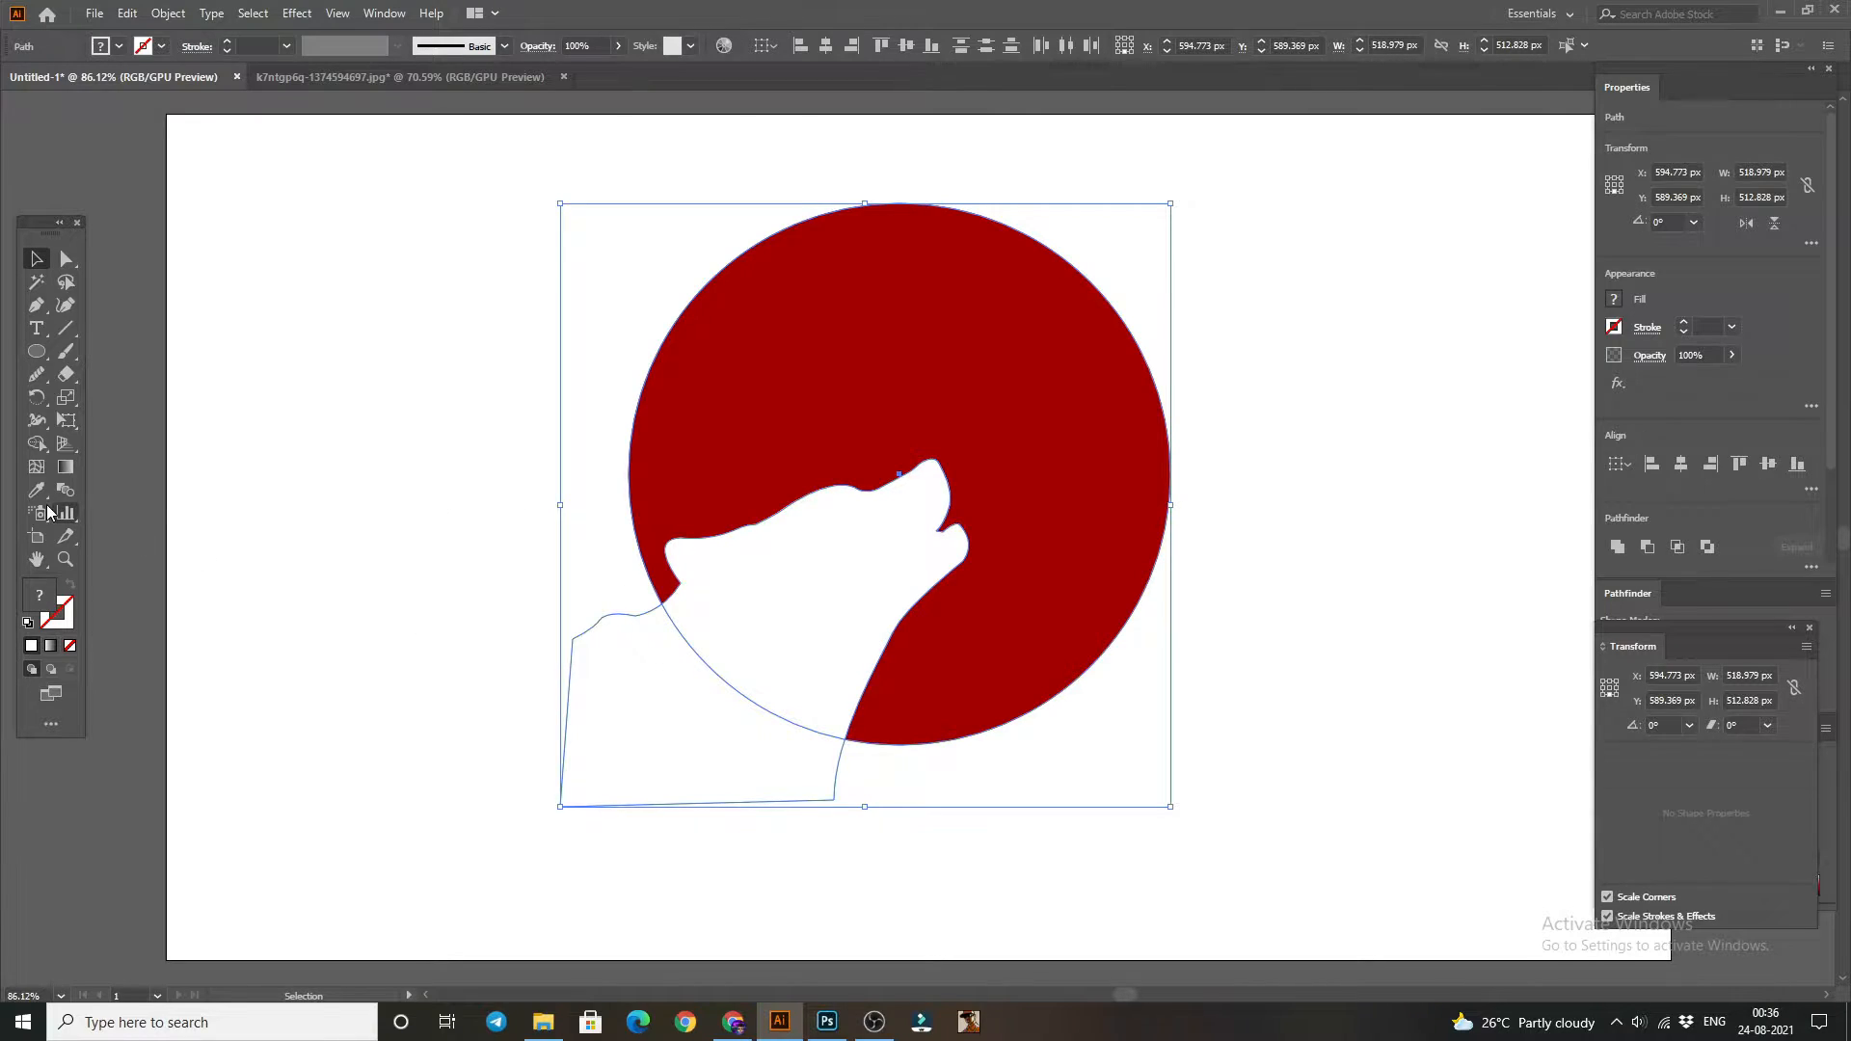
pyautogui.click(38, 445)
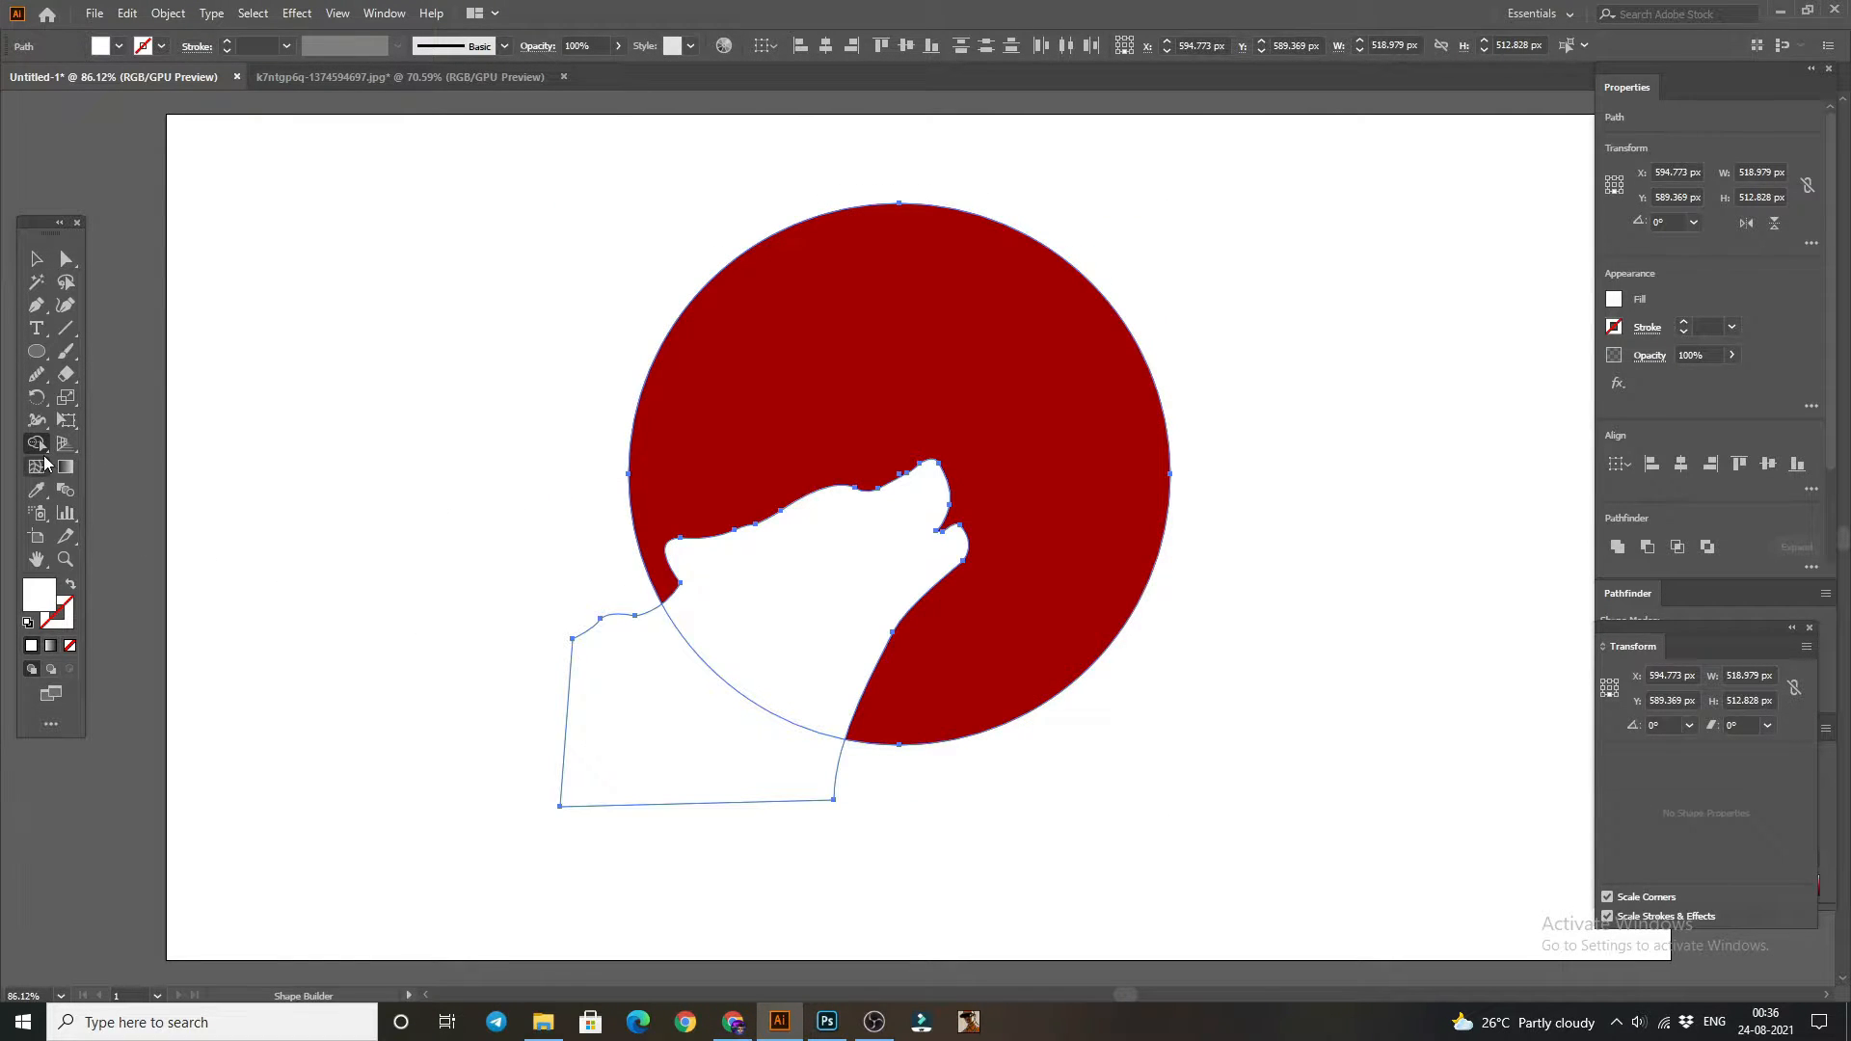
pyautogui.moveTo(603, 839)
pyautogui.mouseDown()
pyautogui.moveTo(806, 664)
pyautogui.moveTo(719, 665)
pyautogui.mouseUp()
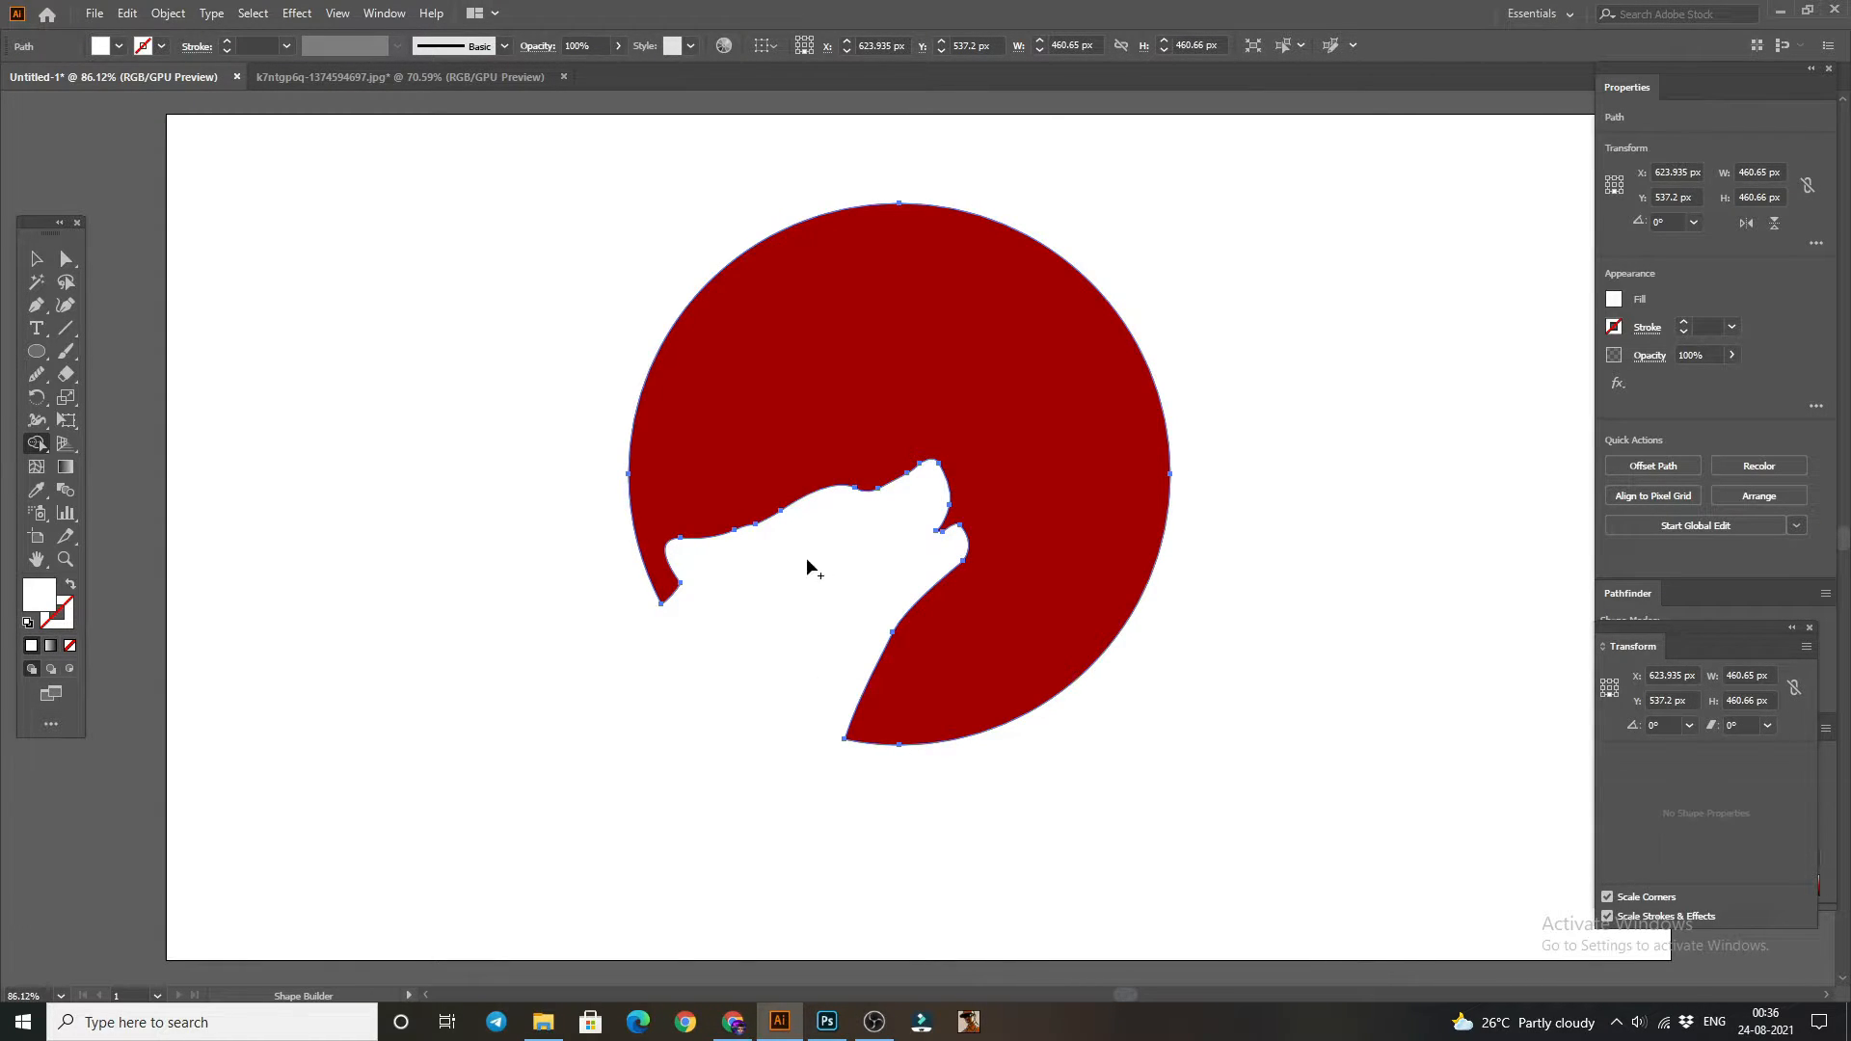
pyautogui.click(36, 258)
pyautogui.click(771, 606)
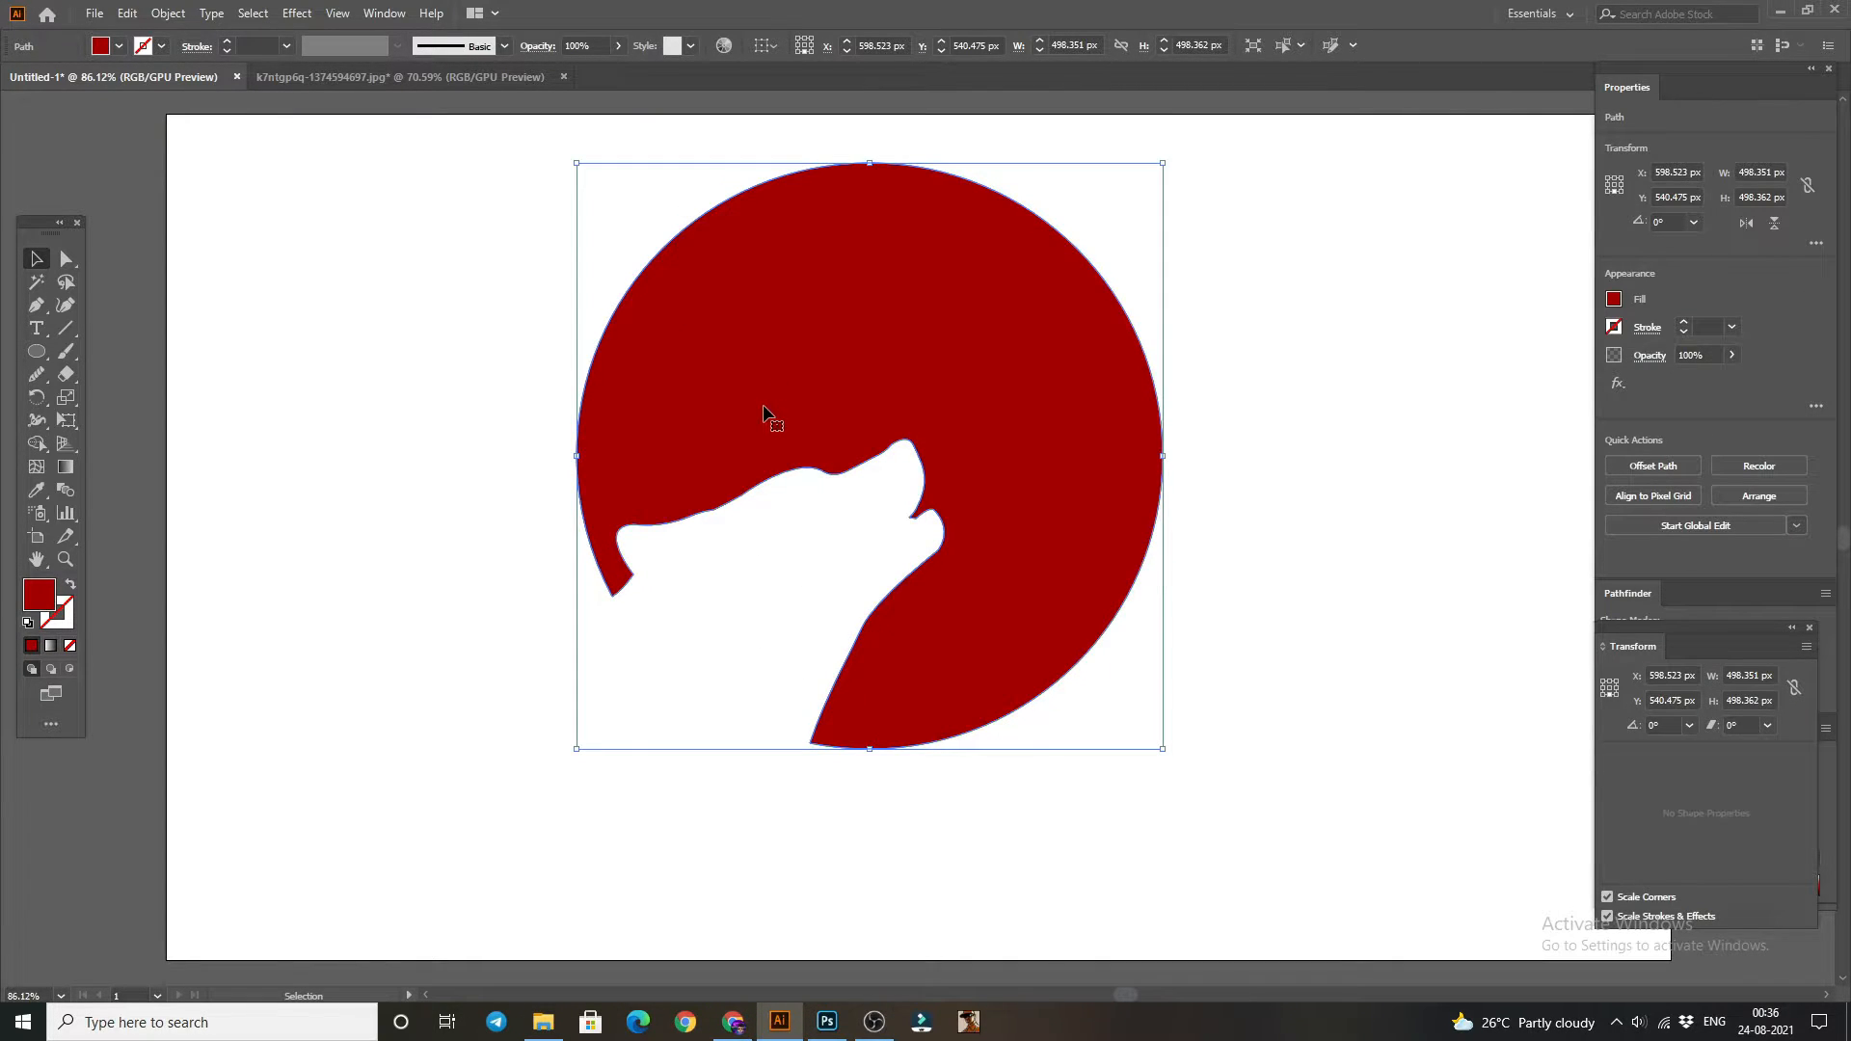
# - Smooth the wolf's upper head contour with the Smooth tool and undo the excess smoothing around the circle
pyautogui.click(35, 376)
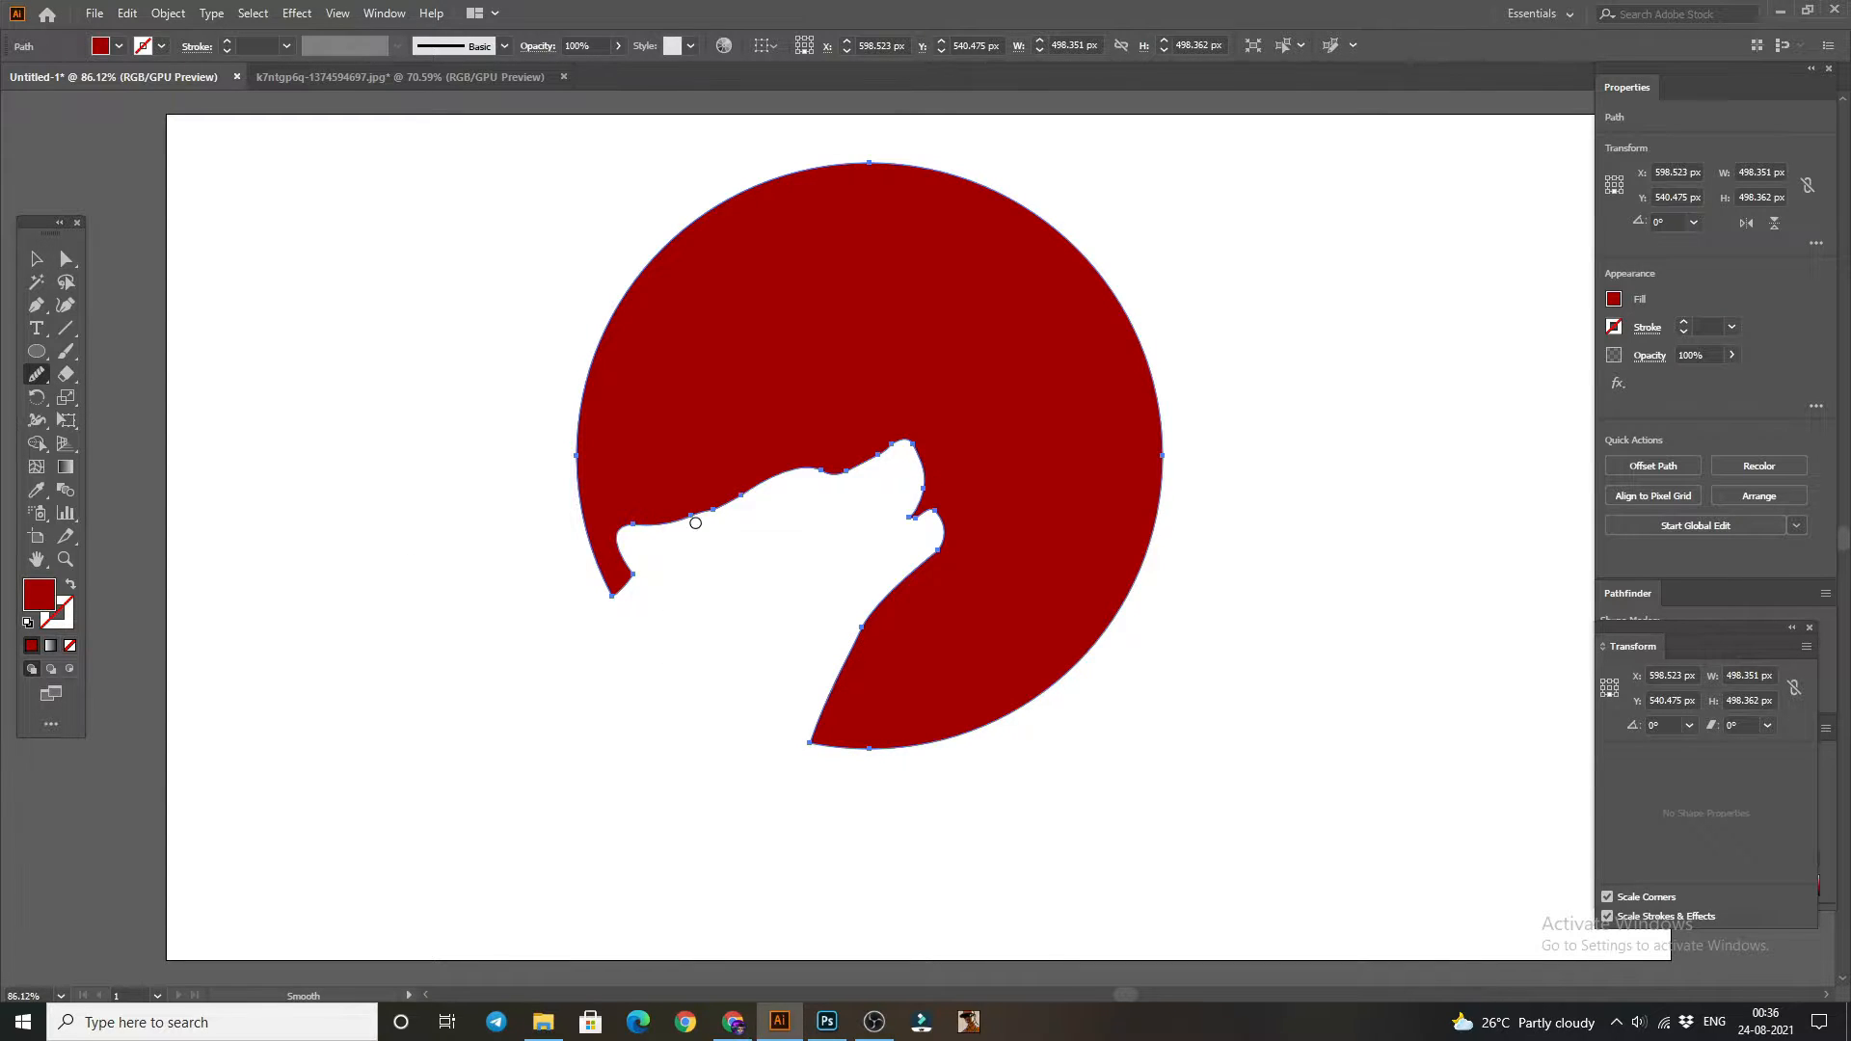
pyautogui.moveTo(690, 518)
pyautogui.mouseDown()
pyautogui.moveTo(753, 494)
pyautogui.moveTo(671, 526)
pyautogui.moveTo(771, 472)
pyautogui.moveTo(816, 487)
pyautogui.moveTo(886, 458)
pyautogui.moveTo(923, 482)
pyautogui.moveTo(906, 559)
pyautogui.moveTo(921, 581)
pyautogui.moveTo(924, 566)
pyautogui.moveTo(859, 682)
pyautogui.moveTo(627, 599)
pyautogui.mouseUp()
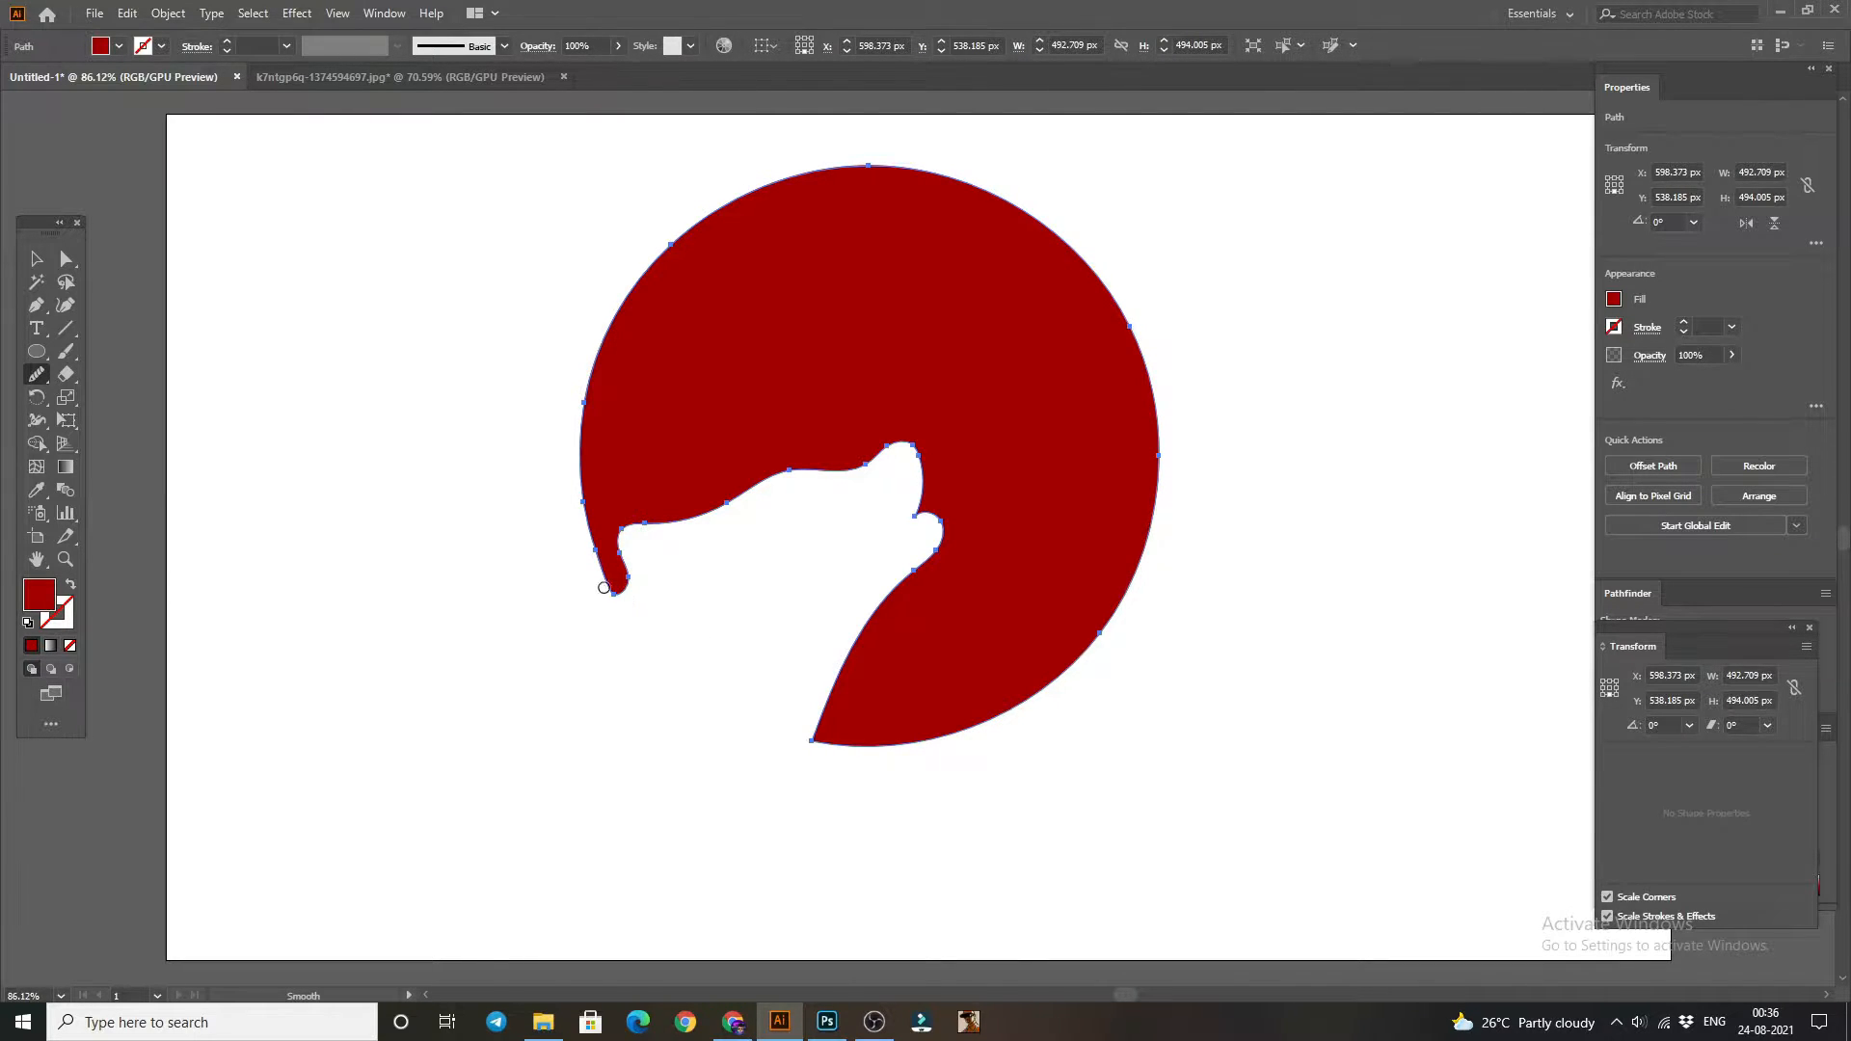
pyautogui.press('ctrl')
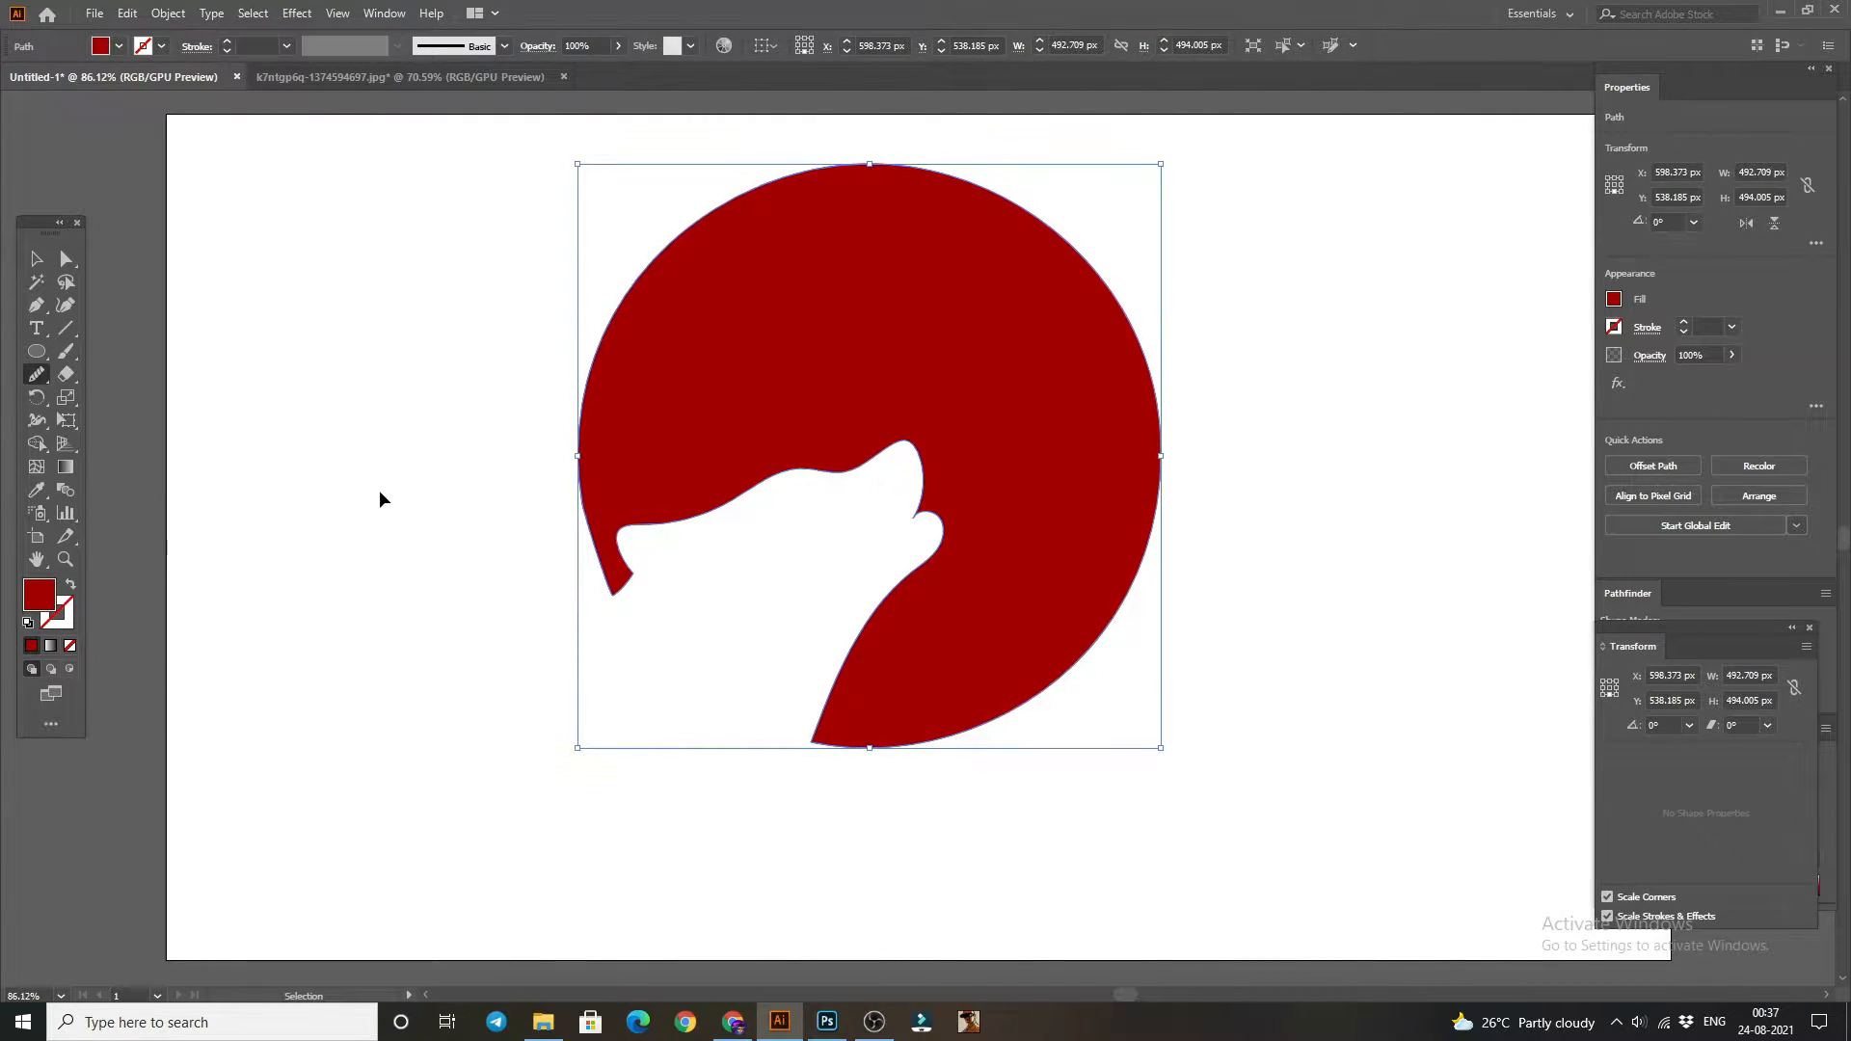
pyautogui.hotkey('ctrl', 'z')
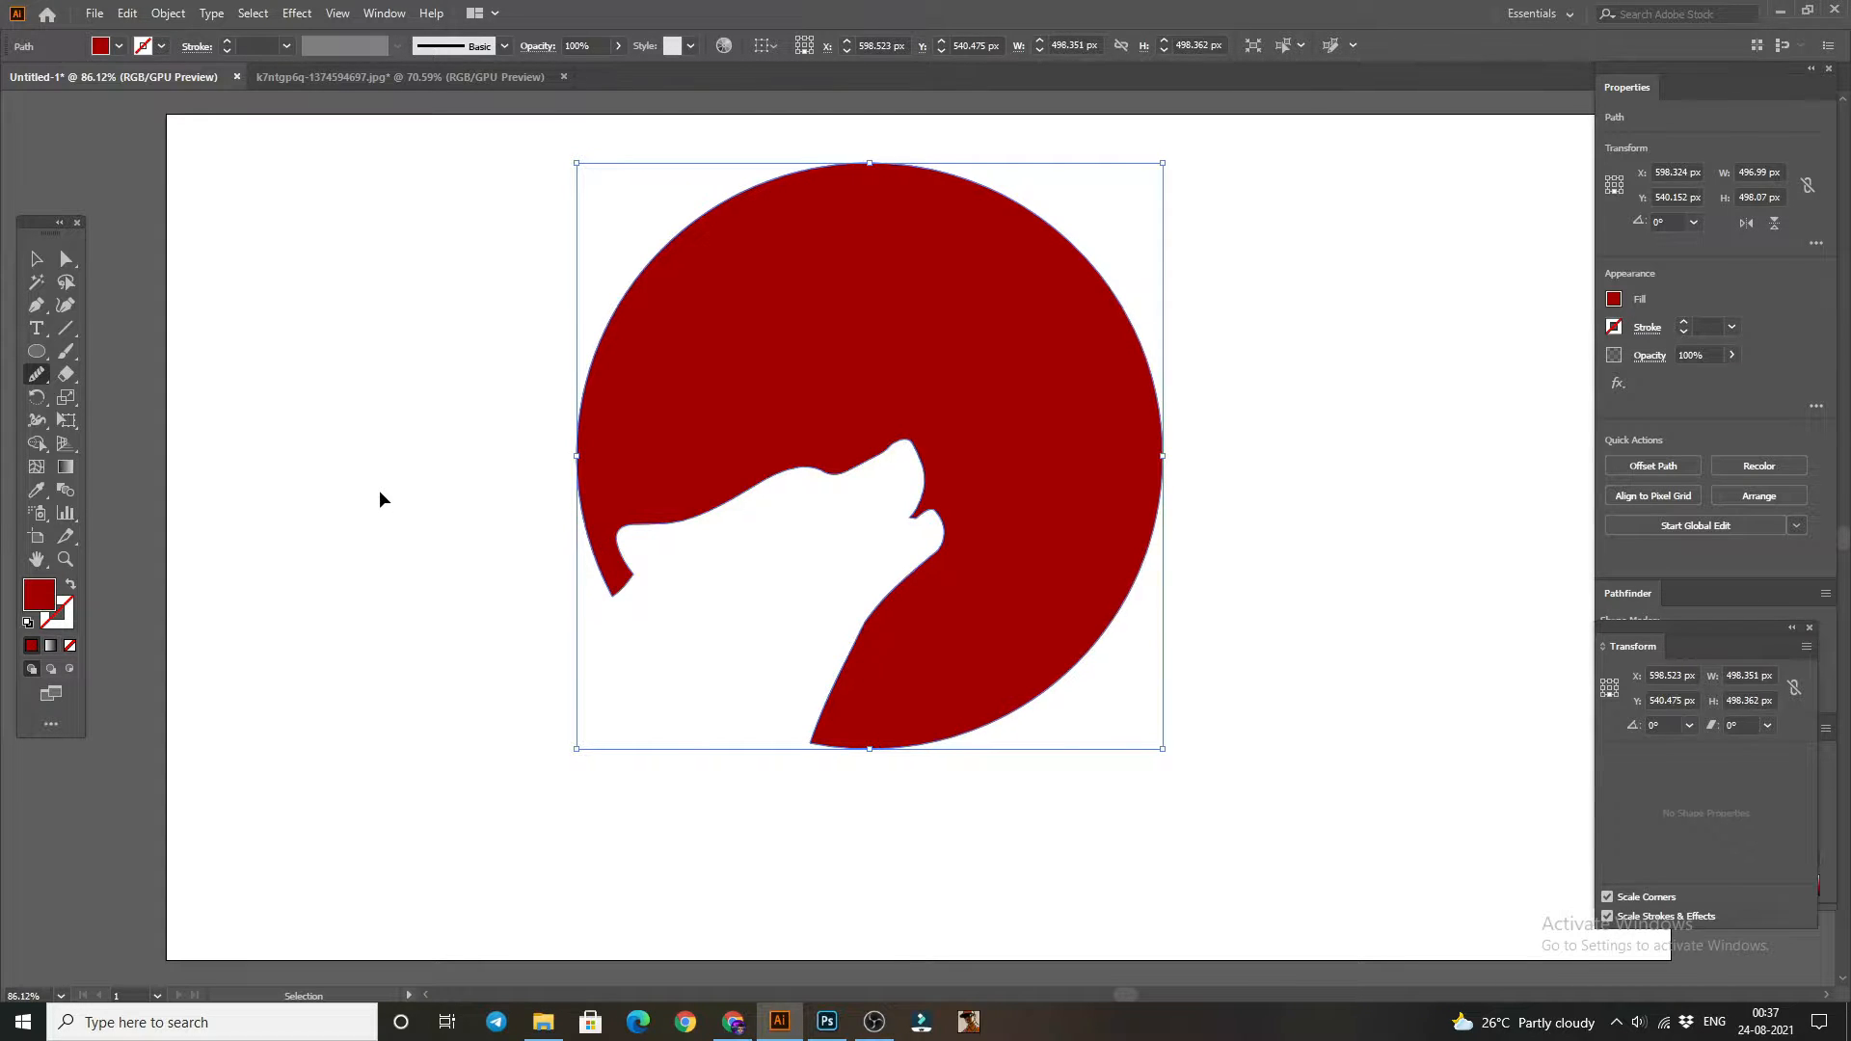
# - Move the red wolf emblem about 32 px to the left
pyautogui.click(36, 259)
pyautogui.click(315, 403)
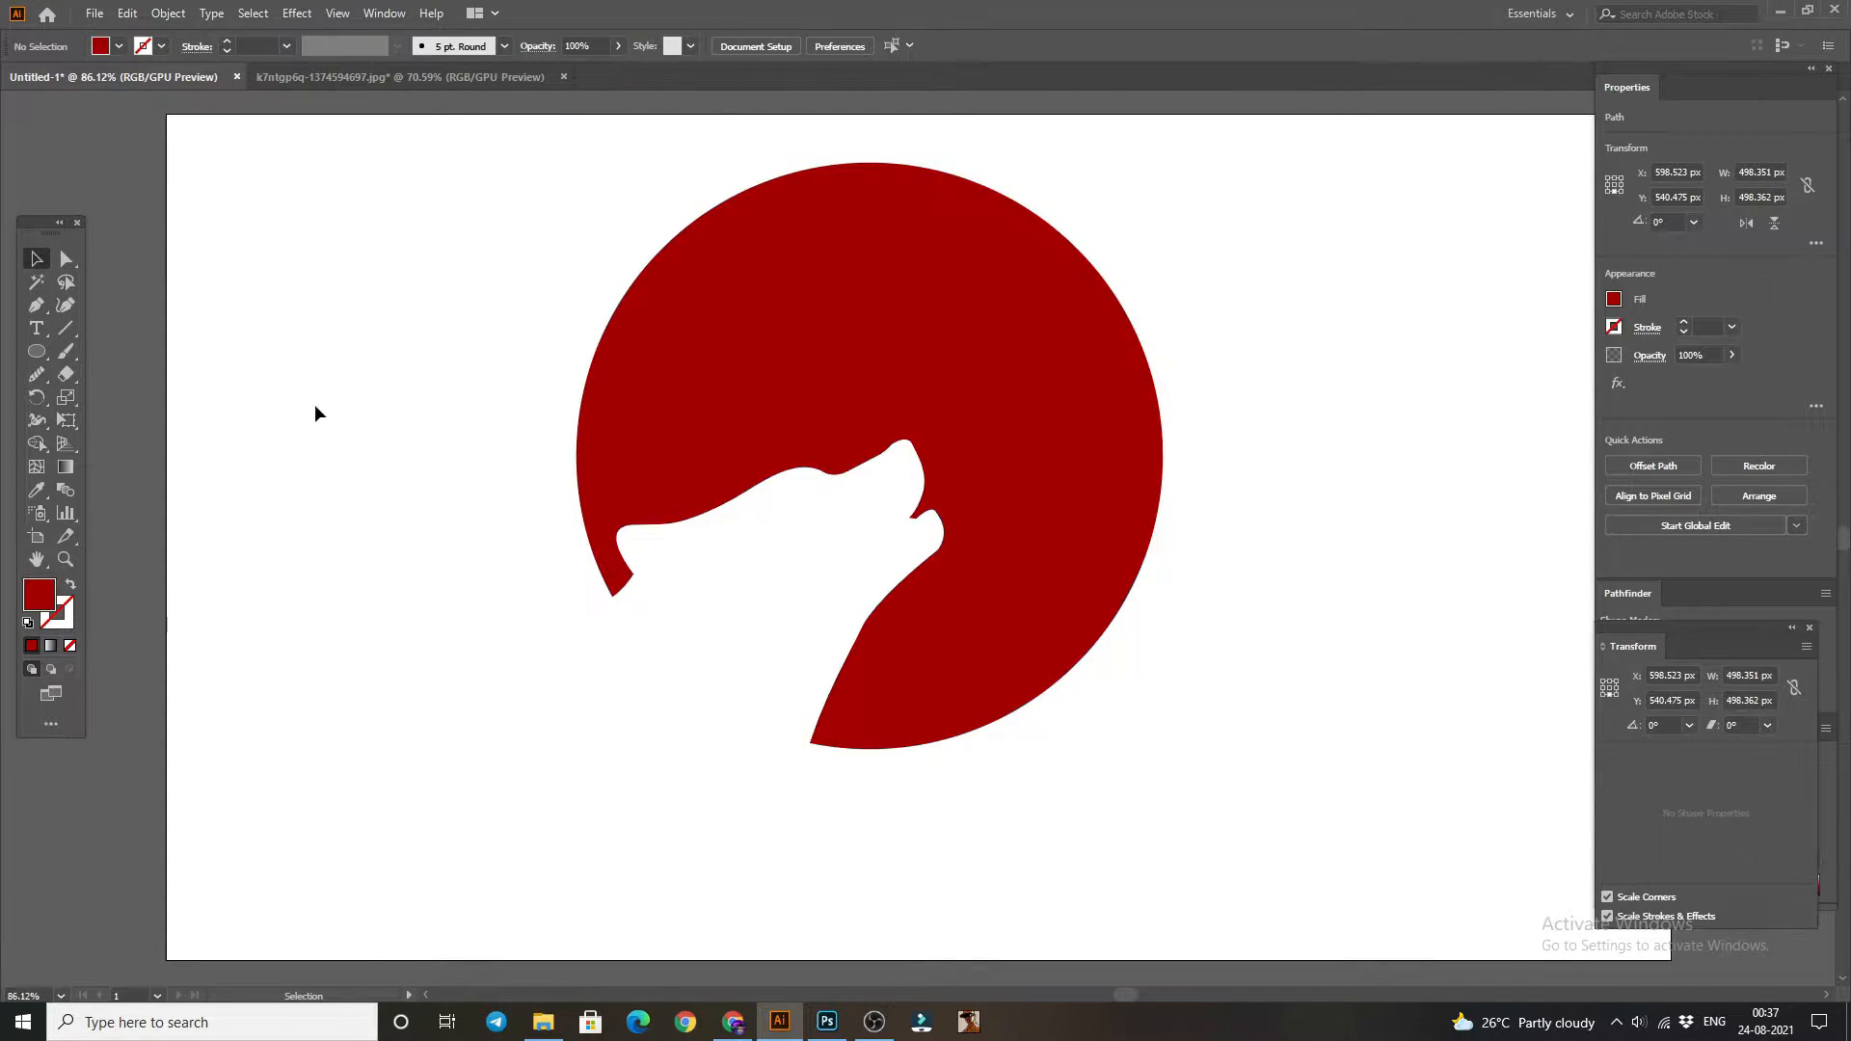
pyautogui.scroll(1, 472, 542)
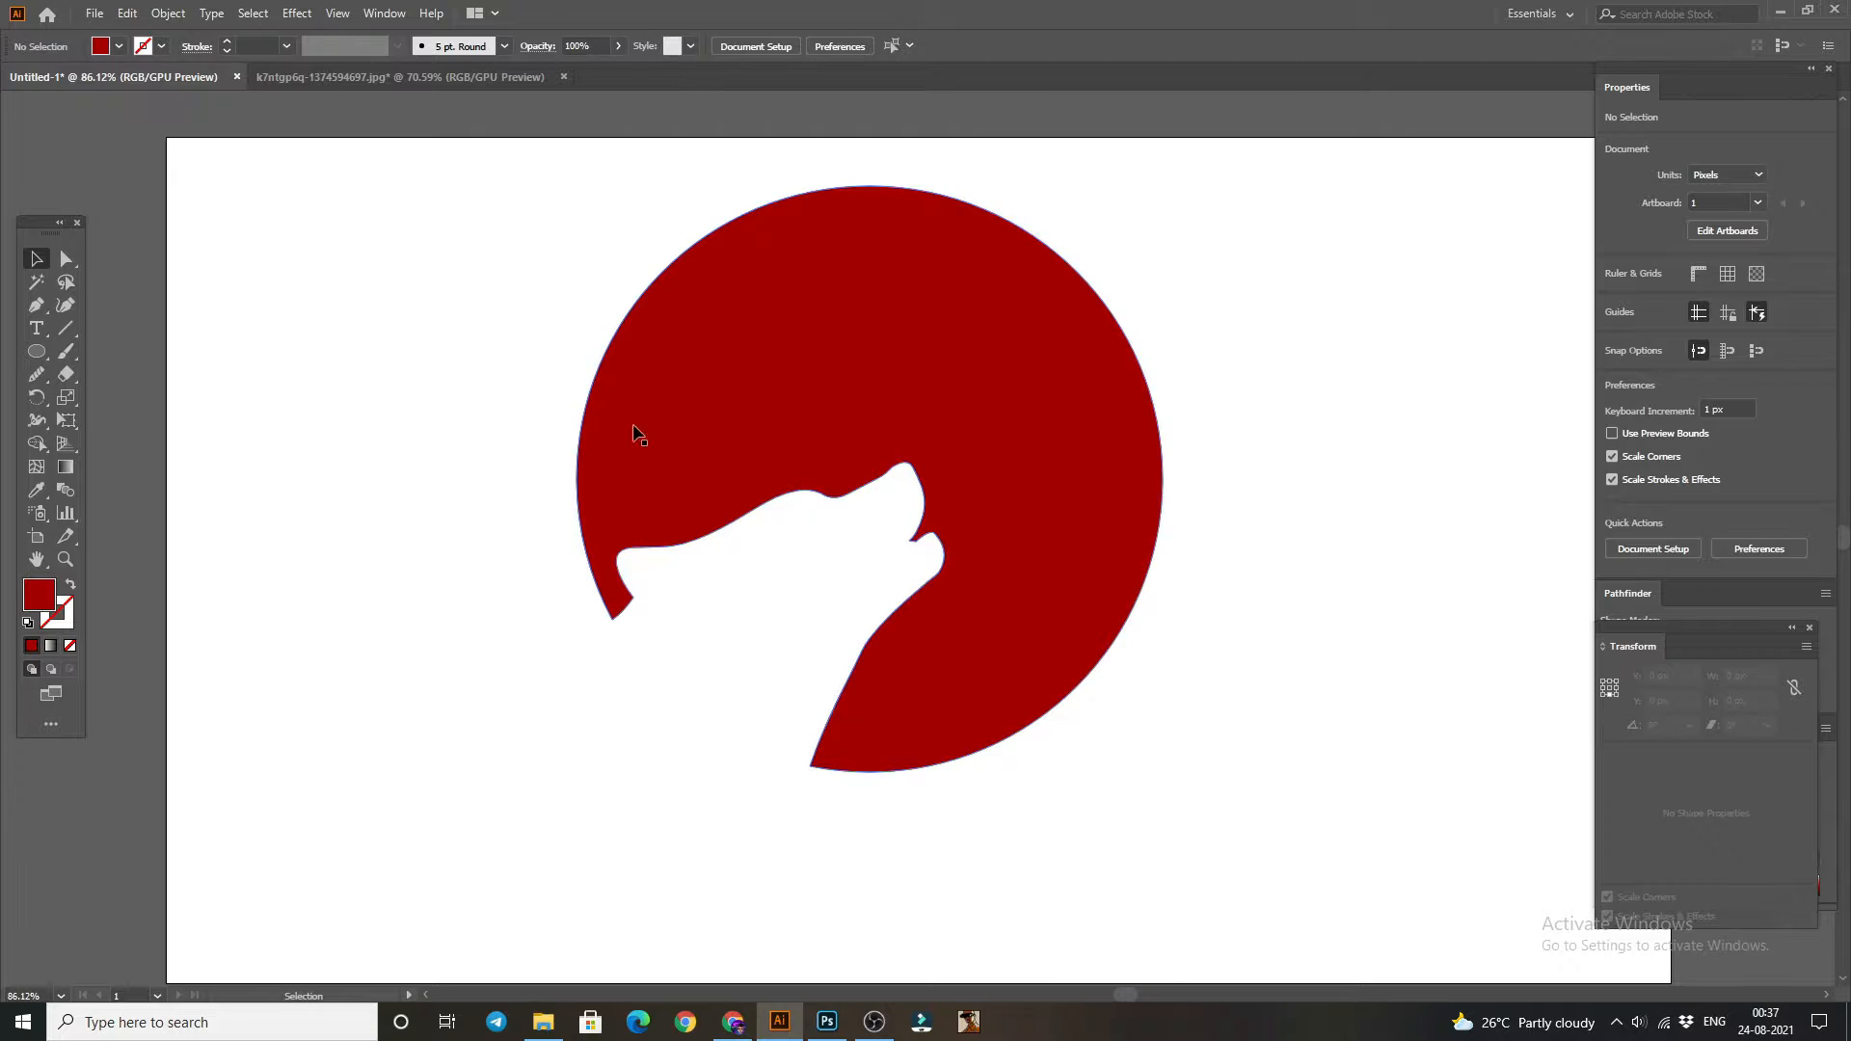
pyautogui.moveTo(923, 360); pyautogui.dragTo(887, 359)
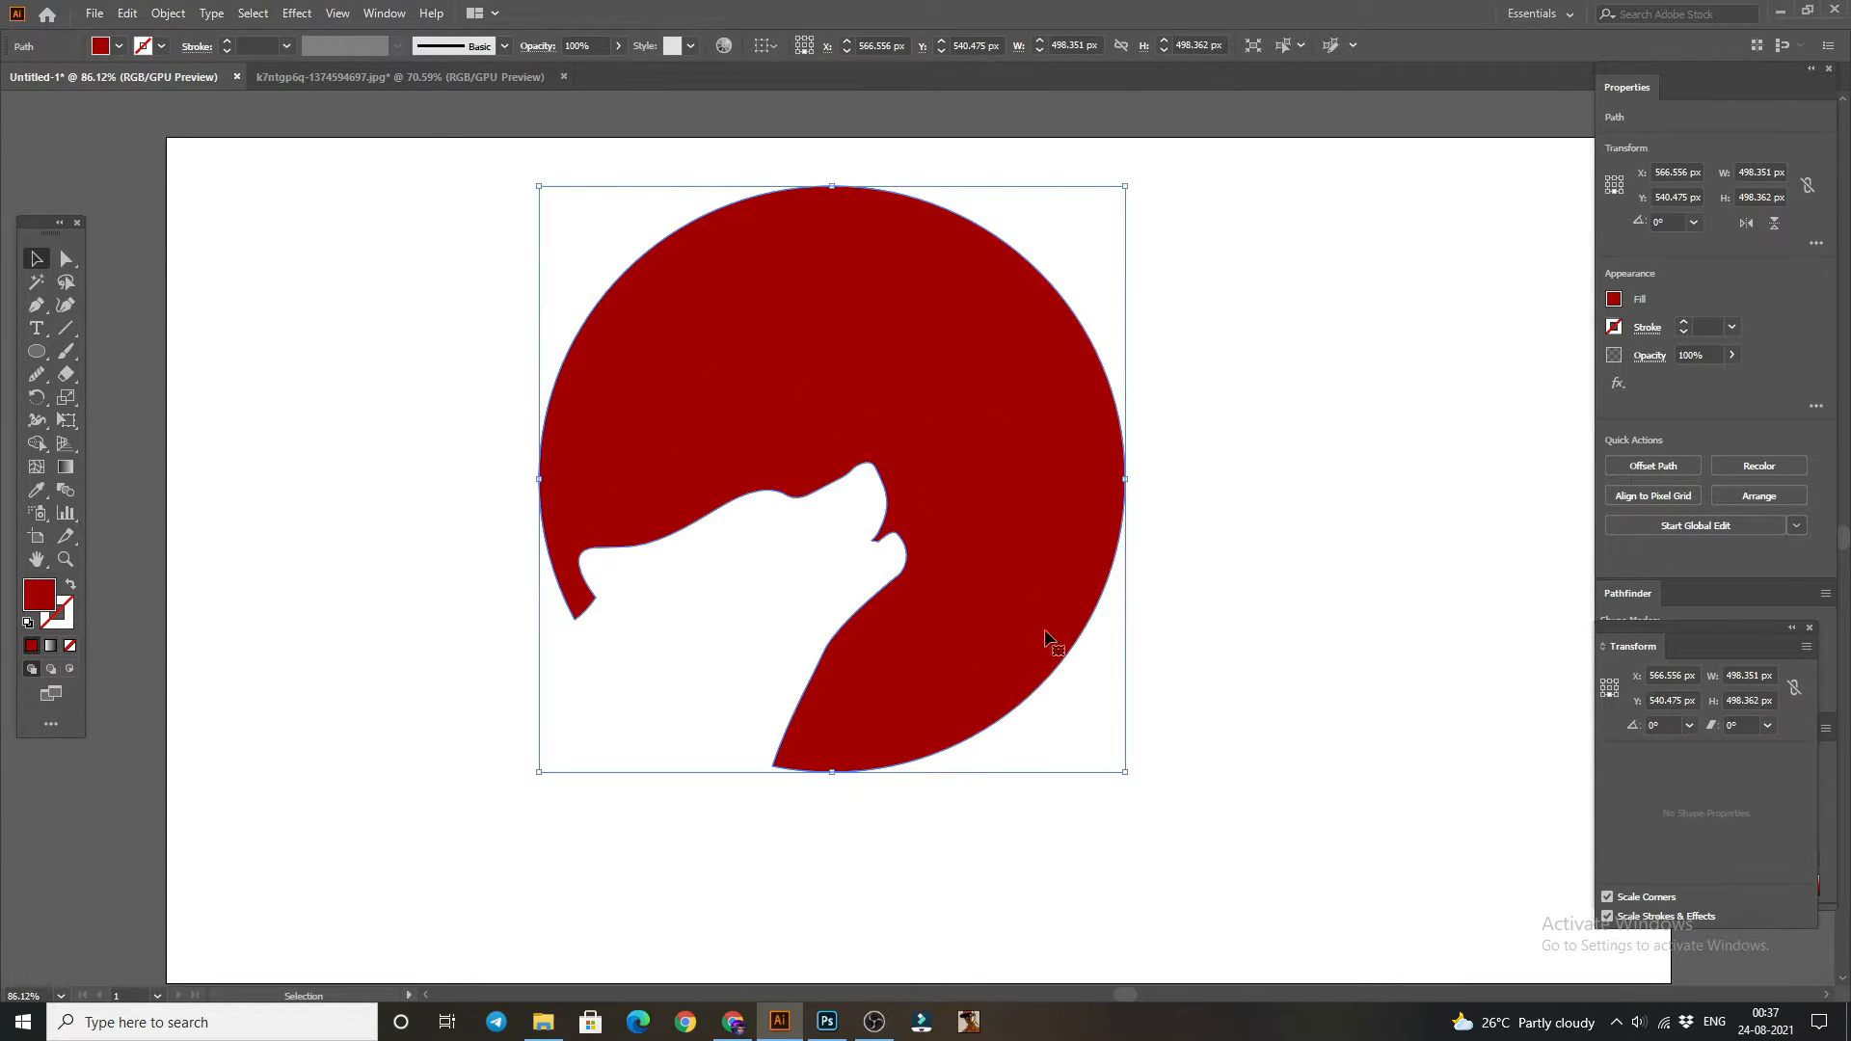
# - Fill the emblem with the white-to-black linear gradient
pyautogui.click(51, 646)
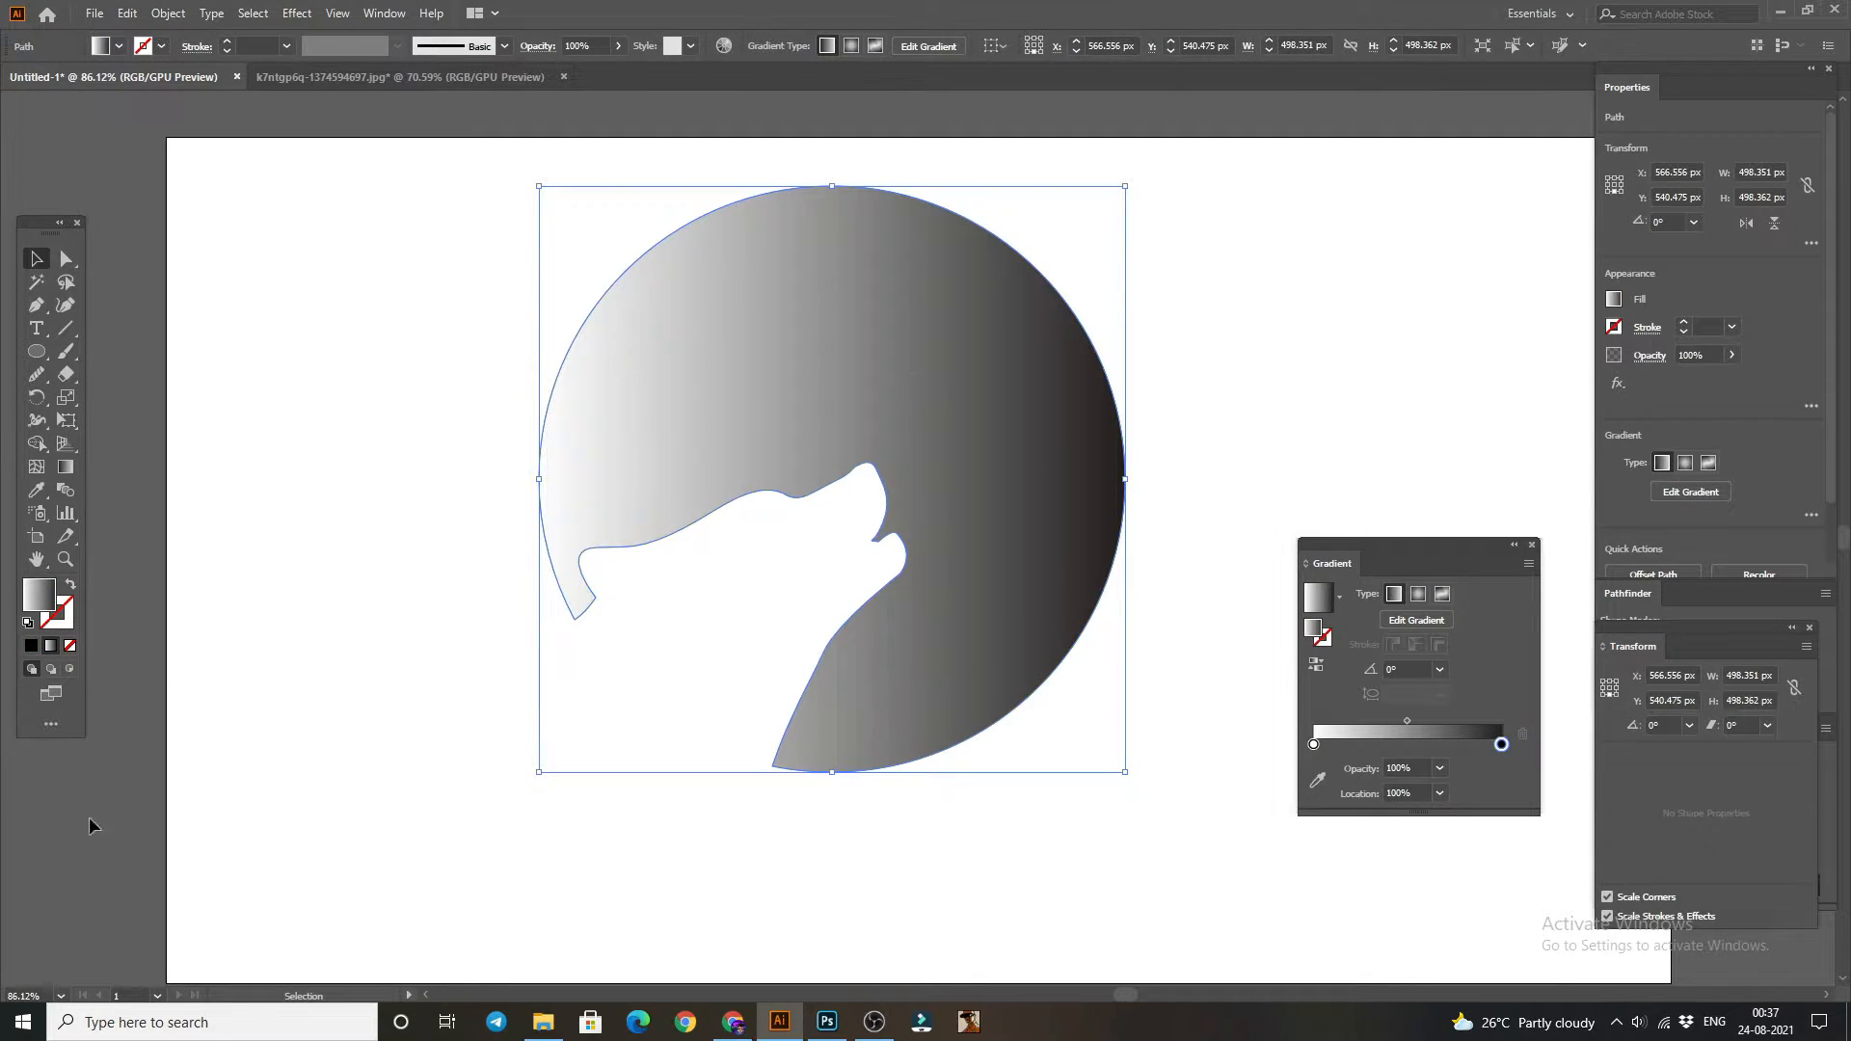
pyautogui.doubleClick(1314, 745)
pyautogui.click(1348, 431)
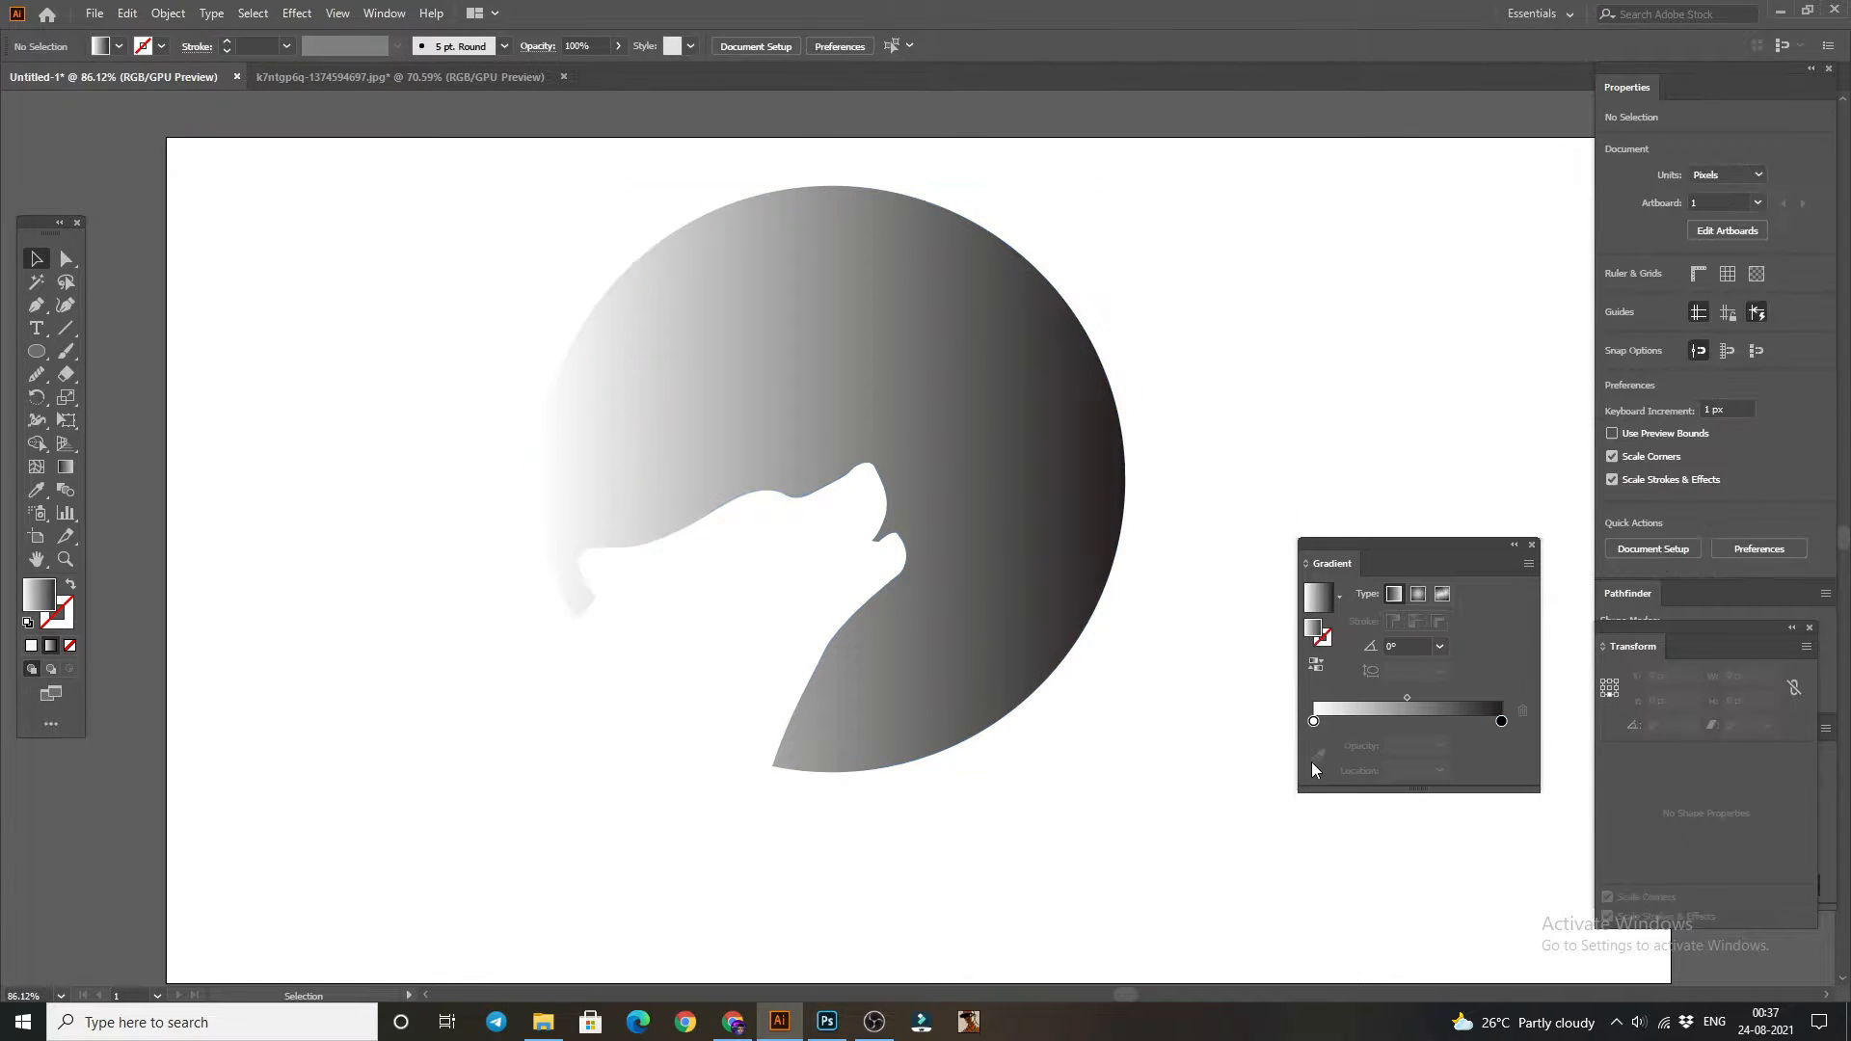
pyautogui.click(1313, 722)
pyautogui.click(1317, 757)
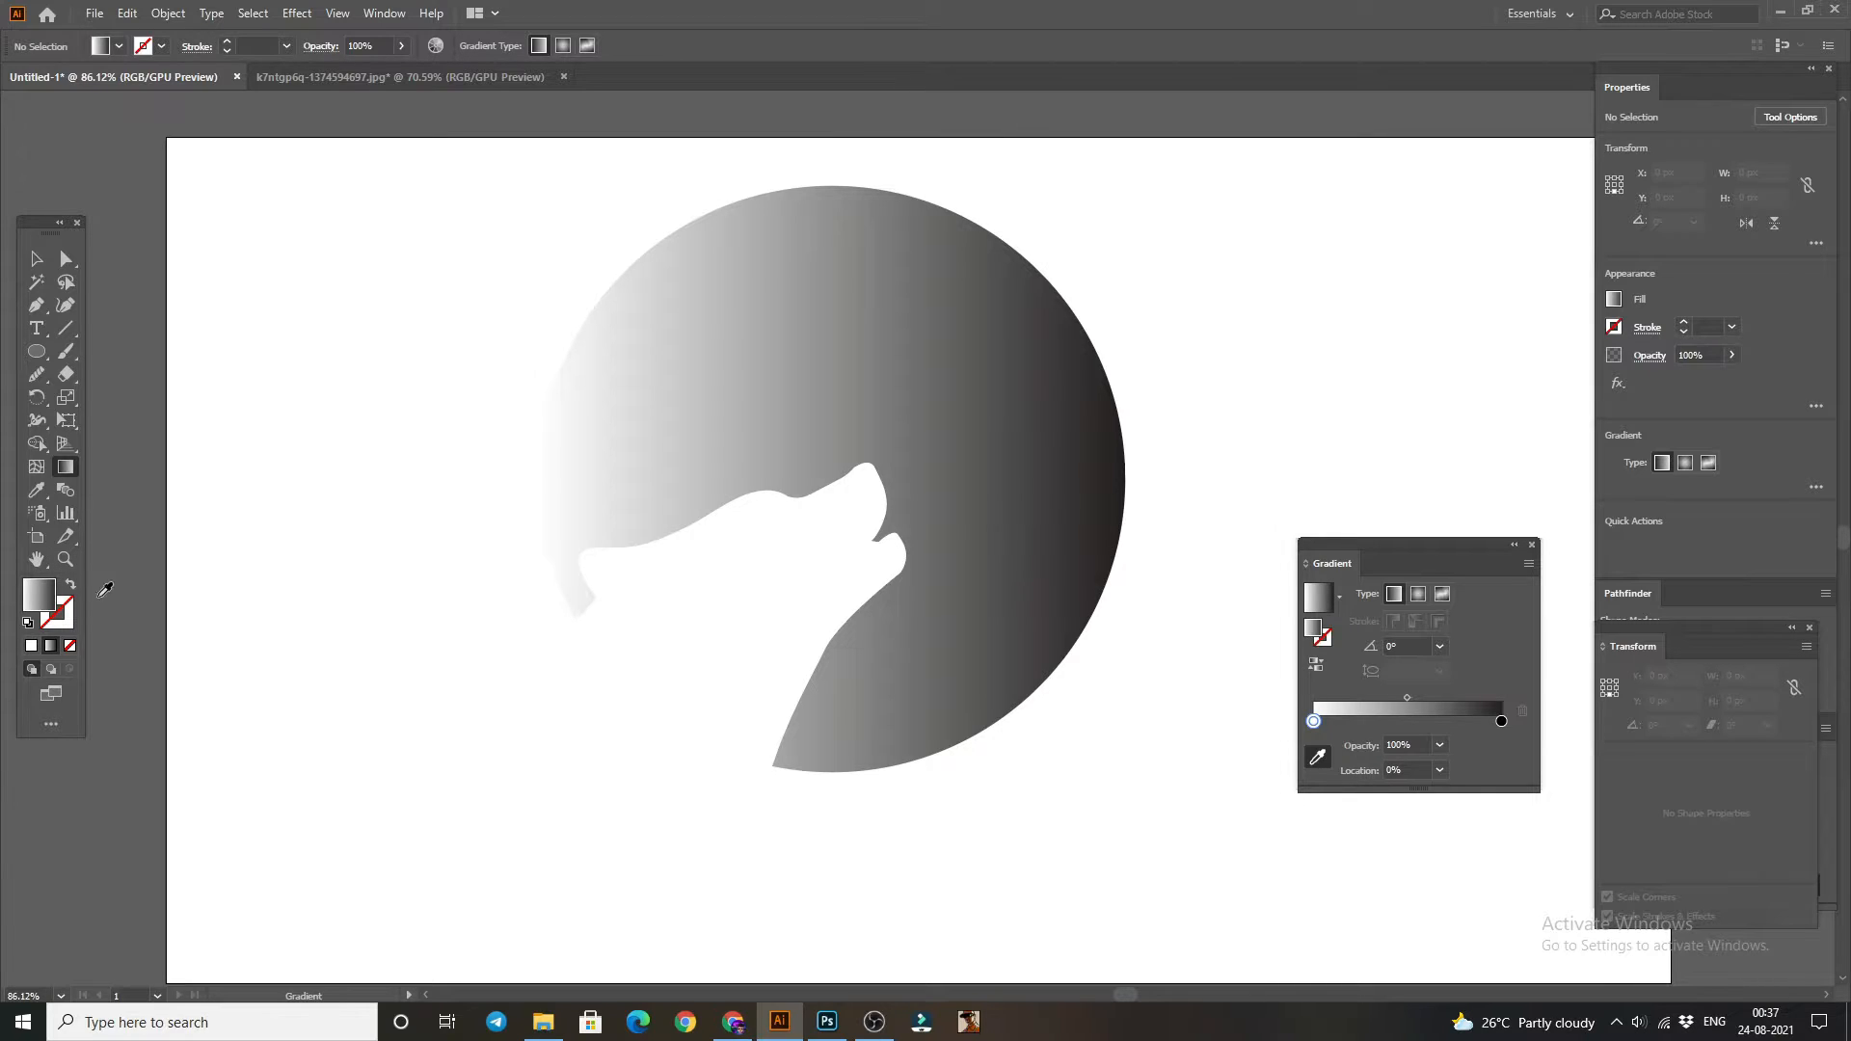
pyautogui.doubleClick(48, 603)
pyautogui.click(1244, 640)
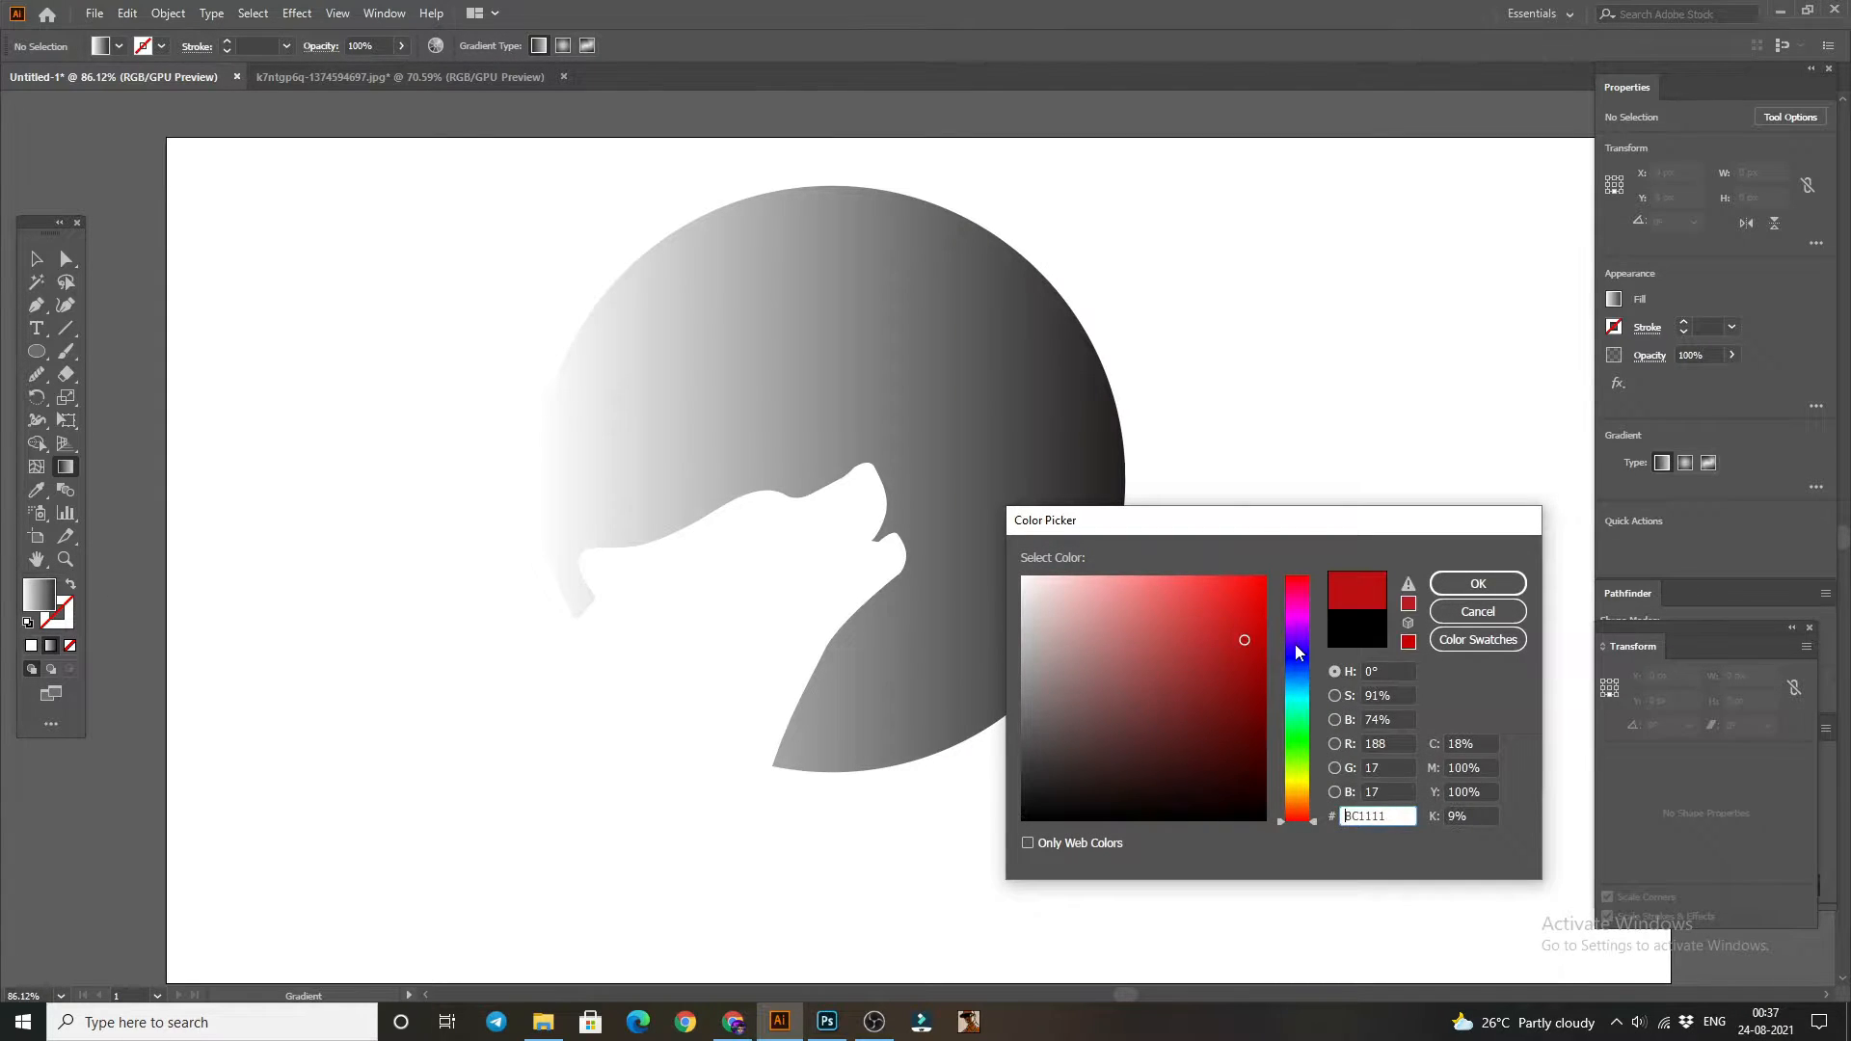
pyautogui.click(1297, 673)
pyautogui.moveTo(1251, 653); pyautogui.dragTo(1252, 686)
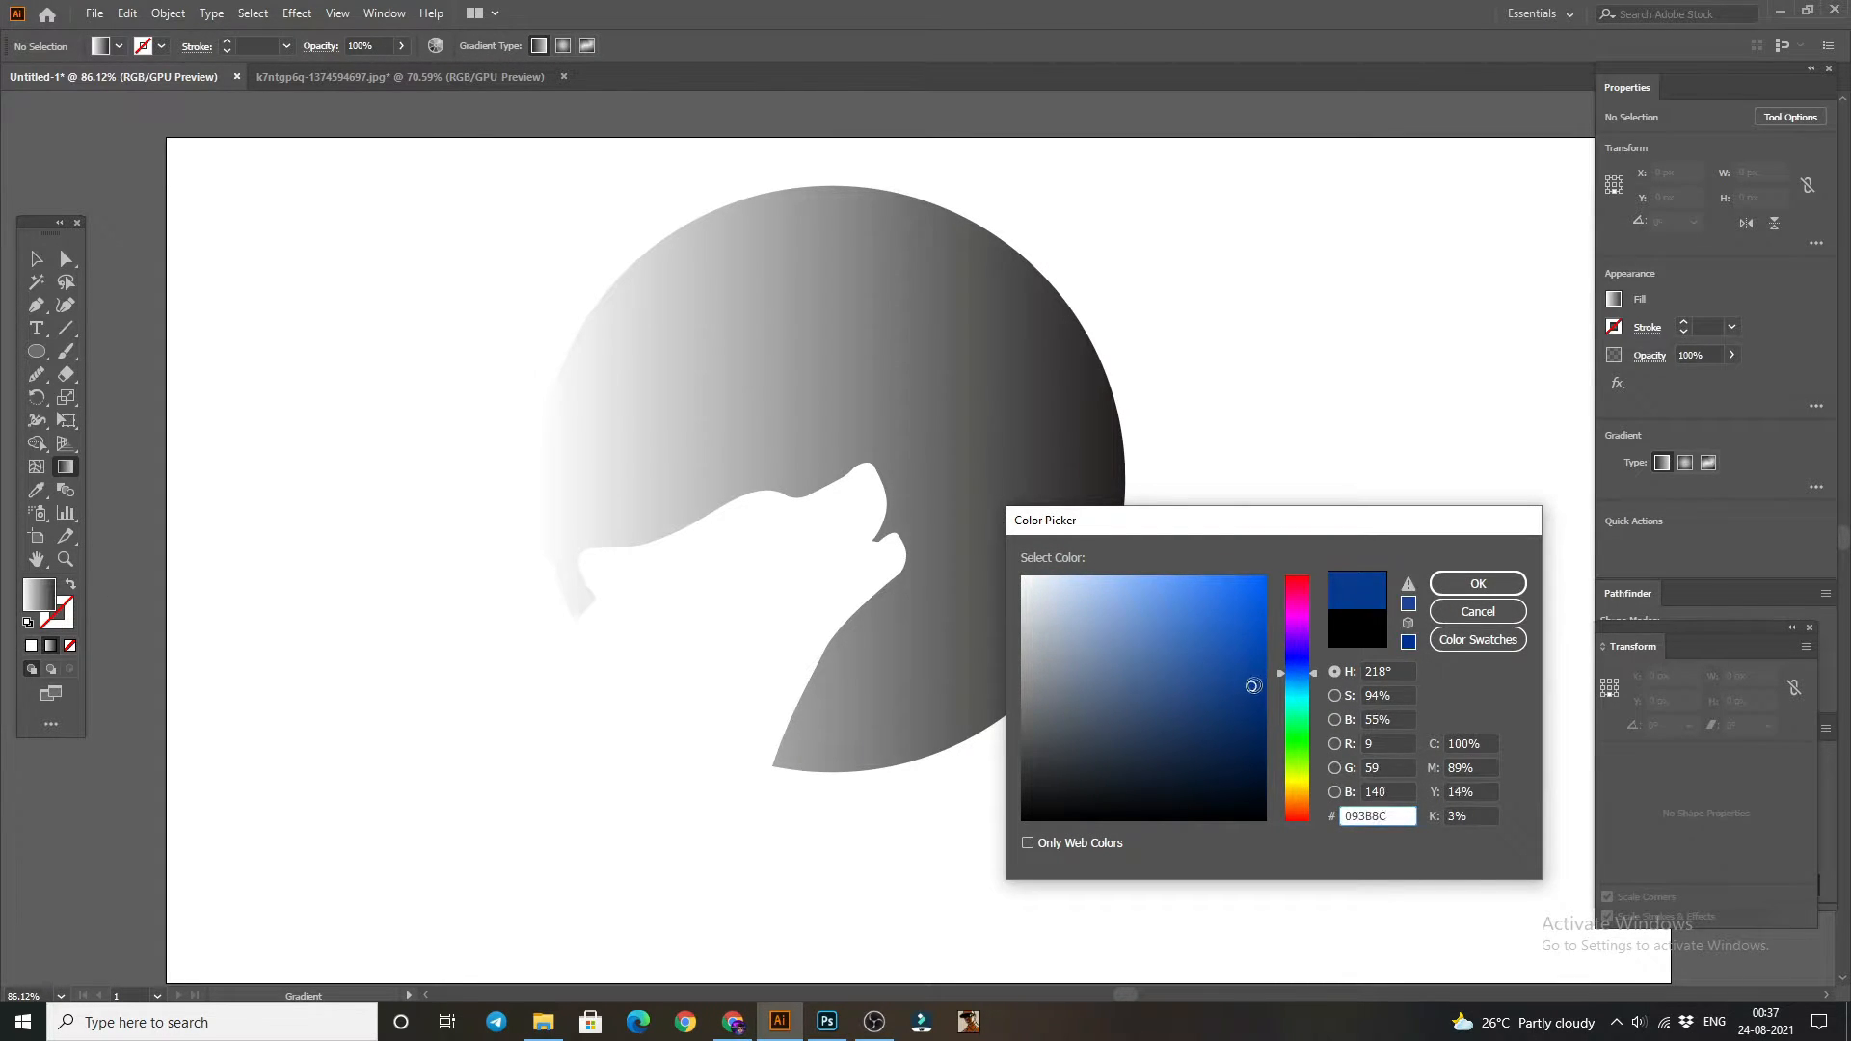
pyautogui.click(1455, 583)
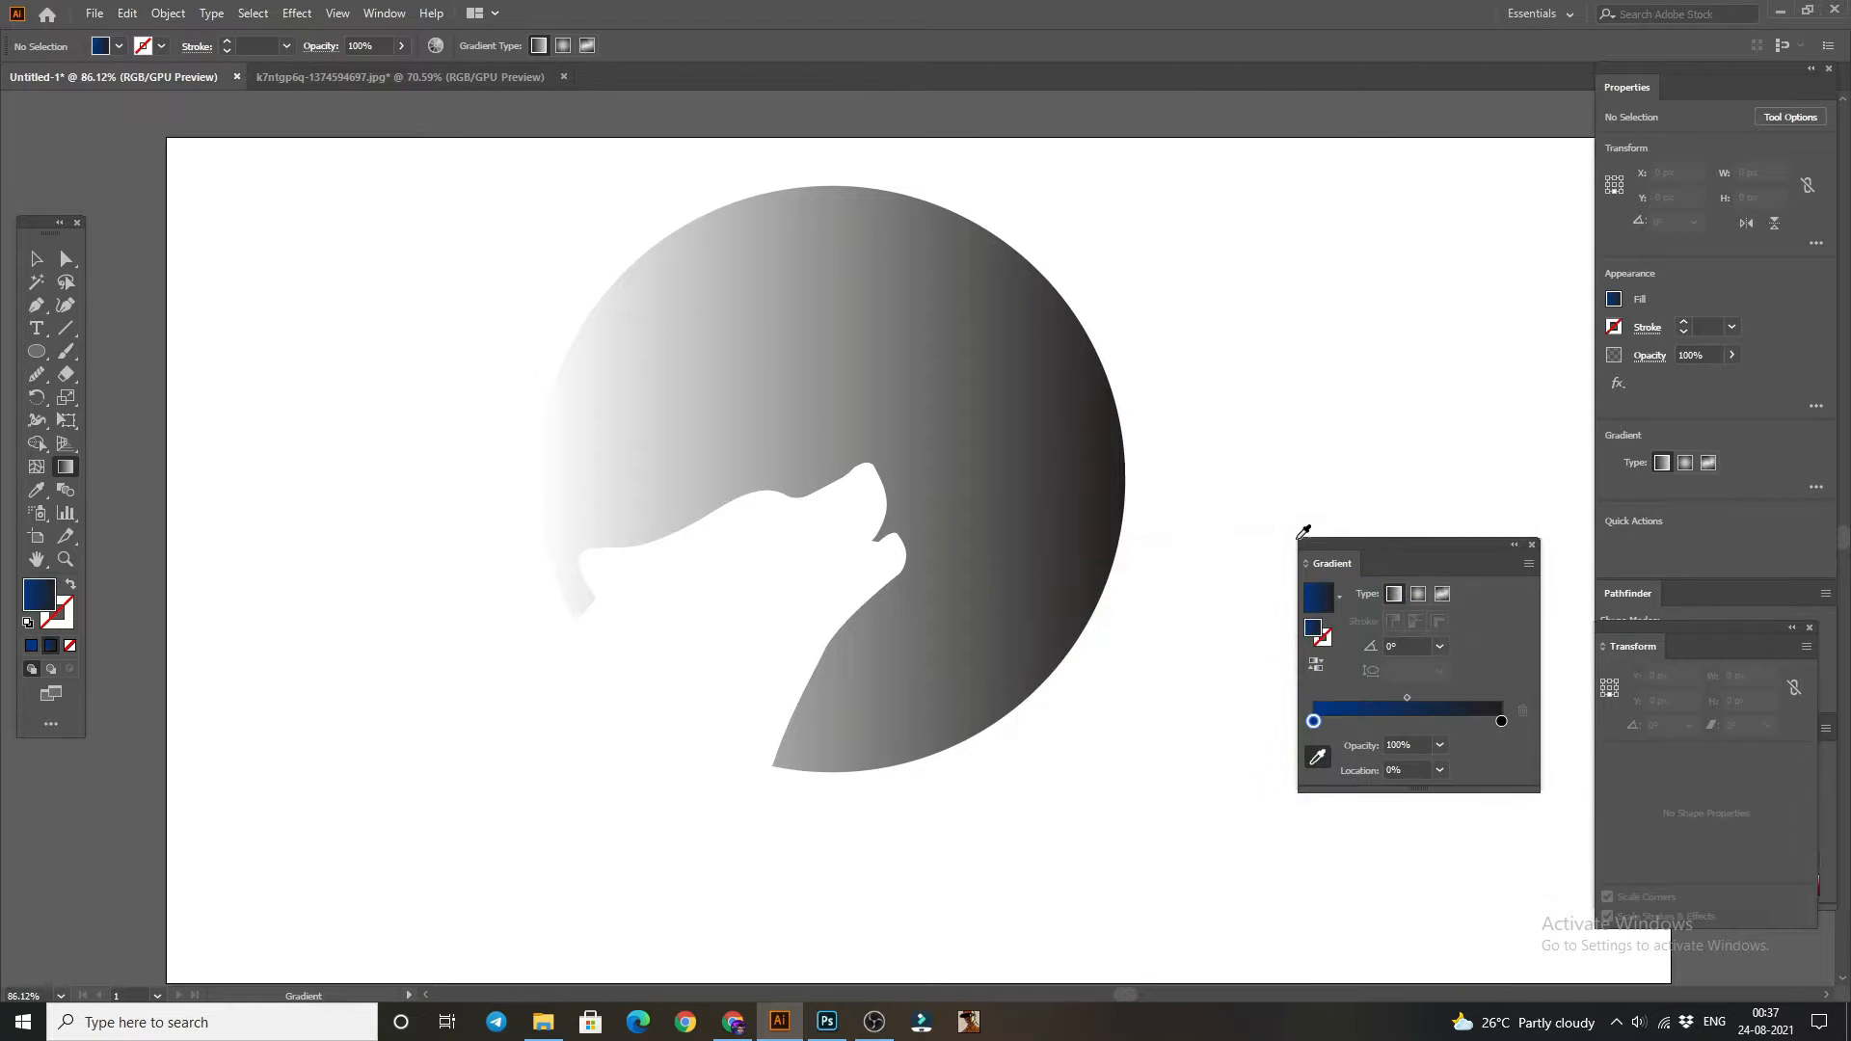
pyautogui.click(1285, 531)
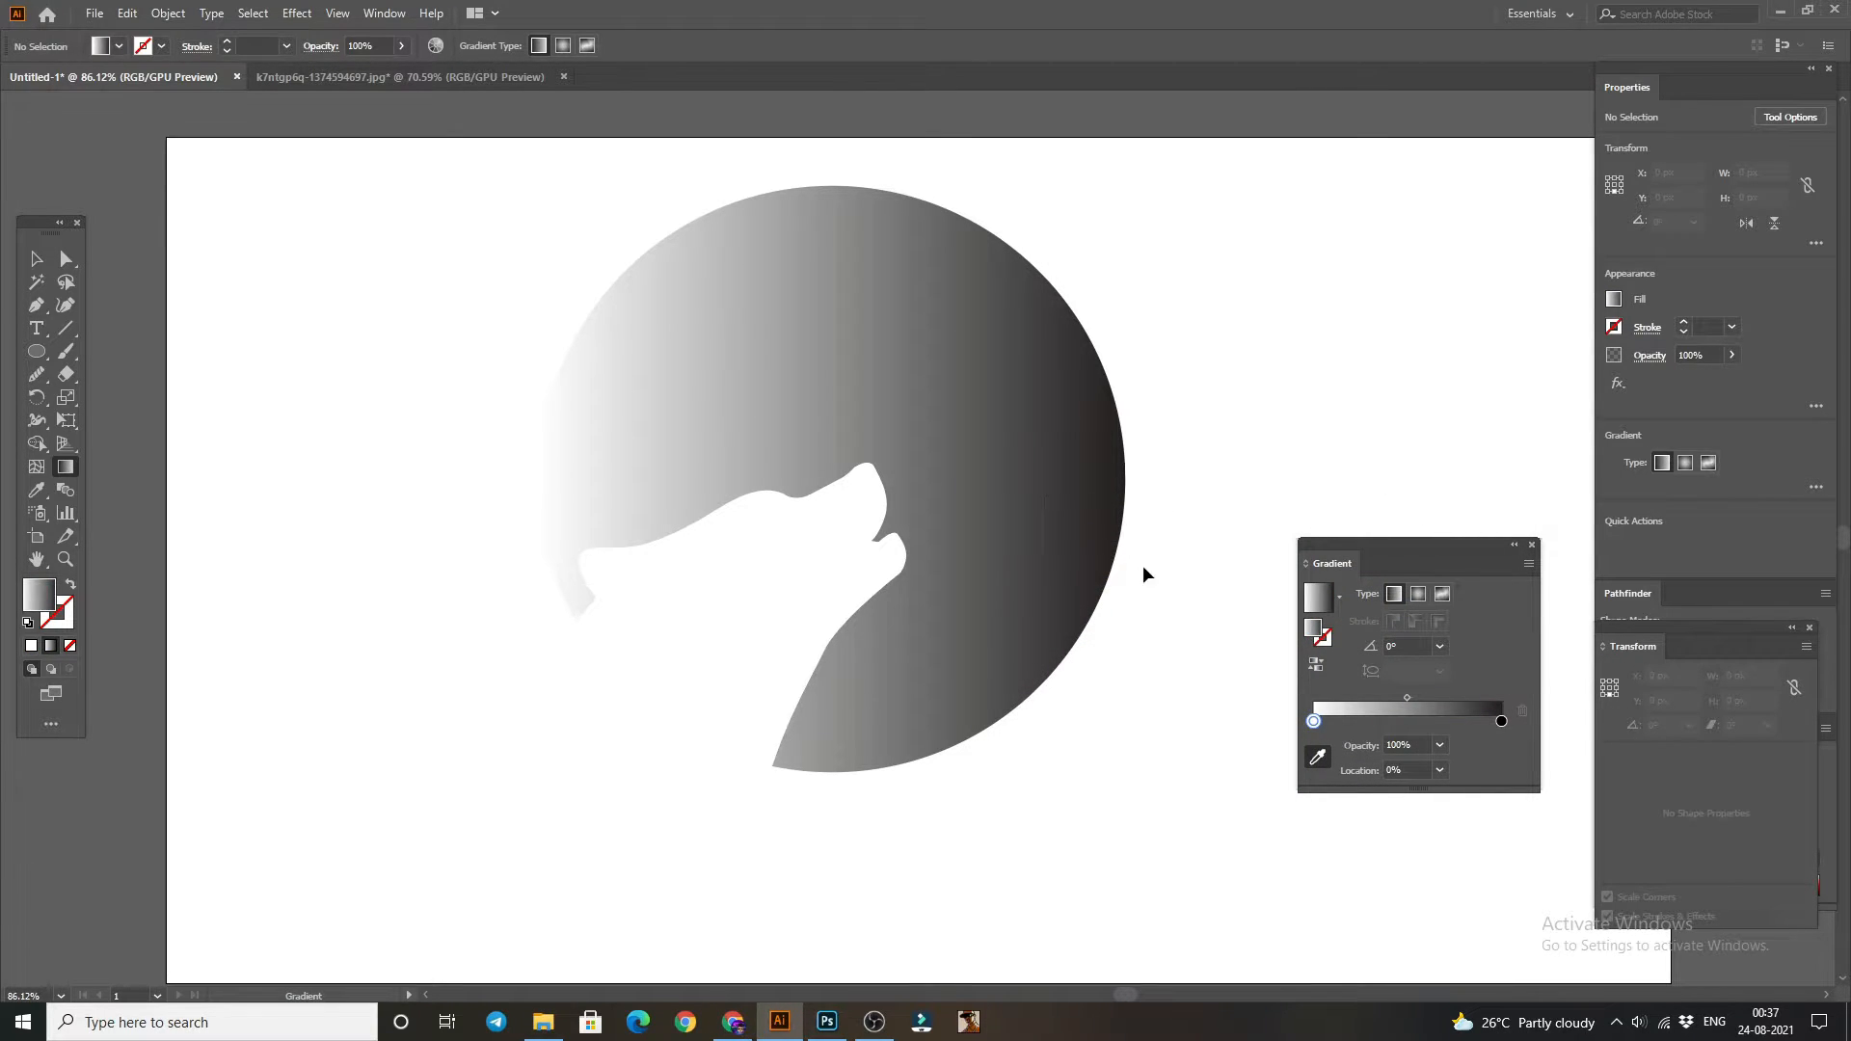
pyautogui.hotkey('ctrl', 'z')
# - Set the starting color stop of the emblem's gradient to dark blue 0A2A7A
pyautogui.click(38, 259)
pyautogui.moveTo(554, 292); pyautogui.dragTo(1177, 628)
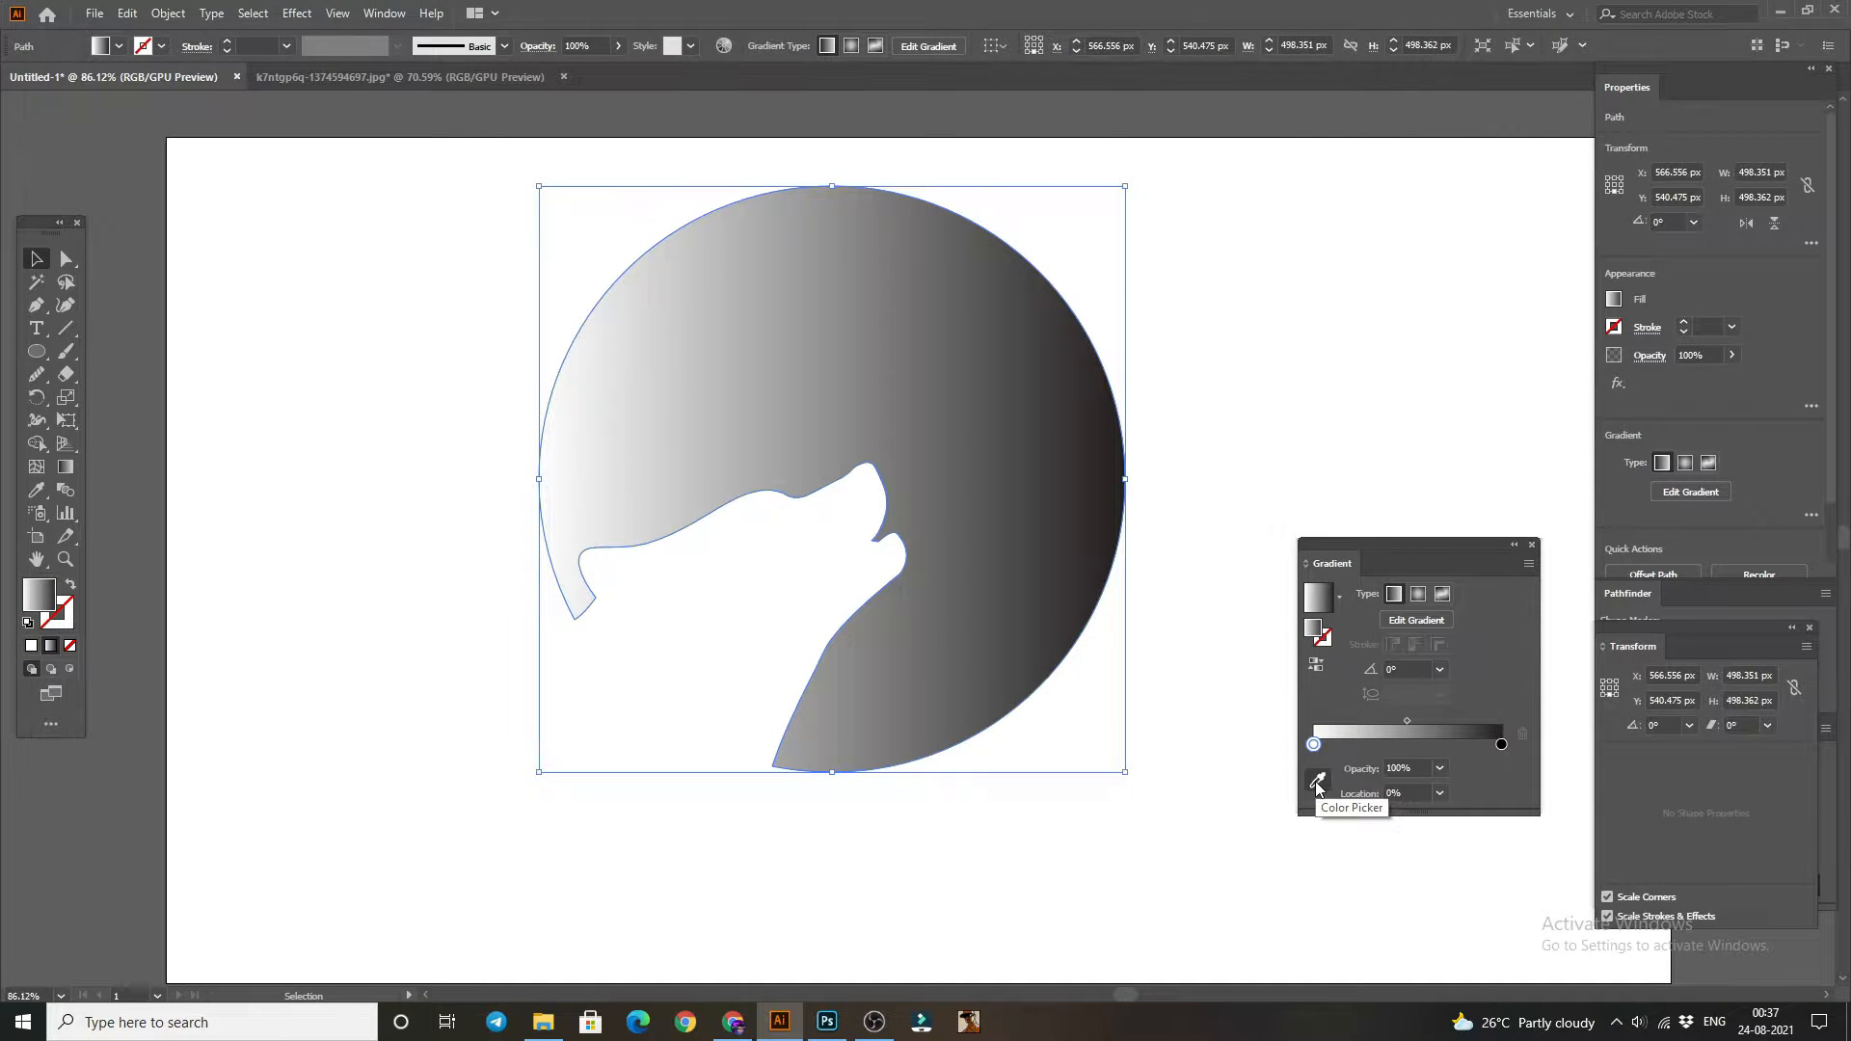
pyautogui.doubleClick(39, 595)
pyautogui.click(1238, 667)
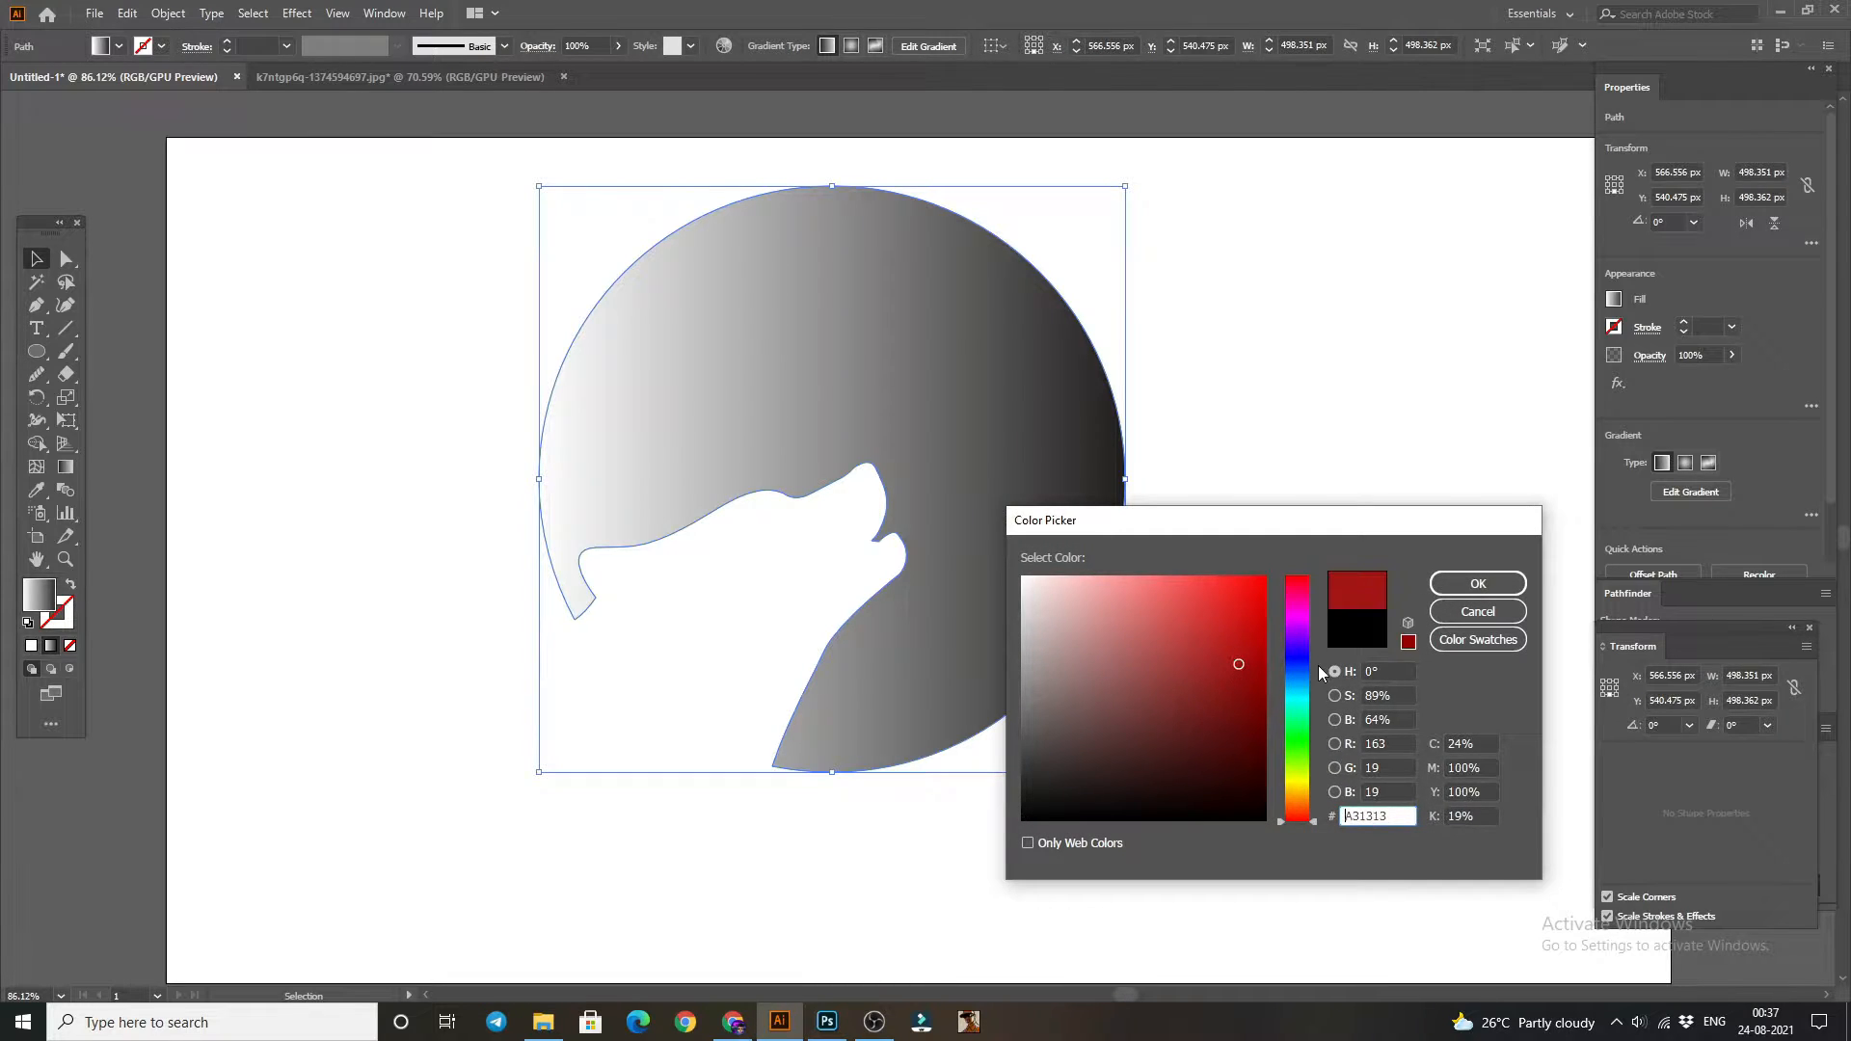
pyautogui.click(1297, 669)
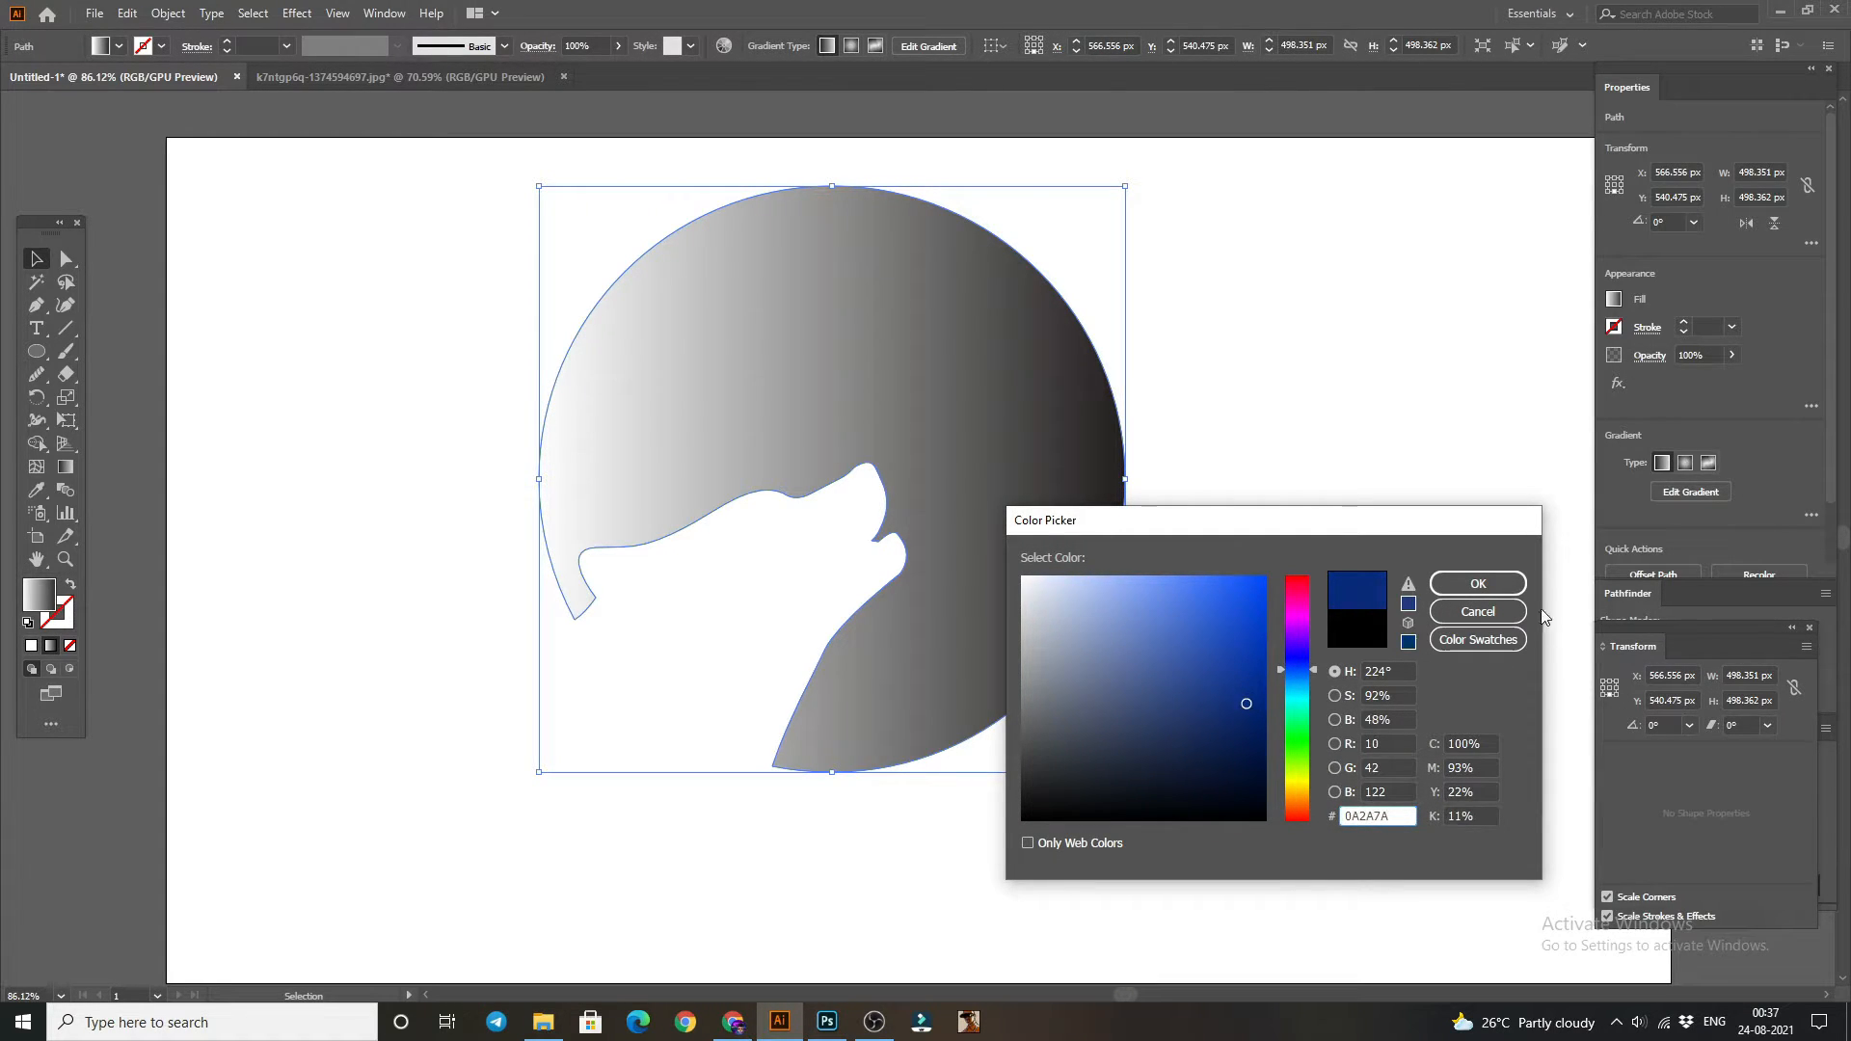
pyautogui.click(1477, 583)
pyautogui.hotkey('ctrl', 'shift', 'a')
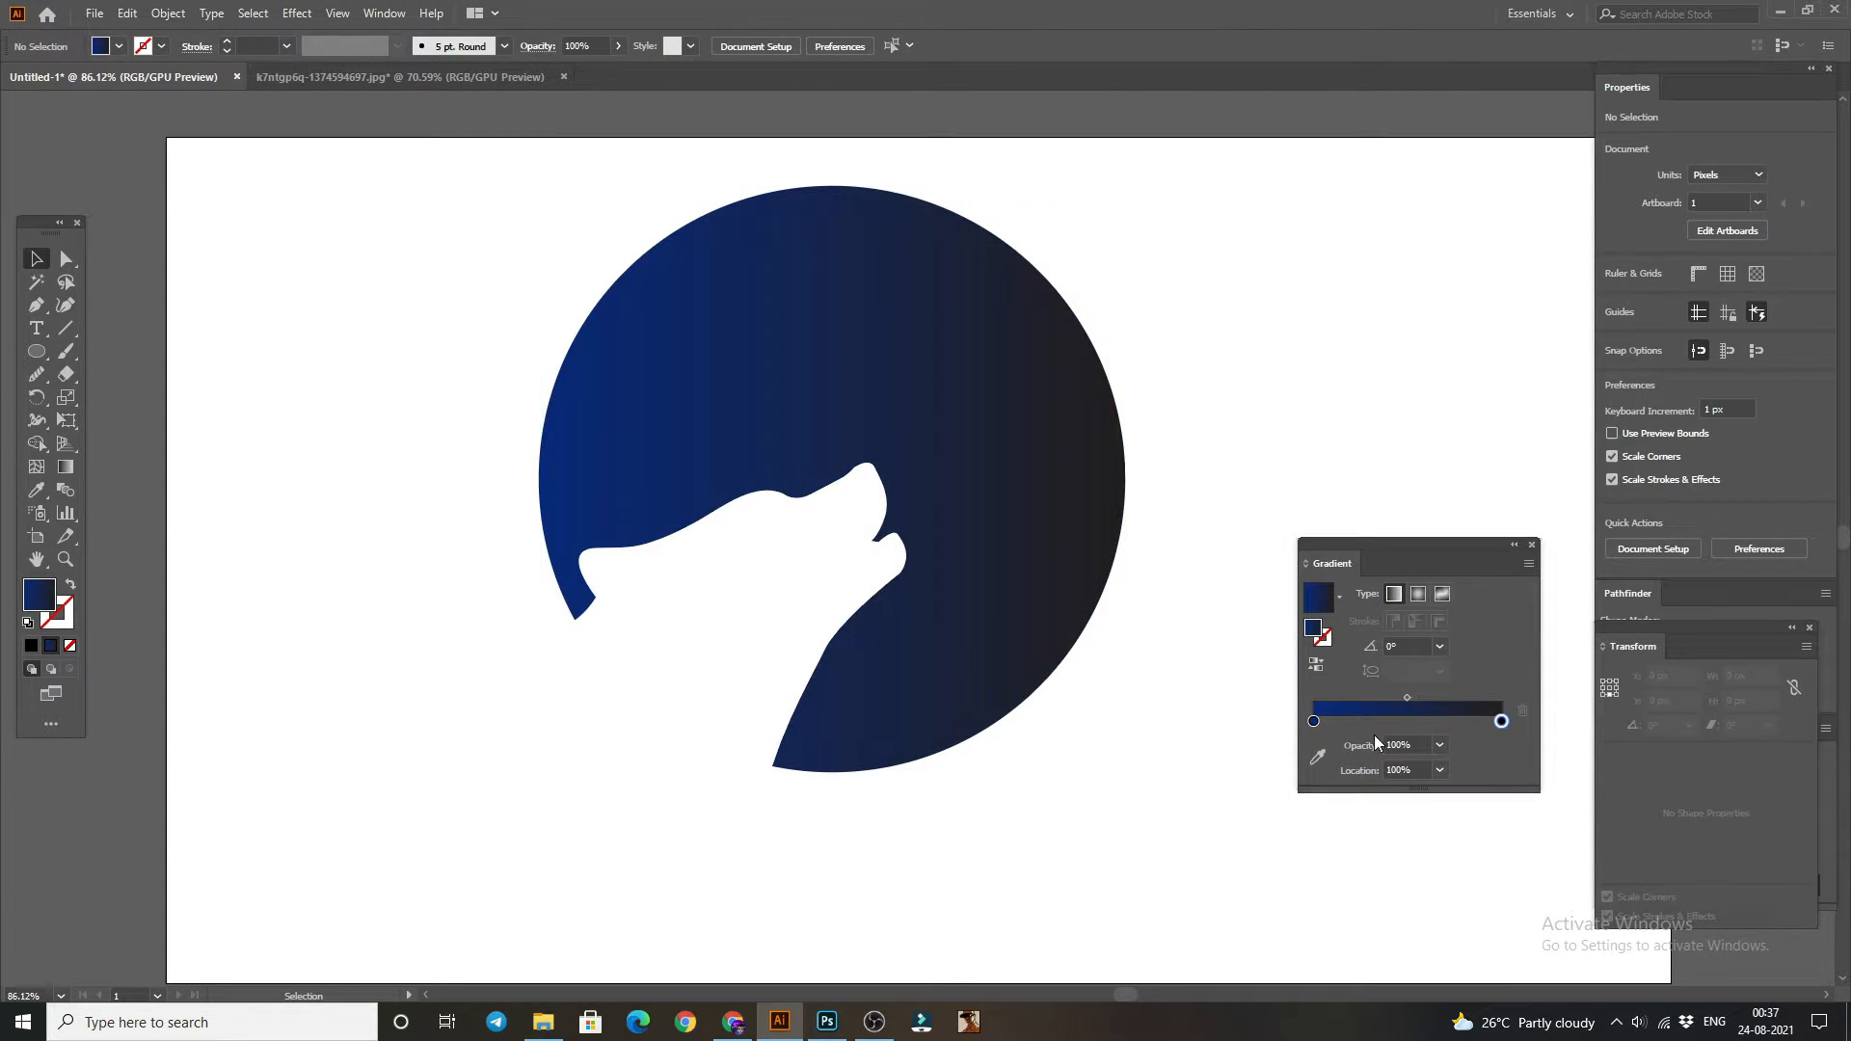
pyautogui.click(1323, 721)
pyautogui.moveTo(1506, 723); pyautogui.dragTo(1506, 755)
pyautogui.moveTo(1323, 721); pyautogui.dragTo(1501, 721)
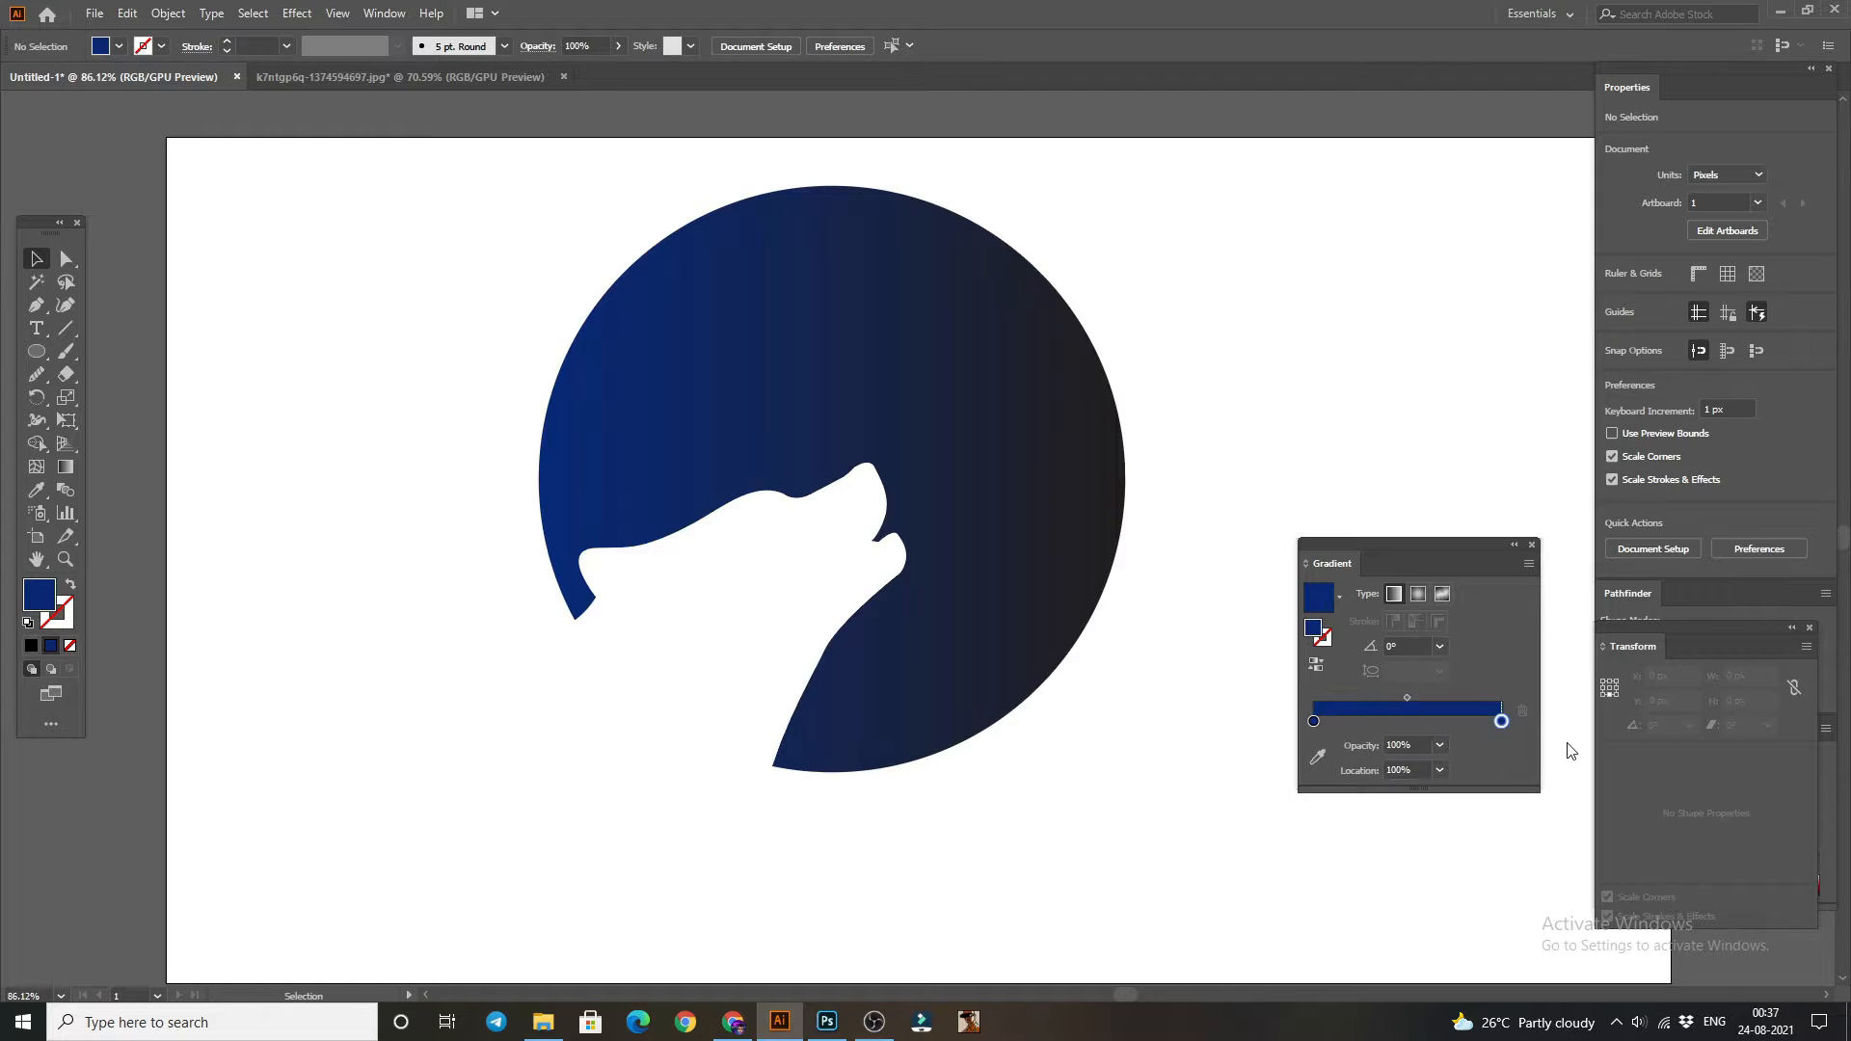
# - Set the ending color stop of the emblem's gradient to blue 0E40A5
pyautogui.click(1059, 492)
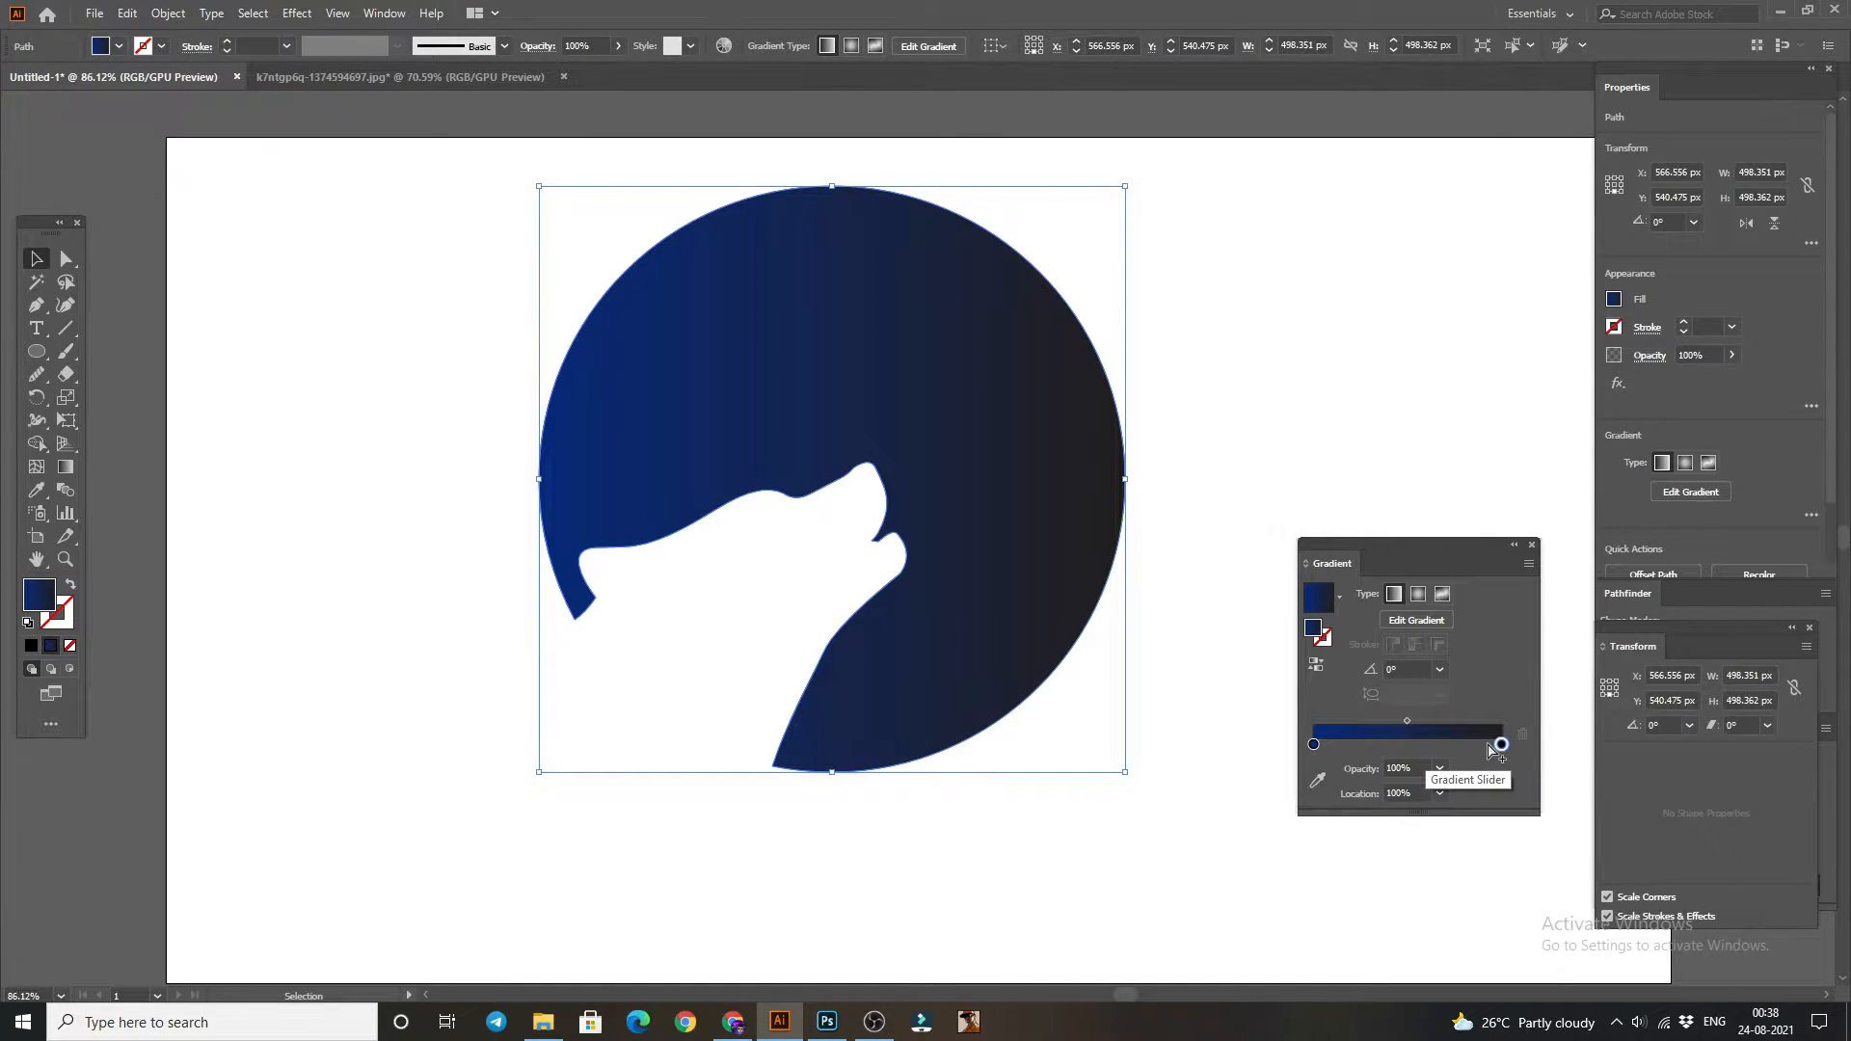
pyautogui.doubleClick(45, 602)
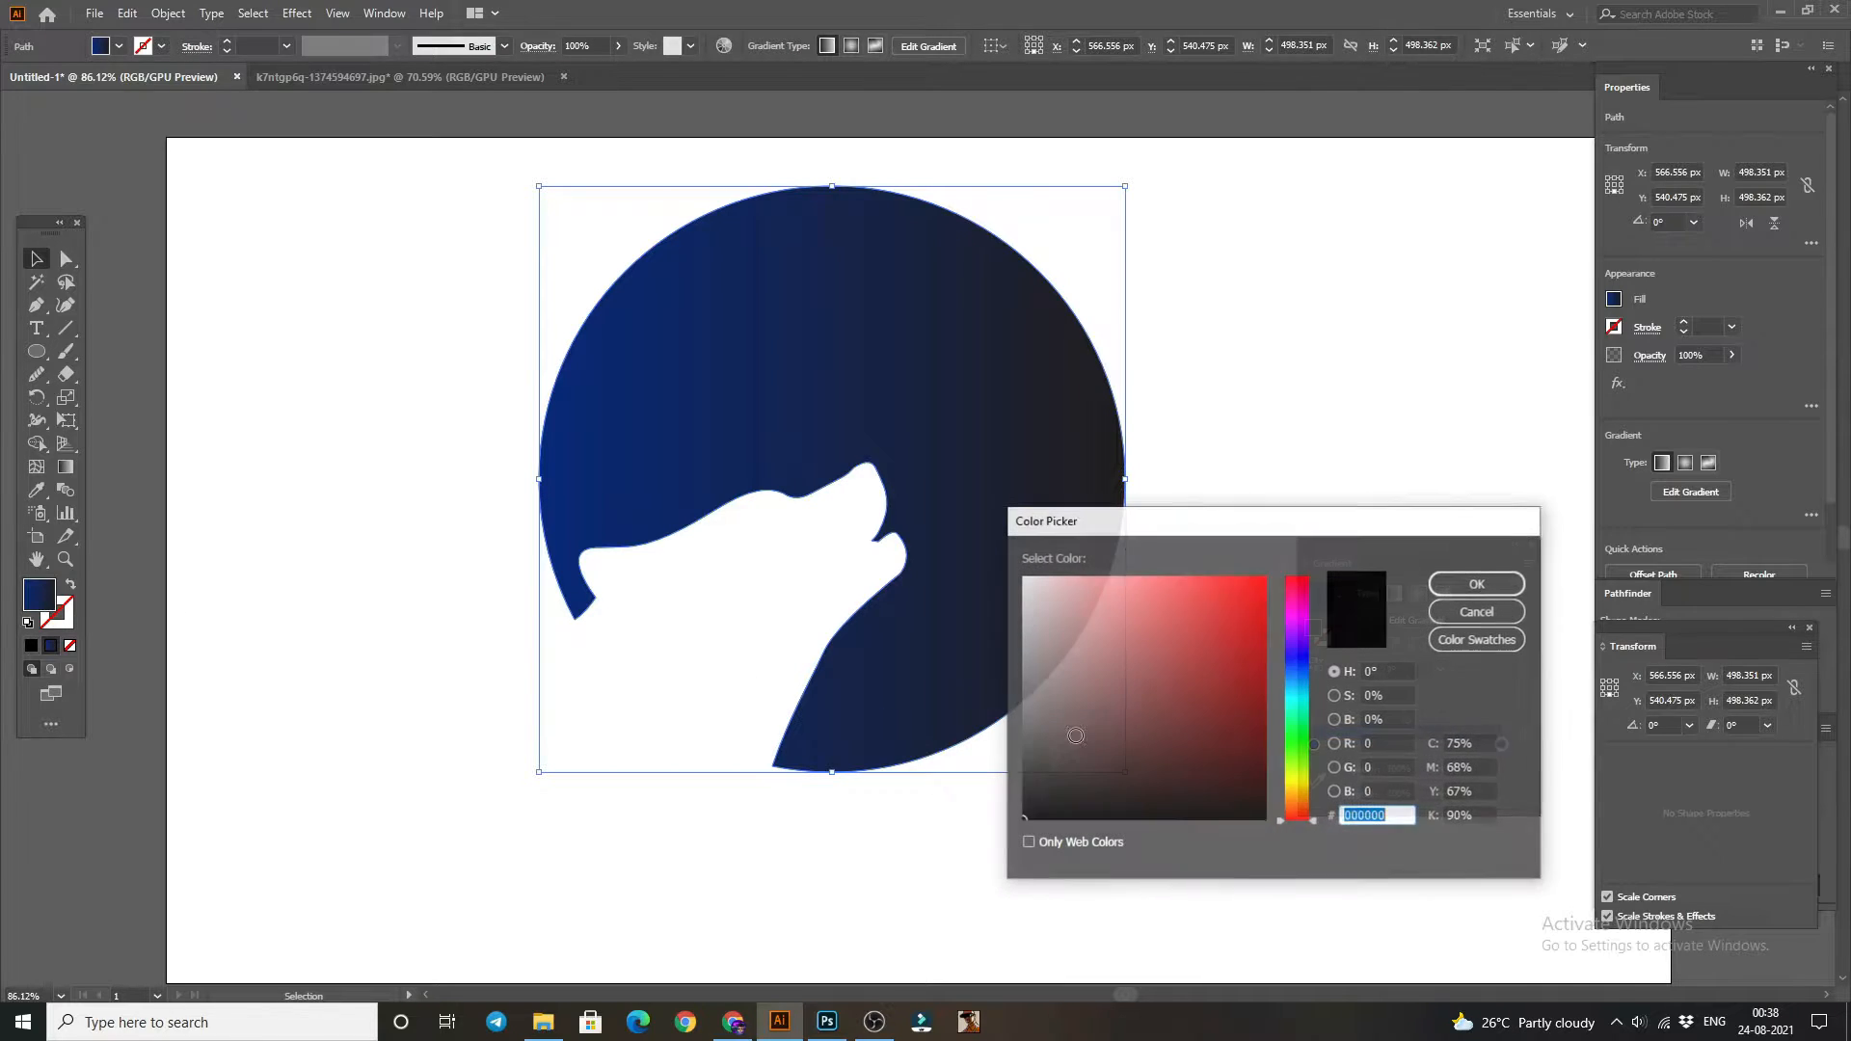
pyautogui.moveTo(1303, 655); pyautogui.dragTo(1302, 671)
pyautogui.click(1247, 662)
pyautogui.press('Return')
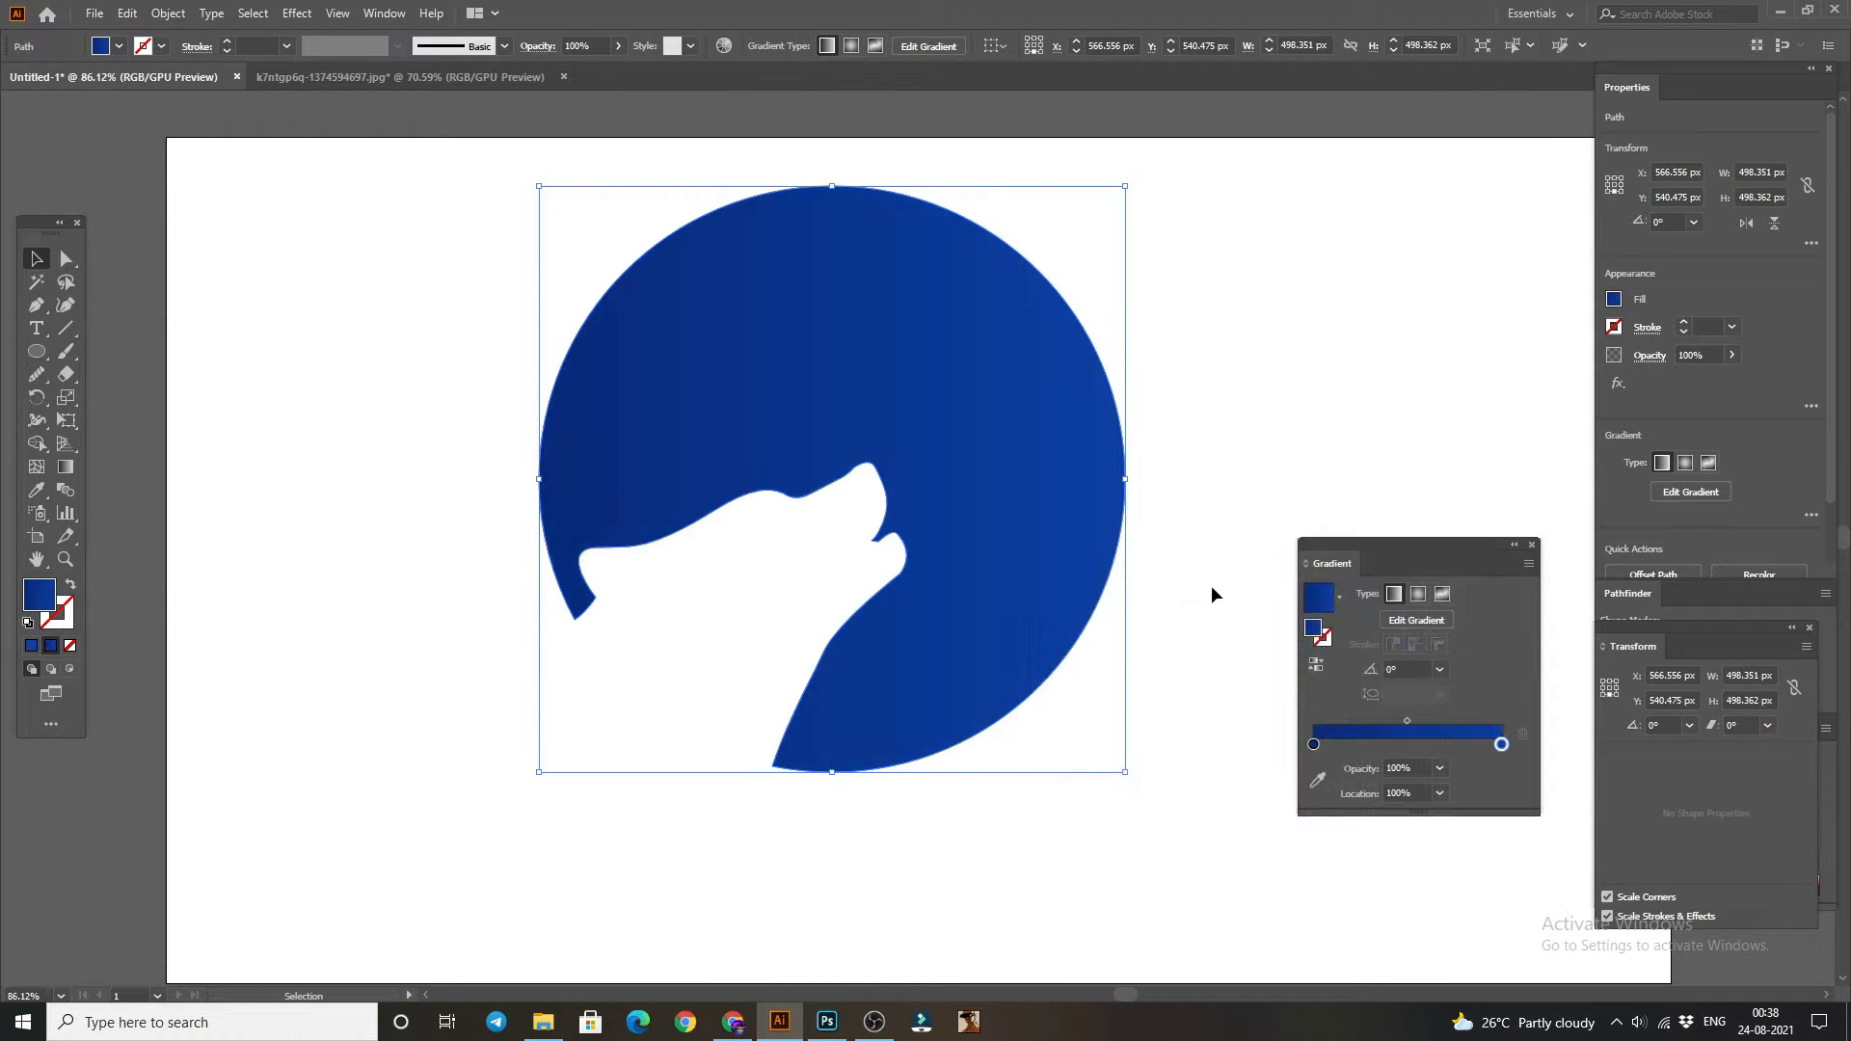
pyautogui.click(380, 226)
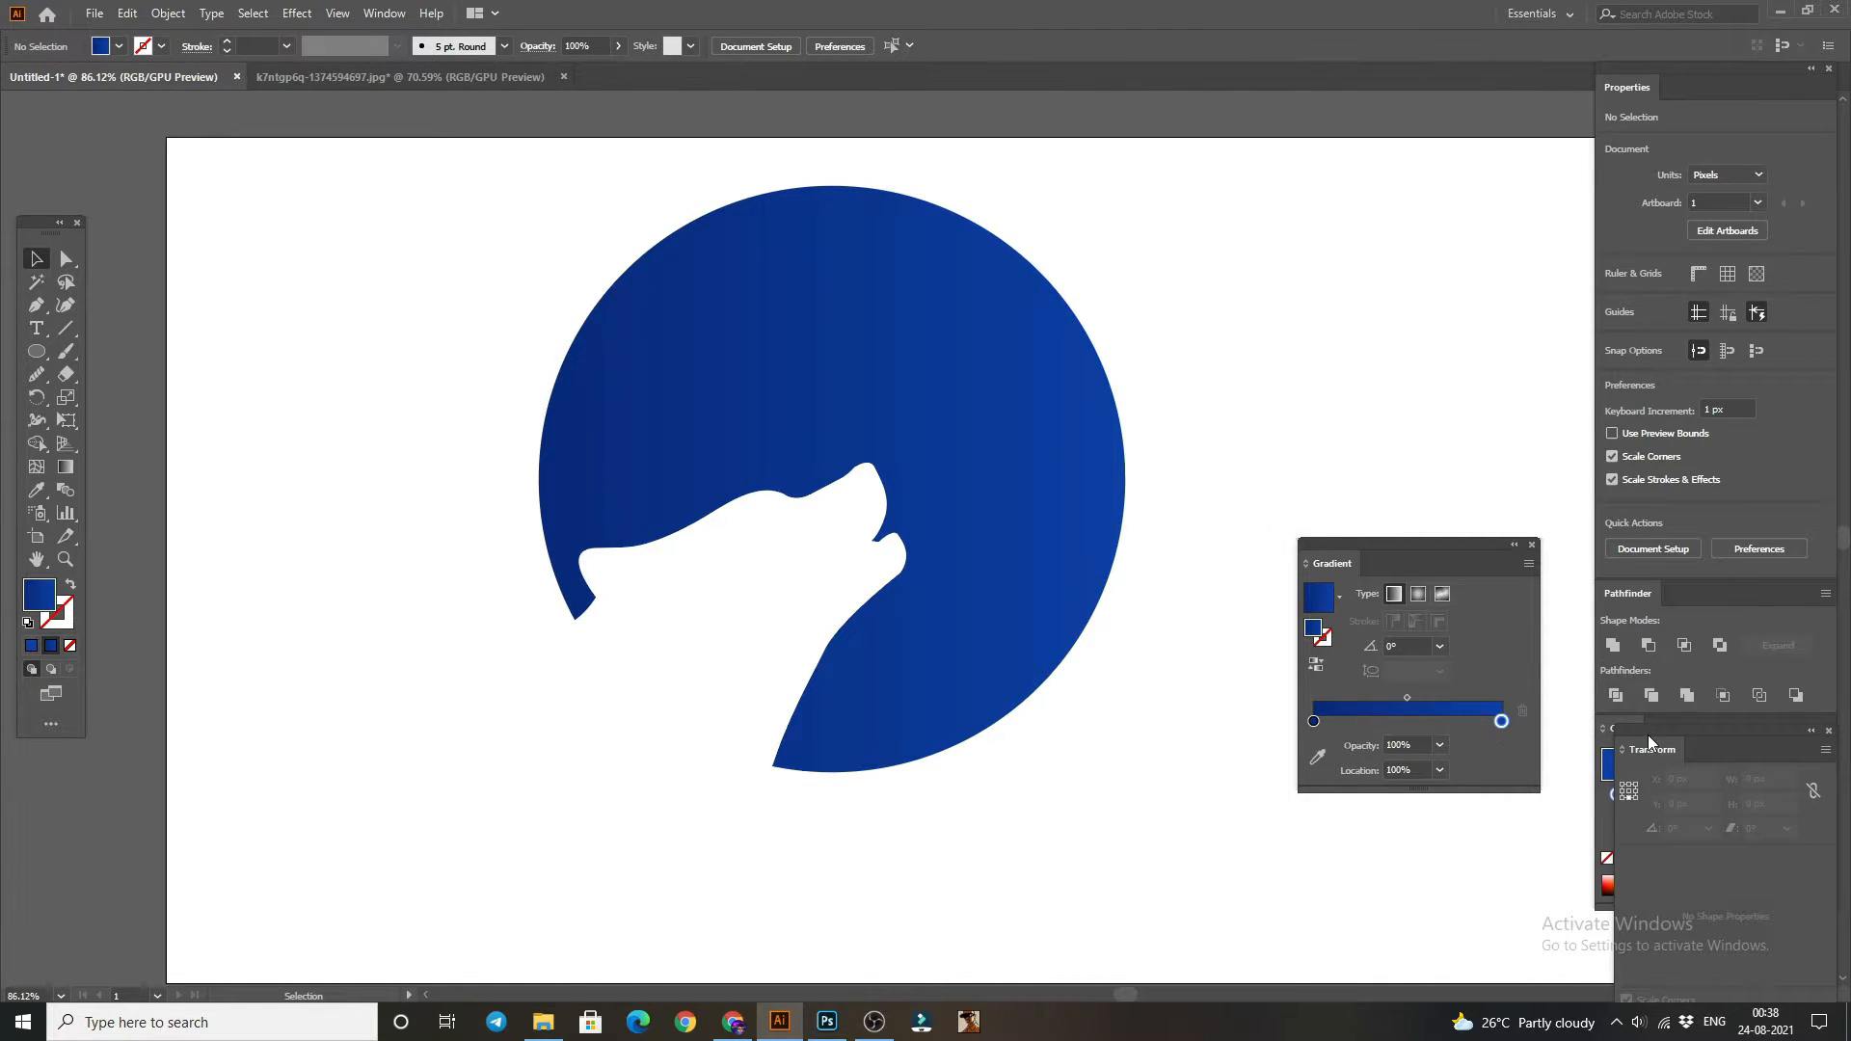
# - Clear the Transform panel out of the way and float the Color panel above the Gradient panel
pyautogui.moveTo(1650, 738); pyautogui.dragTo(1641, 353)
pyautogui.moveTo(1619, 735); pyautogui.dragTo(1317, 301)
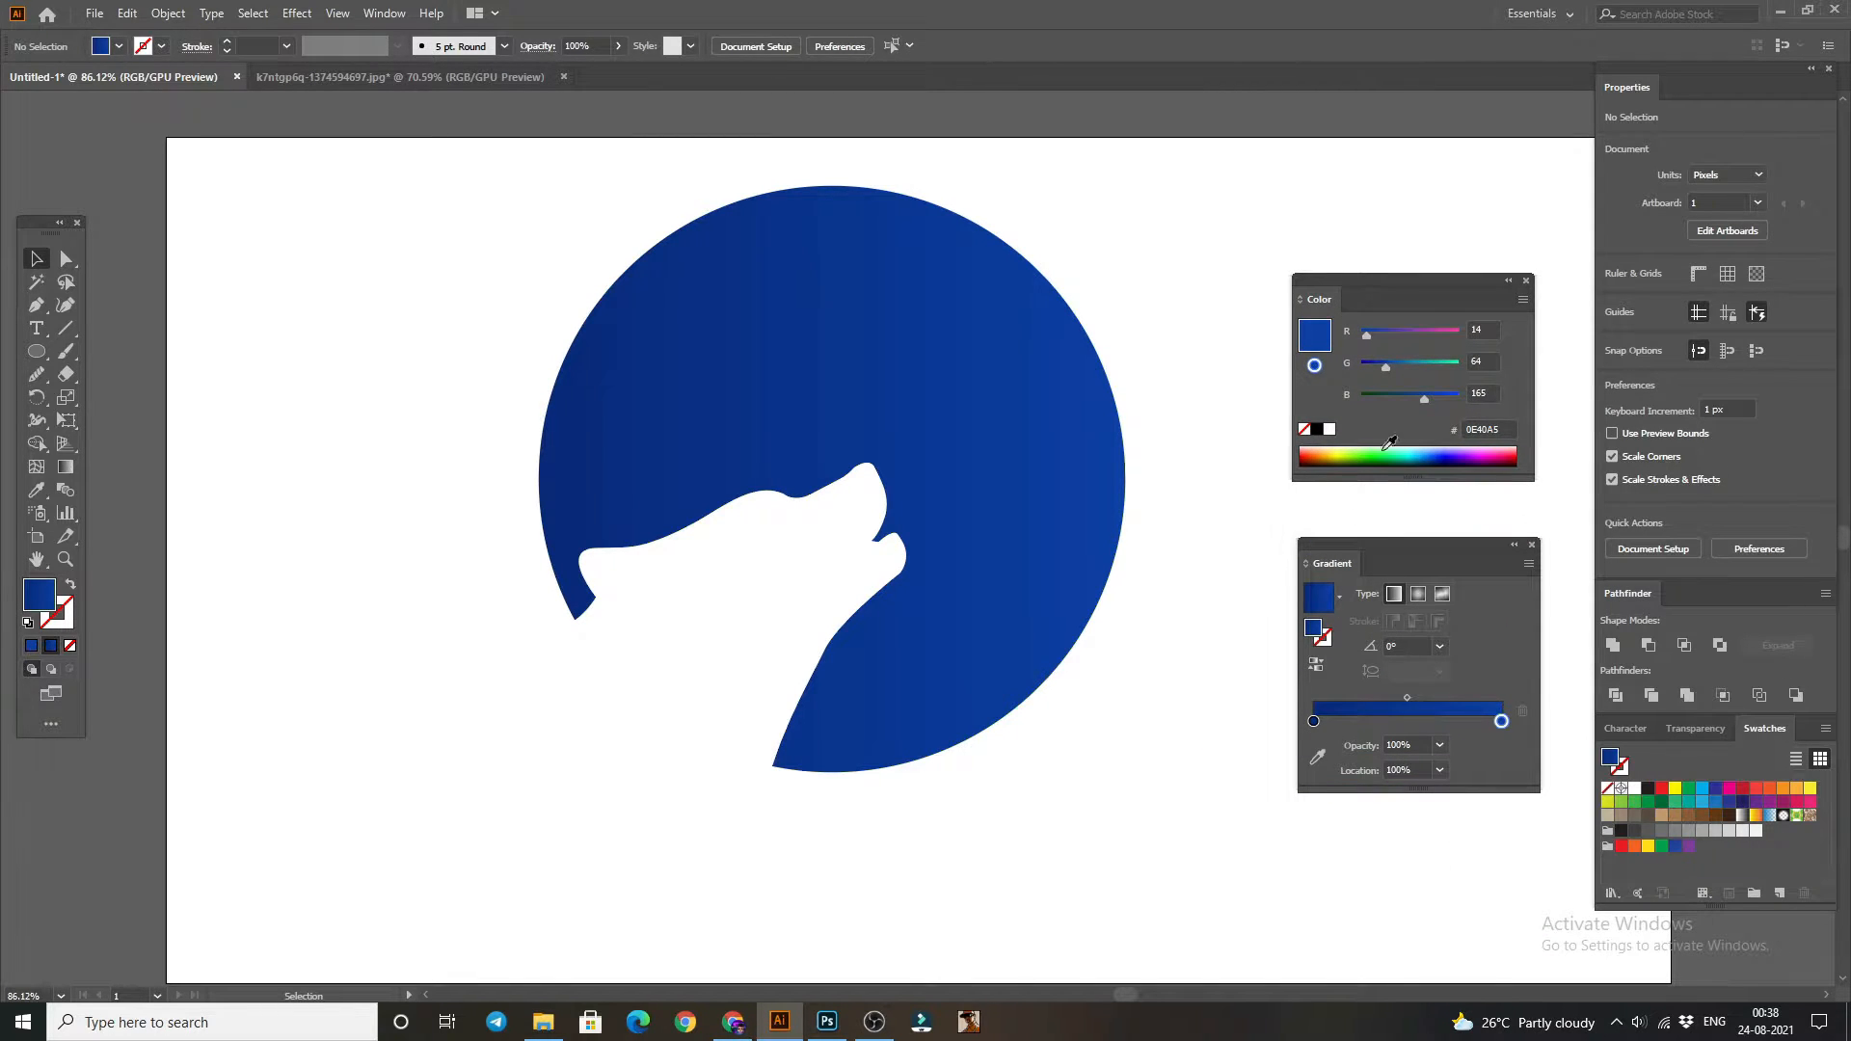
# - Raise the green value of the gradient's ending stop to 120 for a teal blue, 0E78A5
pyautogui.moveTo(1386, 367); pyautogui.dragTo(1394, 368)
pyautogui.hotkey('ctrl', 'z')
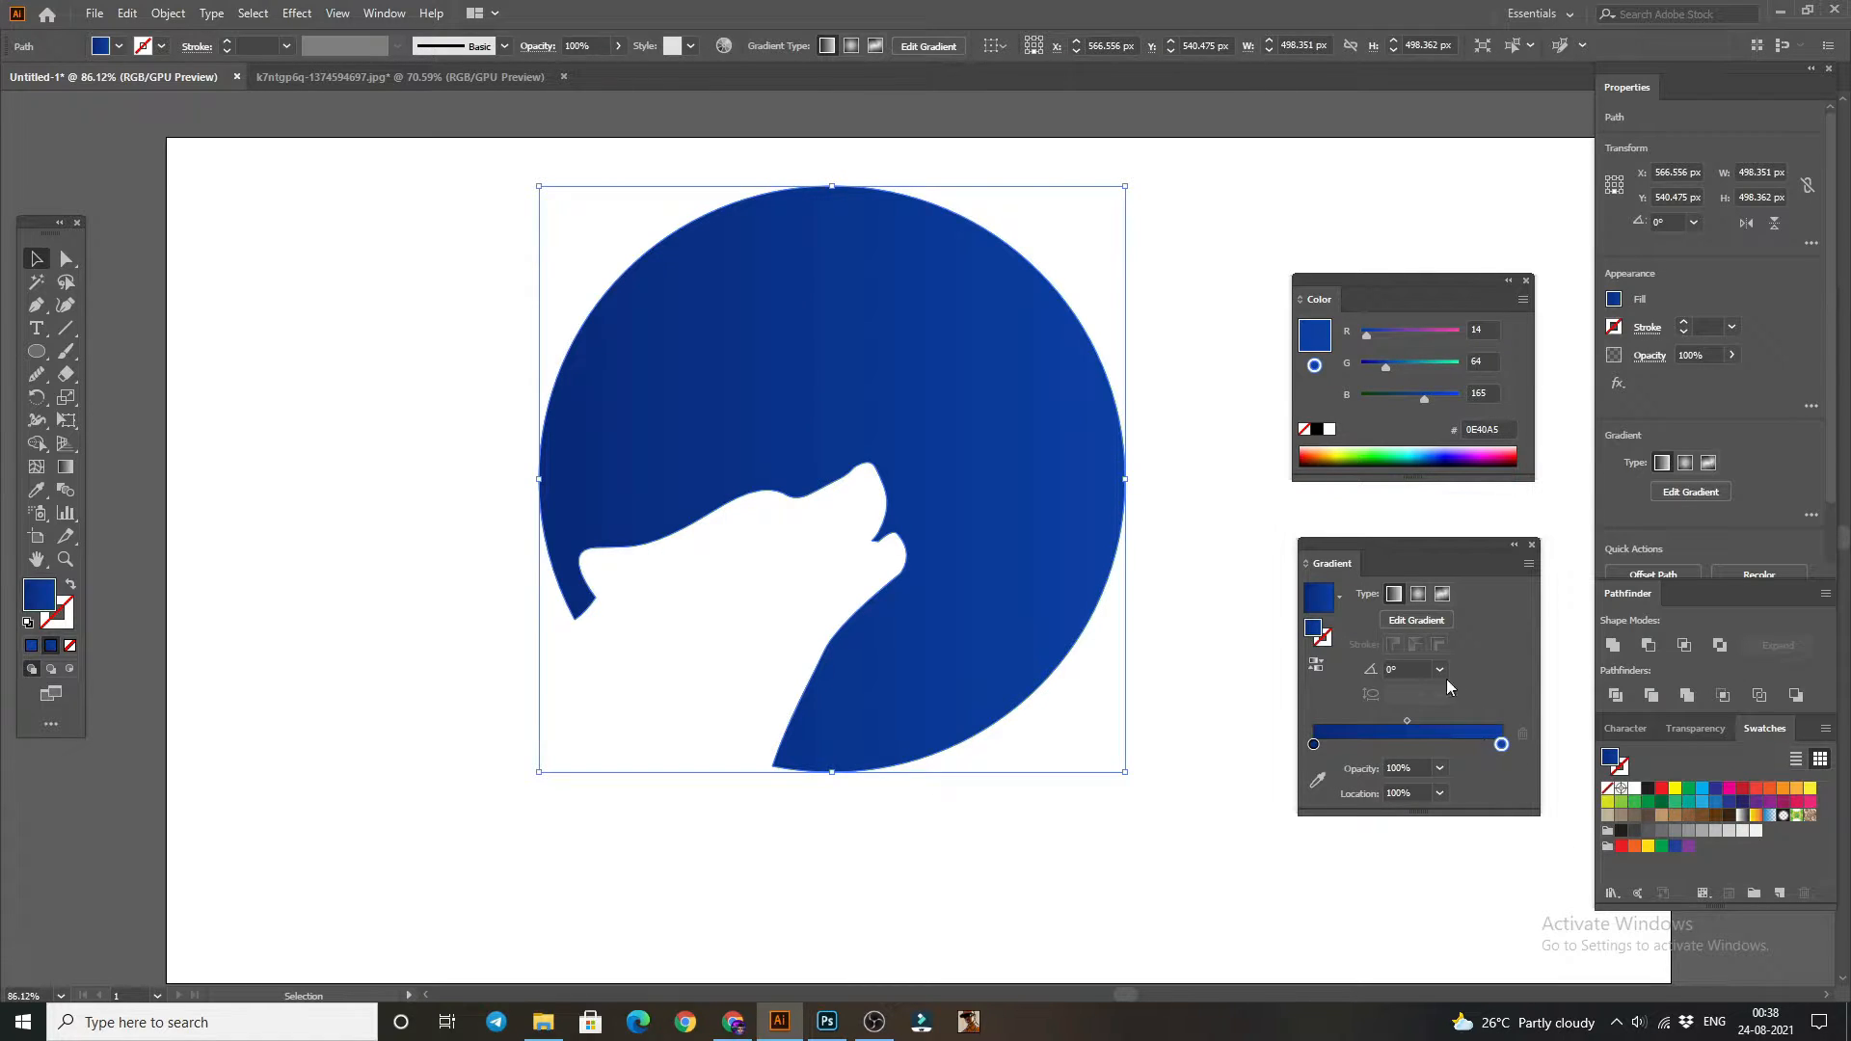
pyautogui.moveTo(1390, 367); pyautogui.dragTo(1397, 372)
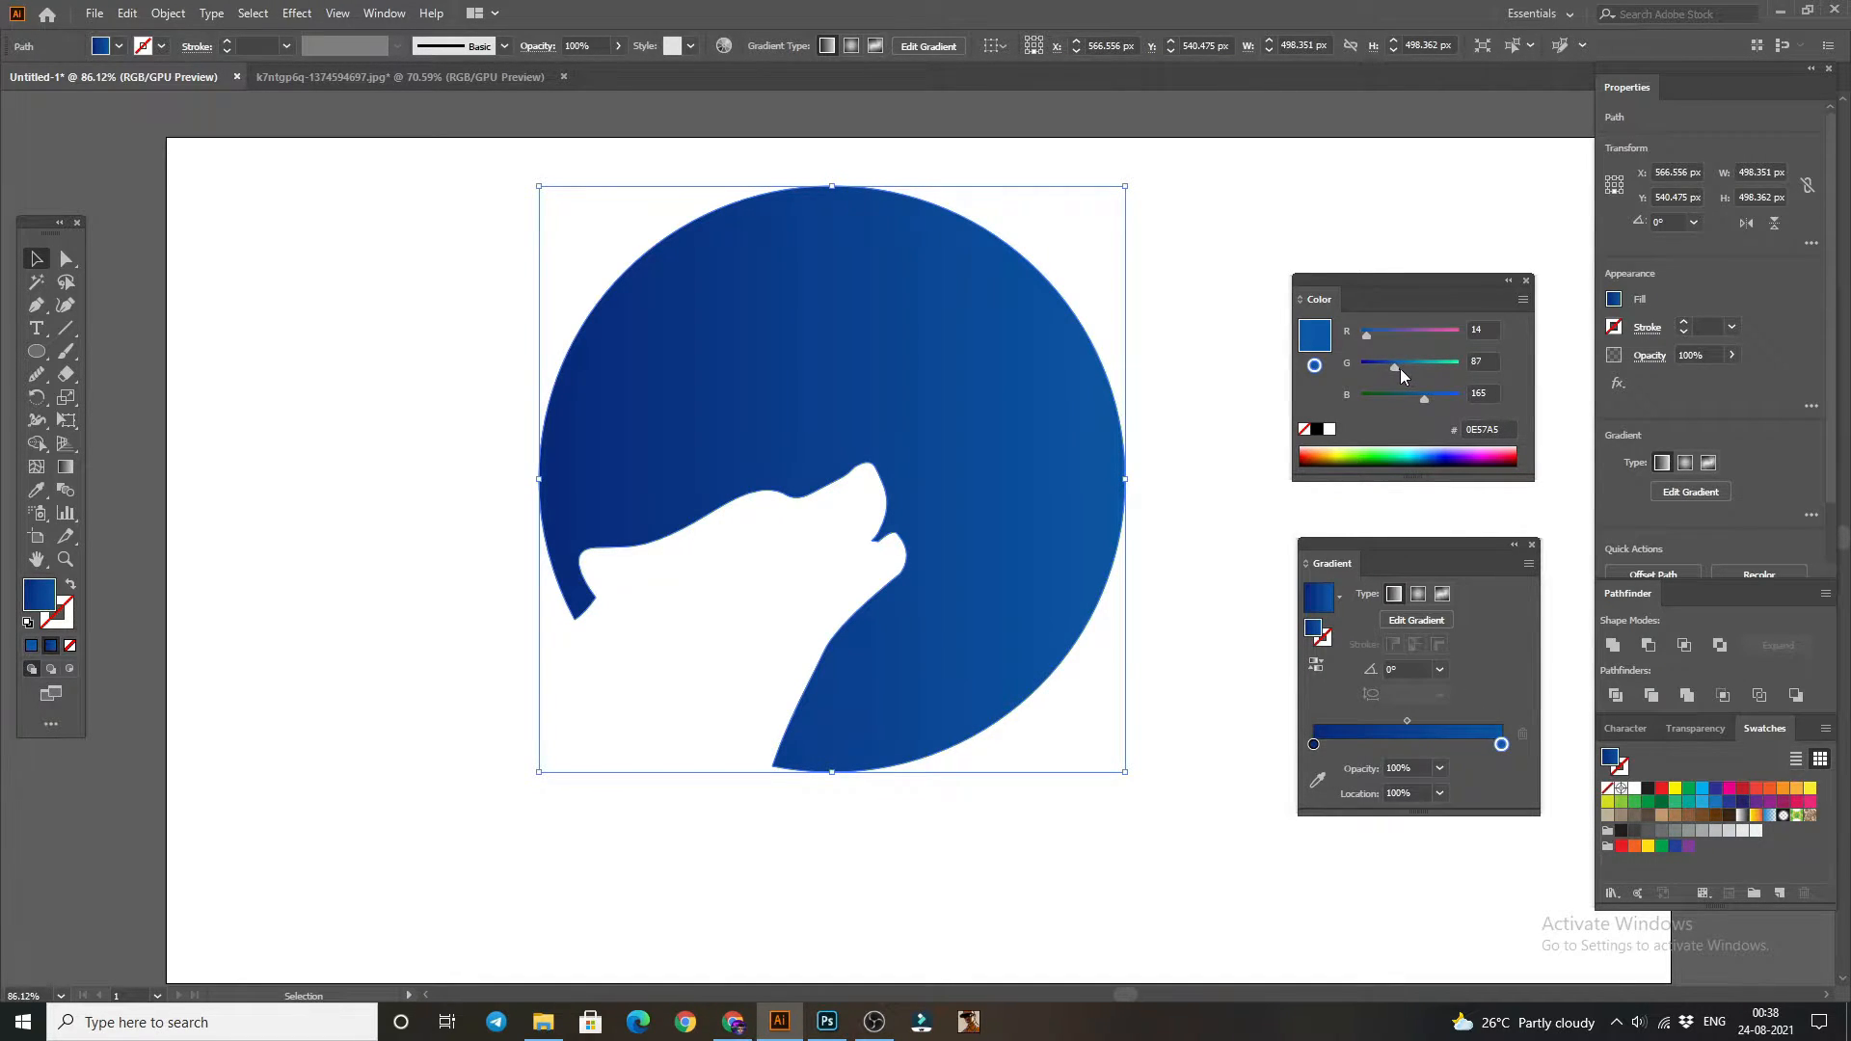
pyautogui.moveTo(1399, 368); pyautogui.dragTo(1412, 374)
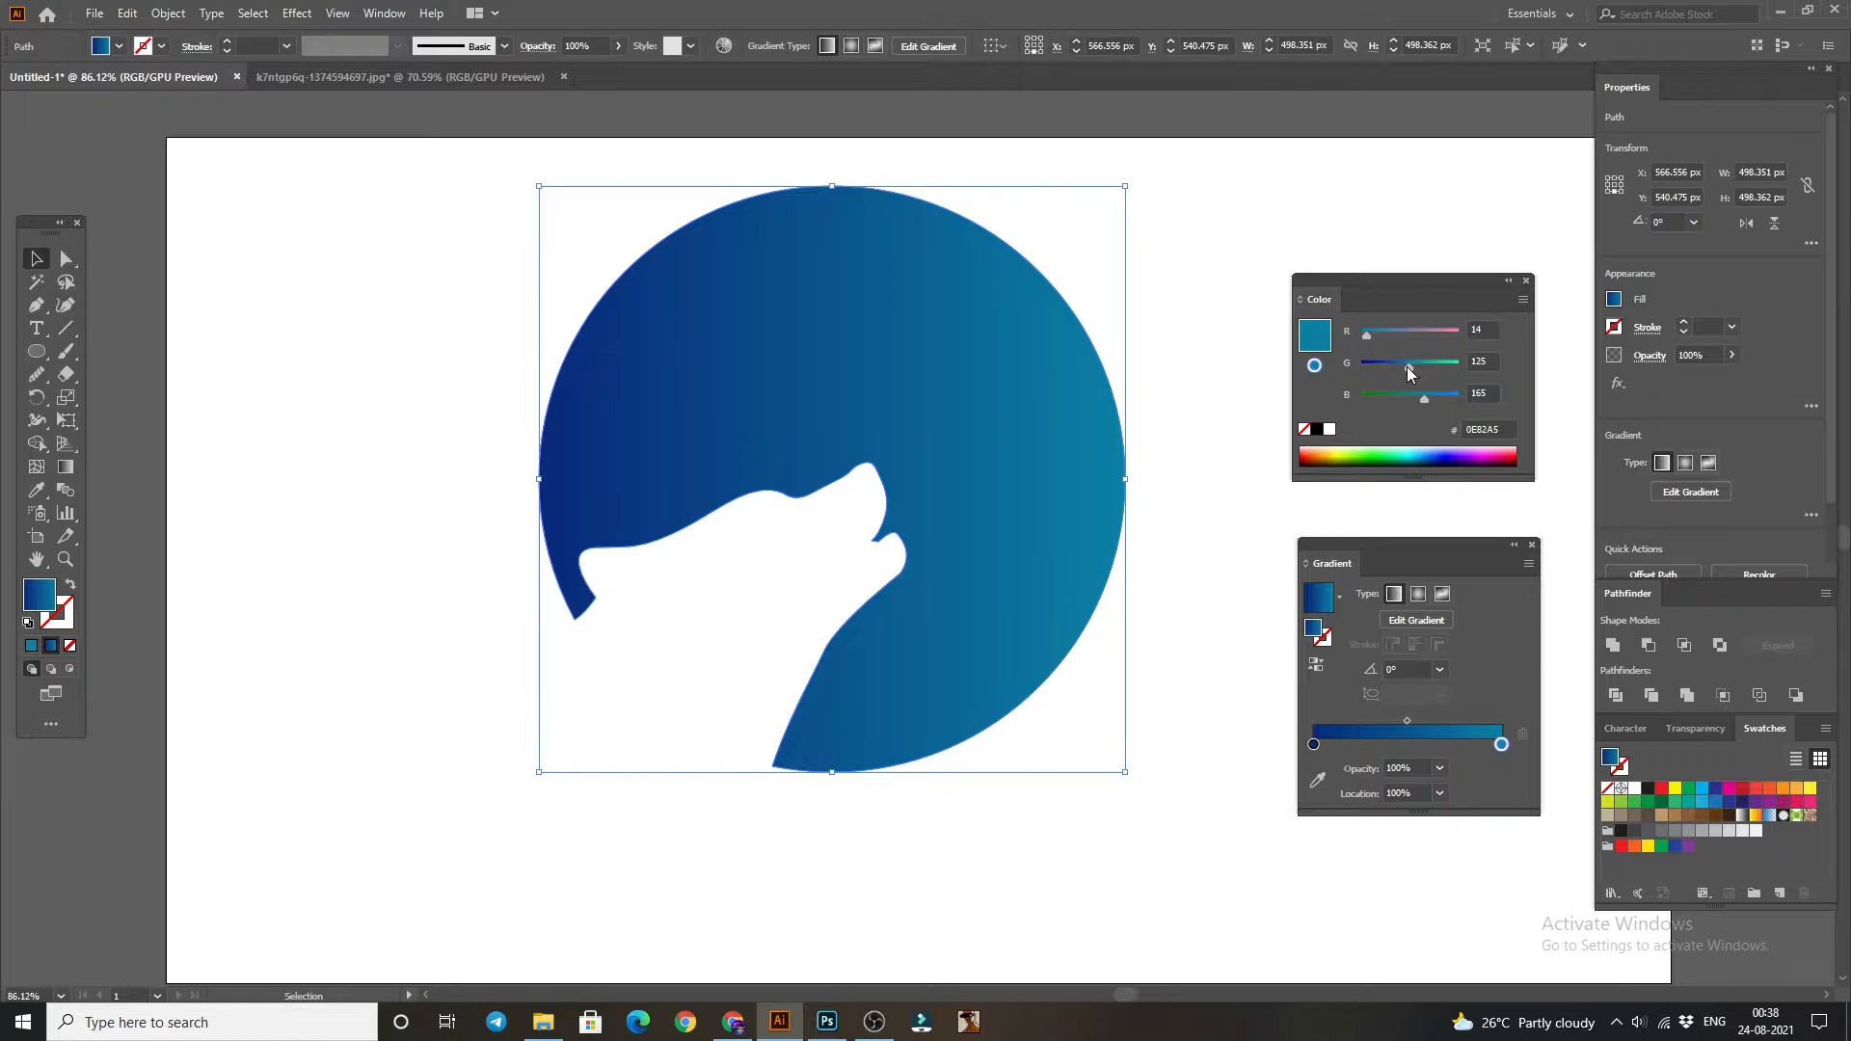
pyautogui.click(1197, 364)
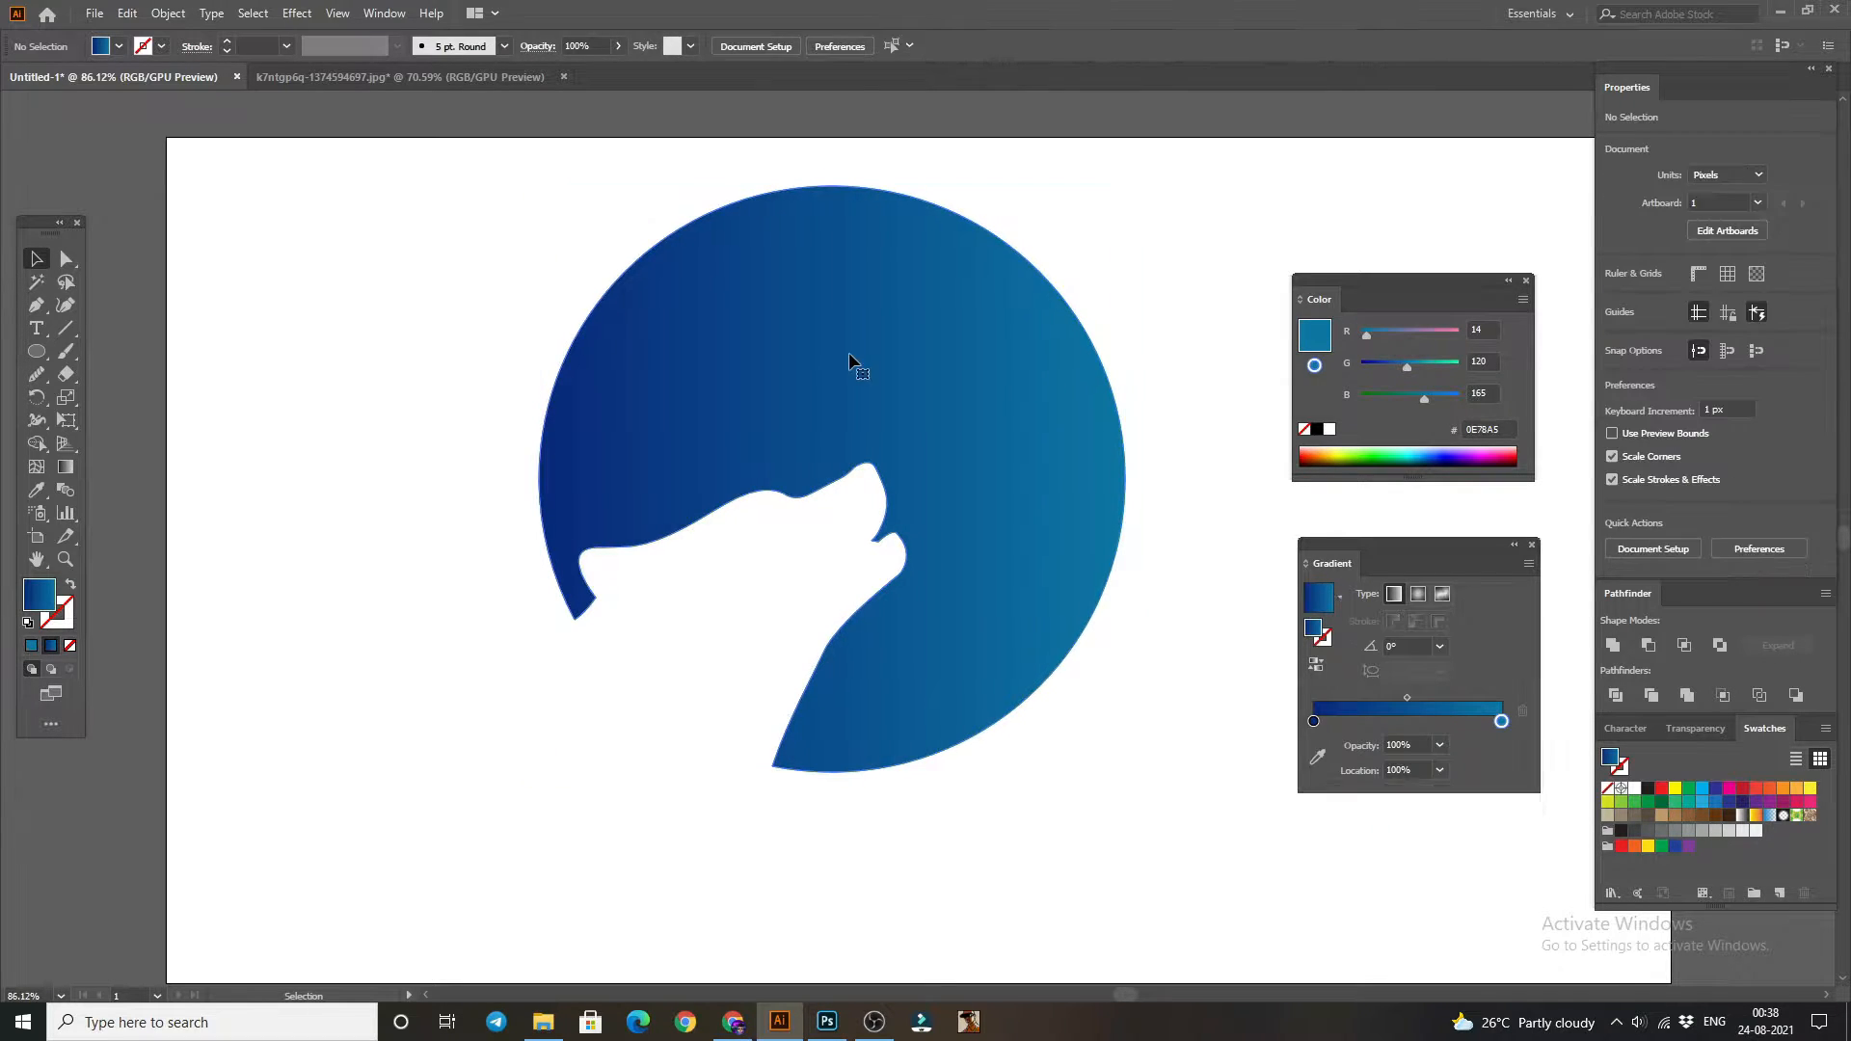
# - Redraw the emblem's gradient diagonally from the wolf's neck toward the upper right at about 60°, with the teal stop at about 67%
pyautogui.click(848, 351)
pyautogui.click(66, 467)
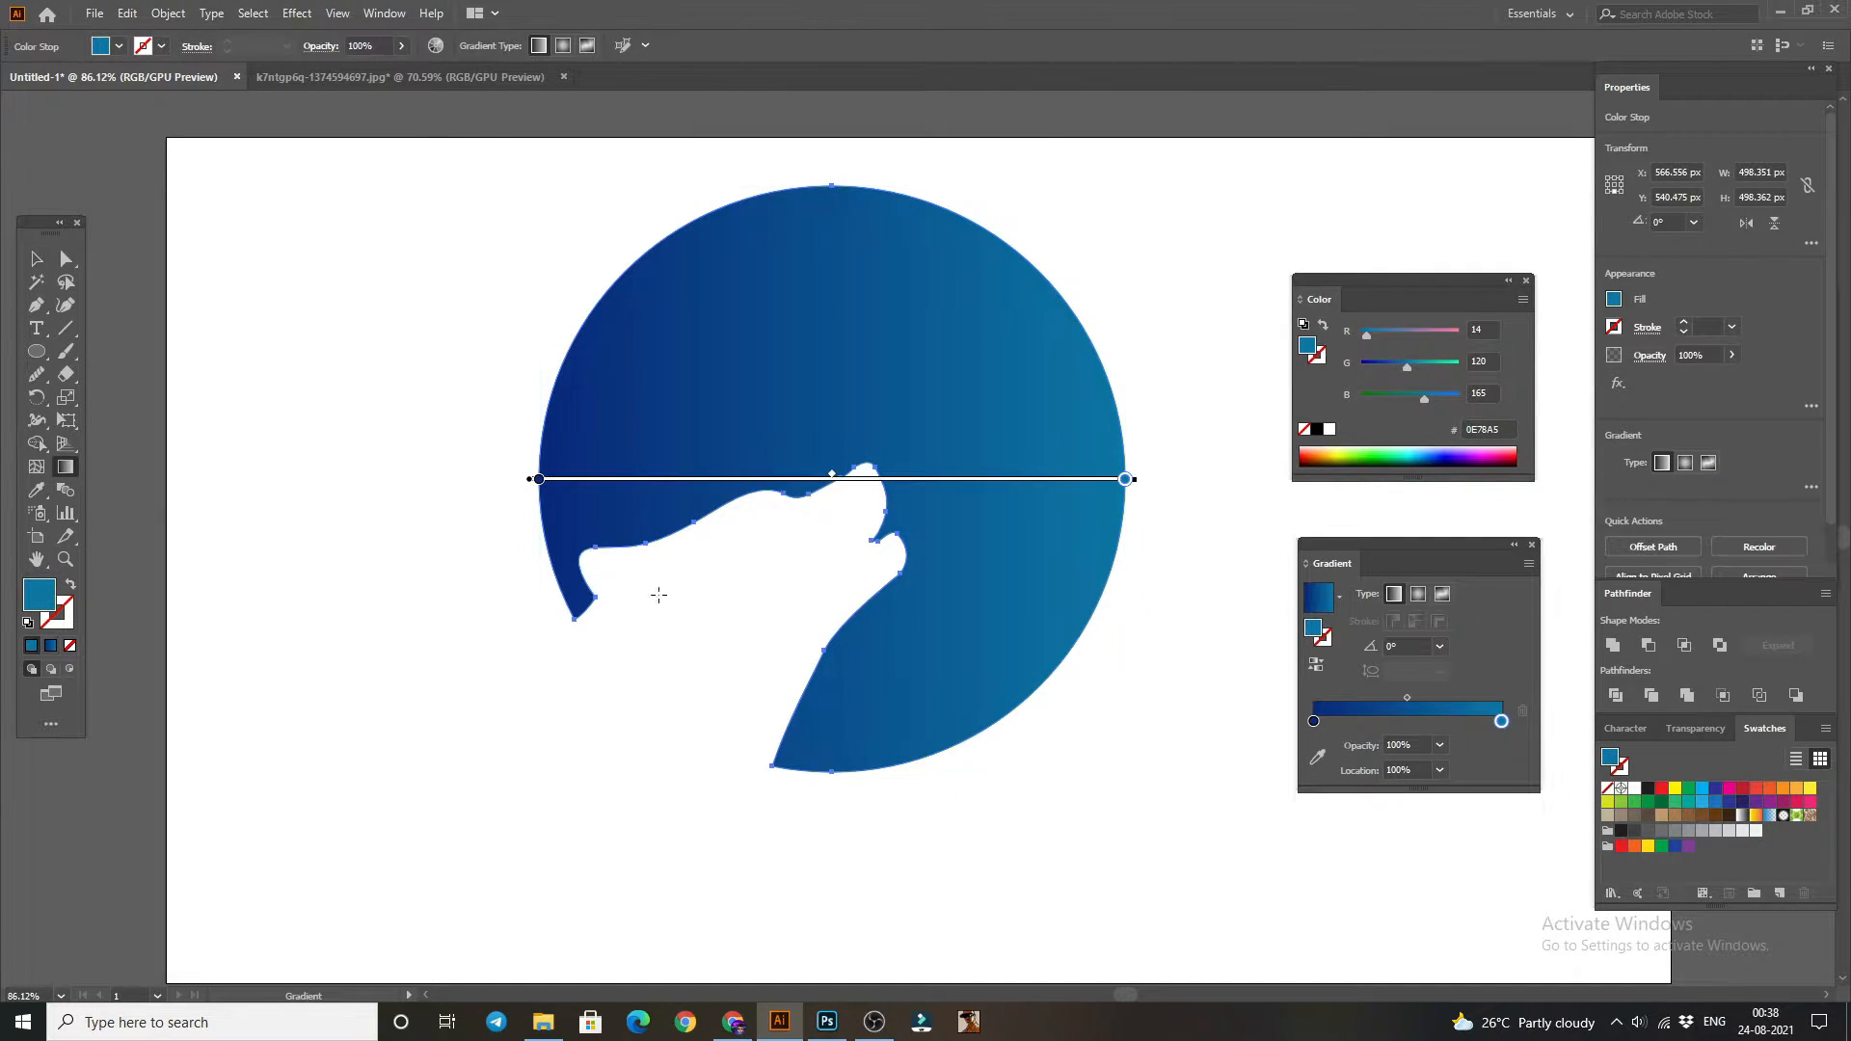
pyautogui.moveTo(867, 770)
pyautogui.mouseDown()
pyautogui.moveTo(867, 328)
pyautogui.moveTo(836, 290)
pyautogui.mouseUp()
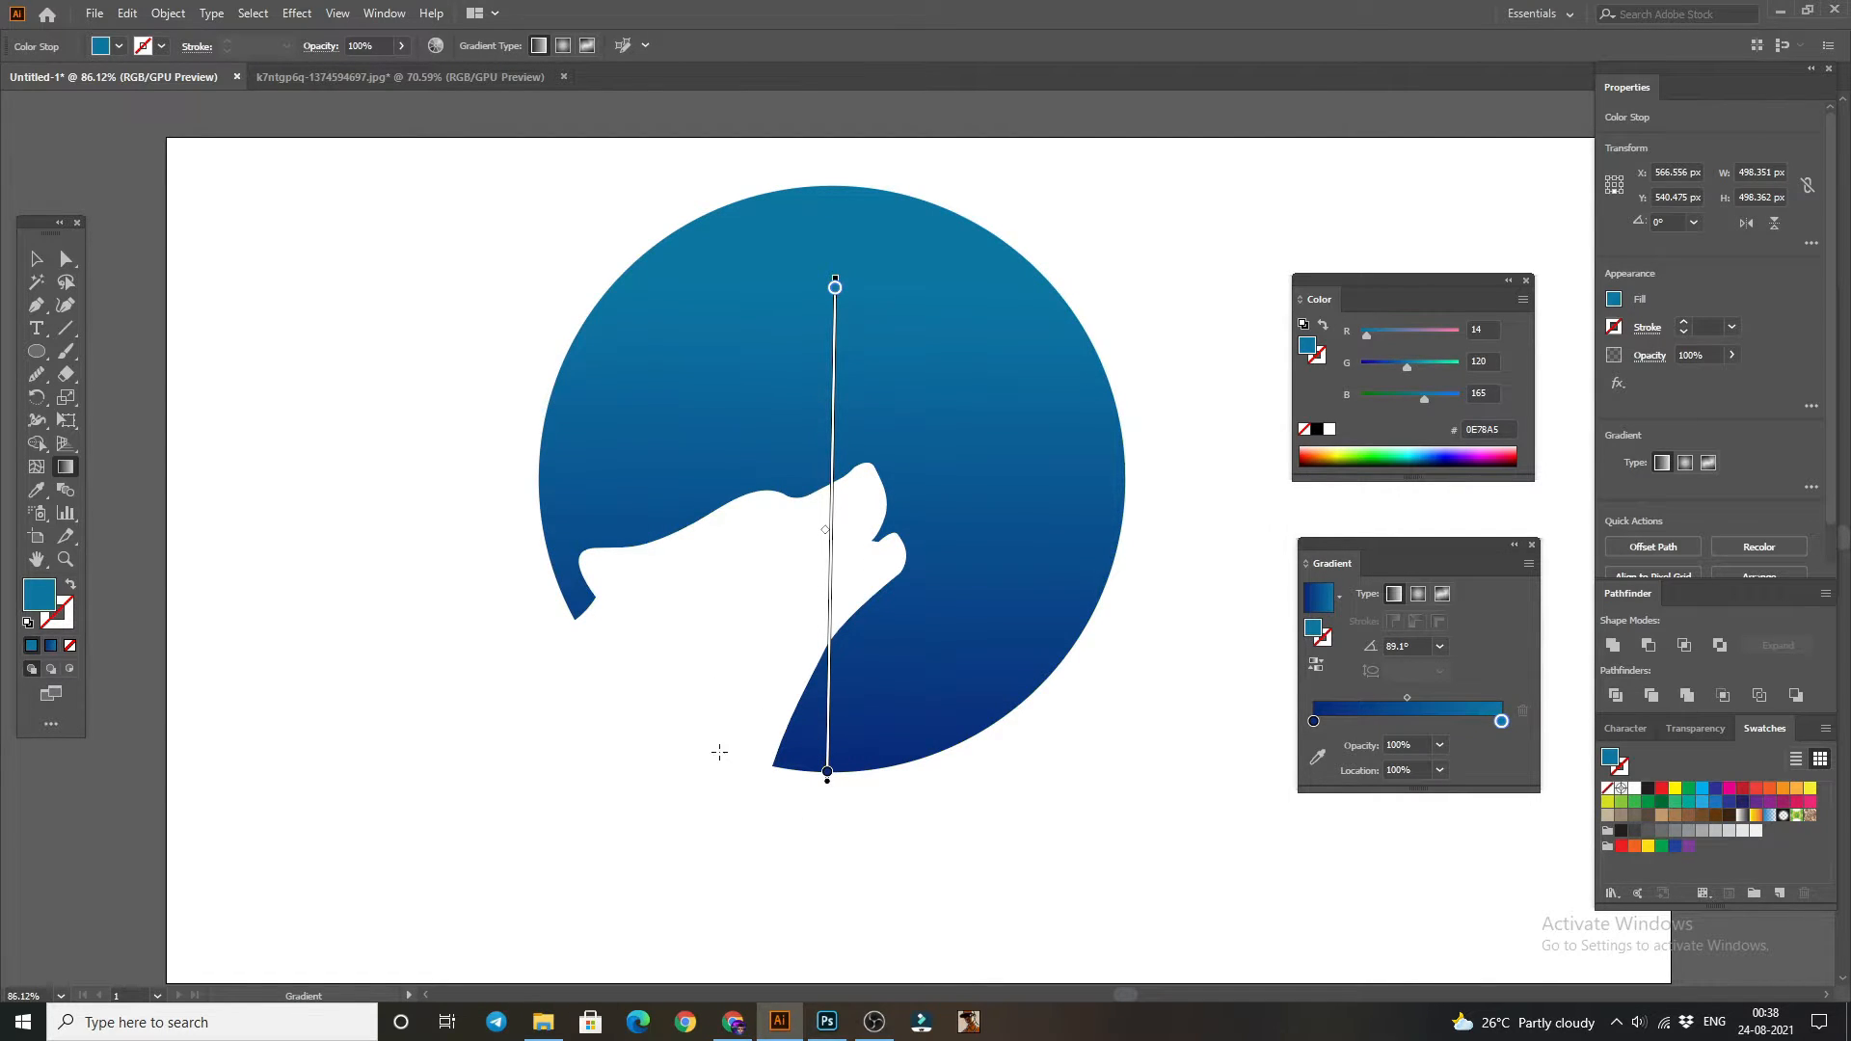
pyautogui.moveTo(738, 766)
pyautogui.mouseDown()
pyautogui.moveTo(797, 425)
pyautogui.moveTo(902, 201)
pyautogui.moveTo(918, 212)
pyautogui.mouseUp()
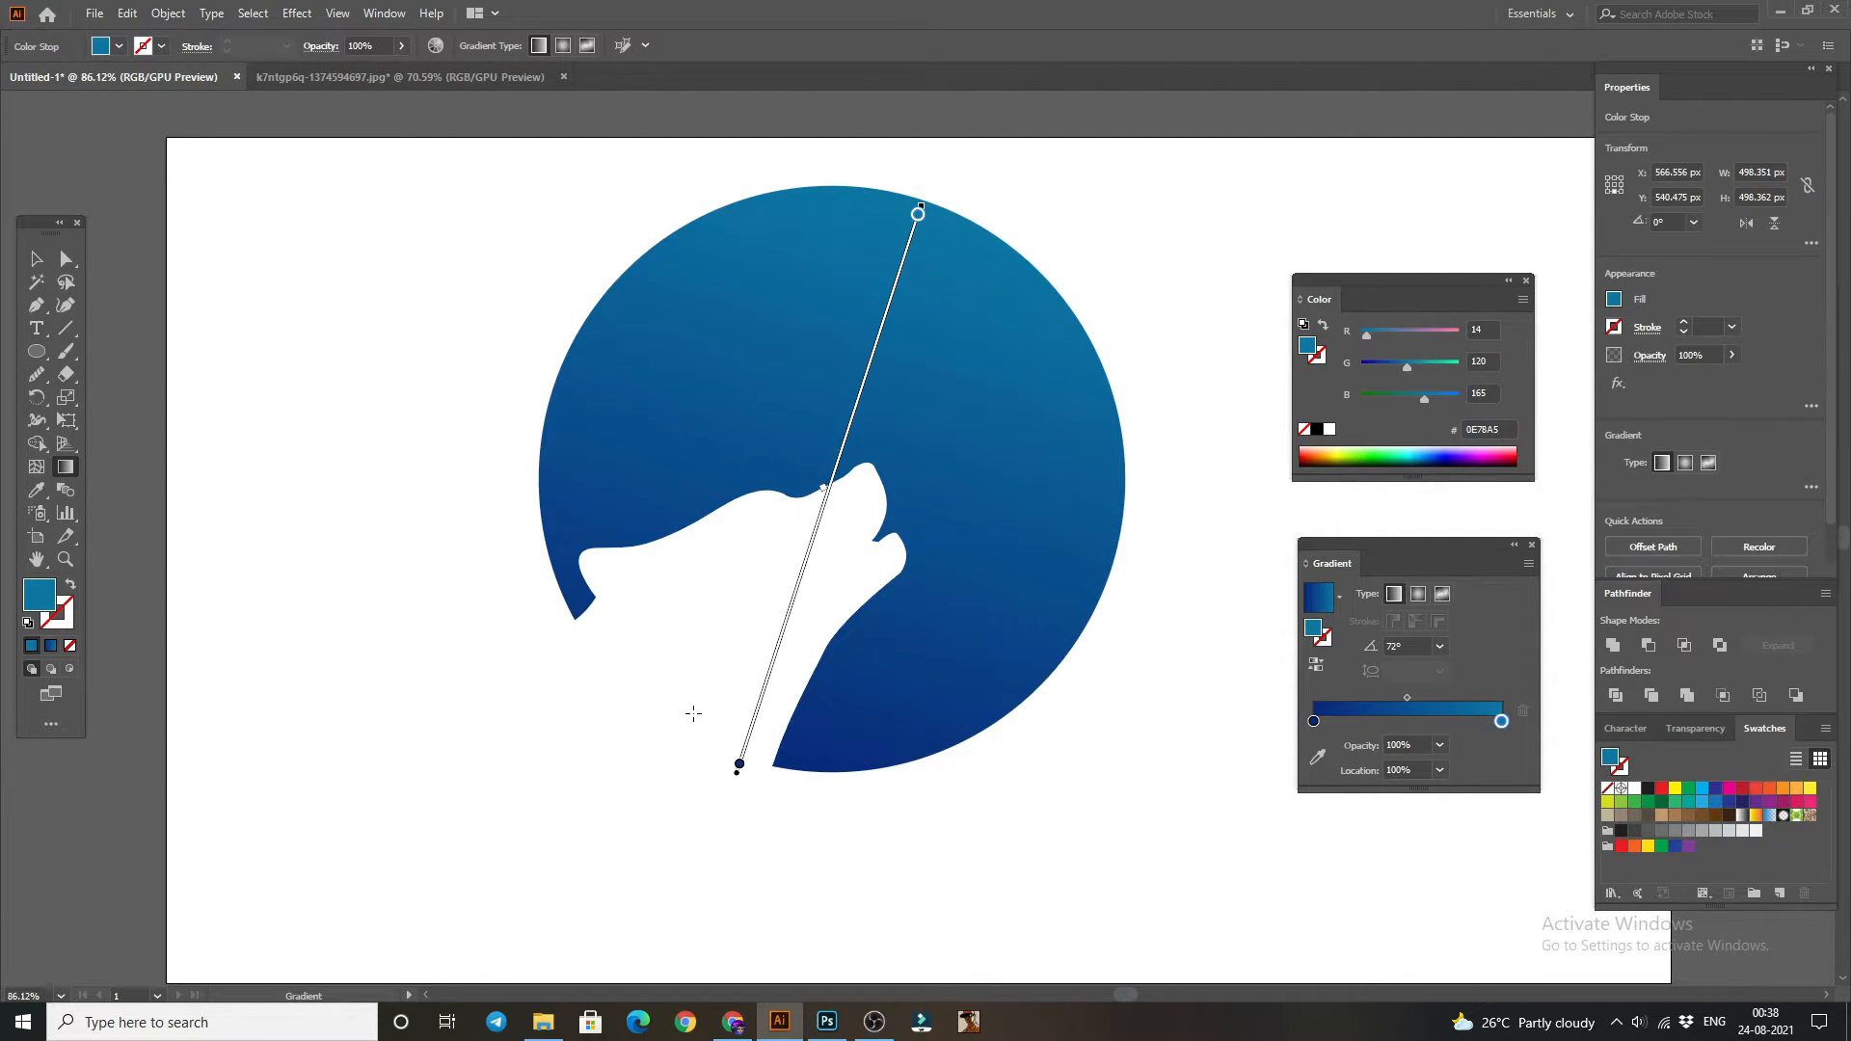
pyautogui.moveTo(687, 712); pyautogui.dragTo(914, 349)
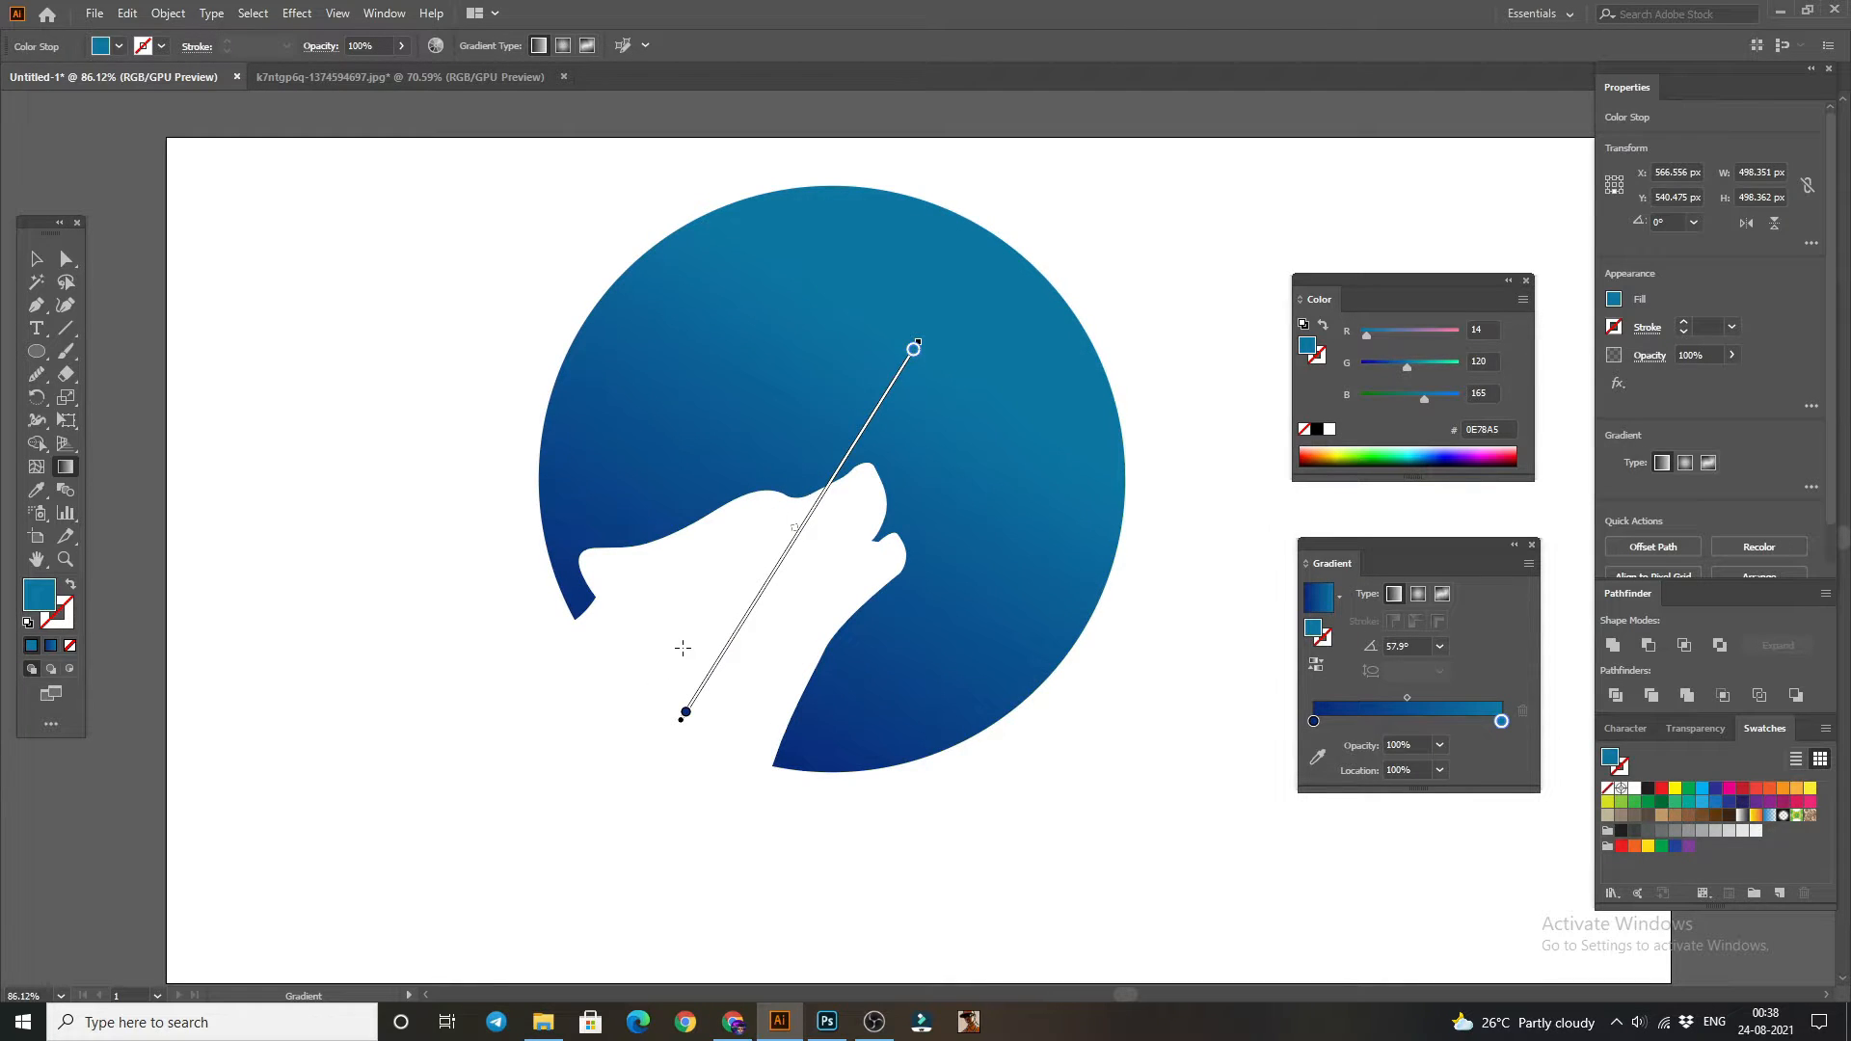
pyautogui.moveTo(684, 651); pyautogui.dragTo(972, 310)
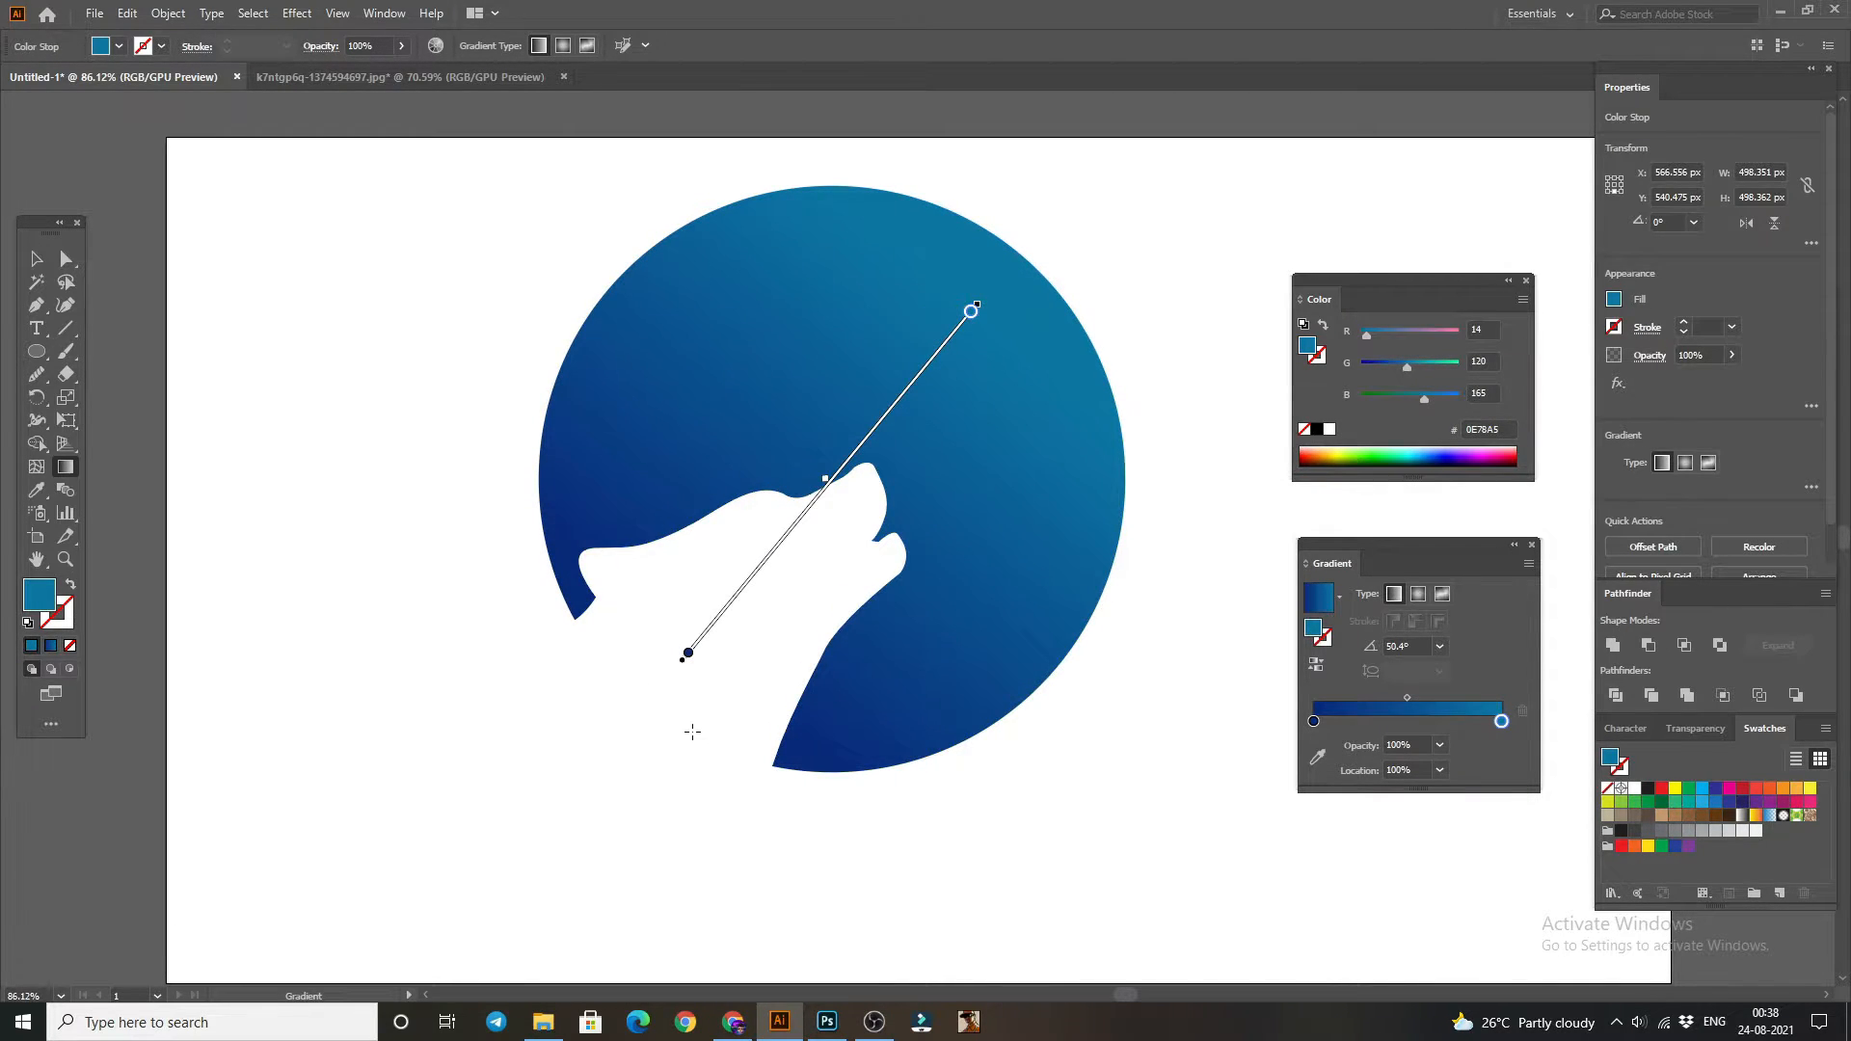
pyautogui.moveTo(669, 718)
pyautogui.mouseDown()
pyautogui.moveTo(872, 477)
pyautogui.moveTo(868, 425)
pyautogui.mouseUp()
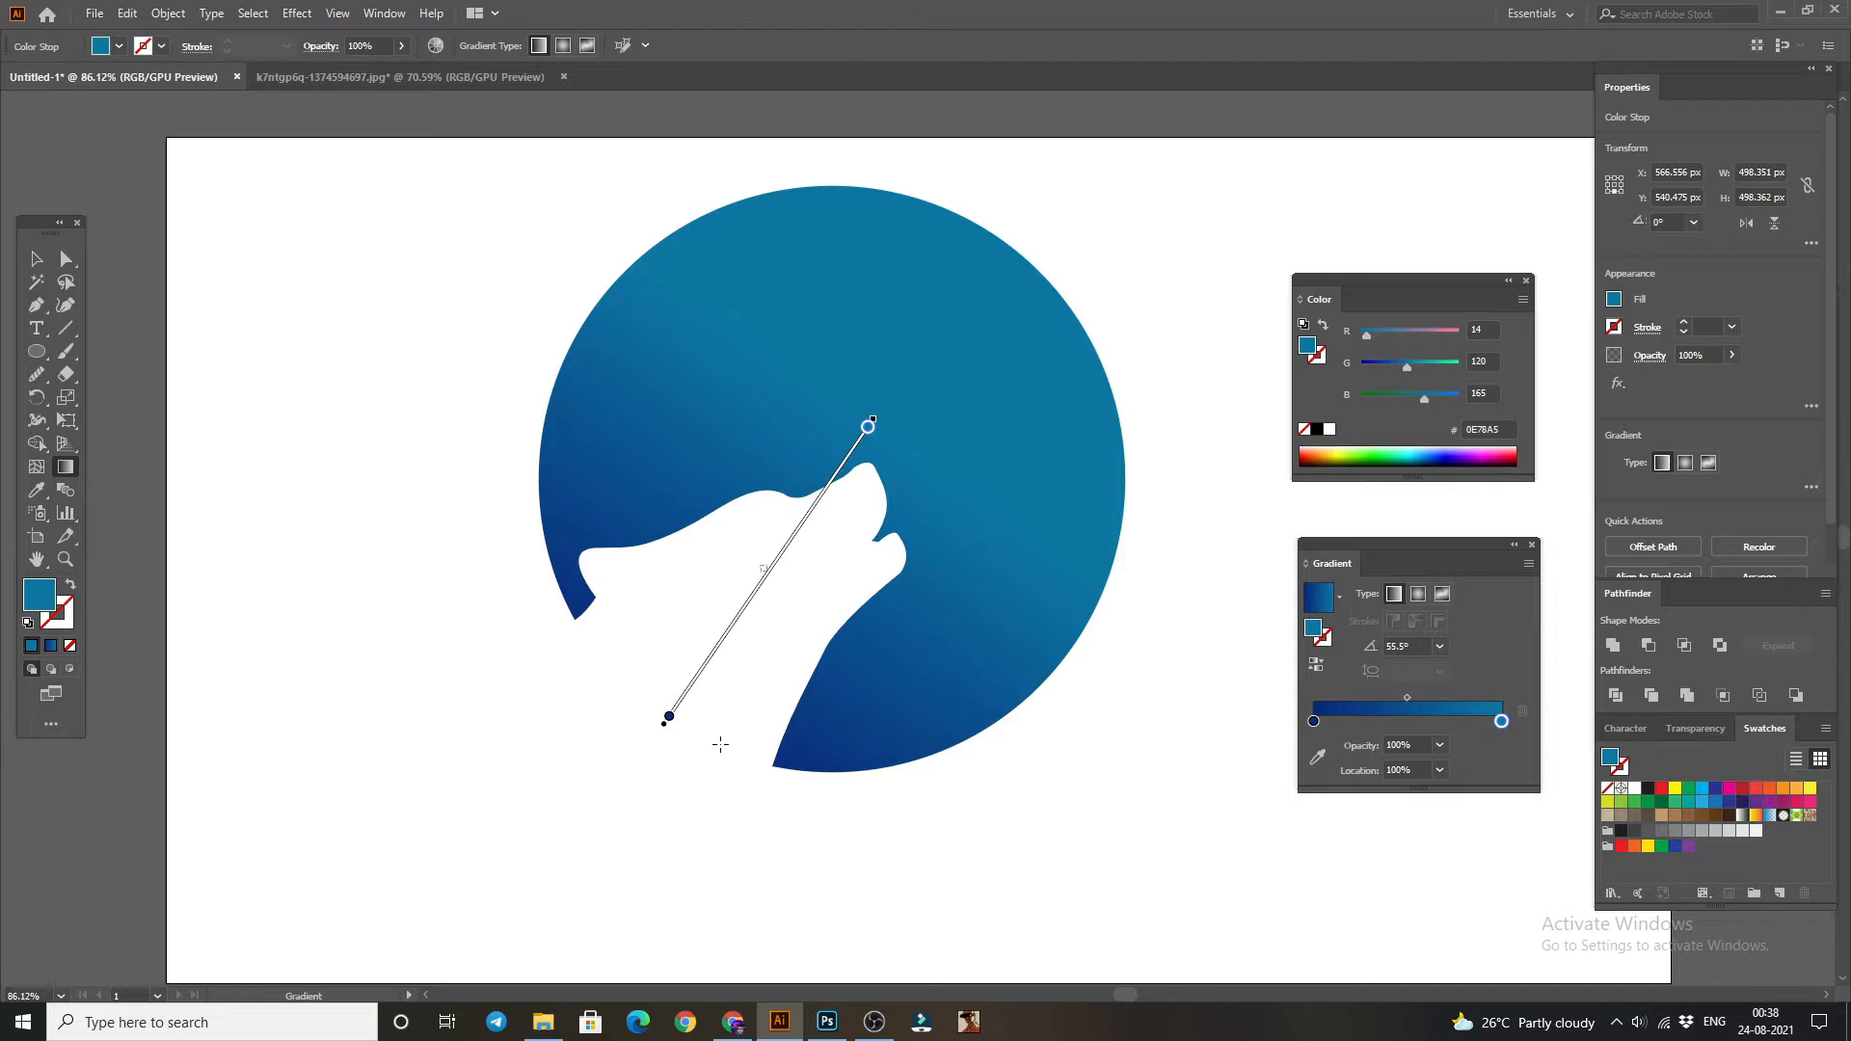
pyautogui.moveTo(687, 725)
pyautogui.mouseDown()
pyautogui.moveTo(891, 434)
pyautogui.moveTo(903, 355)
pyautogui.moveTo(843, 515)
pyautogui.moveTo(833, 481)
pyautogui.mouseUp()
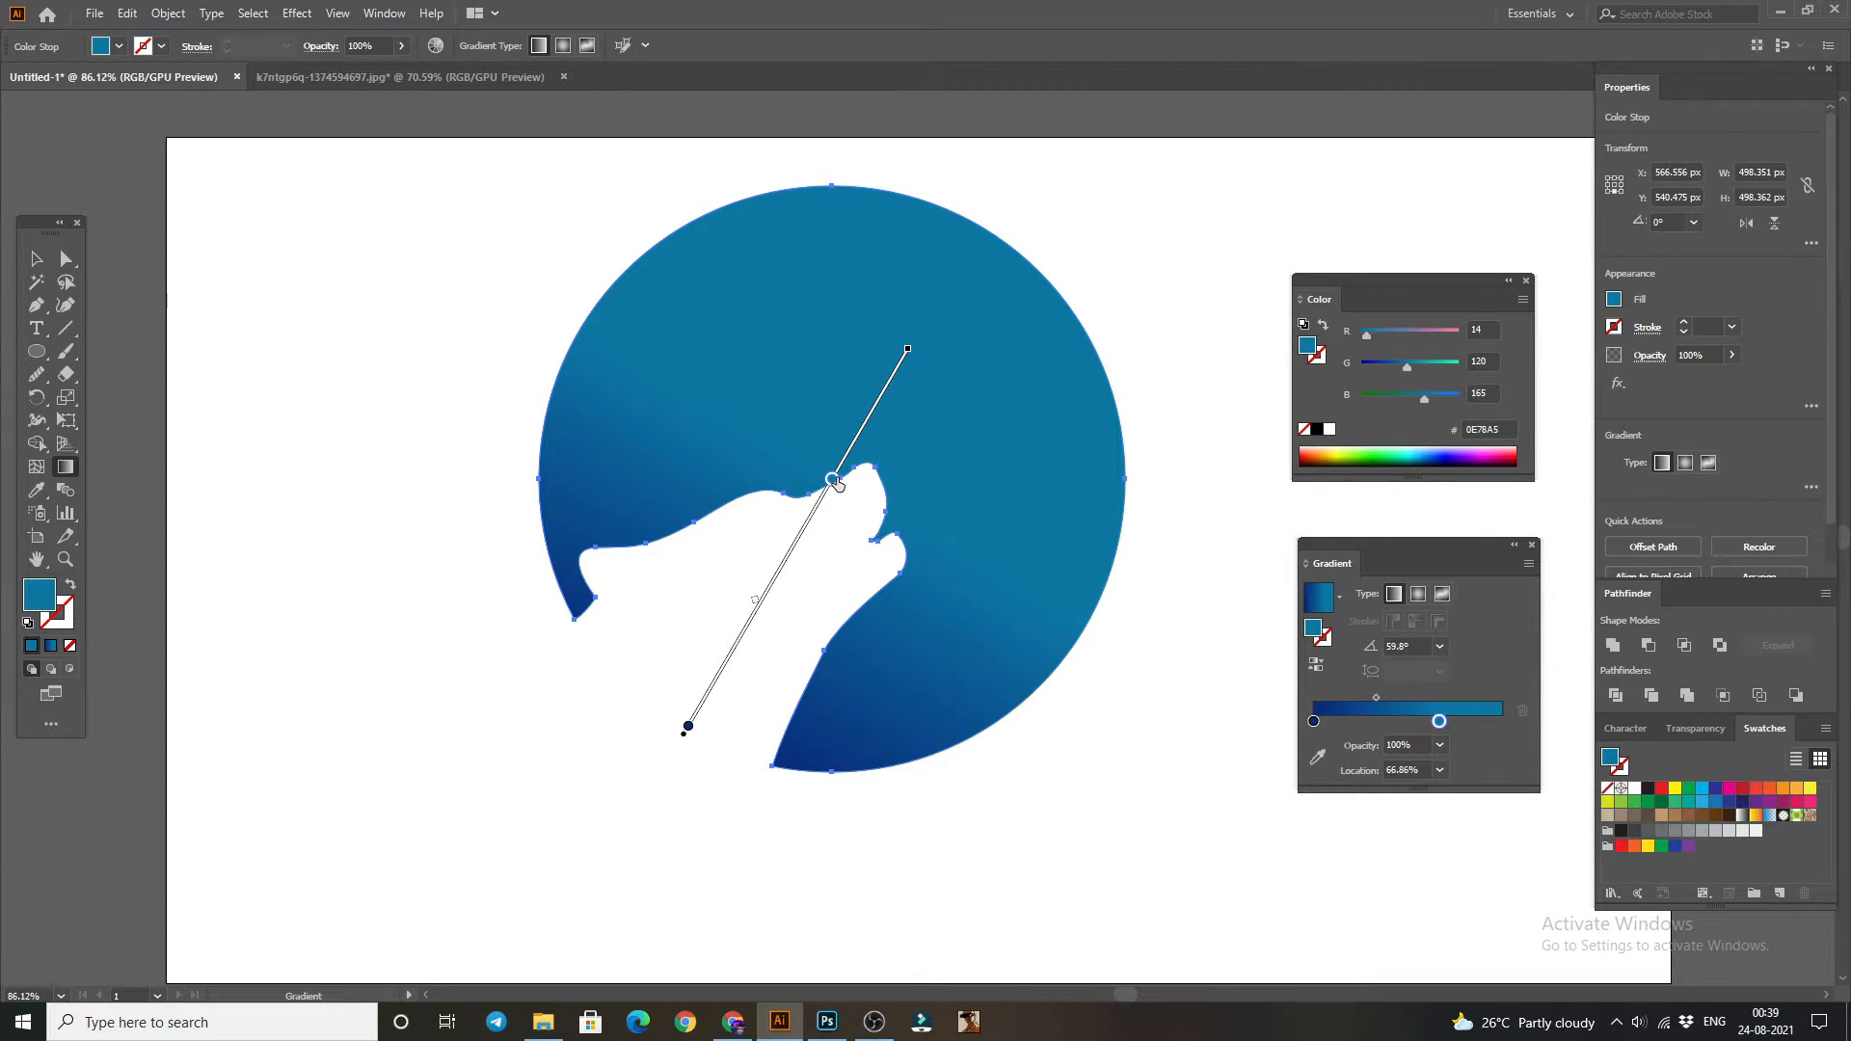
# - Move the emblem gradient's teal stop out to 100% and shift the midpoint slightly toward the dark blue end
pyautogui.moveTo(912, 393); pyautogui.dragTo(914, 357)
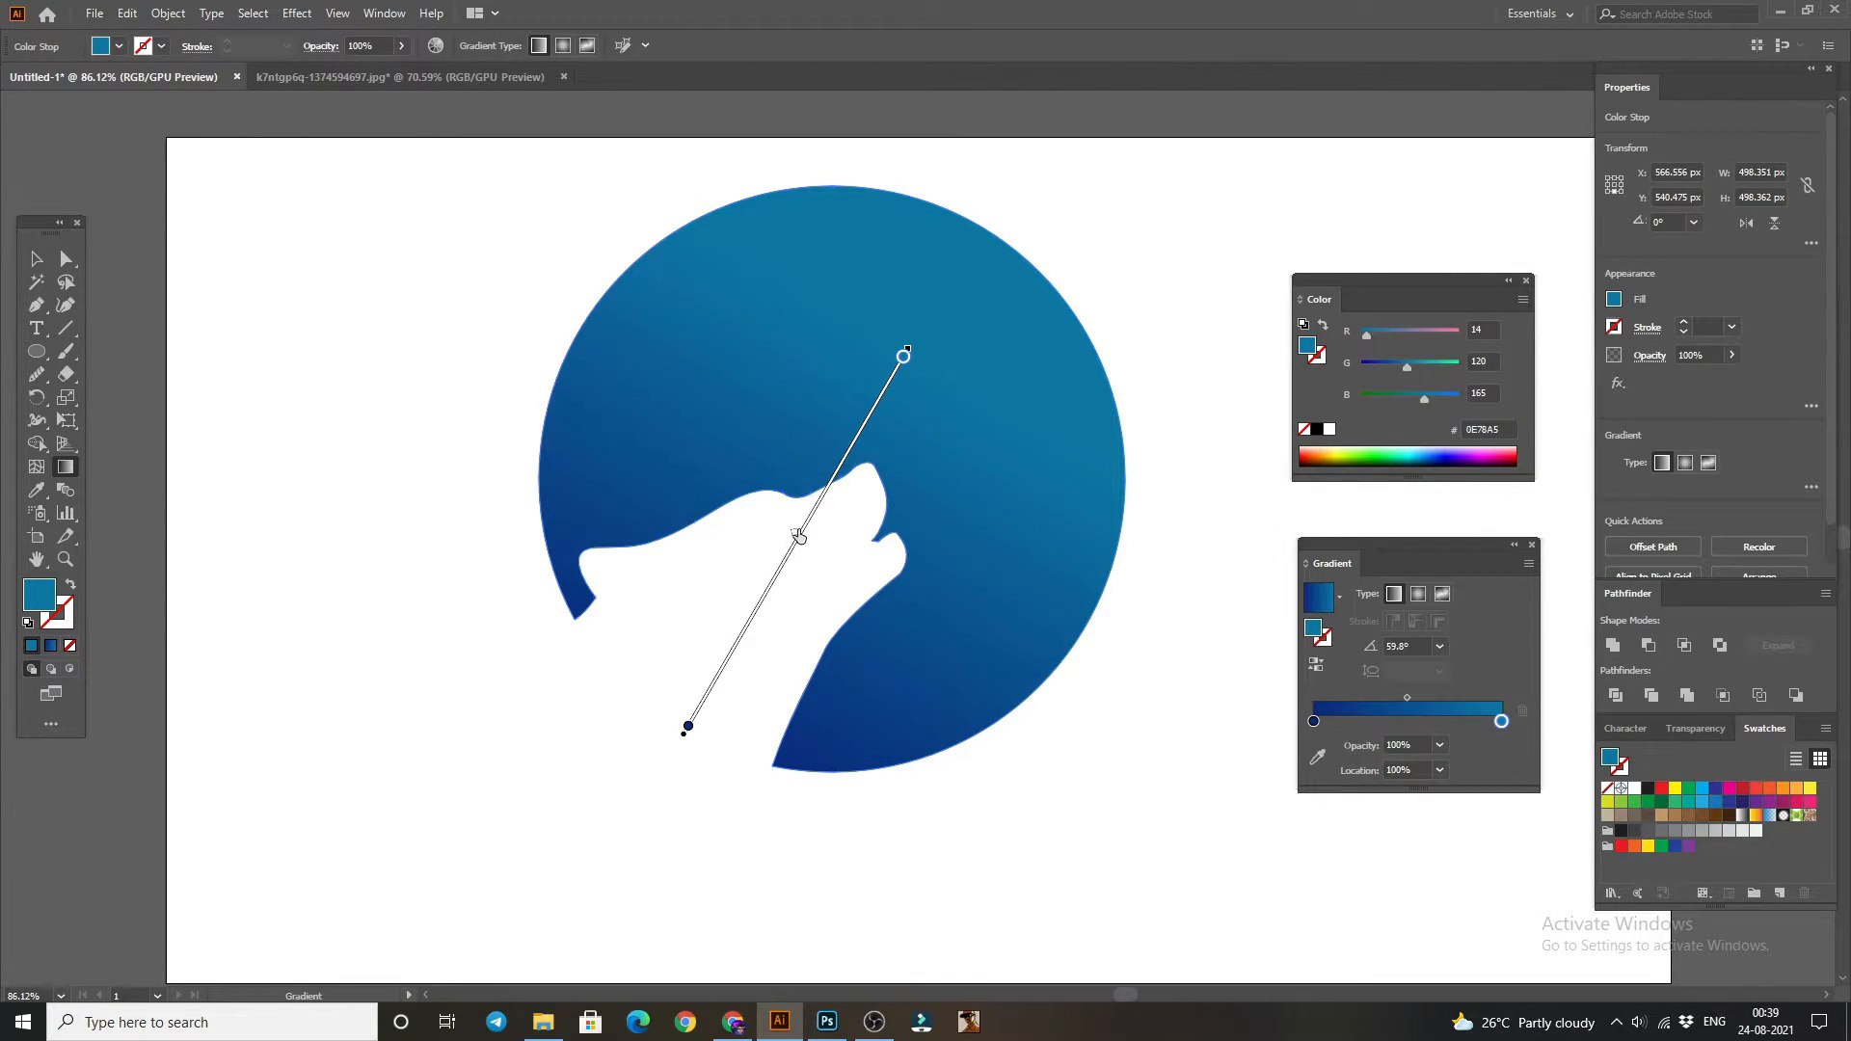
pyautogui.moveTo(807, 523); pyautogui.dragTo(796, 549)
pyautogui.click(36, 259)
pyautogui.click(262, 280)
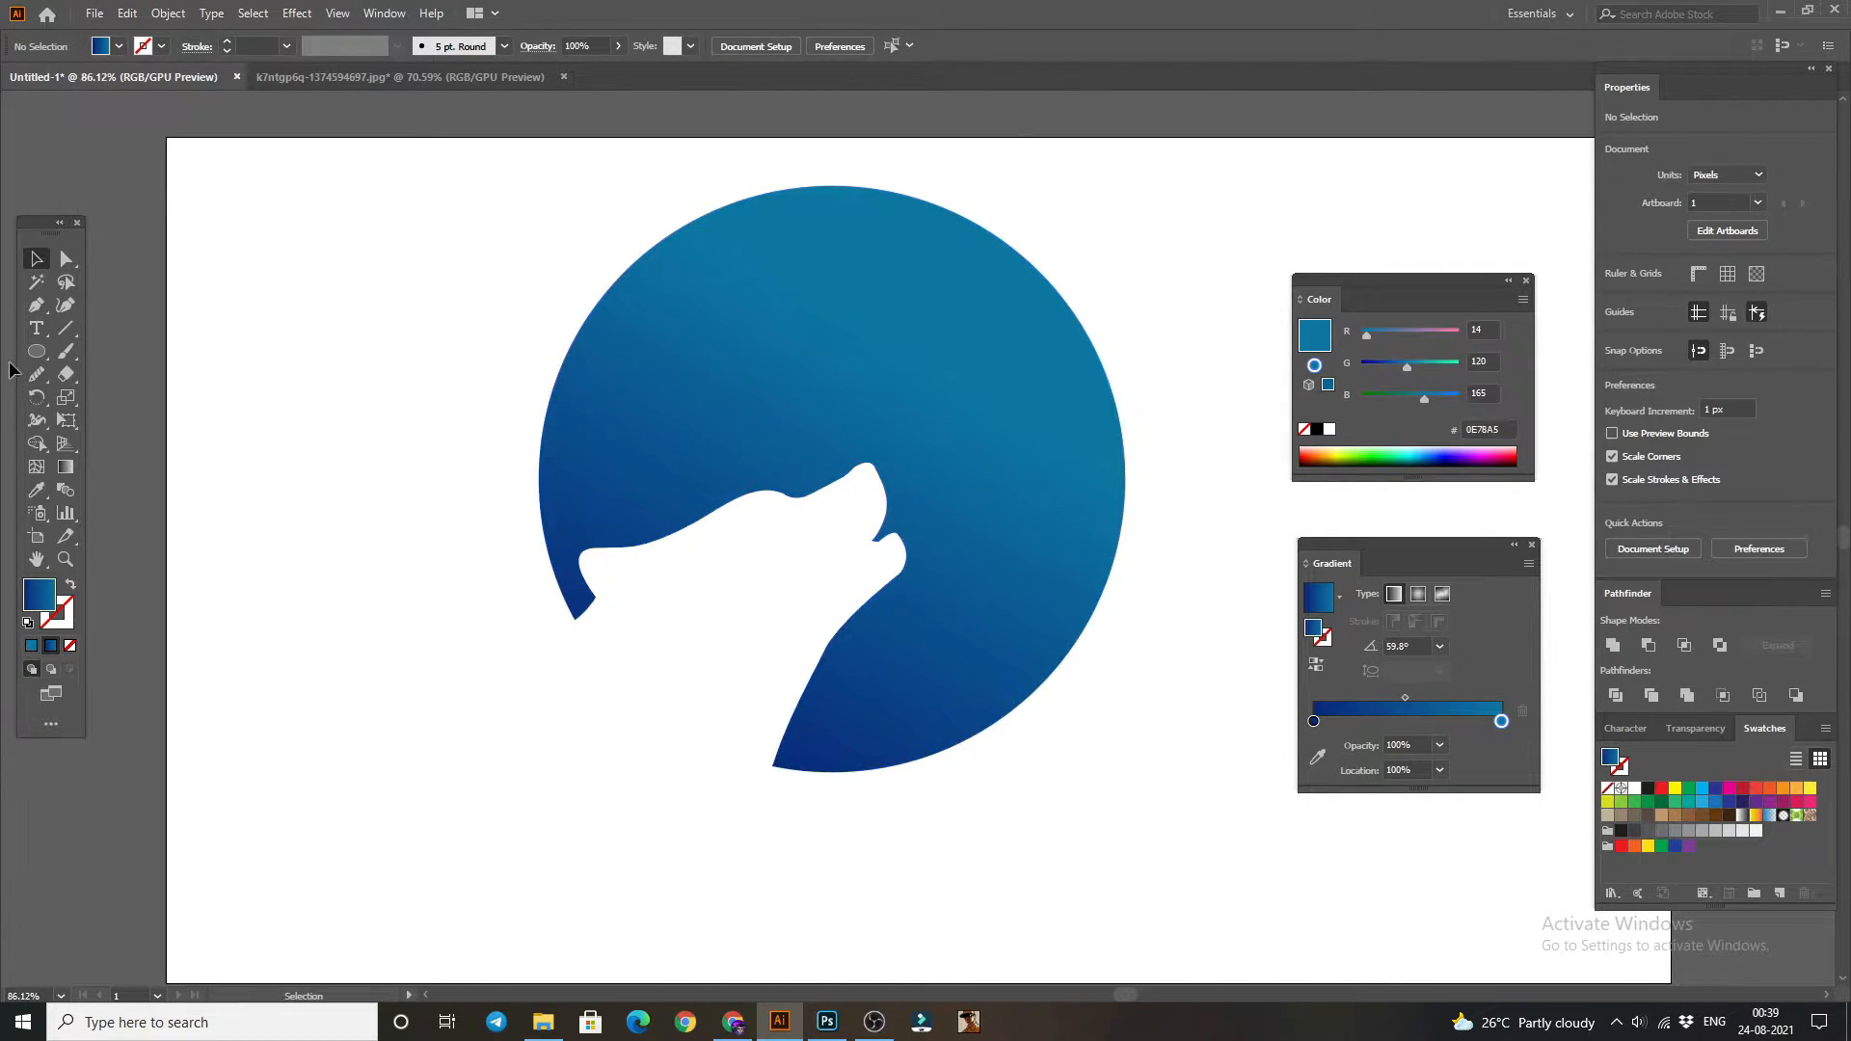
# - Draw a circle about 124 px in diameter on the blank artboard beside the emblem and fill it with solid teal
pyautogui.click(36, 352)
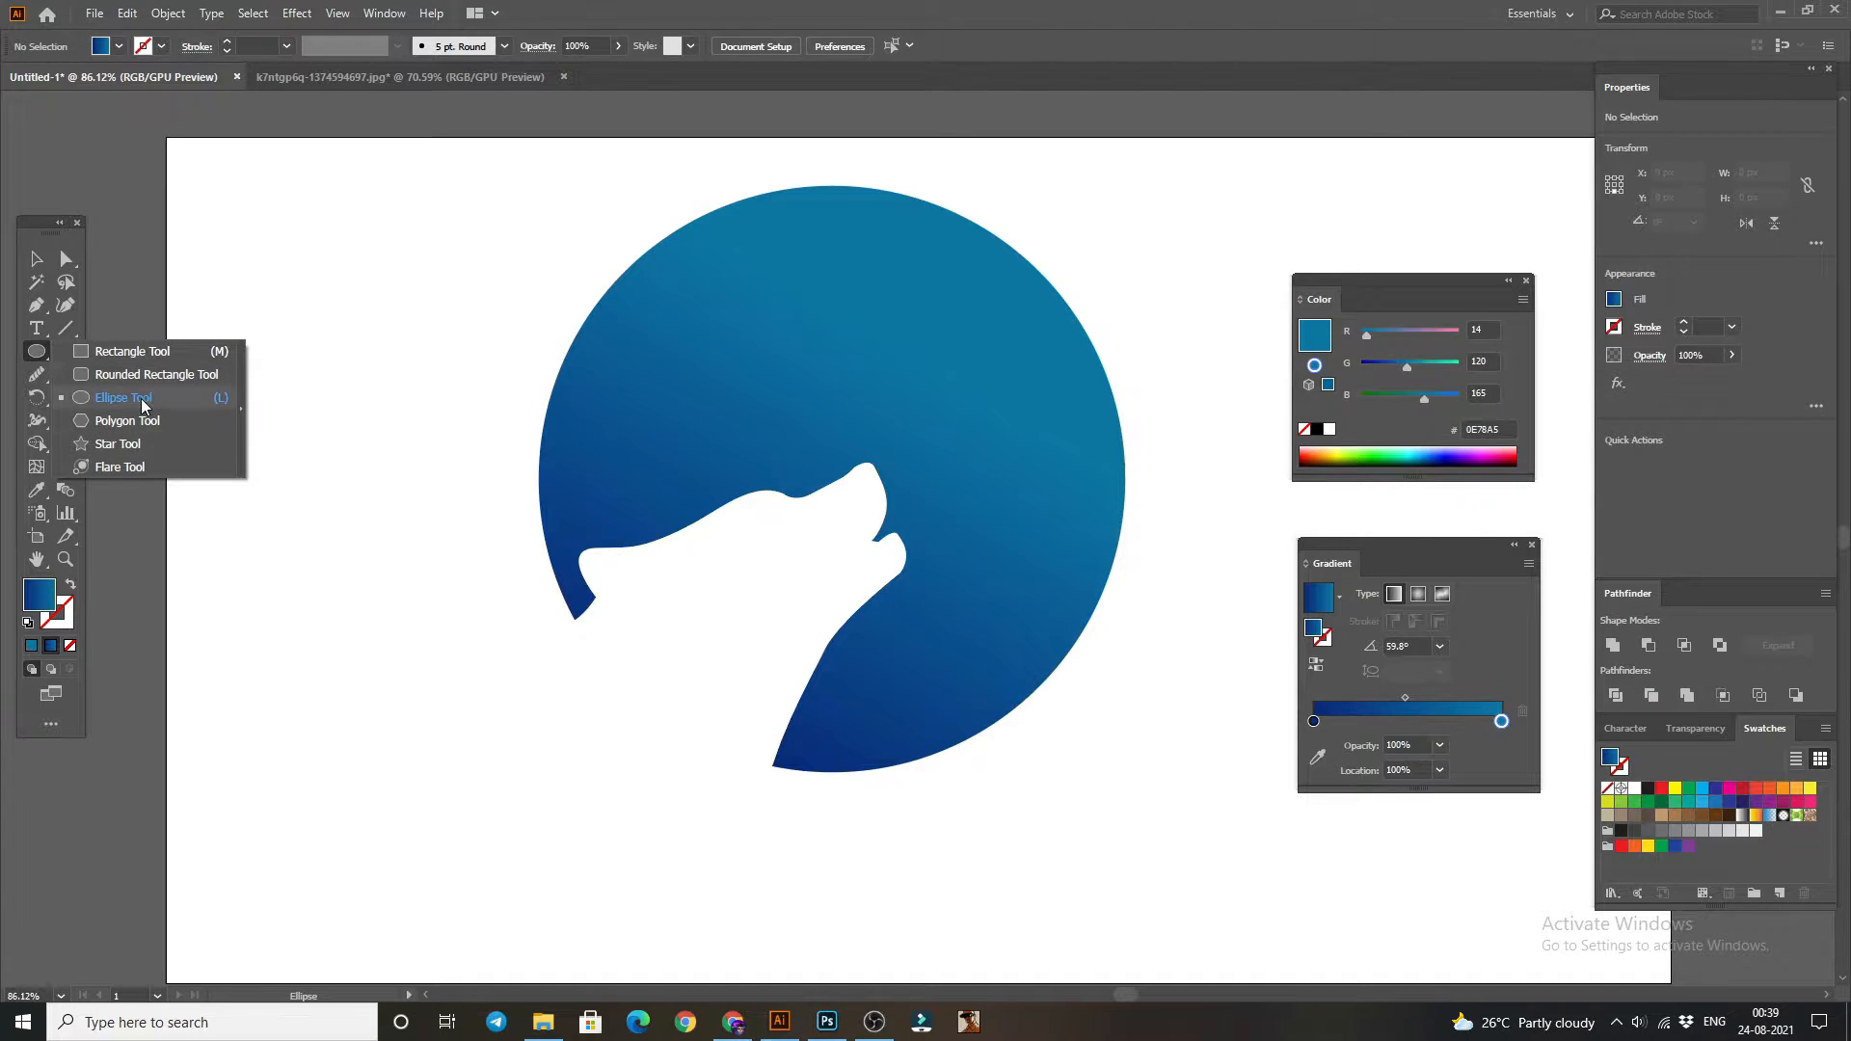
pyautogui.click(141, 399)
pyautogui.moveTo(232, 241); pyautogui.dragTo(377, 387)
pyautogui.press('v')
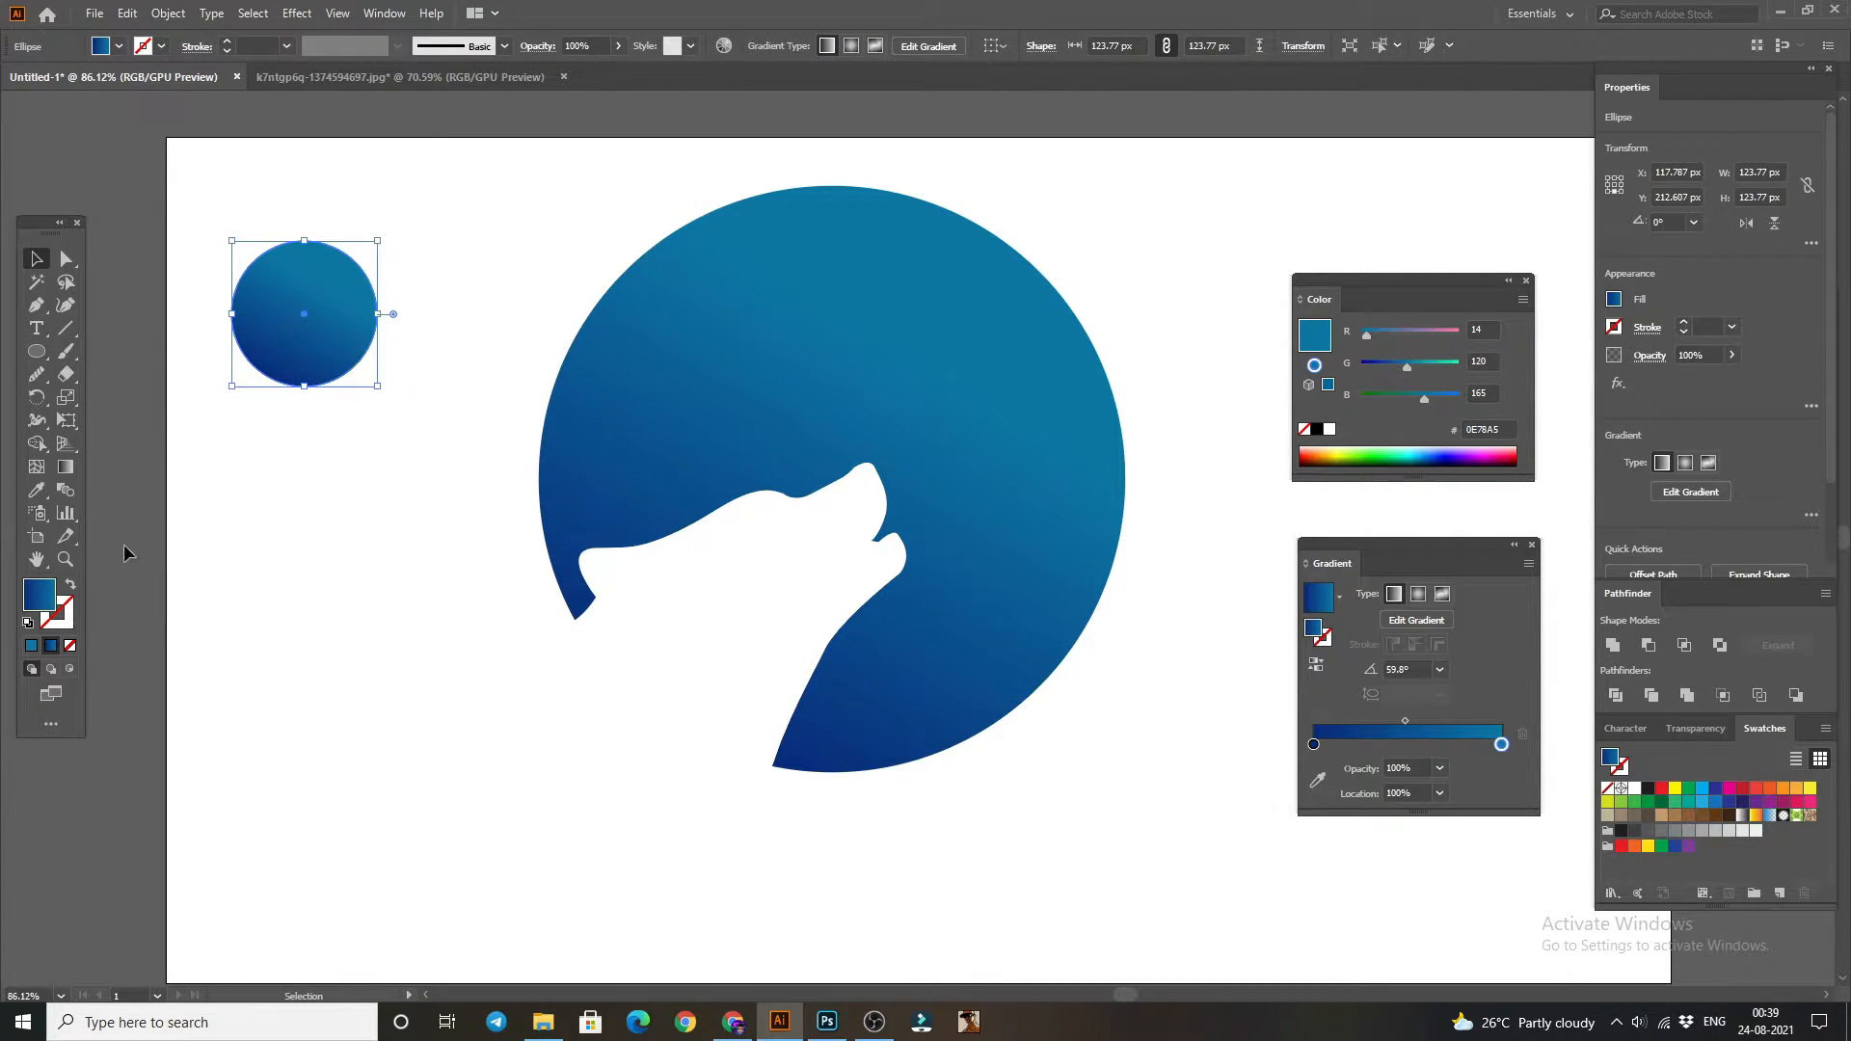
pyautogui.click(31, 646)
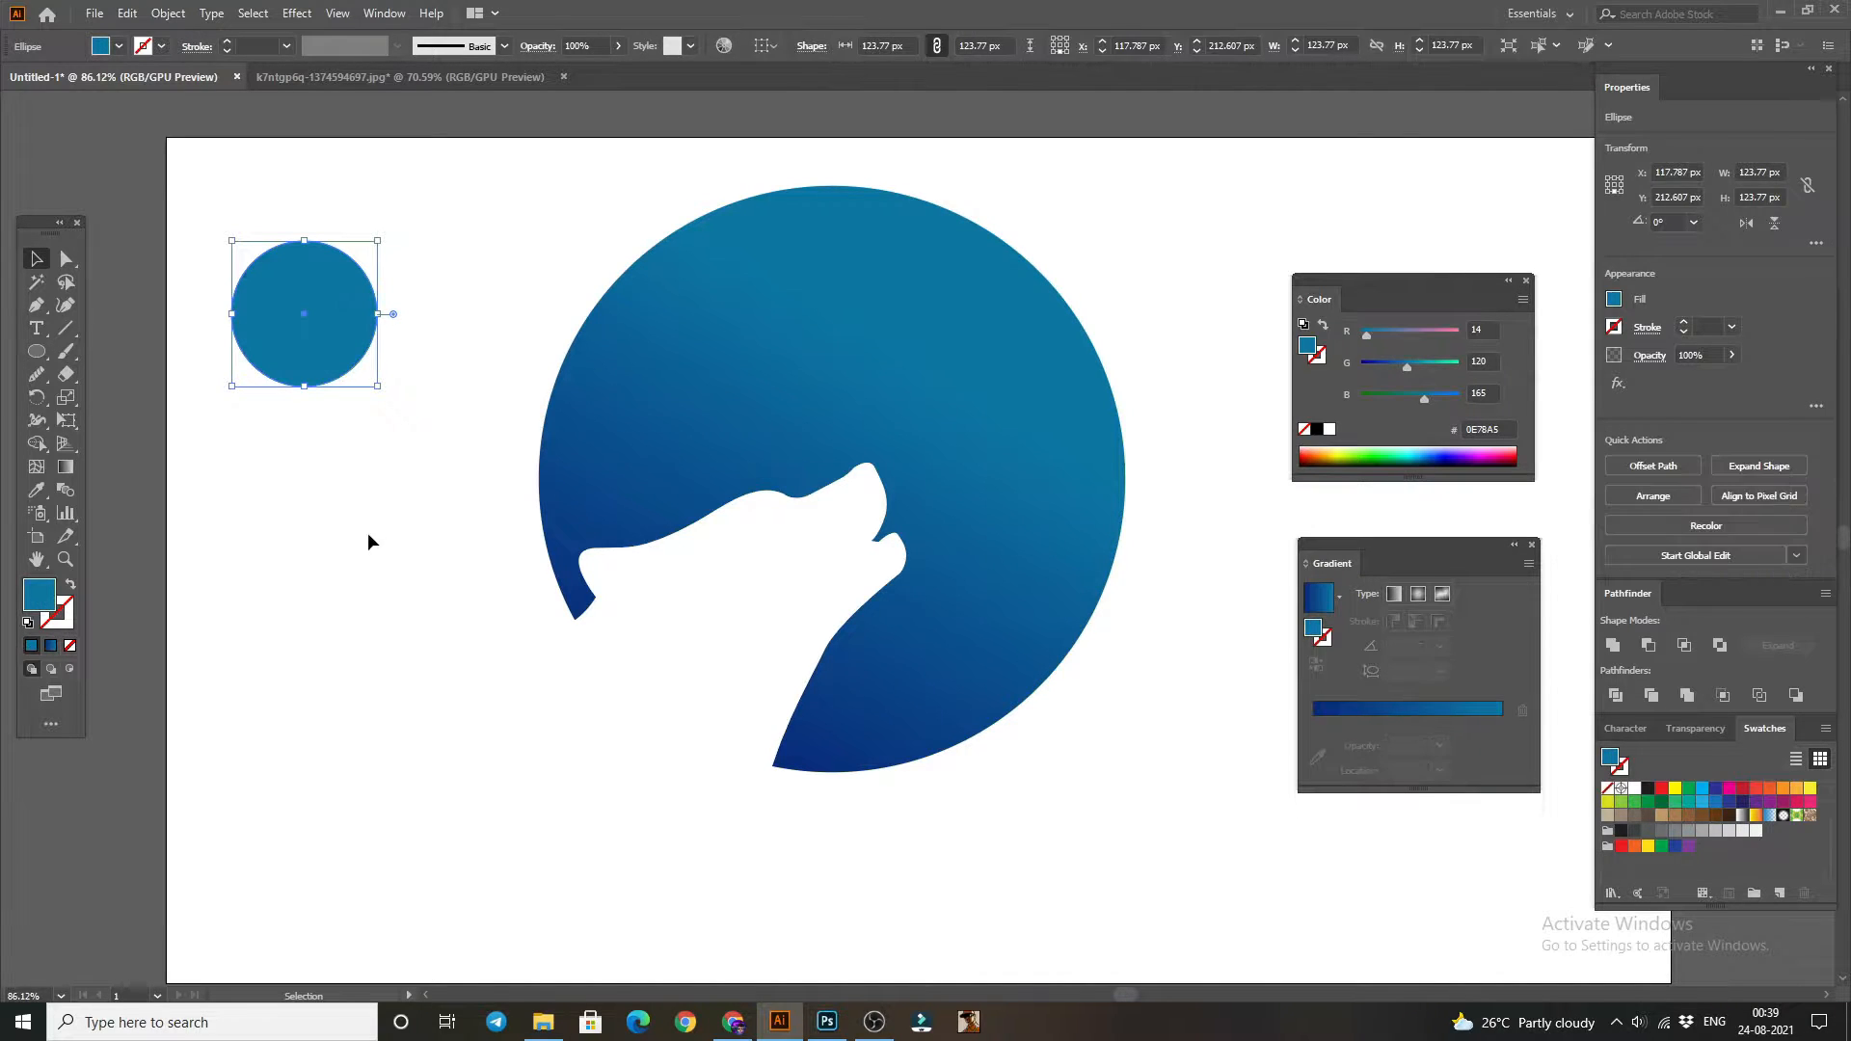
pyautogui.click(367, 532)
# - Duplicate the small circle about 24 px to the right and subtract the copy from the original to form a crescent
pyautogui.moveTo(326, 339)
pyautogui.mouseDown()
pyautogui.moveTo(379, 337)
pyautogui.moveTo(354, 346)
pyautogui.mouseUp()
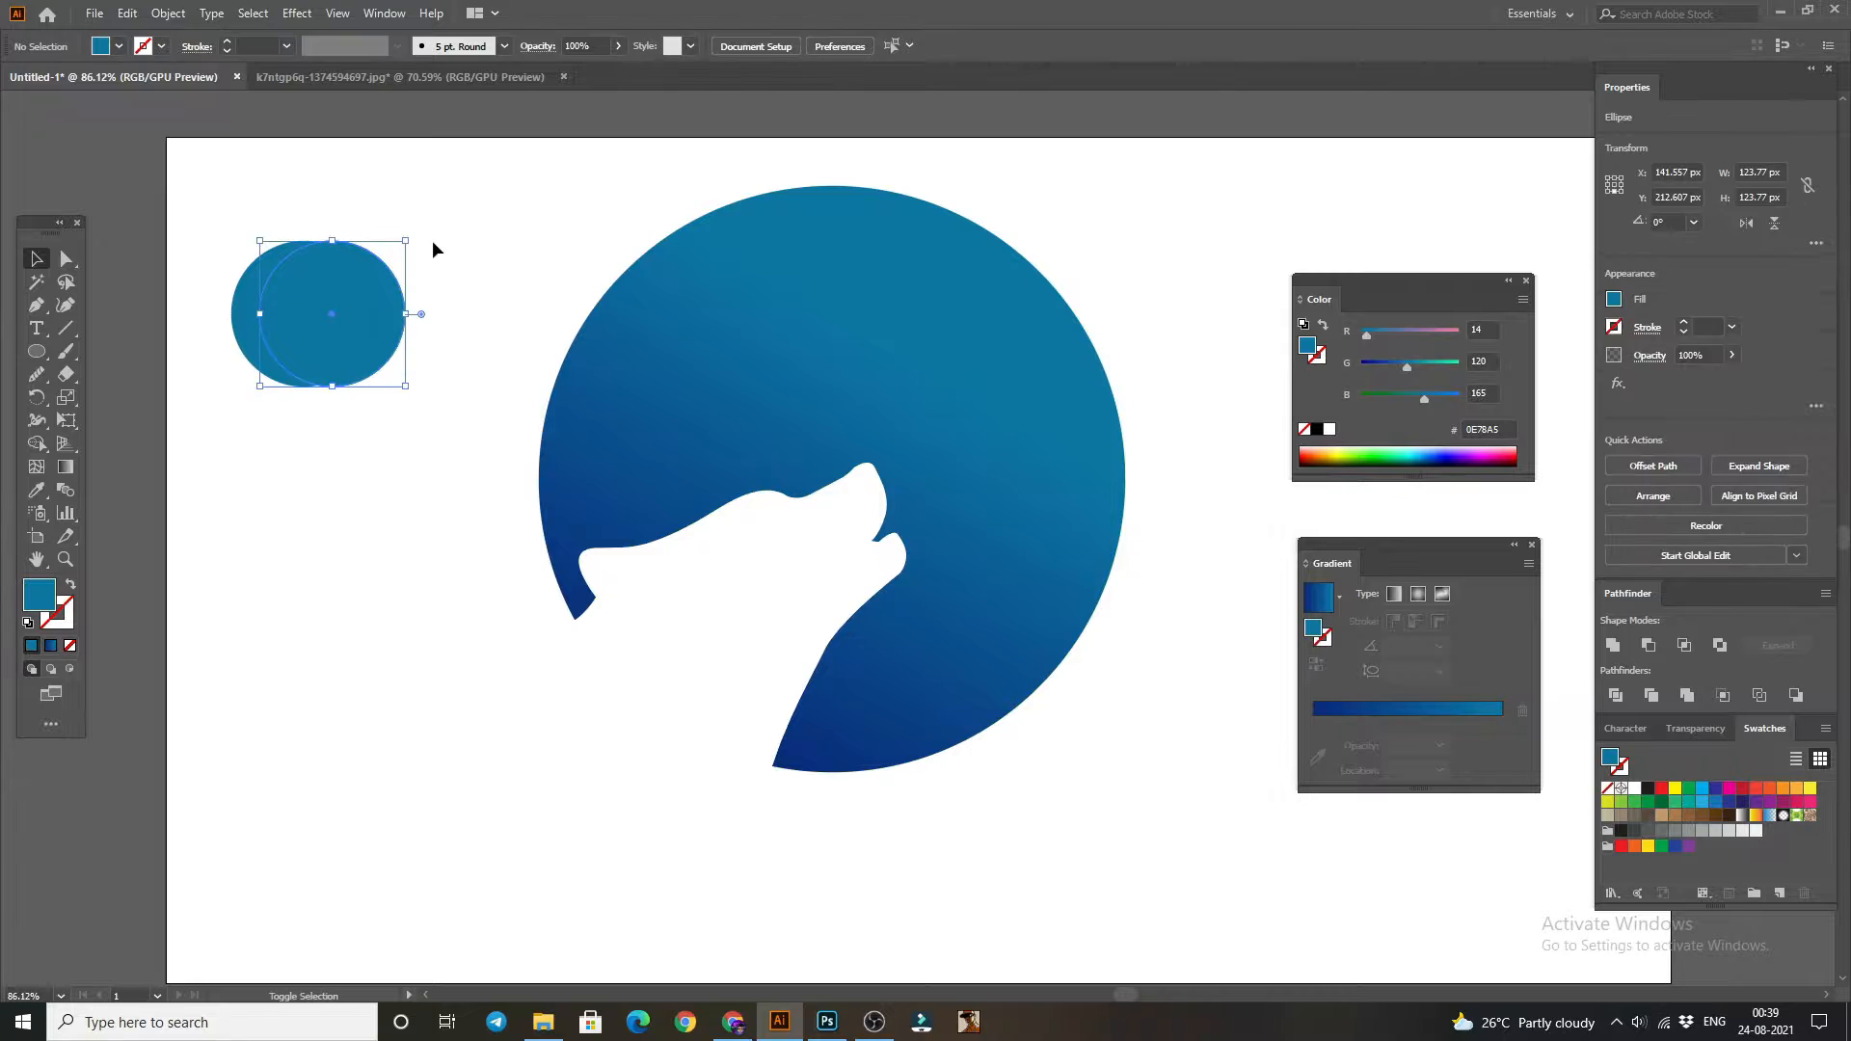
pyautogui.moveTo(208, 182); pyautogui.dragTo(380, 403)
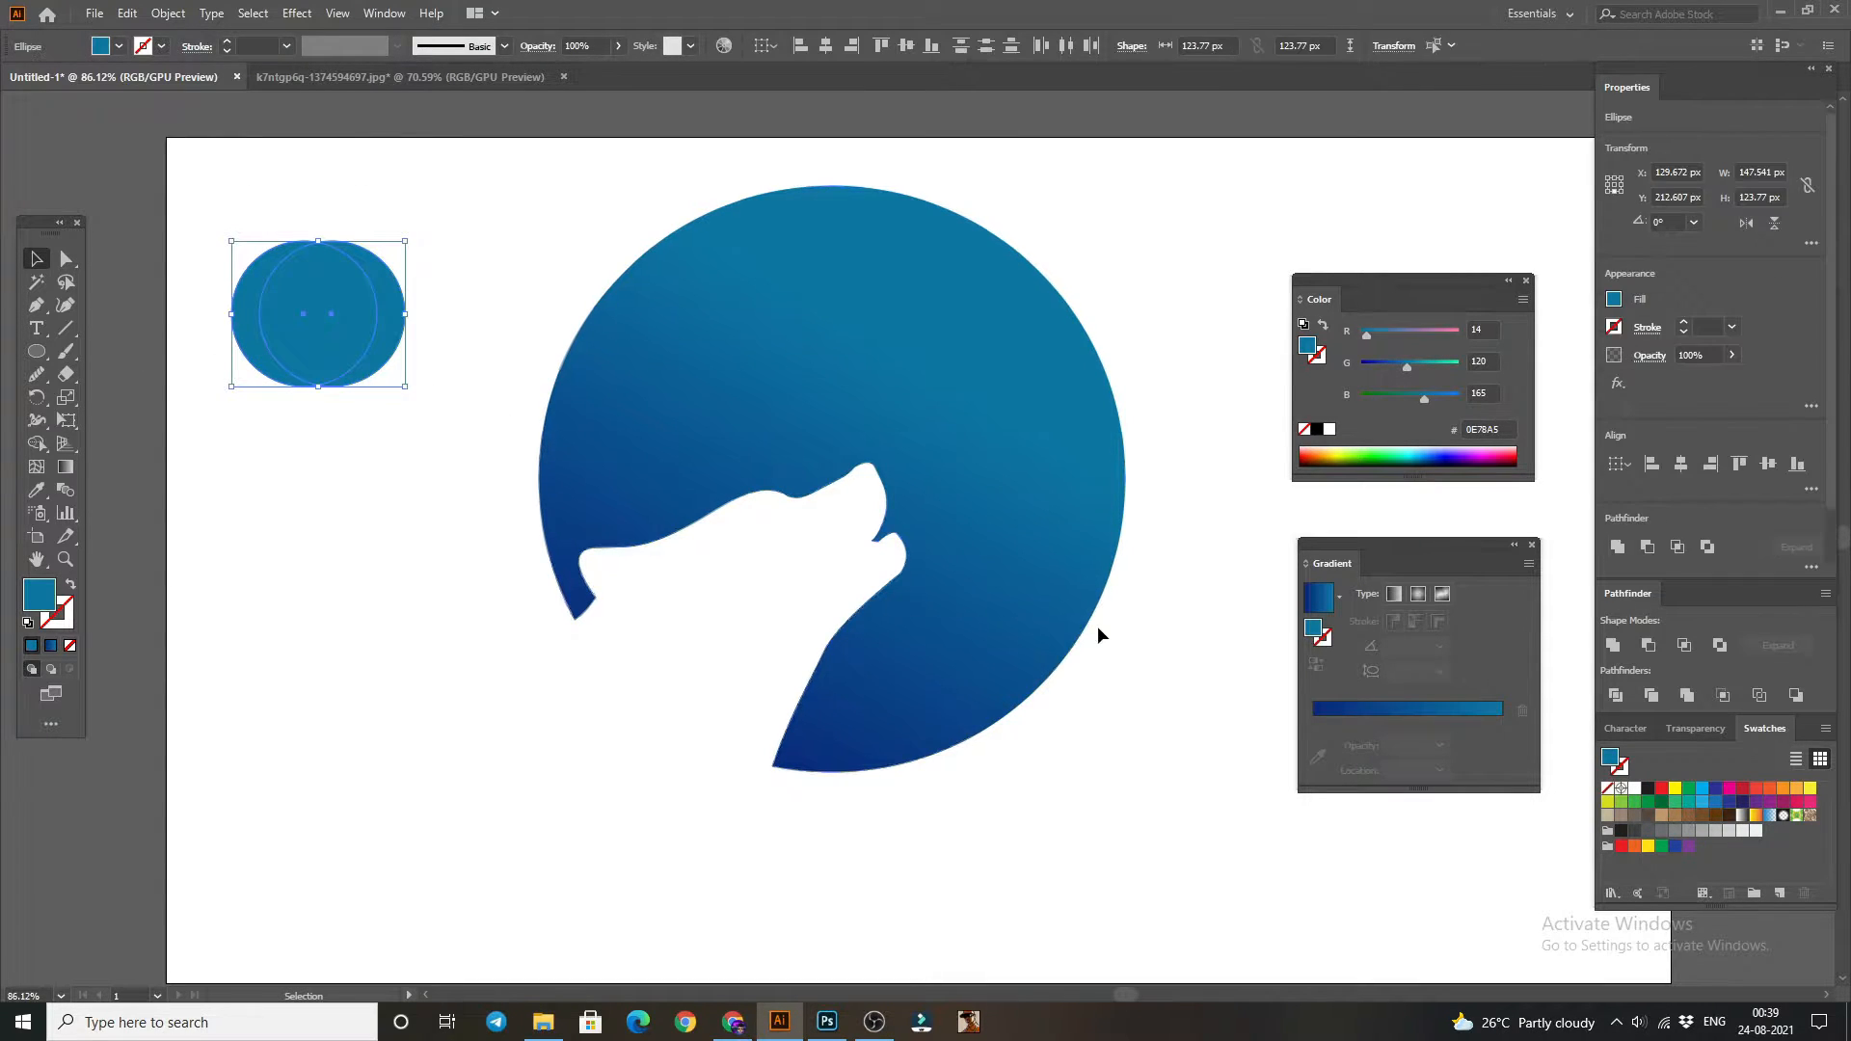
pyautogui.click(1650, 644)
pyautogui.click(376, 259)
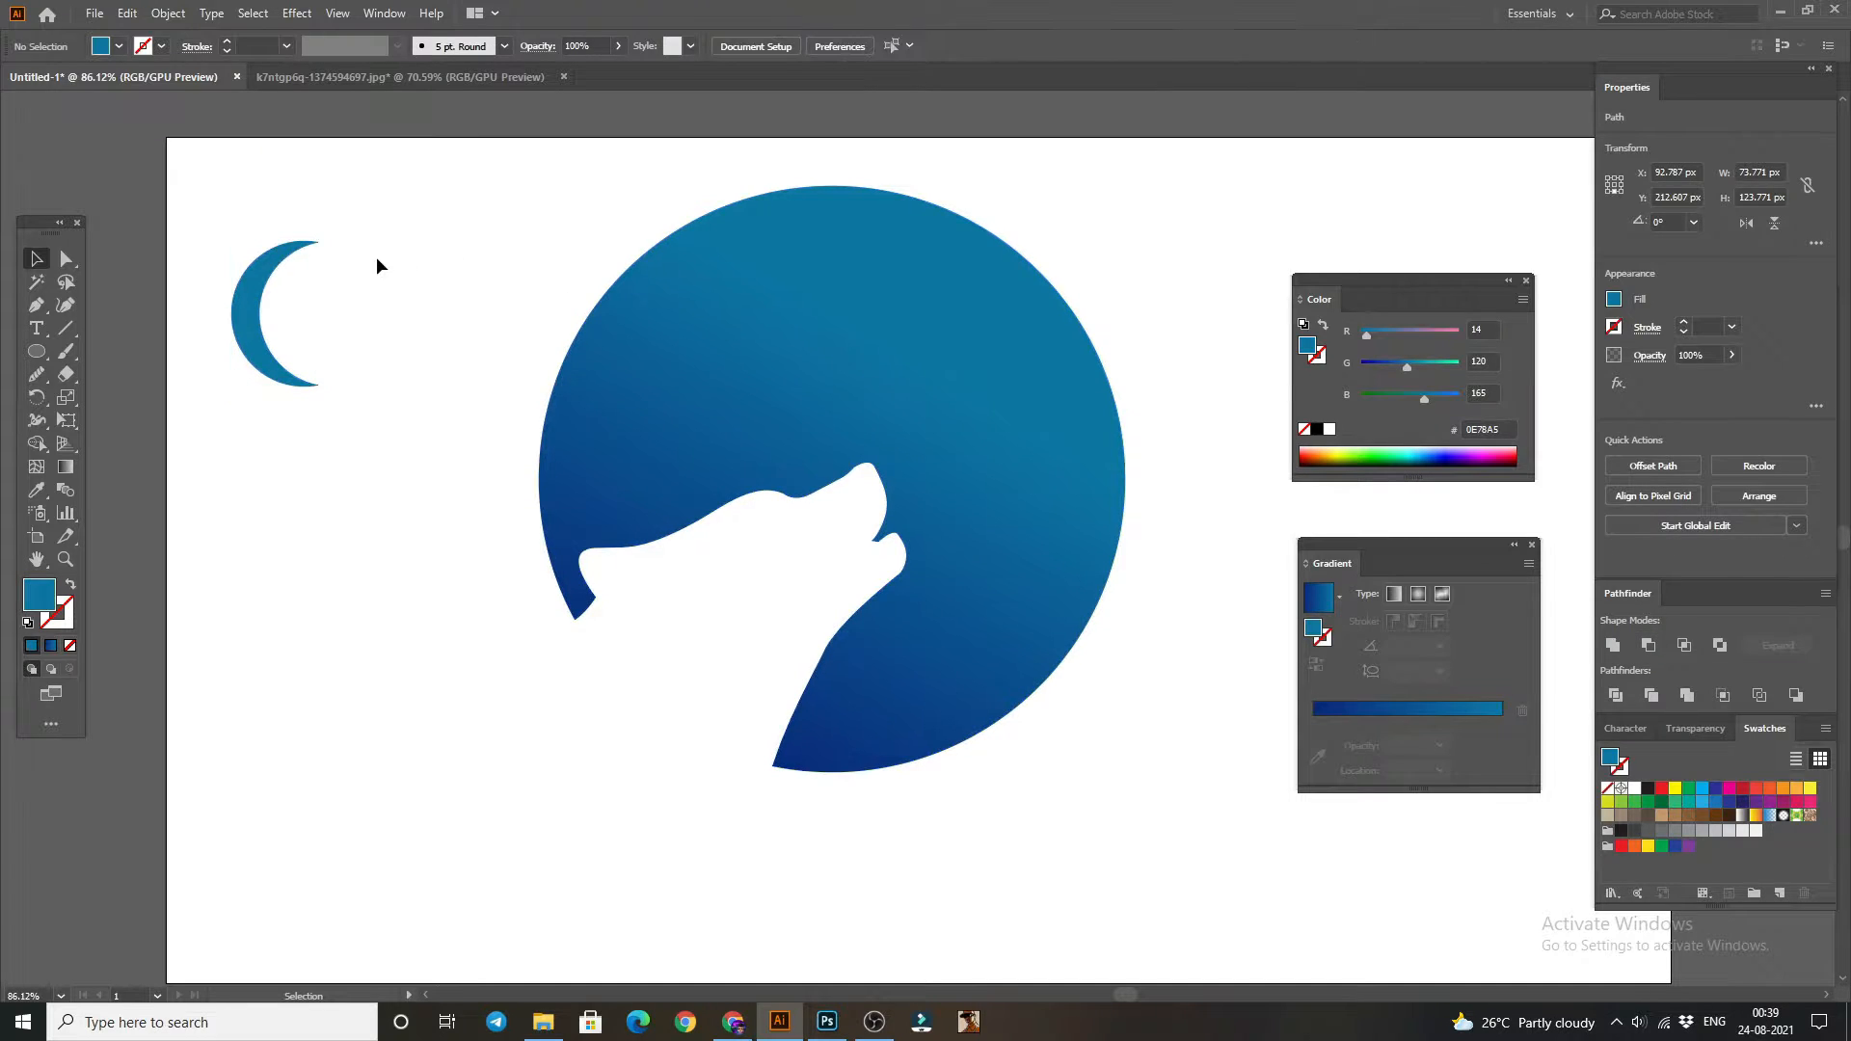
# - Fill the crescent with white FFFFFF and place it, reduced and slightly tilted, in the emblem's upper right sky
pyautogui.click(273, 282)
pyautogui.doubleClick(39, 595)
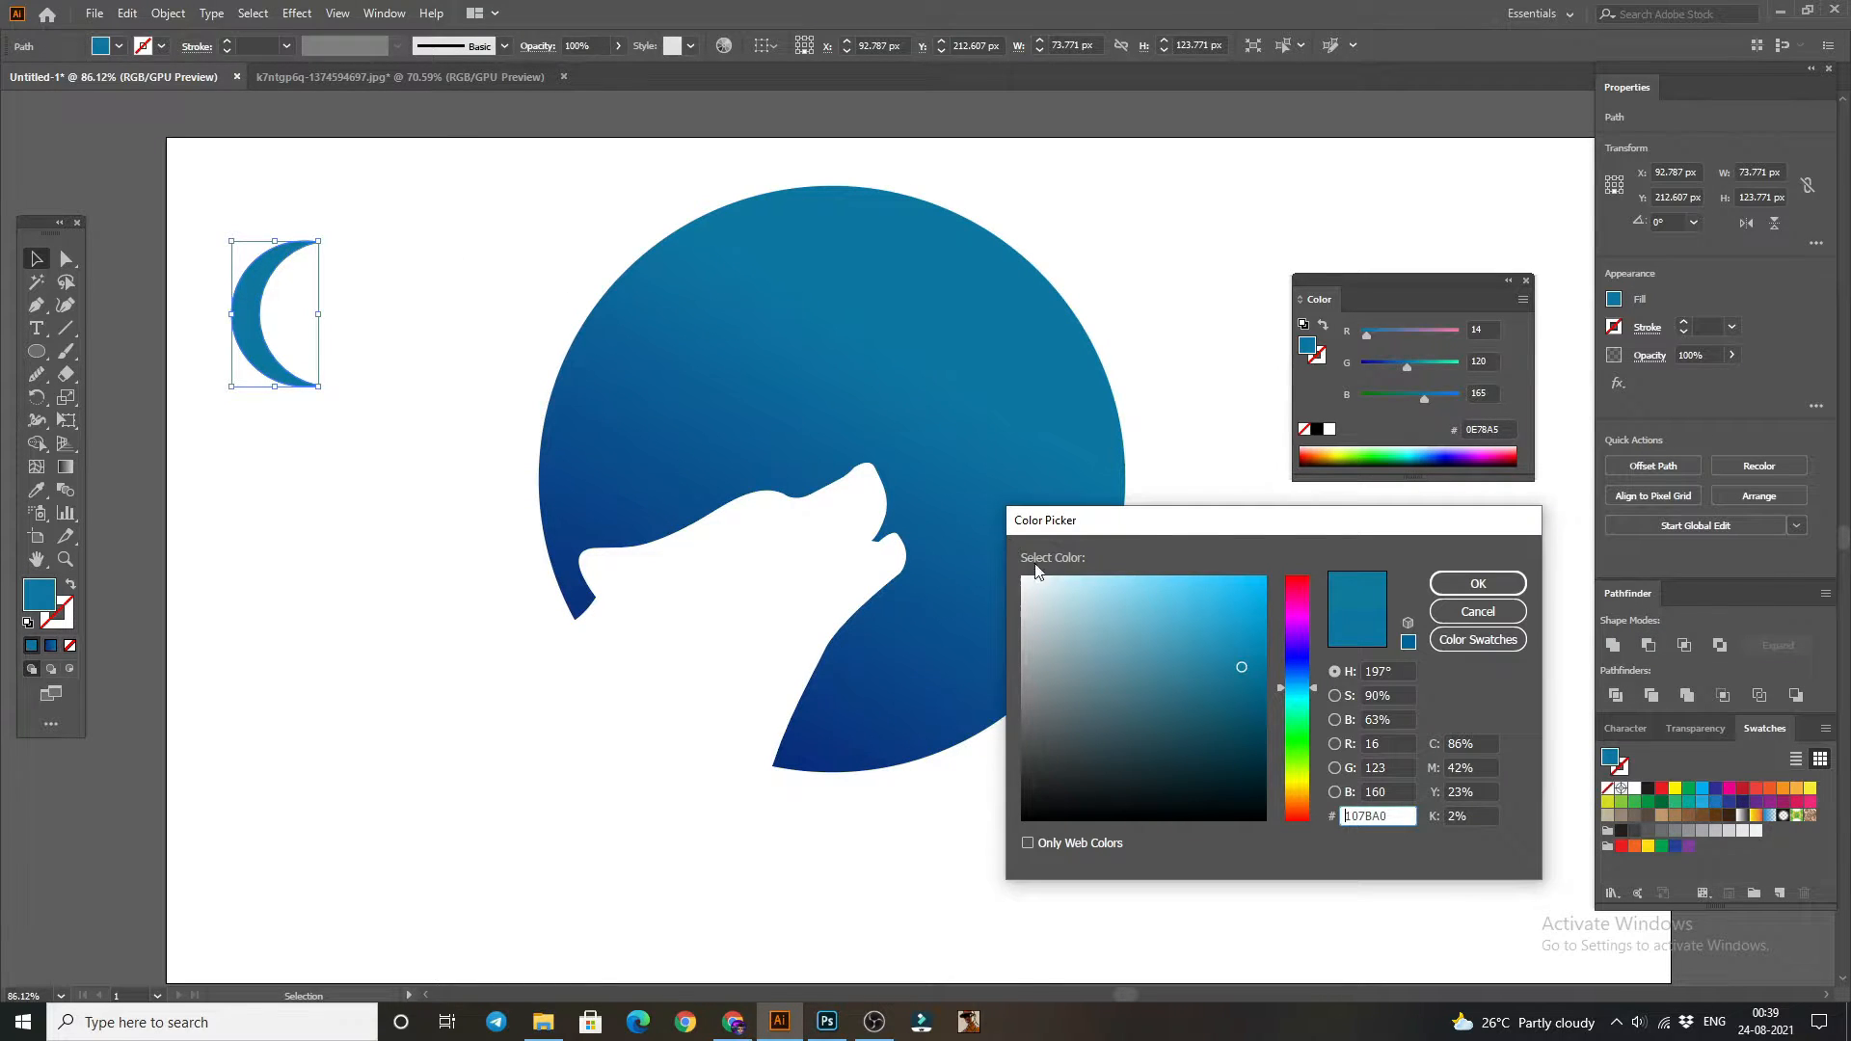
pyautogui.click(1023, 576)
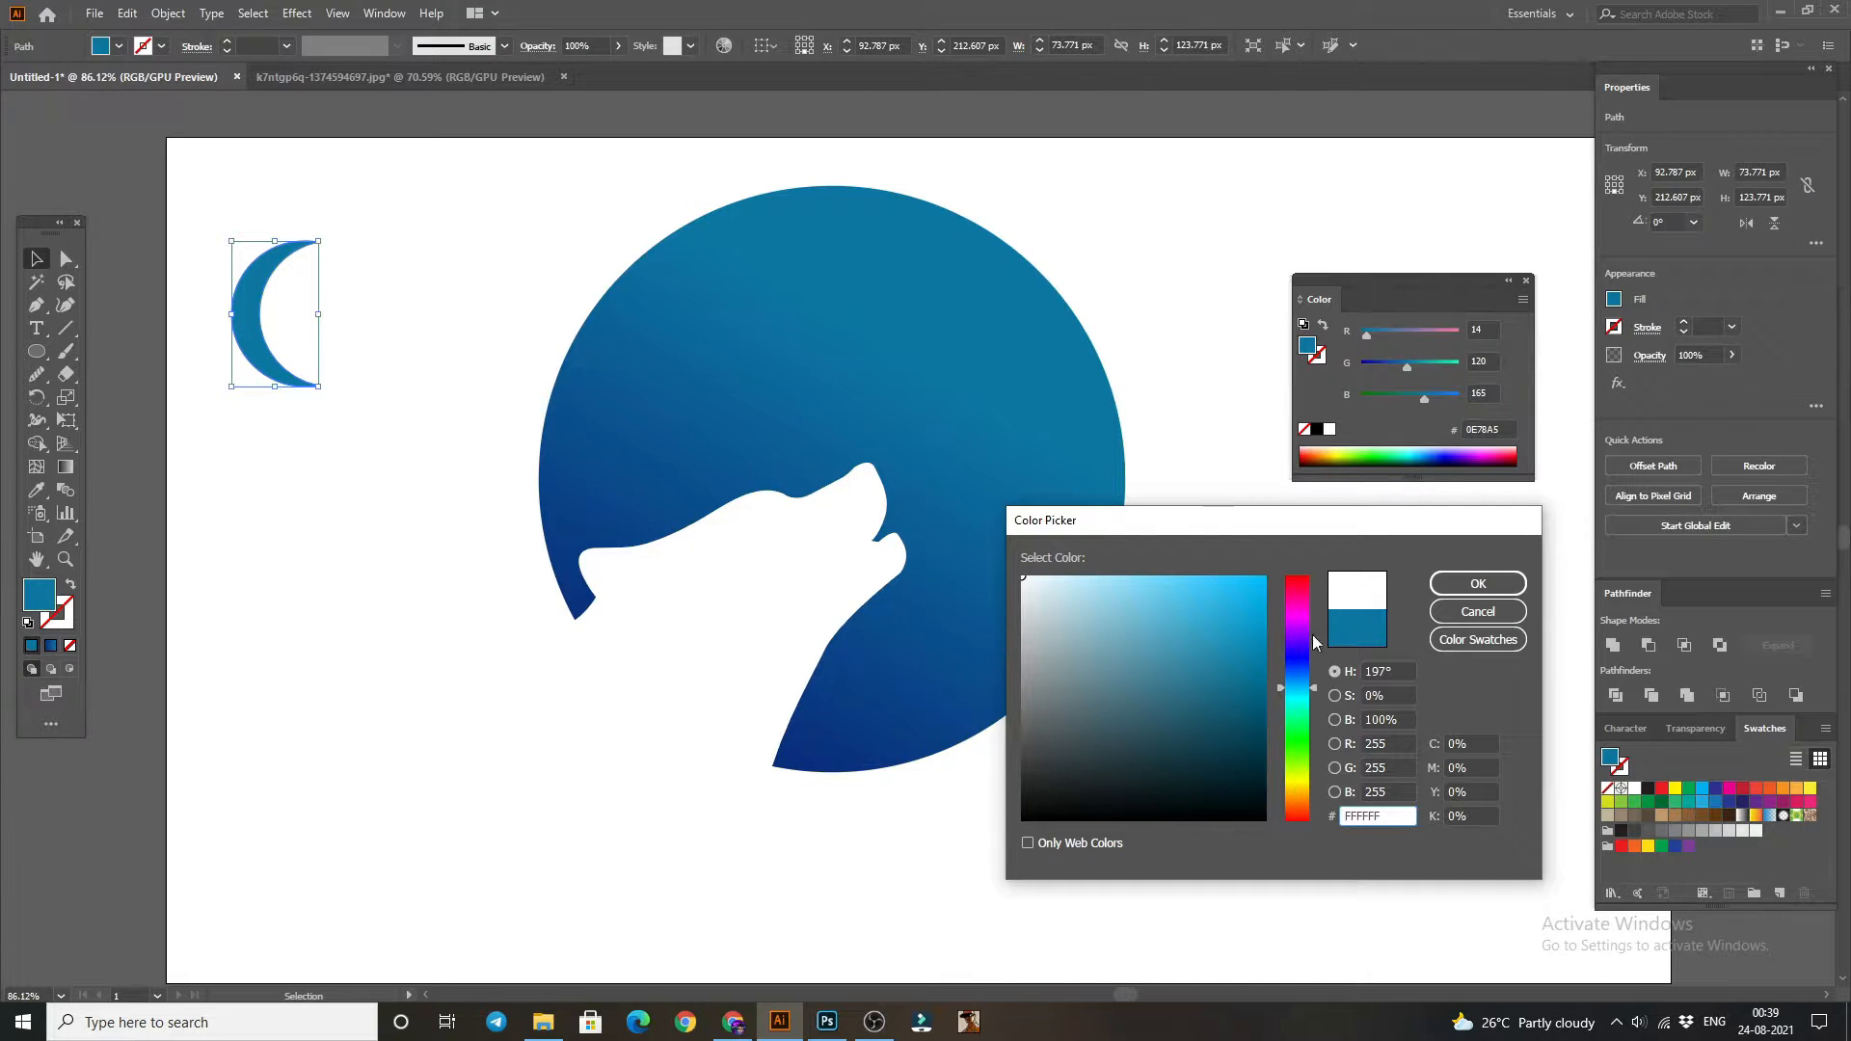
pyautogui.click(1478, 583)
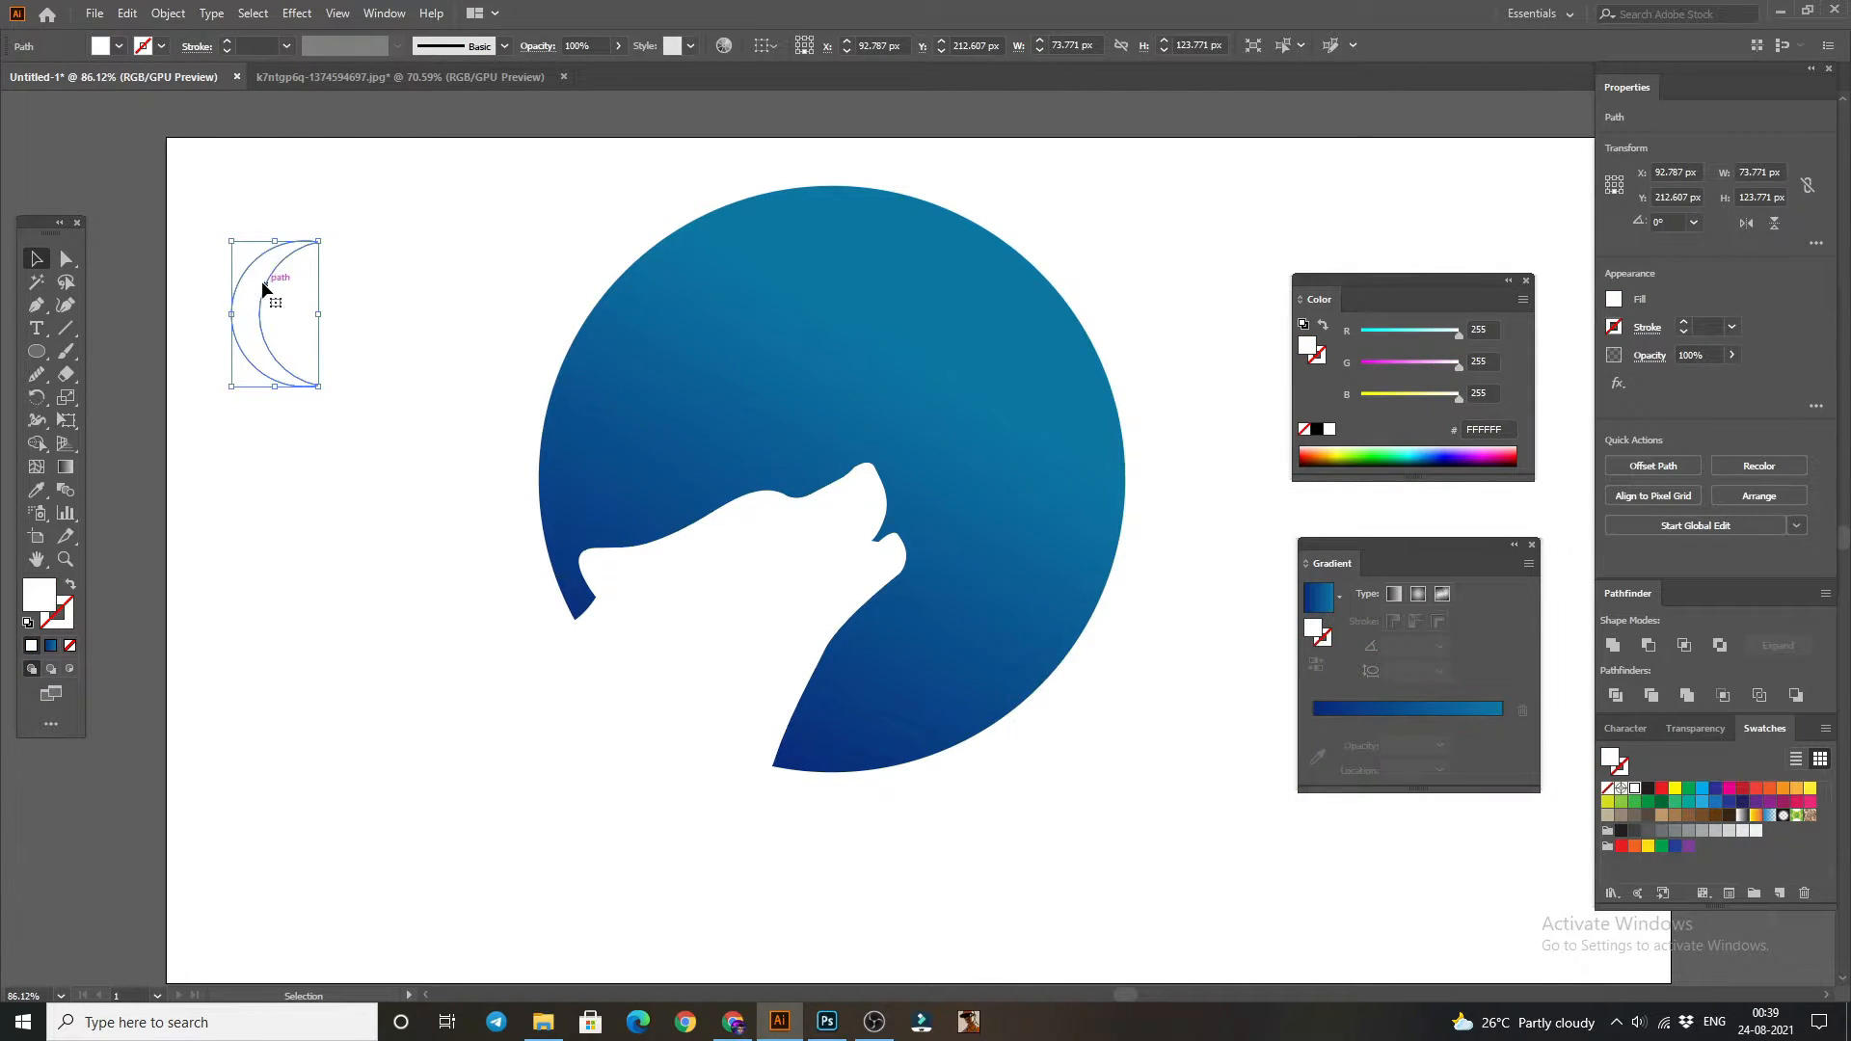
pyautogui.moveTo(263, 289); pyautogui.dragTo(1032, 280)
pyautogui.click(1136, 189)
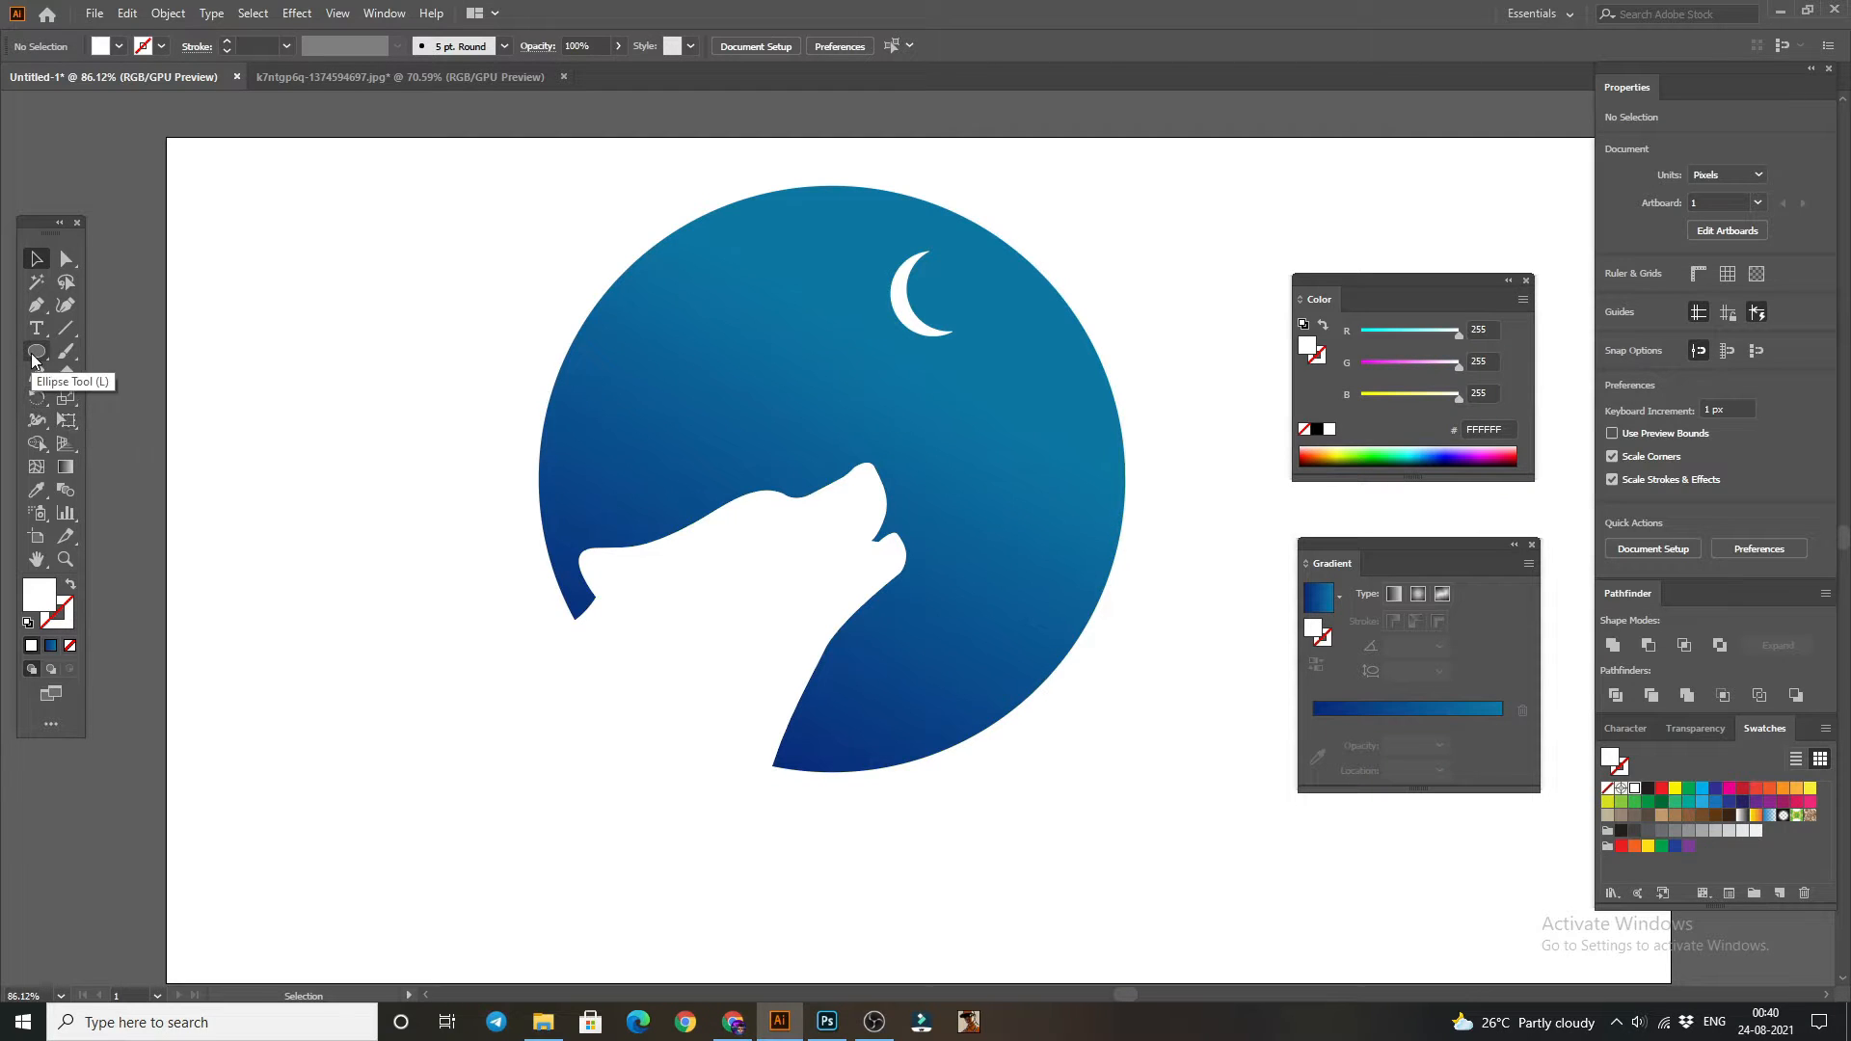
# - Draw a tiny white five-pointed star and scatter copies across the emblem's sky for seven stars around the wolf
pyautogui.moveTo(37, 352); pyautogui.dragTo(119, 444)
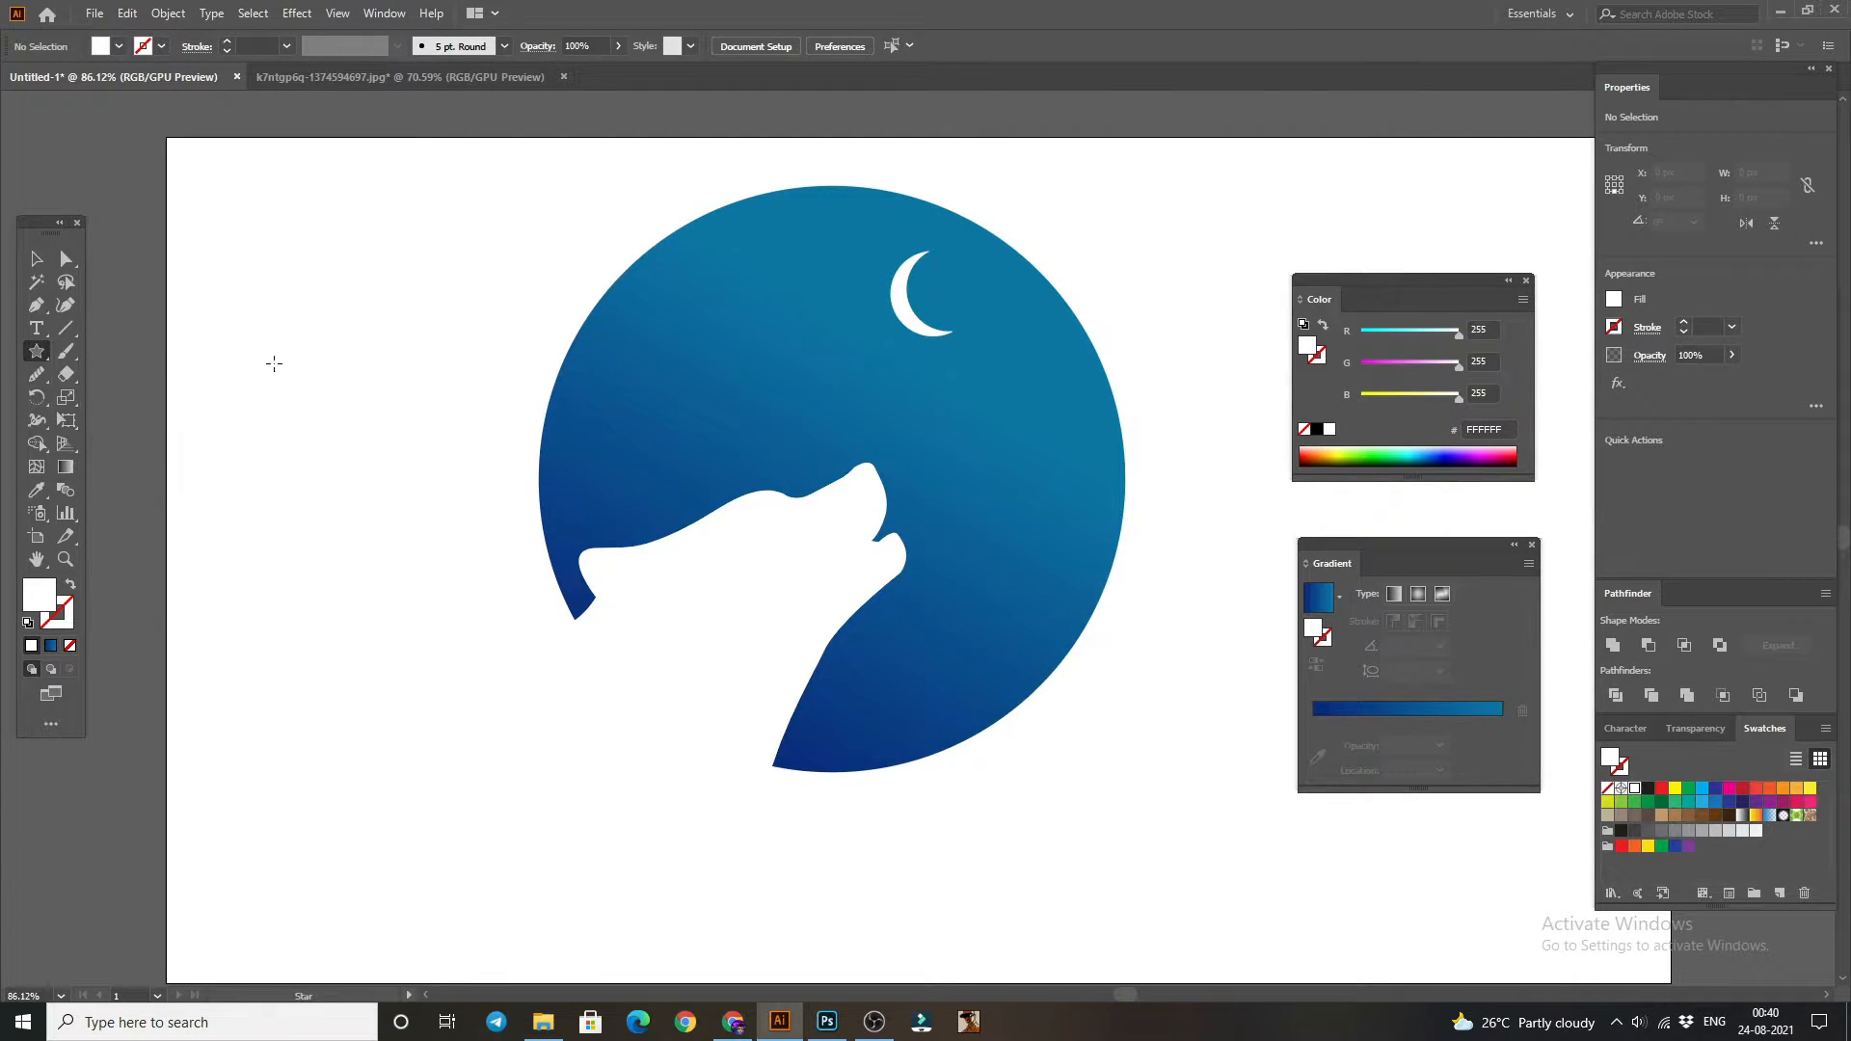
pyautogui.moveTo(271, 350); pyautogui.dragTo(1066, 547)
pyautogui.click(37, 258)
pyautogui.click(476, 279)
# - Shrink the stars right of the muzzle and above the wolf's head to about 7 px, and enlarge the star below the moon
pyautogui.click(1015, 471)
pyautogui.click(1008, 468)
pyautogui.moveTo(1015, 475); pyautogui.dragTo(1013, 473)
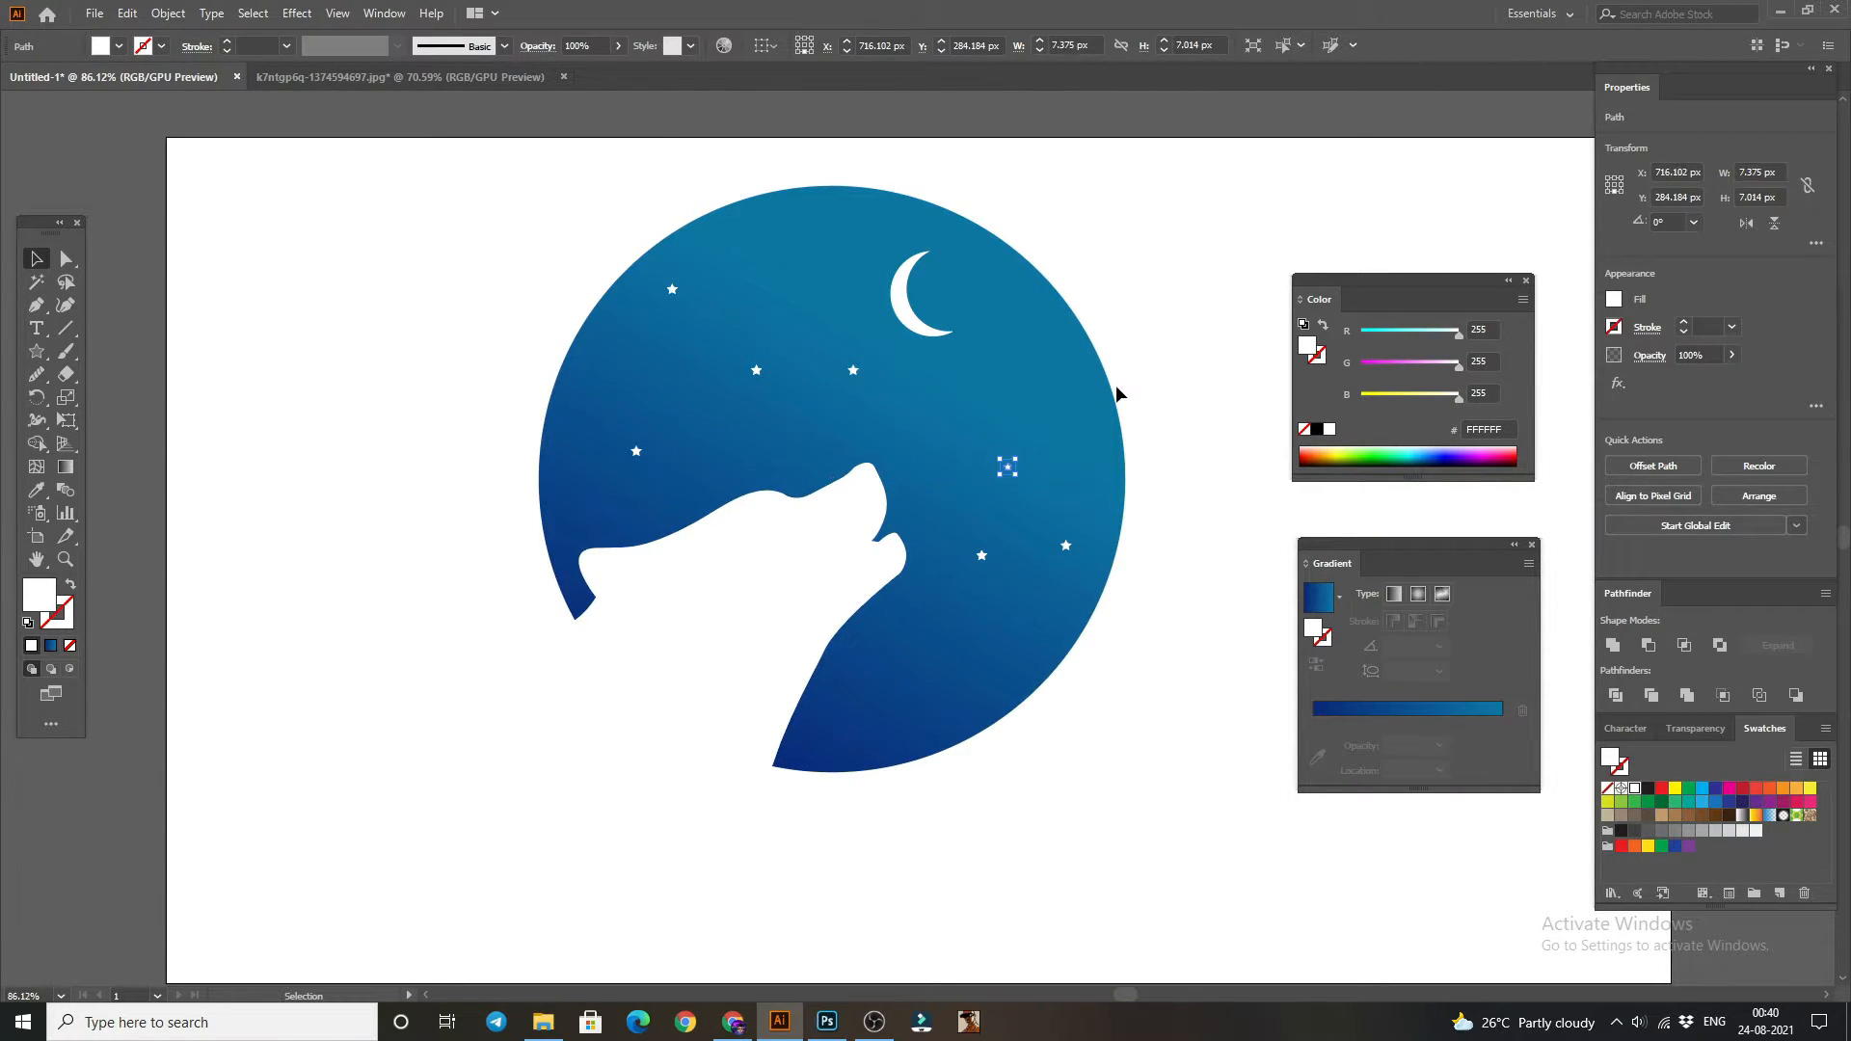
pyautogui.click(1115, 388)
pyautogui.click(853, 370)
pyautogui.moveTo(859, 377); pyautogui.dragTo(761, 374)
pyautogui.click(757, 370)
pyautogui.click(500, 298)
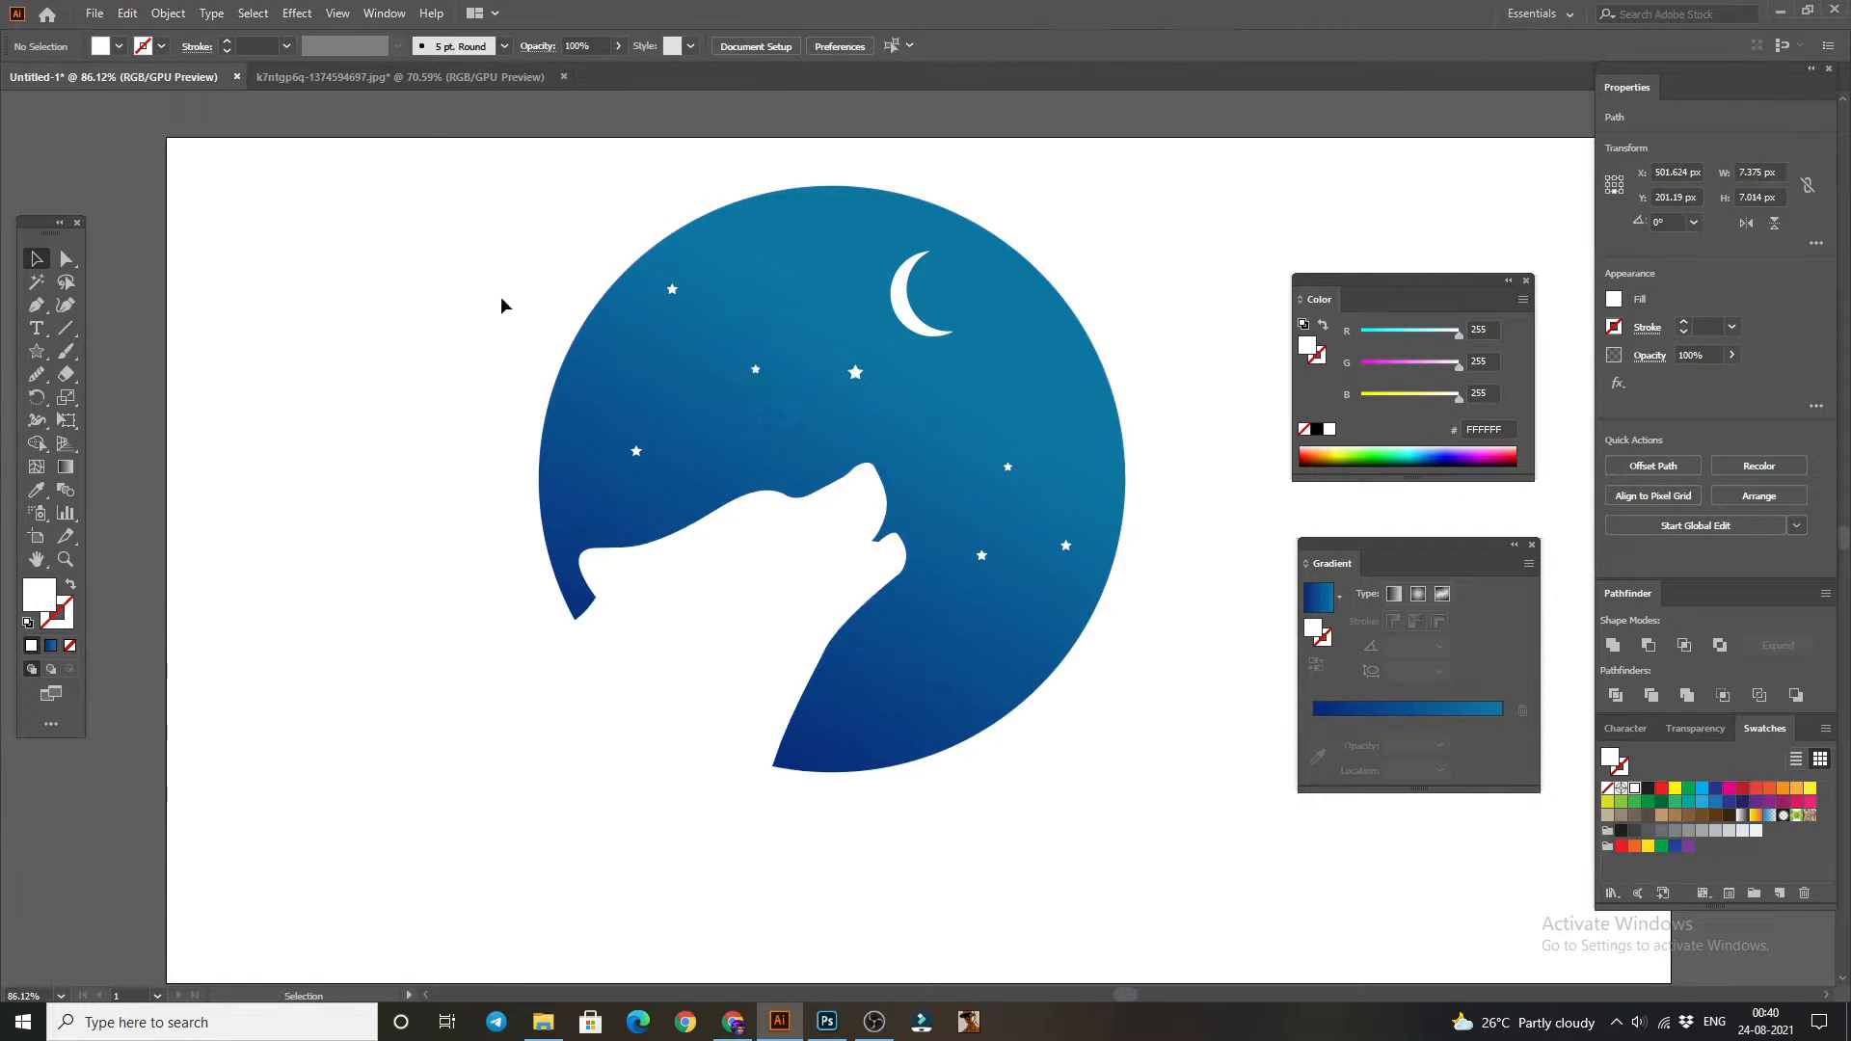
# - Enlarge the upper-left star slightly and the star above the wolf's back to about 11 px wide
pyautogui.click(673, 289)
pyautogui.moveTo(676, 293); pyautogui.dragTo(686, 315)
pyautogui.click(495, 302)
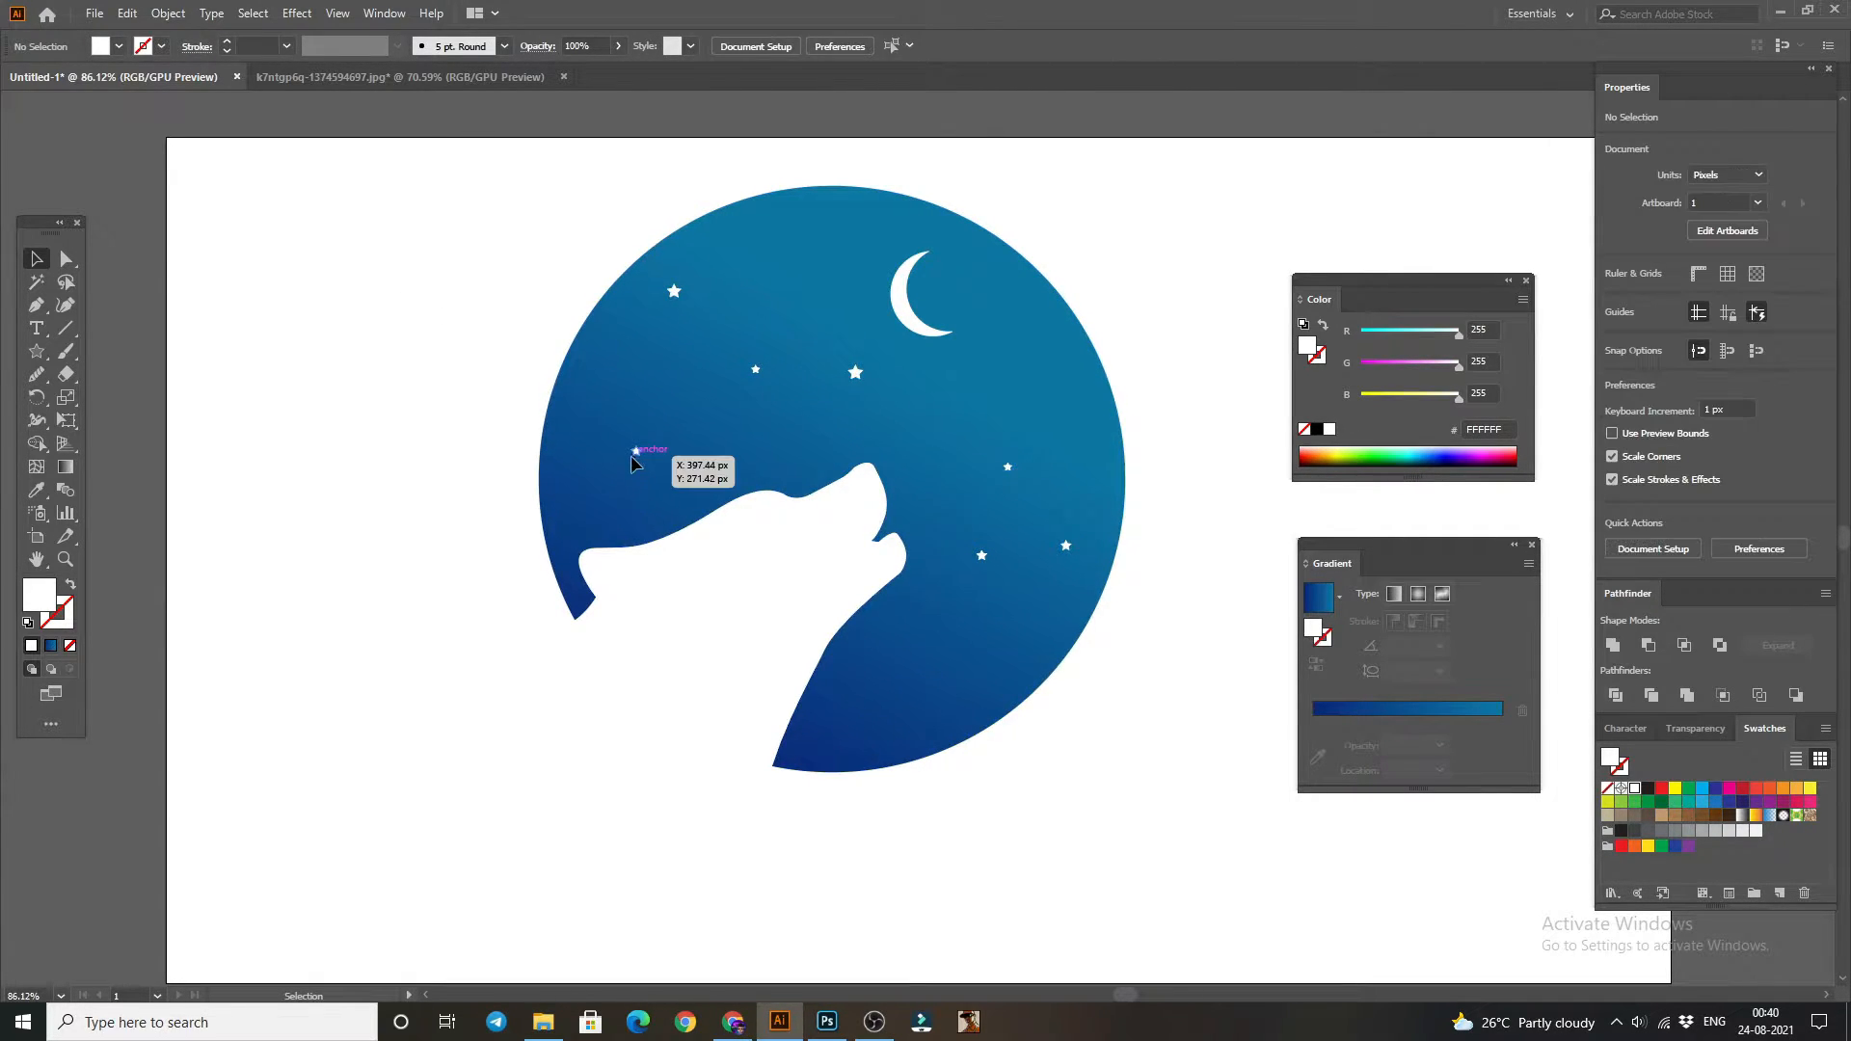
pyautogui.click(633, 452)
pyautogui.moveTo(646, 463); pyautogui.dragTo(649, 464)
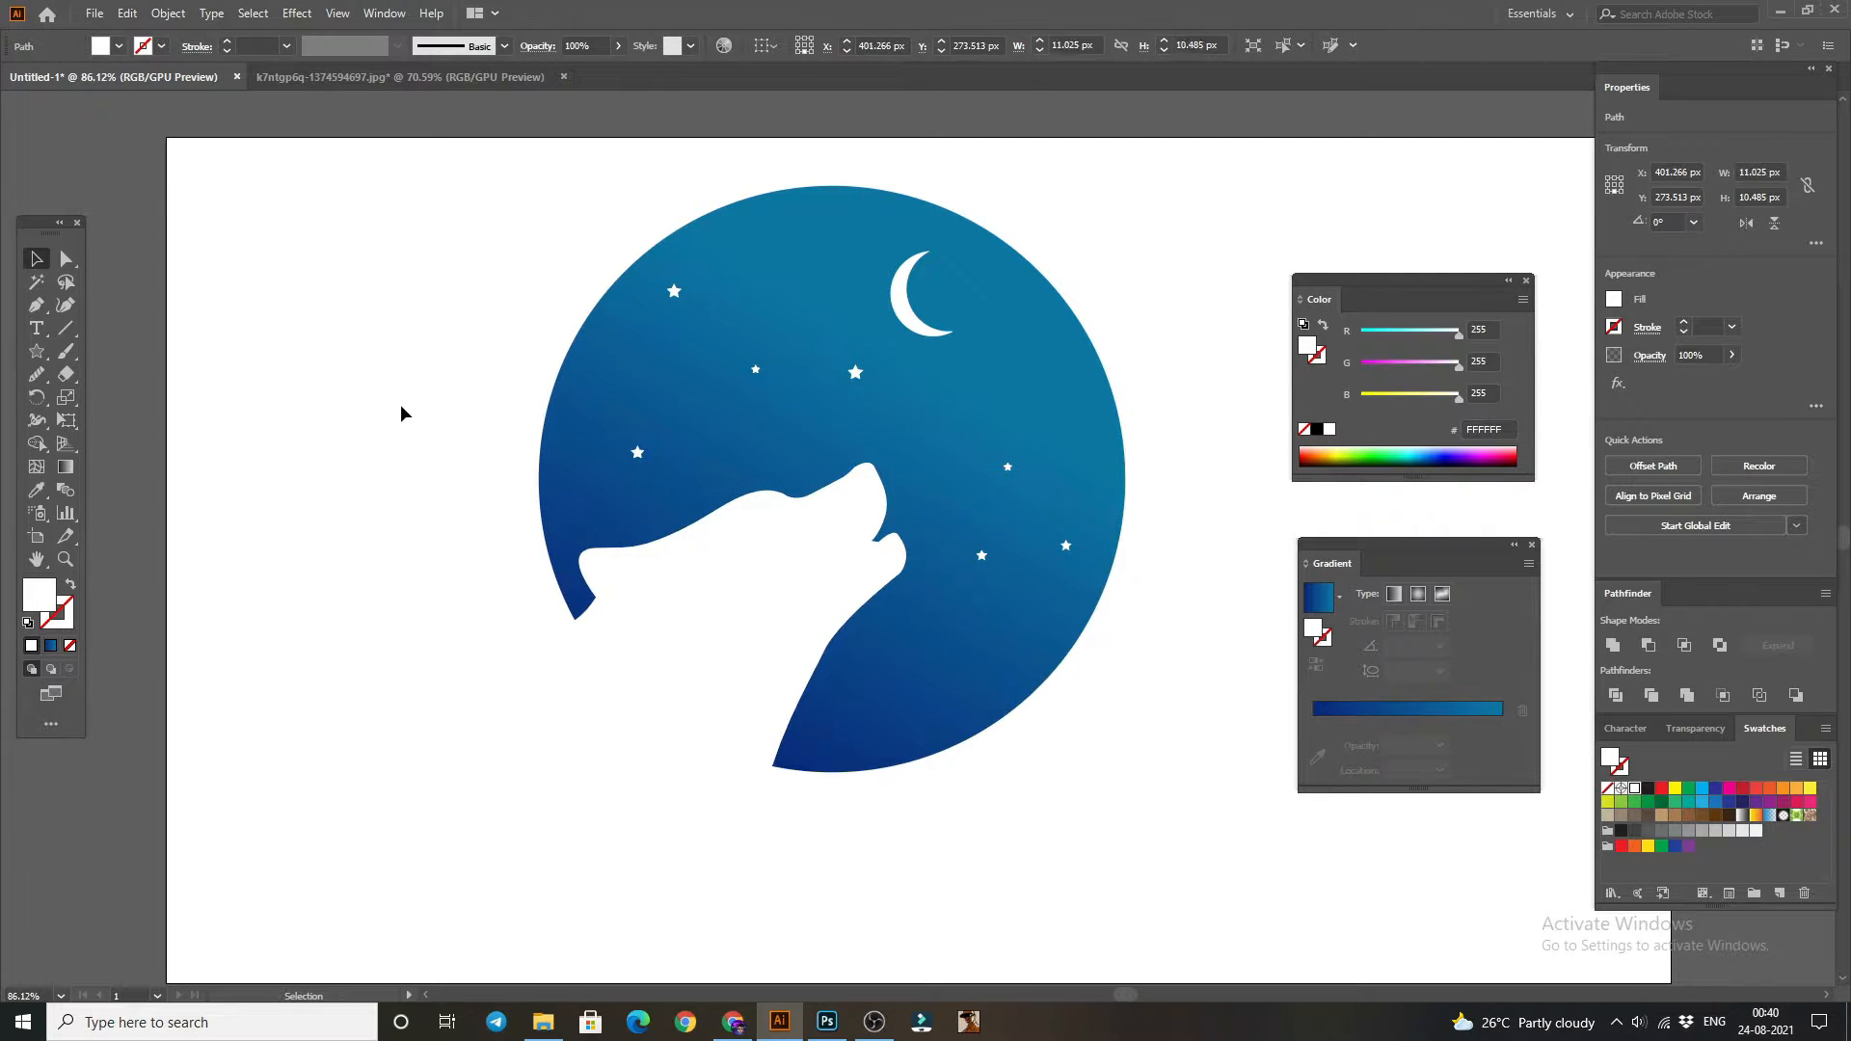
pyautogui.click(401, 402)
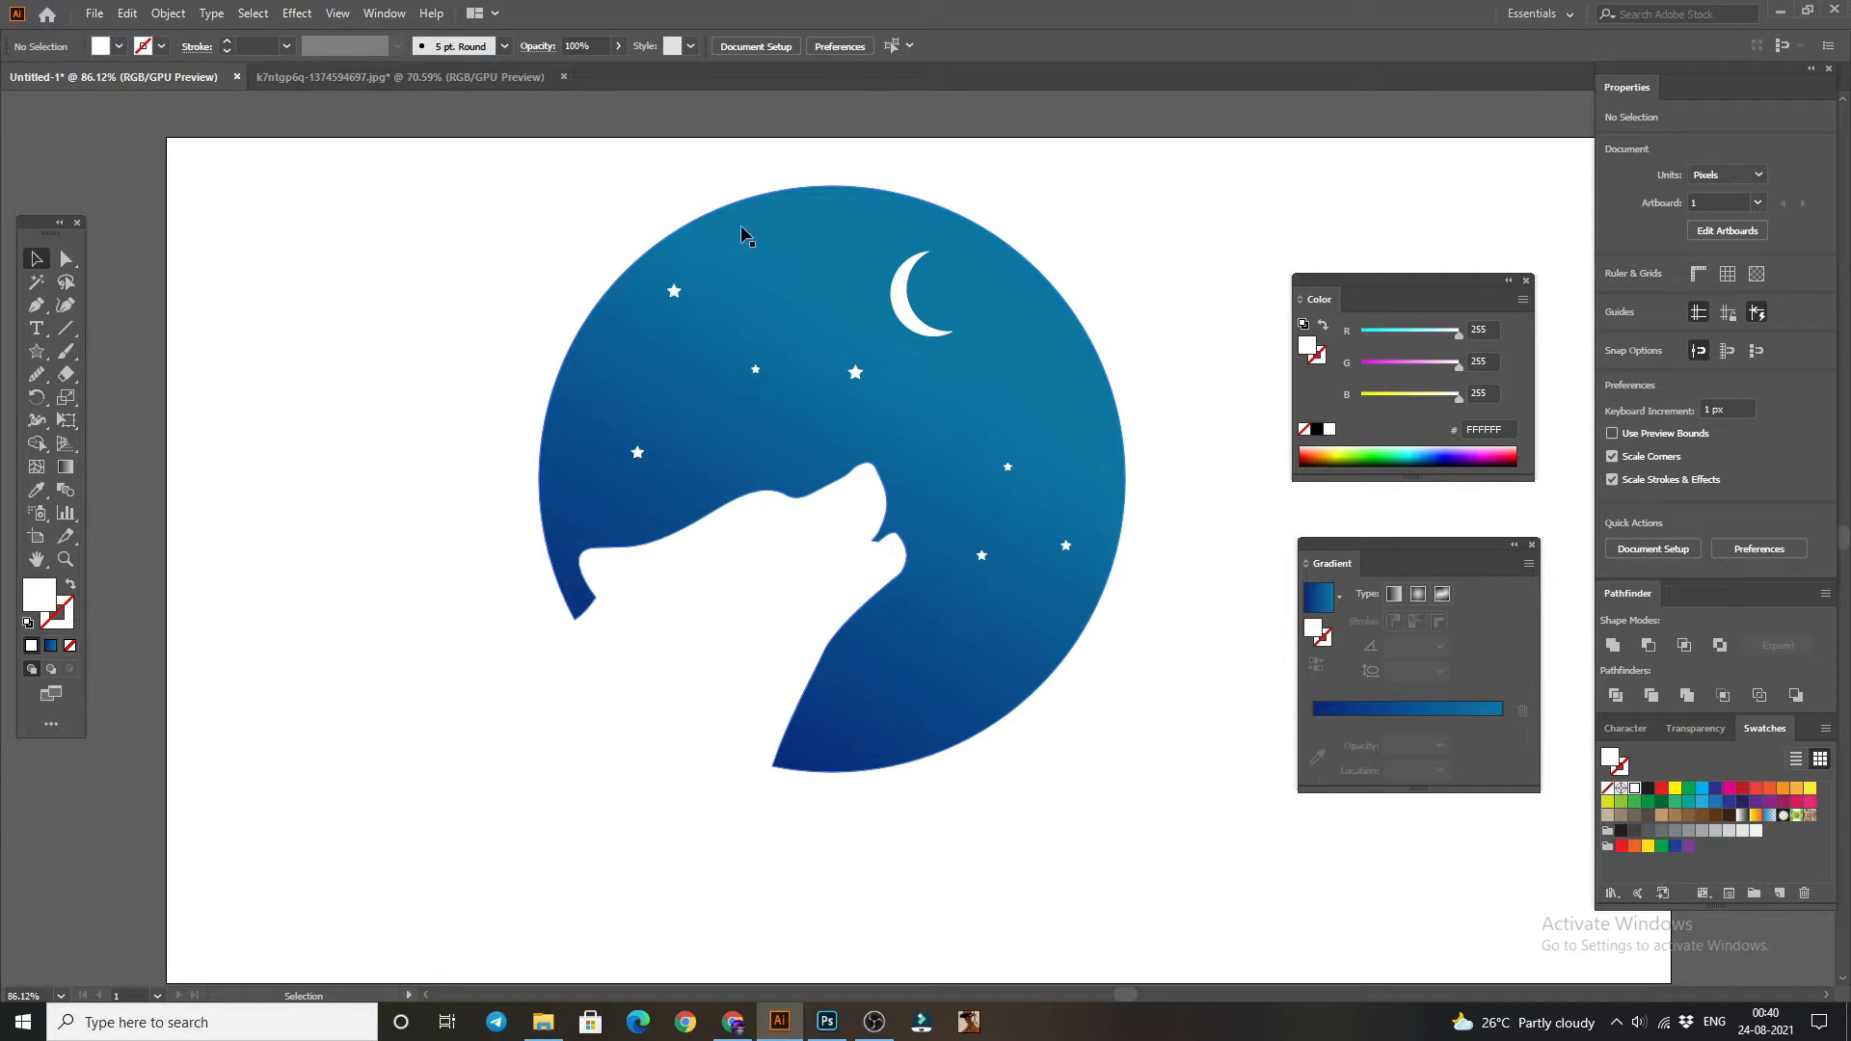
# - Draw a Pen path curving from the wolf's lower jaw down inside the neck, ending just inside the emblem's blue area
pyautogui.click(37, 305)
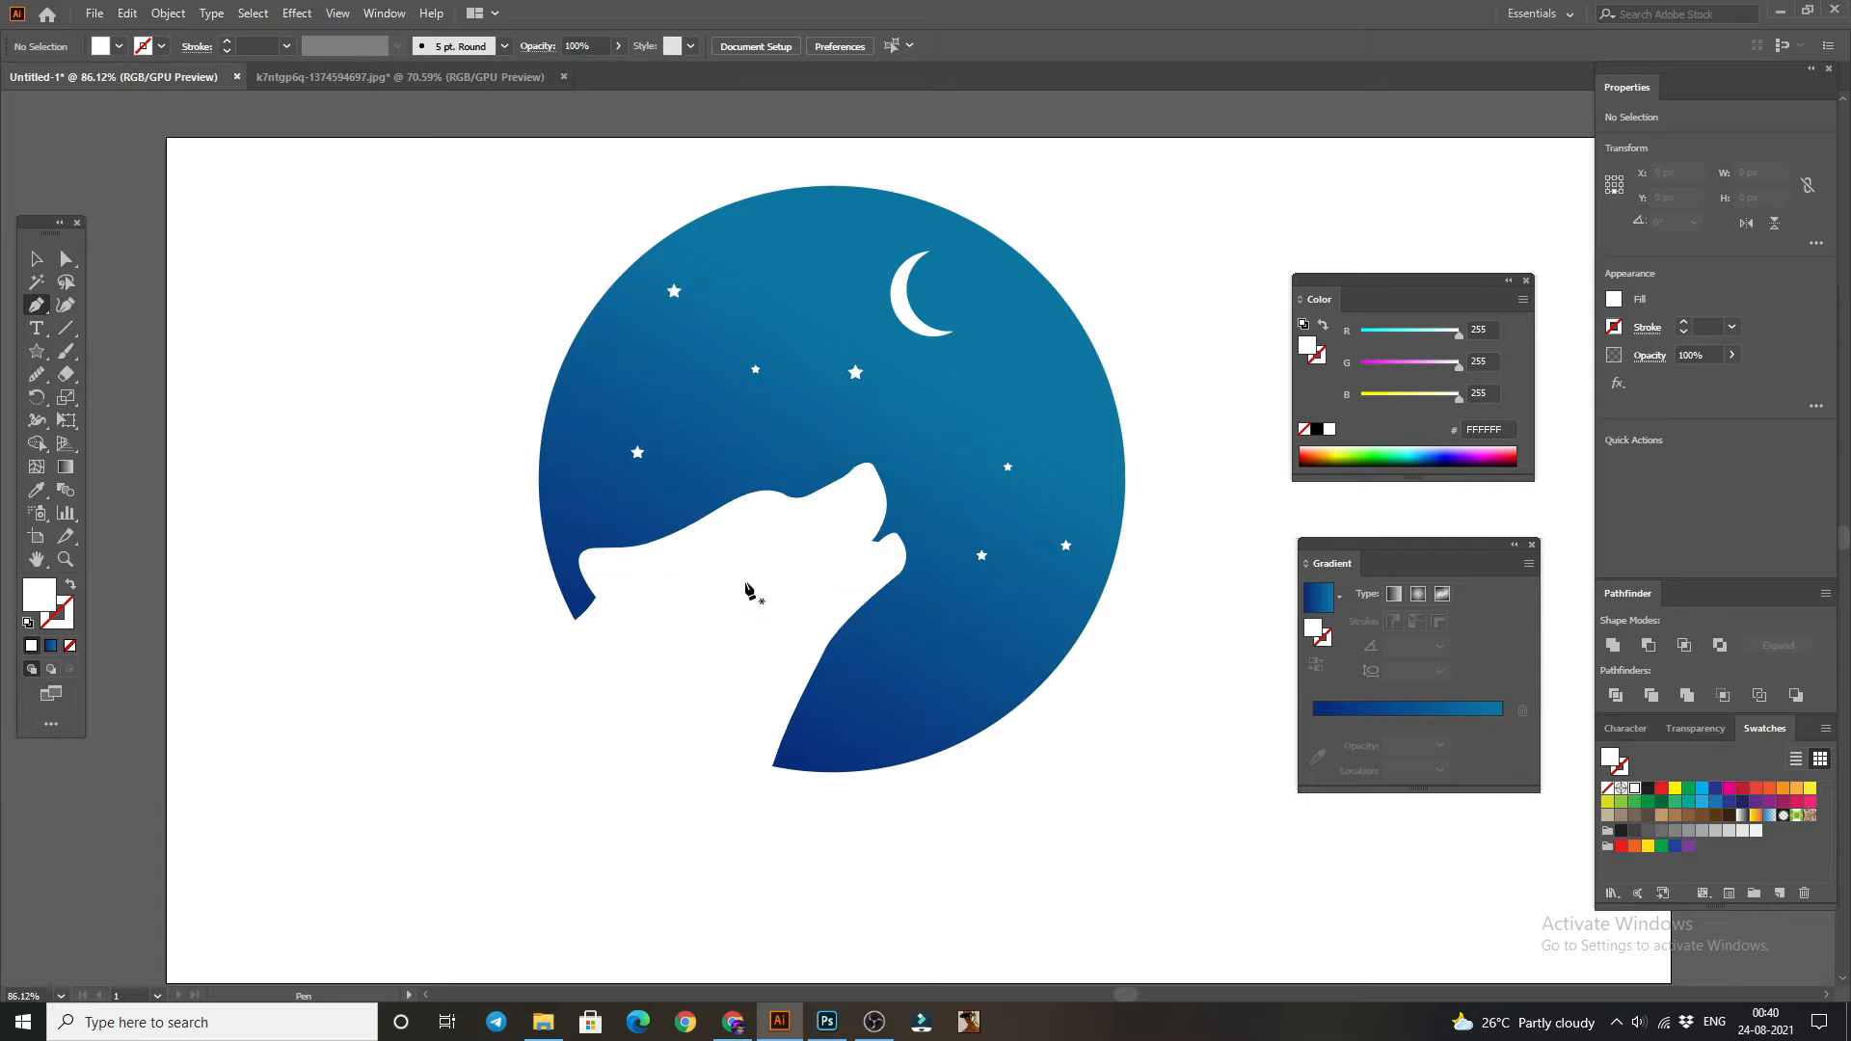
pyautogui.click(900, 576)
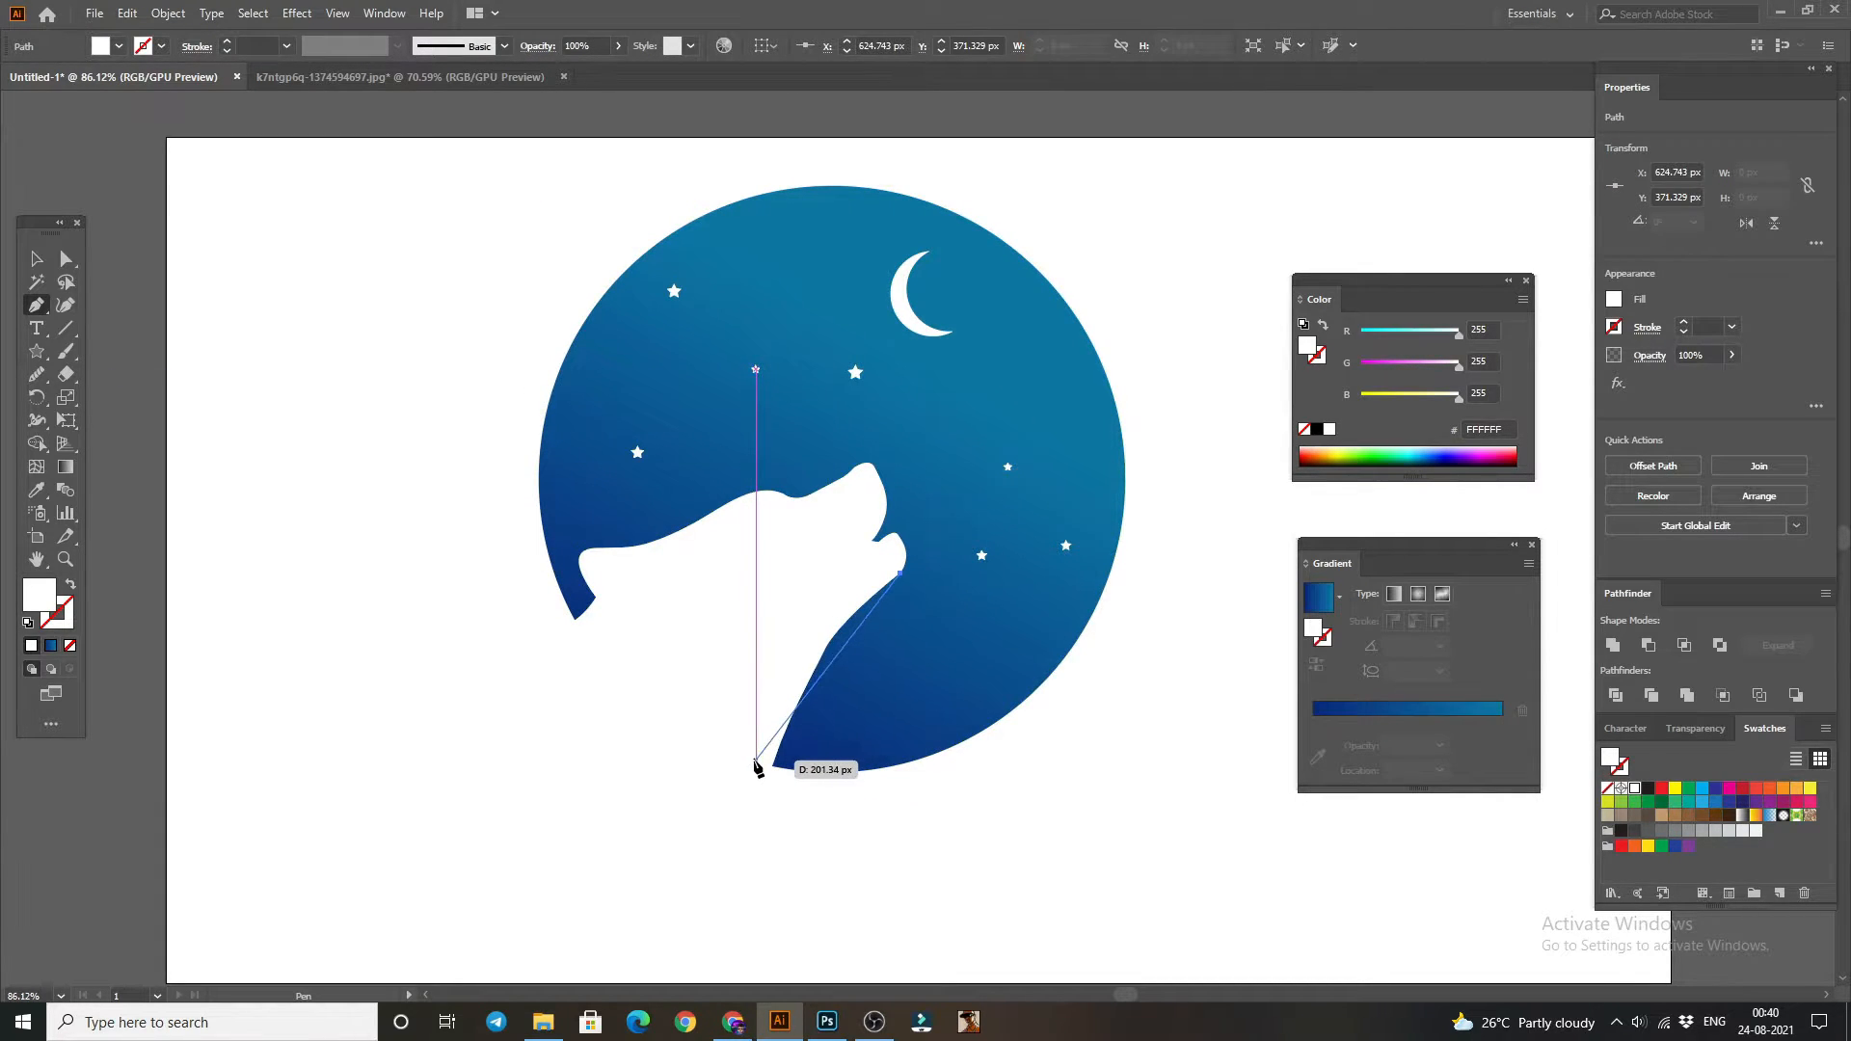
pyautogui.moveTo(752, 743); pyautogui.dragTo(725, 874)
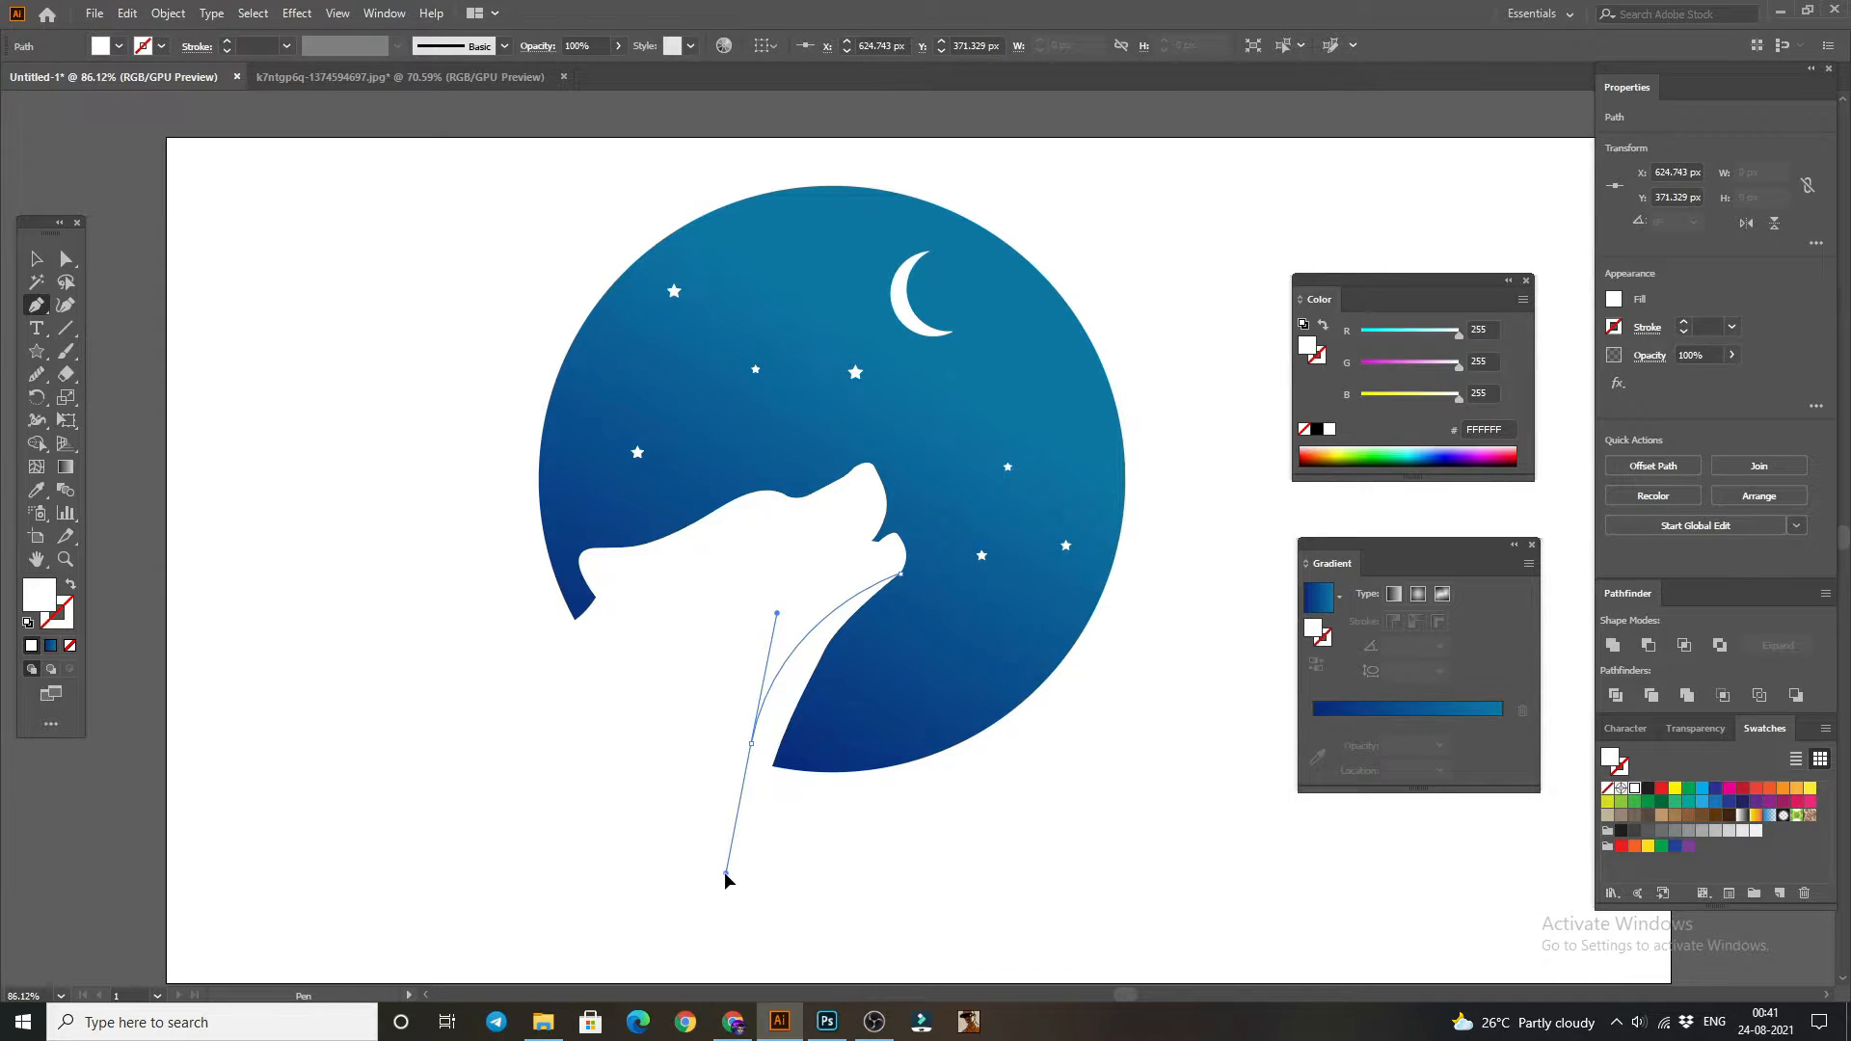
pyautogui.moveTo(725, 874); pyautogui.dragTo(725, 875)
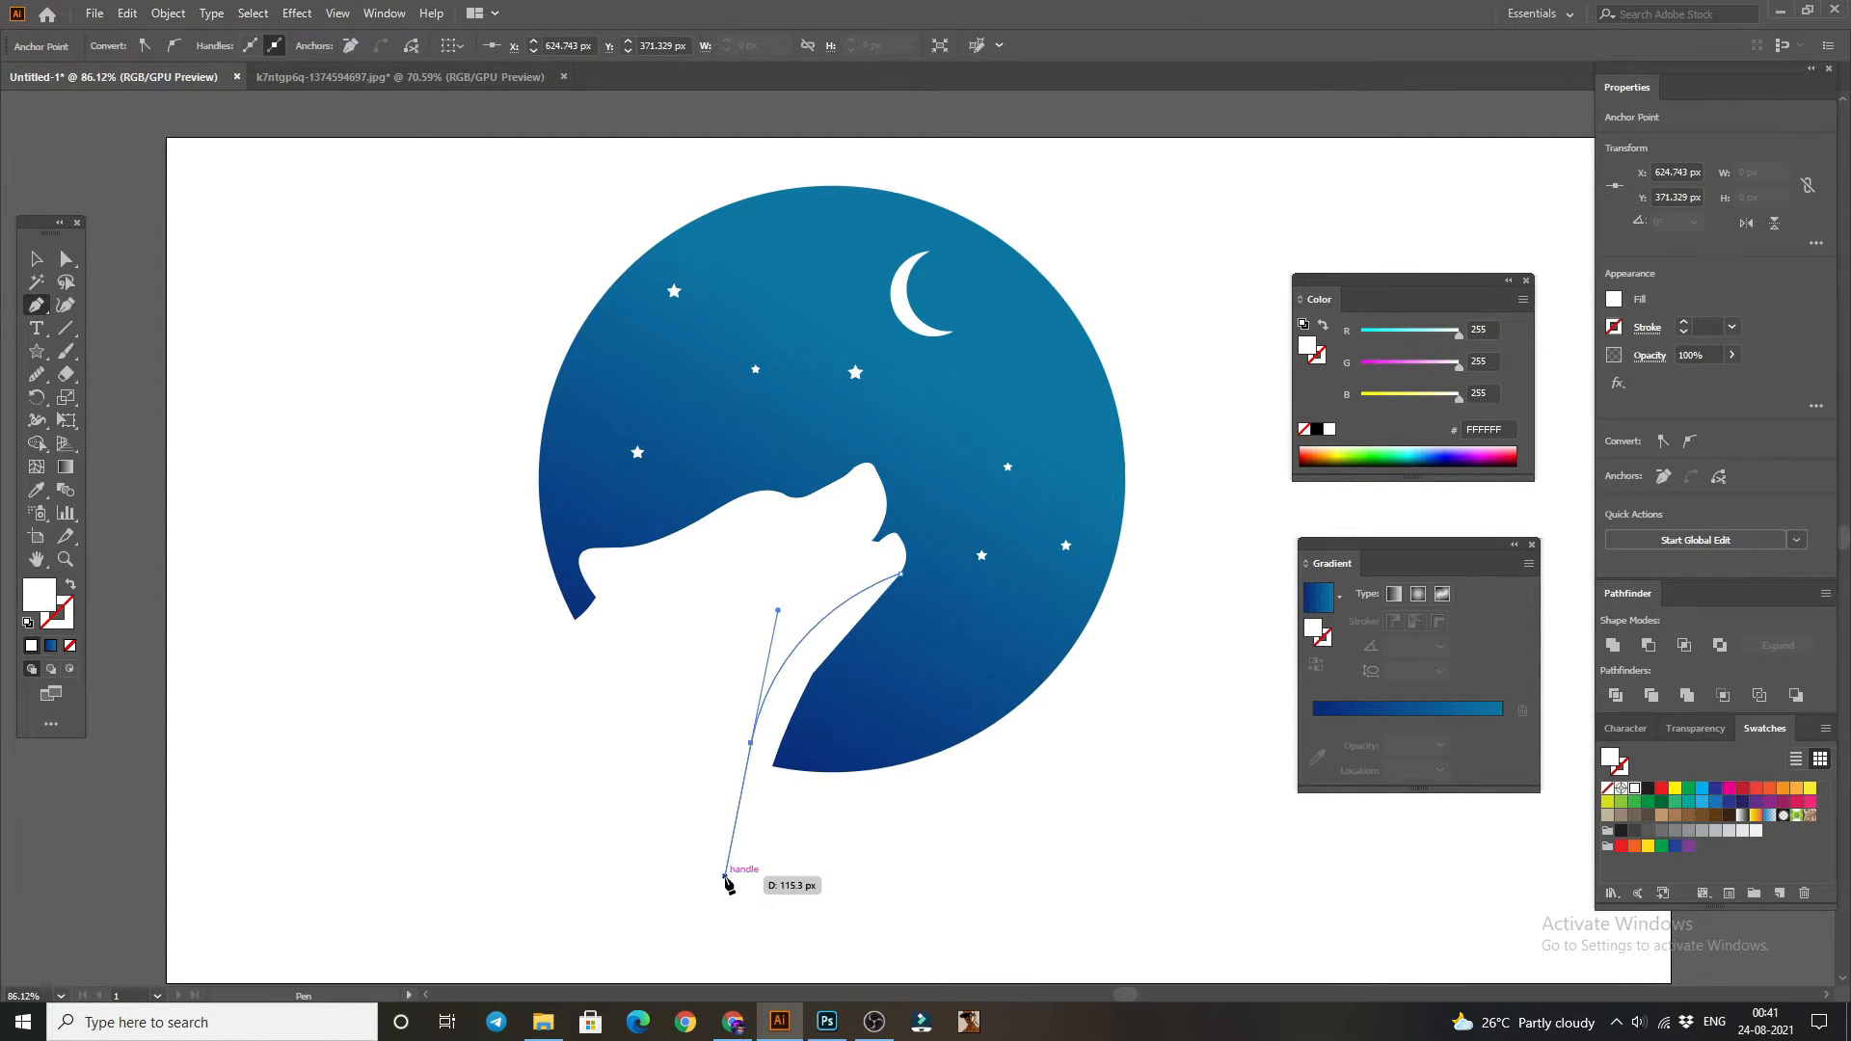
pyautogui.click(752, 744)
pyautogui.click(797, 749)
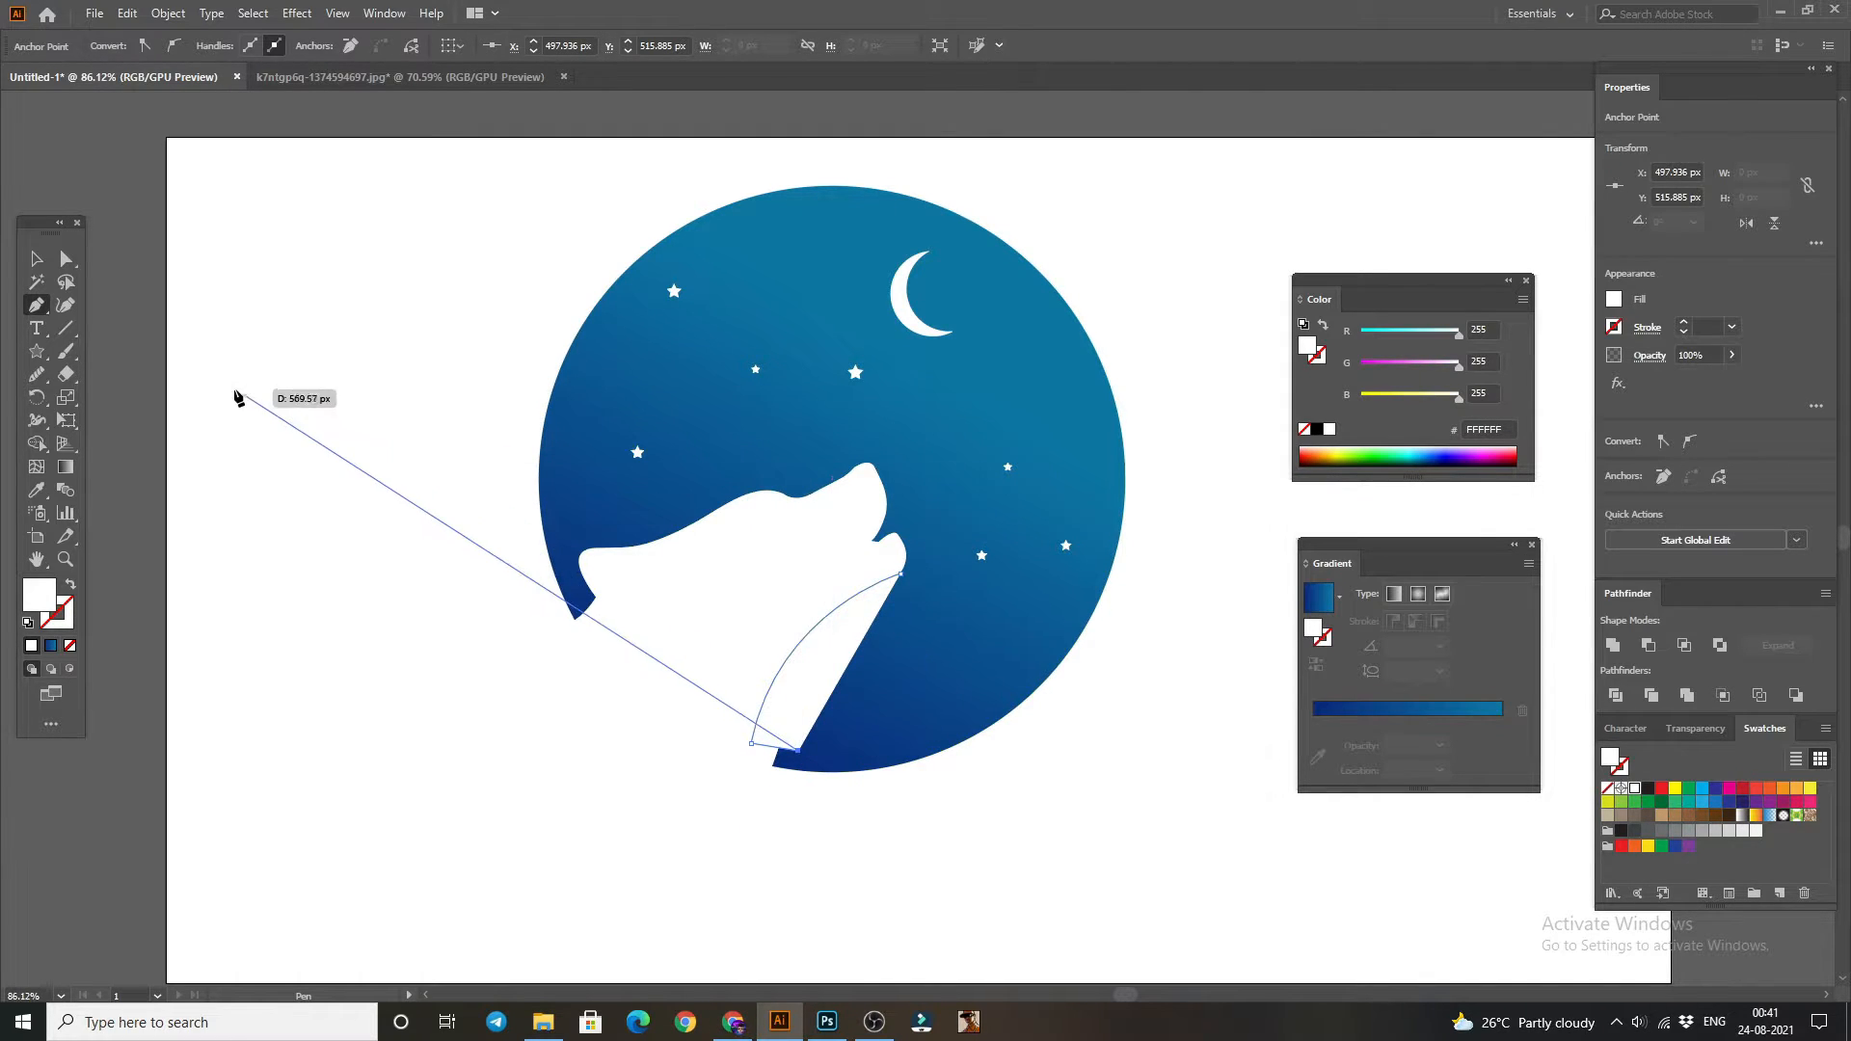
# - Swap the neck path's fill and stroke, leaving it unfilled with a 1 pt white stroke
pyautogui.click(37, 259)
pyautogui.moveTo(731, 620); pyautogui.dragTo(808, 664)
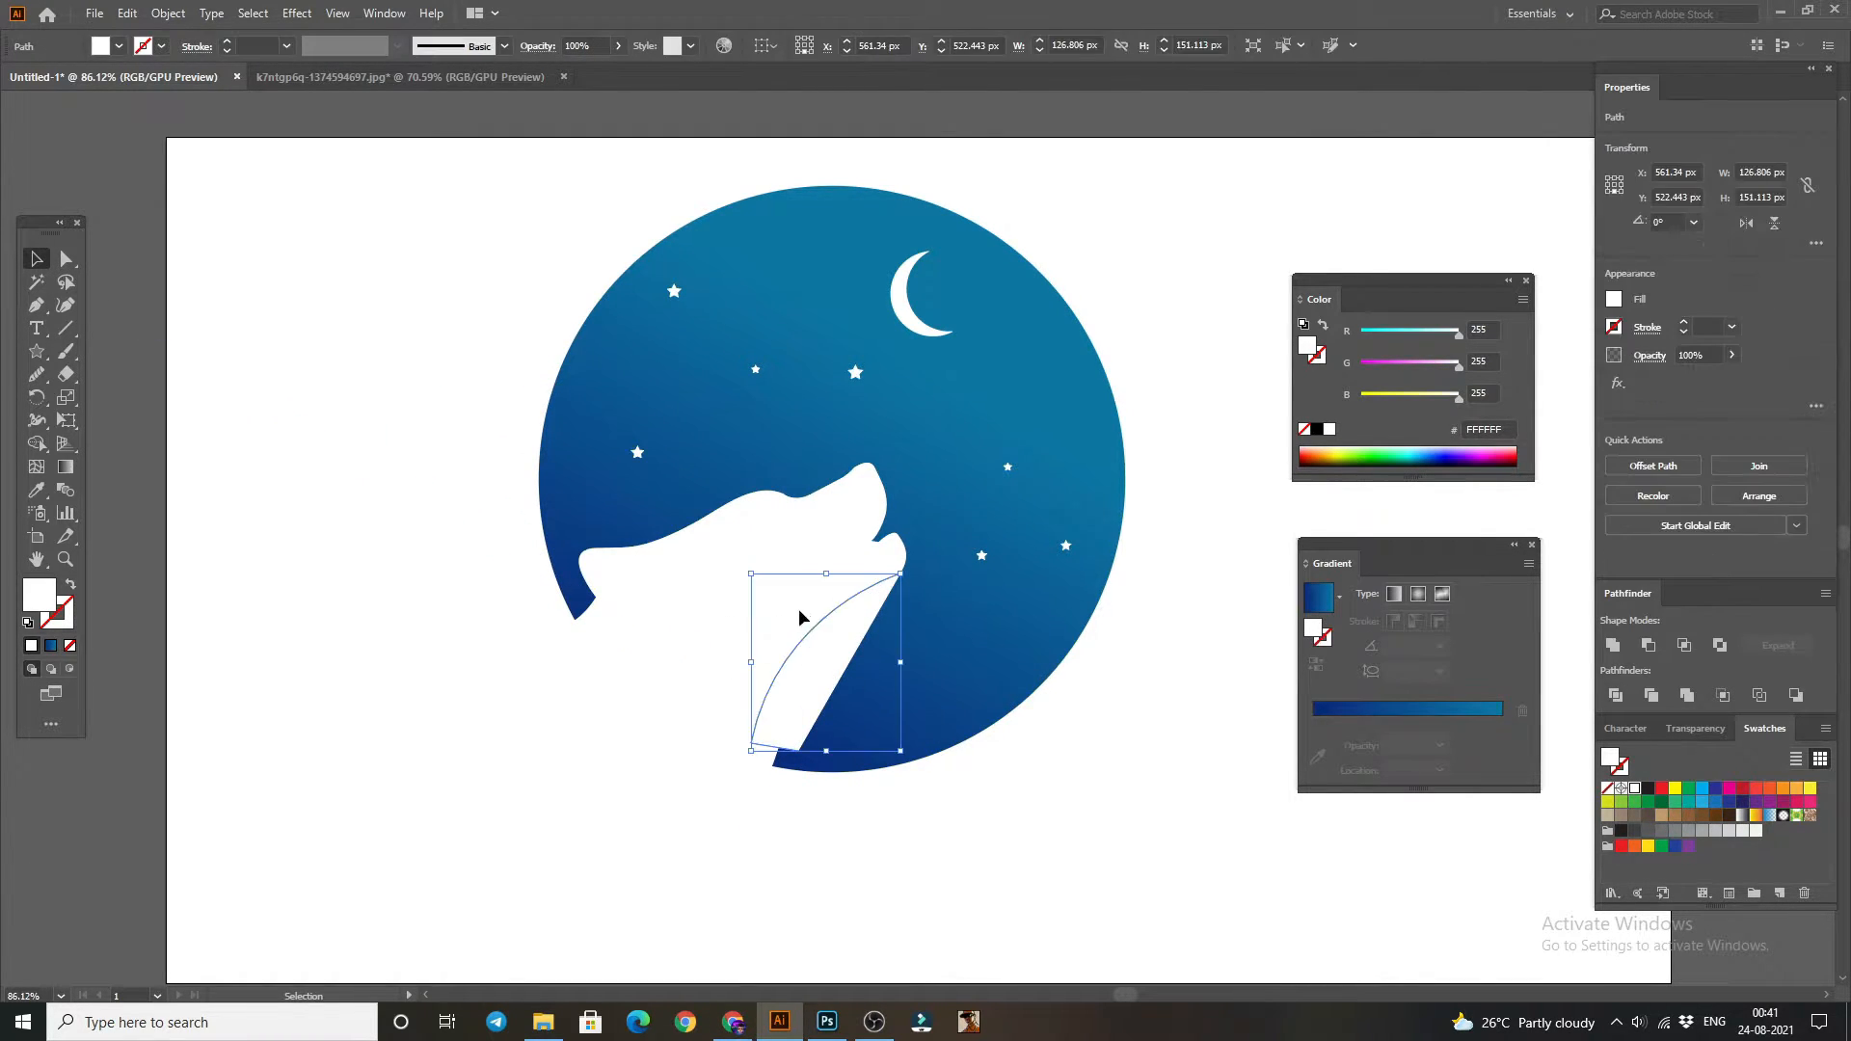
pyautogui.click(72, 586)
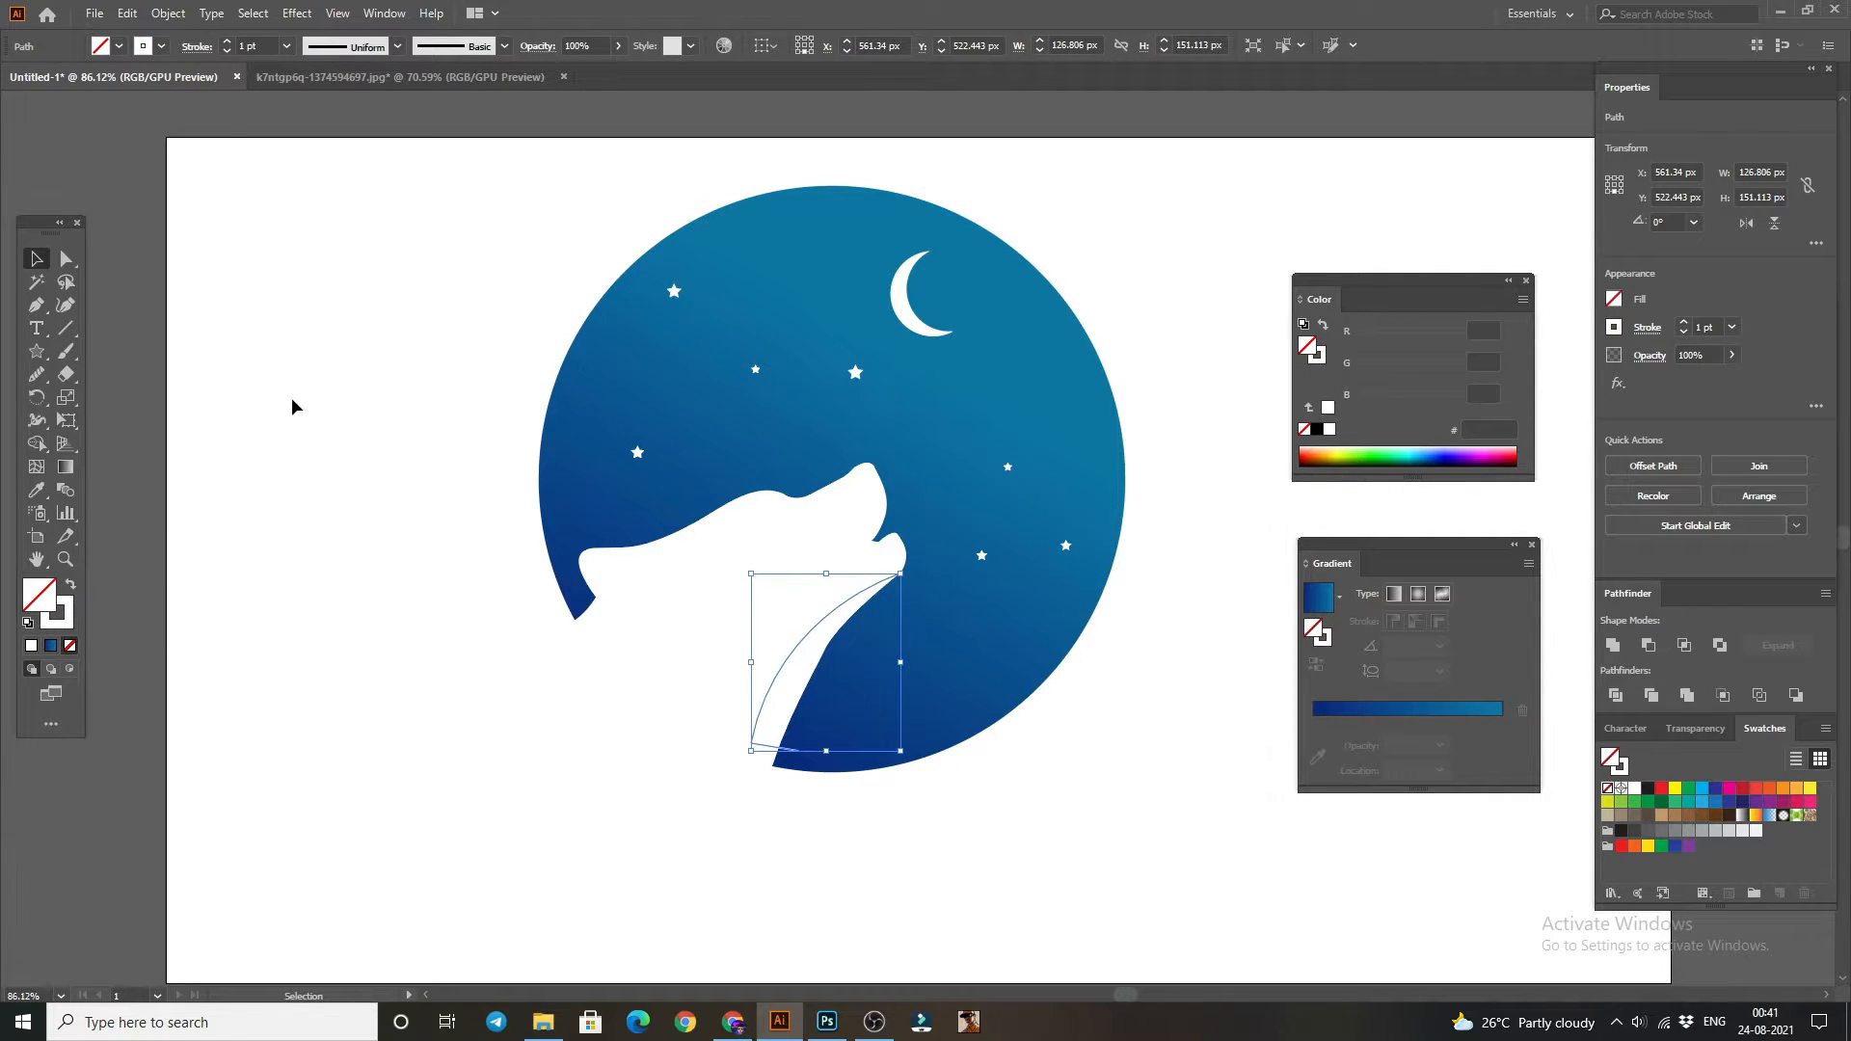
pyautogui.click(757, 620)
# - Select the neck path with the emblem and use Shape Builder to make the sliver along the throat a separate shape
pyautogui.moveTo(732, 545); pyautogui.dragTo(972, 777)
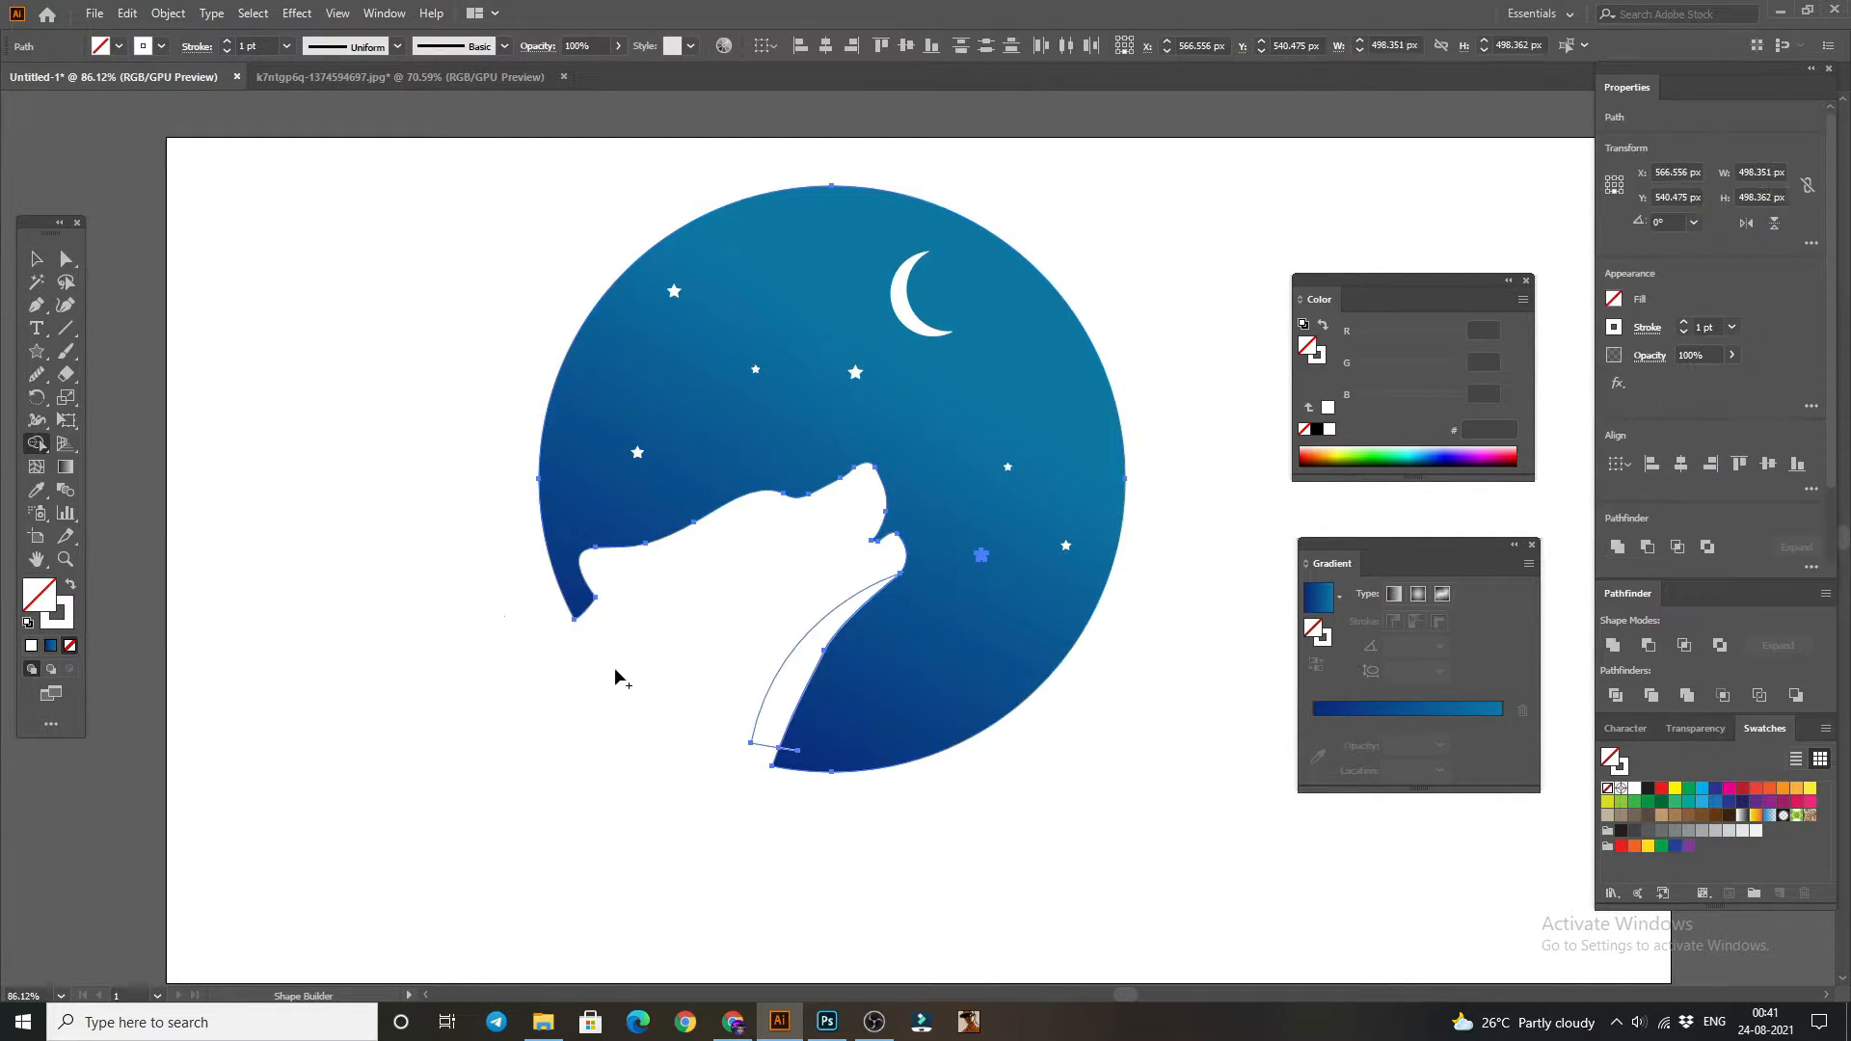
pyautogui.hotkey('shift', 'm')
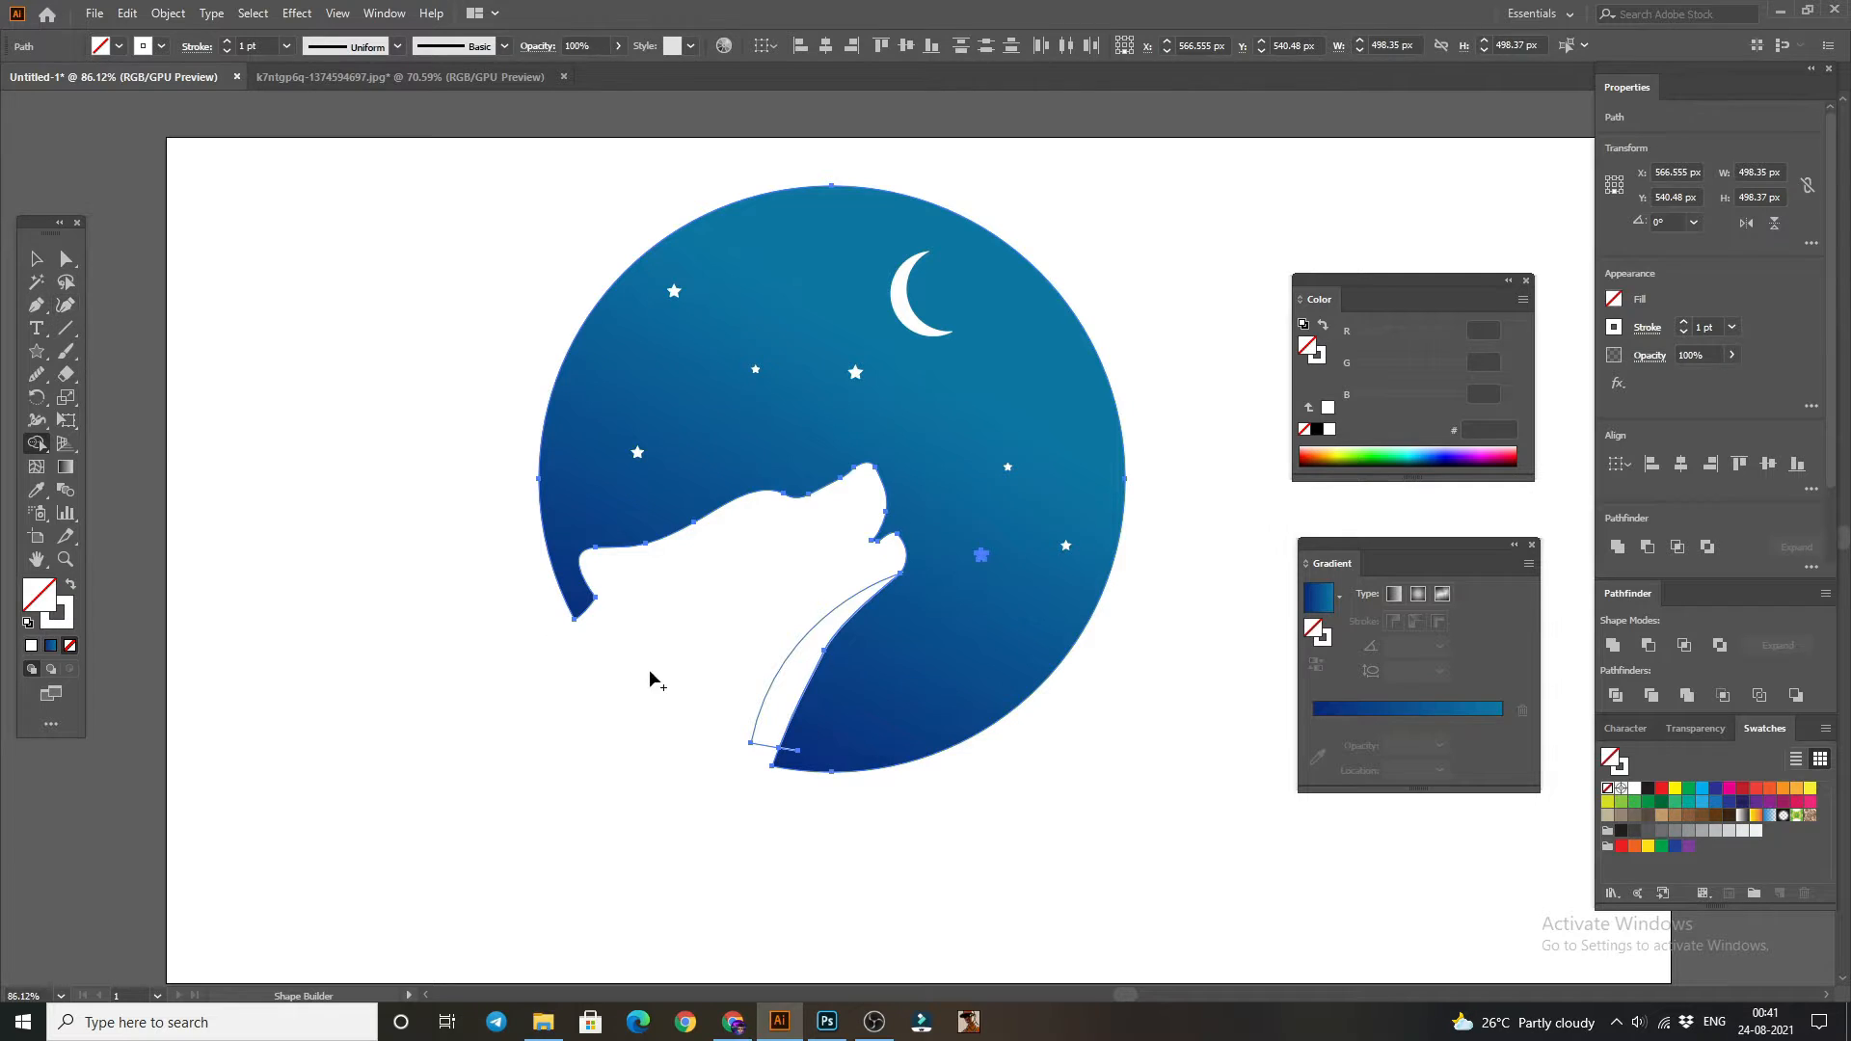
pyautogui.click(786, 688)
pyautogui.click(36, 259)
pyautogui.click(590, 620)
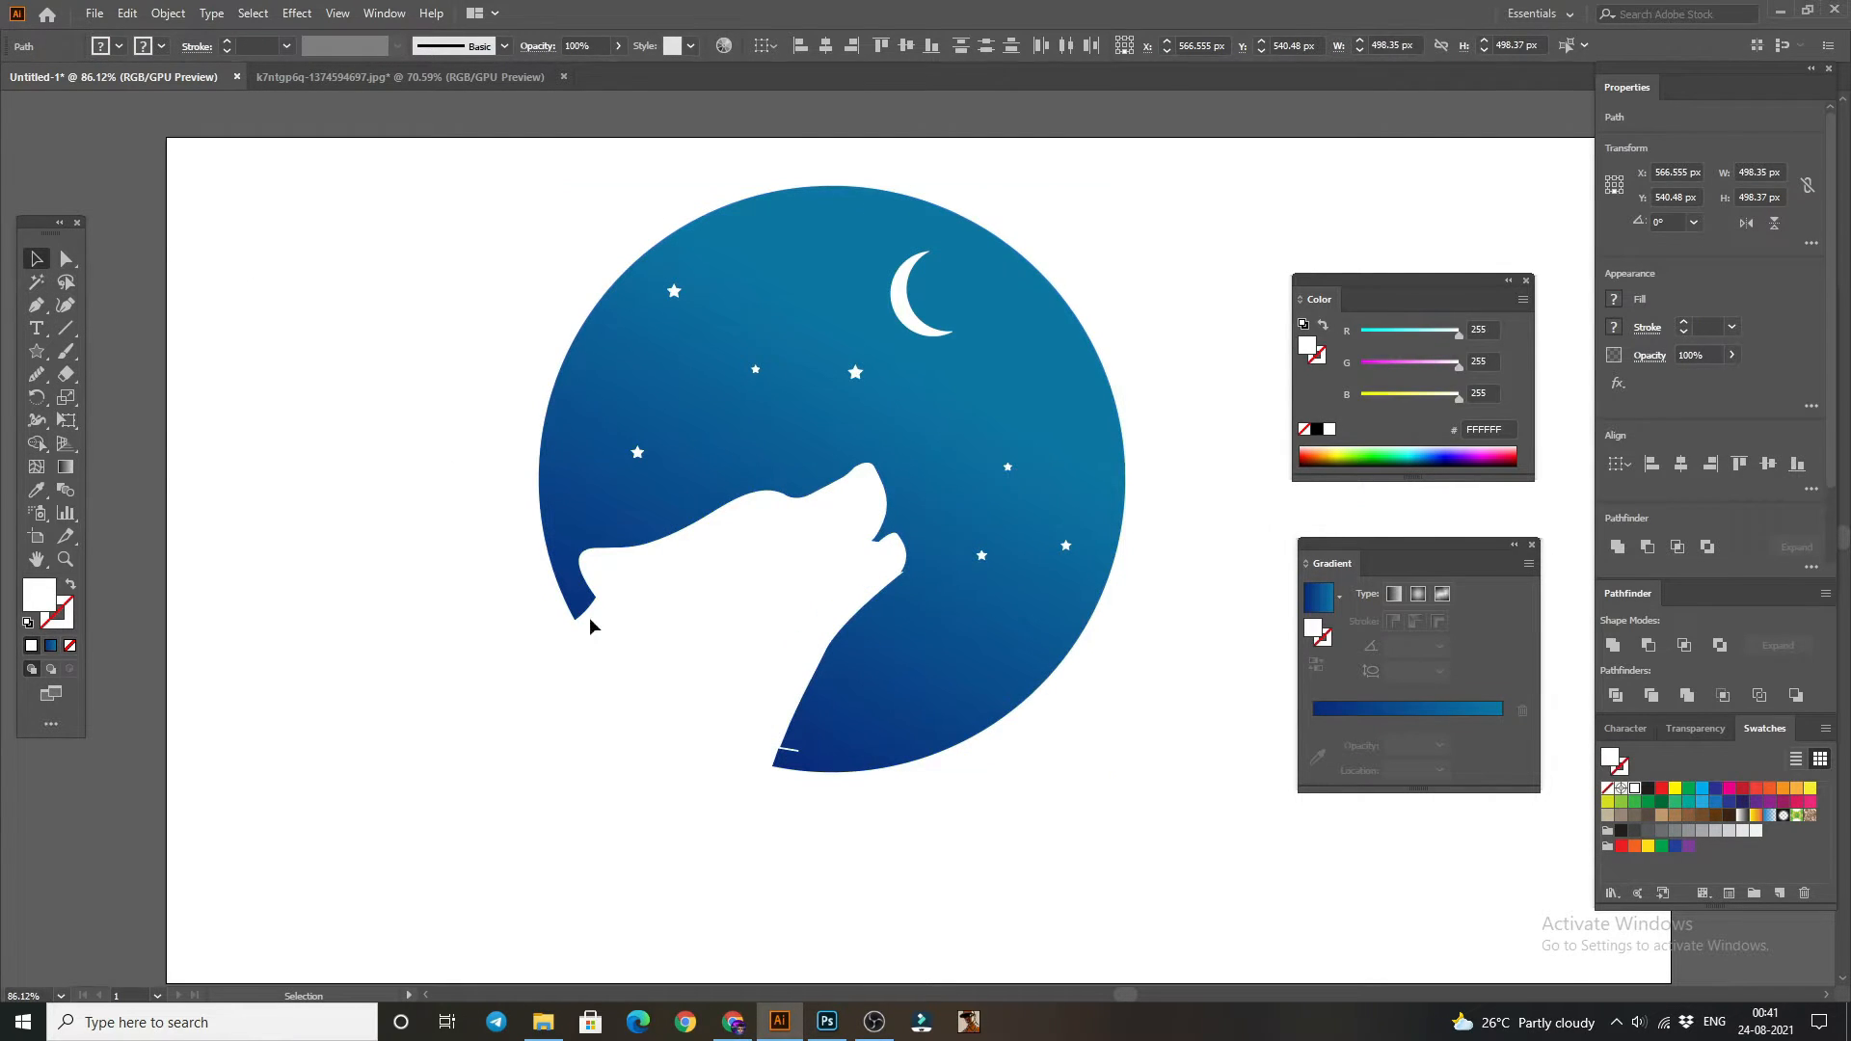
# - Delete the leftover line fragments at the base of the neck and beside the lower jaw
pyautogui.click(787, 750)
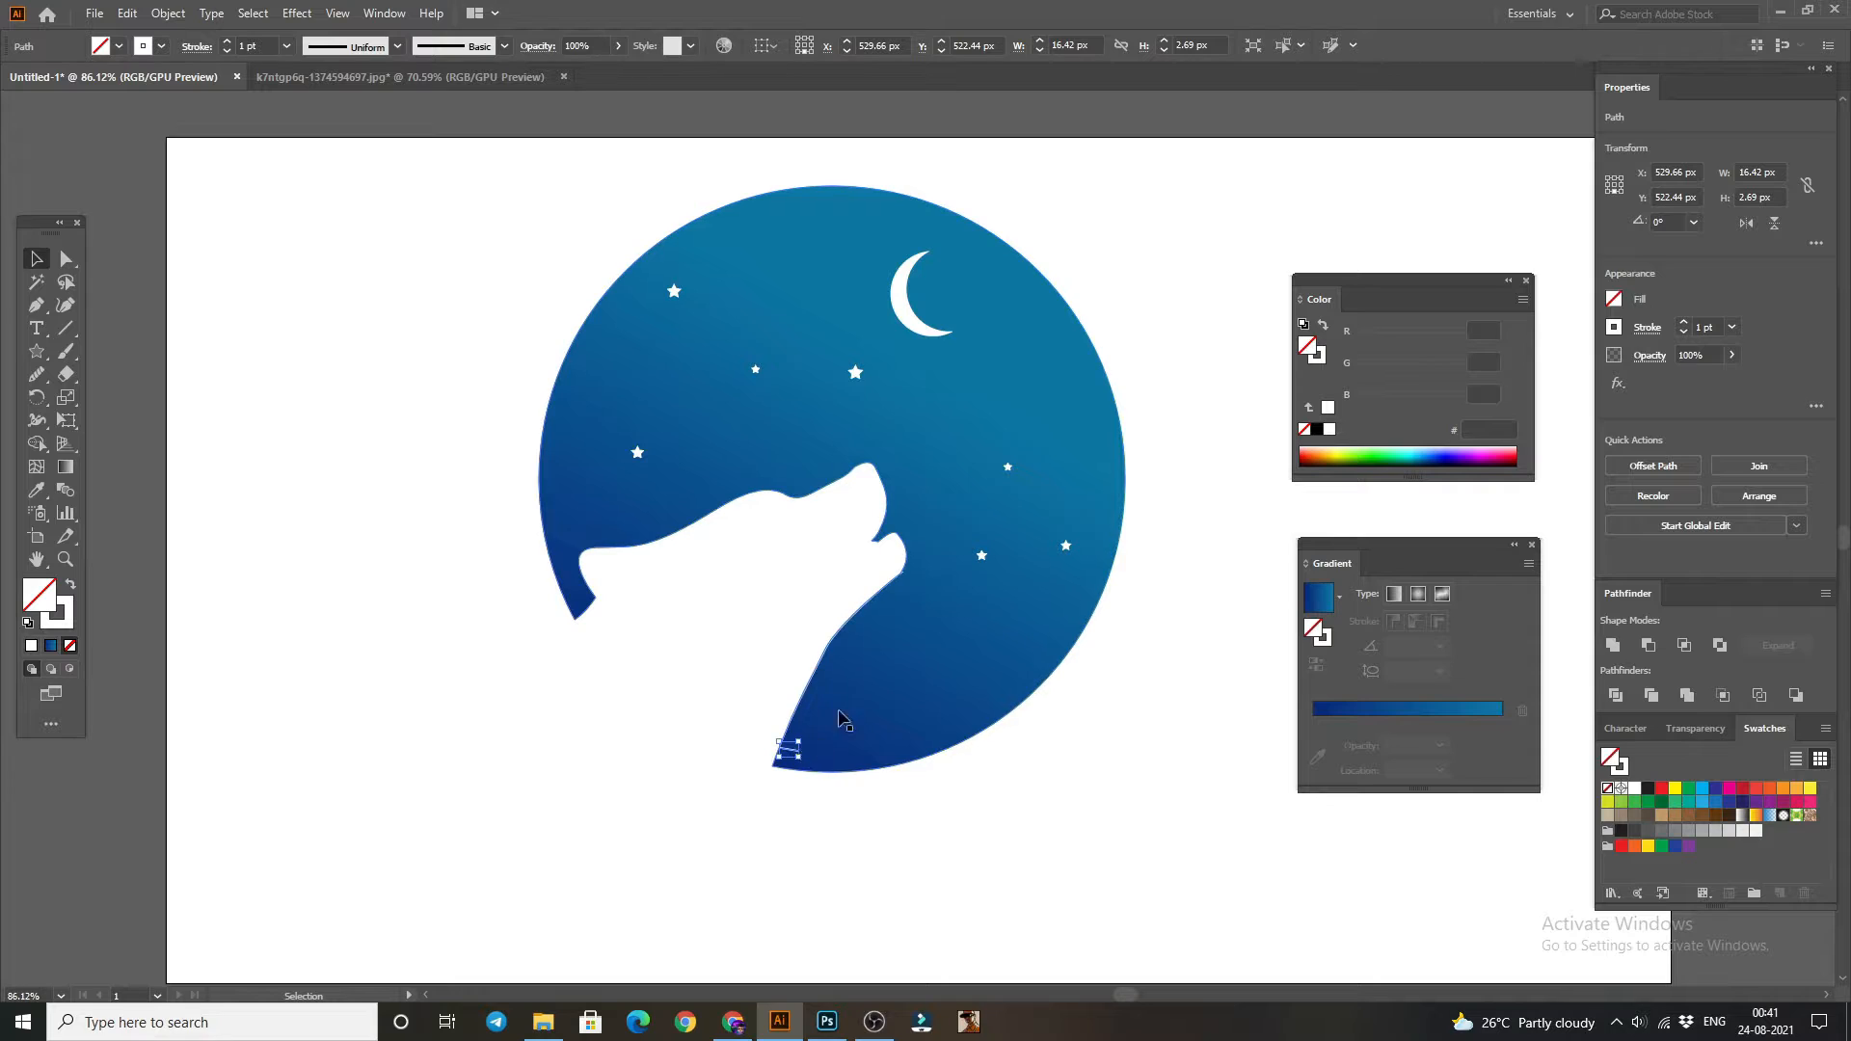
pyautogui.press('Delete')
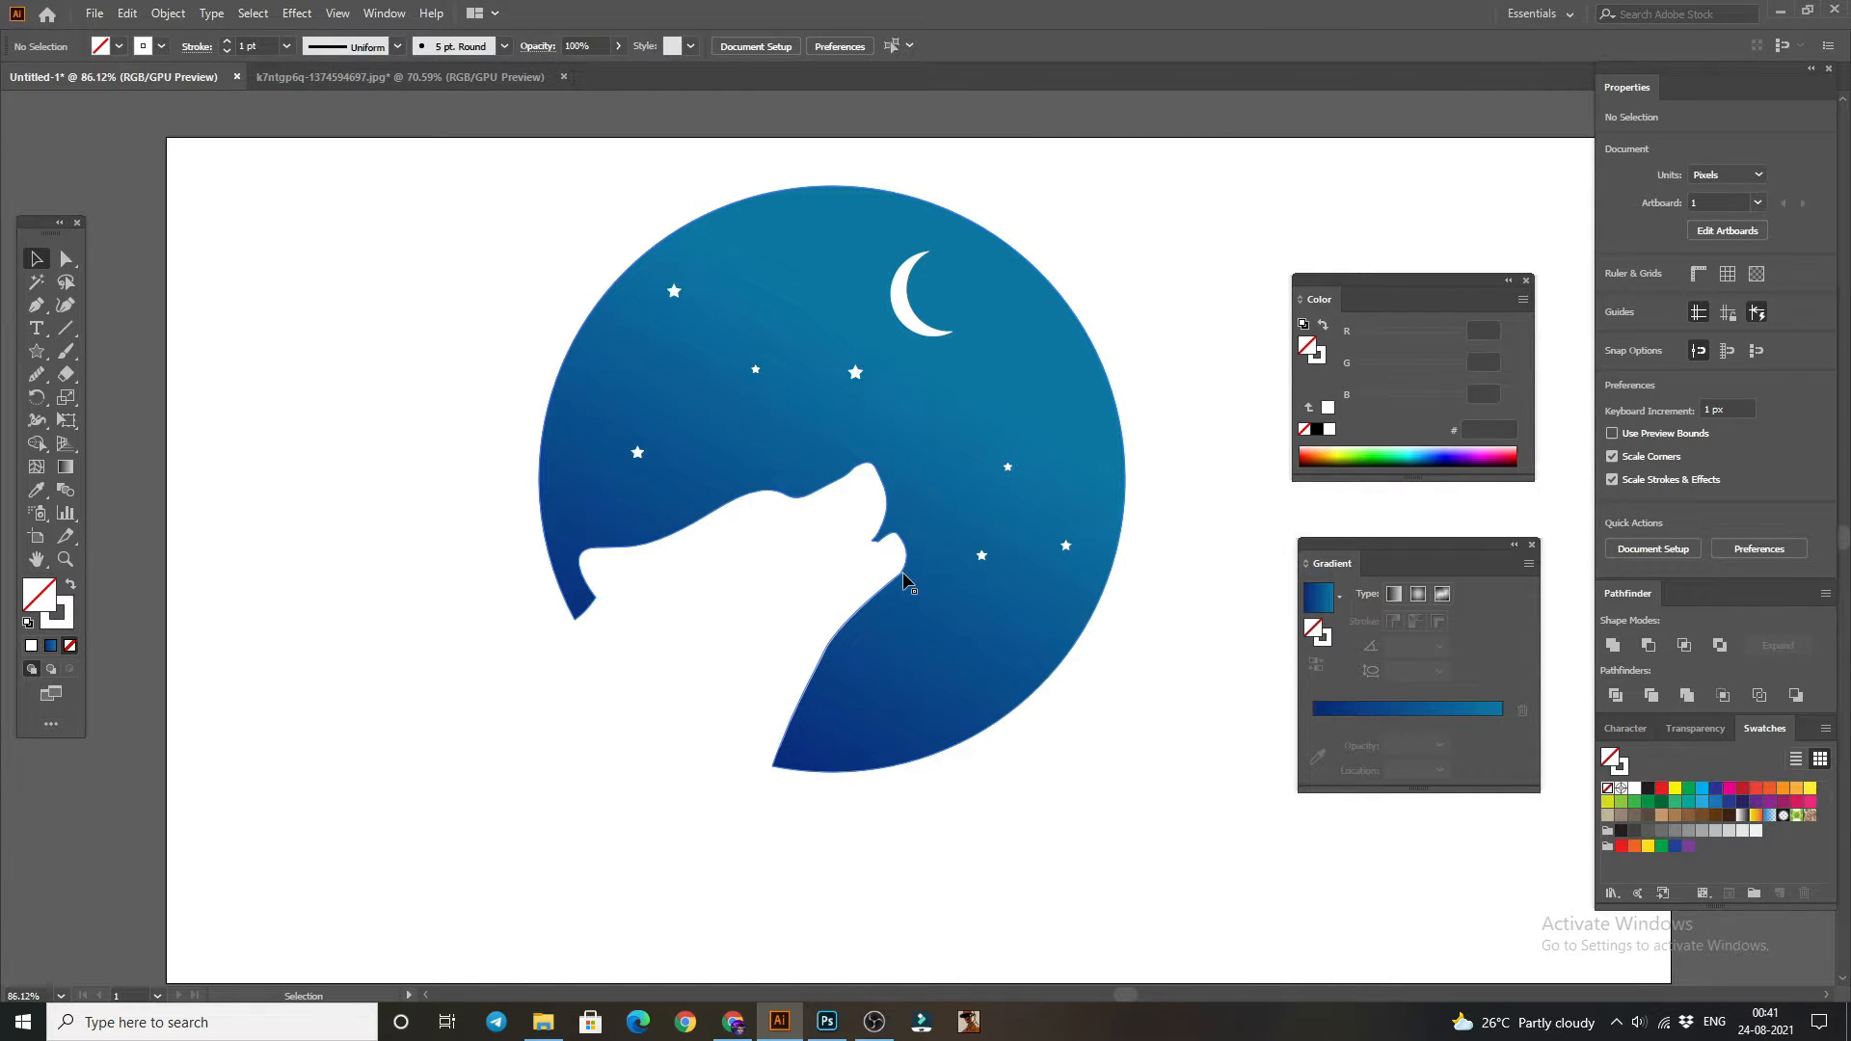
pyautogui.click(904, 573)
pyautogui.press('Delete')
pyautogui.click(905, 579)
pyautogui.press('Delete')
pyautogui.click(904, 576)
pyautogui.press('Delete')
# - Apply the linear gradient to the throat sliver and set its starting stop to white sampled from the artboard
pyautogui.moveTo(829, 606); pyautogui.dragTo(834, 618)
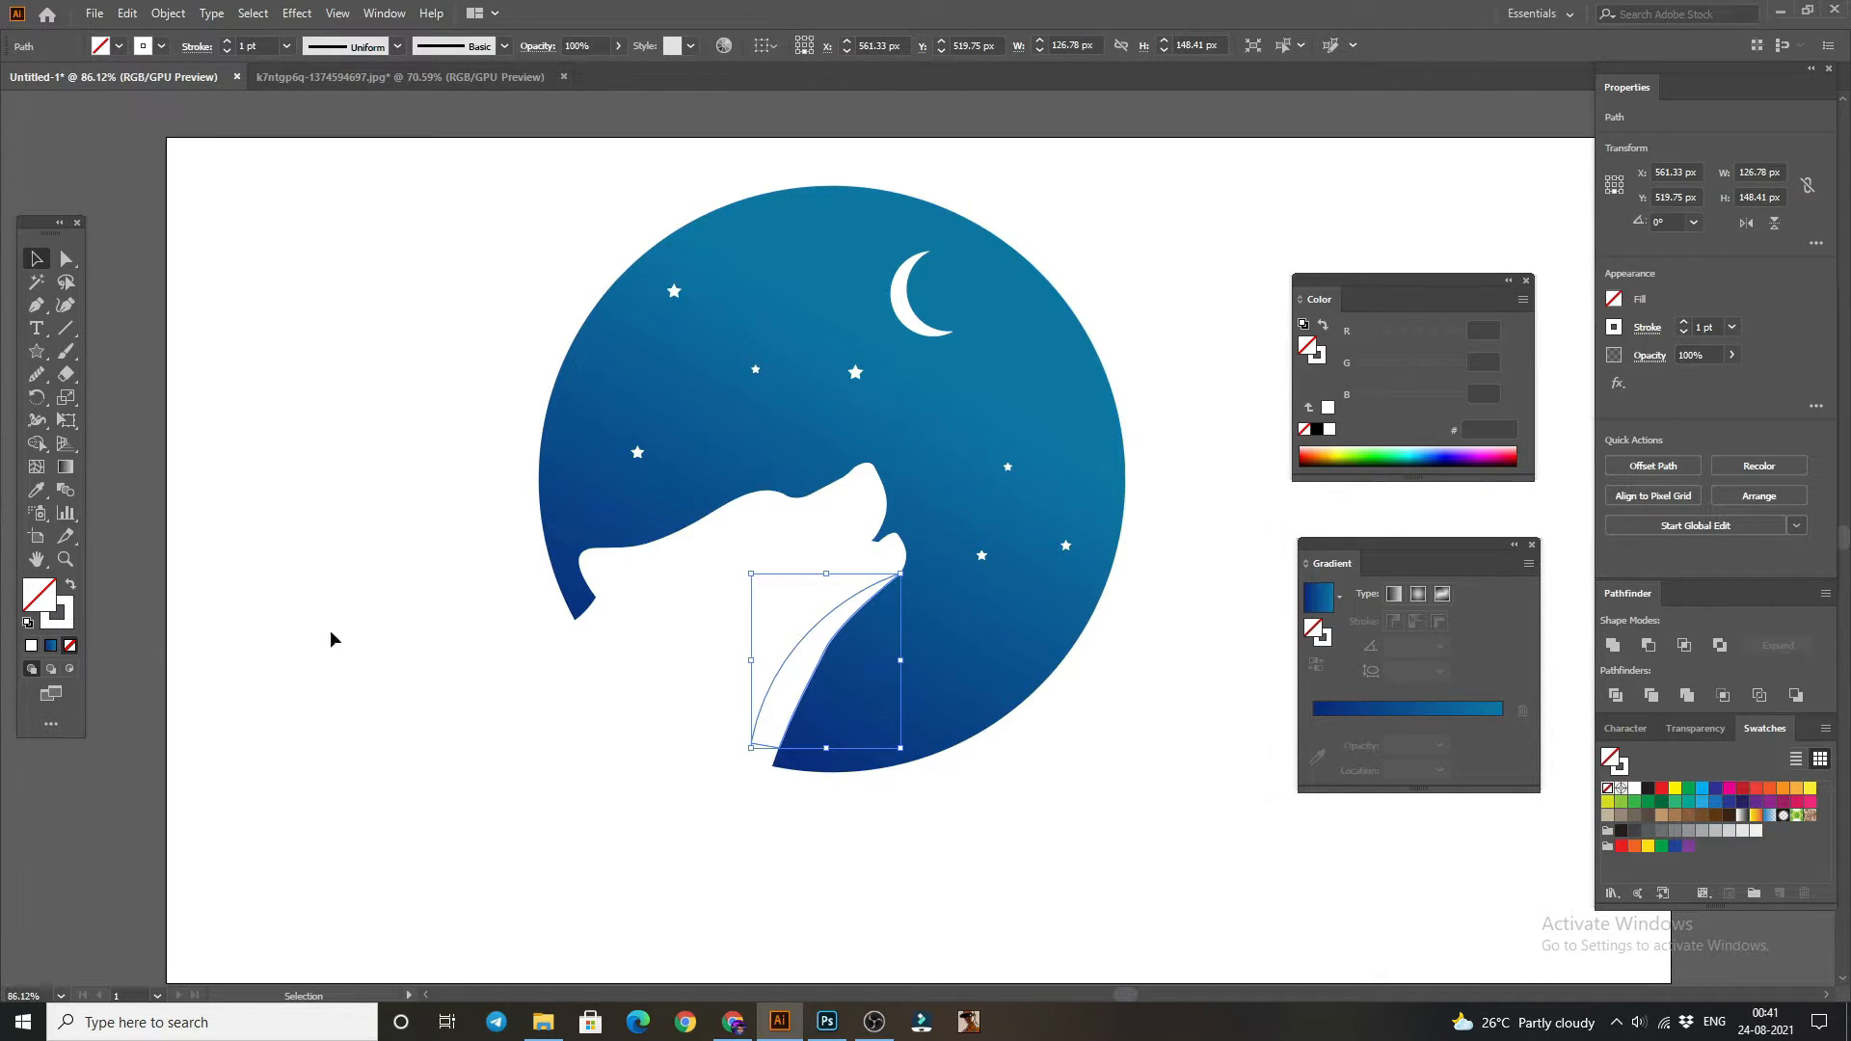
pyautogui.click(1369, 713)
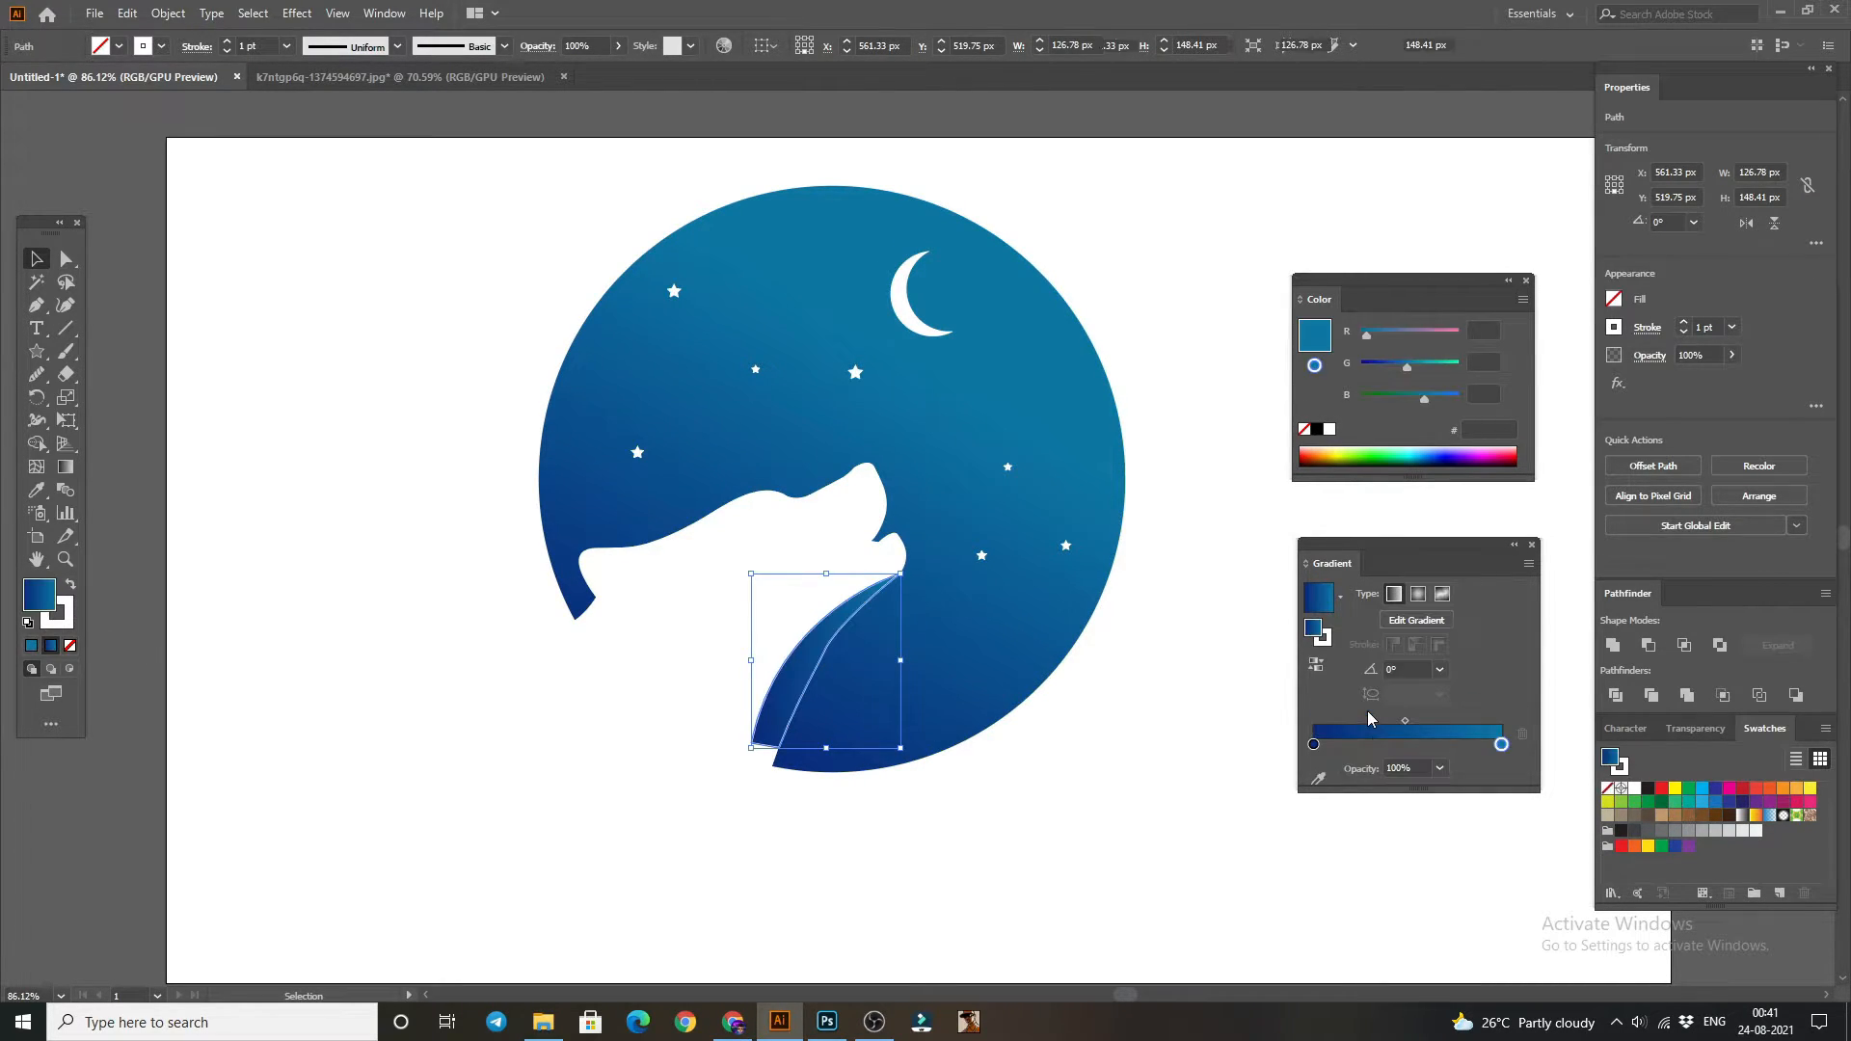
pyautogui.click(1313, 744)
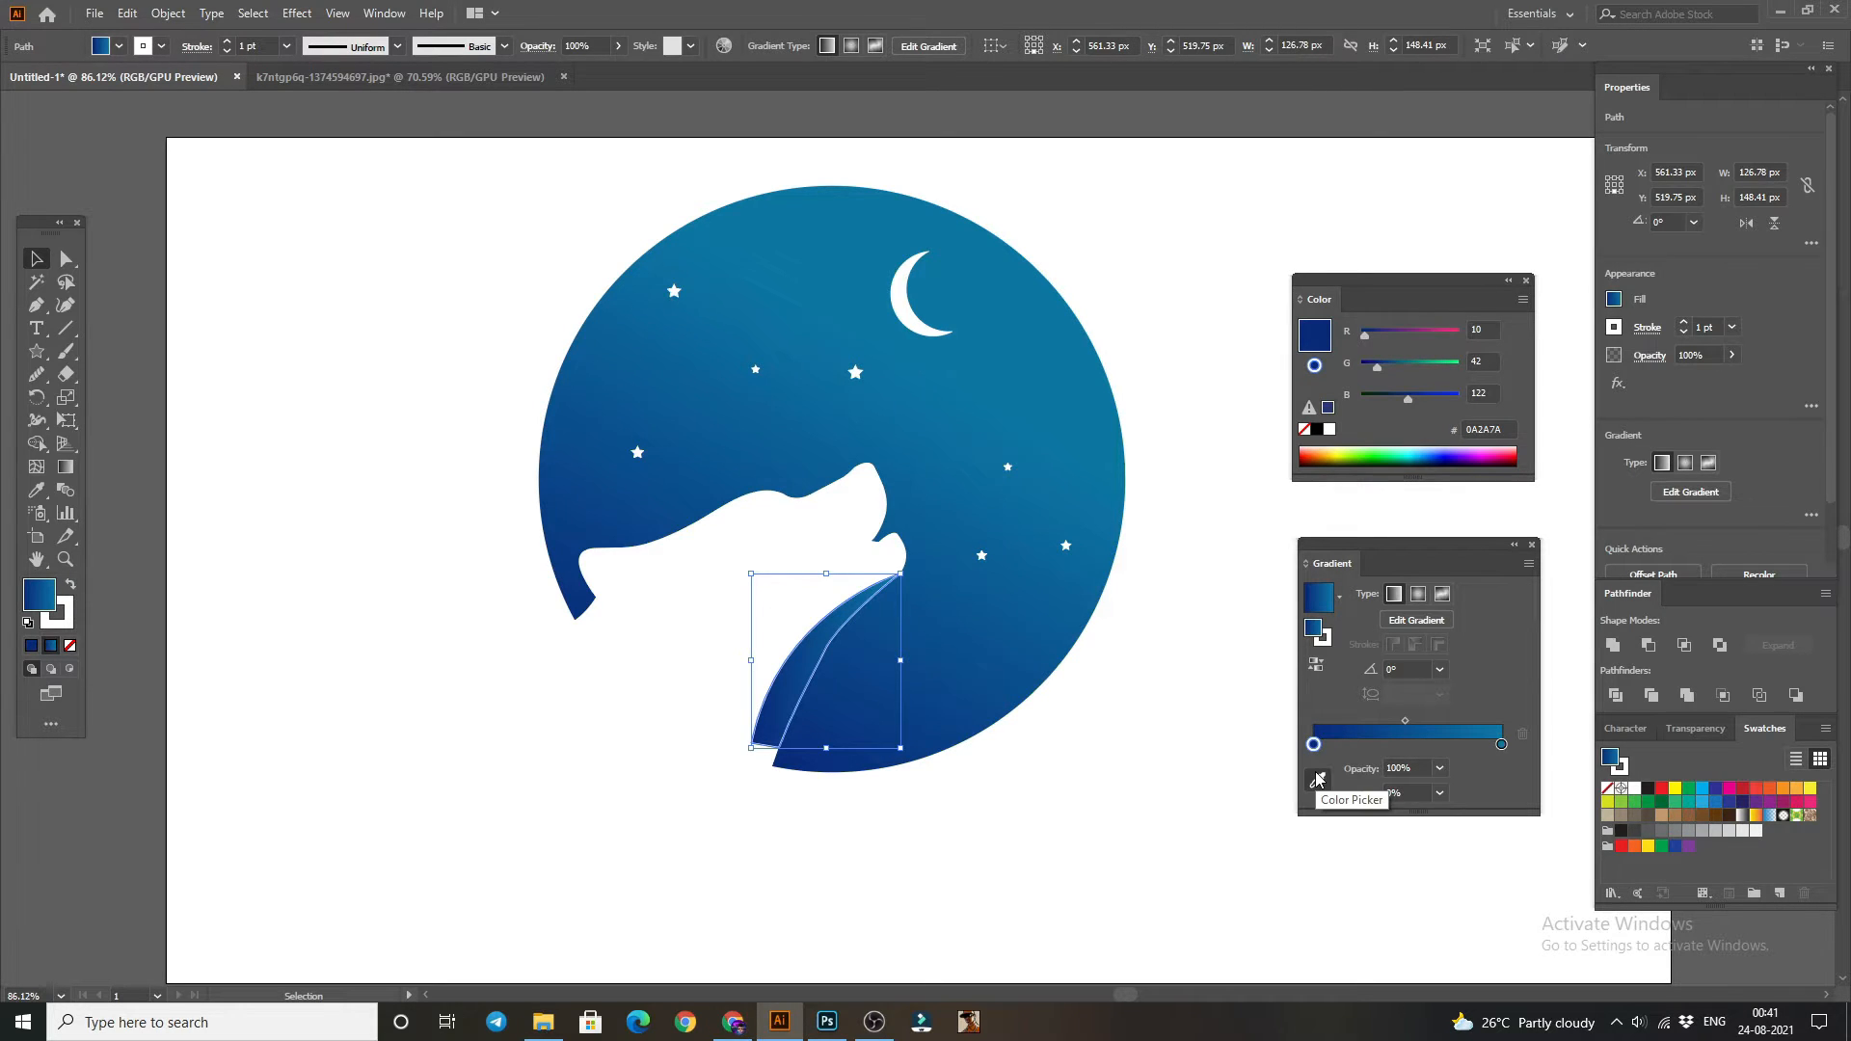
pyautogui.click(1634, 787)
pyautogui.click(1345, 716)
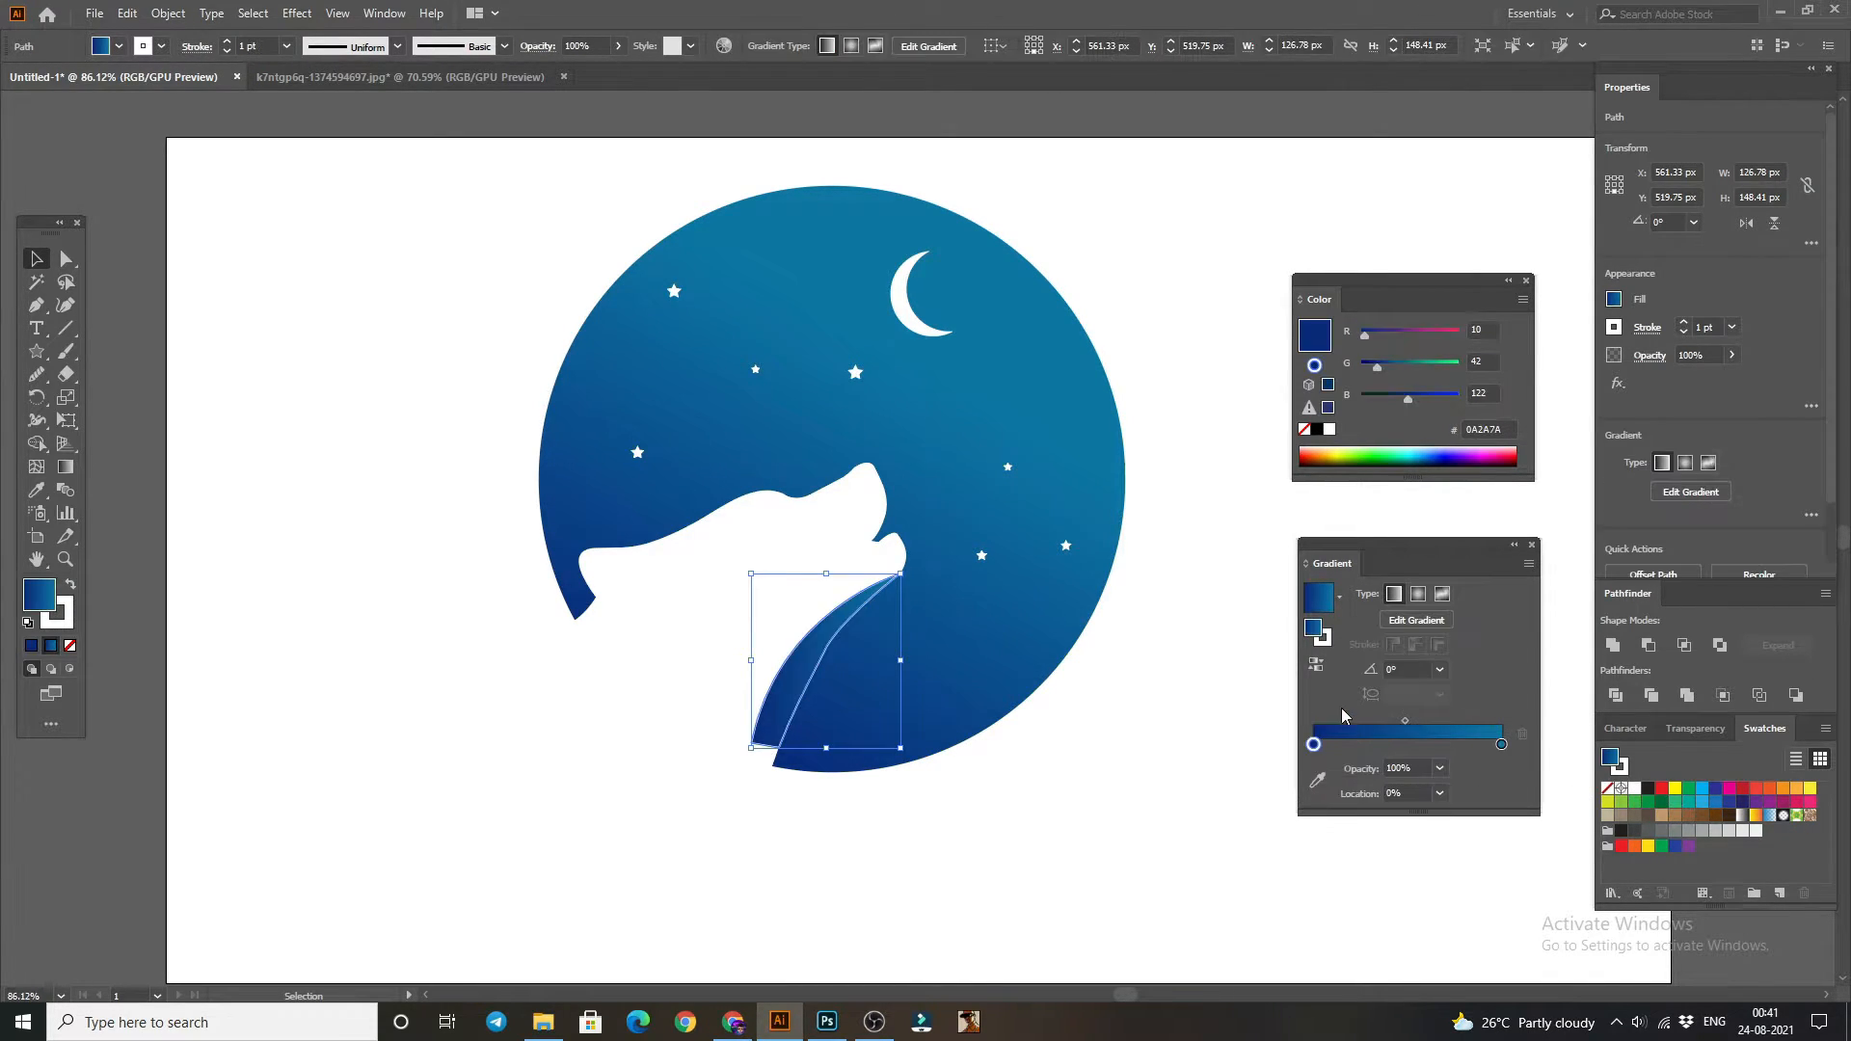
pyautogui.click(1317, 779)
pyautogui.click(1139, 752)
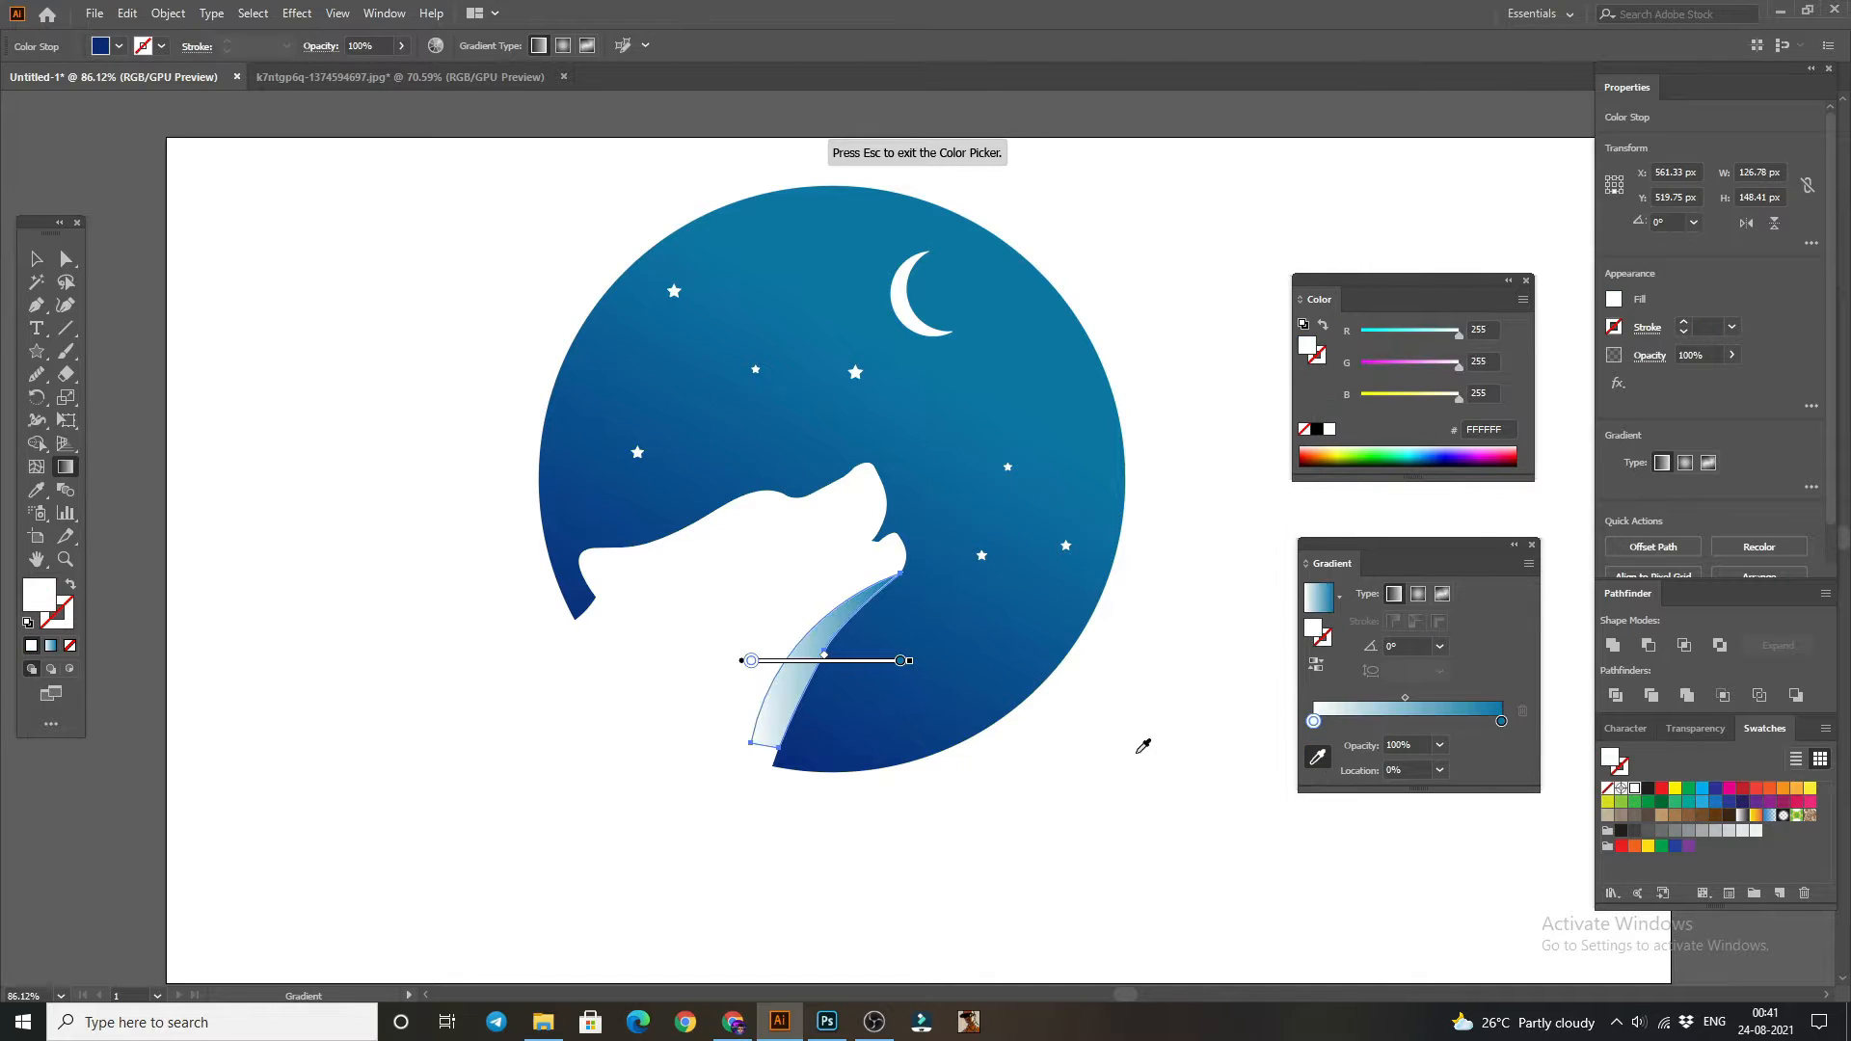
# - Set the ending stop of the throat sliver's gradient to grey 969696, keeping white as the starting stop
pyautogui.click(1500, 723)
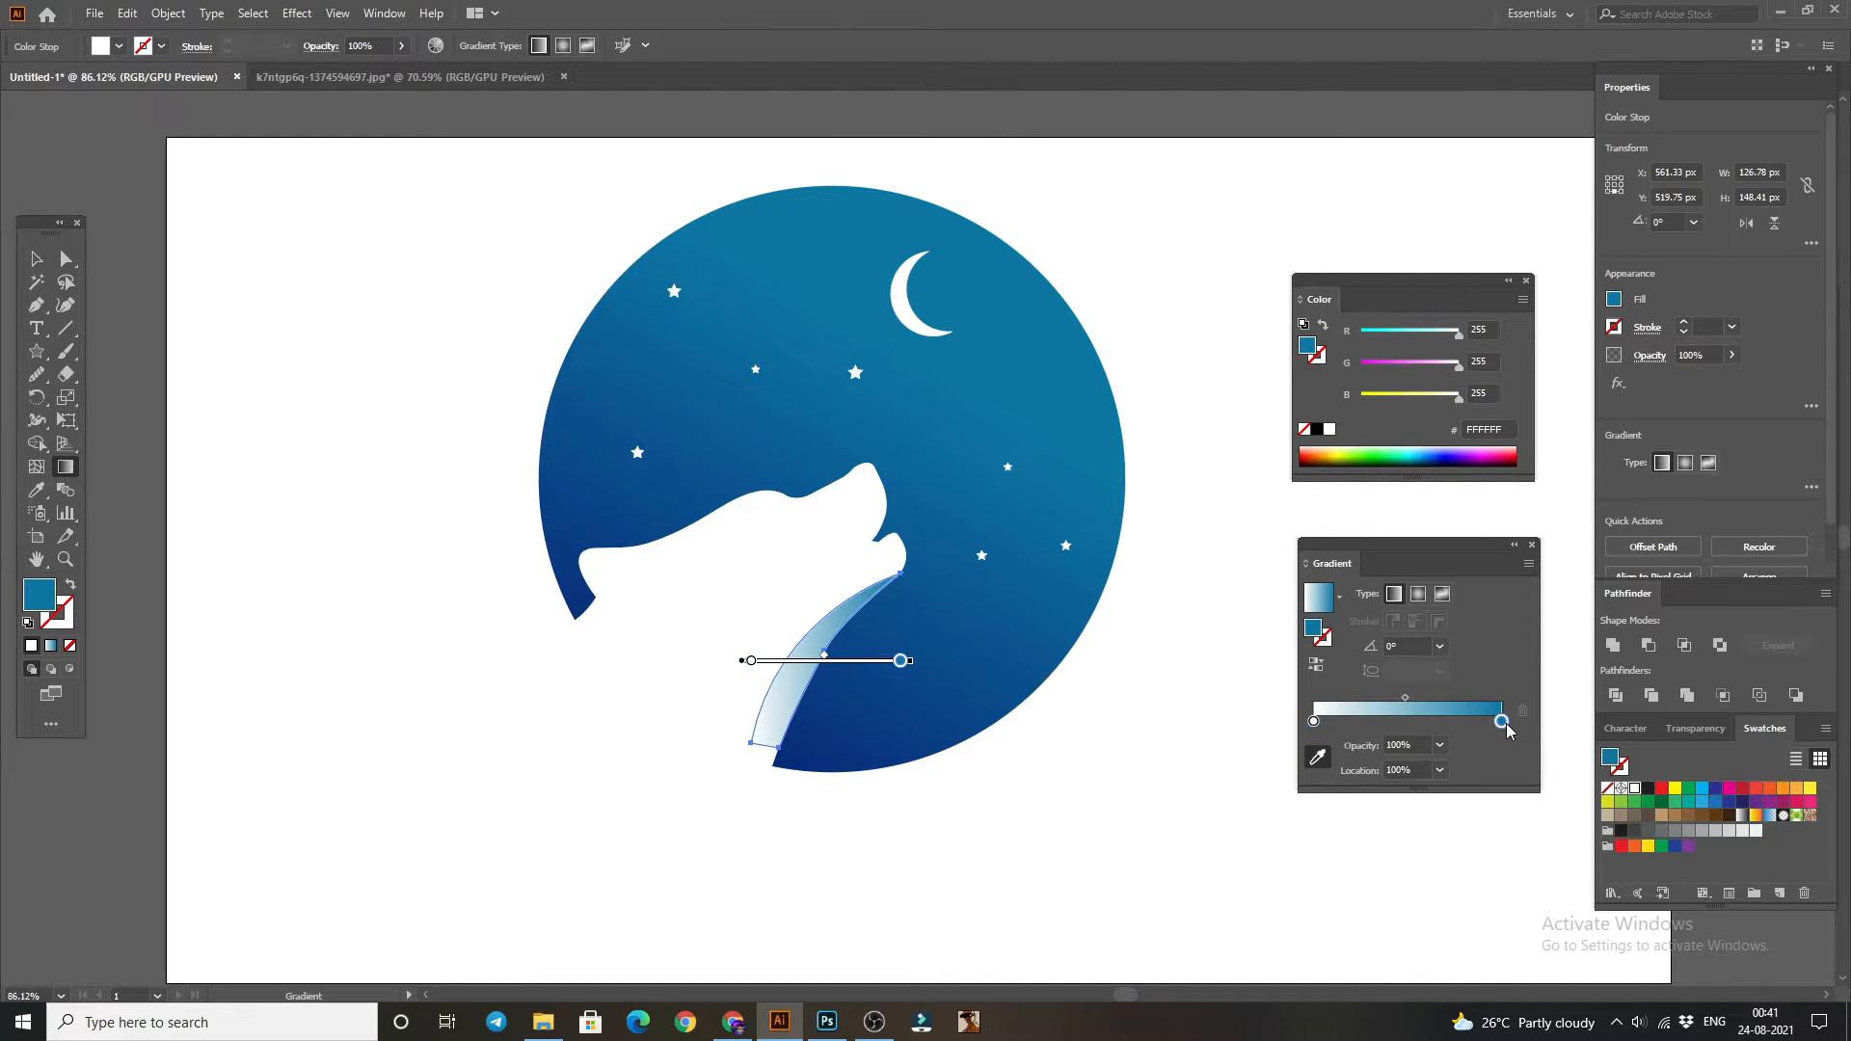
pyautogui.doubleClick(39, 603)
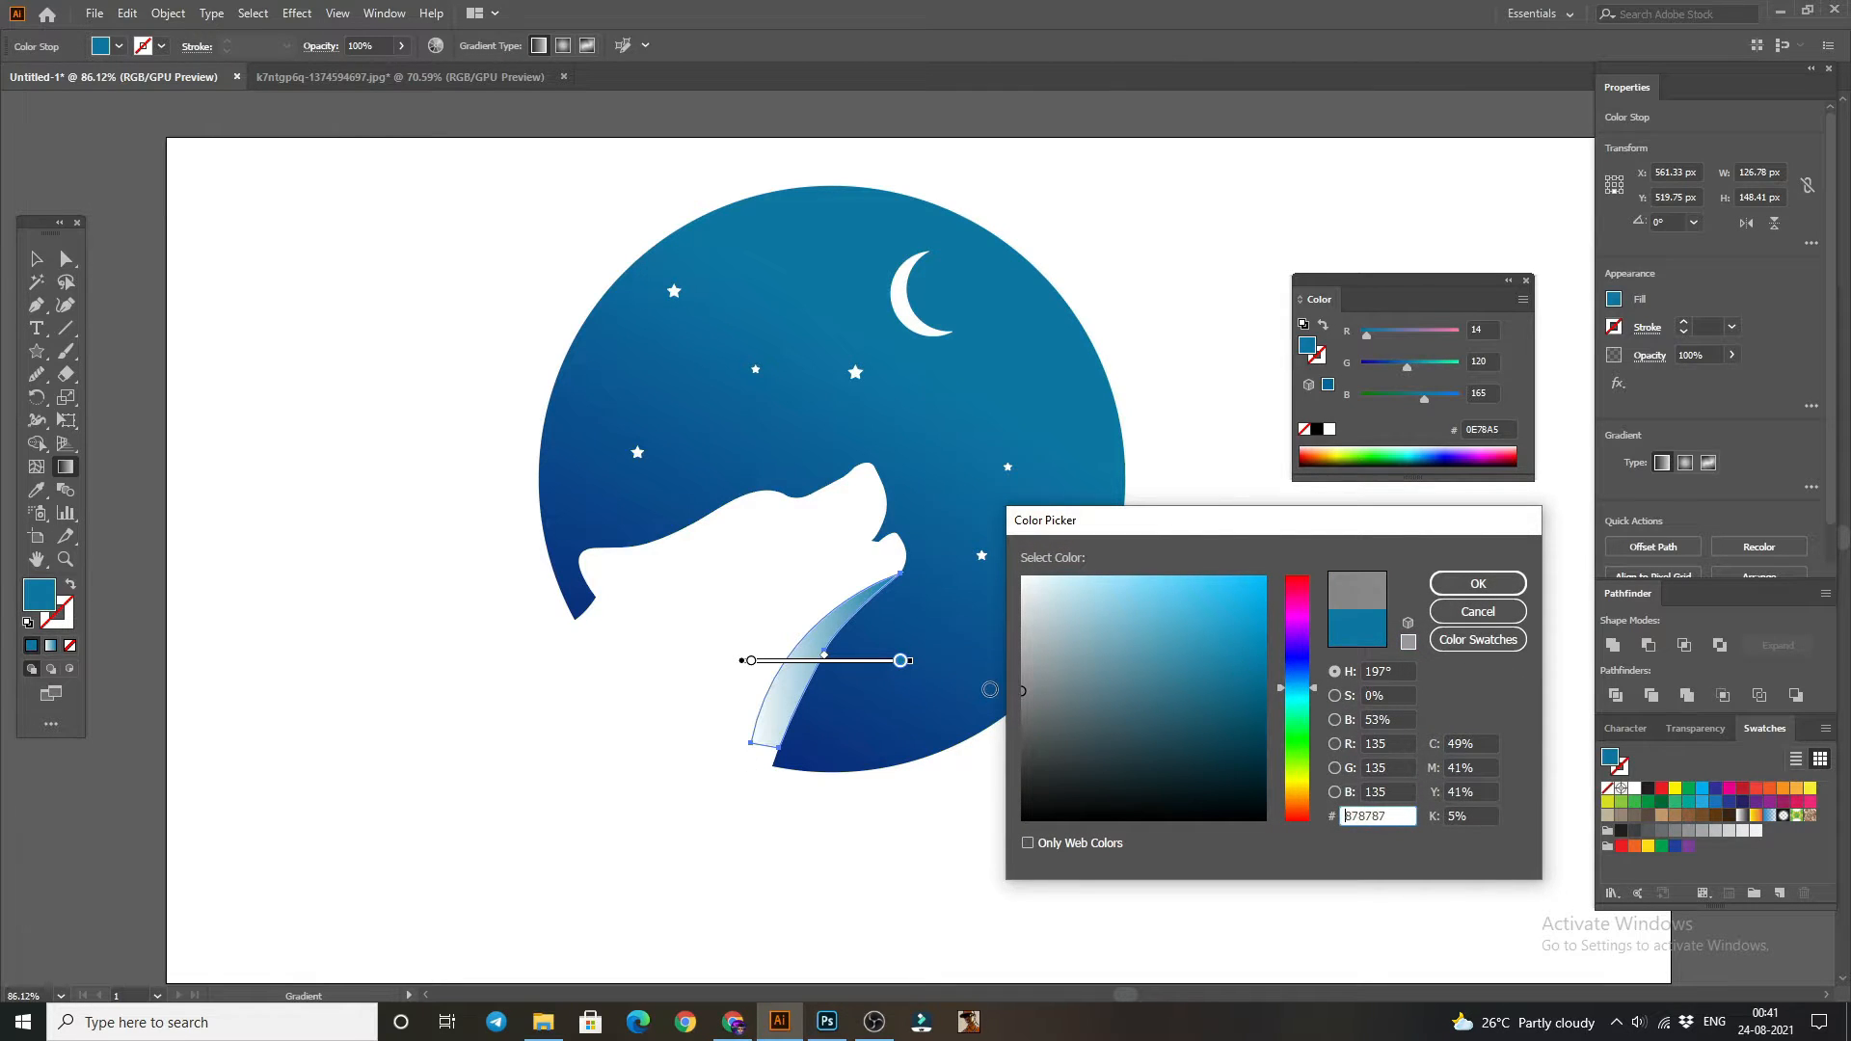
pyautogui.moveTo(990, 689); pyautogui.dragTo(977, 690)
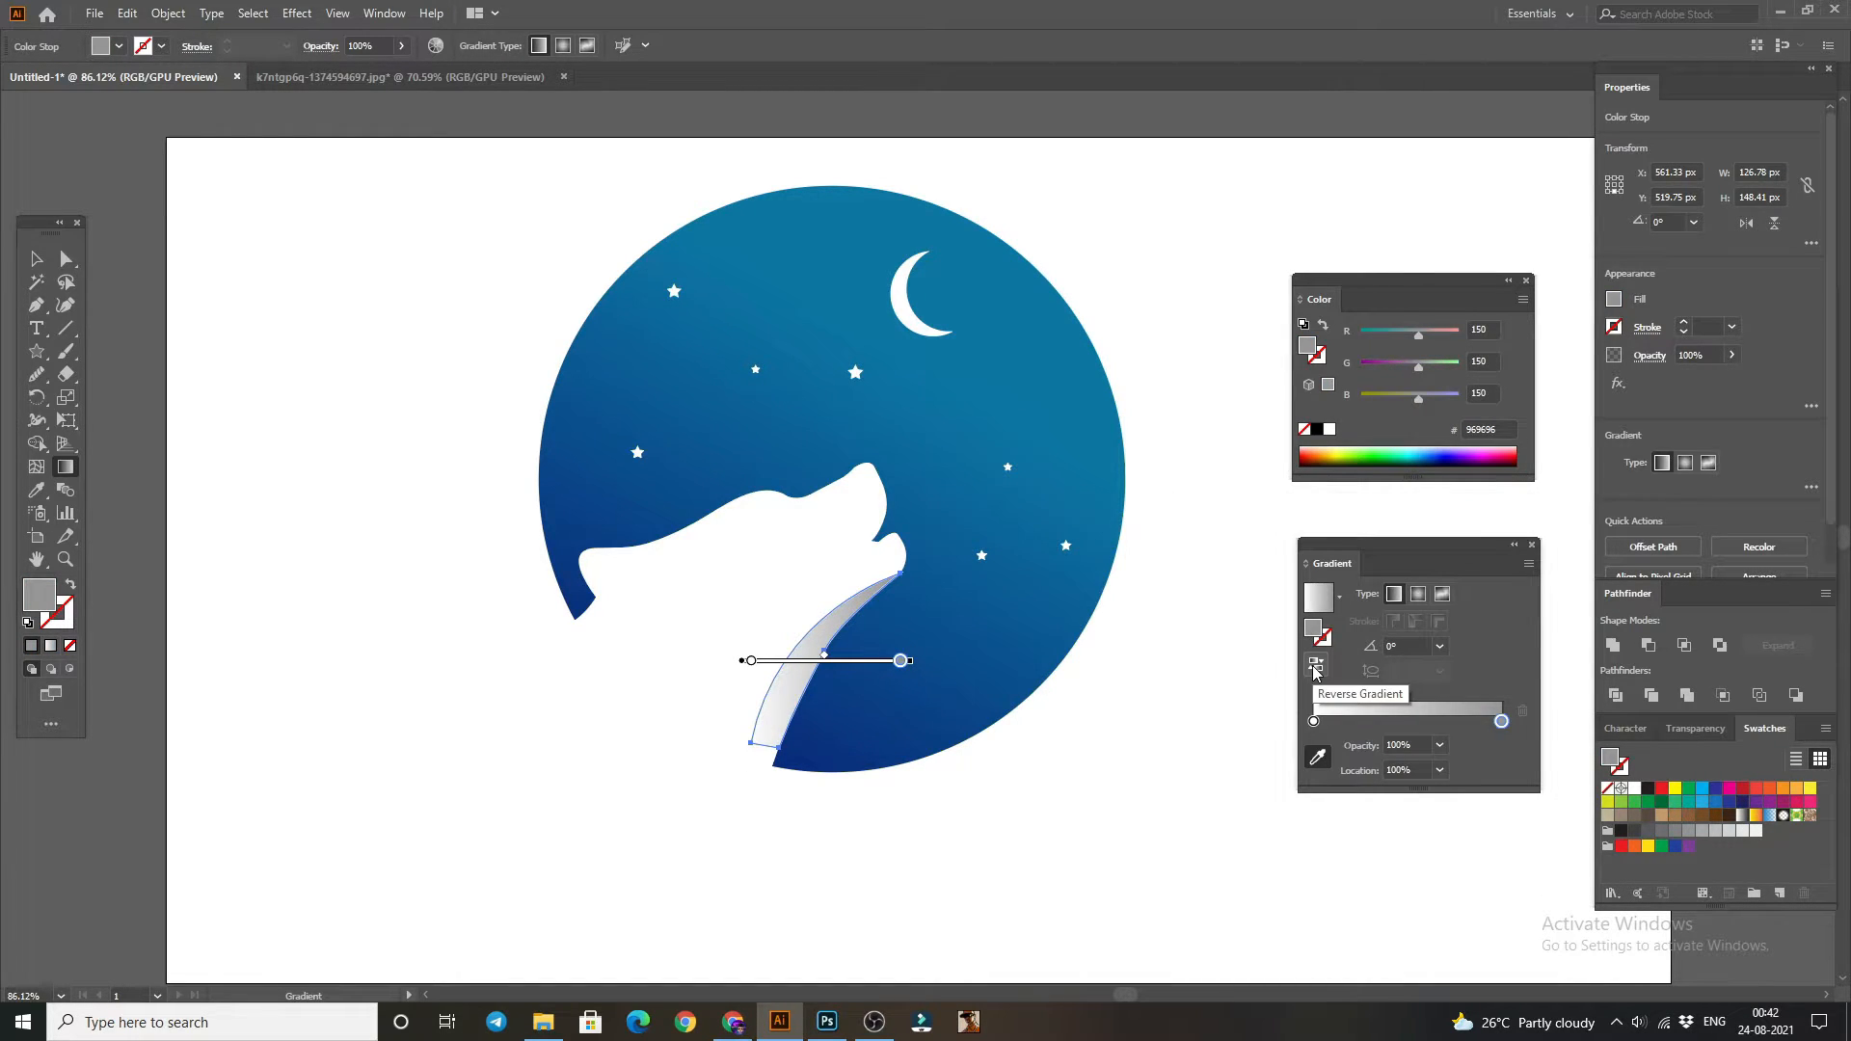
pyautogui.click(1316, 667)
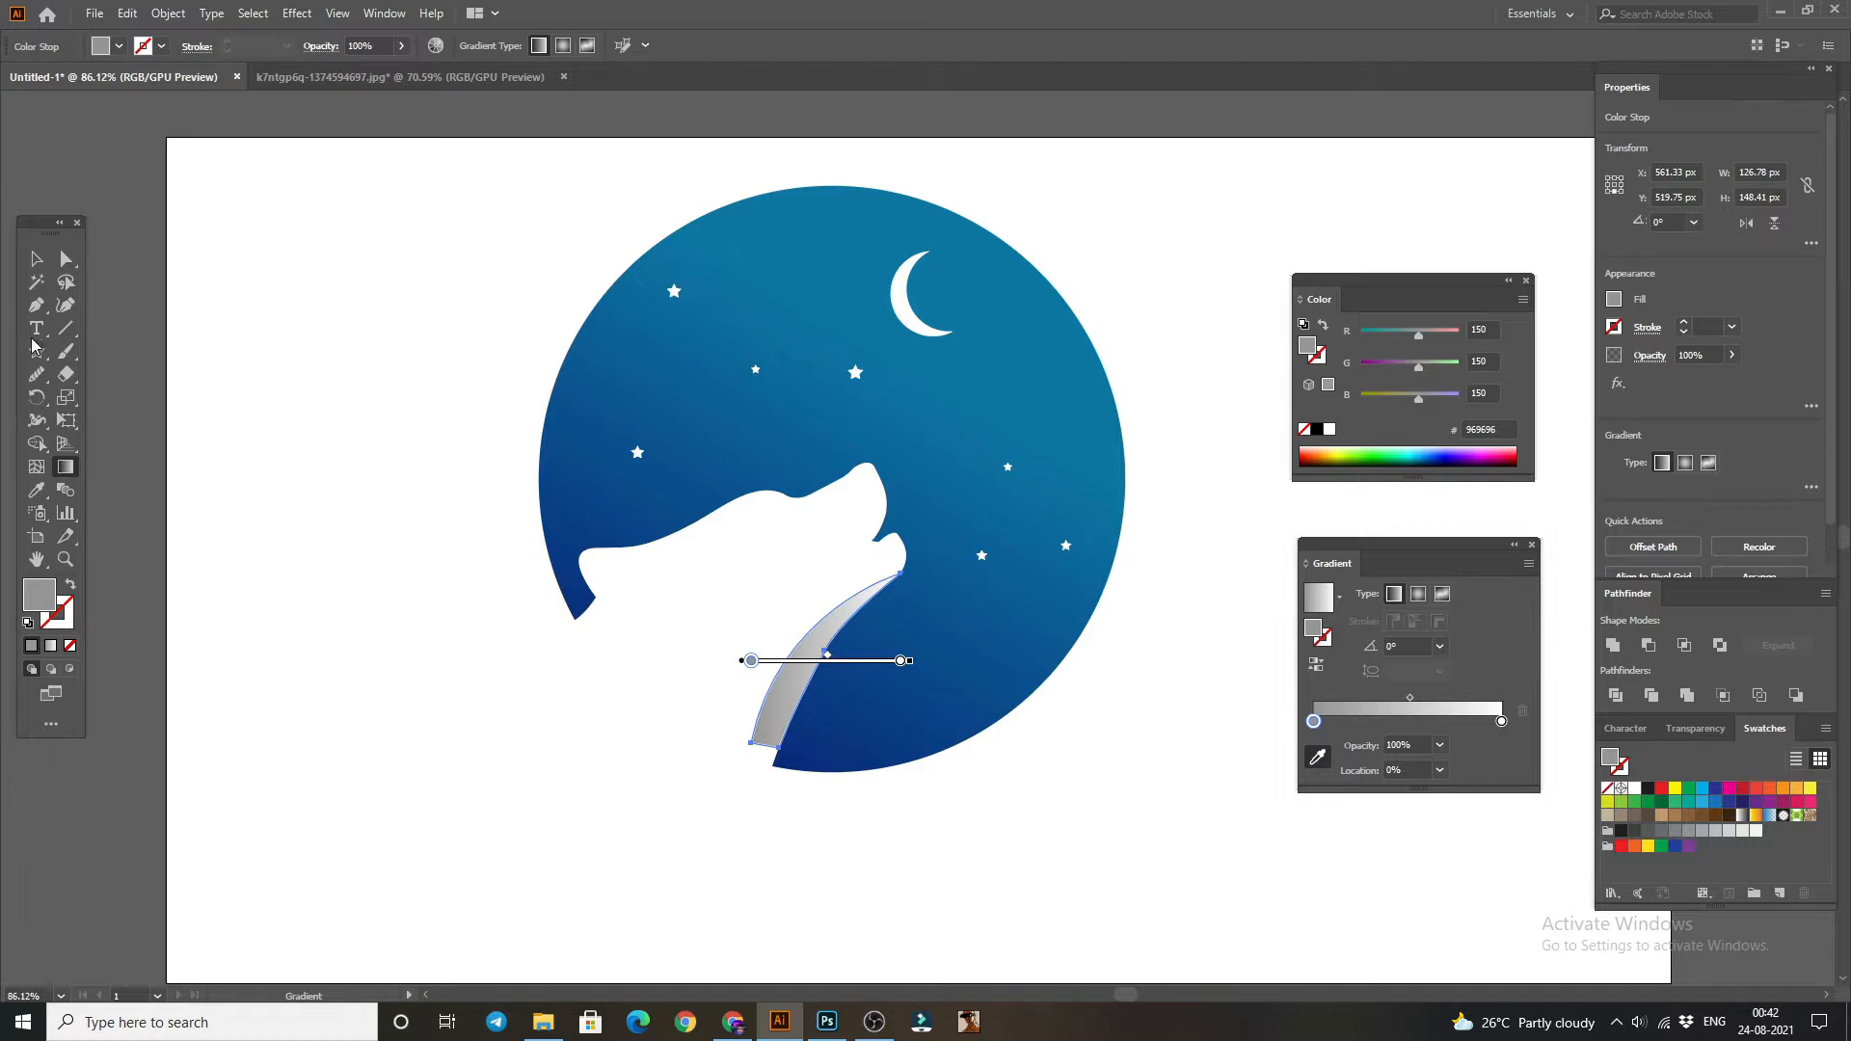
pyautogui.click(1316, 665)
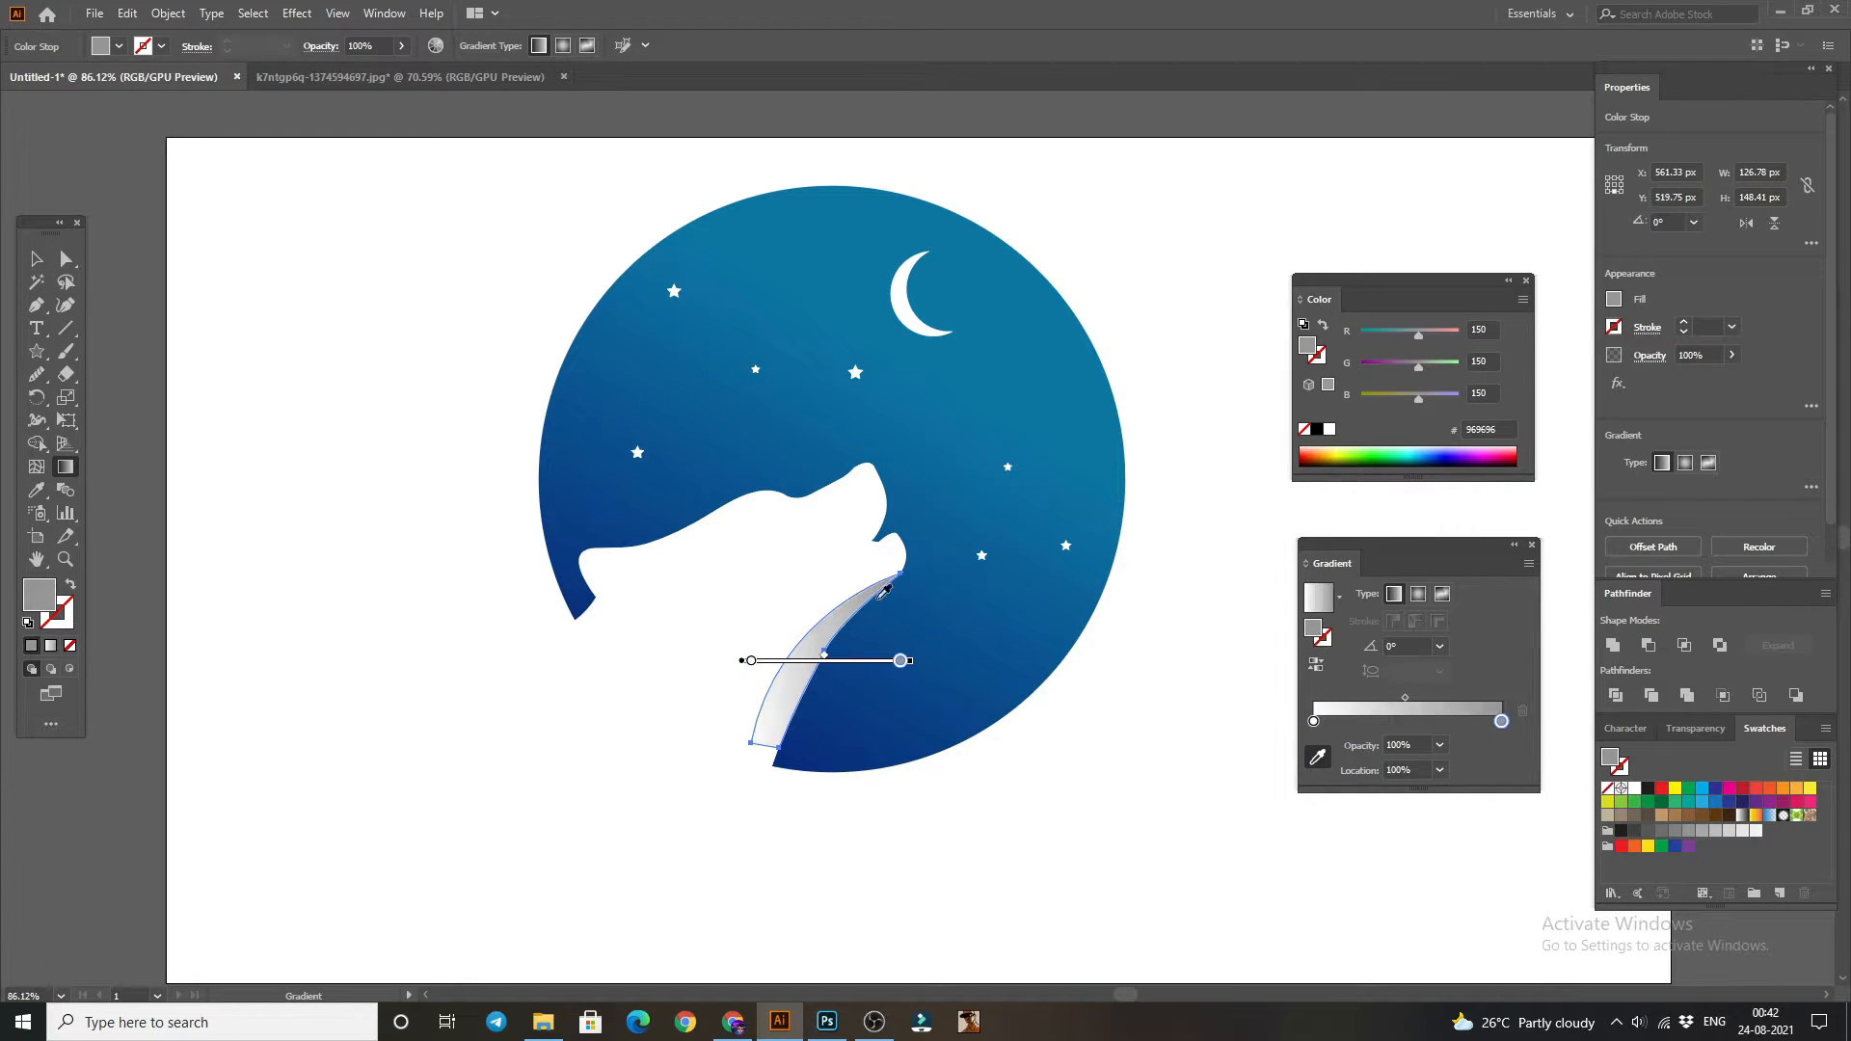
pyautogui.click(37, 258)
pyautogui.click(420, 508)
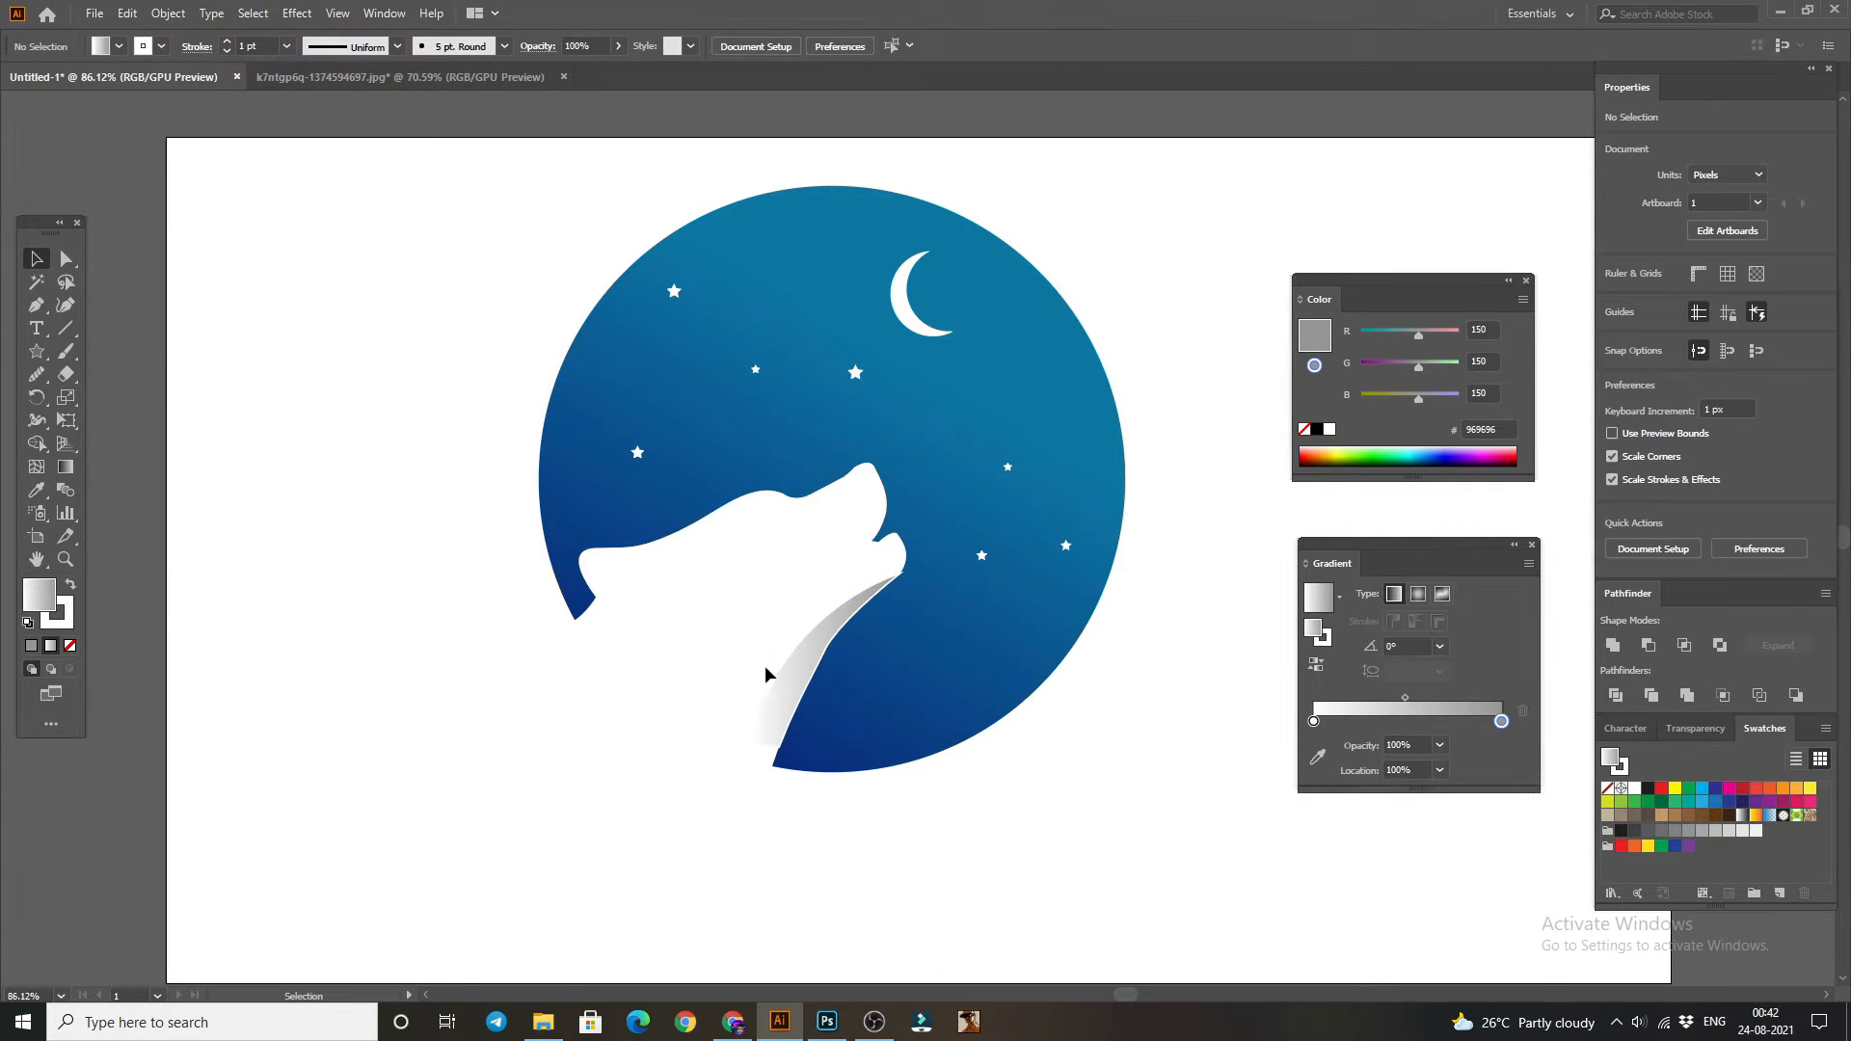
# - Remove the white stroke from the throat sliver, keeping its white-to-grey gradient fill
pyautogui.click(818, 621)
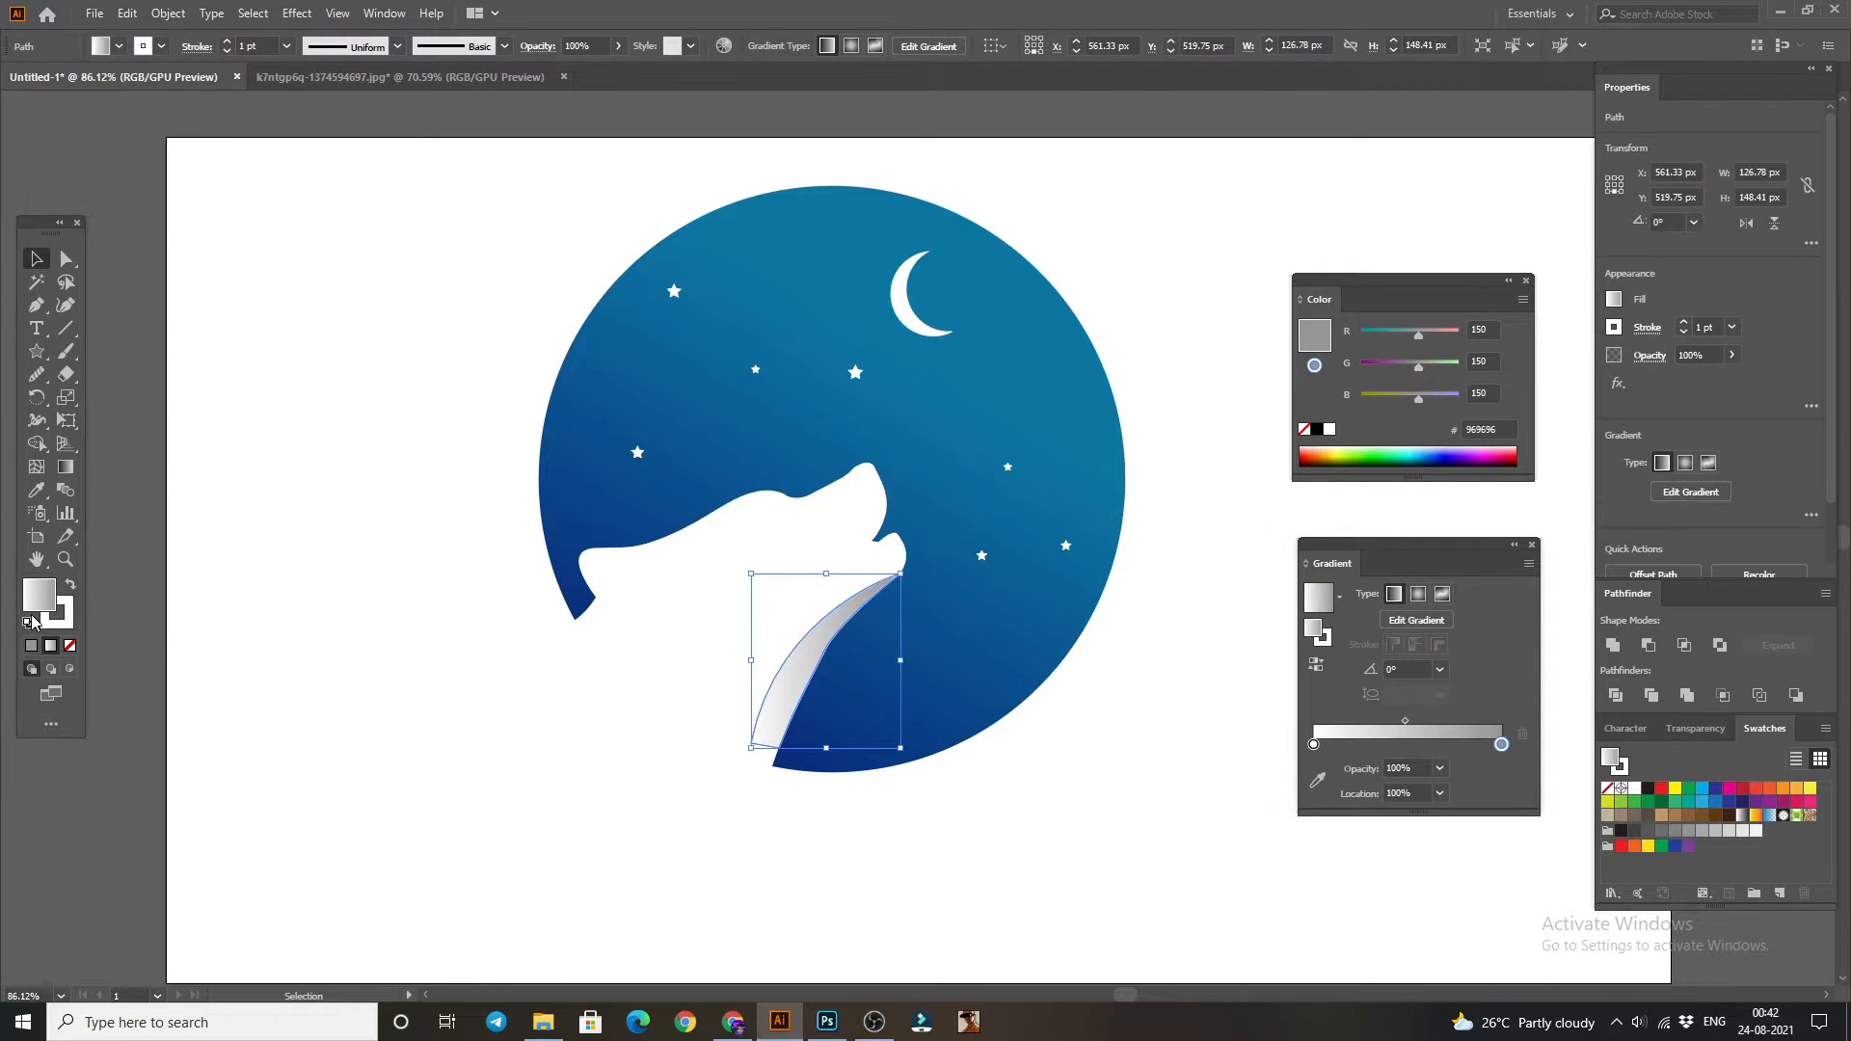
pyautogui.click(60, 625)
pyautogui.click(69, 644)
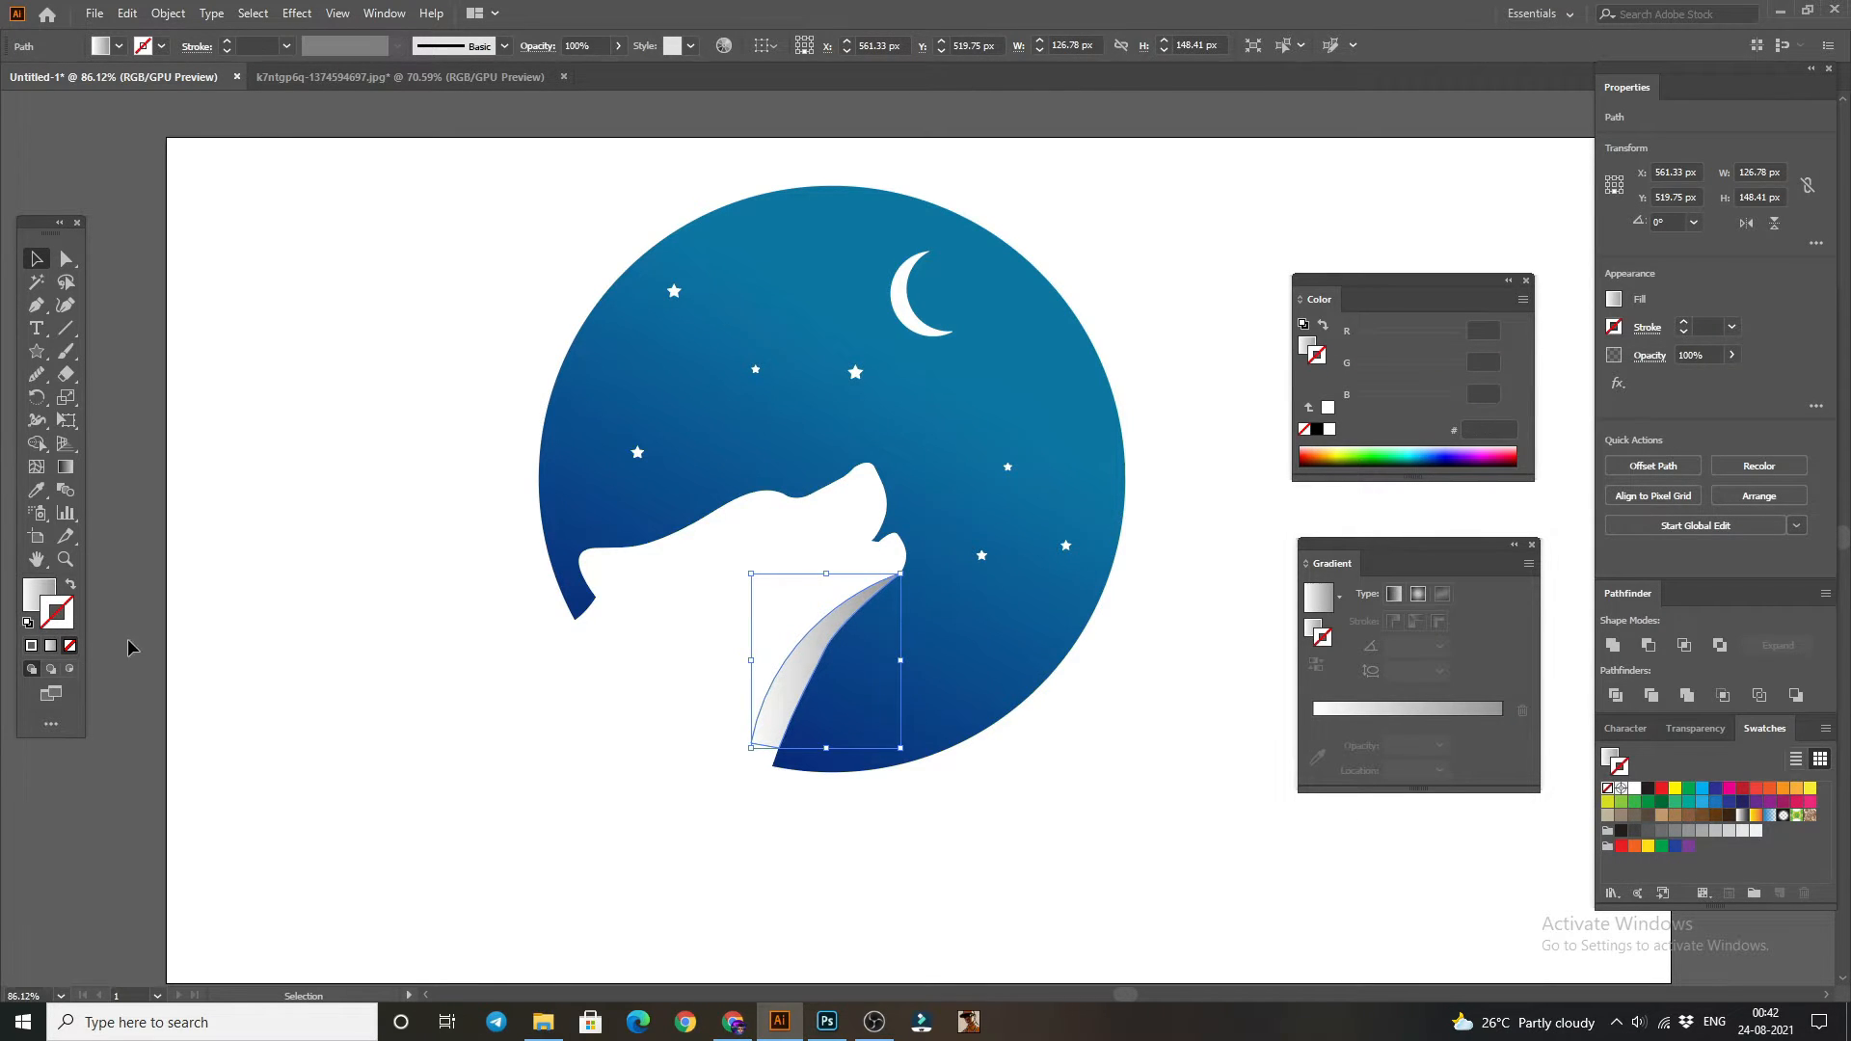
pyautogui.click(200, 583)
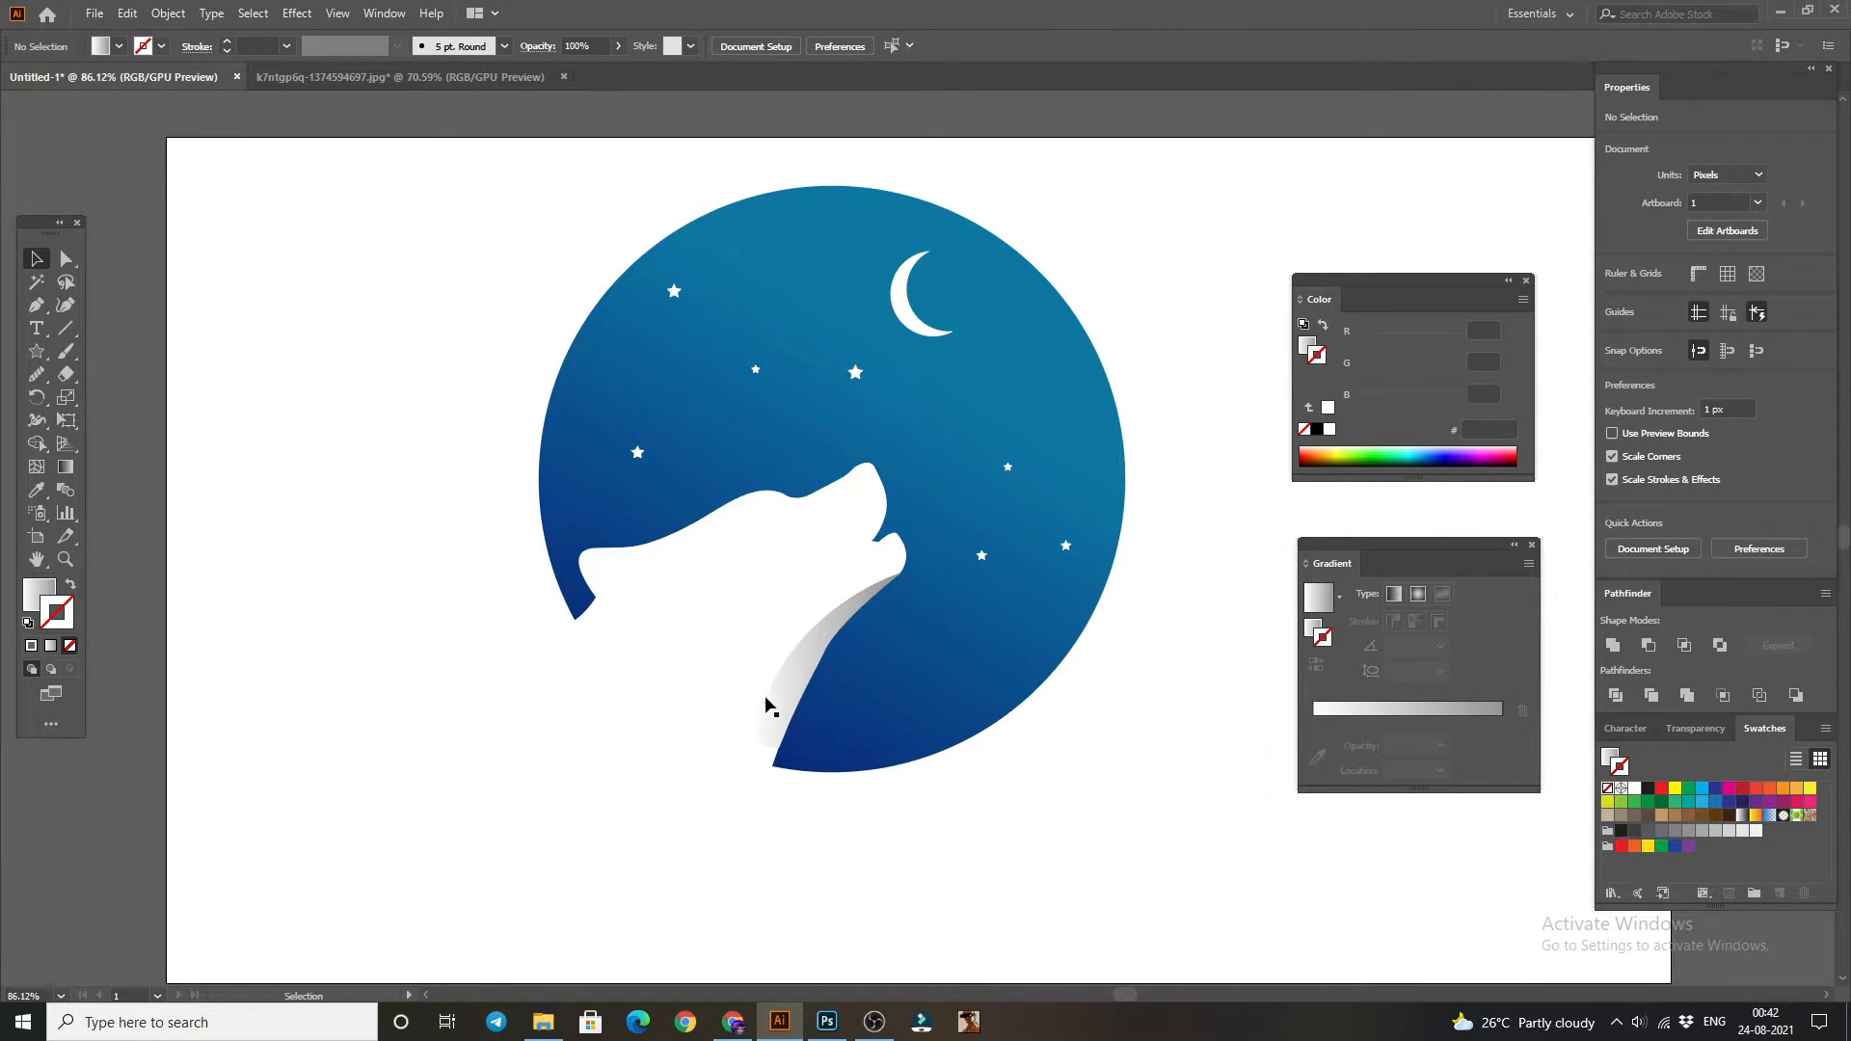
pyautogui.click(835, 657)
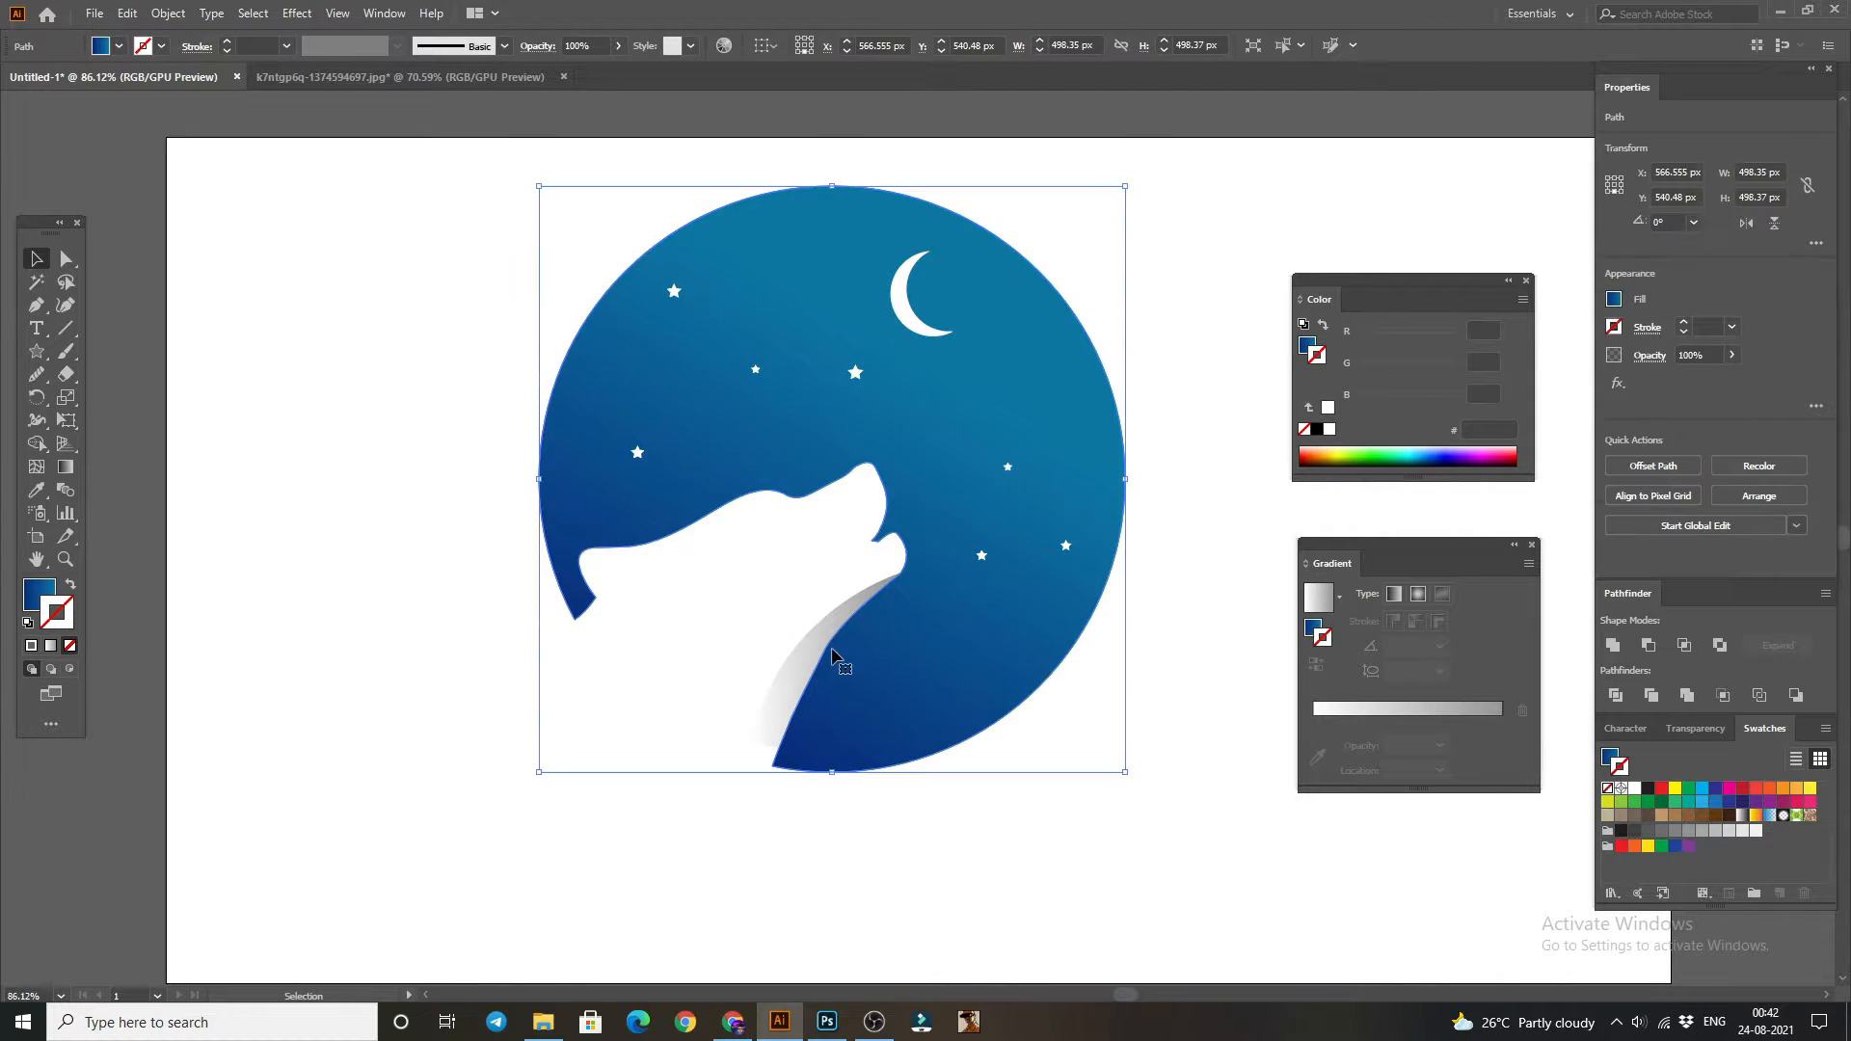
pyautogui.click(663, 623)
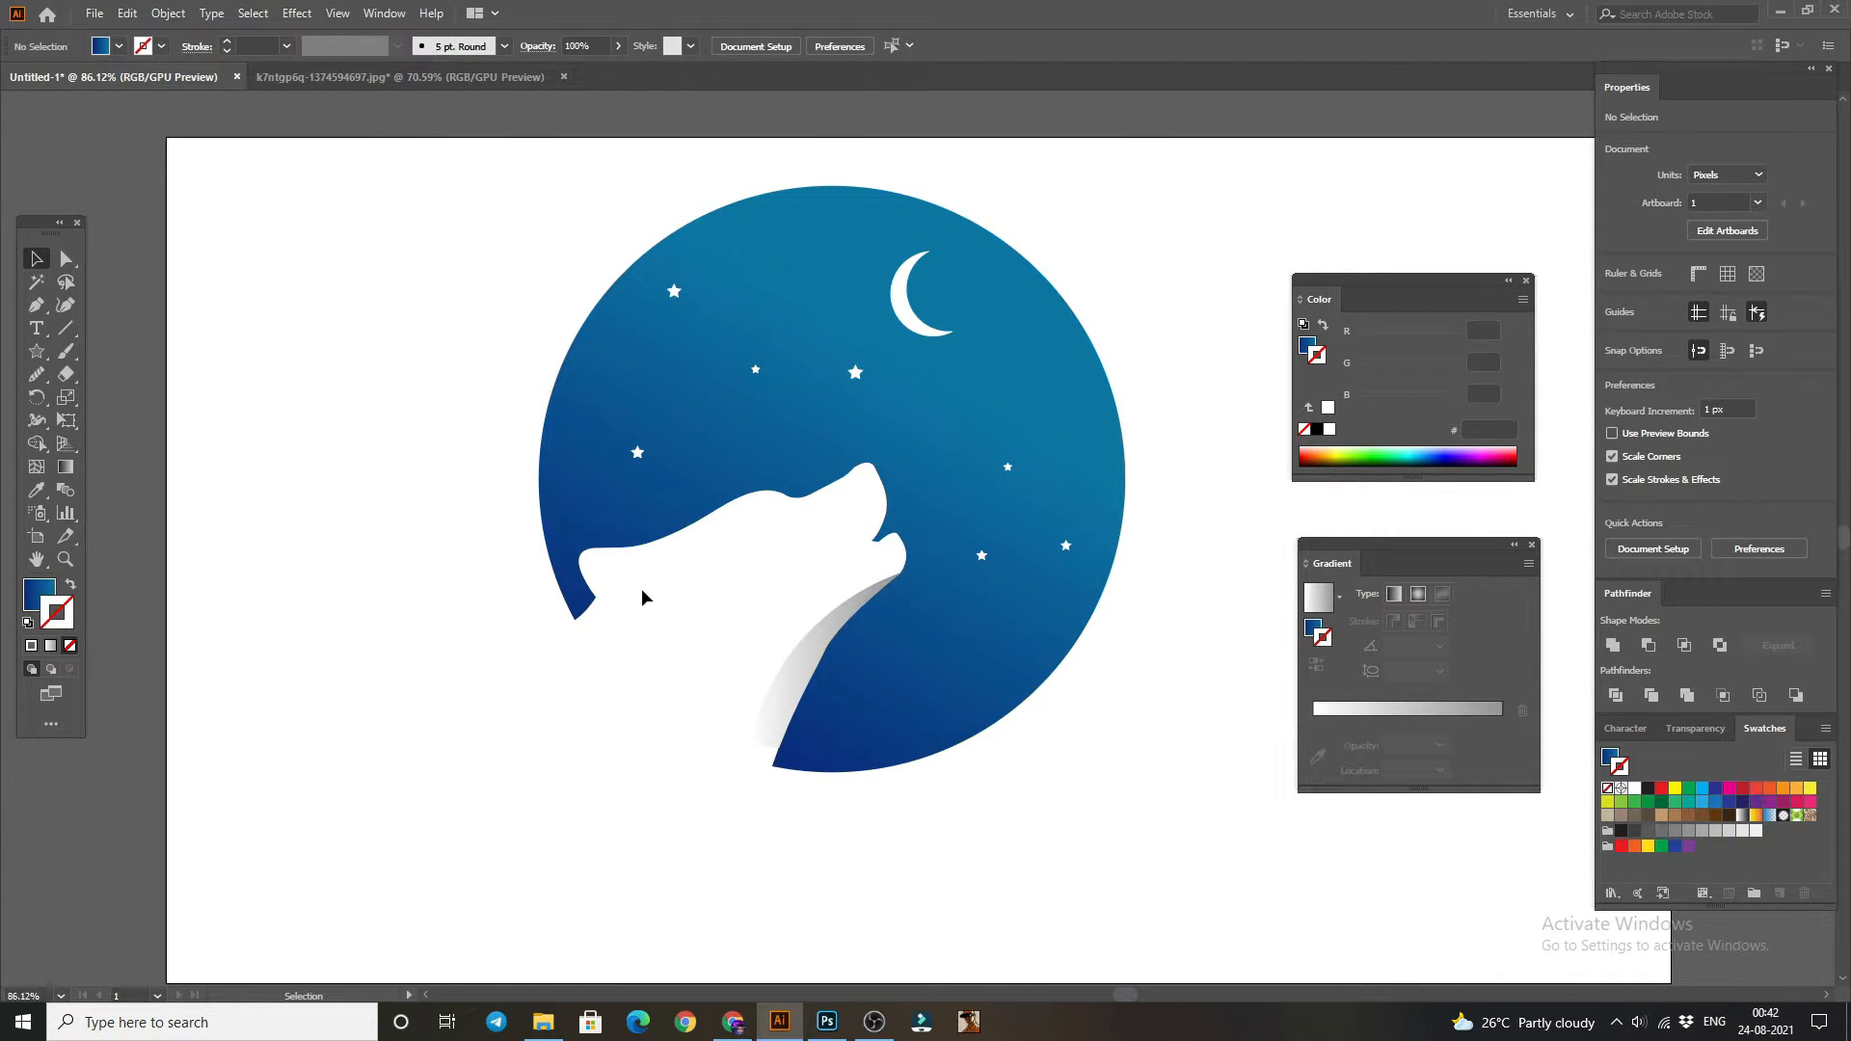
# - Draw a curved pen path inside the emblem's left rim, from the lower-left tip to the upper-left edge, with a gradient stroke and no fill
pyautogui.scroll(1, 619, 628)
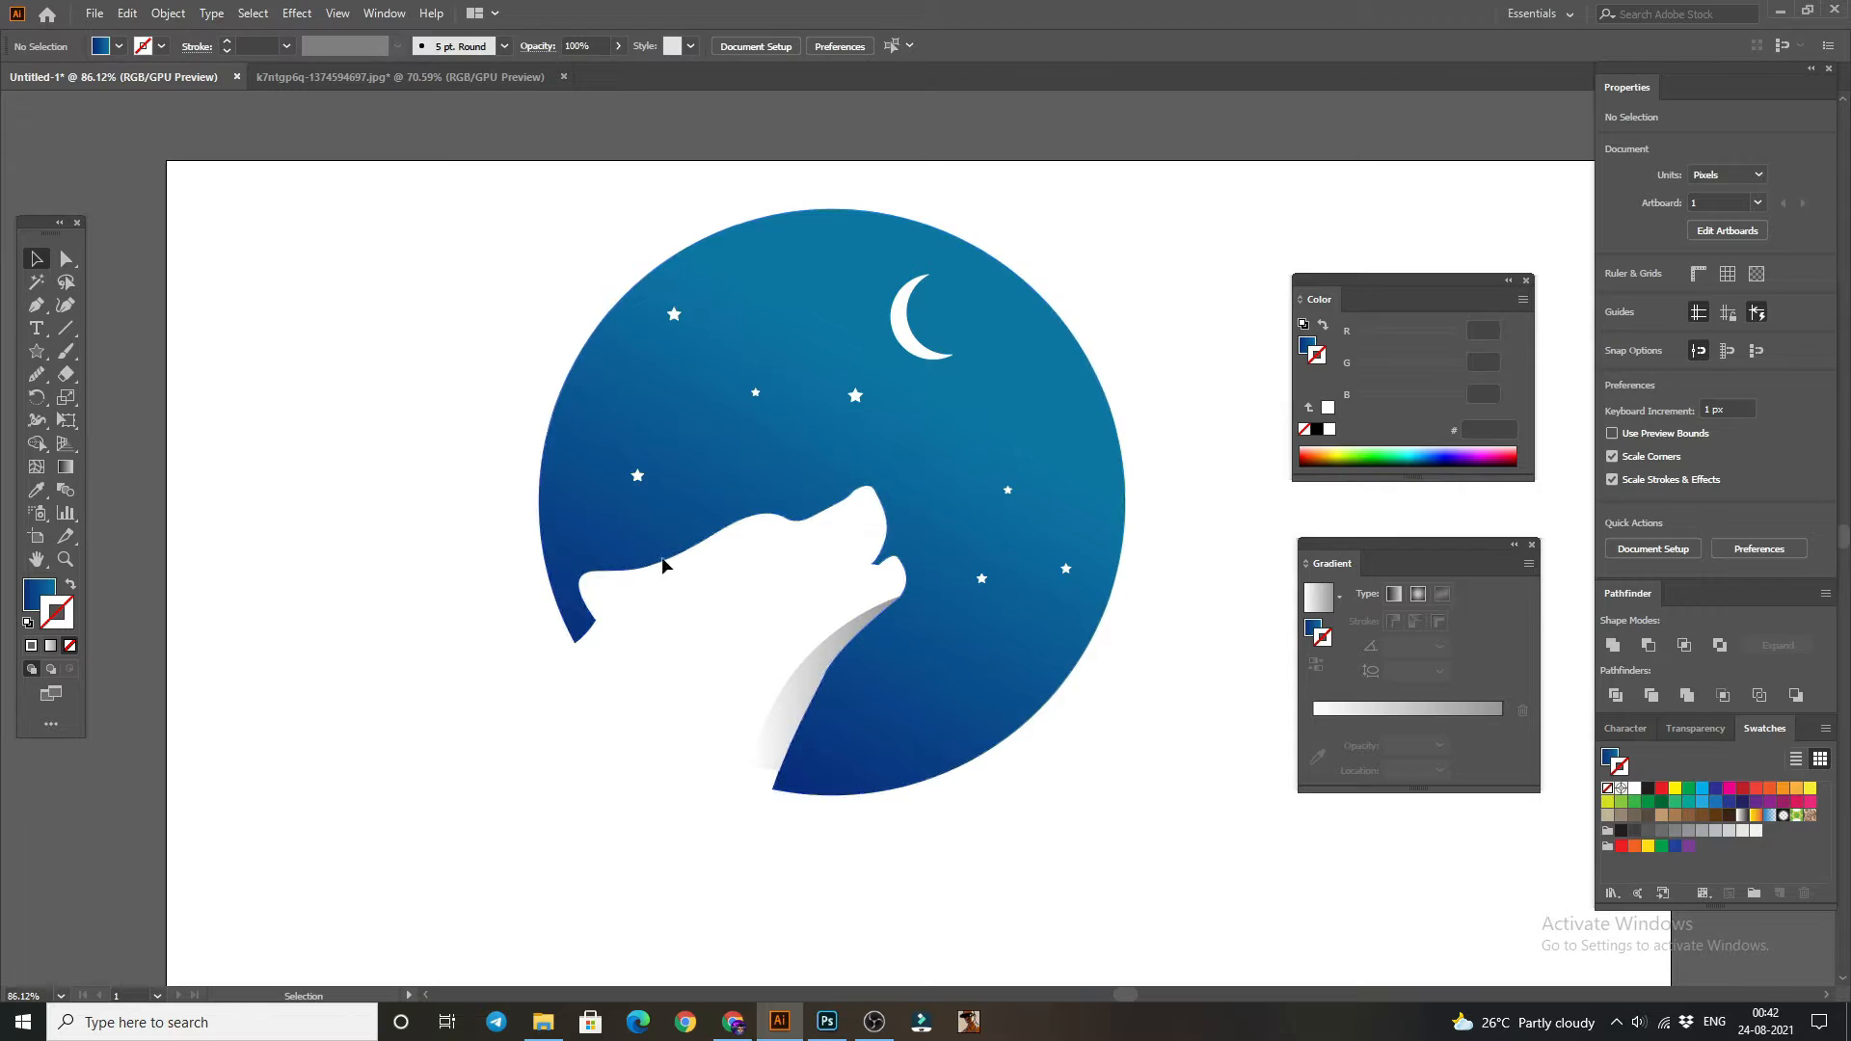
pyautogui.click(37, 304)
pyautogui.click(575, 643)
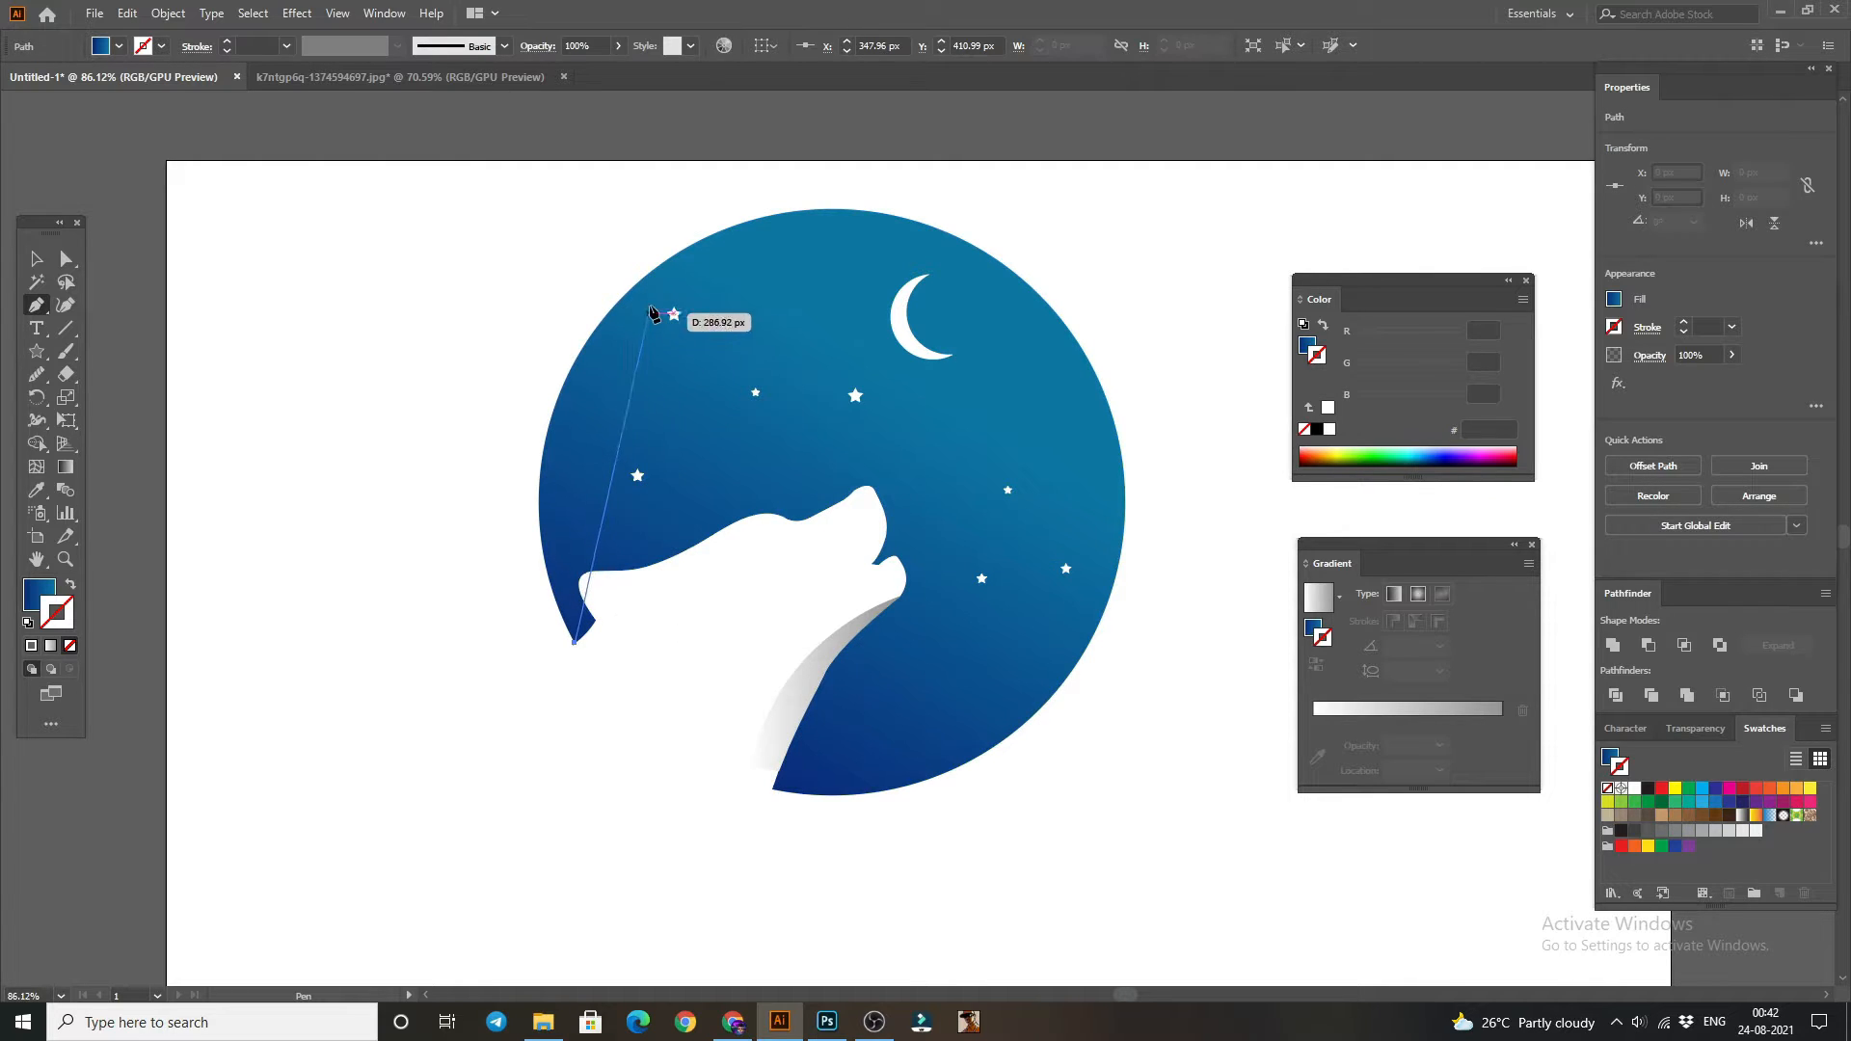
pyautogui.moveTo(648, 275); pyautogui.dragTo(778, 175)
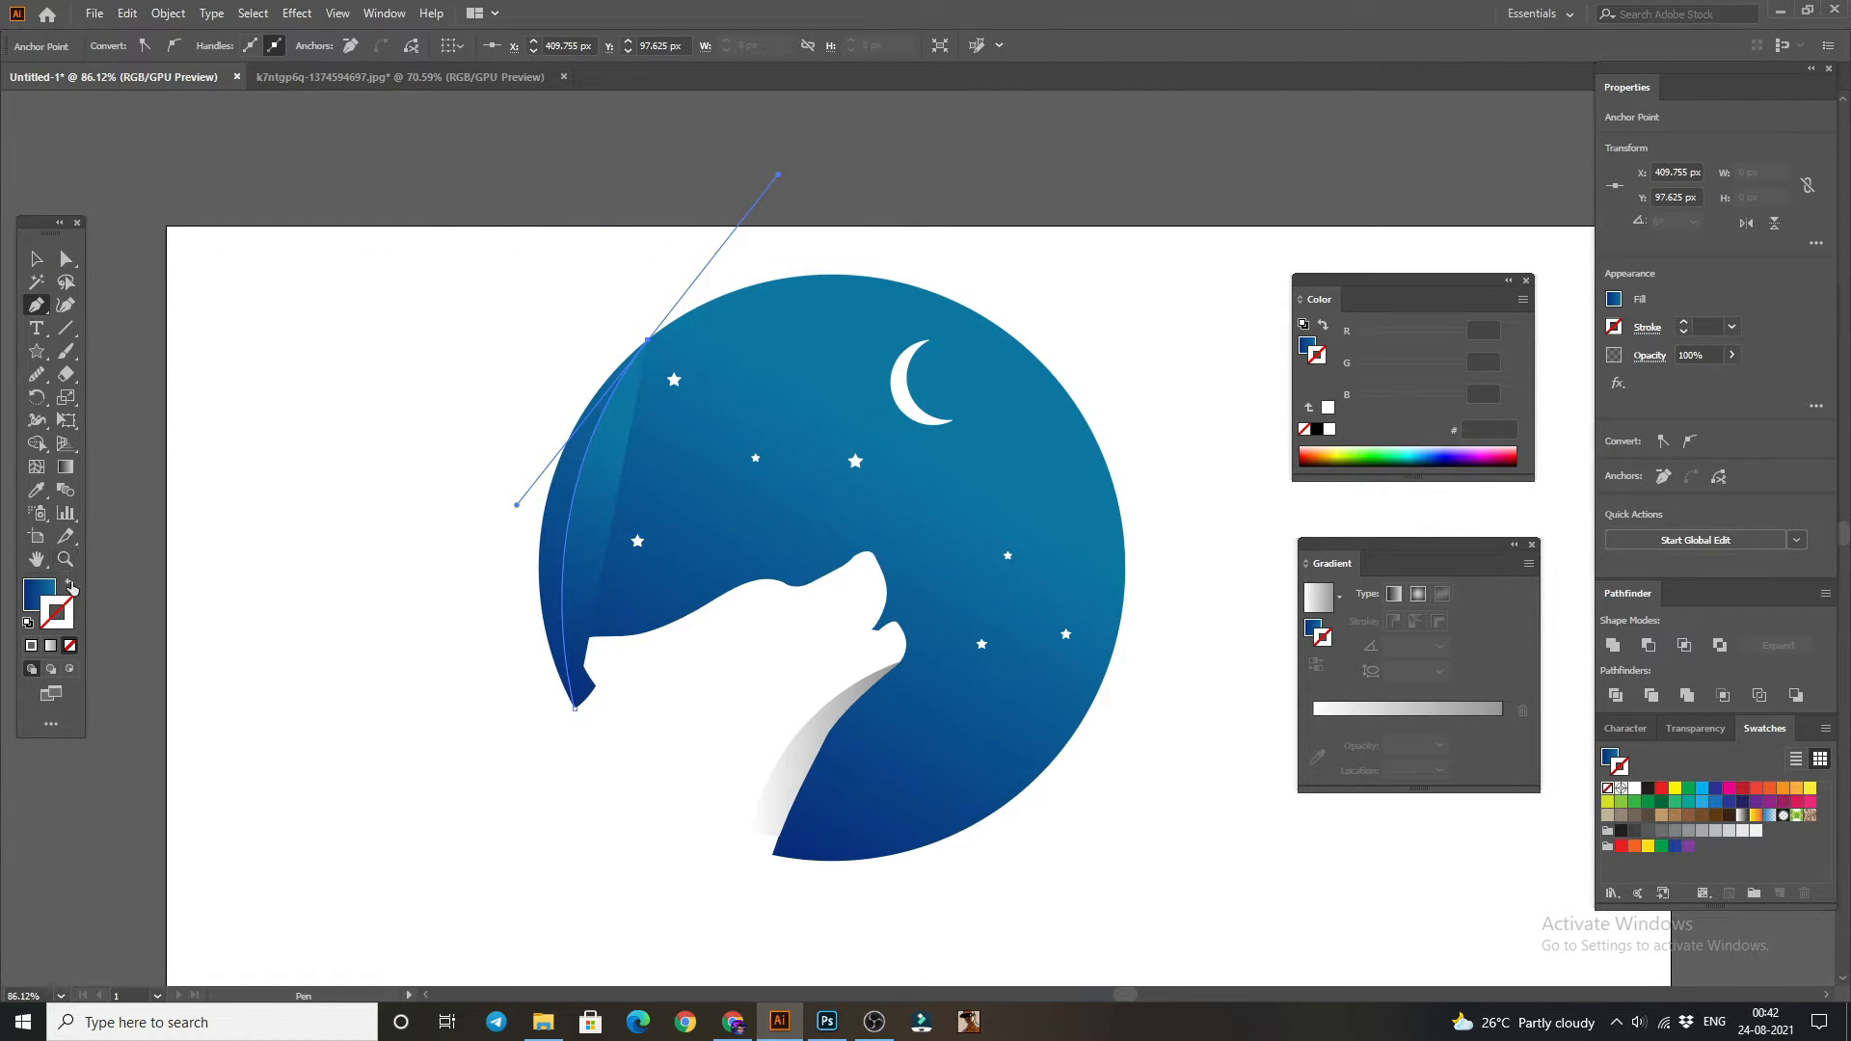
pyautogui.click(71, 585)
pyautogui.click(37, 258)
pyautogui.click(219, 269)
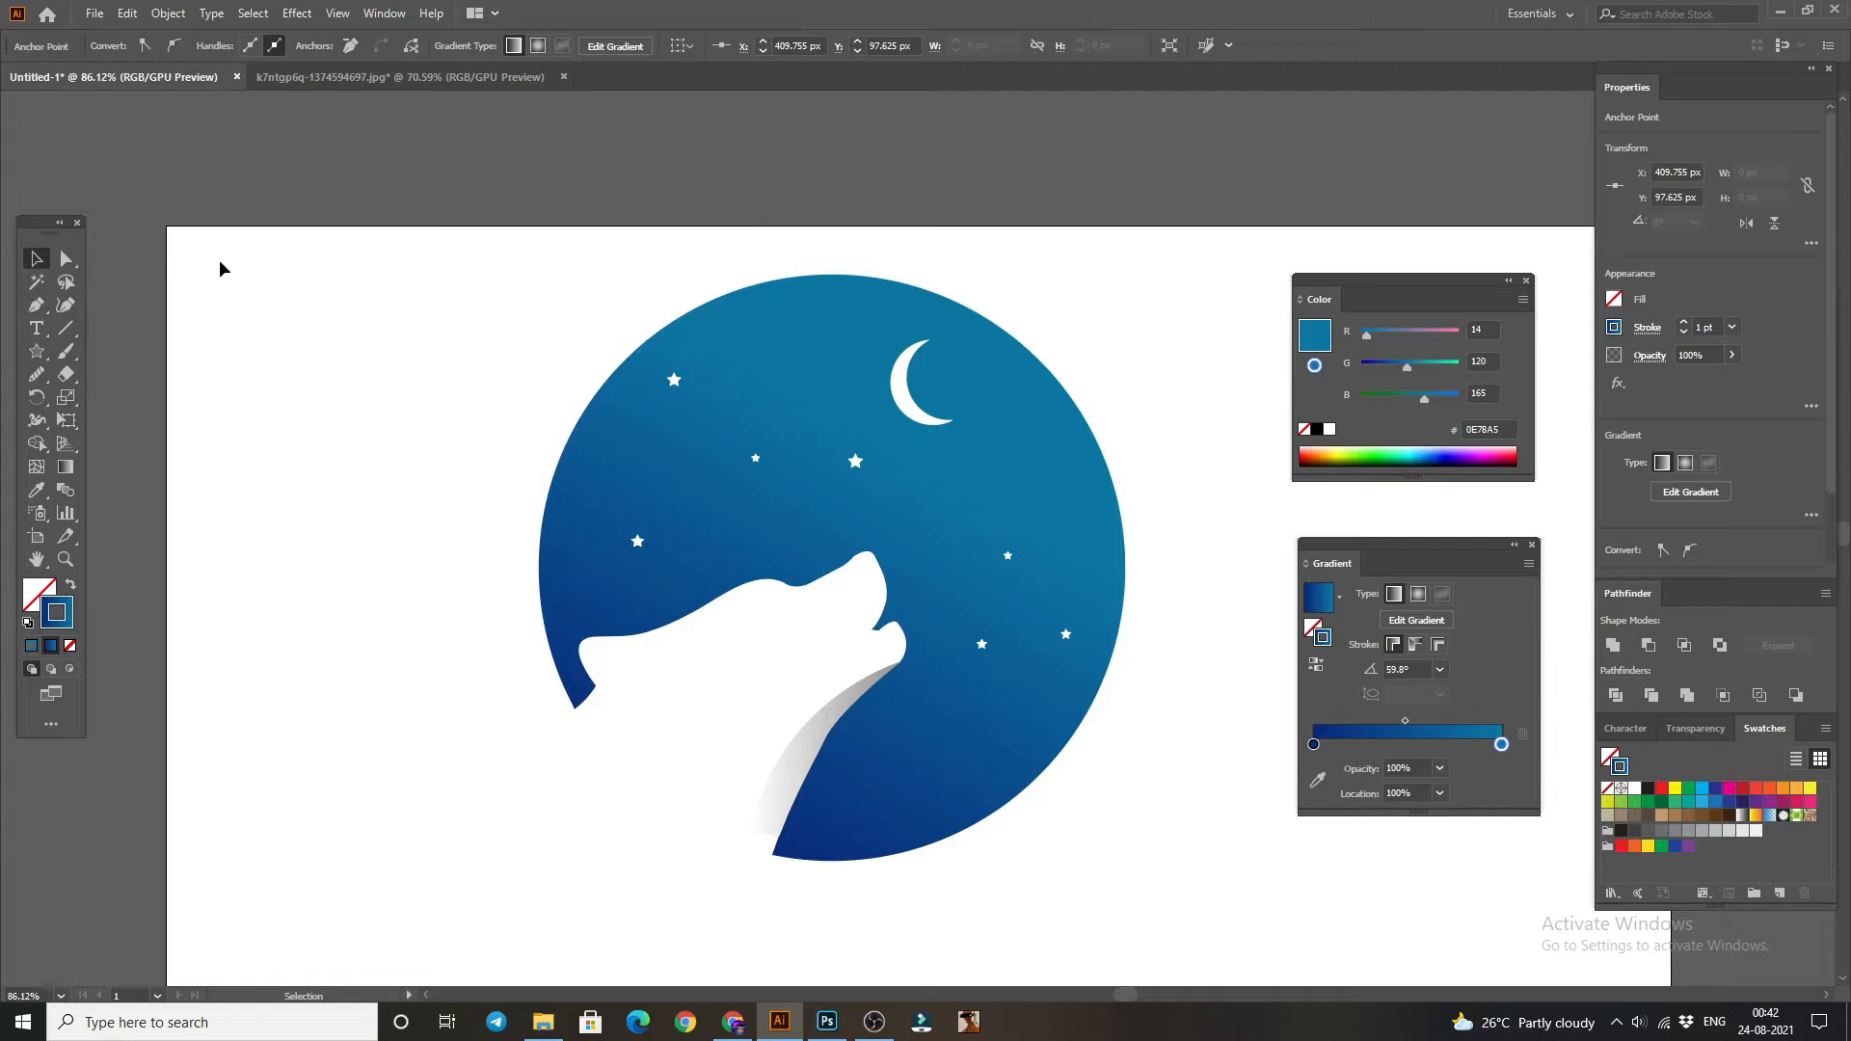
# - Draw an unfilled pen arc just inside the emblem's top rim, from the upper-left edge to the upper-right edge
pyautogui.click(36, 305)
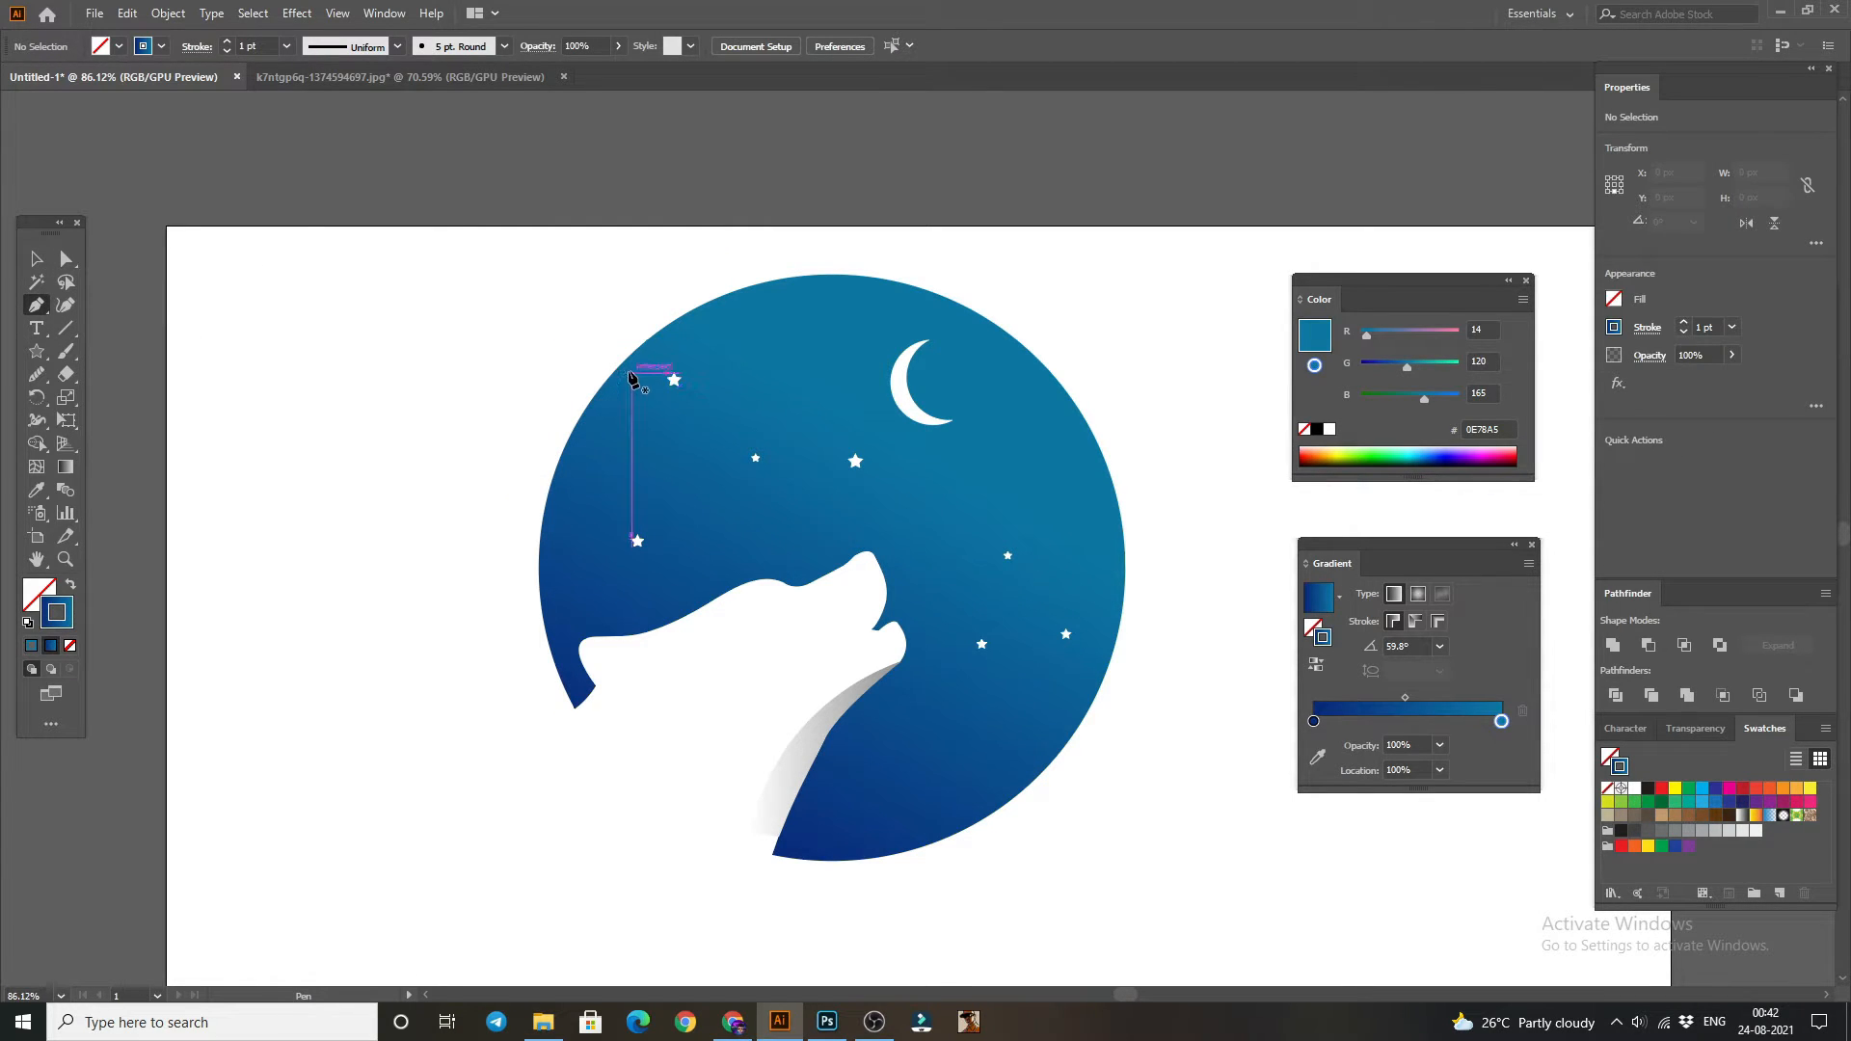
pyautogui.click(631, 362)
pyautogui.moveTo(987, 319); pyautogui.dragTo(1174, 377)
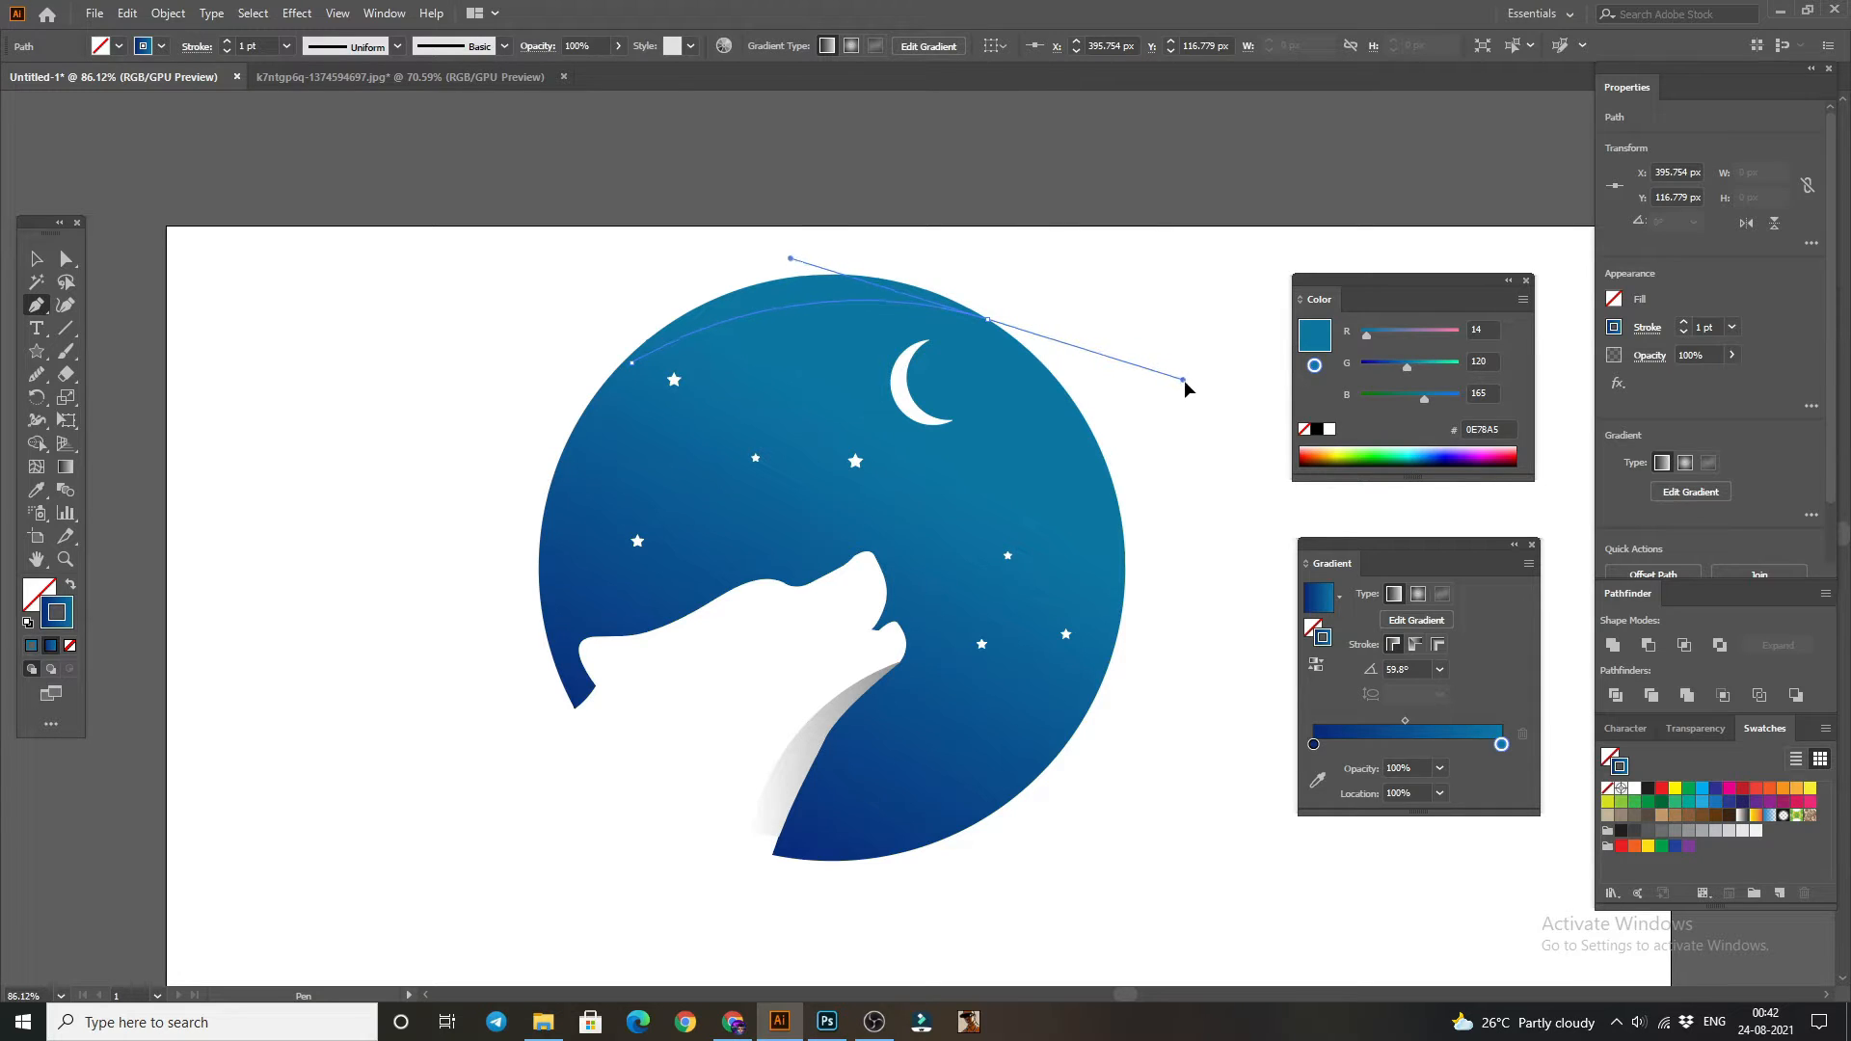
pyautogui.click(38, 261)
pyautogui.click(229, 292)
# - Draw an unfilled pen arc inside the emblem's right rim, from the end of the top arc down to the right edge
pyautogui.press('p')
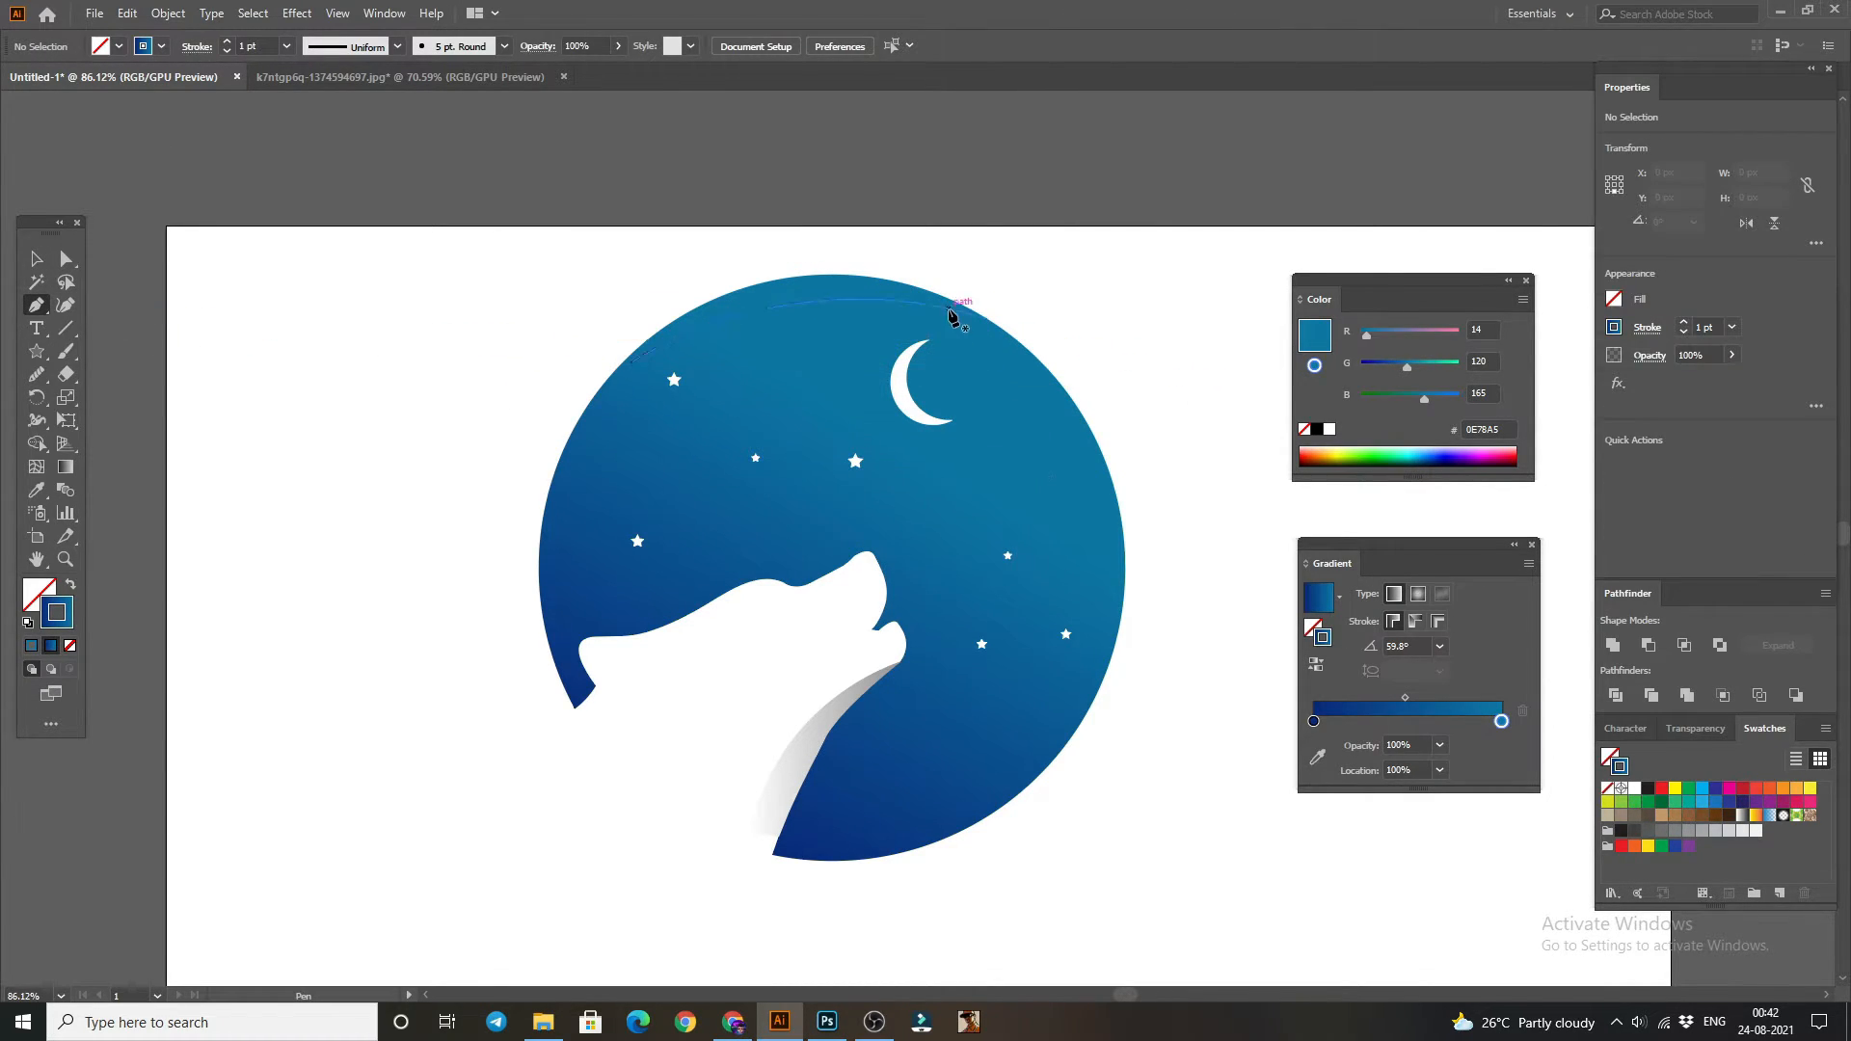
pyautogui.click(952, 309)
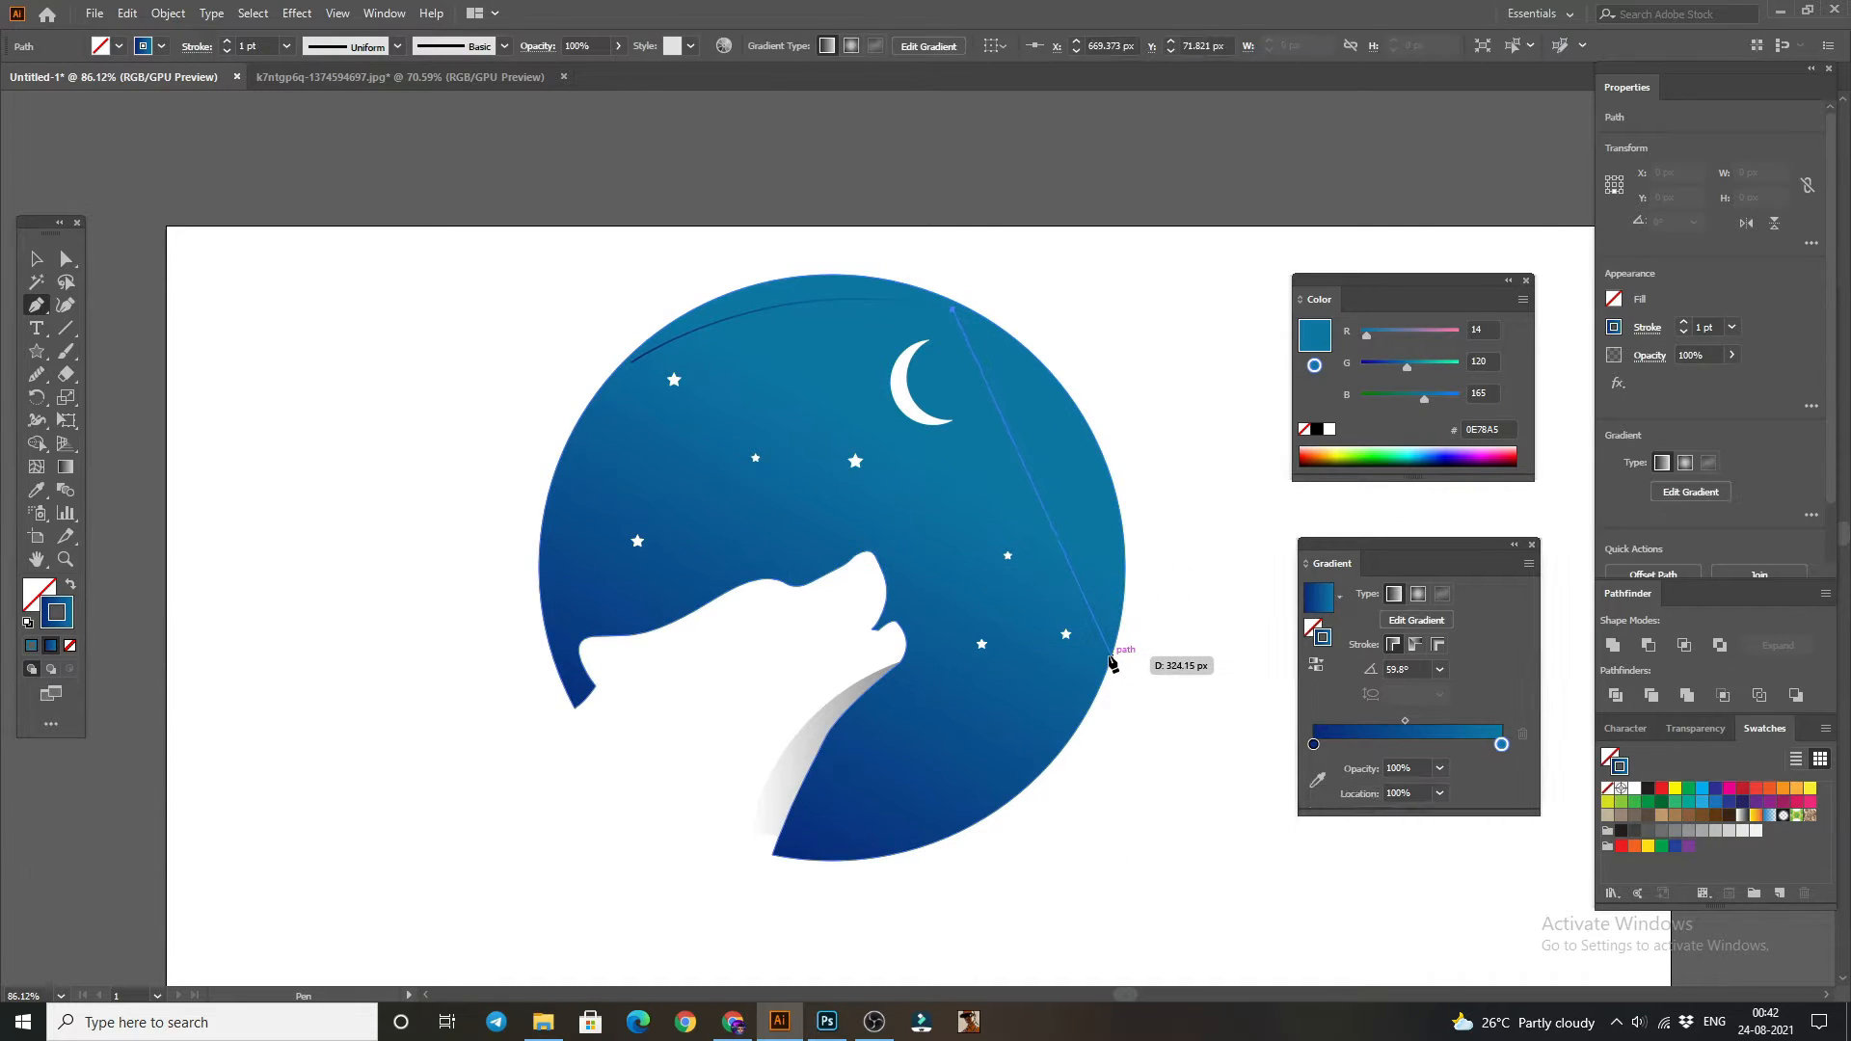
pyautogui.moveTo(1121, 617); pyautogui.dragTo(1125, 679)
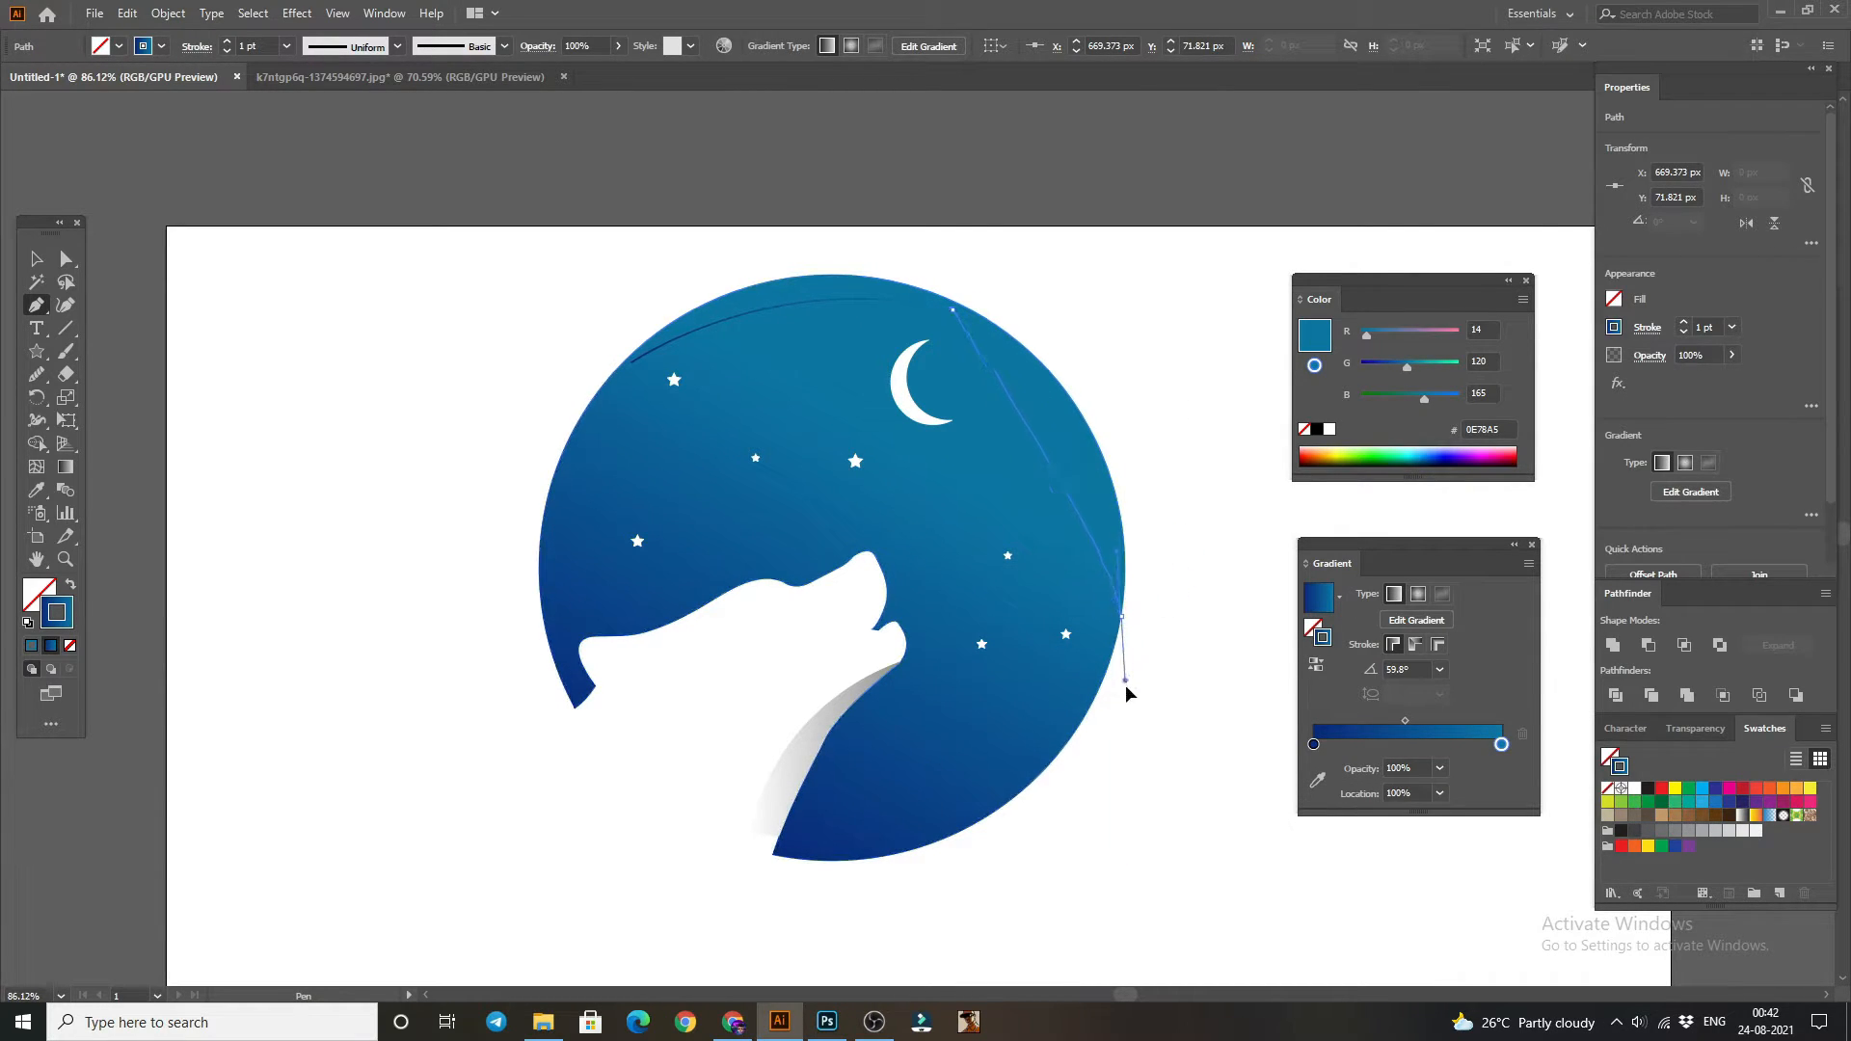
pyautogui.moveTo(1165, 789); pyautogui.dragTo(1137, 833)
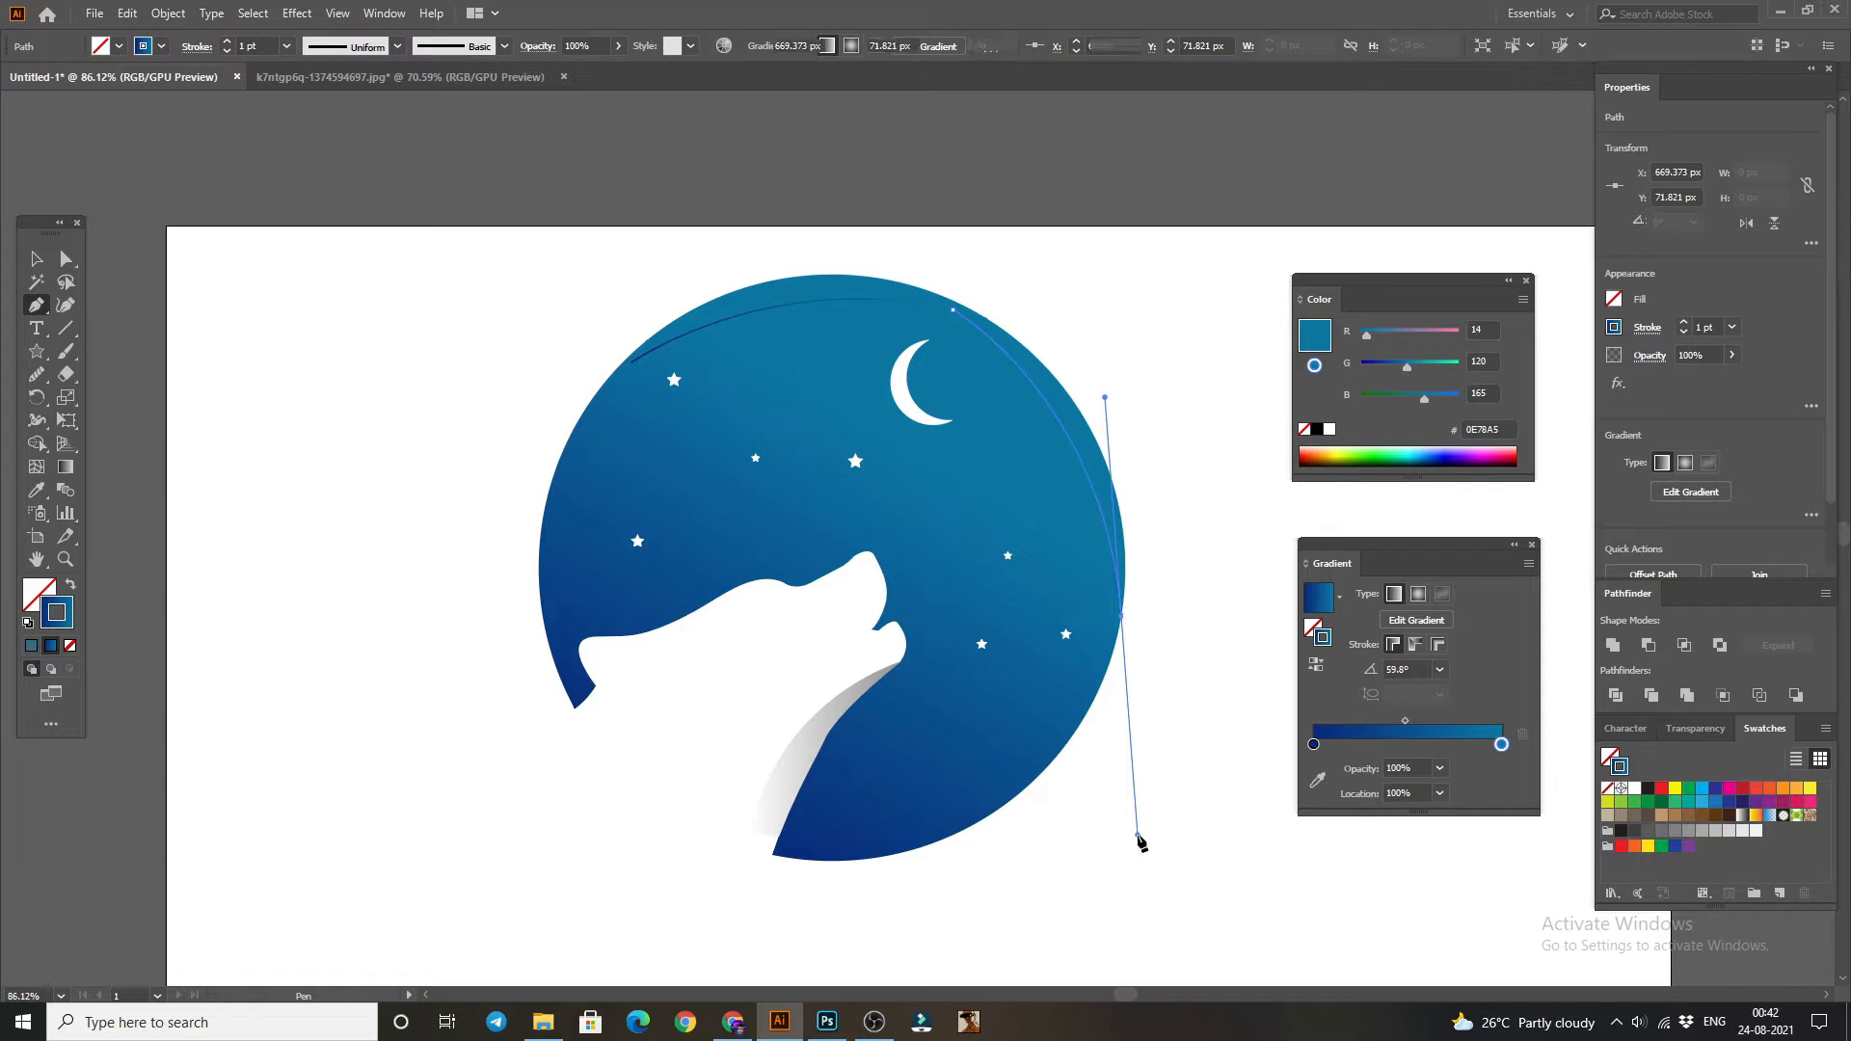
pyautogui.click(37, 260)
pyautogui.click(367, 258)
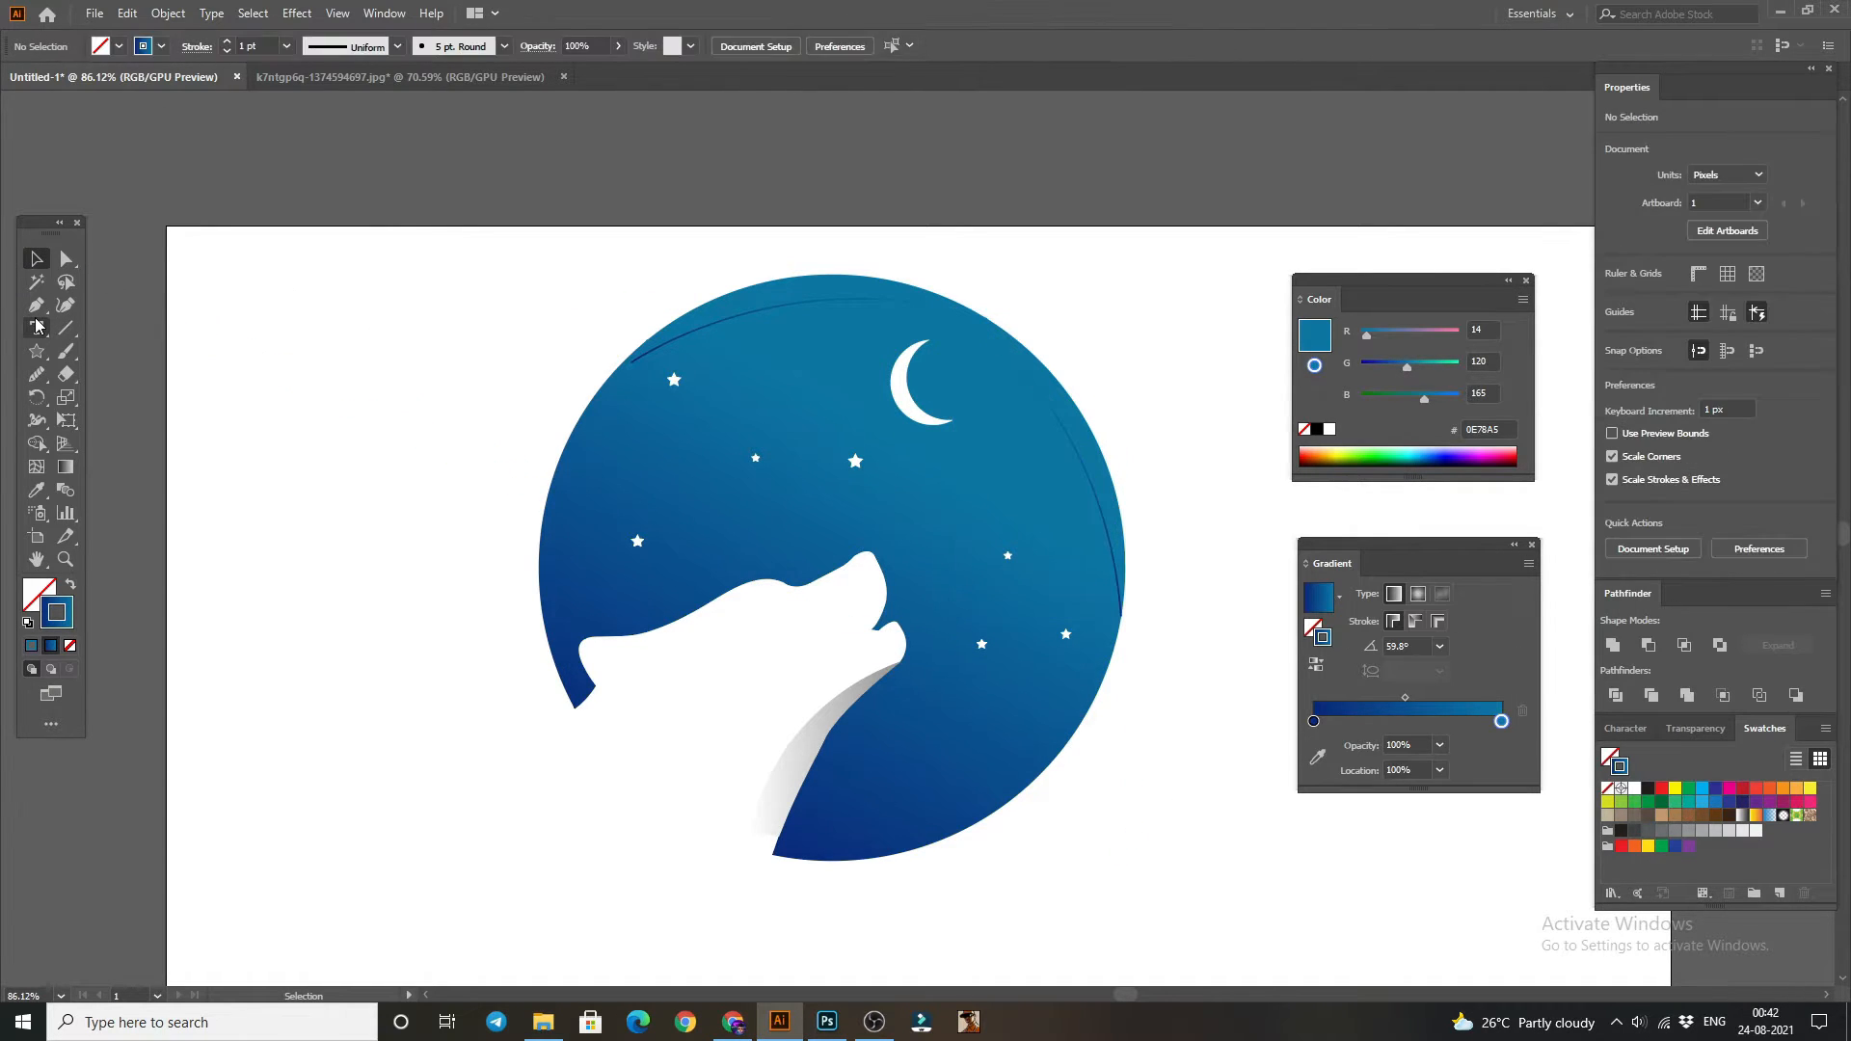
# - Draw an unfilled pen arc inside the lower-right rim, from the emblem's right edge to the bottom tip of the neck cutout
pyautogui.click(36, 326)
pyautogui.click(37, 307)
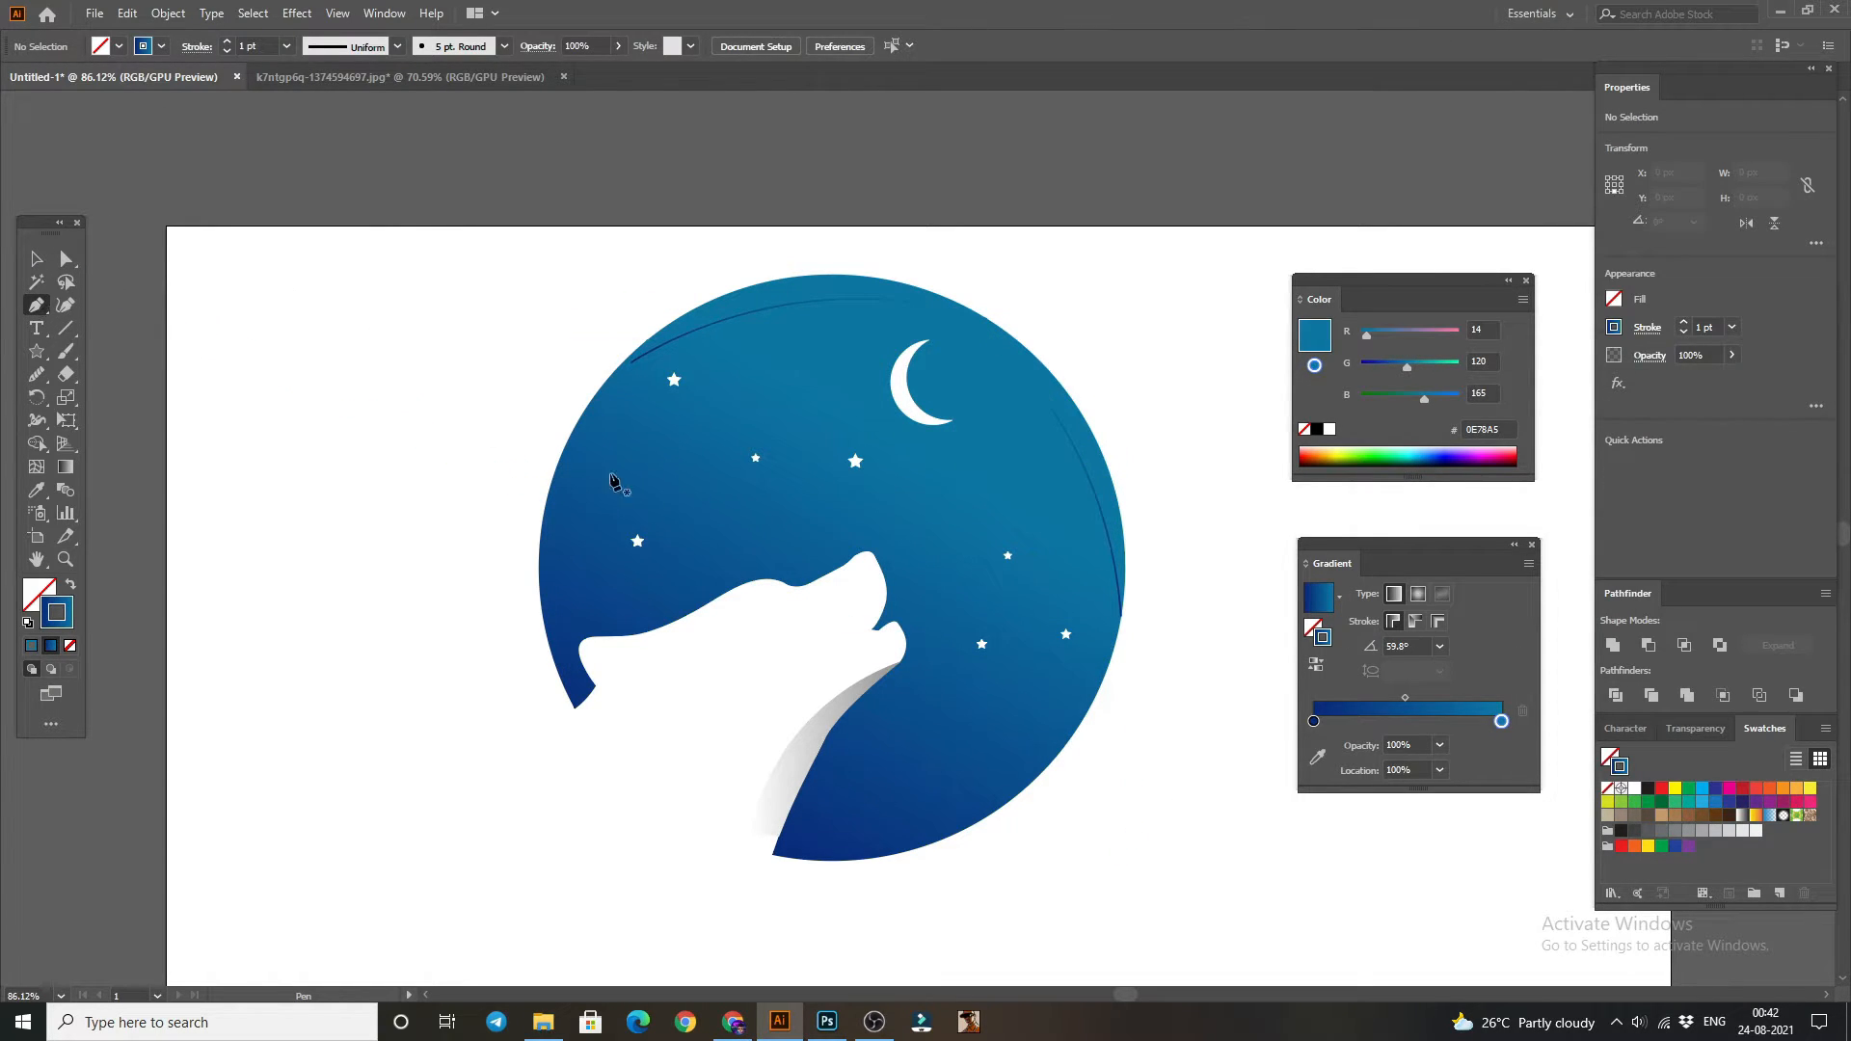
pyautogui.click(1124, 587)
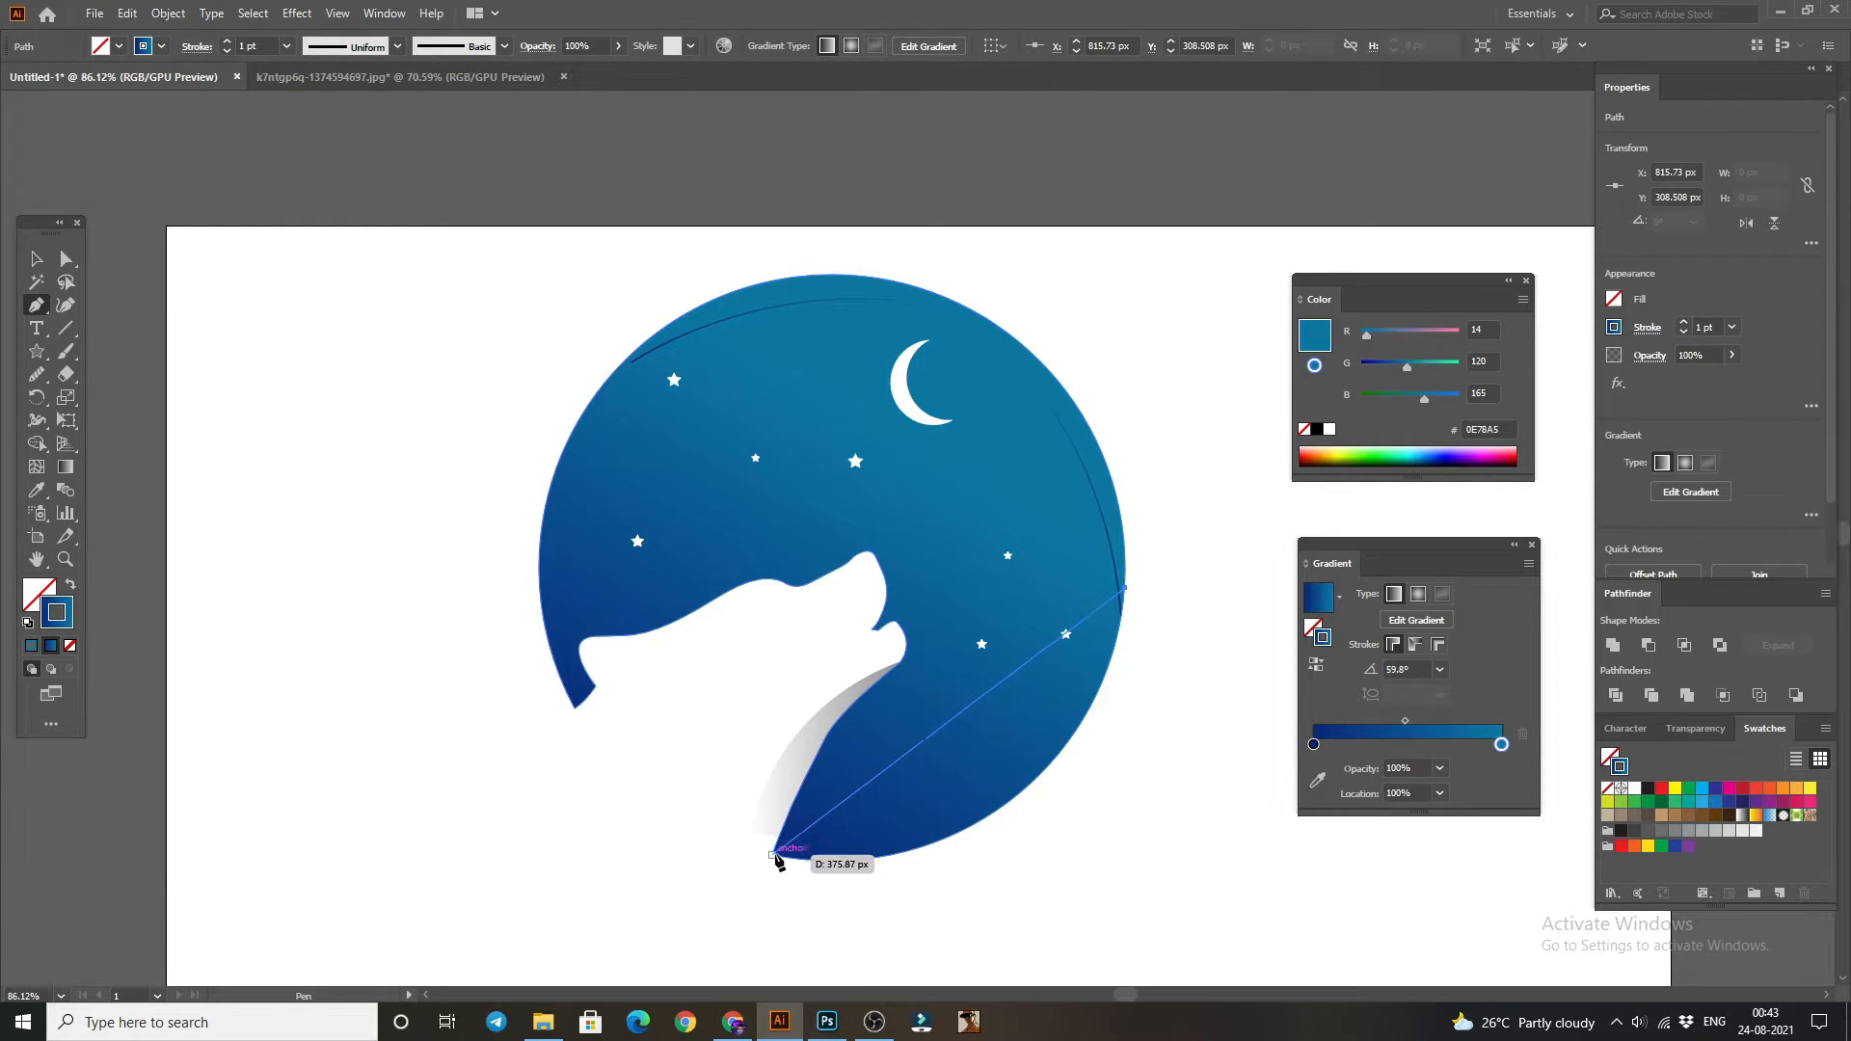
pyautogui.moveTo(772, 854); pyautogui.dragTo(472, 878)
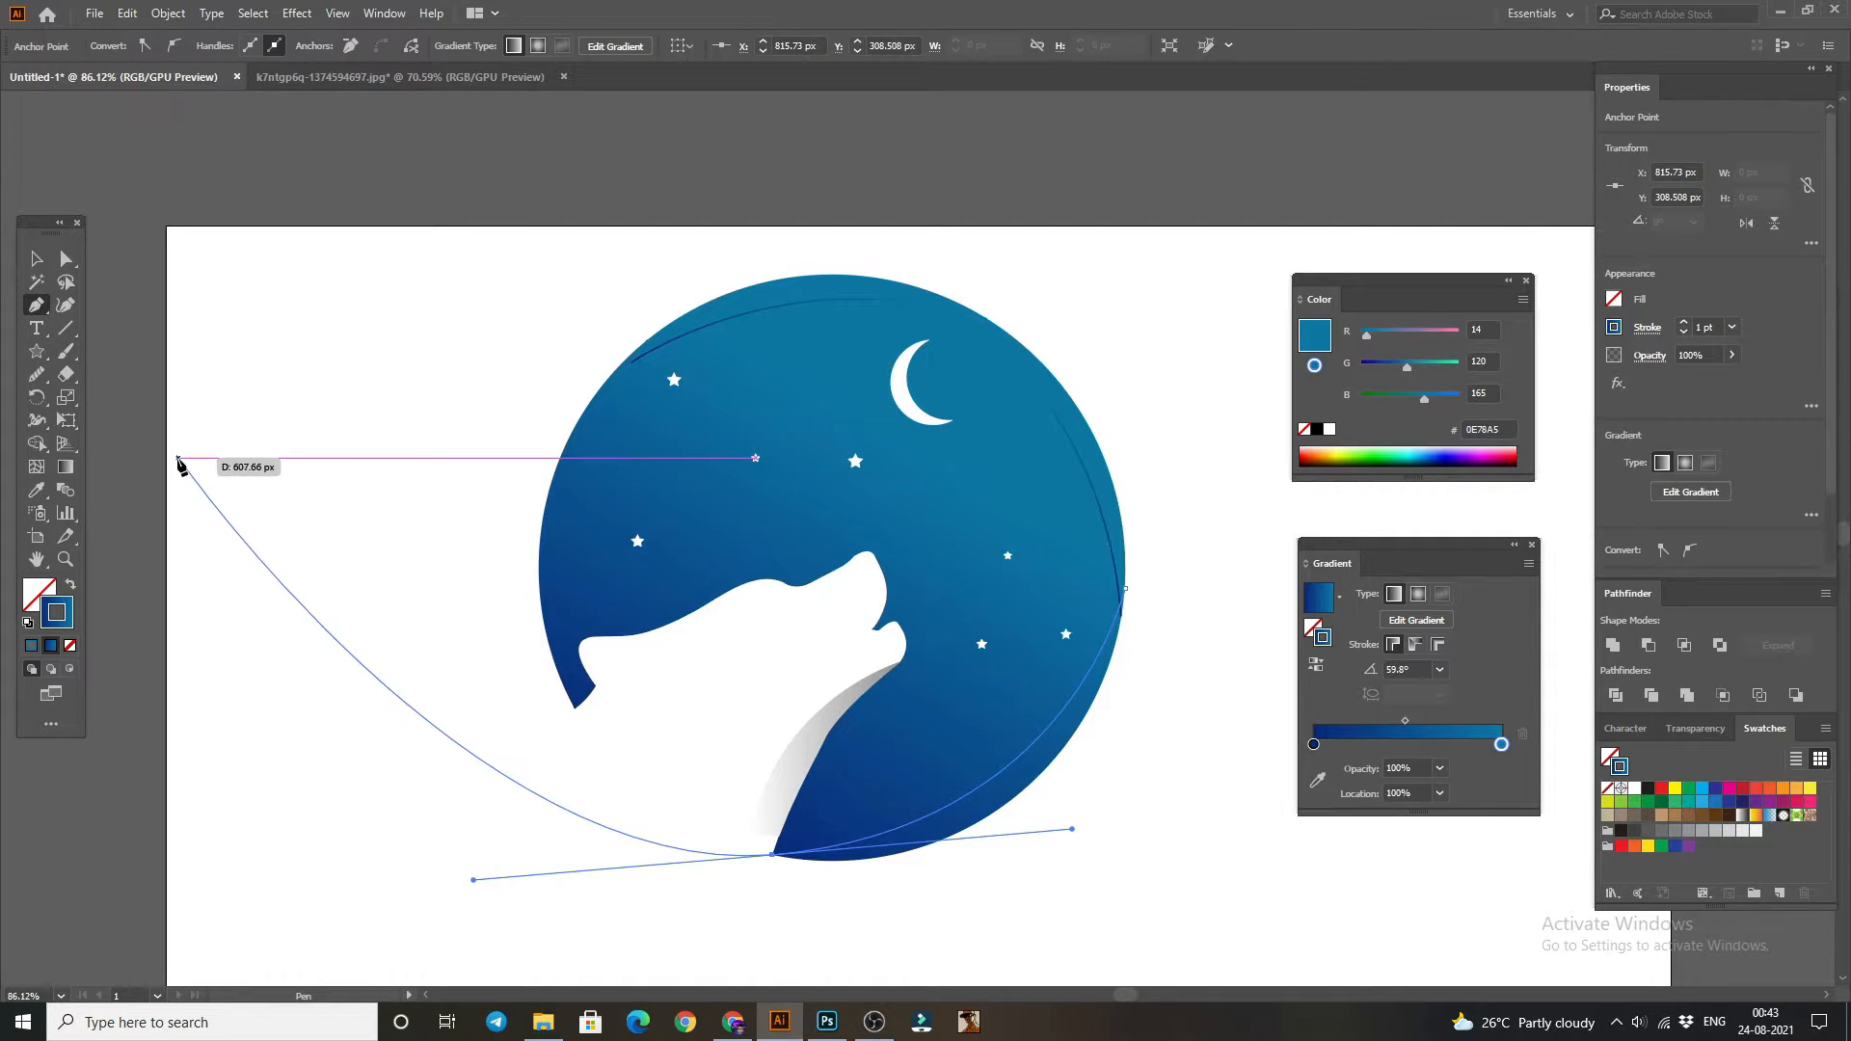
pyautogui.press('v')
pyautogui.click(499, 344)
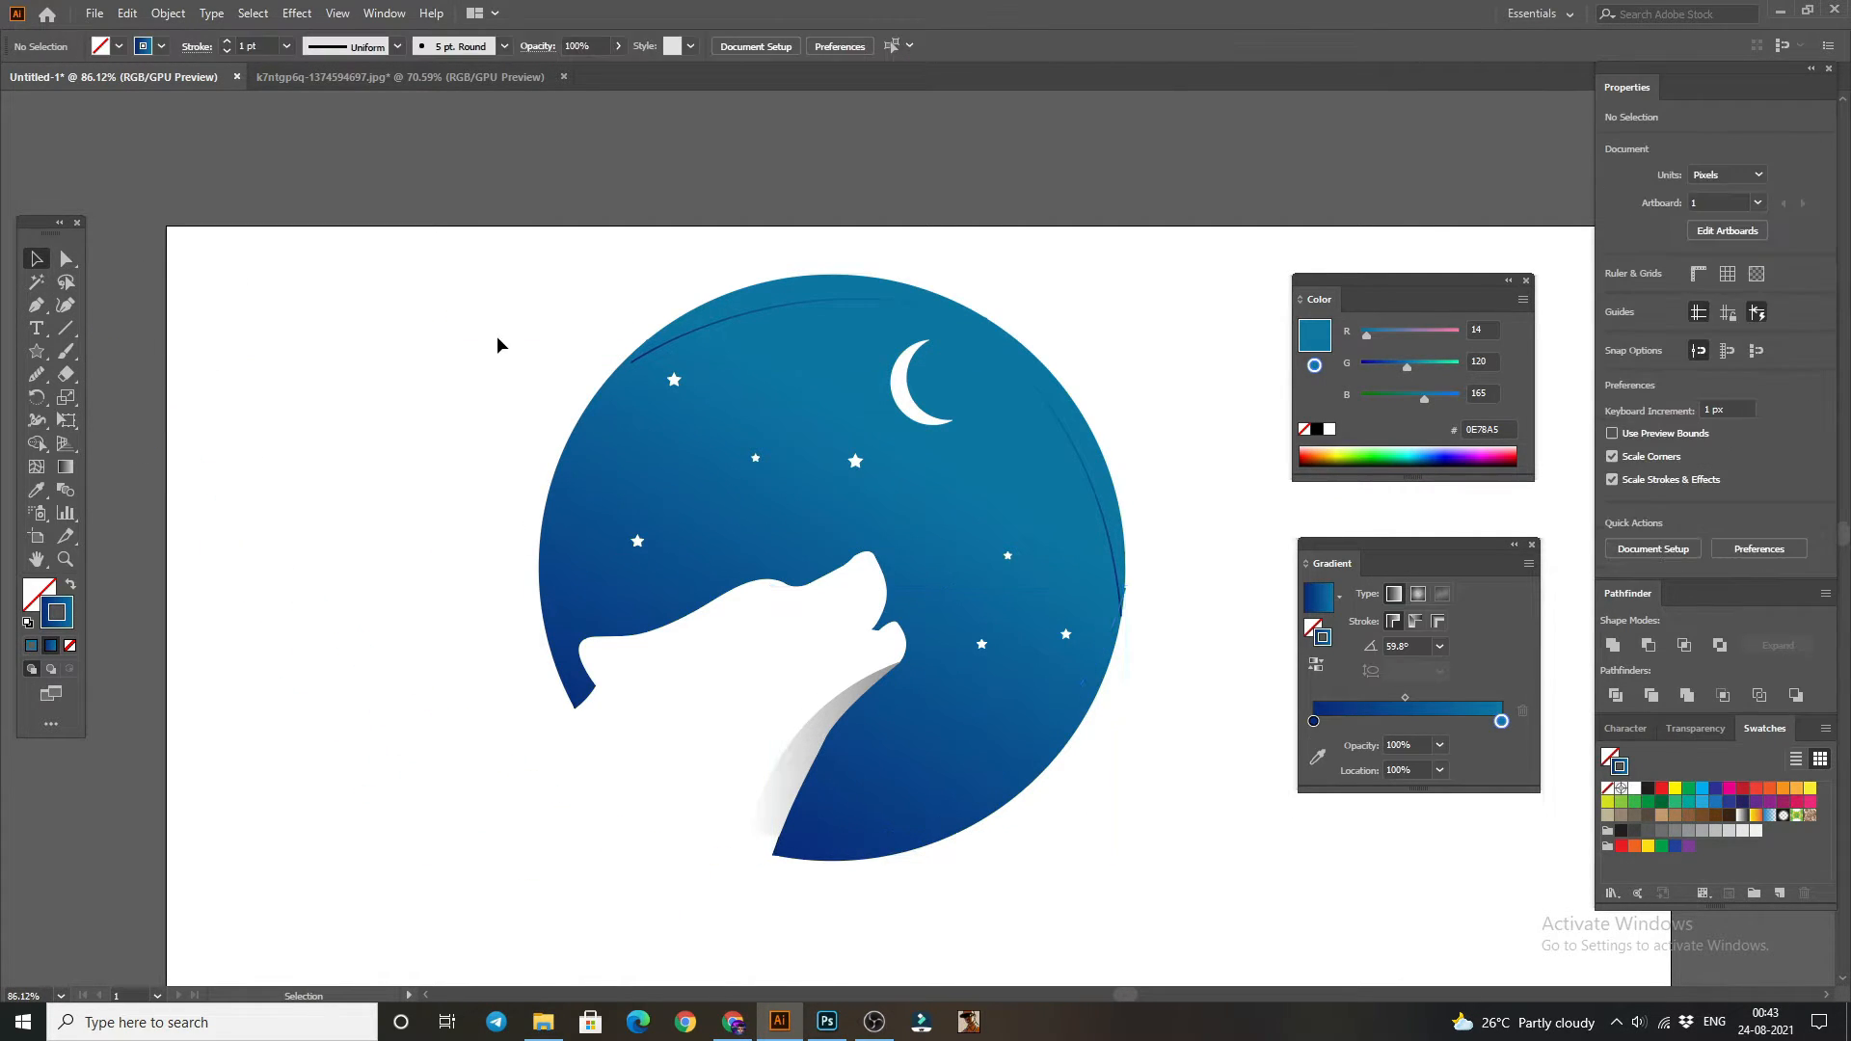
# - Select the whole emblem with its arcs and use Shape Builder to split the four rim crescents into separate unfilled shapes
pyautogui.scroll(-2, 483, 241)
pyautogui.moveTo(427, 151); pyautogui.dragTo(1219, 787)
pyautogui.click(36, 444)
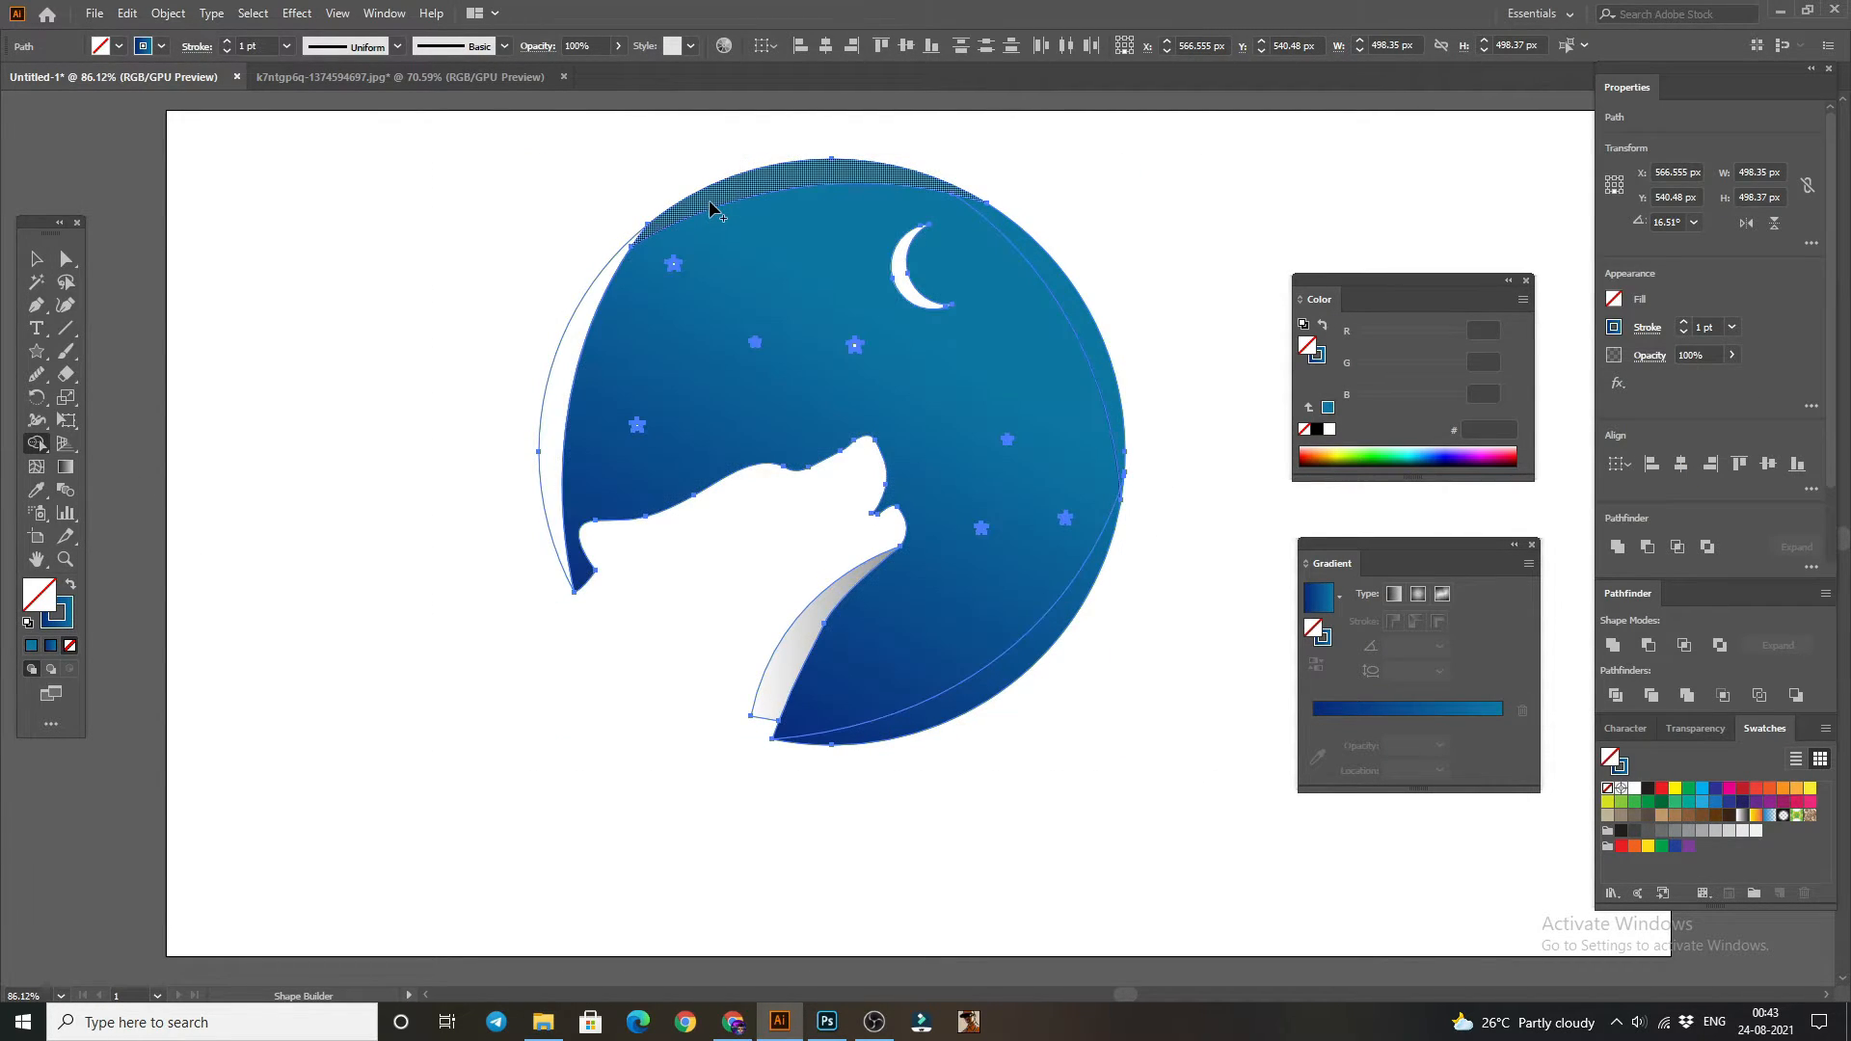
pyautogui.keyDown('alt'); pyautogui.click(1024, 660); pyautogui.keyUp('alt')
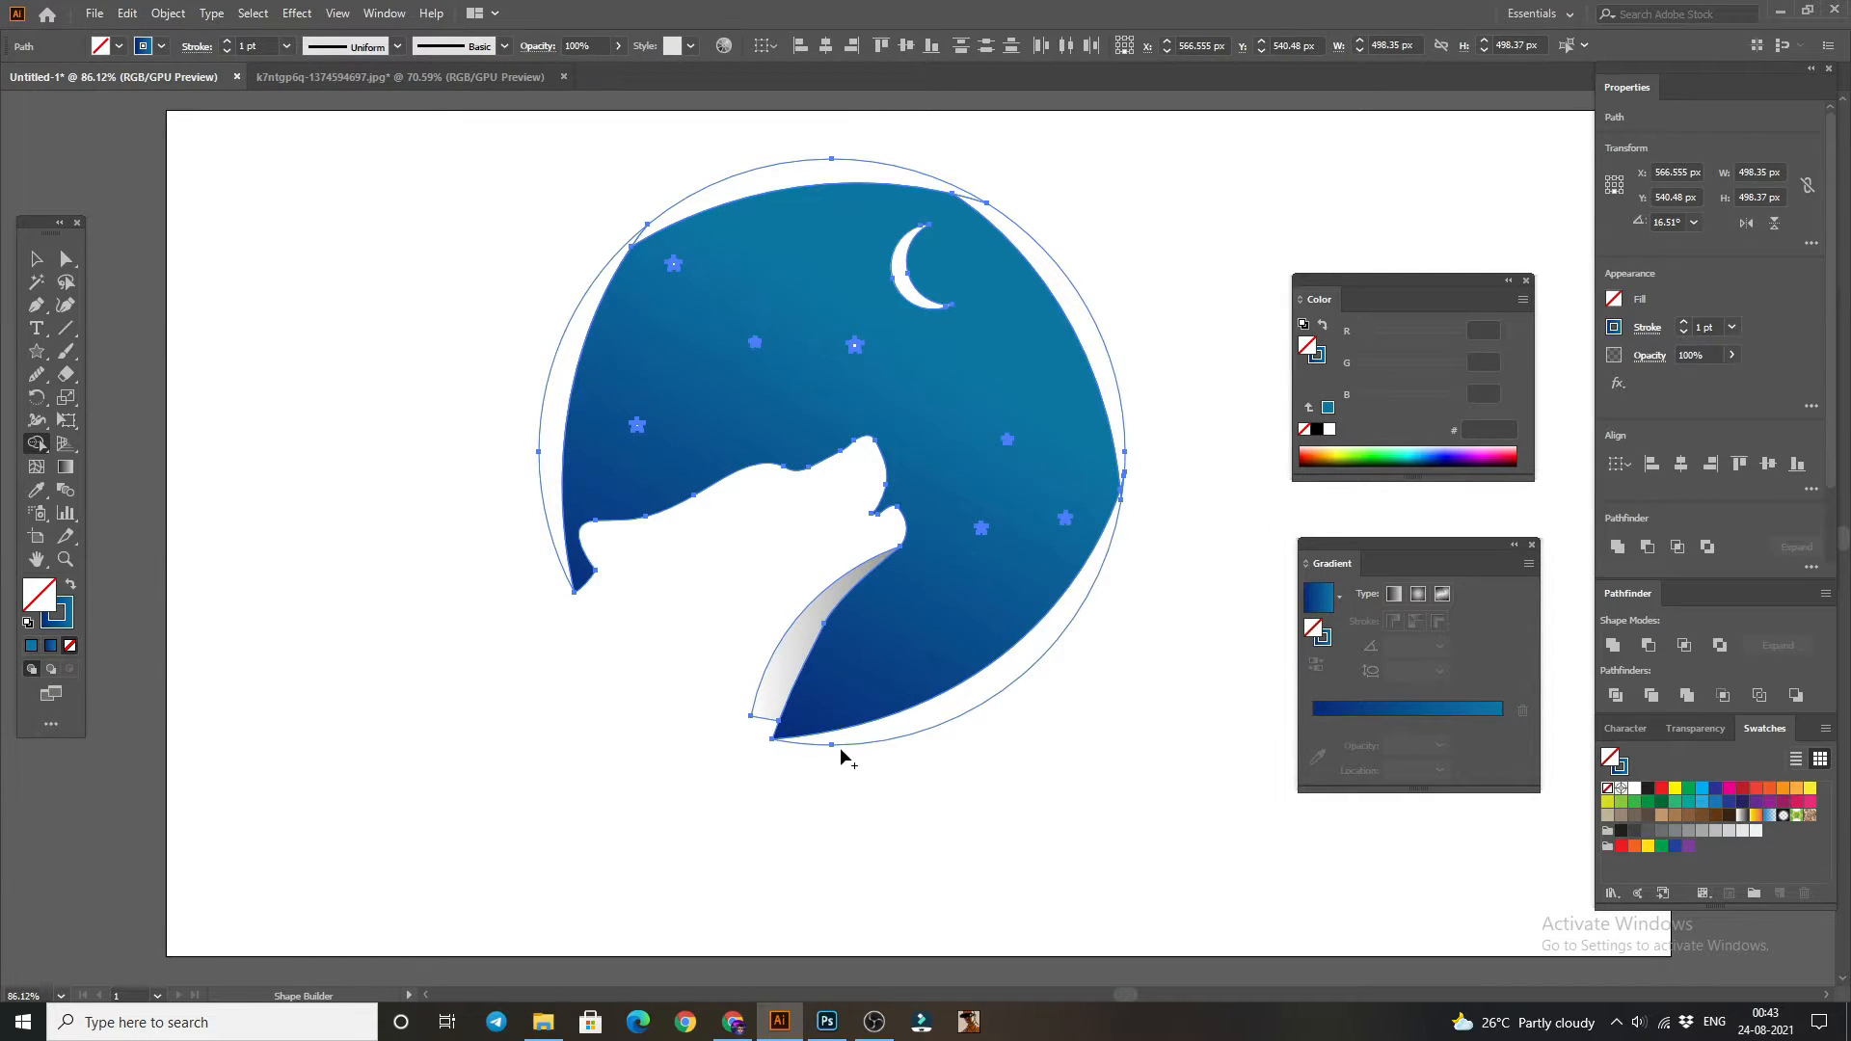
pyautogui.click(36, 260)
pyautogui.click(153, 222)
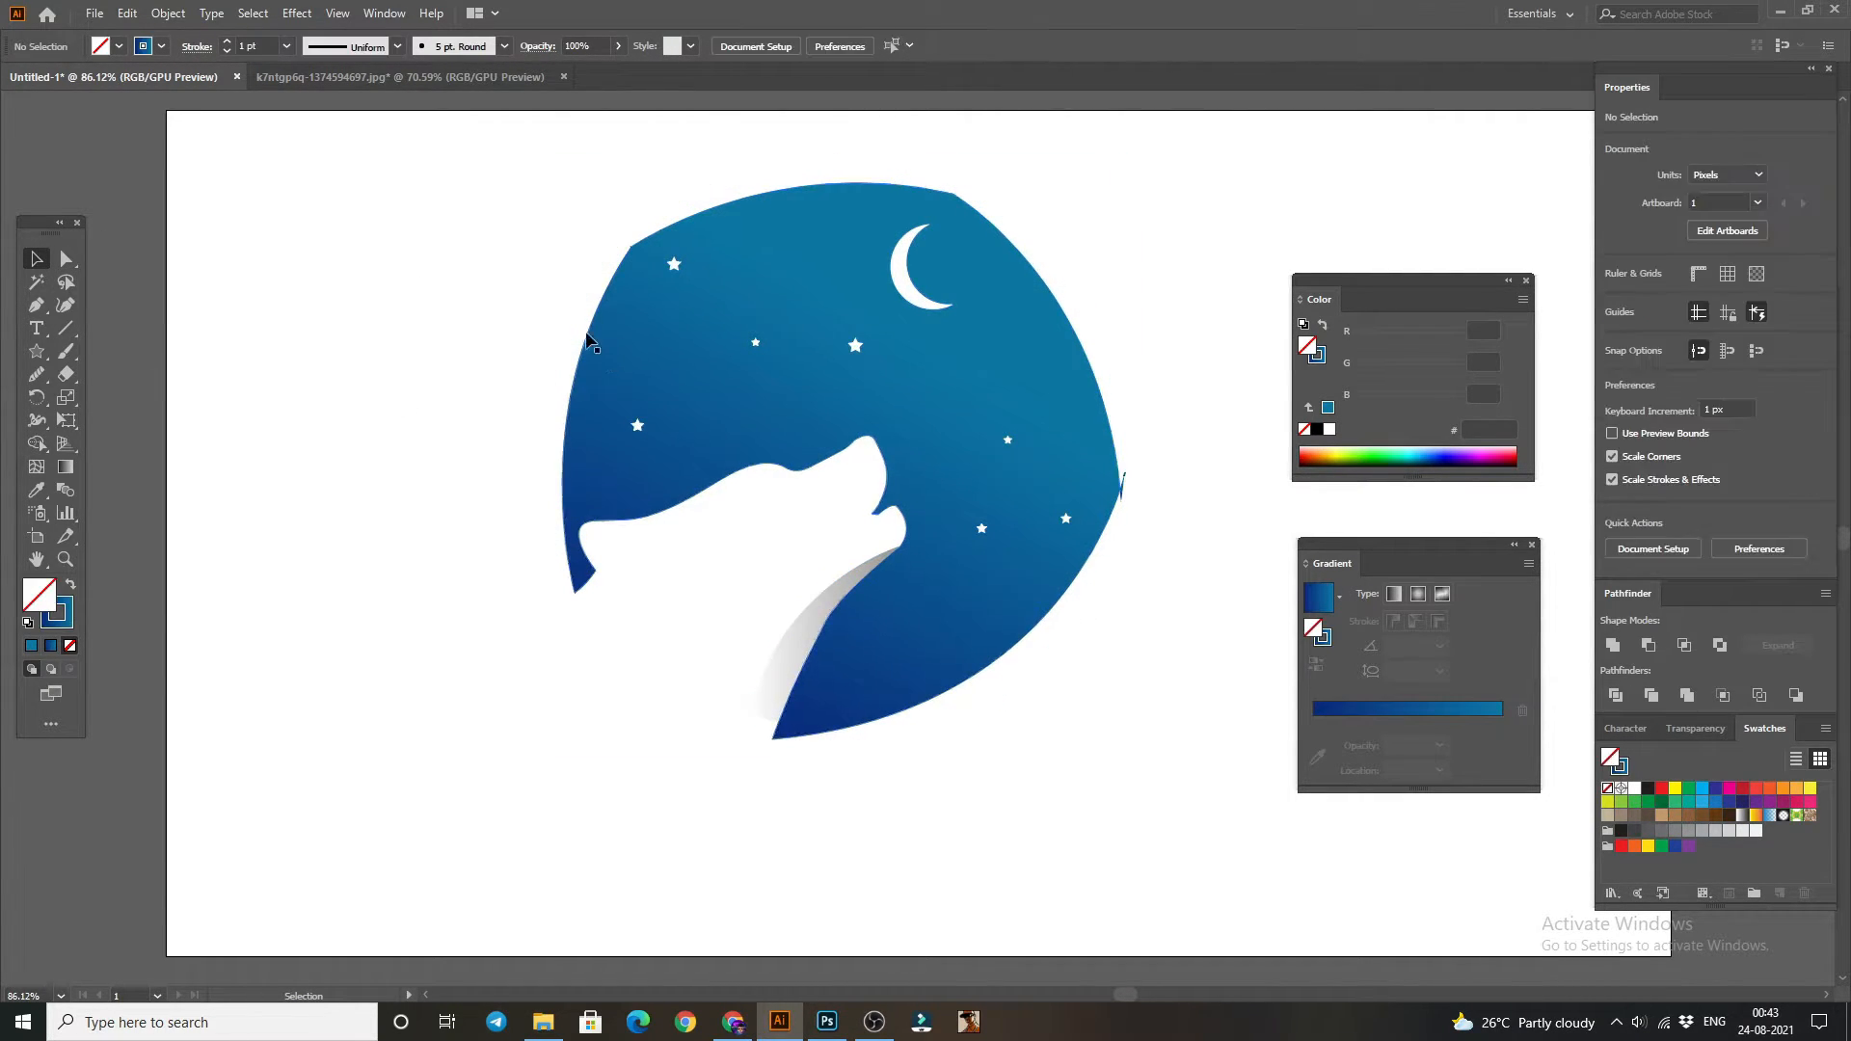
# - Fill the left rim crescent with the blue gradient sampled from the emblem's sky
pyautogui.click(569, 323)
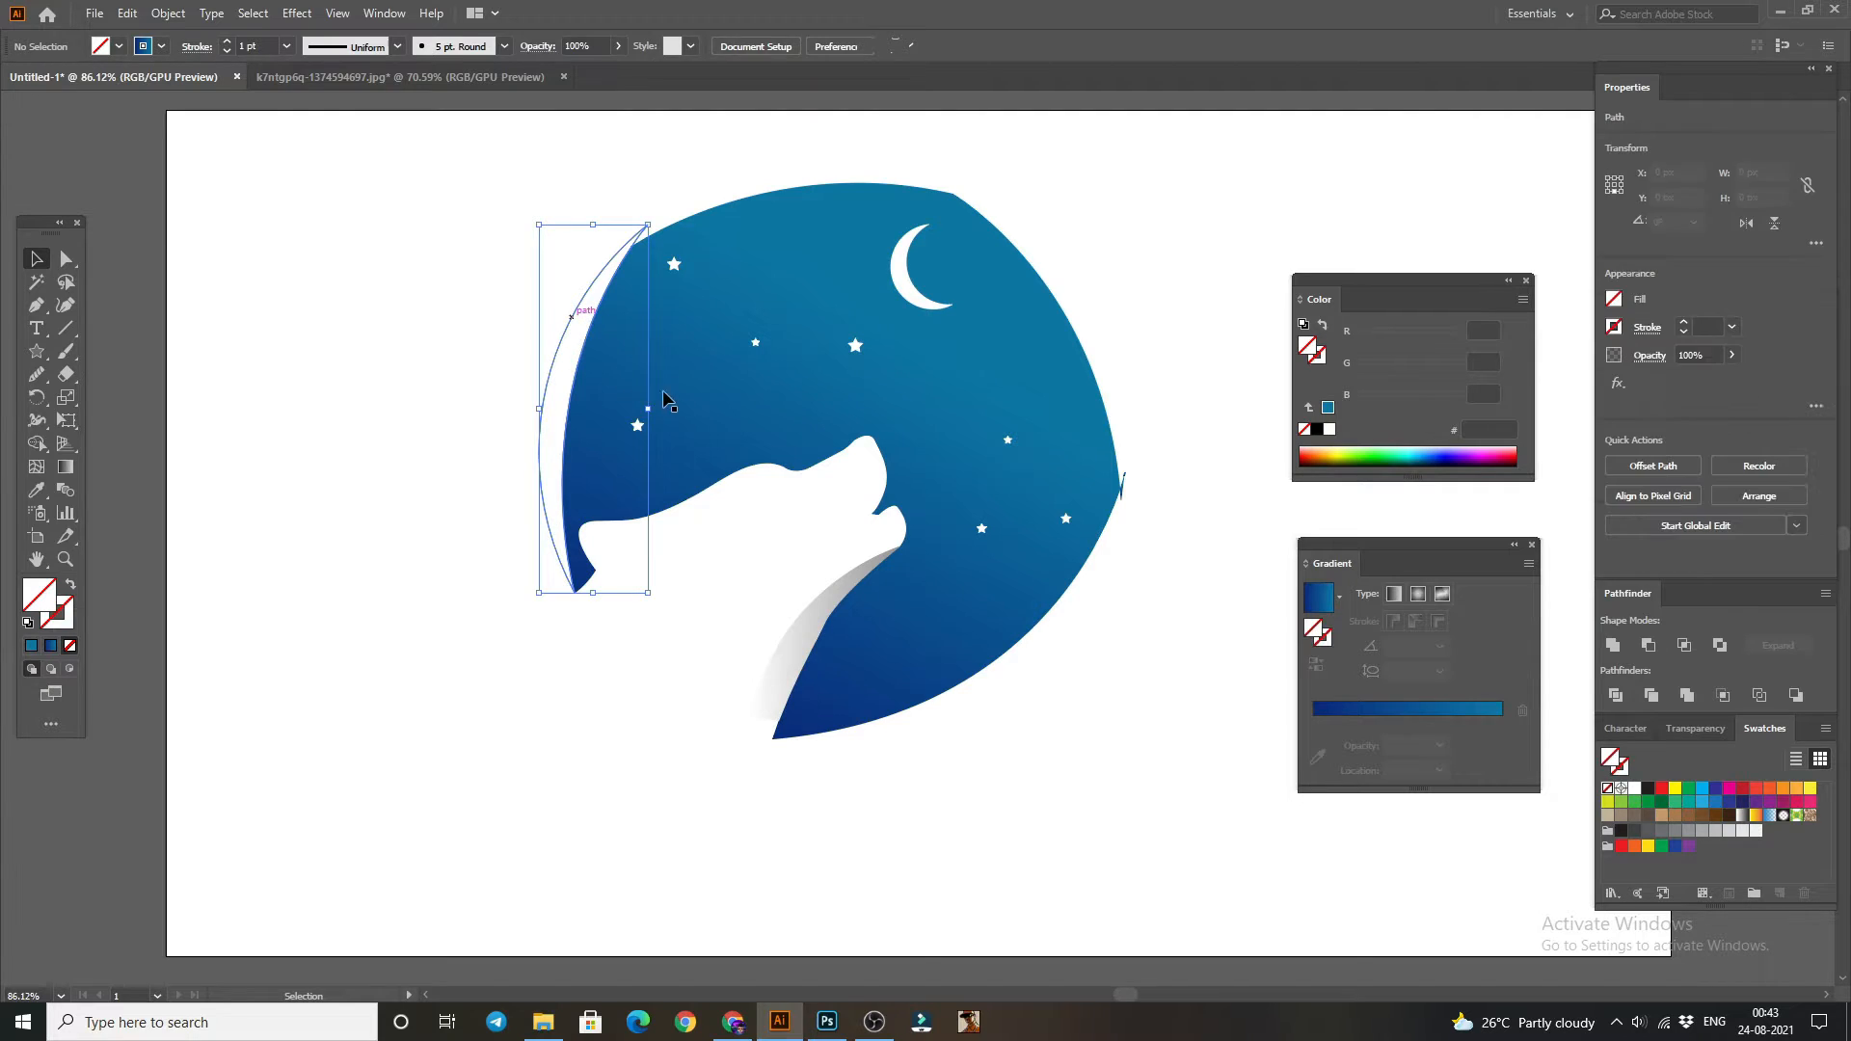
pyautogui.click(36, 491)
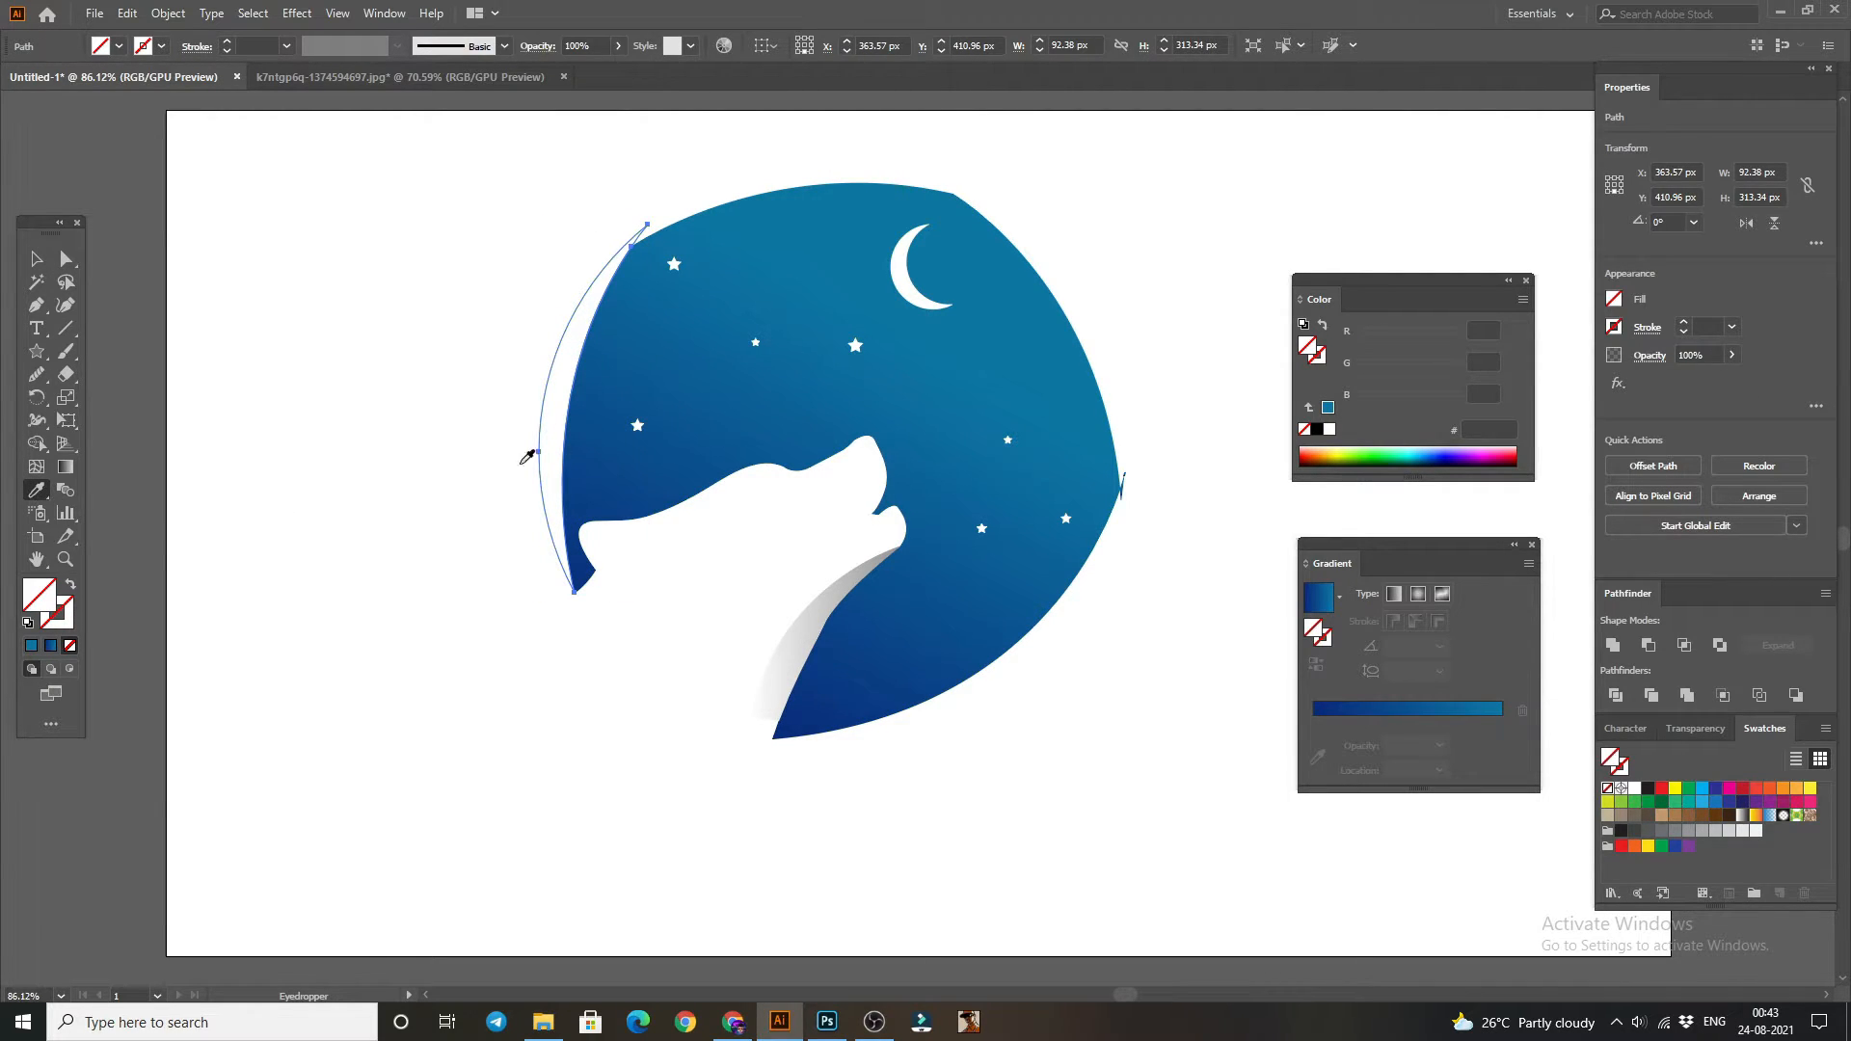
pyautogui.click(738, 399)
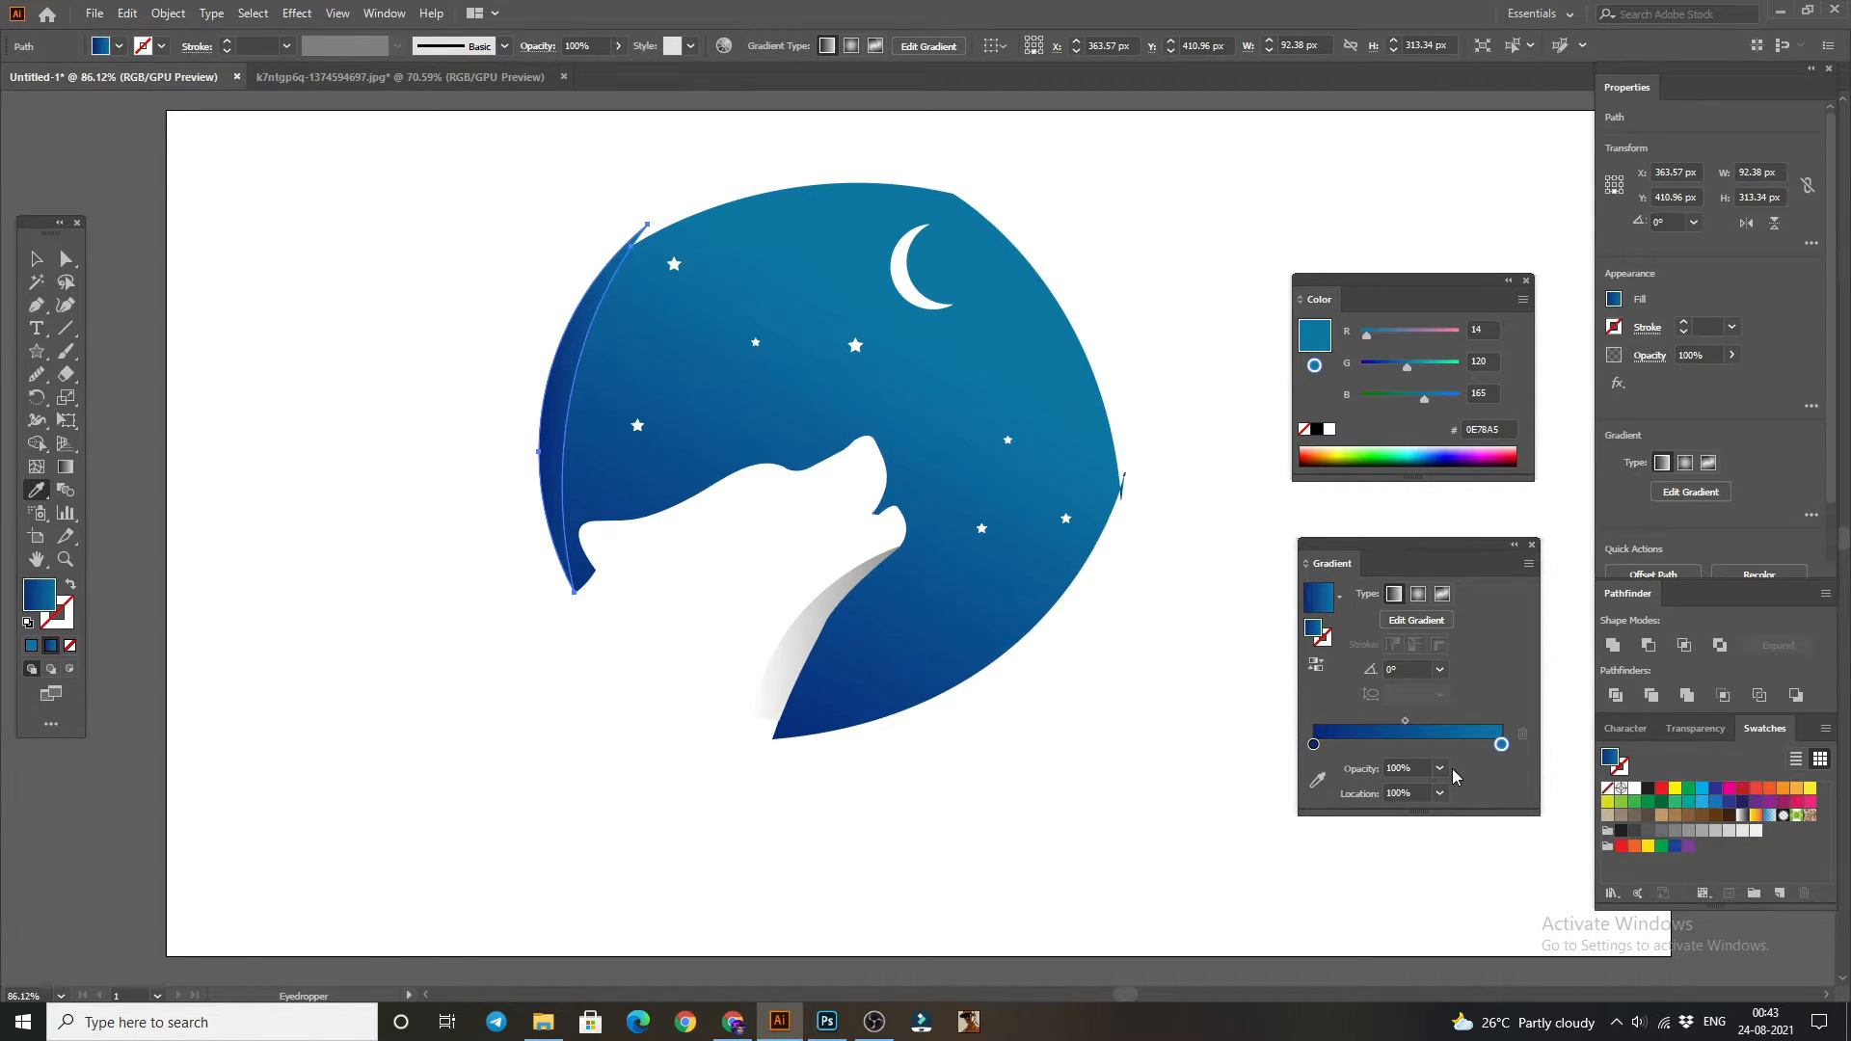
# - Redirect the left crescent's gradient from dark at the lower tip to light at the top, about 81.4°, and shift its midpoint toward the dark stop
pyautogui.click(66, 470)
pyautogui.moveTo(546, 574); pyautogui.dragTo(530, 244)
pyautogui.moveTo(522, 570)
pyautogui.mouseDown()
pyautogui.moveTo(590, 177)
pyautogui.moveTo(527, 452)
pyautogui.moveTo(559, 269)
pyautogui.moveTo(600, 282)
pyautogui.mouseUp()
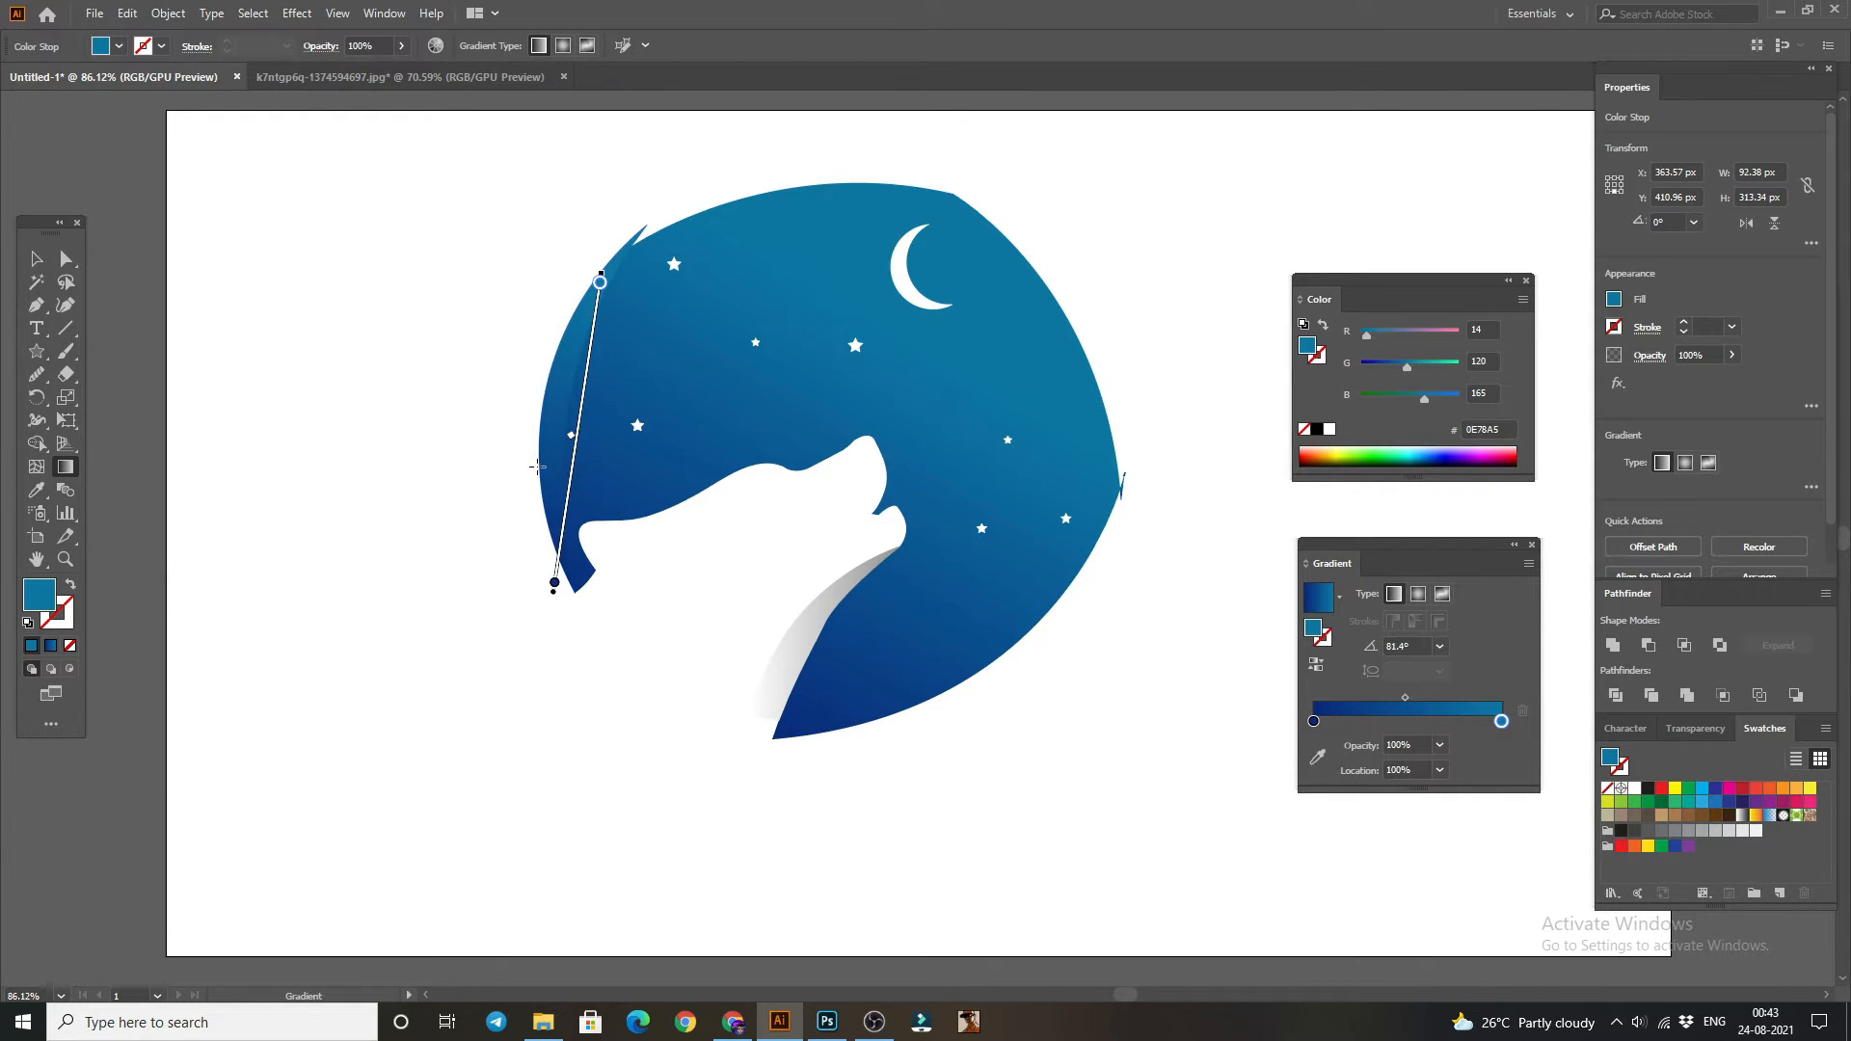
pyautogui.moveTo(573, 441); pyautogui.dragTo(564, 514)
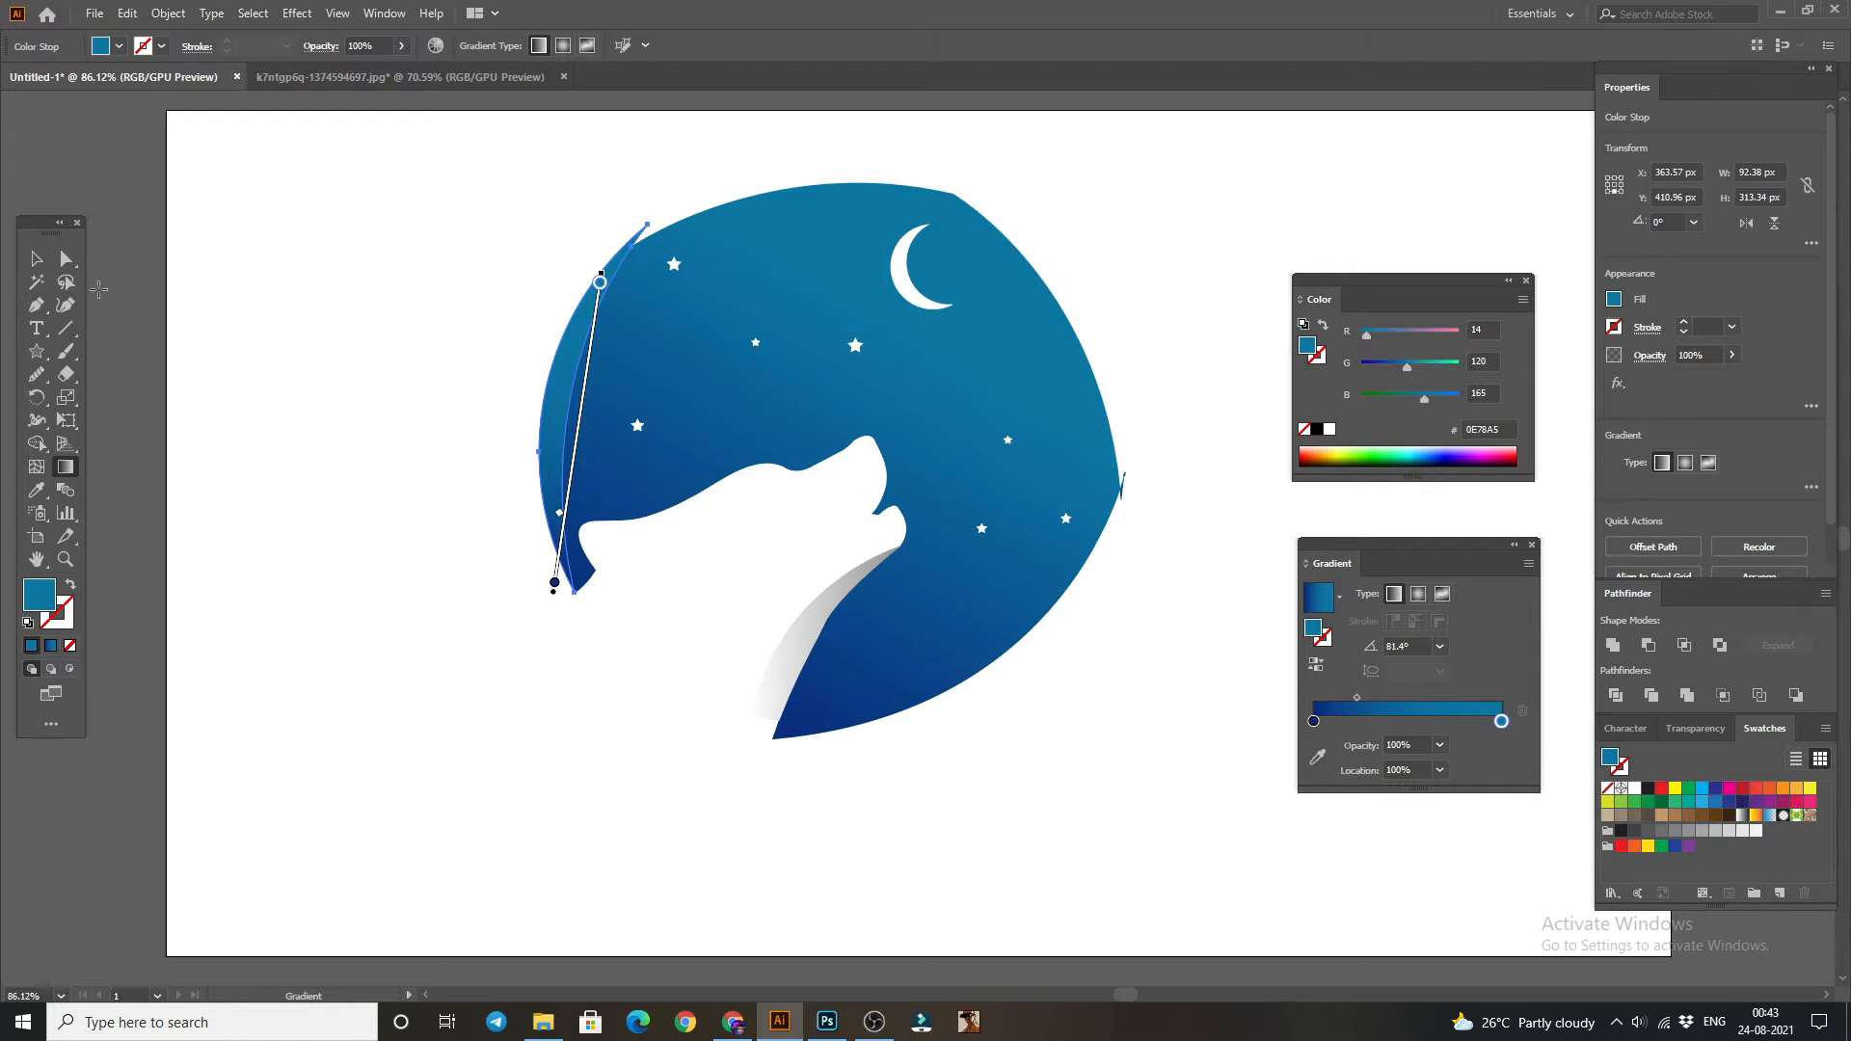
pyautogui.click(37, 260)
pyautogui.click(424, 338)
pyautogui.scroll(5, 807, 417)
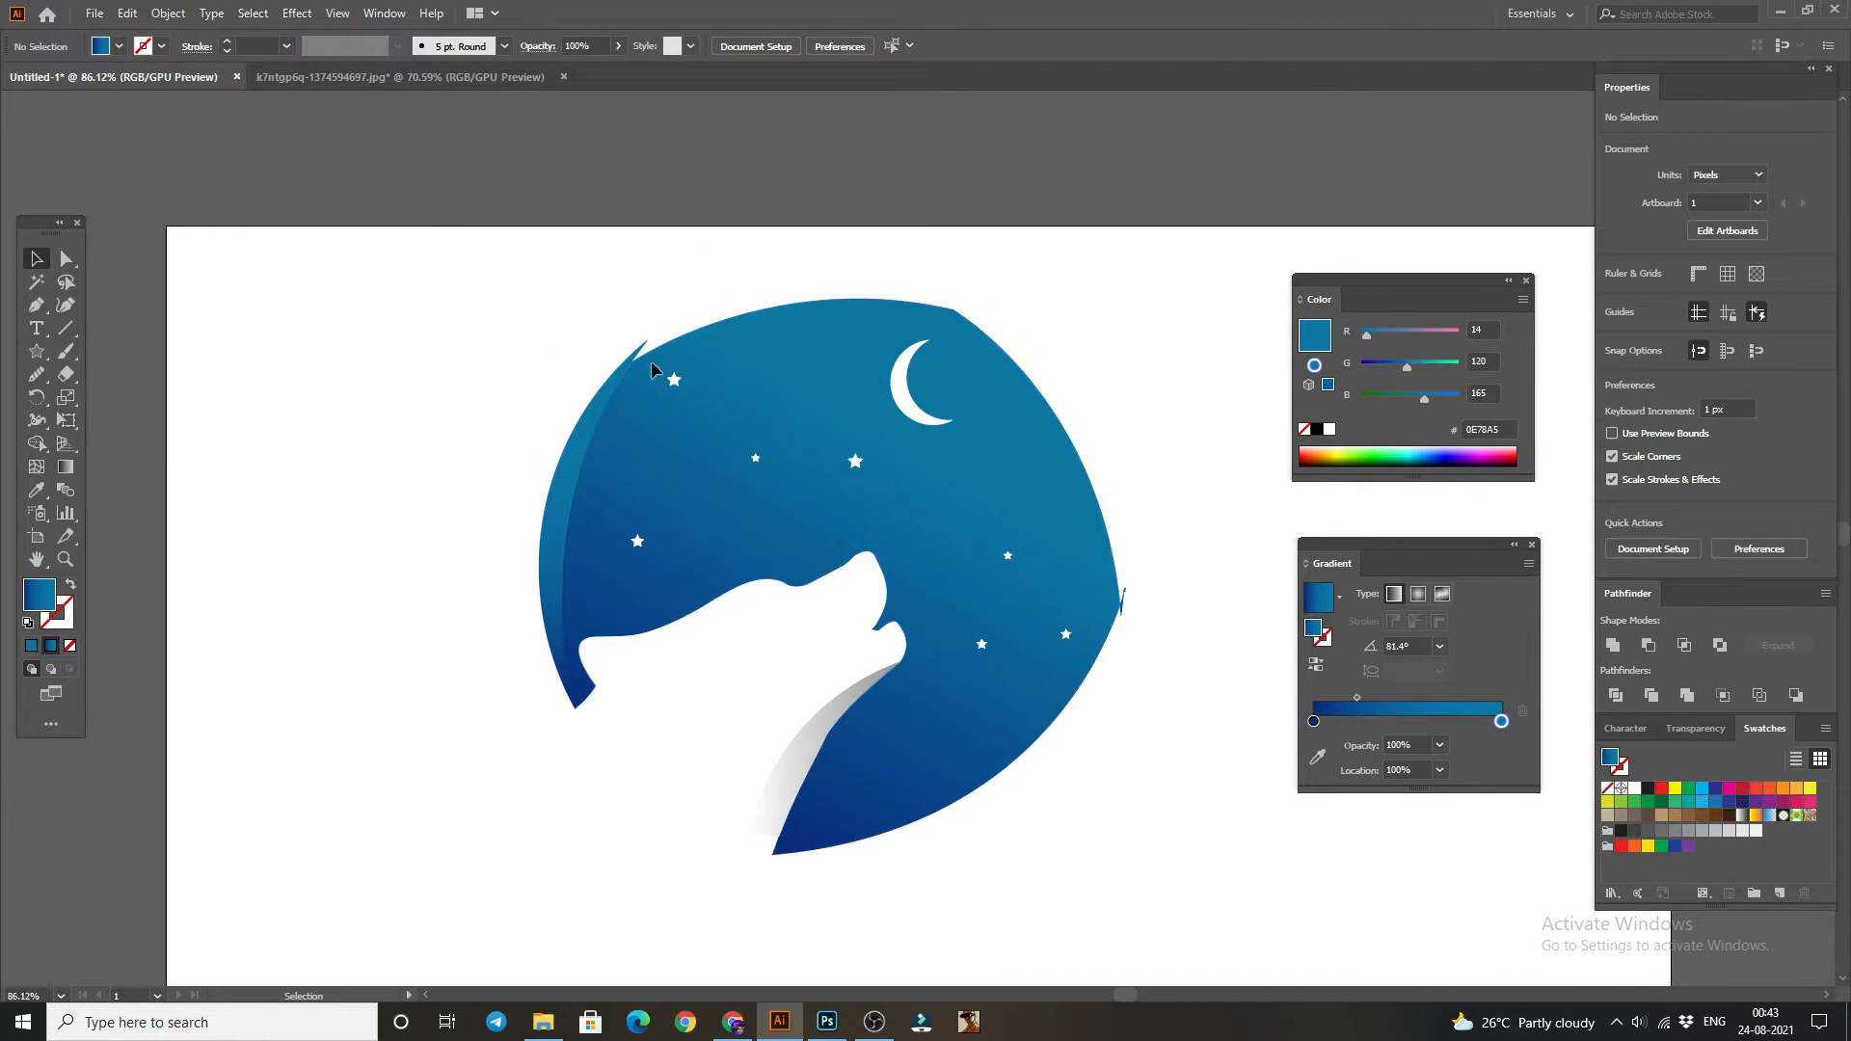
pyautogui.click(611, 396)
pyautogui.click(512, 469)
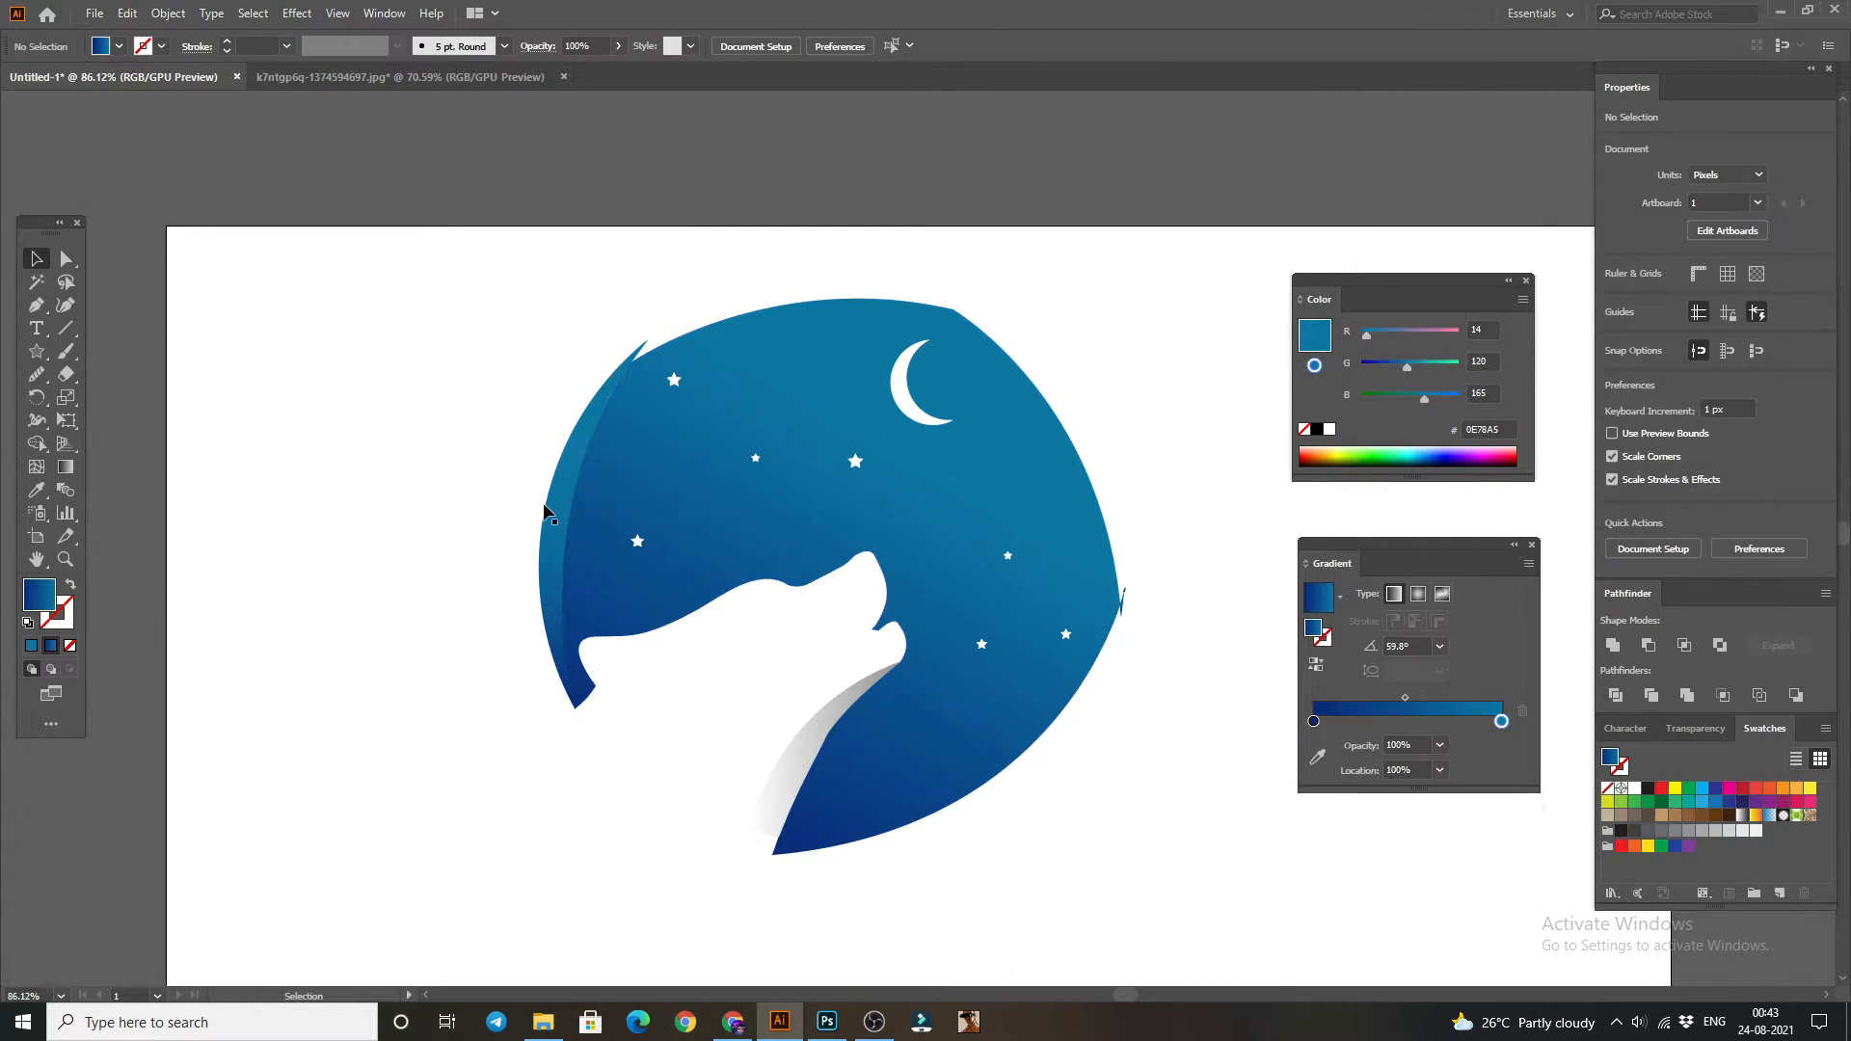
pyautogui.click(544, 511)
pyautogui.click(470, 457)
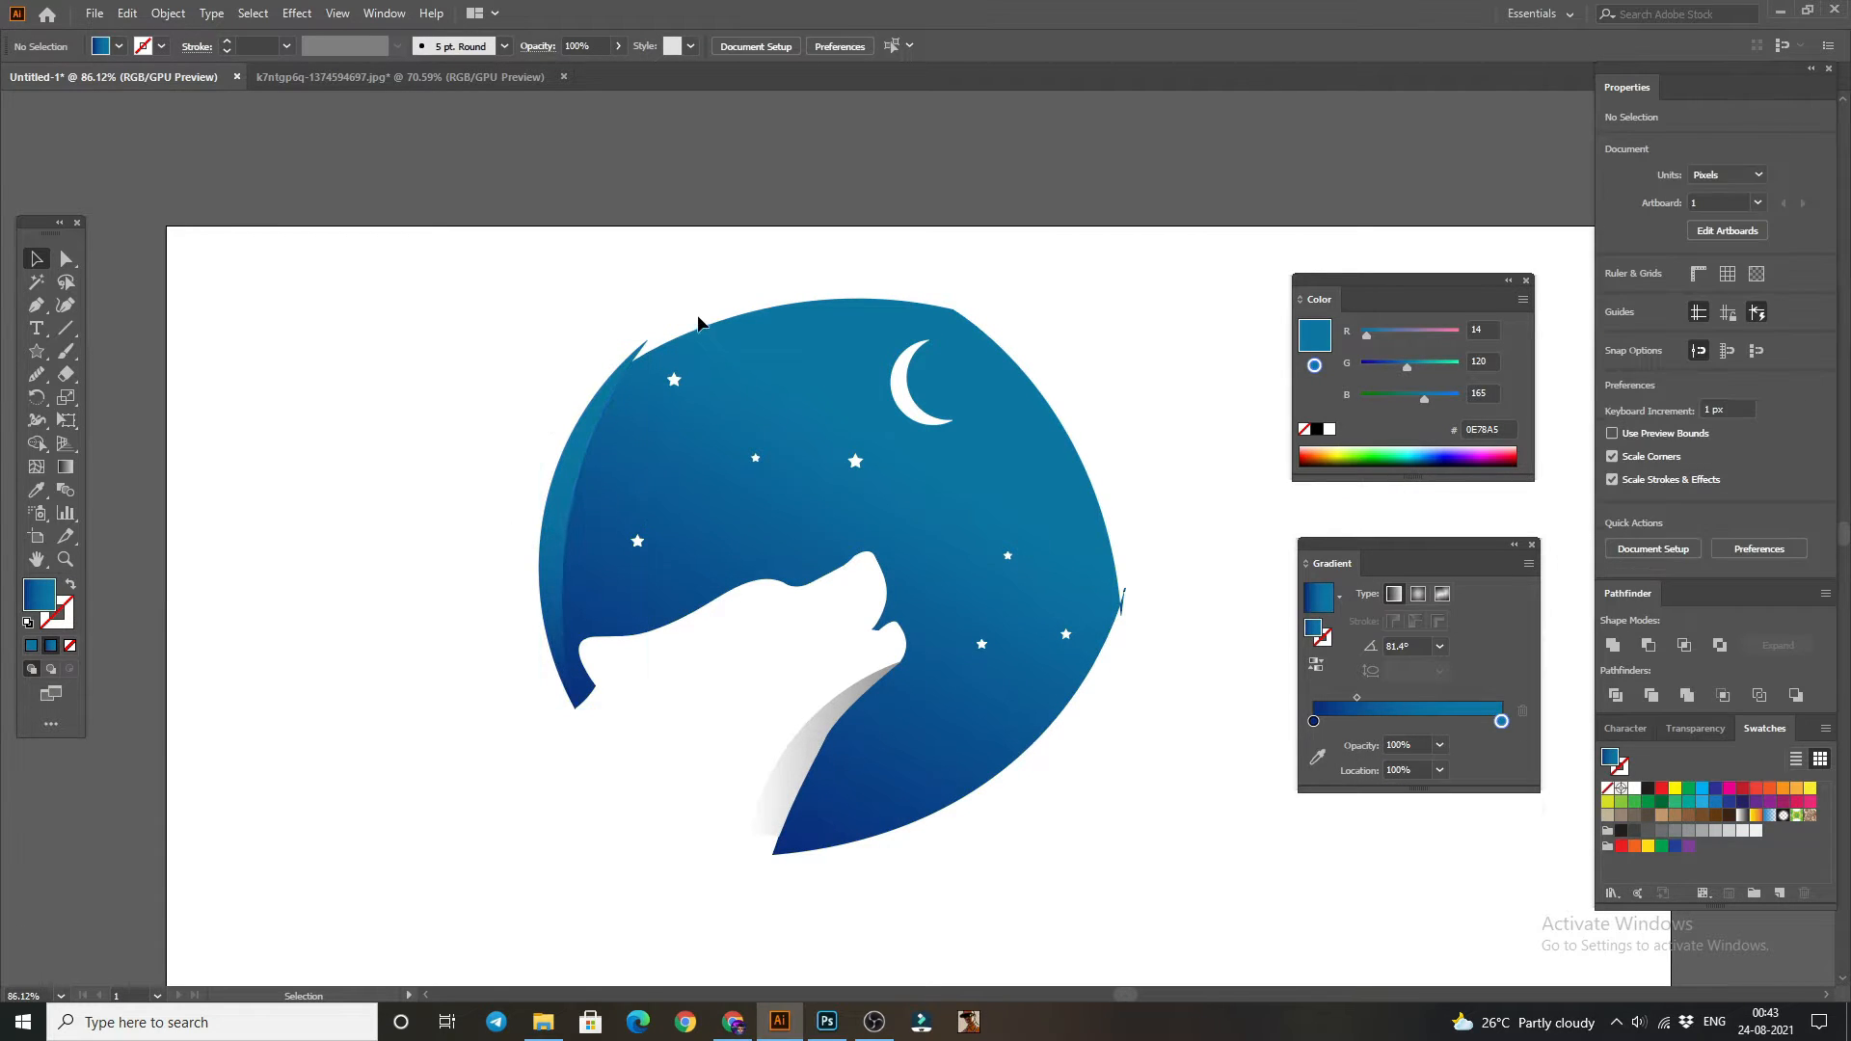
# - Fill the top rim crescent with the blue gradient sampled from the left crescent
pyautogui.click(696, 301)
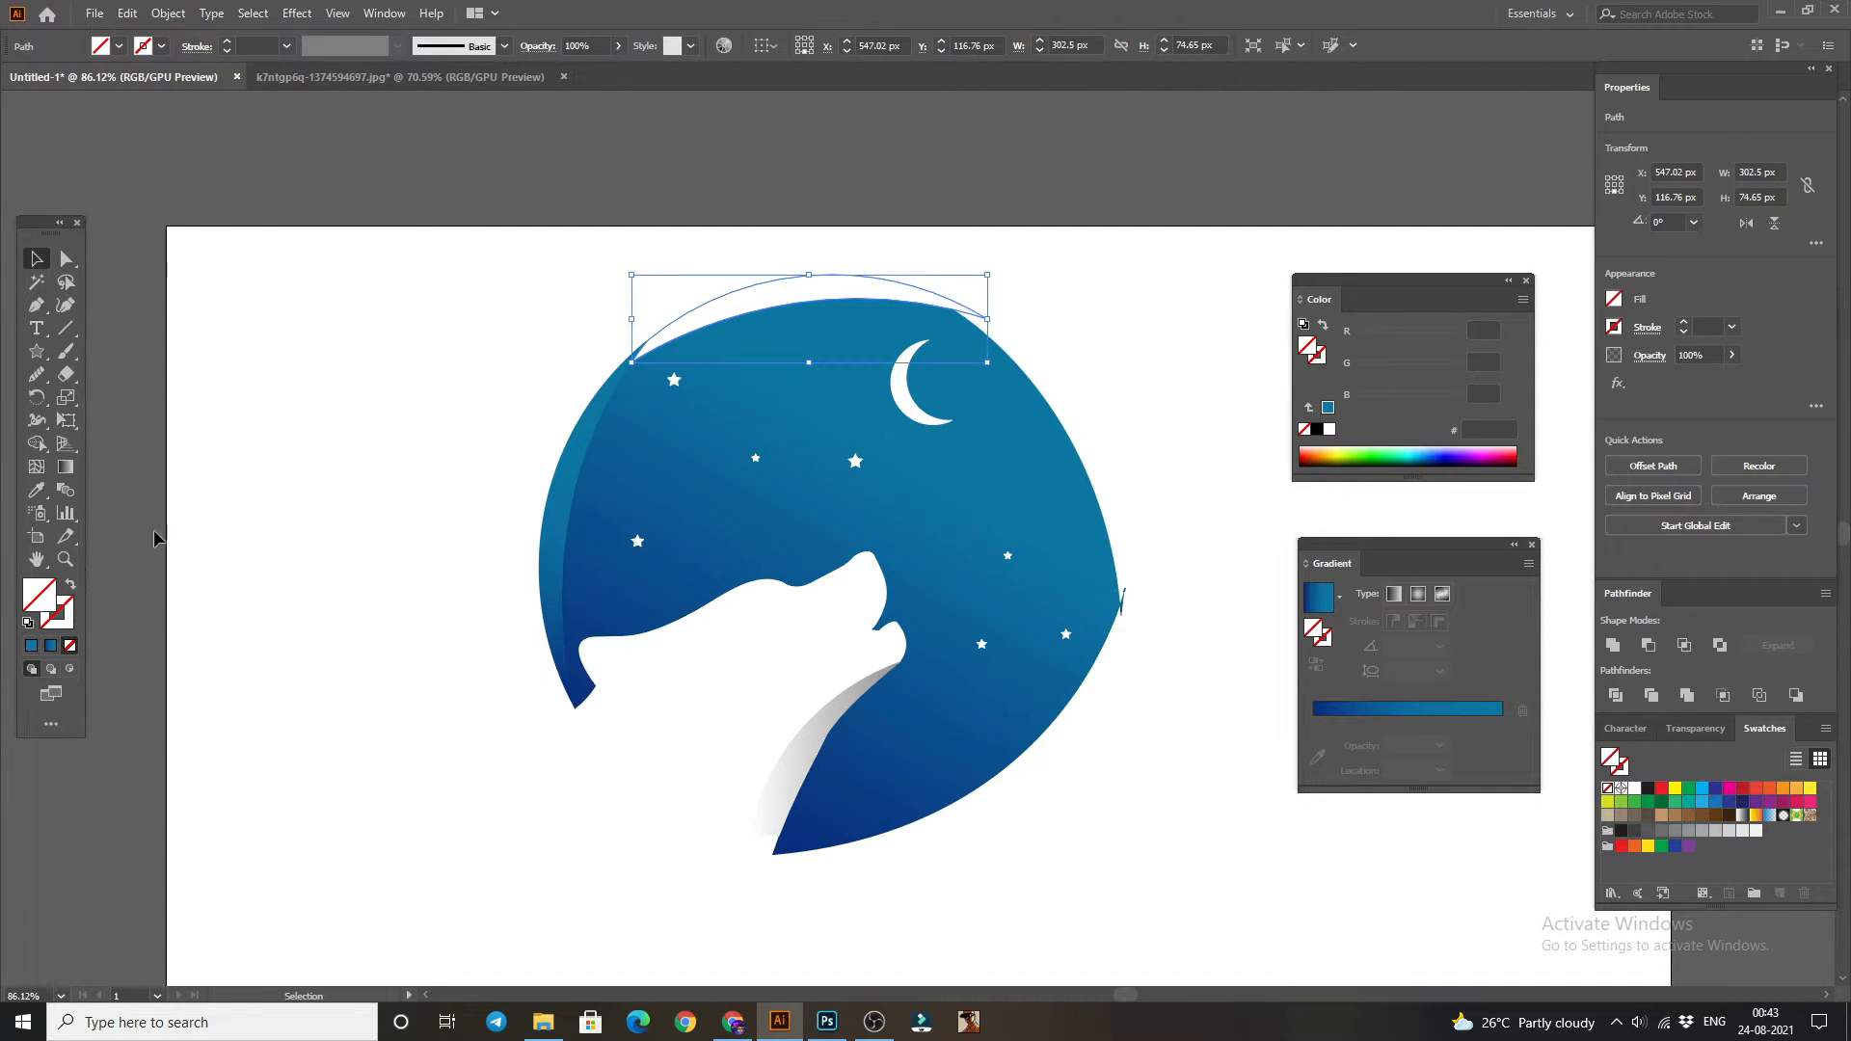
pyautogui.click(37, 489)
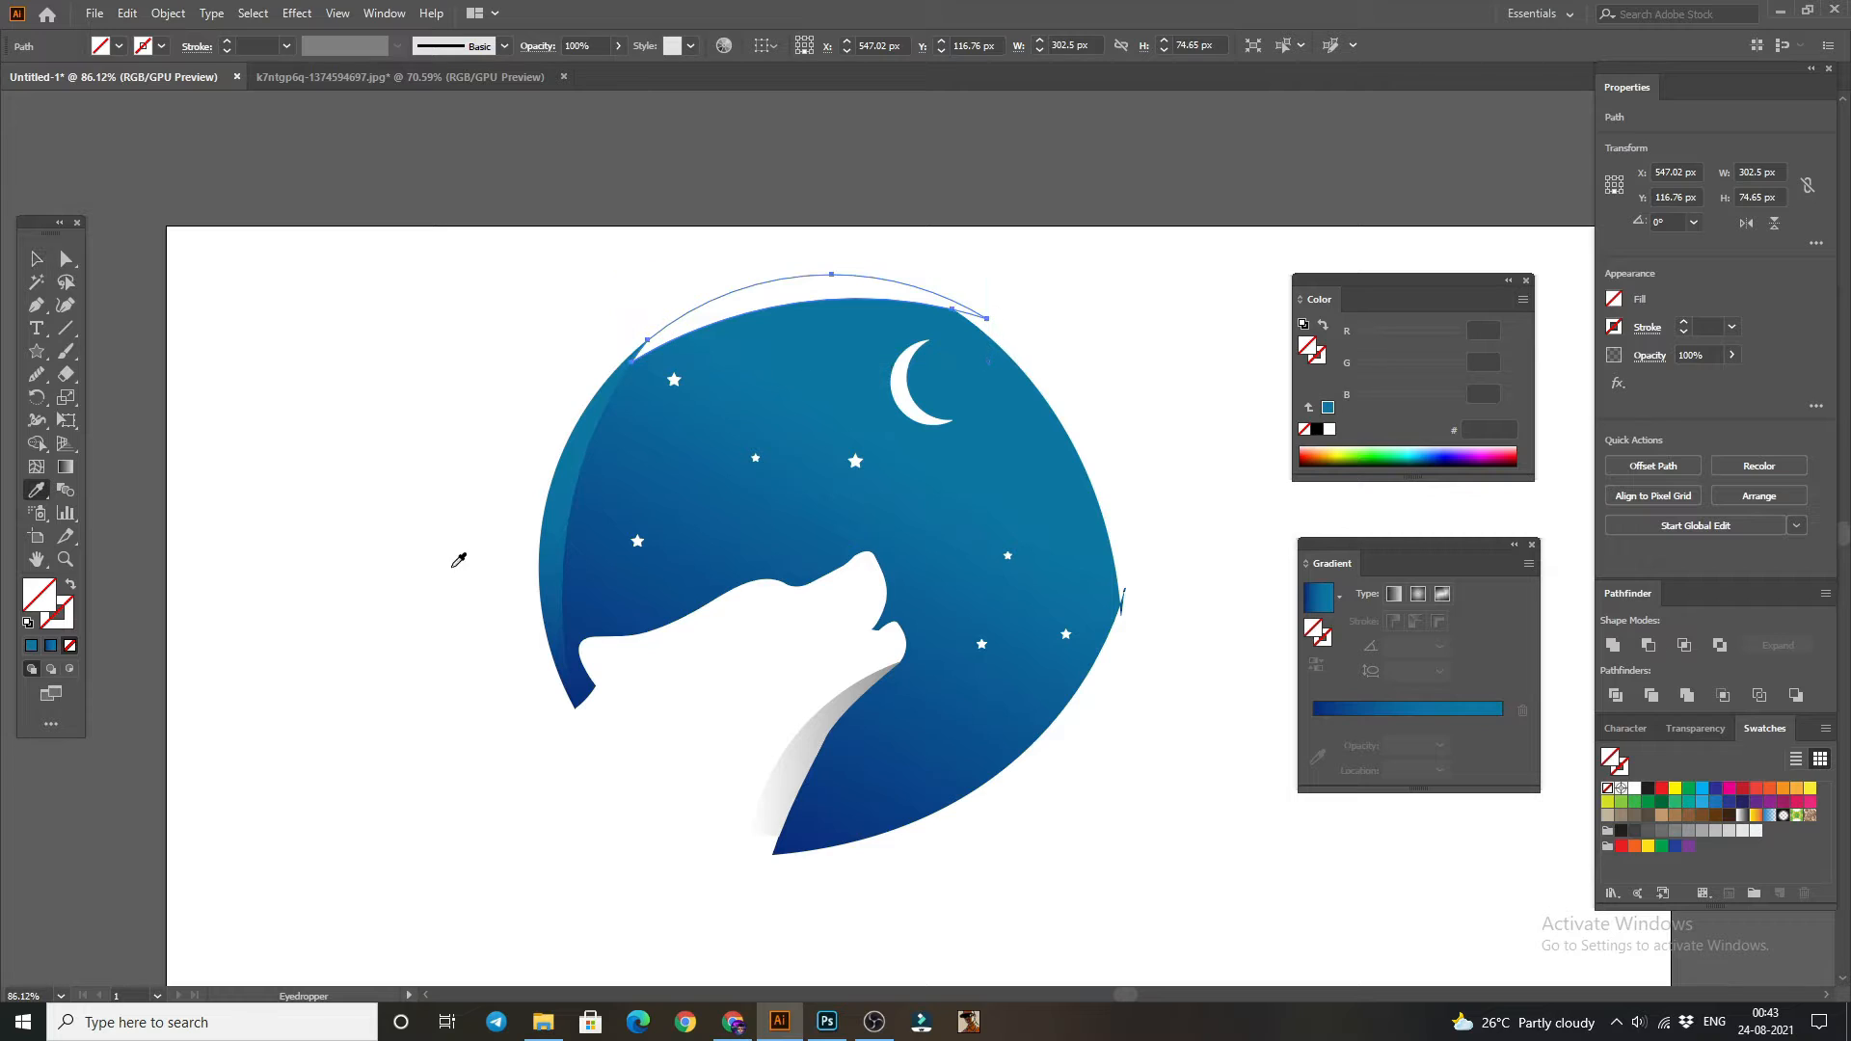
pyautogui.click(569, 511)
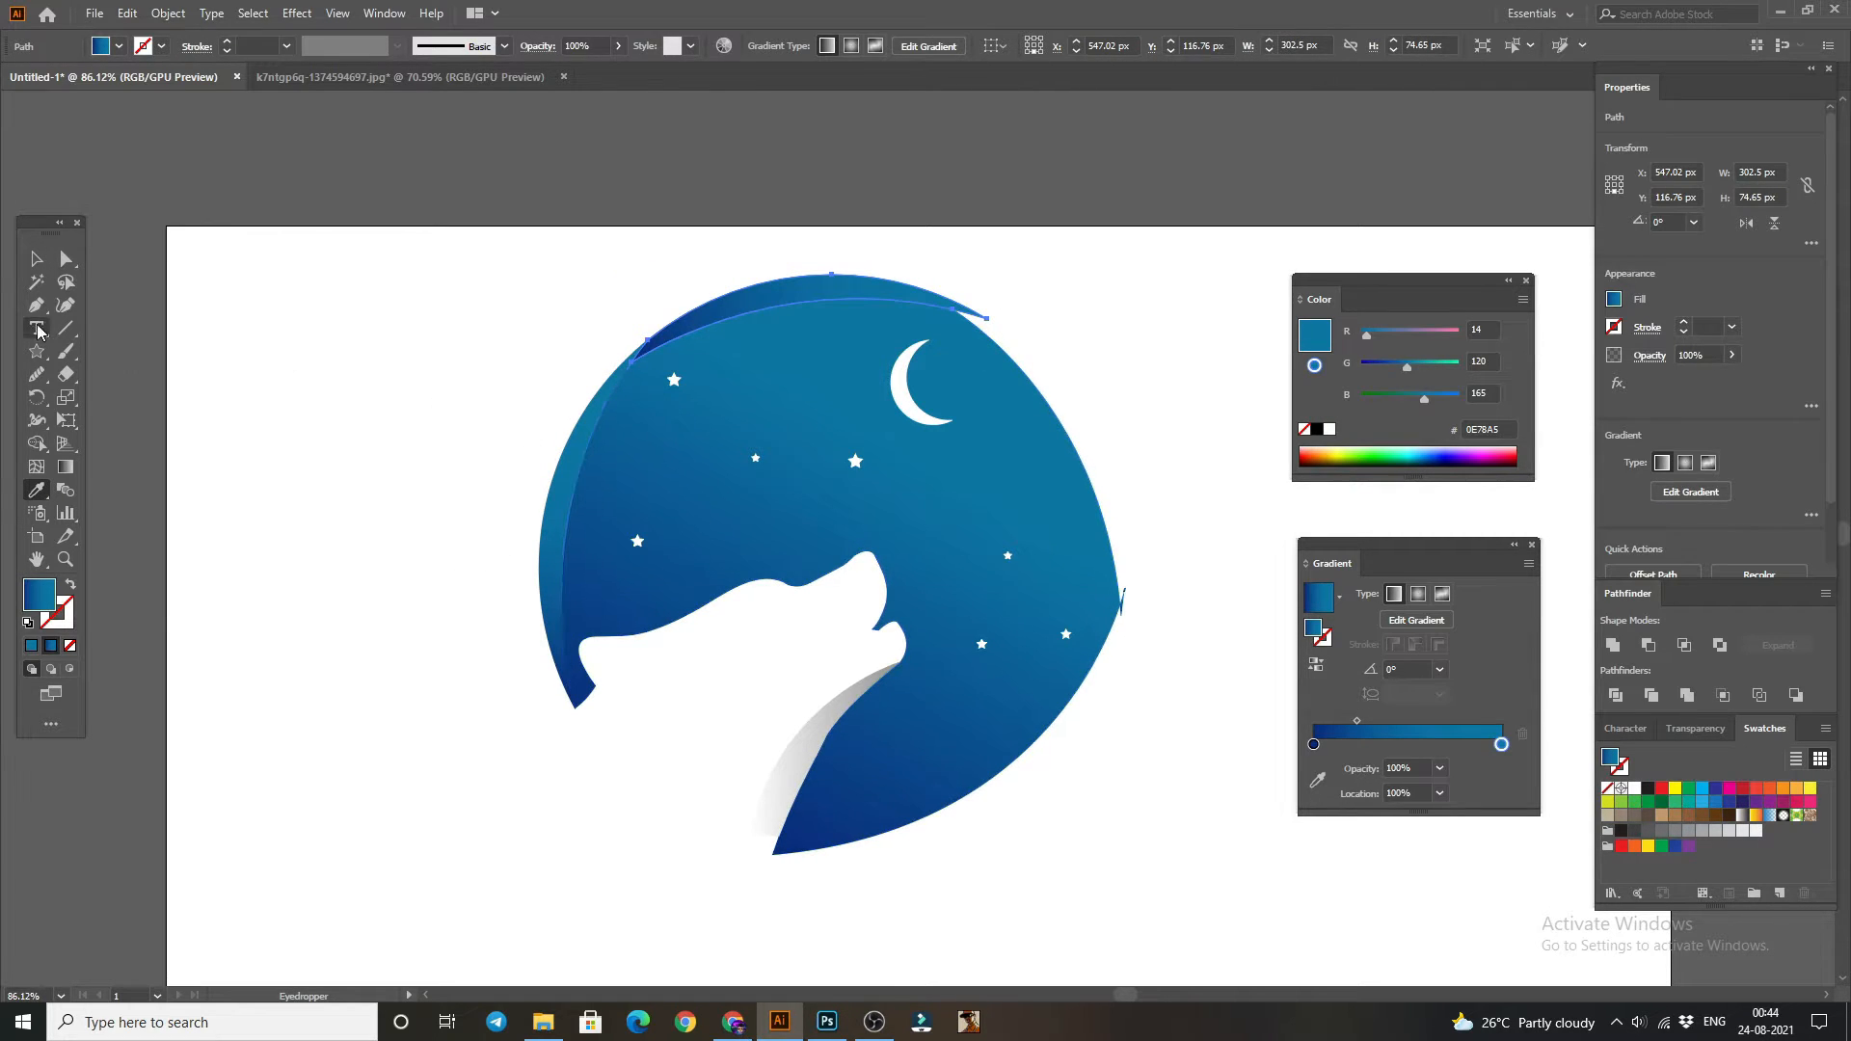
pyautogui.click(37, 258)
pyautogui.click(108, 249)
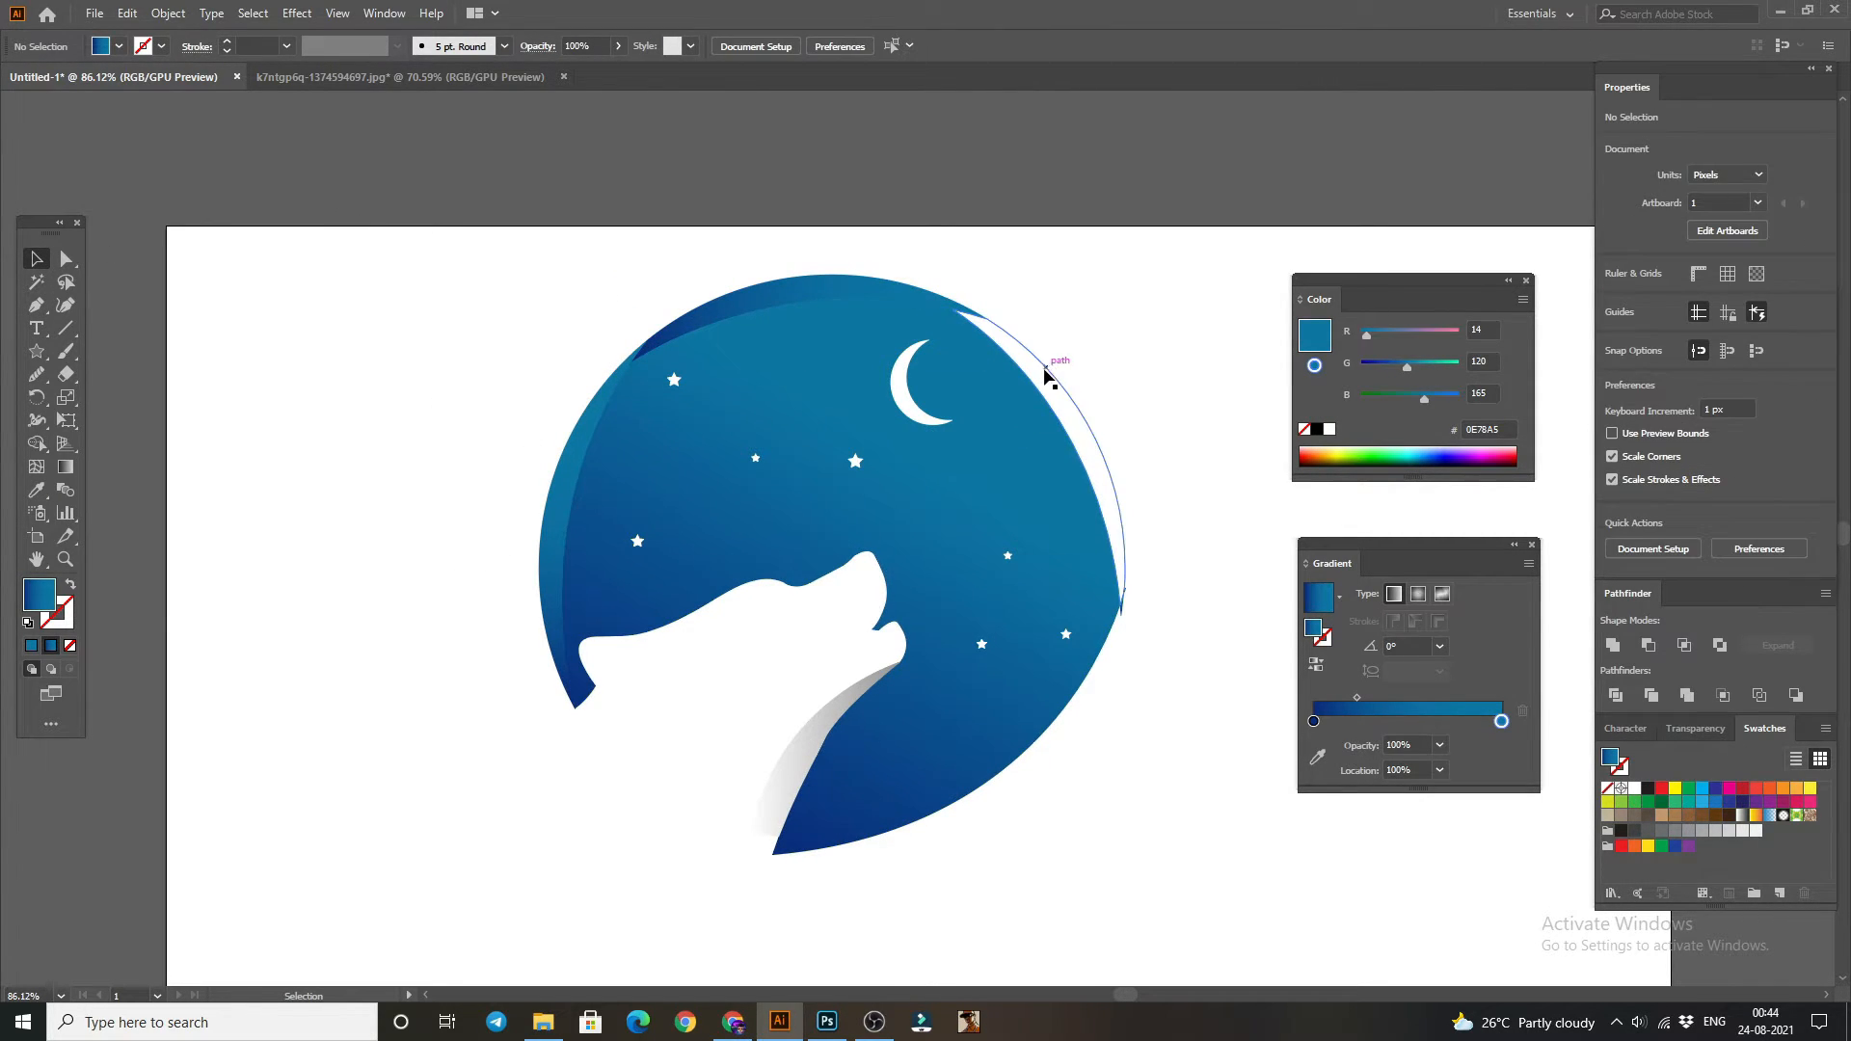
# - Fill the upper-right and lower-right rim crescents together with the blue gradient sampled from the left crescent
pyautogui.click(1049, 374)
pyautogui.keyDown('shift'); pyautogui.click(1066, 742); pyautogui.keyUp('shift')
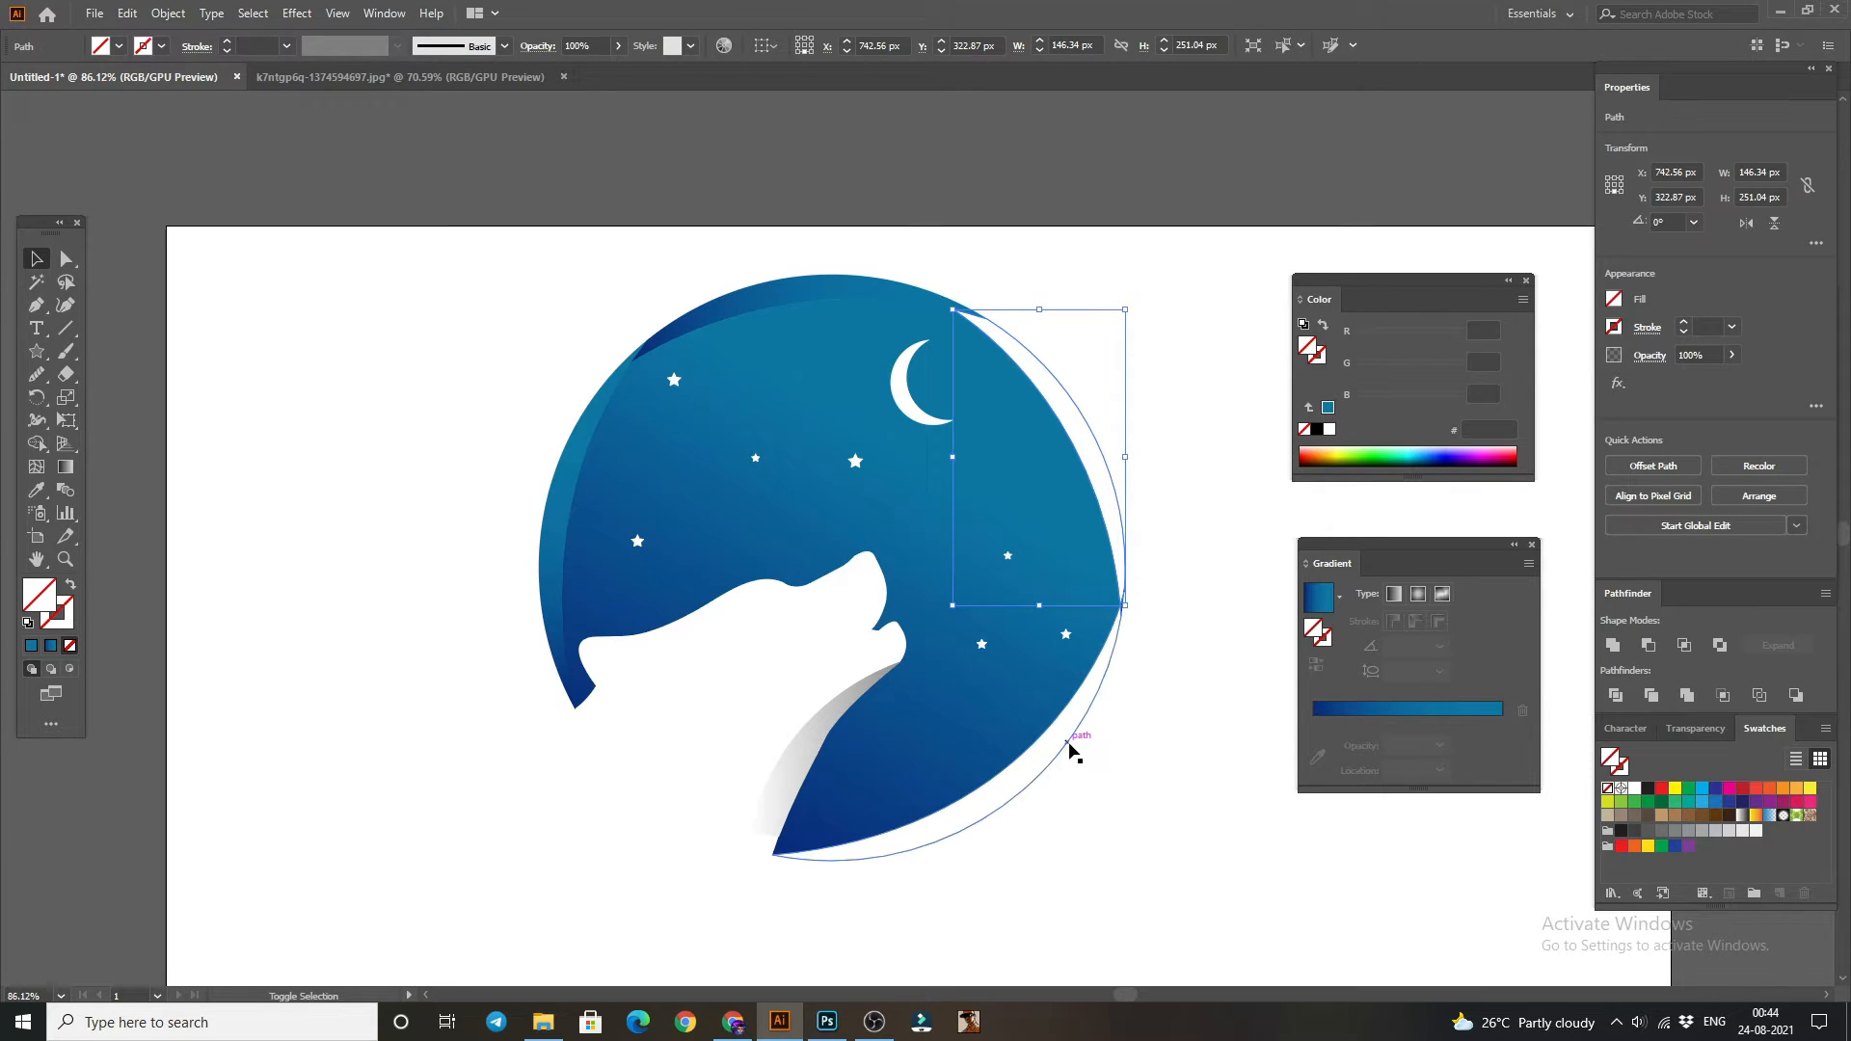
pyautogui.click(36, 490)
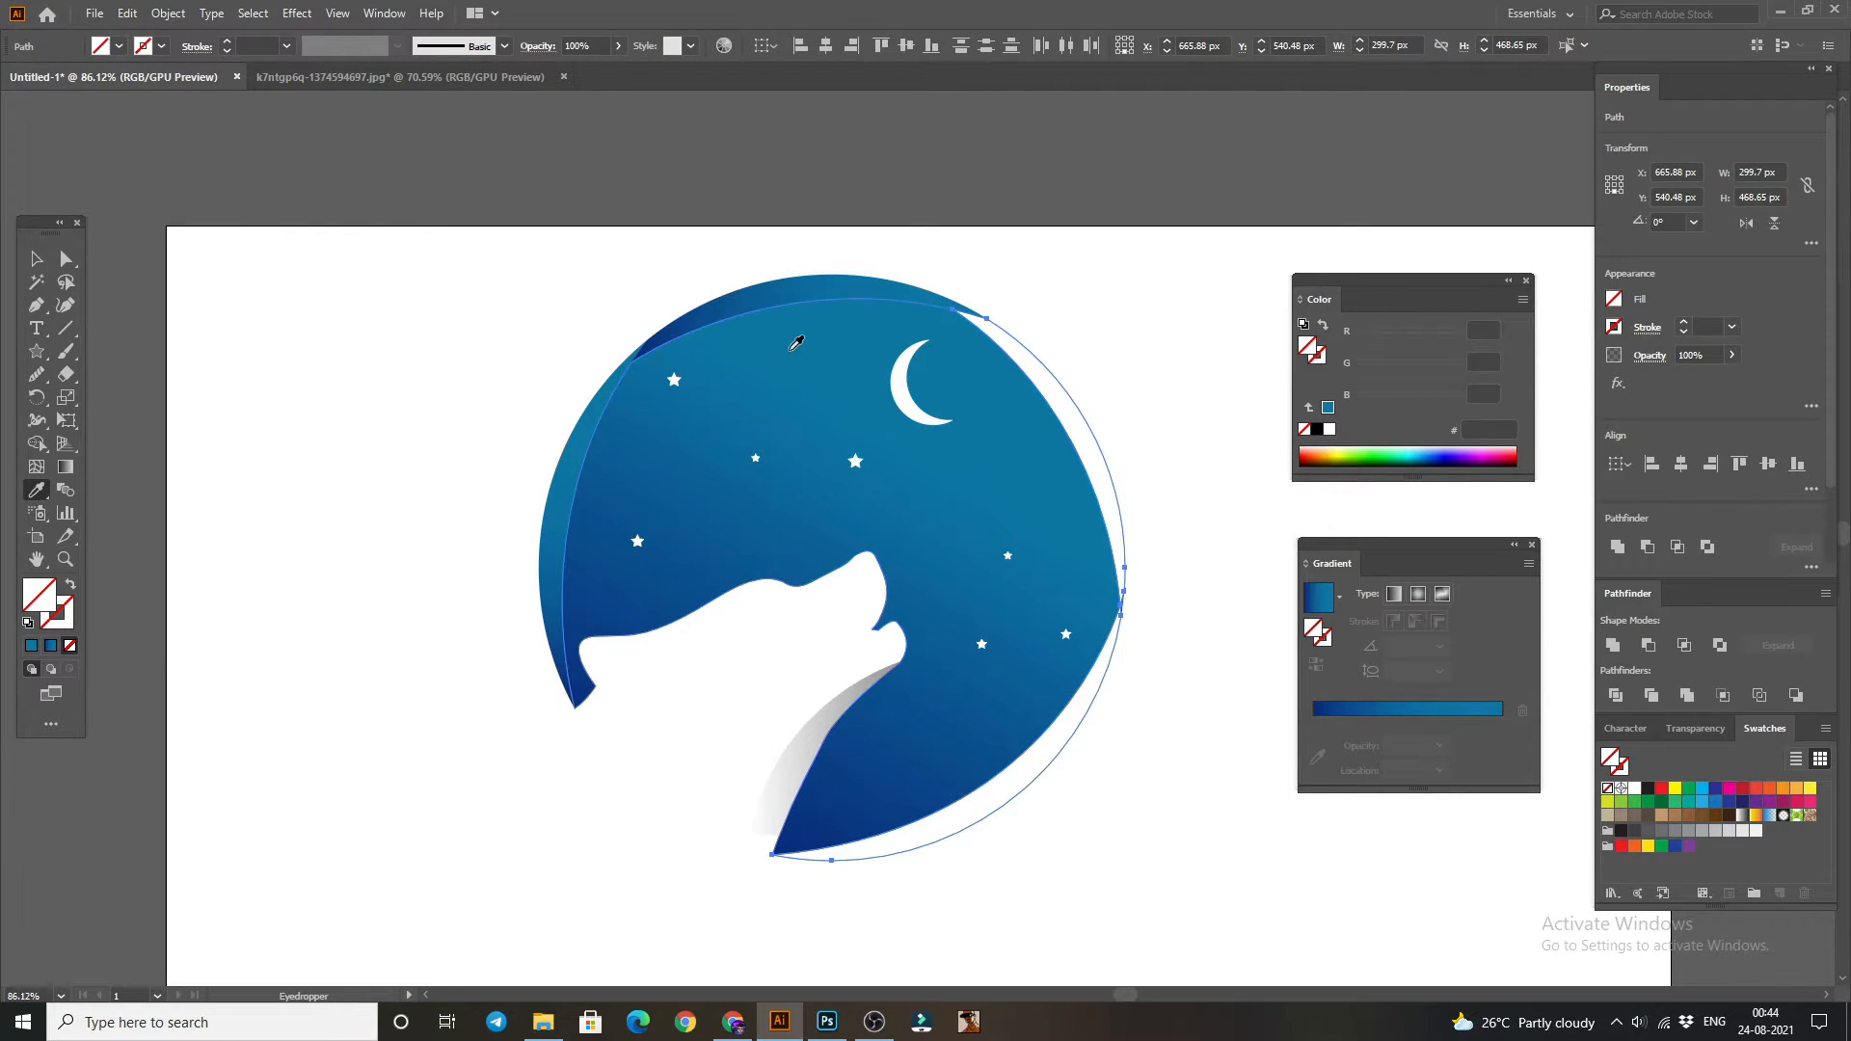
pyautogui.click(572, 442)
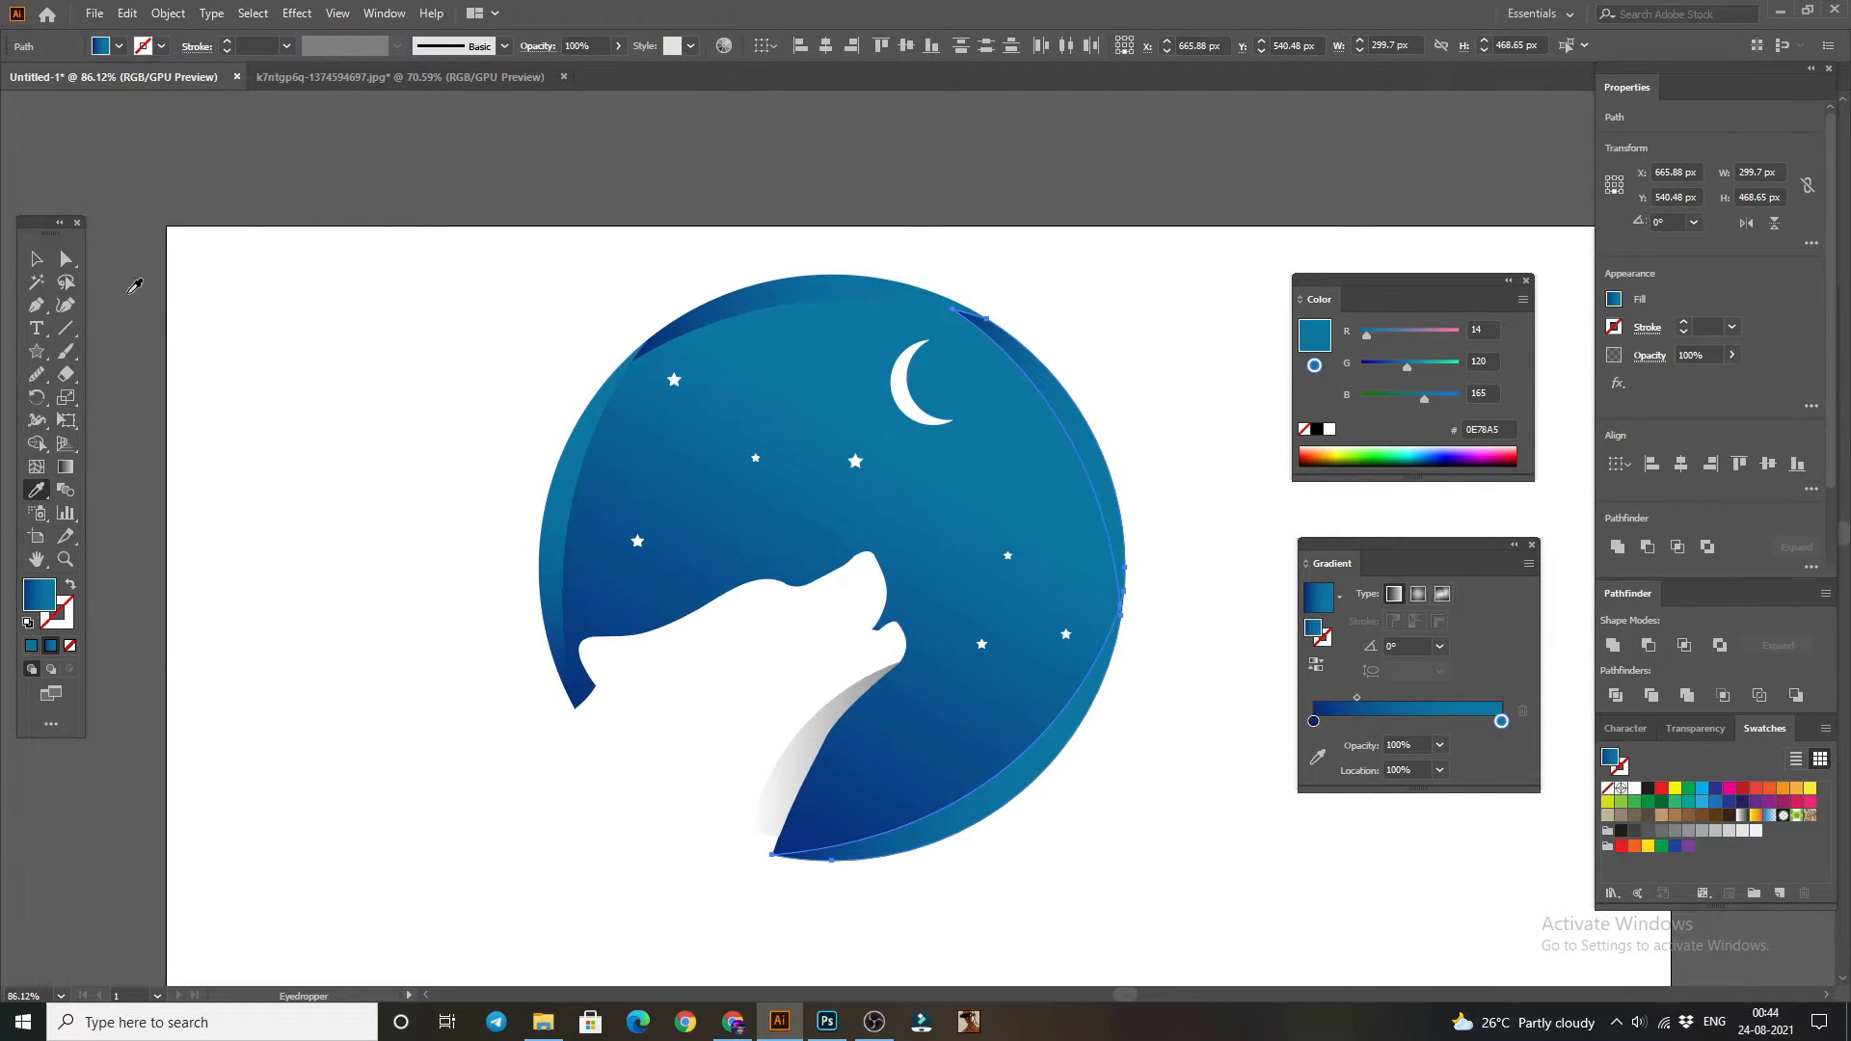
pyautogui.click(39, 260)
pyautogui.click(393, 230)
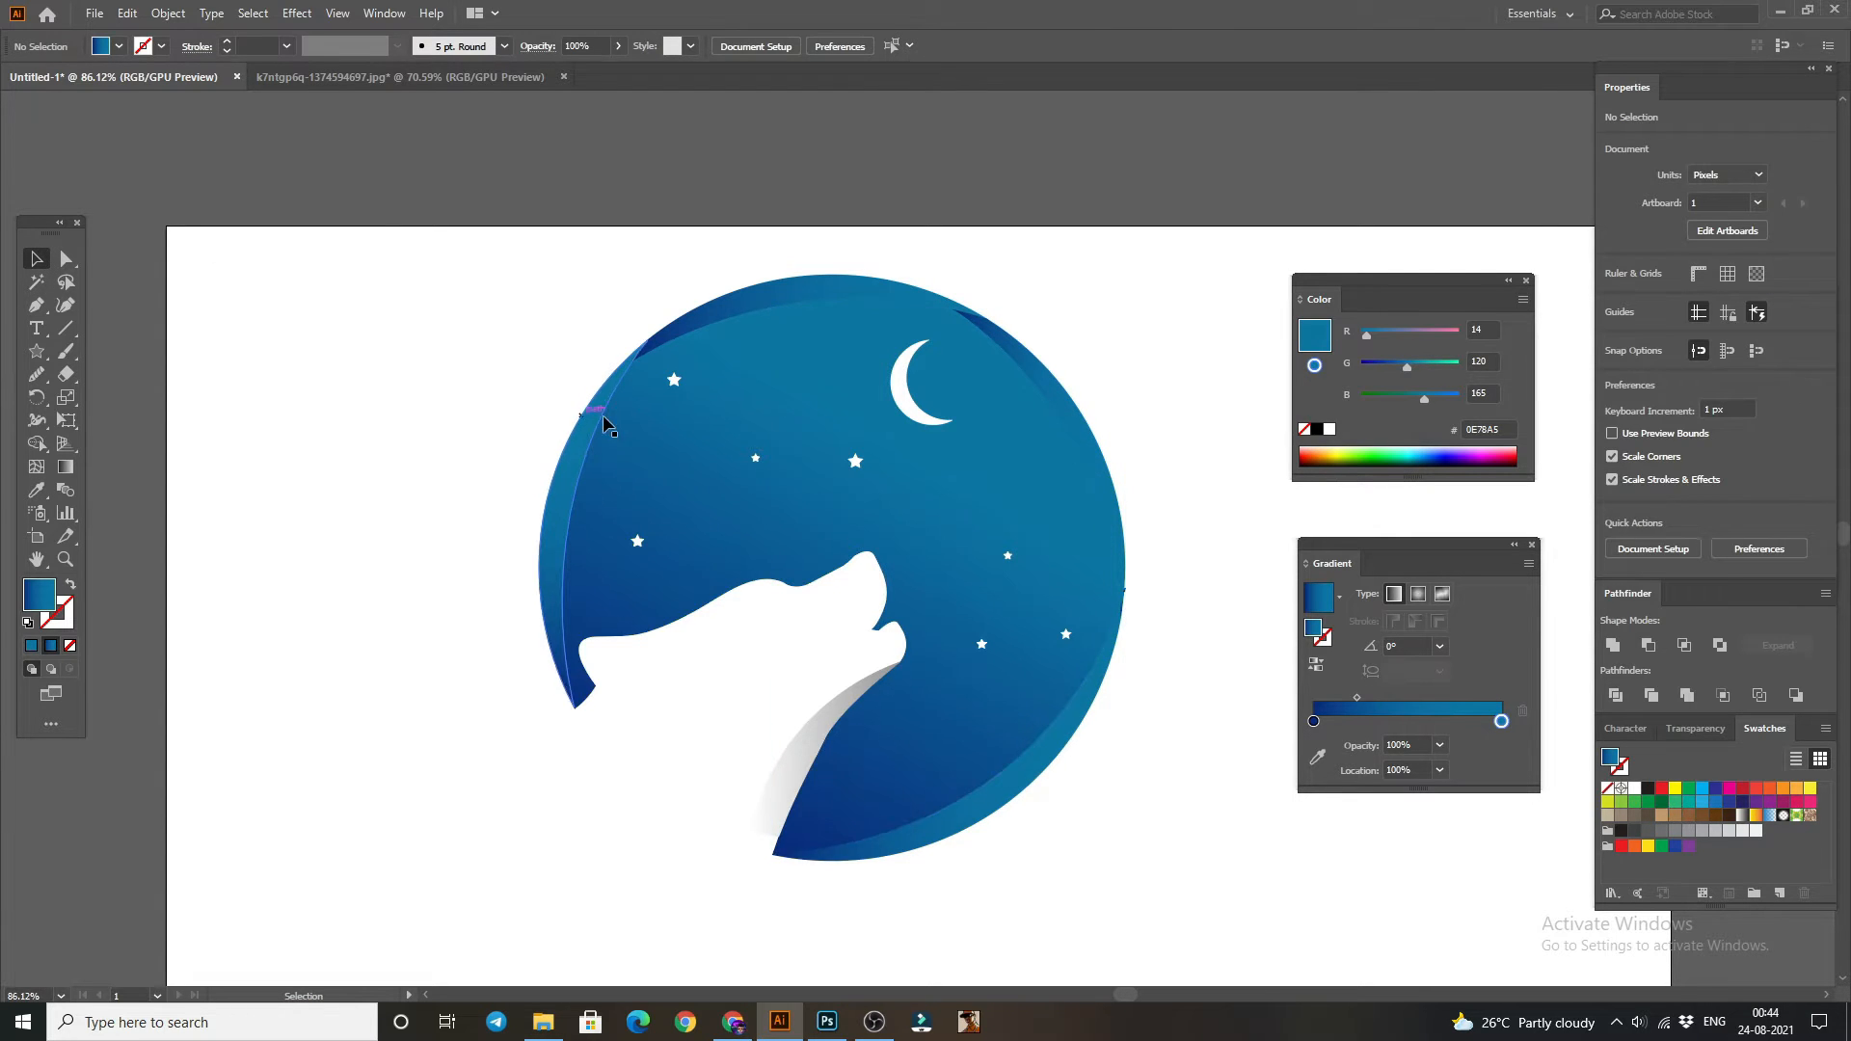
# - Try several gradient directions on the top crescent, ending with a long, nearly vertical blend at about 85.3° from dark below to light above
pyautogui.click(752, 310)
pyautogui.click(785, 281)
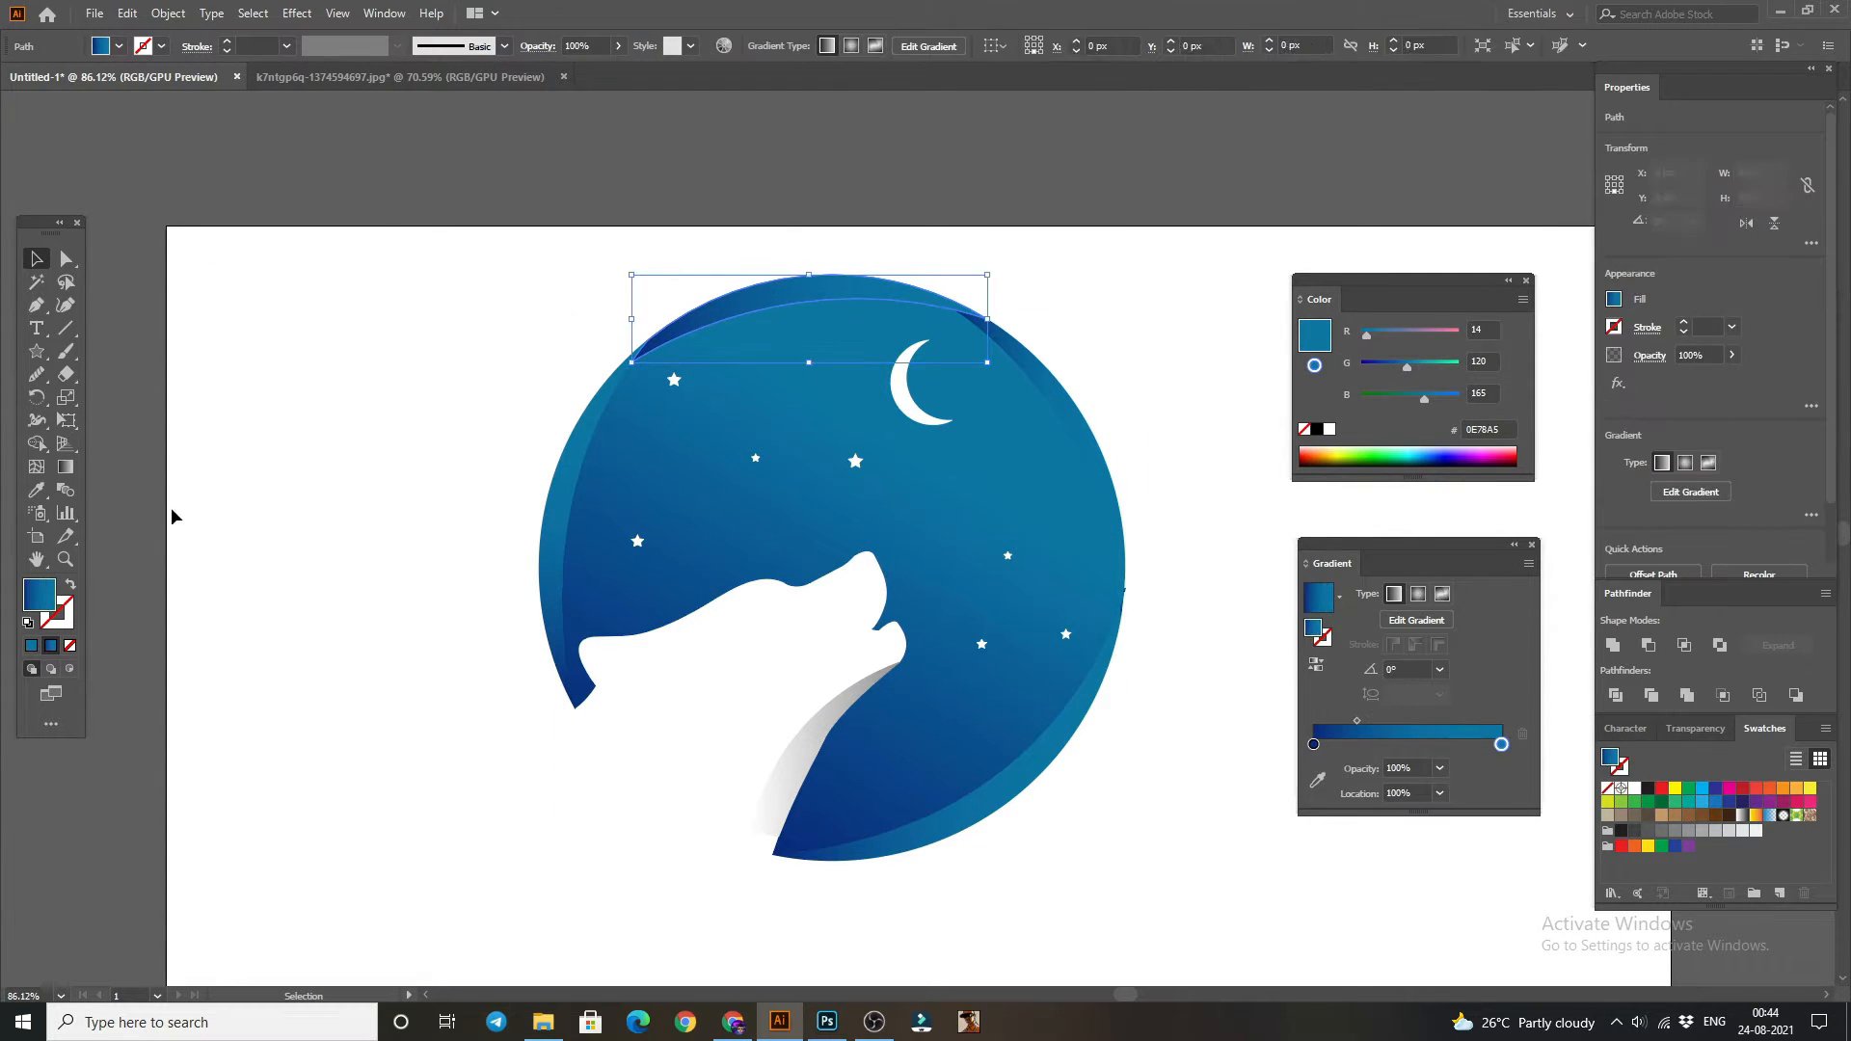
pyautogui.click(65, 467)
pyautogui.moveTo(796, 345); pyautogui.dragTo(798, 220)
pyautogui.moveTo(747, 354); pyautogui.dragTo(768, 217)
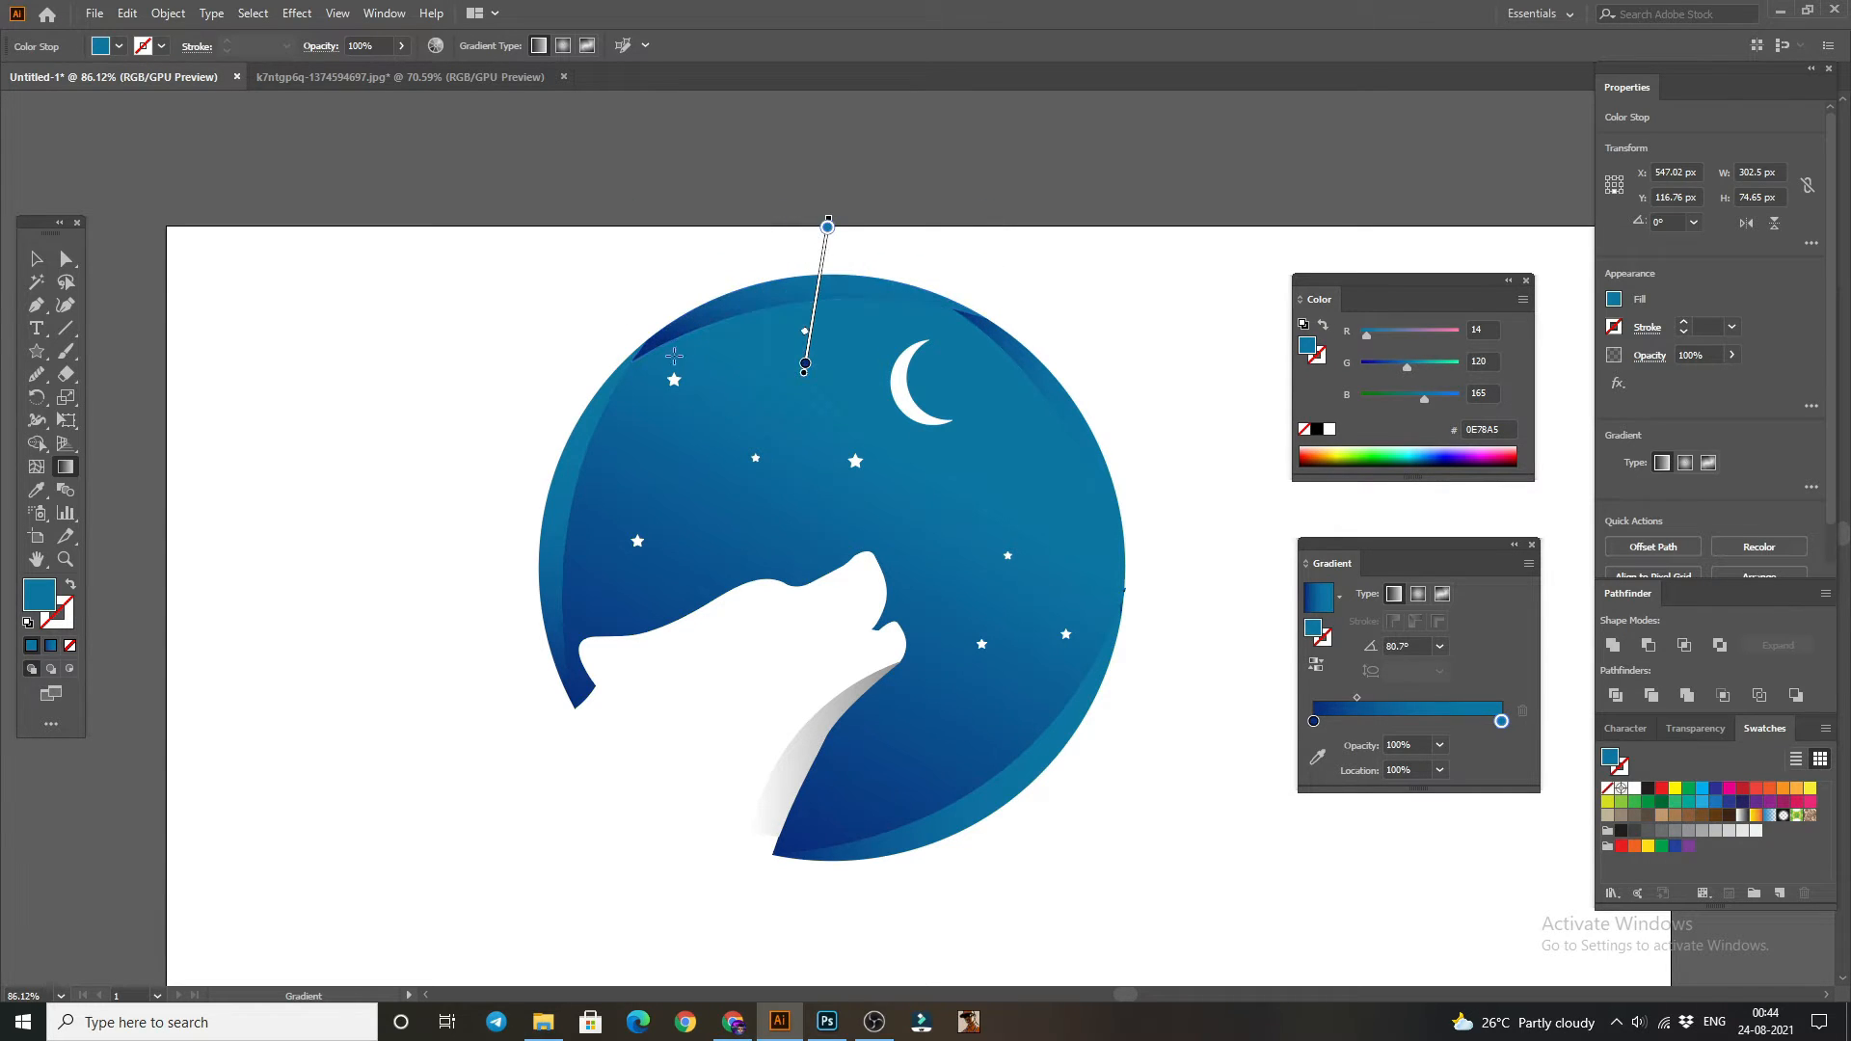
pyautogui.moveTo(674, 358)
pyautogui.mouseDown()
pyautogui.moveTo(682, 334)
pyautogui.moveTo(865, 251)
pyautogui.moveTo(764, 377)
pyautogui.mouseUp()
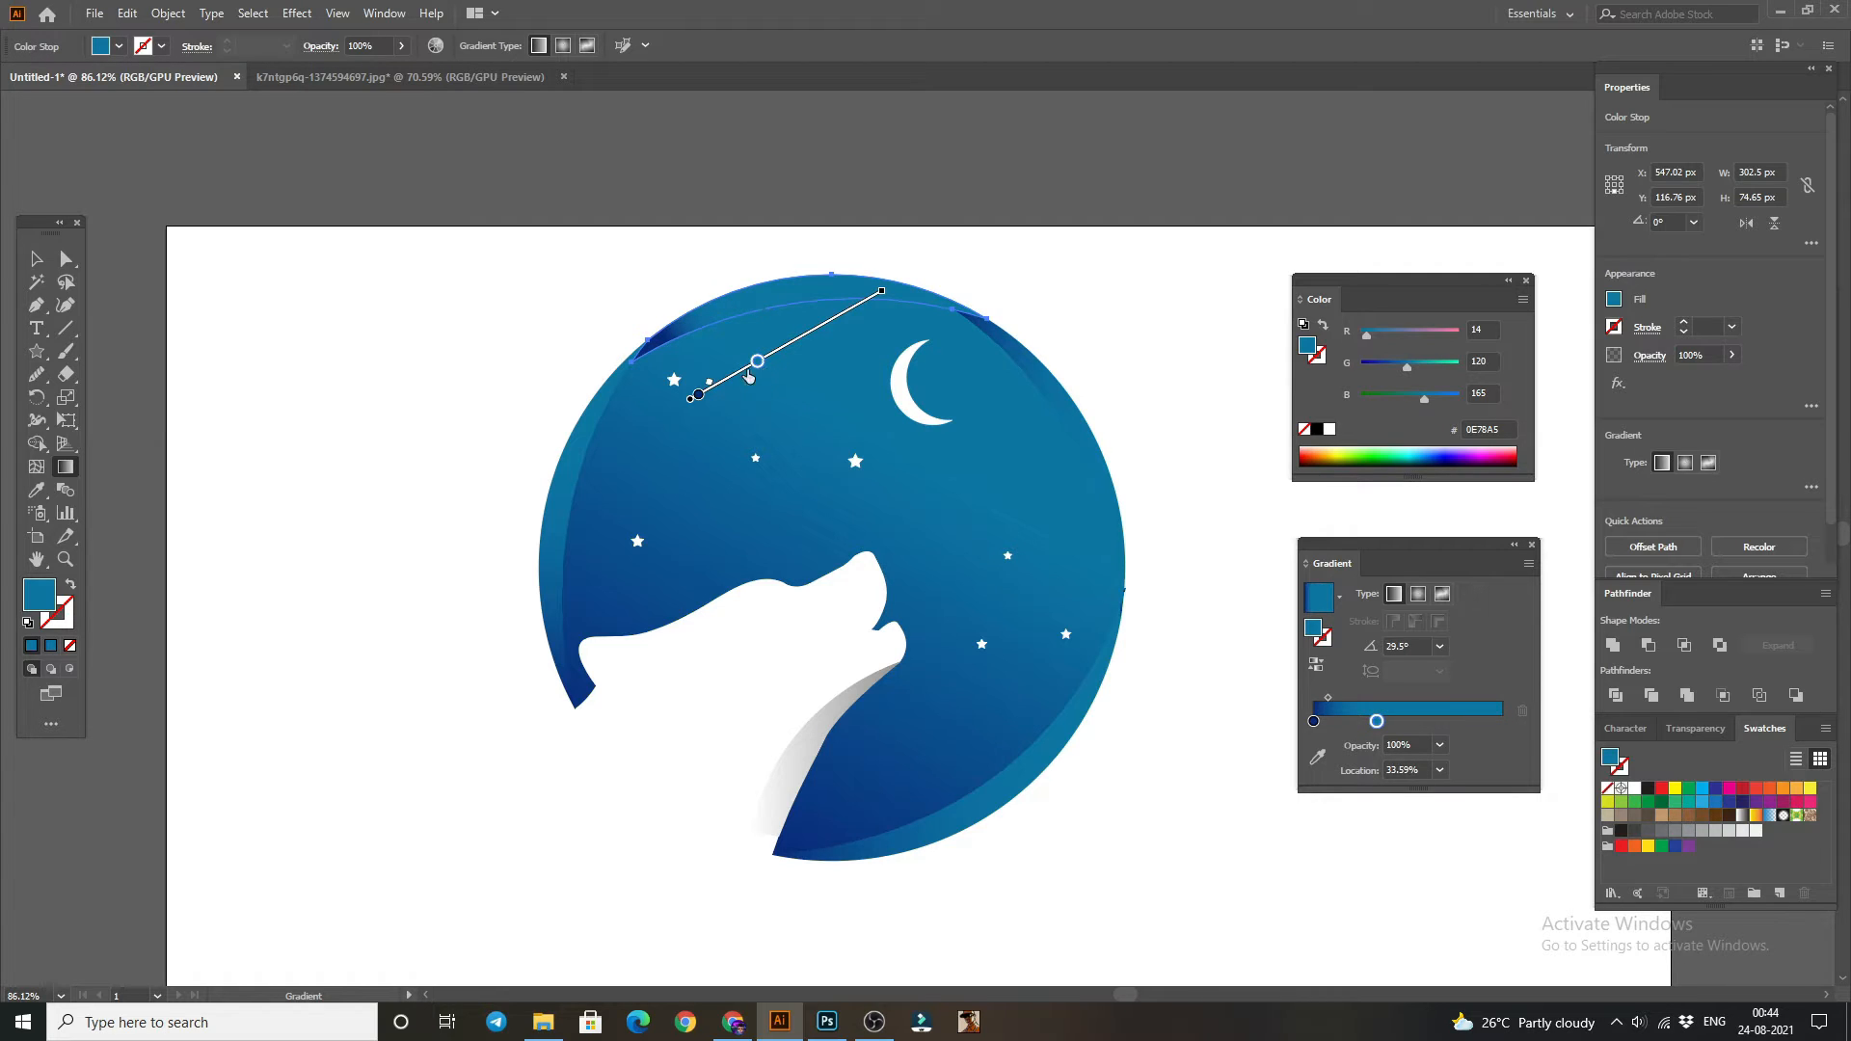
pyautogui.moveTo(678, 281); pyautogui.dragTo(947, 399)
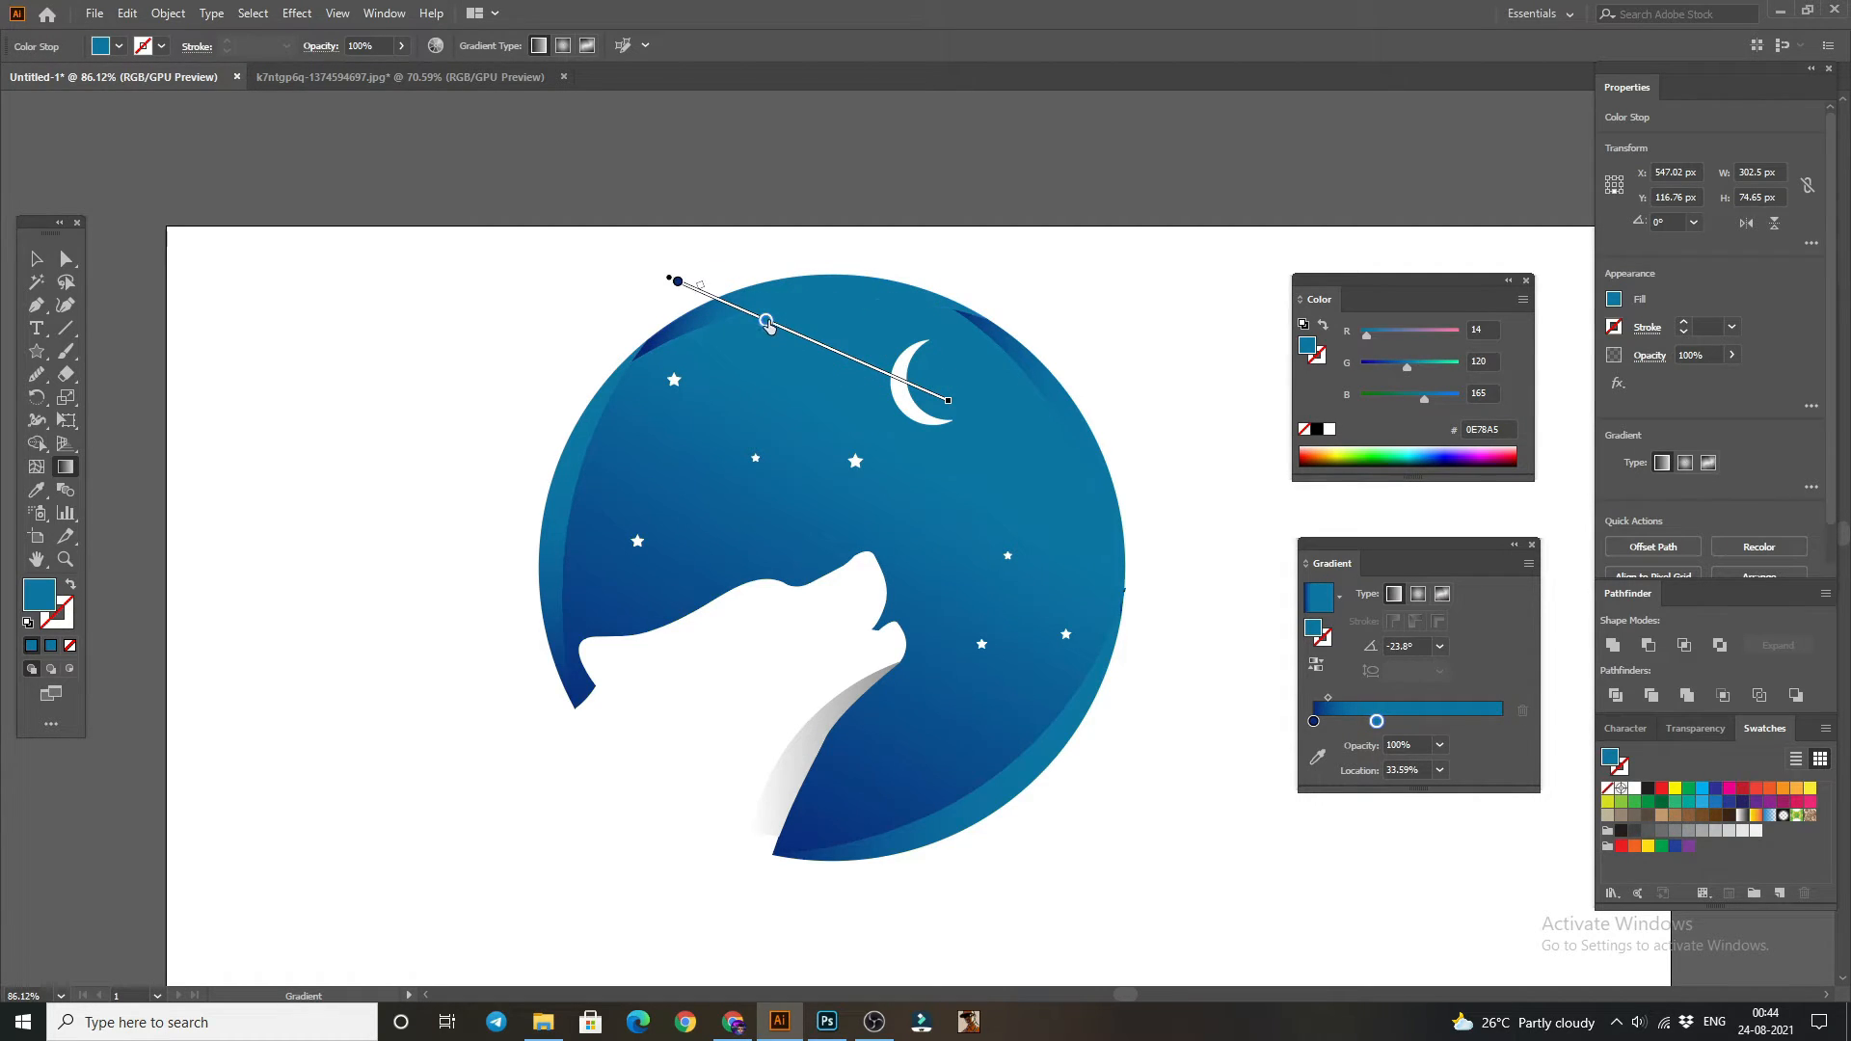
pyautogui.moveTo(767, 322)
pyautogui.mouseDown()
pyautogui.moveTo(662, 287)
pyautogui.moveTo(949, 403)
pyautogui.mouseUp()
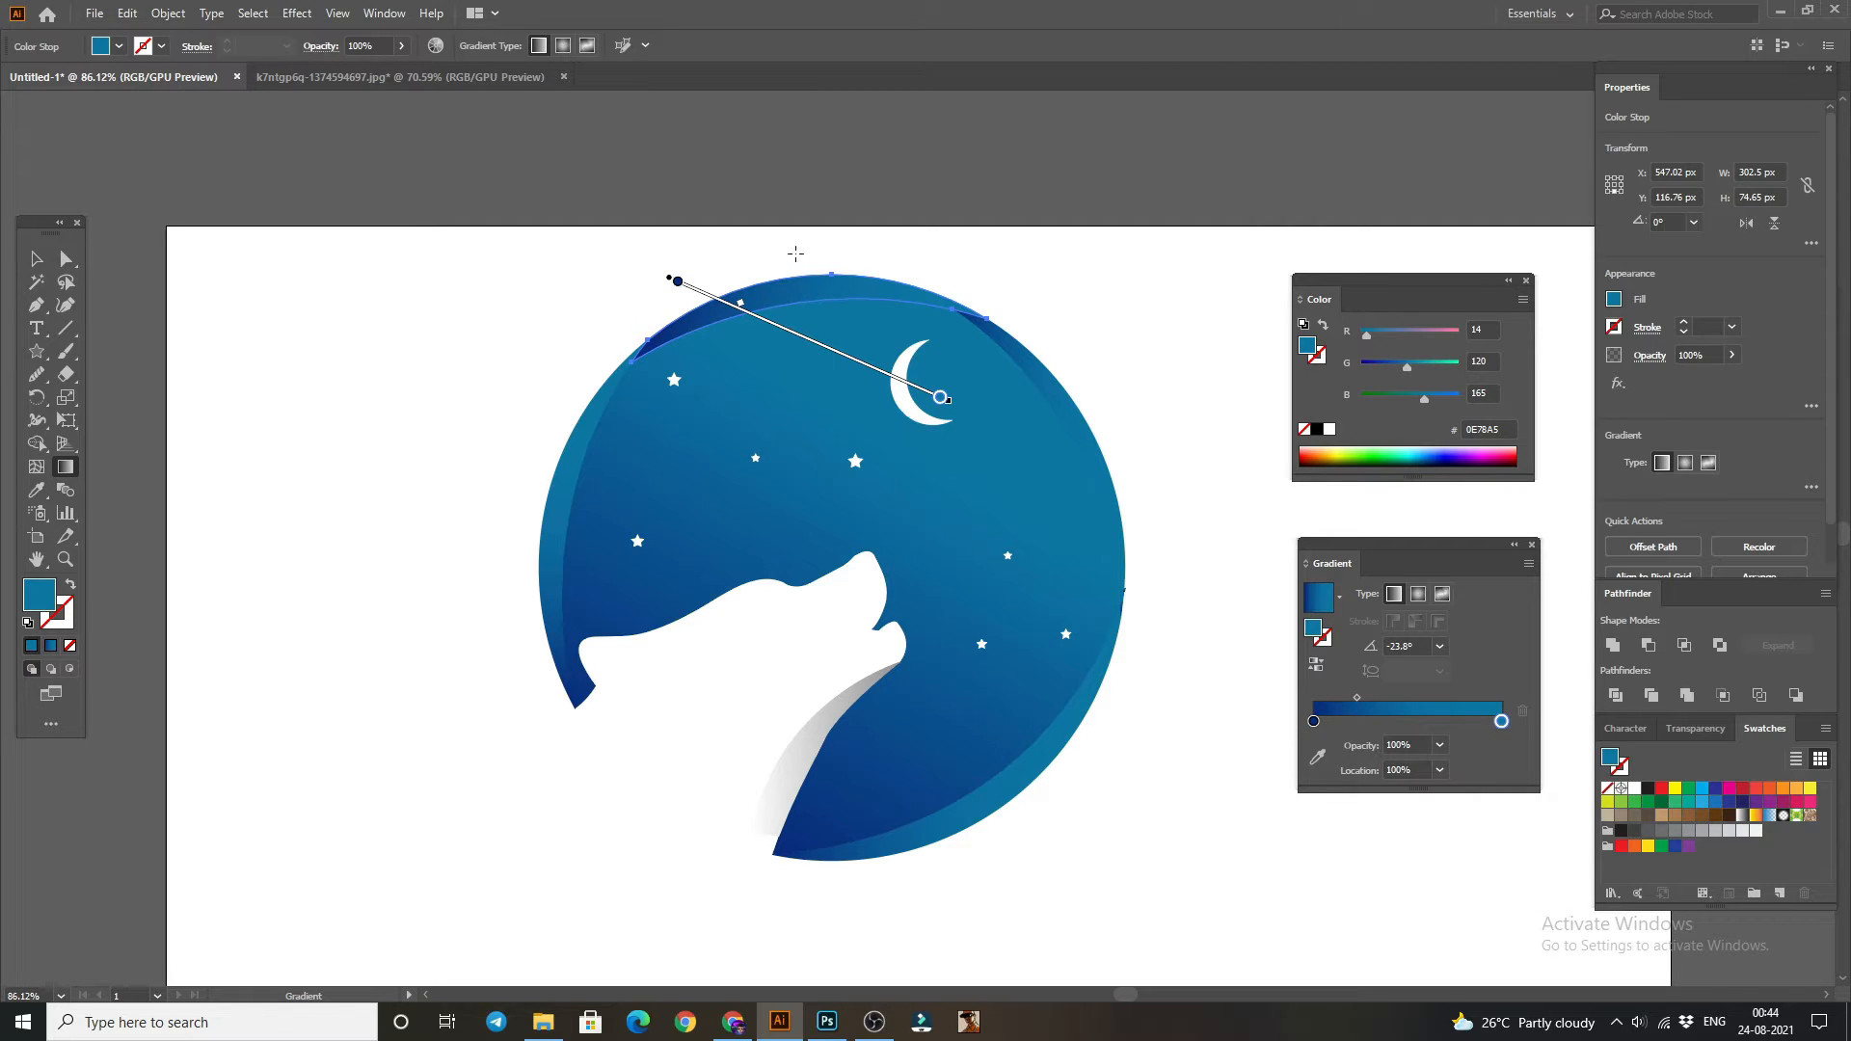
pyautogui.moveTo(796, 253); pyautogui.dragTo(888, 661)
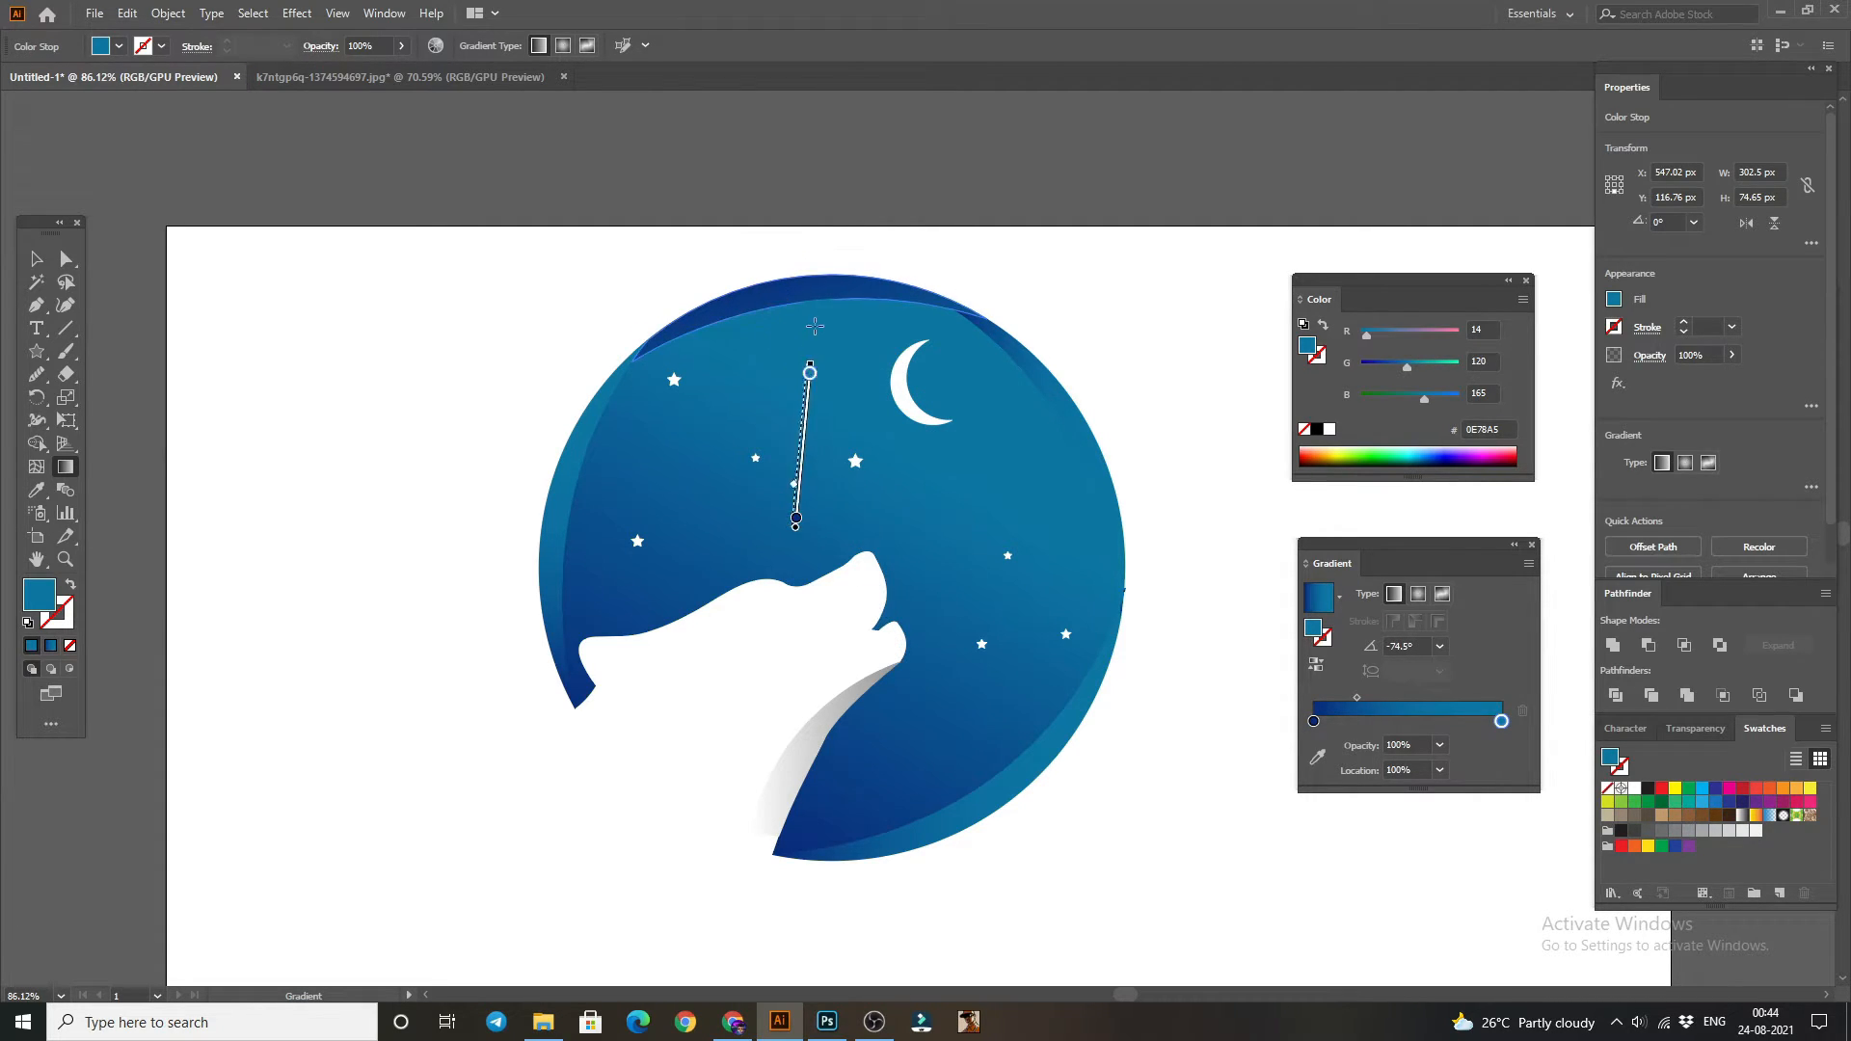
pyautogui.moveTo(810, 368); pyautogui.dragTo(846, 38)
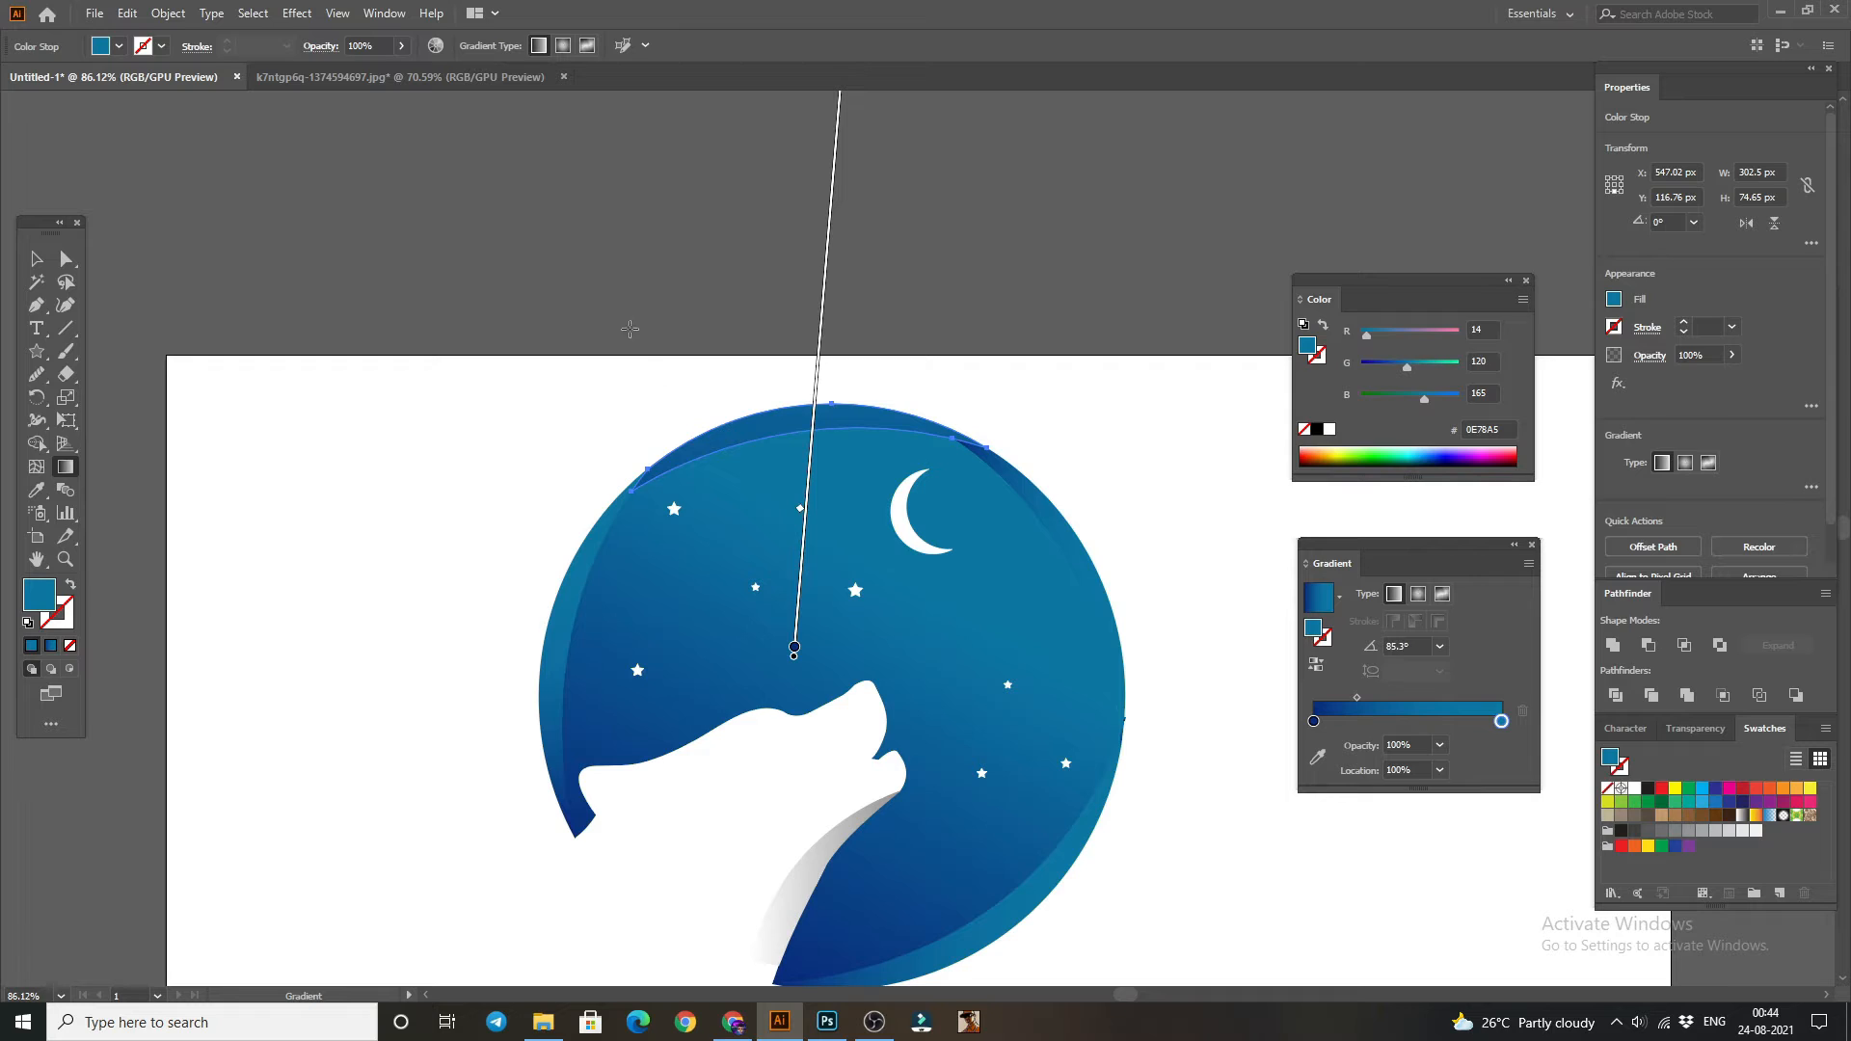
pyautogui.click(37, 259)
pyautogui.click(322, 235)
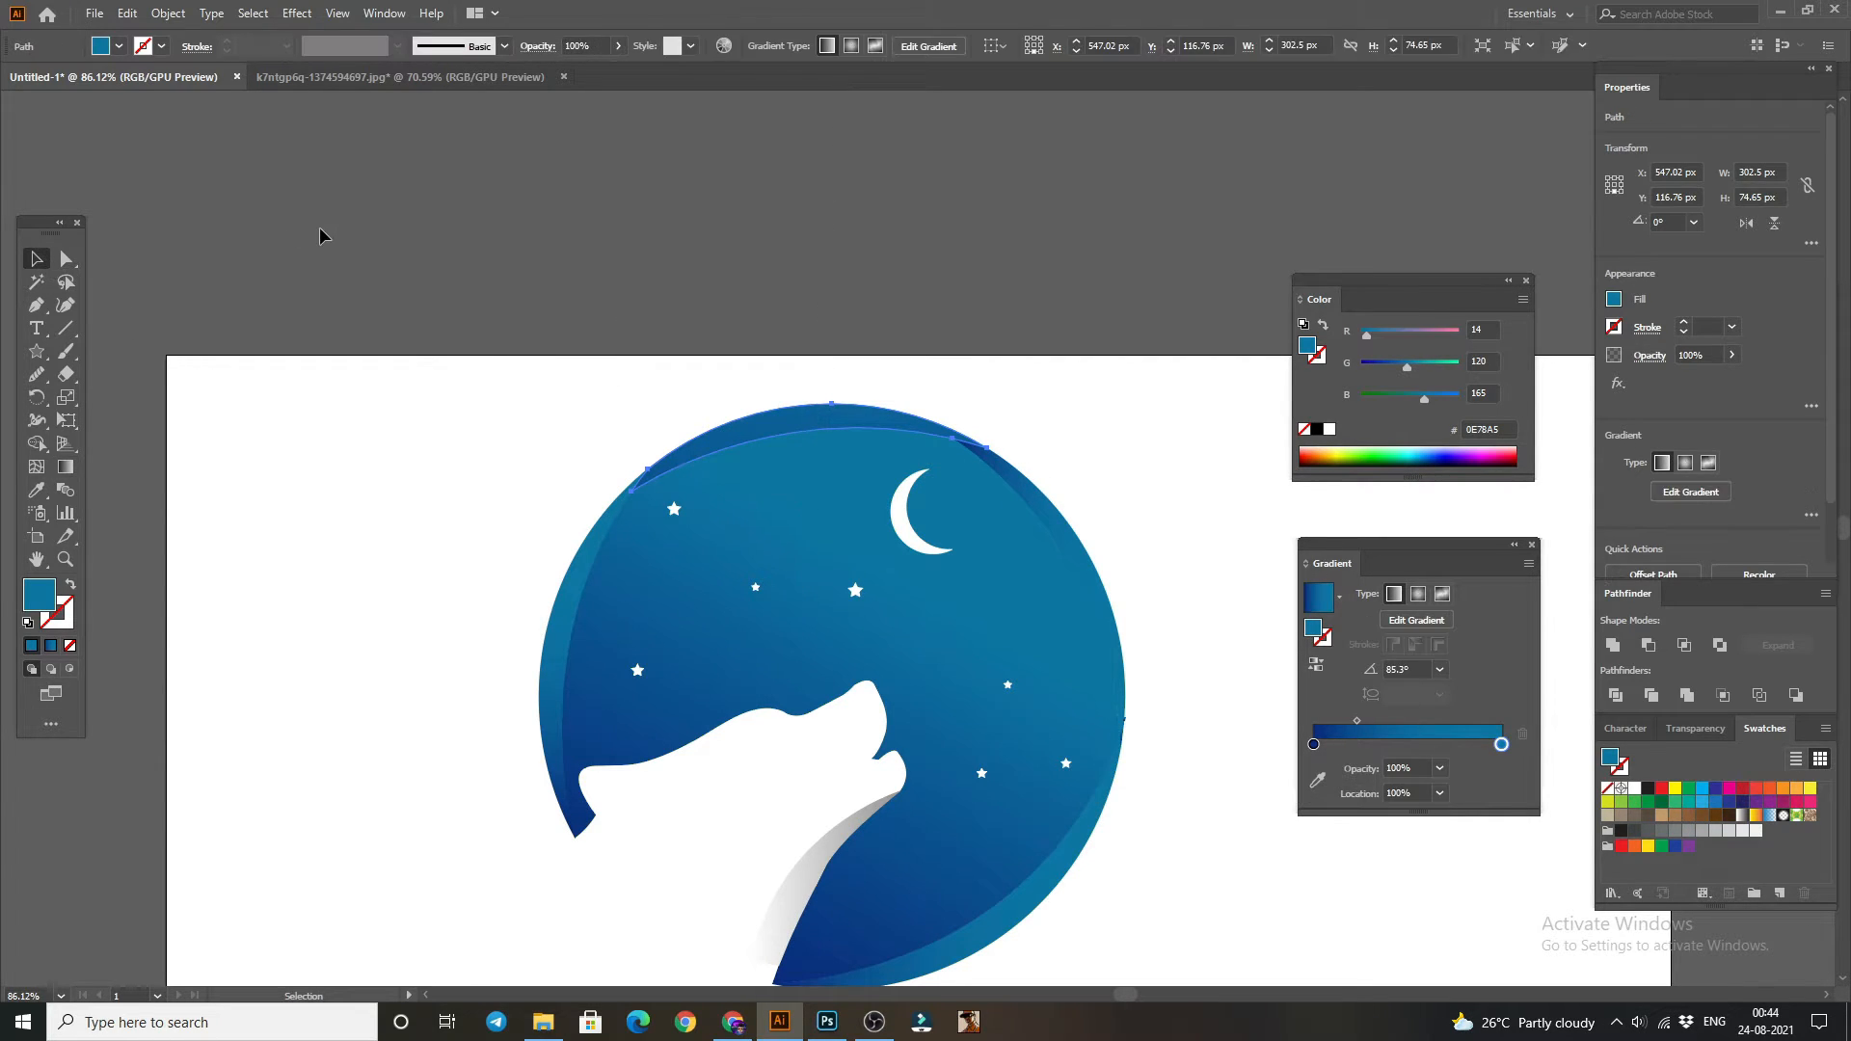
# - Redirect the upper-right crescent's gradient from dark at the lower end to light at the top, at about 76.8°
pyautogui.click(1028, 492)
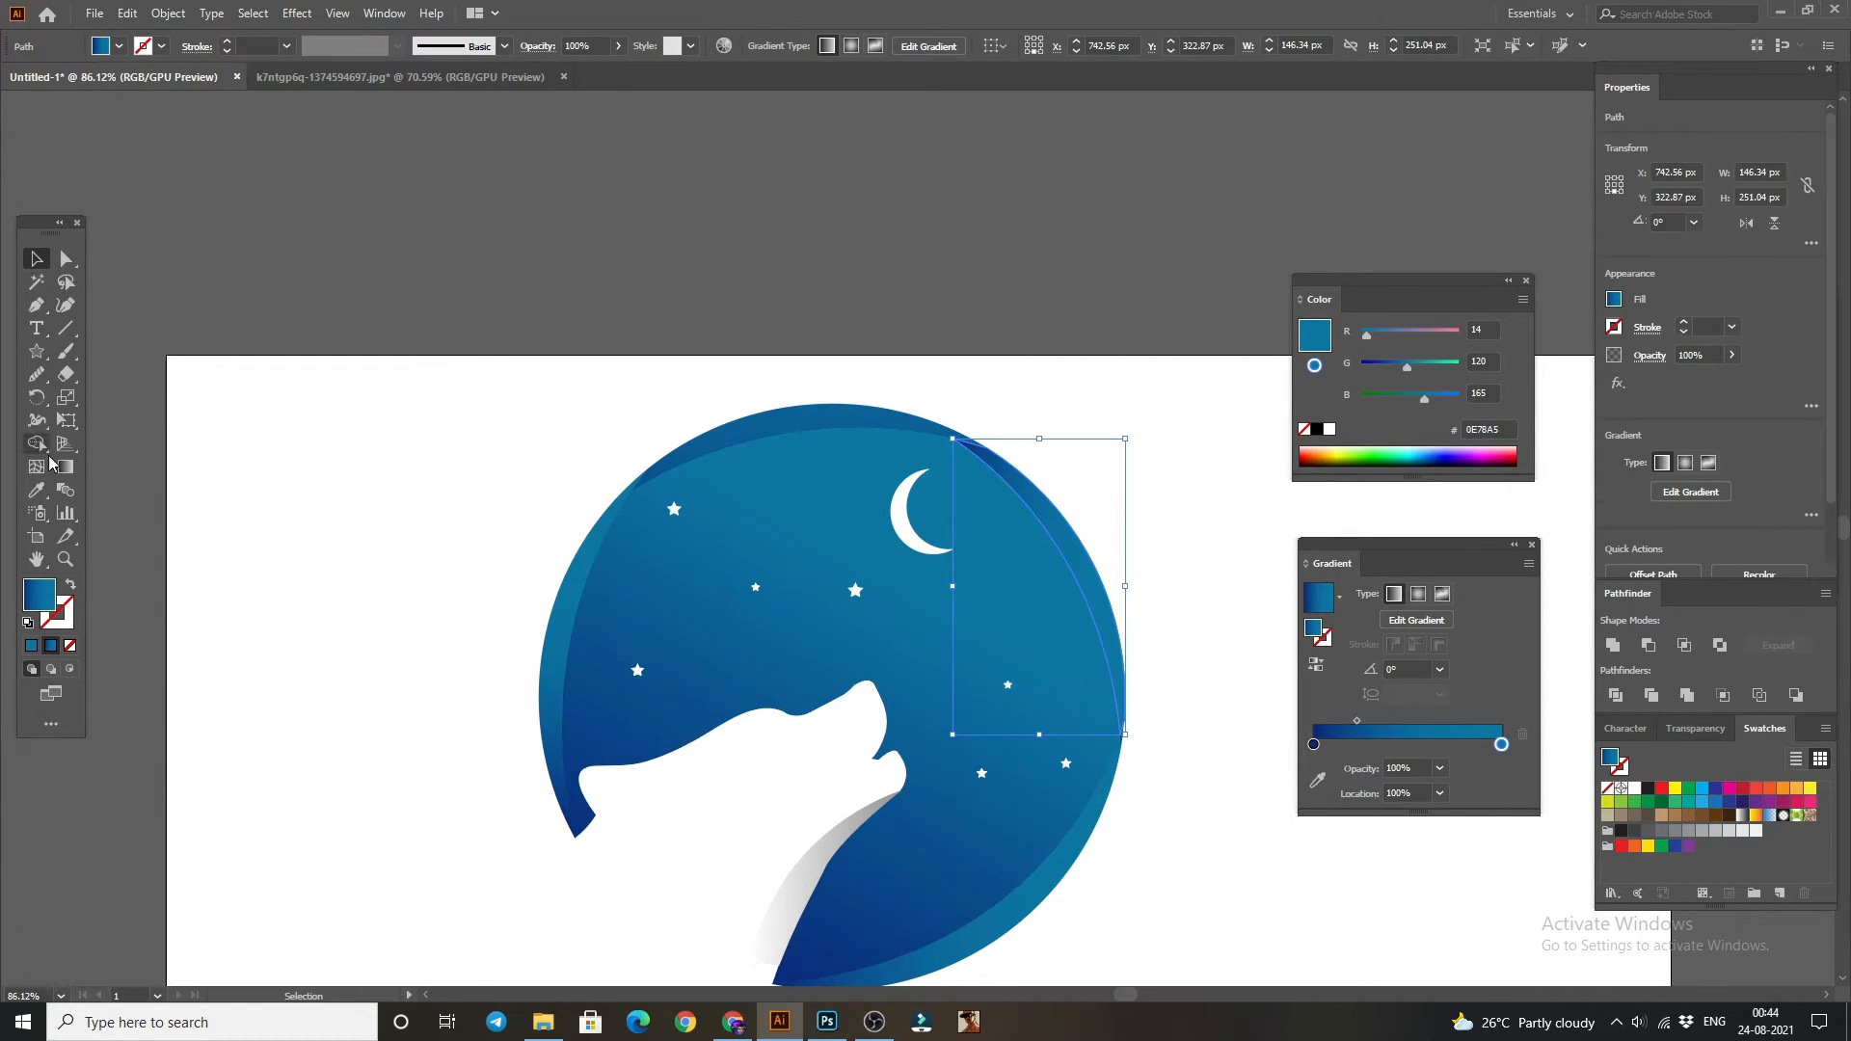
pyautogui.press('g')
pyautogui.moveTo(993, 611); pyautogui.dragTo(1330, 416)
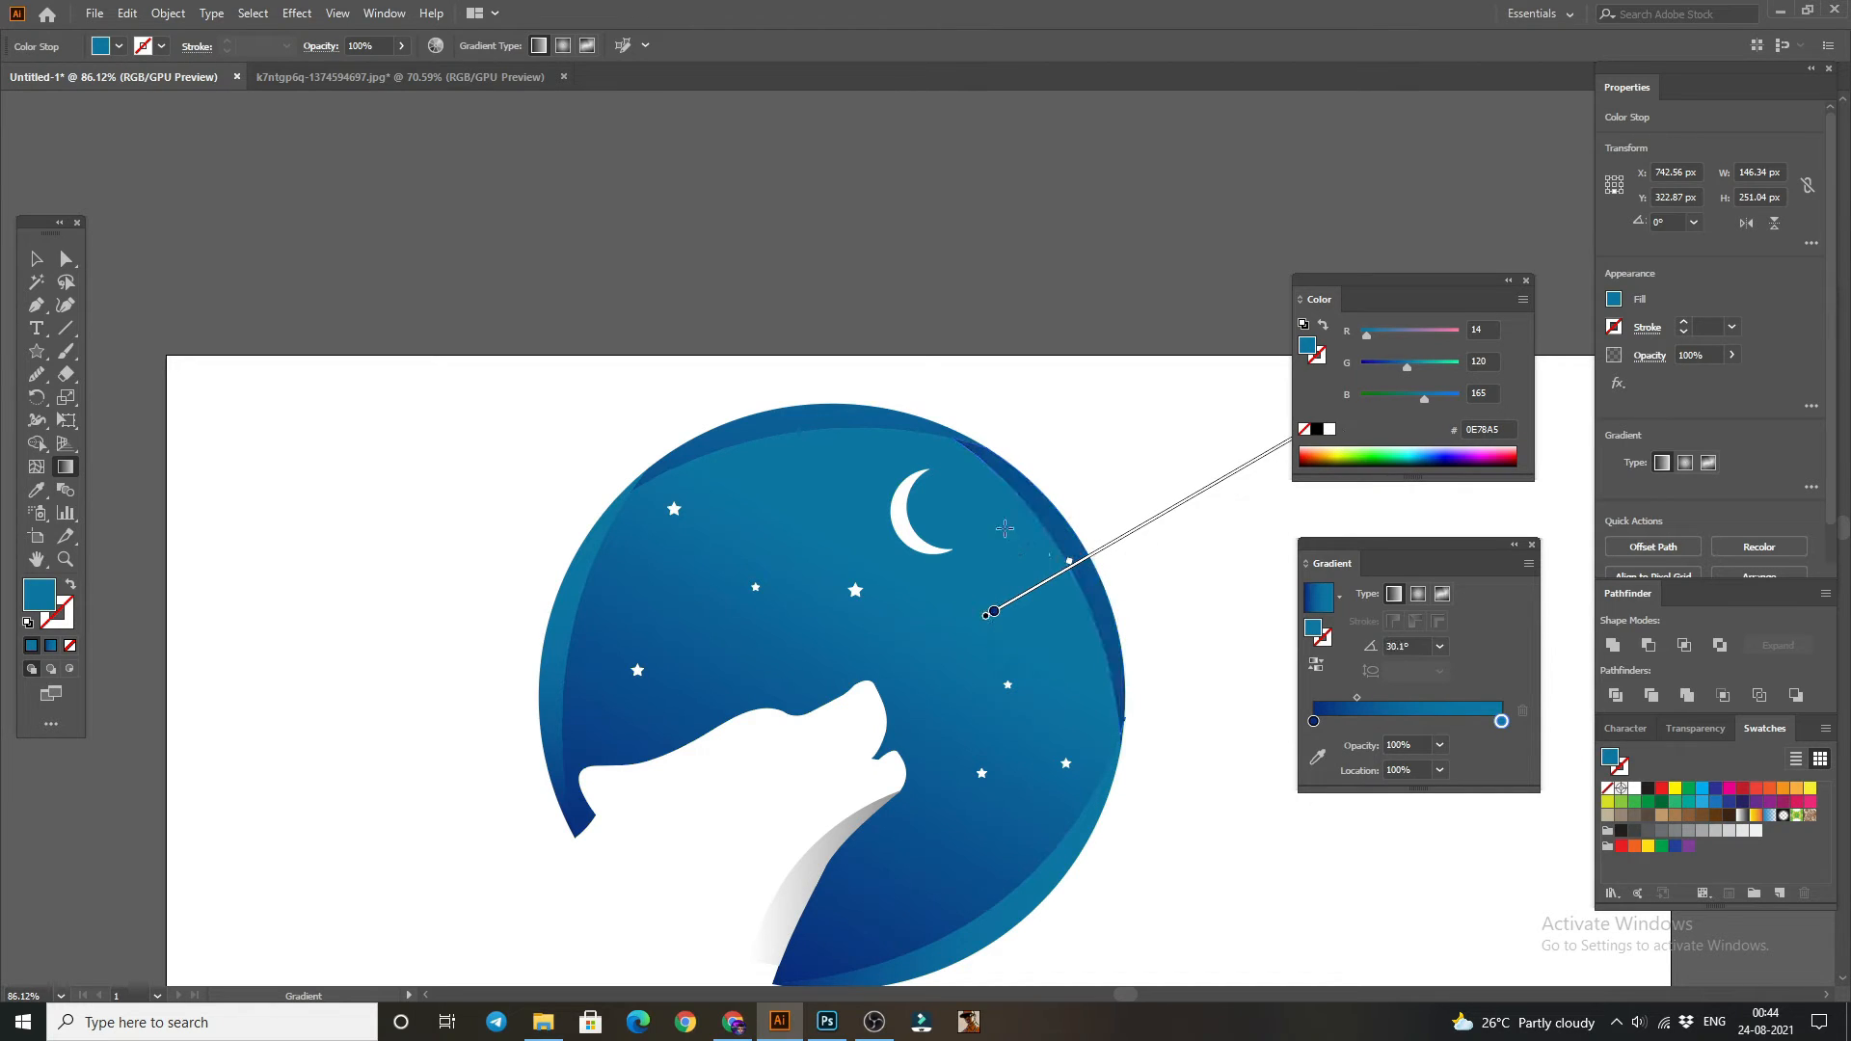
pyautogui.moveTo(999, 458); pyautogui.dragTo(1242, 892)
pyautogui.moveTo(1003, 735); pyautogui.dragTo(1091, 353)
pyautogui.scroll(-3, 605, 494)
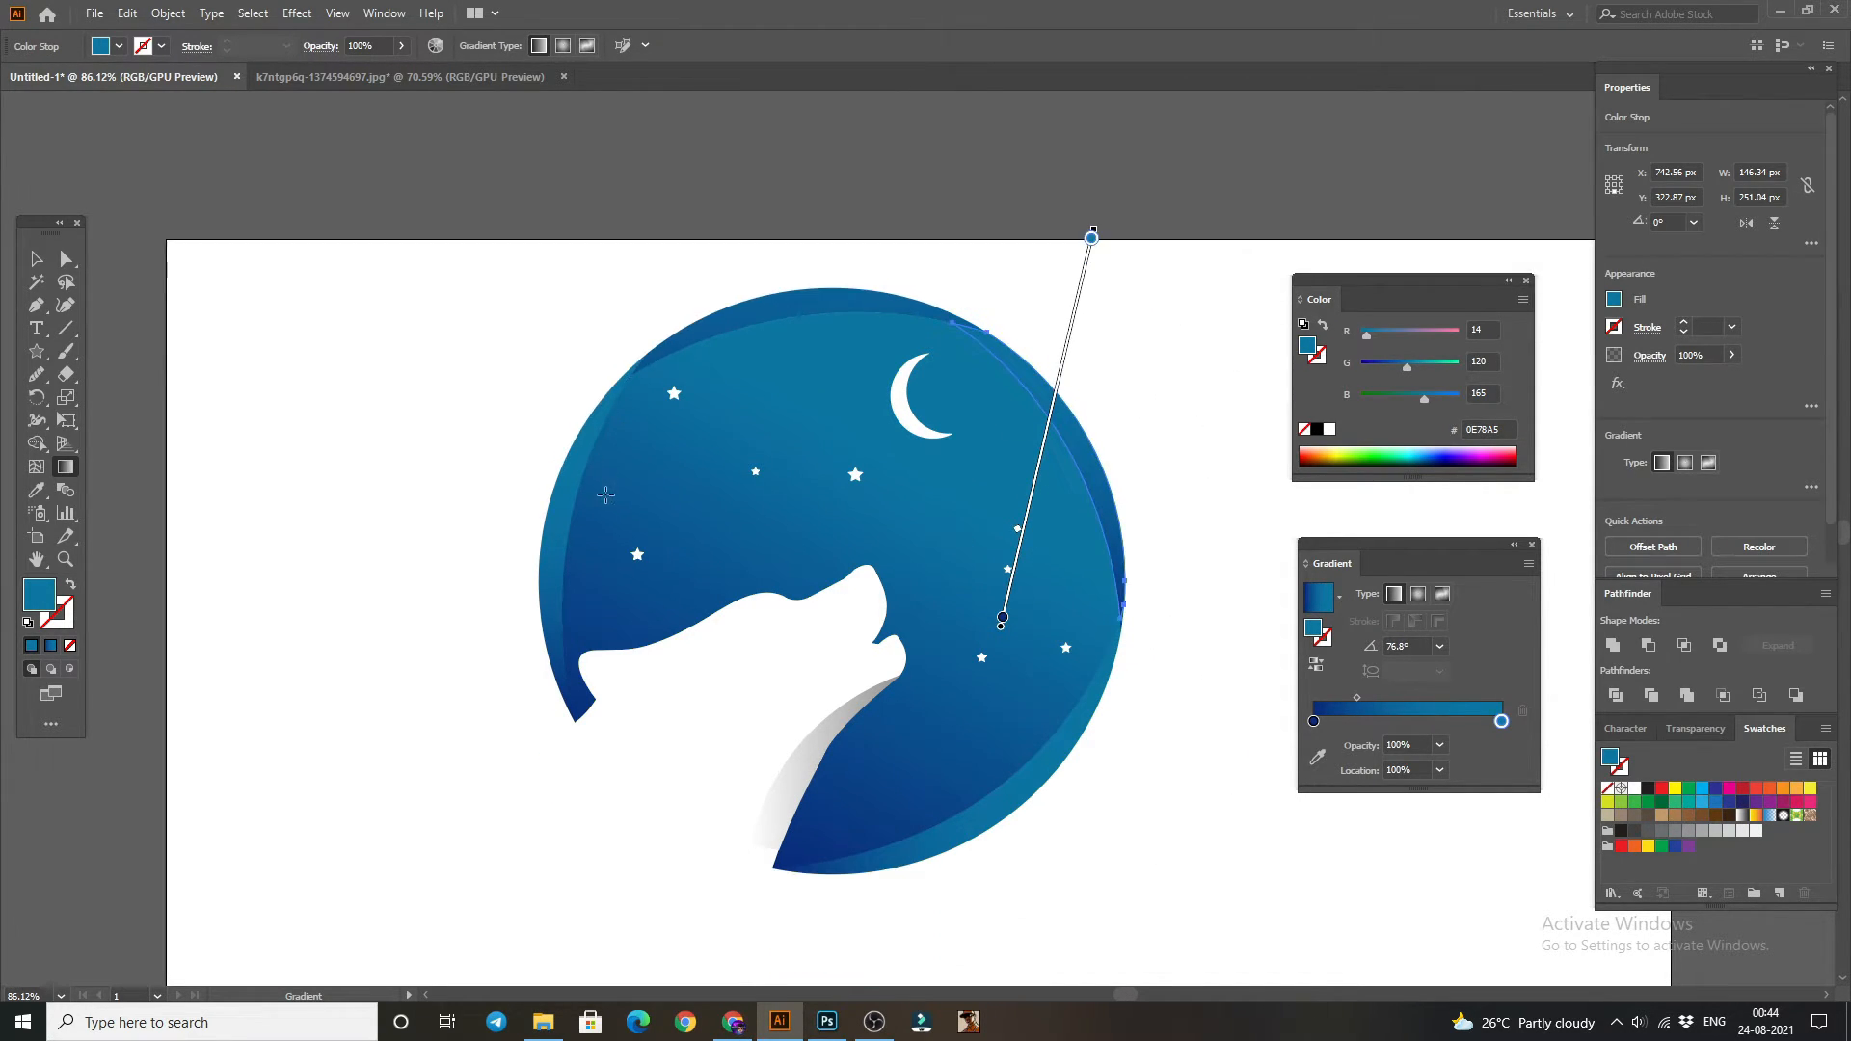
pyautogui.click(38, 260)
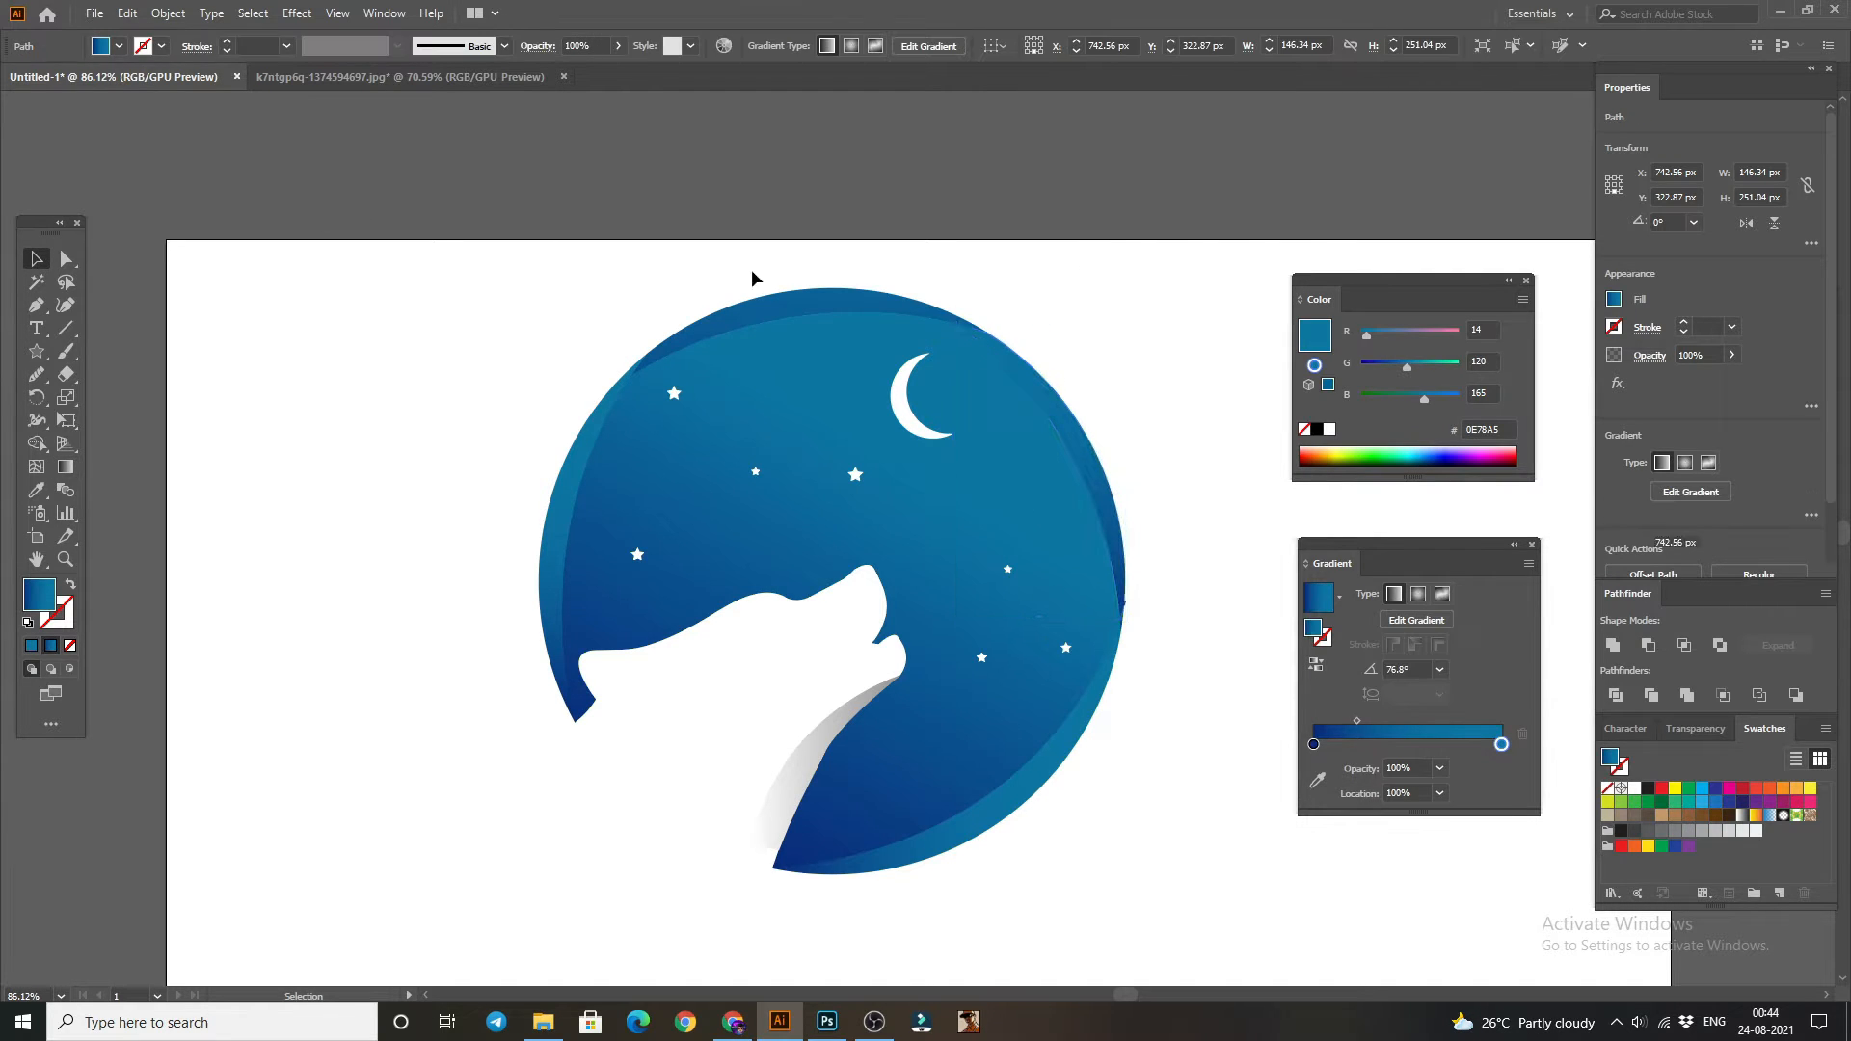
# - Redirect the top crescent's gradient vertically at about 90.6°, from dark inside the sky to light above the rim
pyautogui.click(785, 298)
pyautogui.click(66, 467)
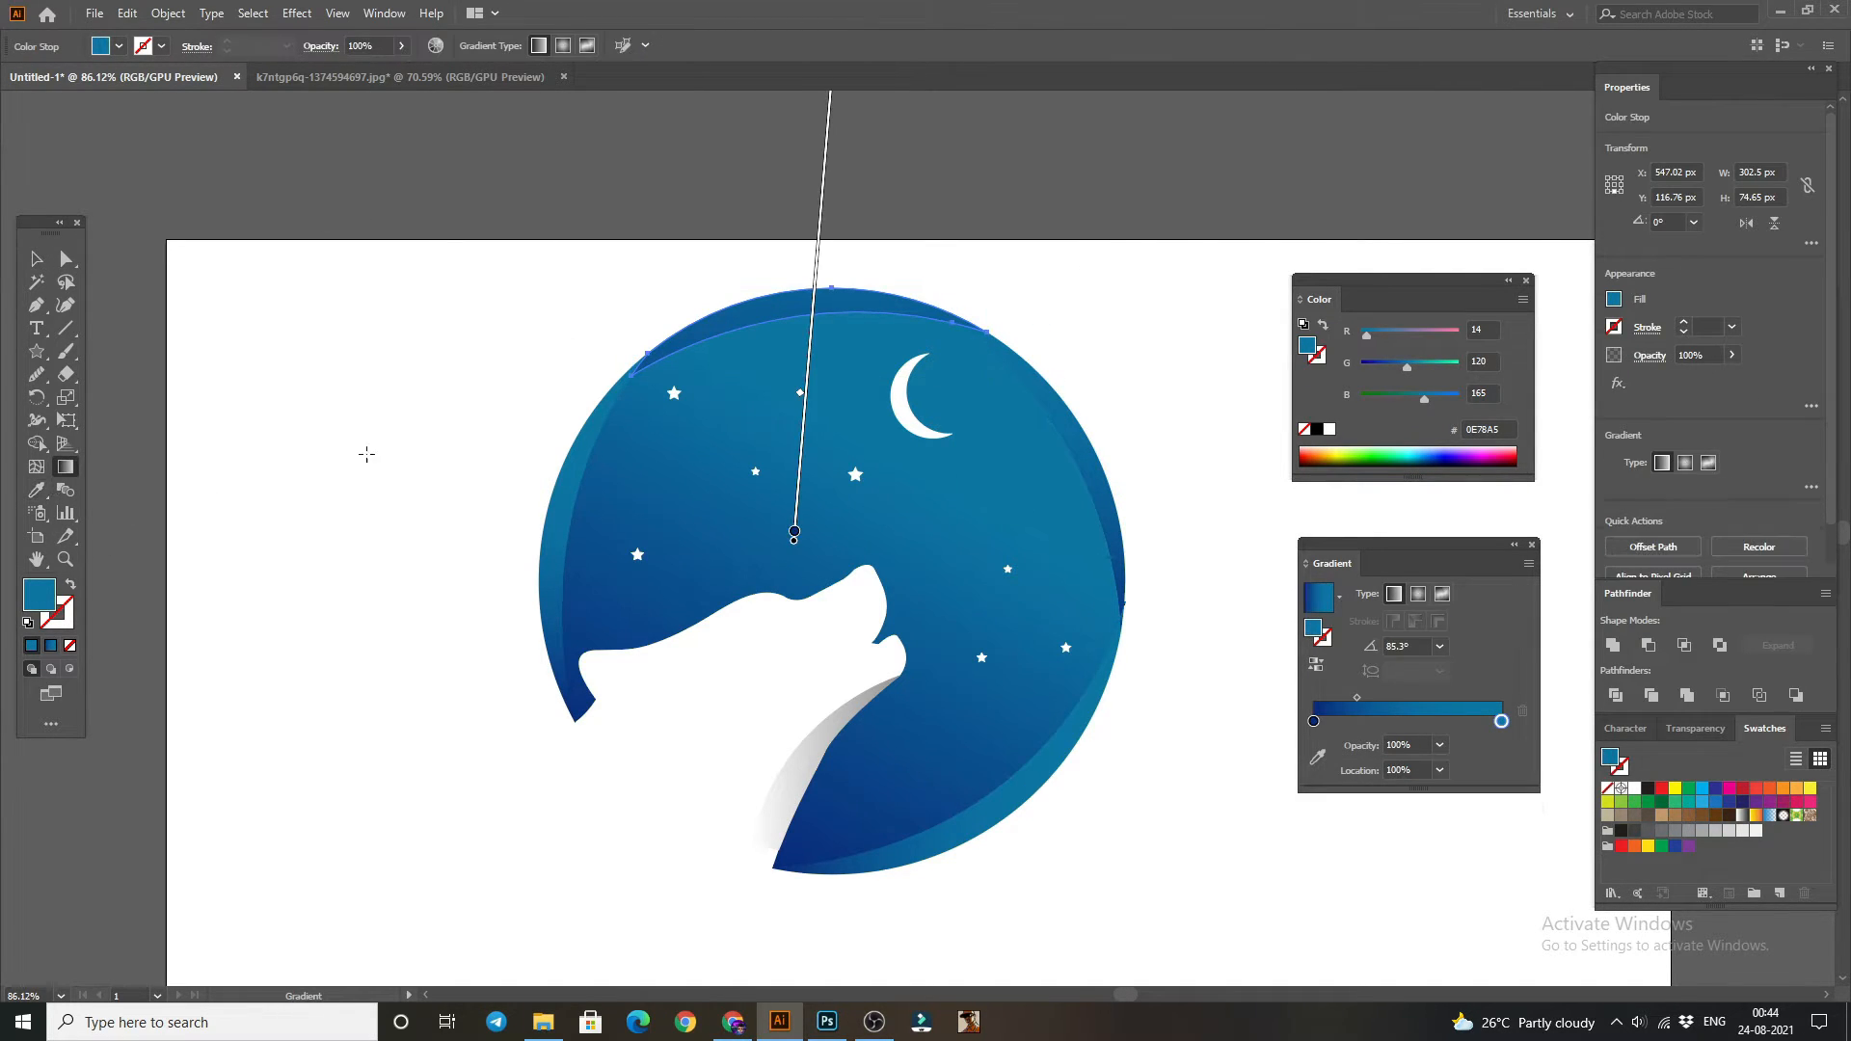
pyautogui.moveTo(762, 403); pyautogui.dragTo(929, 190)
pyautogui.moveTo(1146, 315); pyautogui.dragTo(1177, 310)
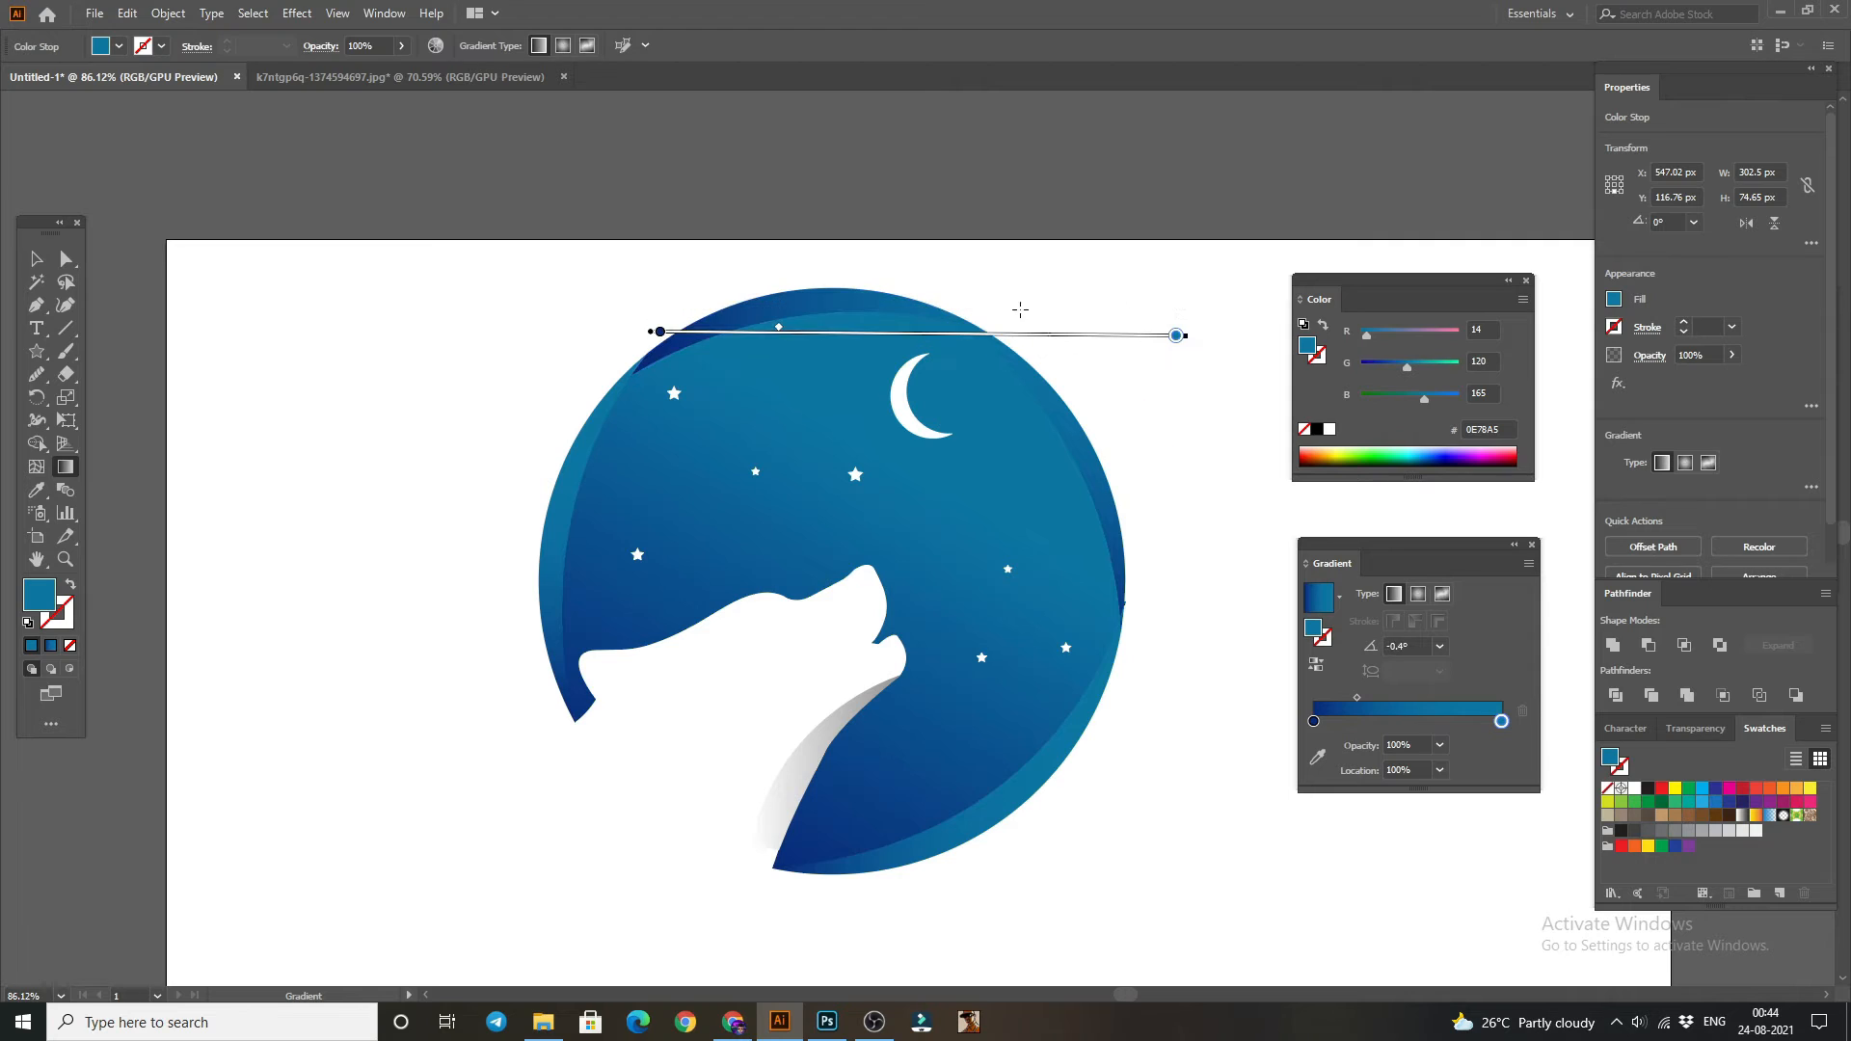
pyautogui.moveTo(1020, 307); pyautogui.dragTo(369, 371)
pyautogui.moveTo(701, 416); pyautogui.dragTo(923, 108)
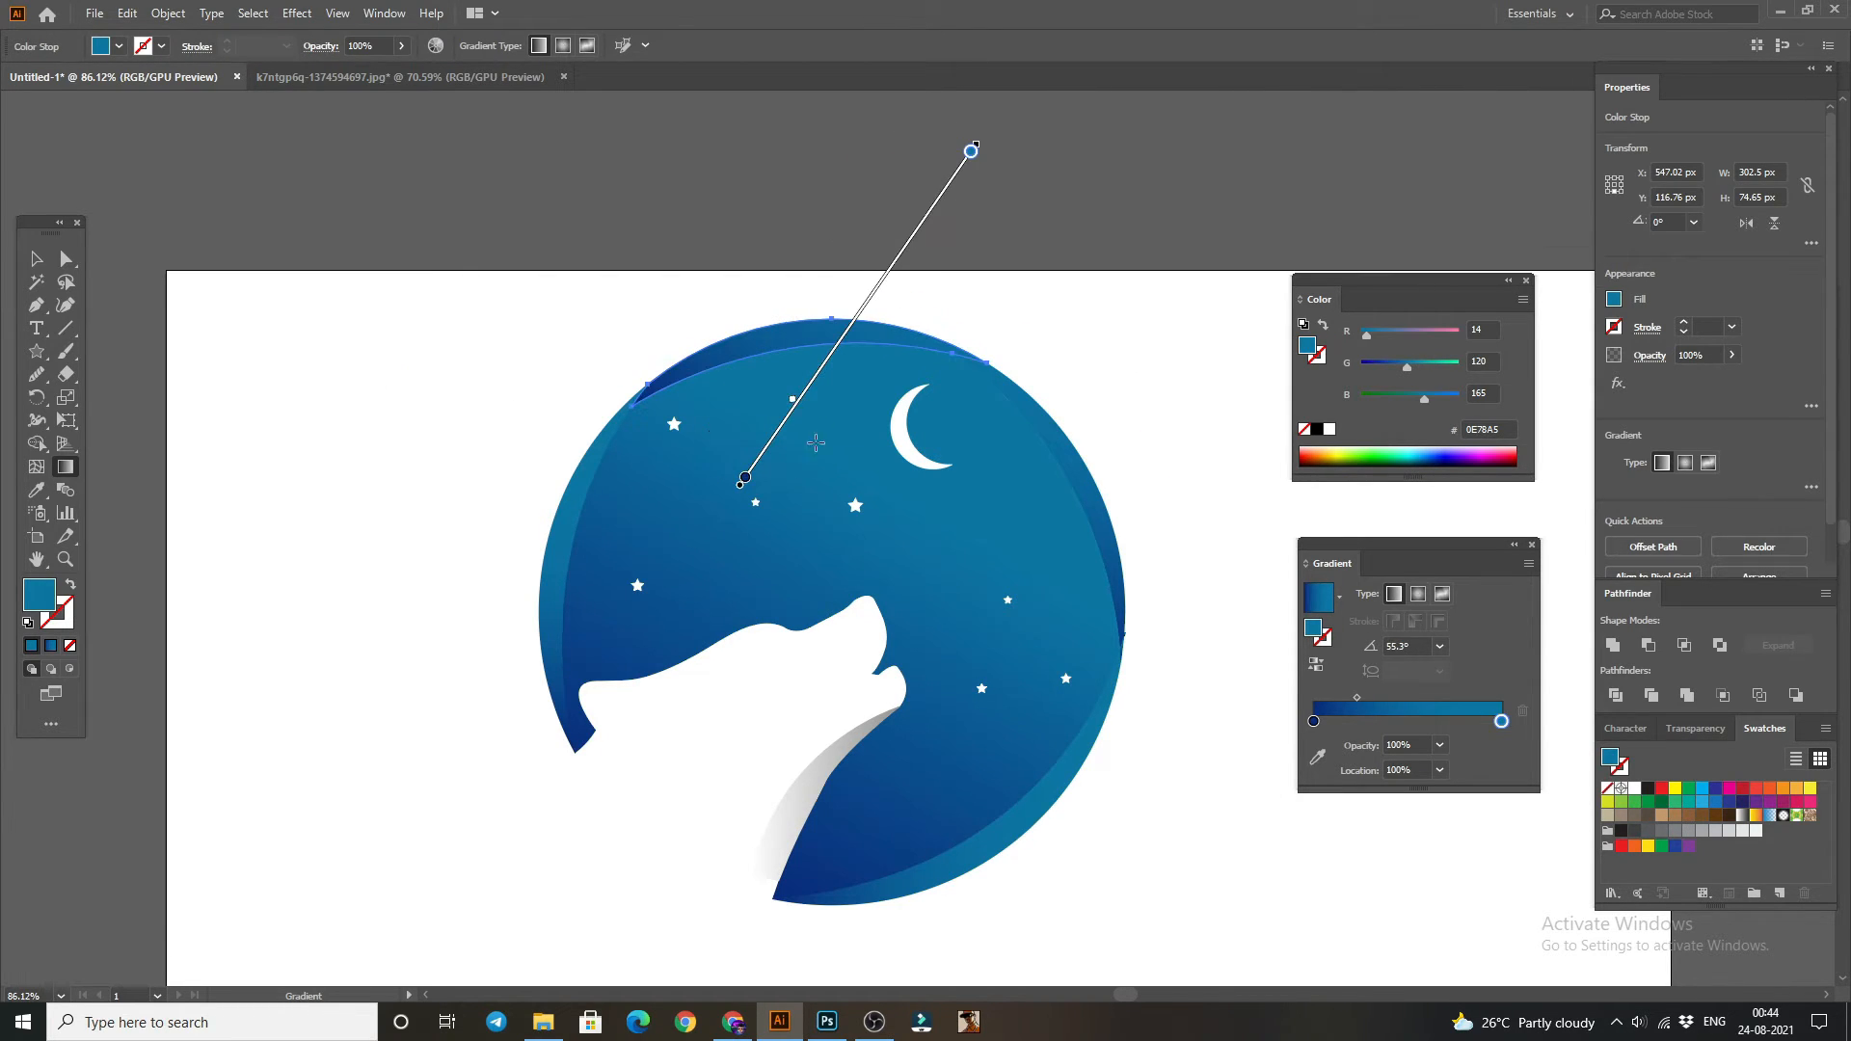
pyautogui.moveTo(811, 521); pyautogui.dragTo(808, 224)
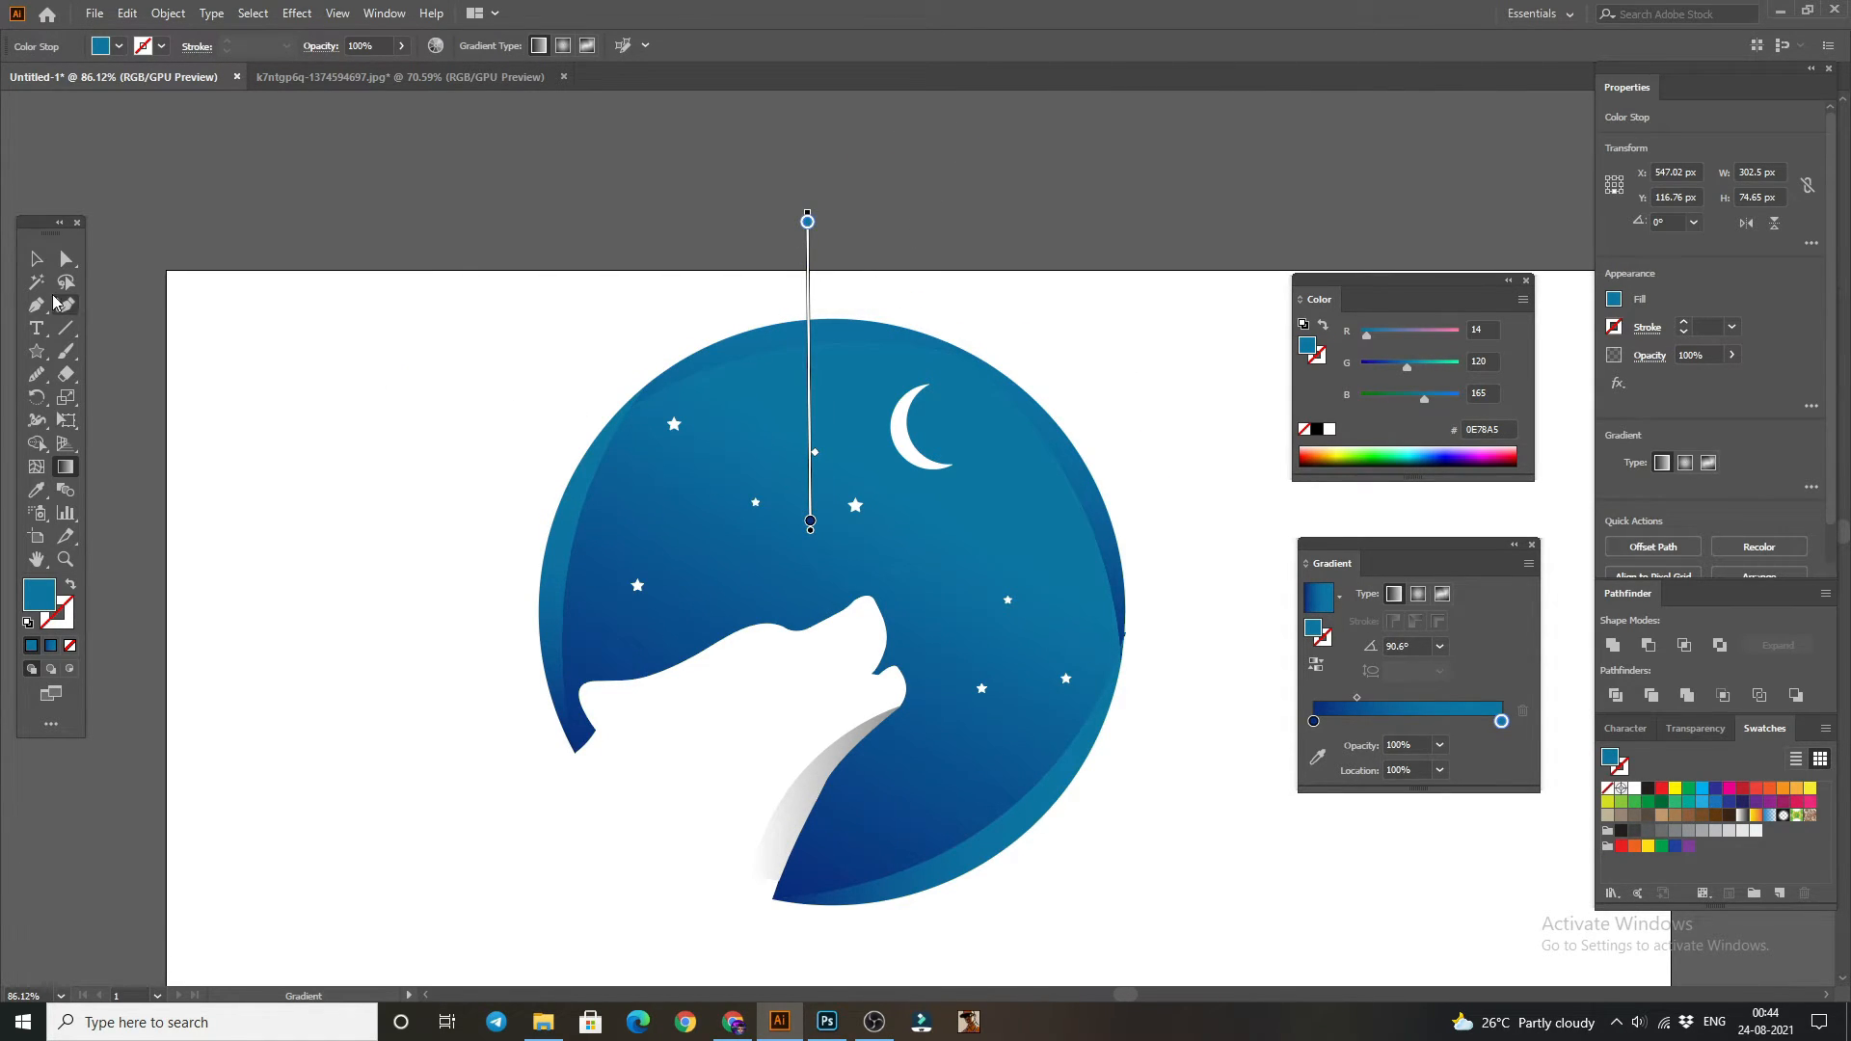
pyautogui.click(37, 258)
pyautogui.click(516, 248)
pyautogui.scroll(-2, 606, 355)
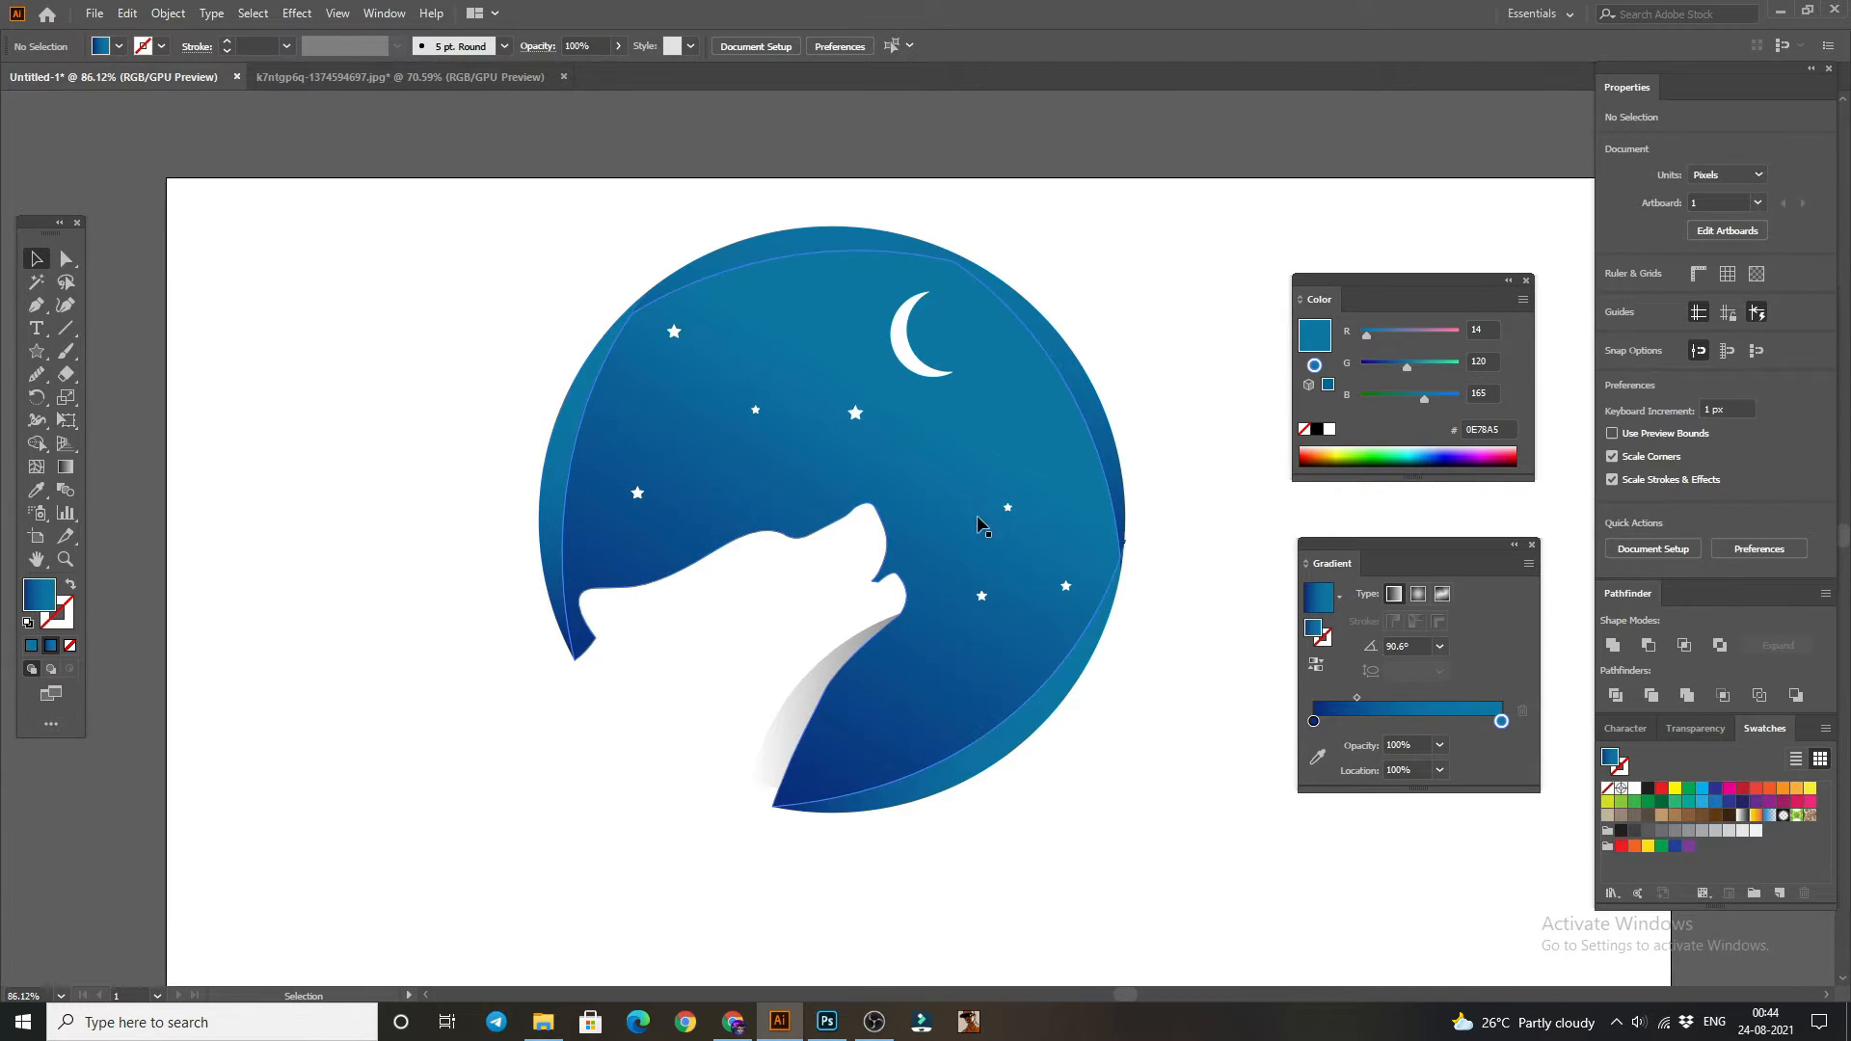
# - Remove the stray sliver at the rim's right edge and redirect the lower-right crescent's gradient to about 66.8°, dark at the bottom
pyautogui.click(1126, 550)
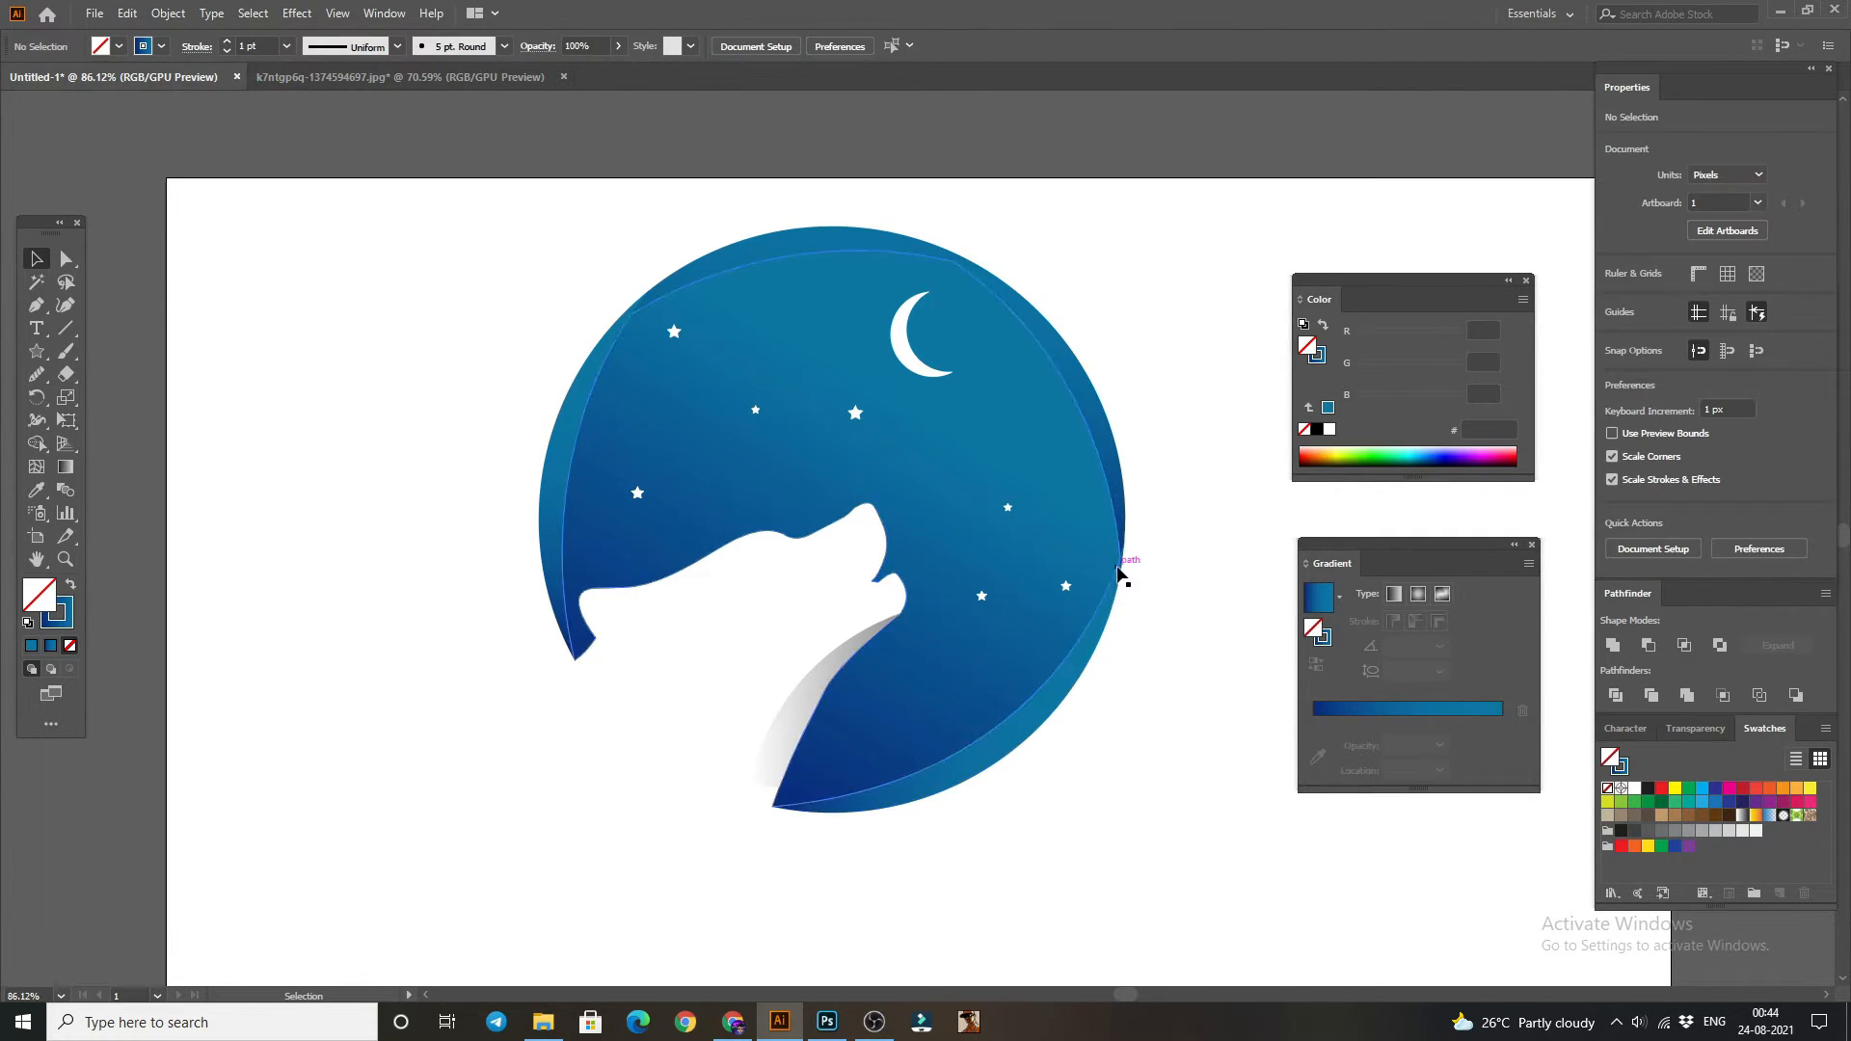
pyautogui.click(1110, 617)
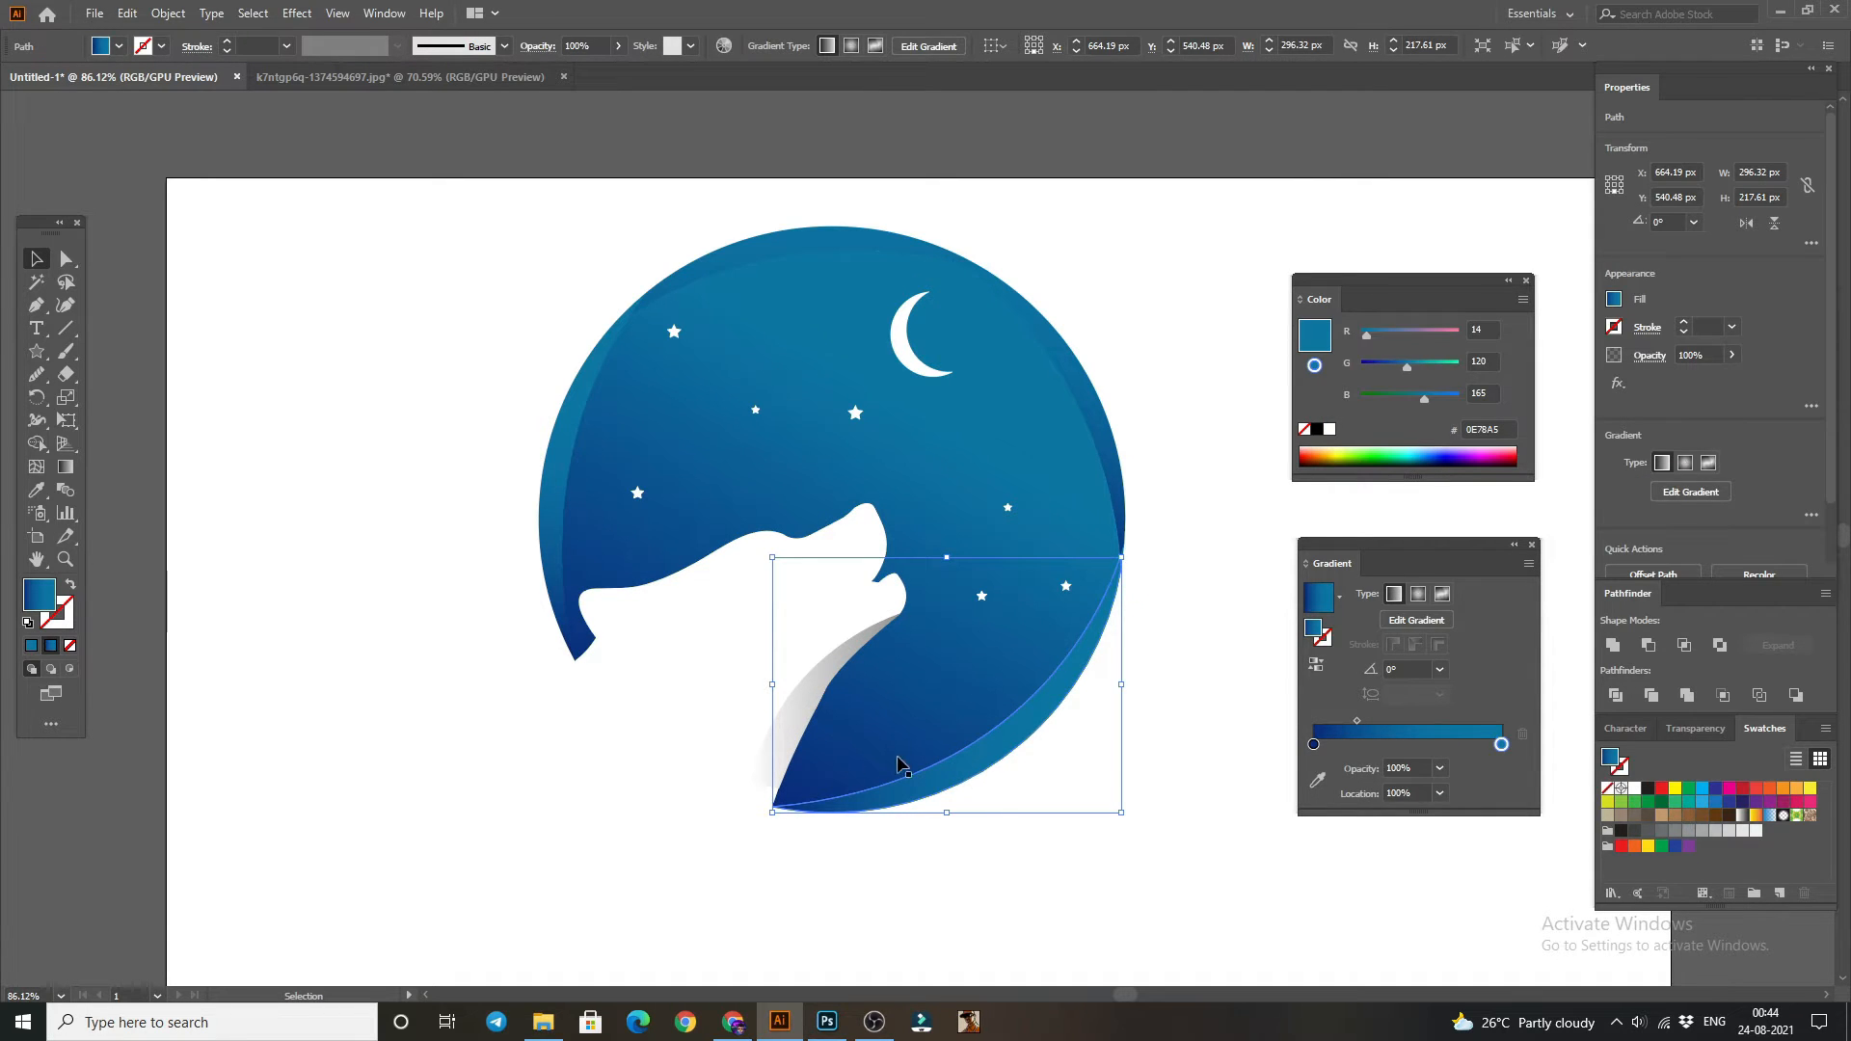
pyautogui.click(66, 466)
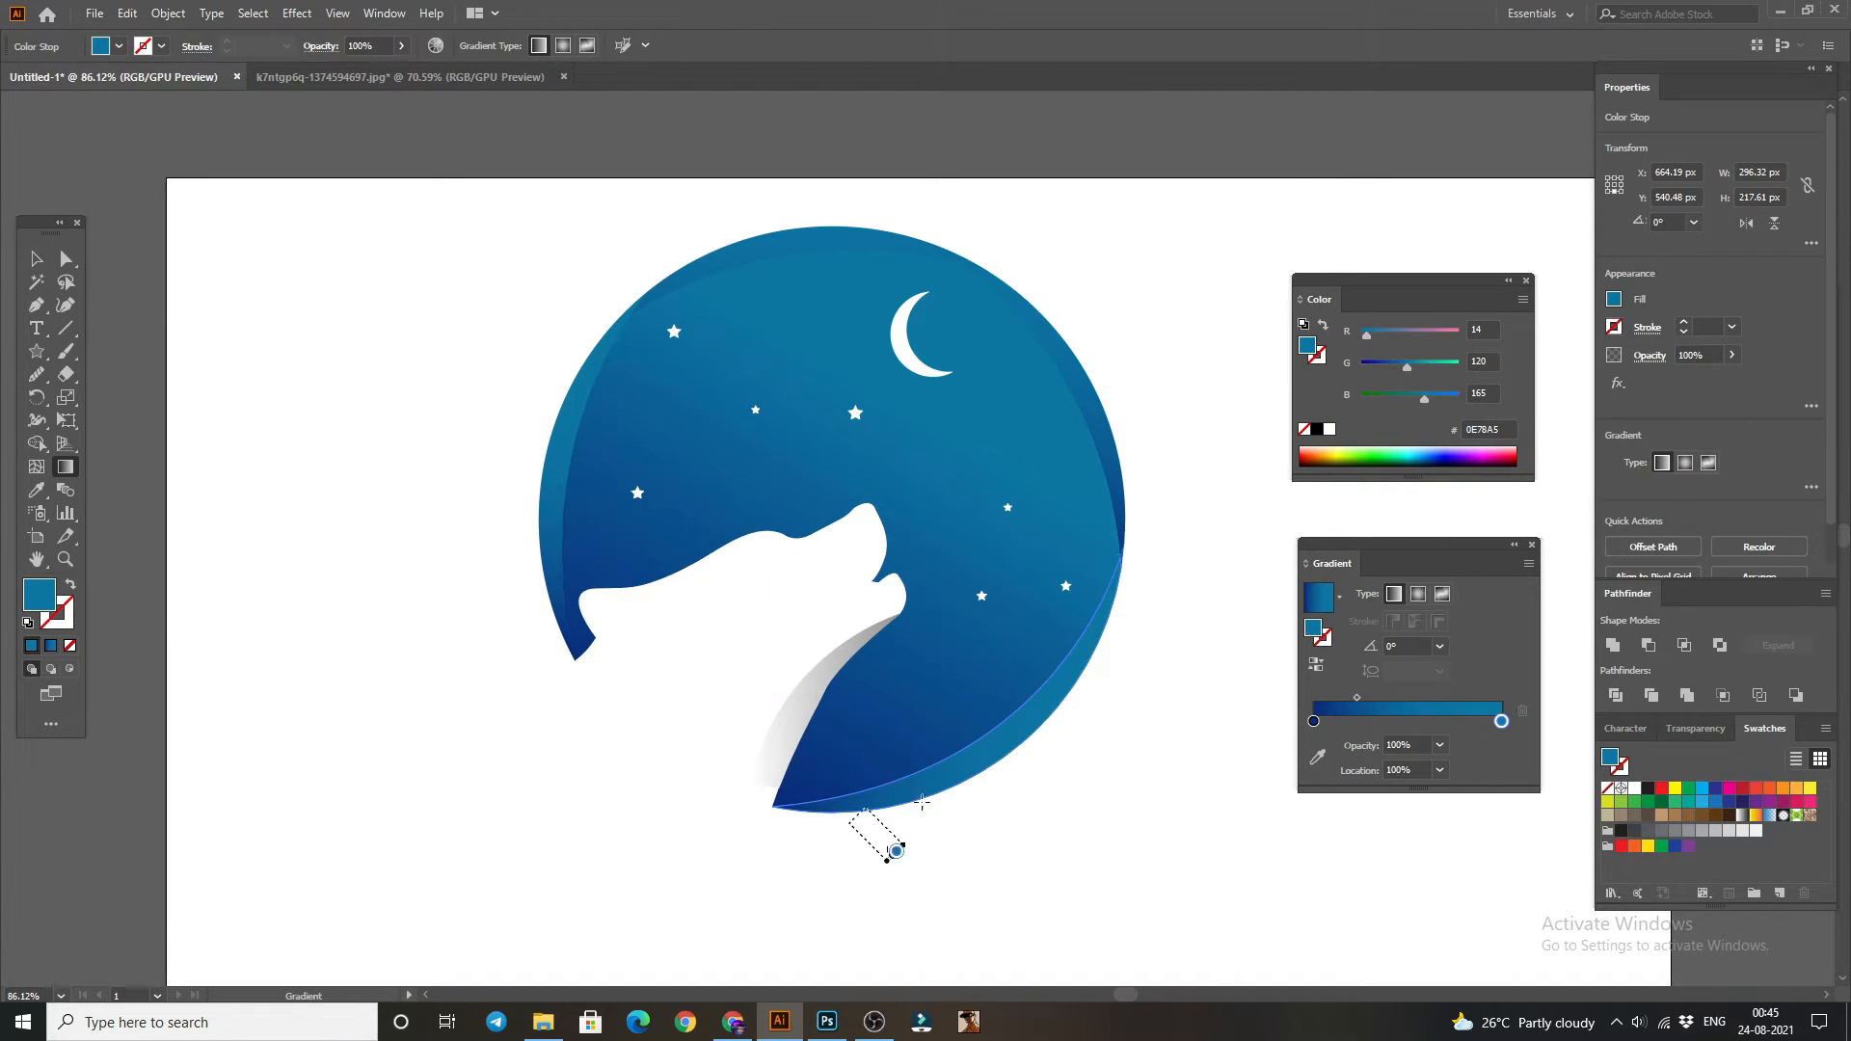
pyautogui.moveTo(882, 849); pyautogui.dragTo(999, 577)
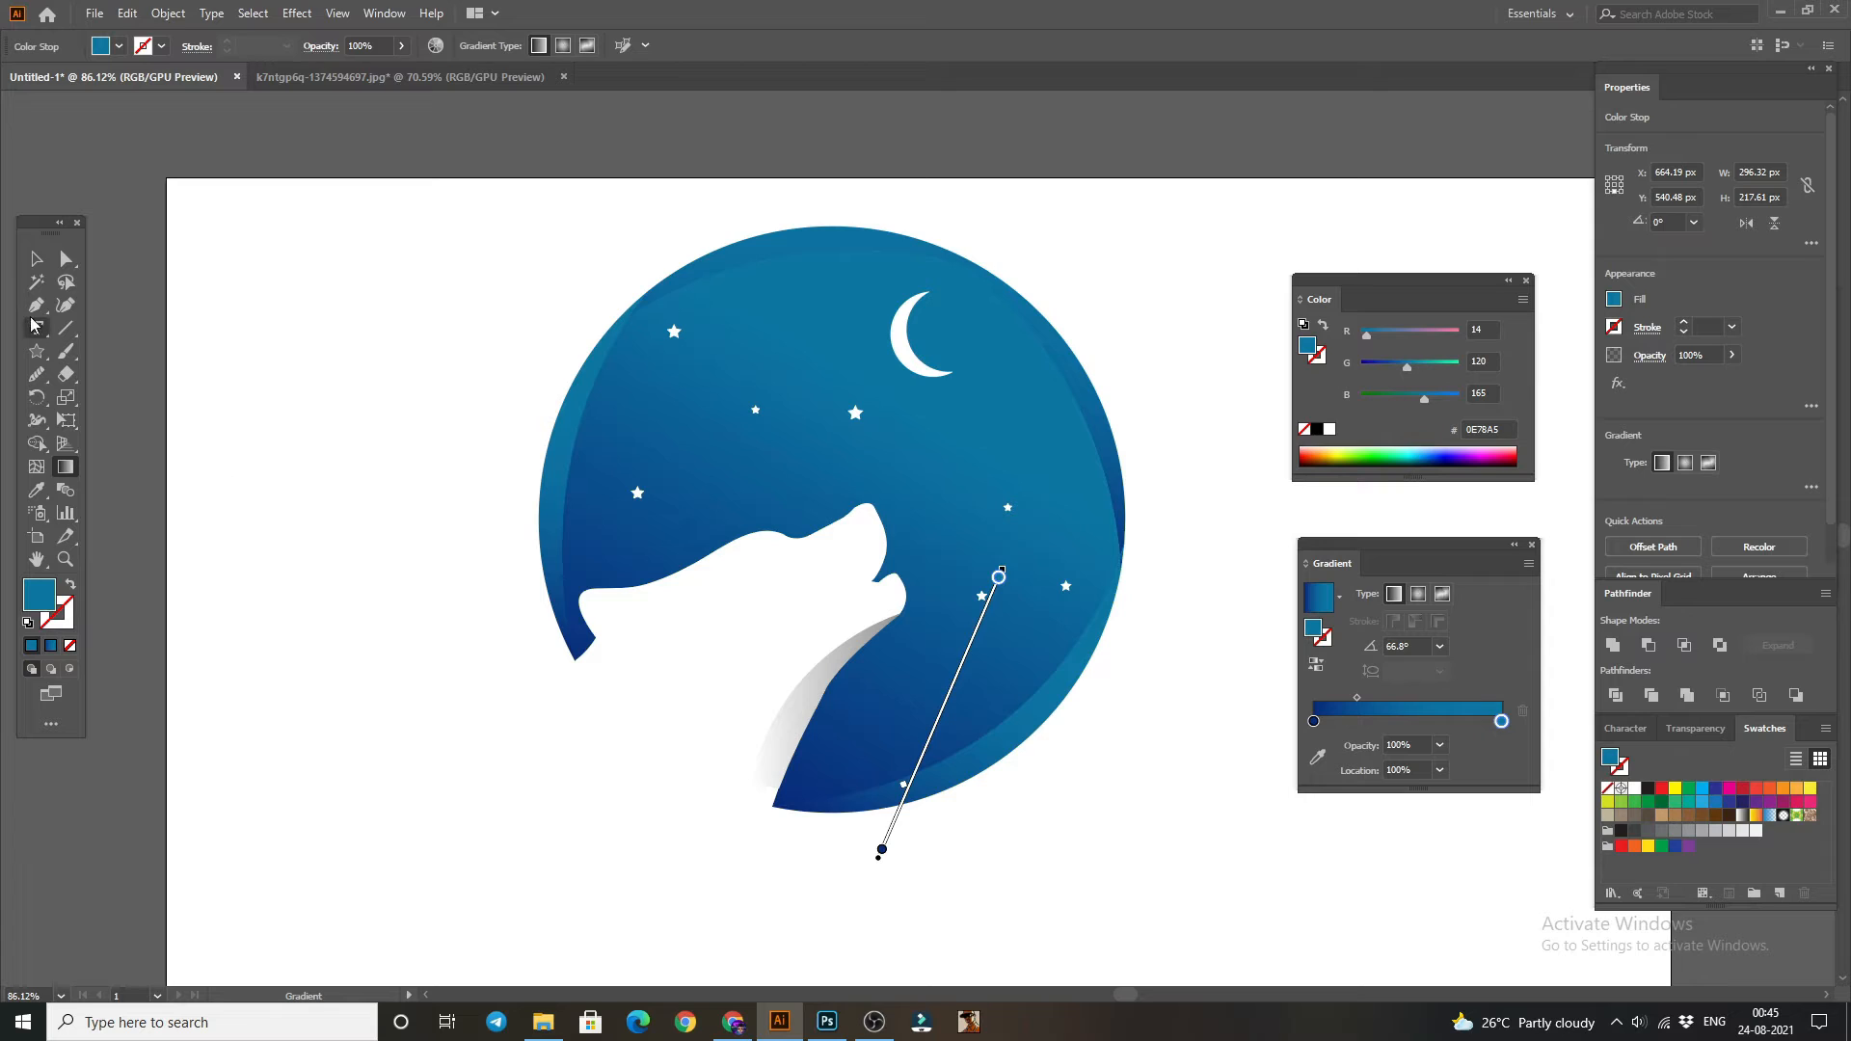
pyautogui.click(36, 258)
pyautogui.click(396, 306)
pyautogui.scroll(-2, 401, 482)
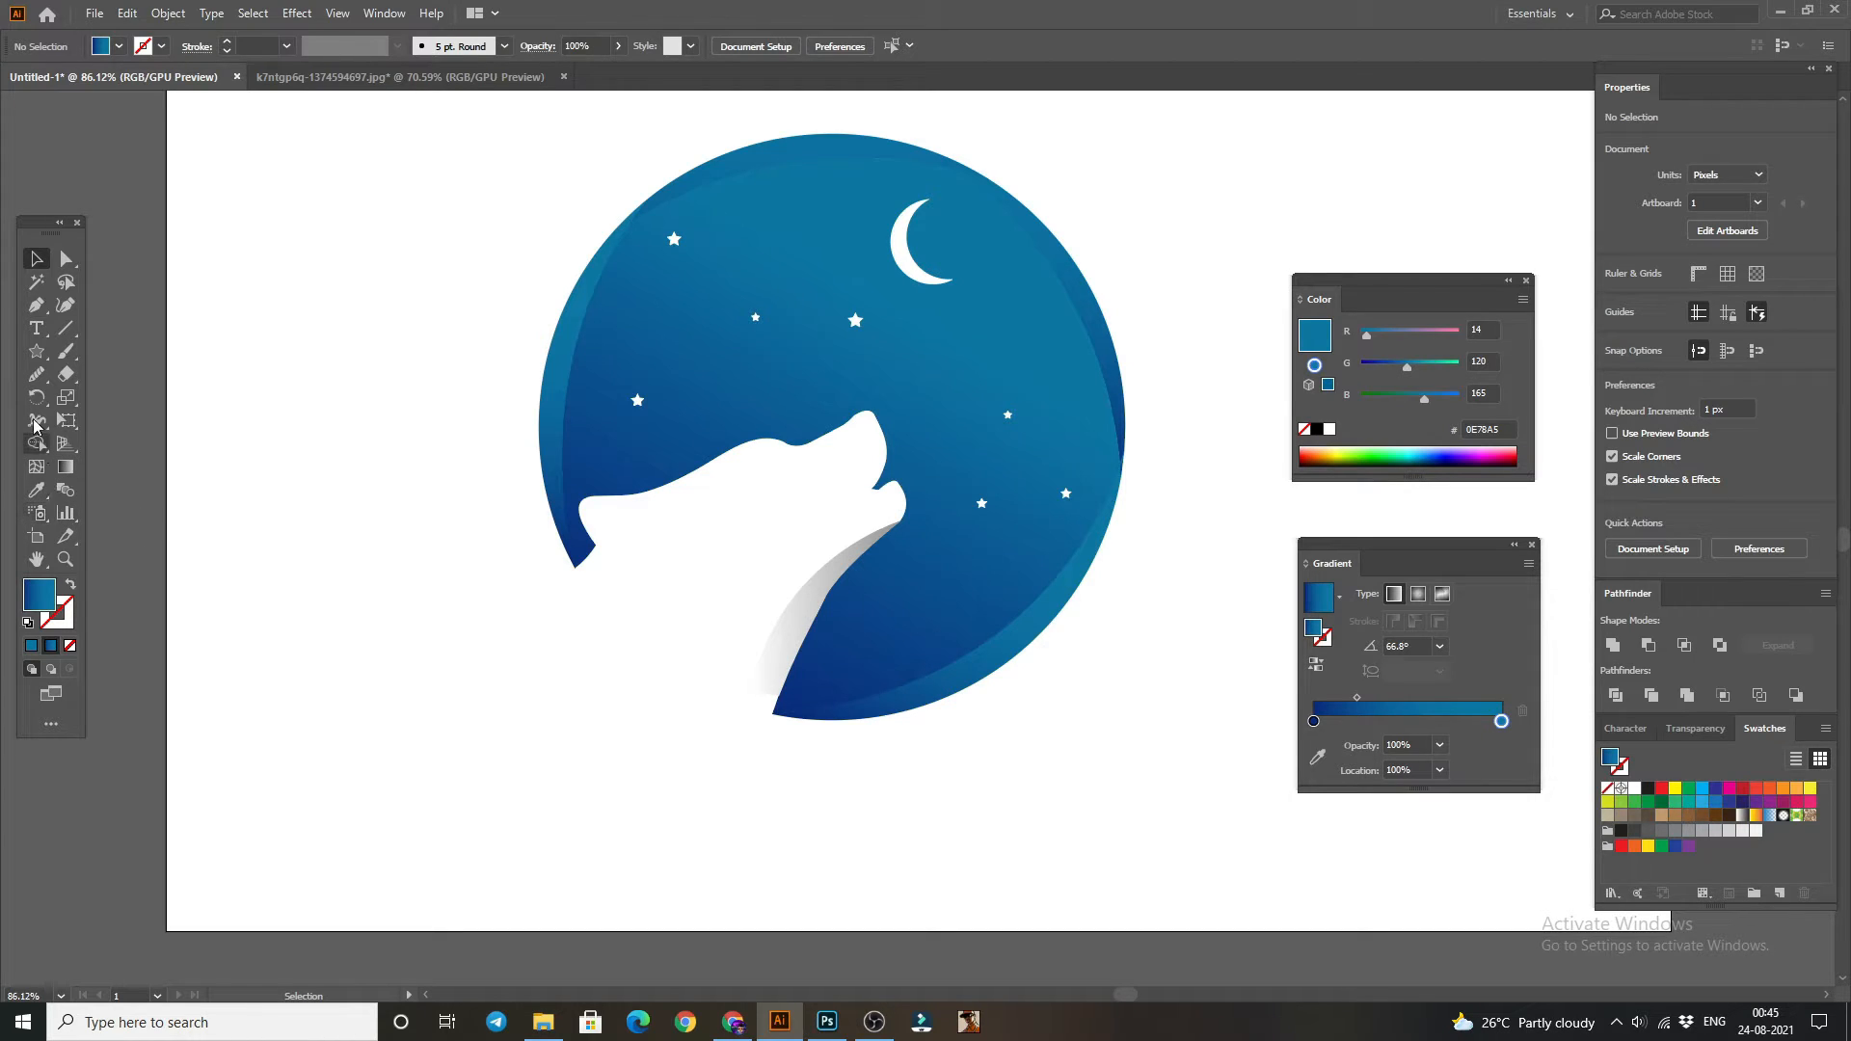
# - Add the text "night wolf" enlarged to about 173.41 pt and place it on the artboard just below the emblem
pyautogui.click(36, 328)
pyautogui.click(621, 841)
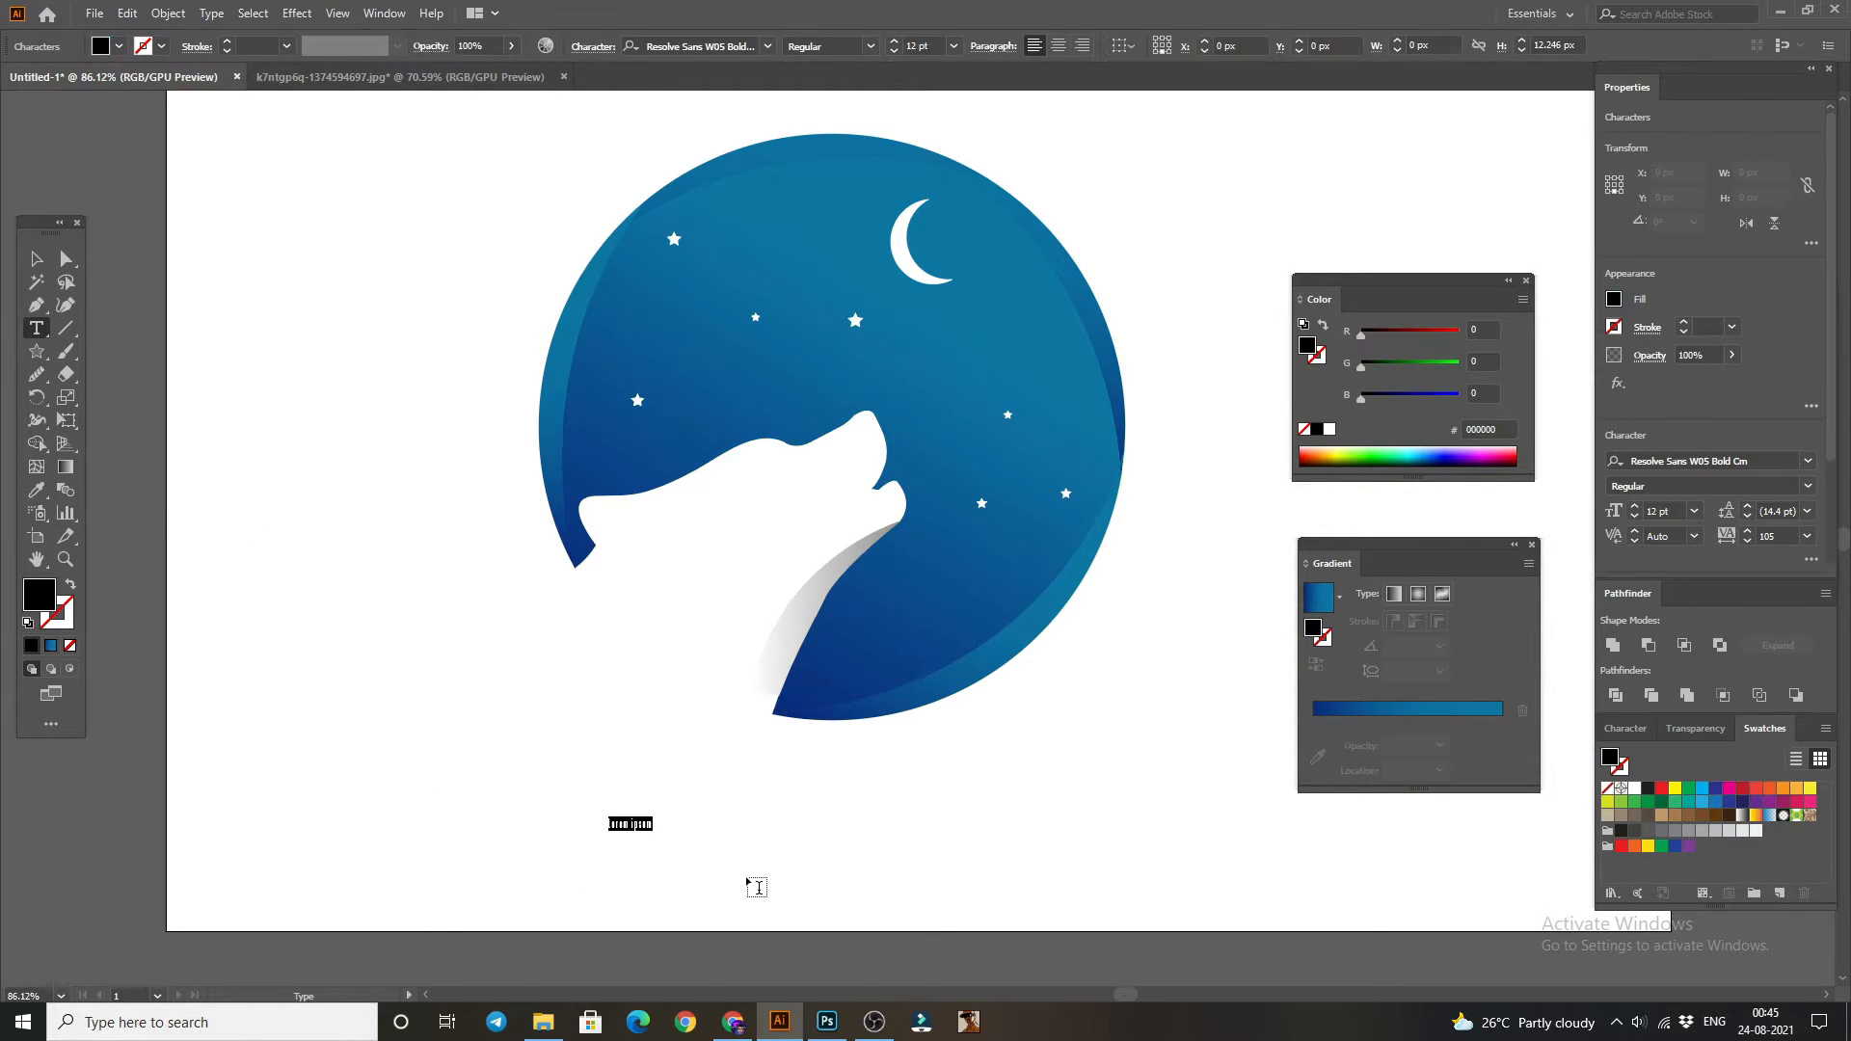
pyautogui.write('m')
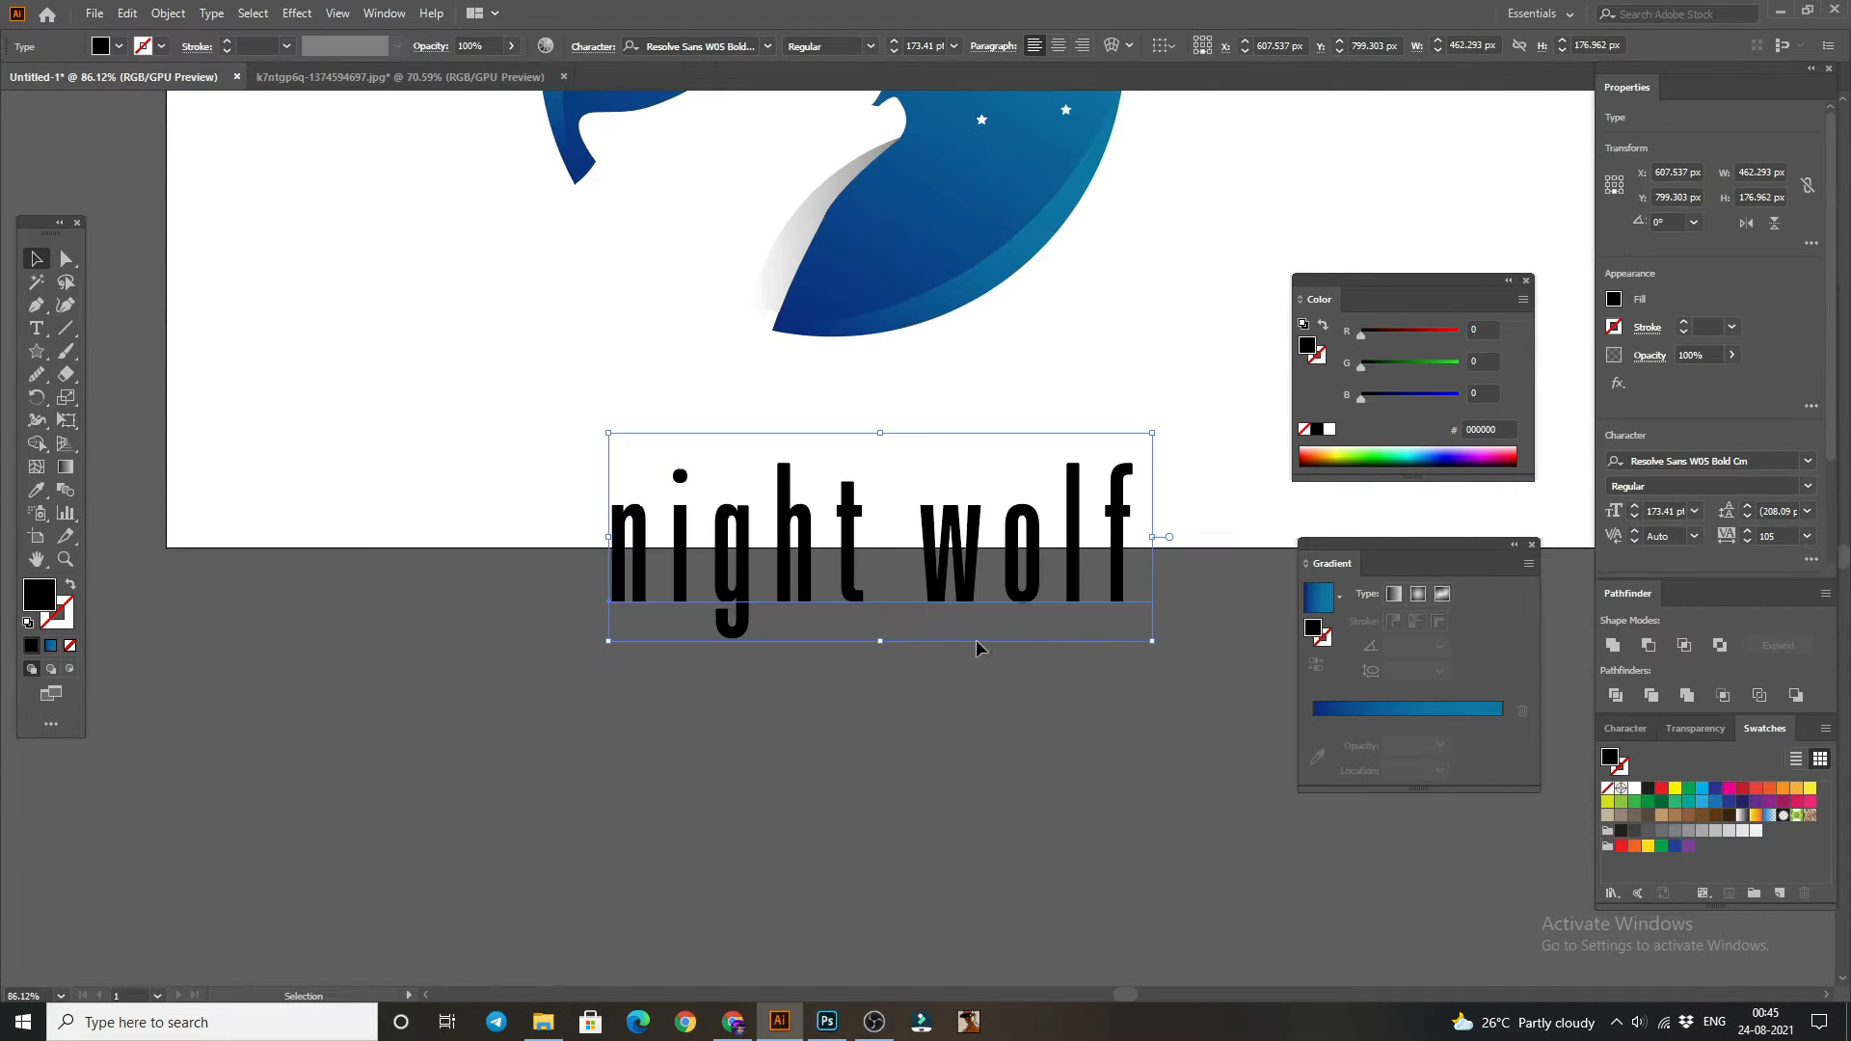
pyautogui.moveTo(688, 461); pyautogui.dragTo(615, 388)
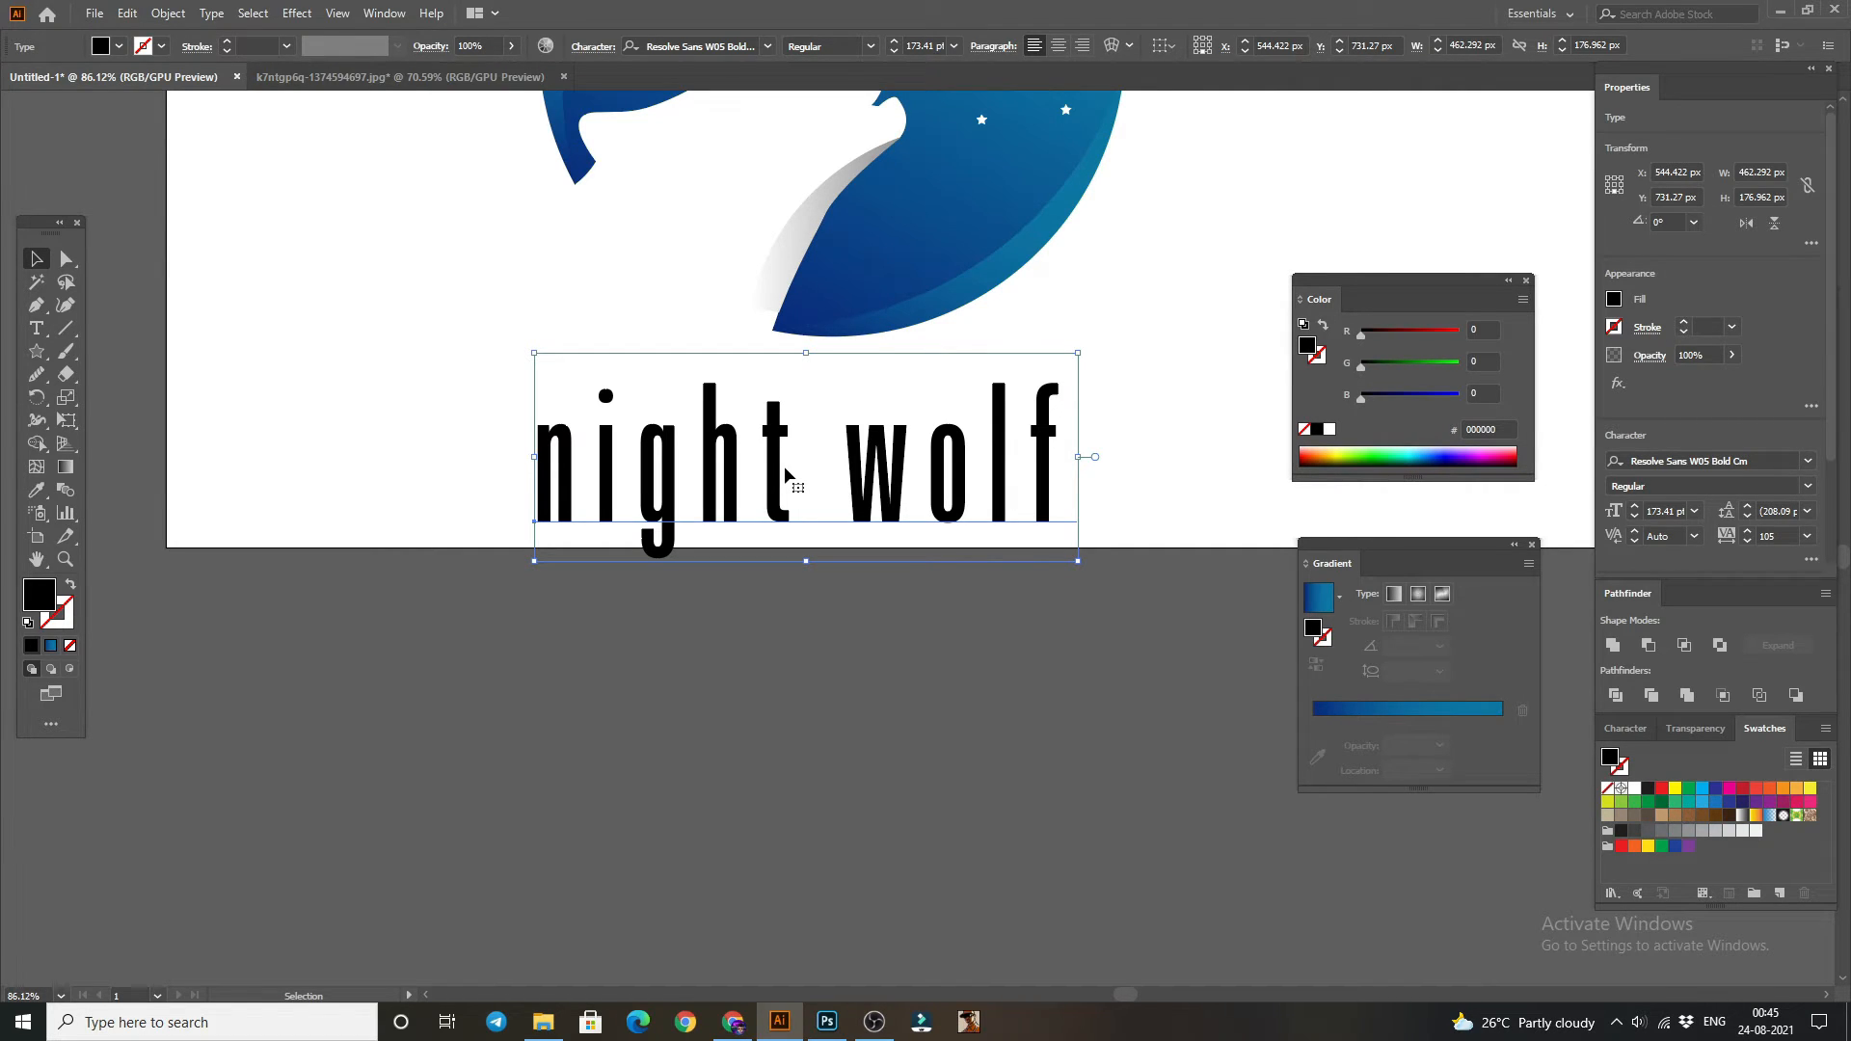
# - Retype the logo text below the emblem in capitals as "NIGHT WOLF" and deselect it
pyautogui.doubleClick(784, 457)
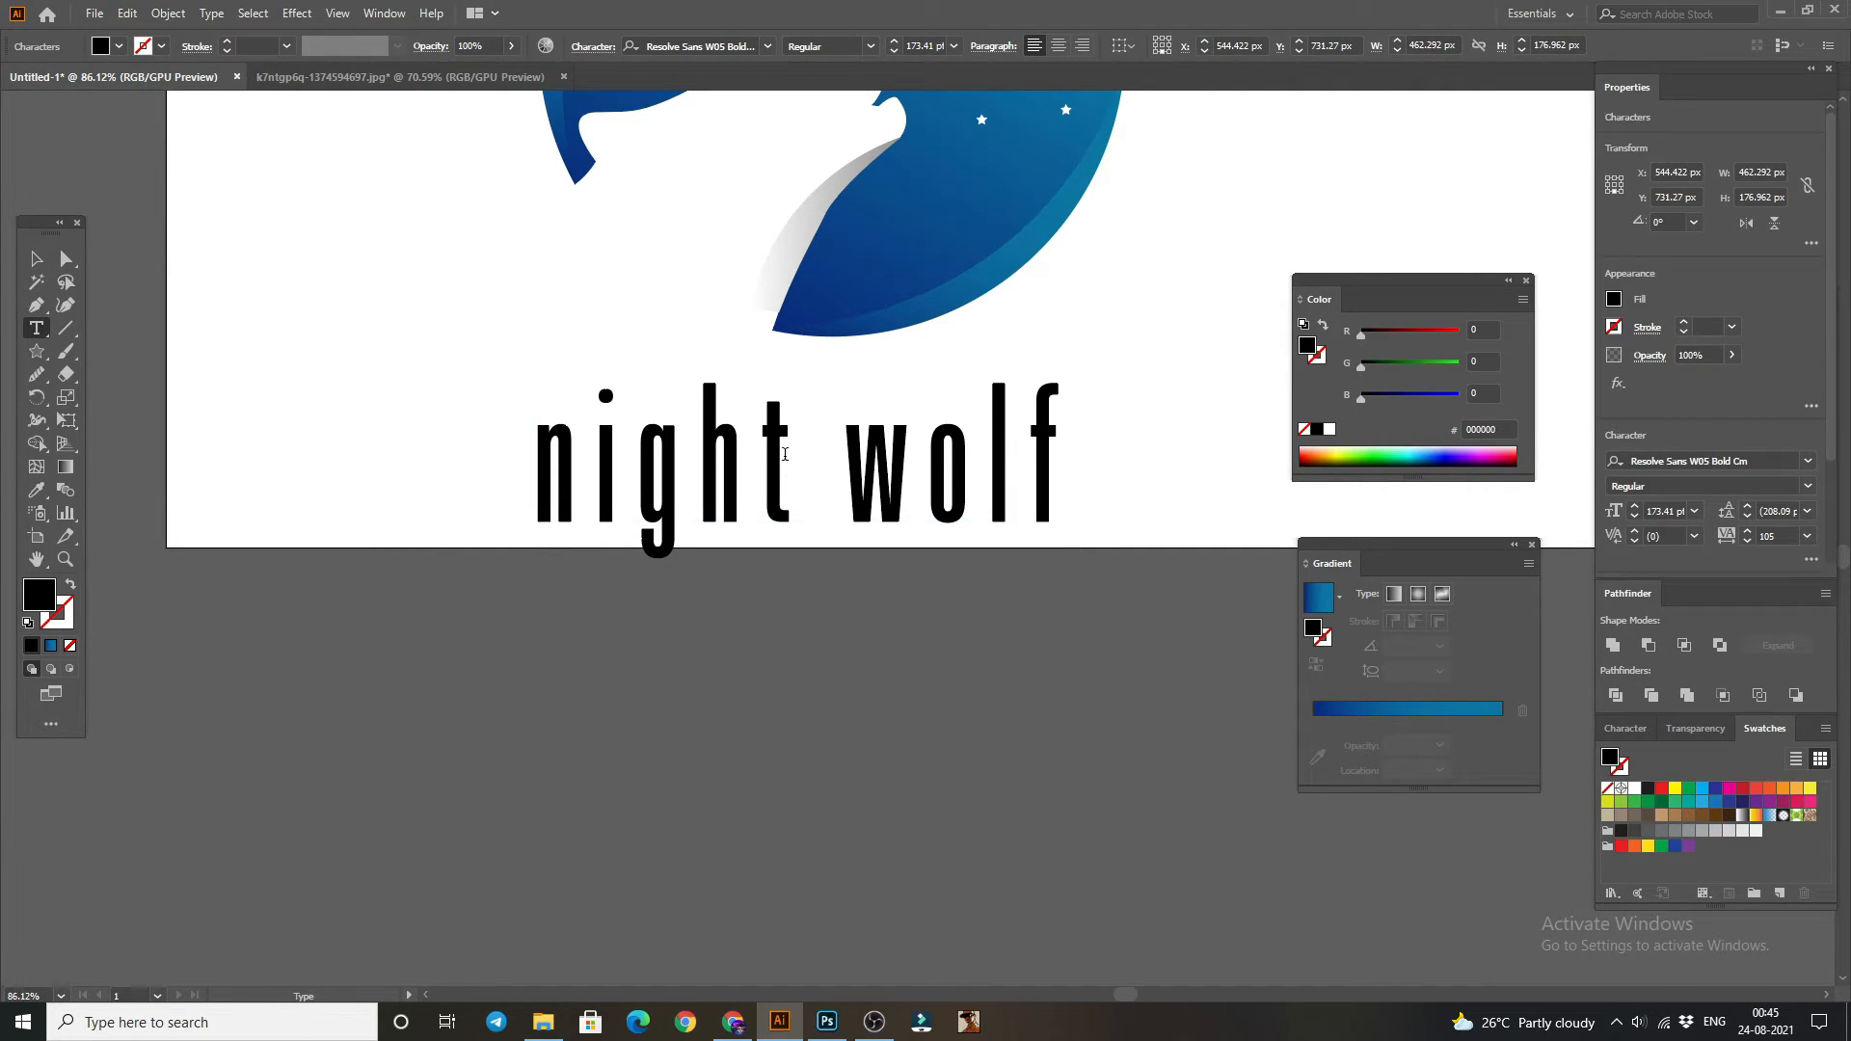
pyautogui.moveTo(764, 457); pyautogui.dragTo(536, 450)
pyautogui.moveTo(804, 444); pyautogui.dragTo(529, 438)
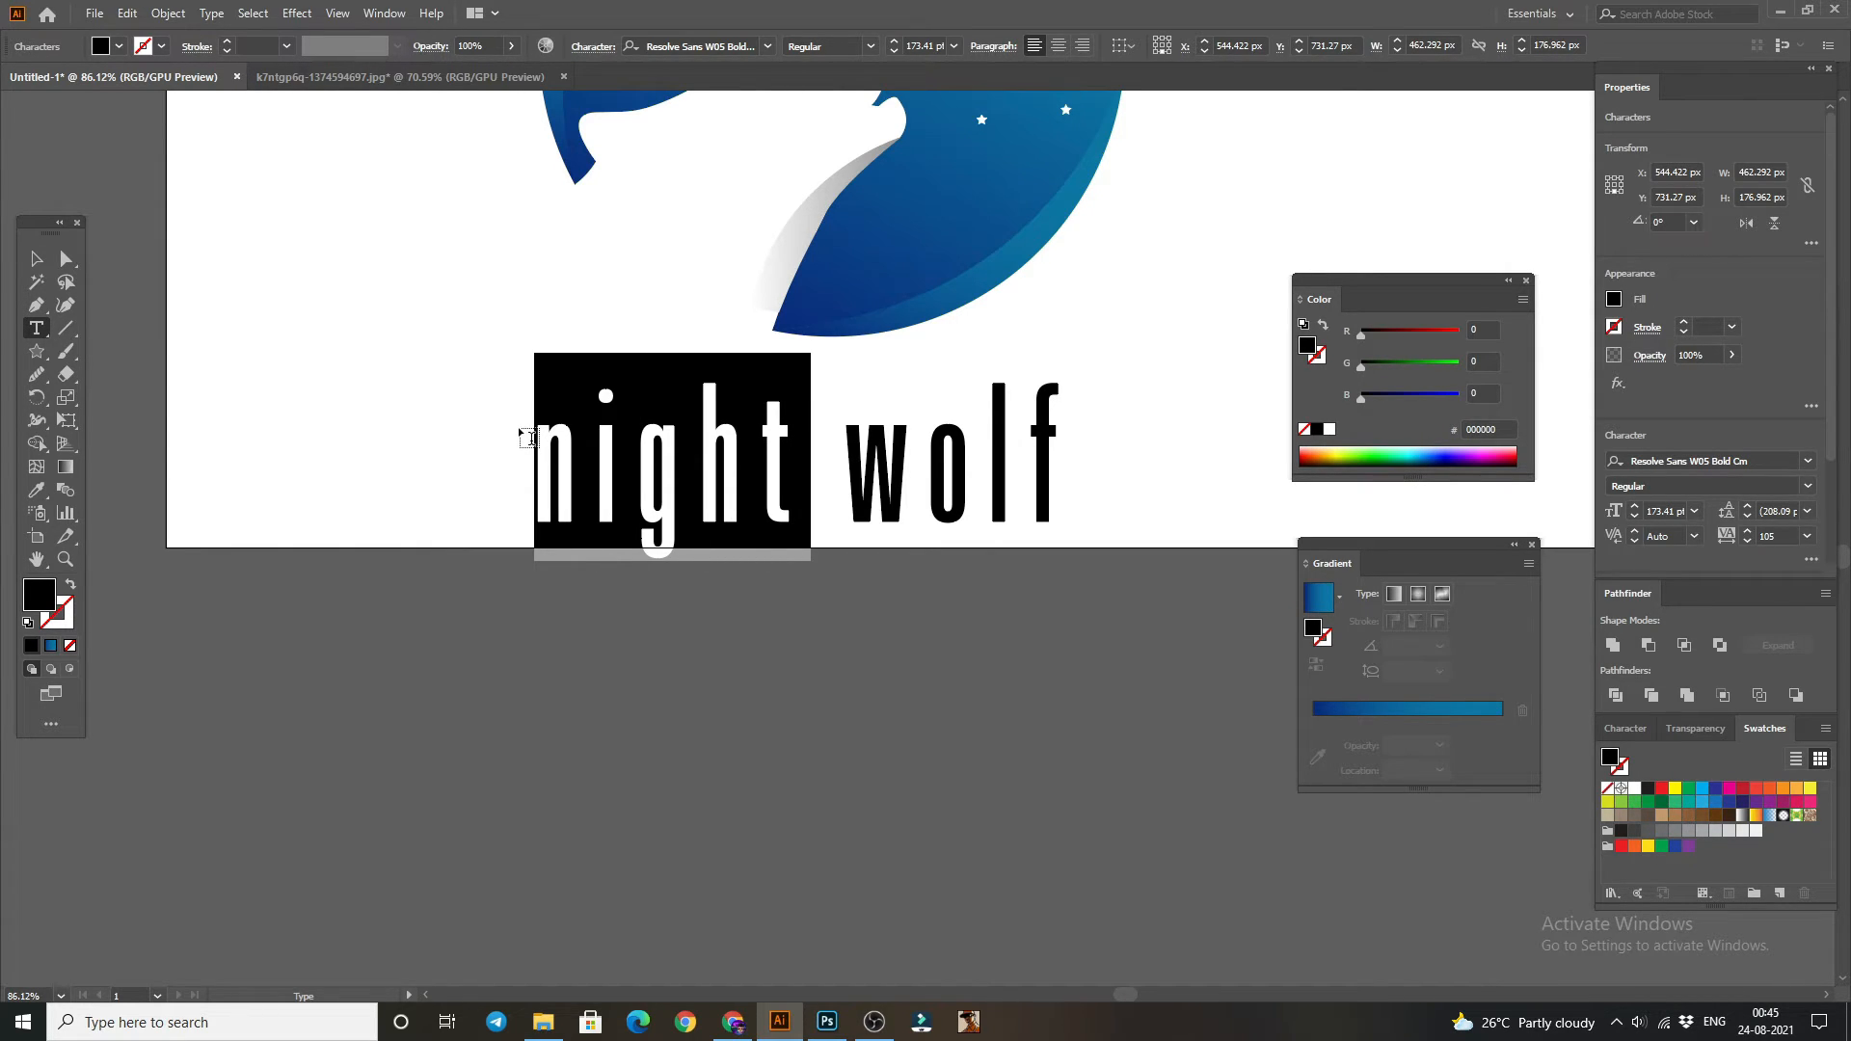
pyautogui.write('NIGHT')
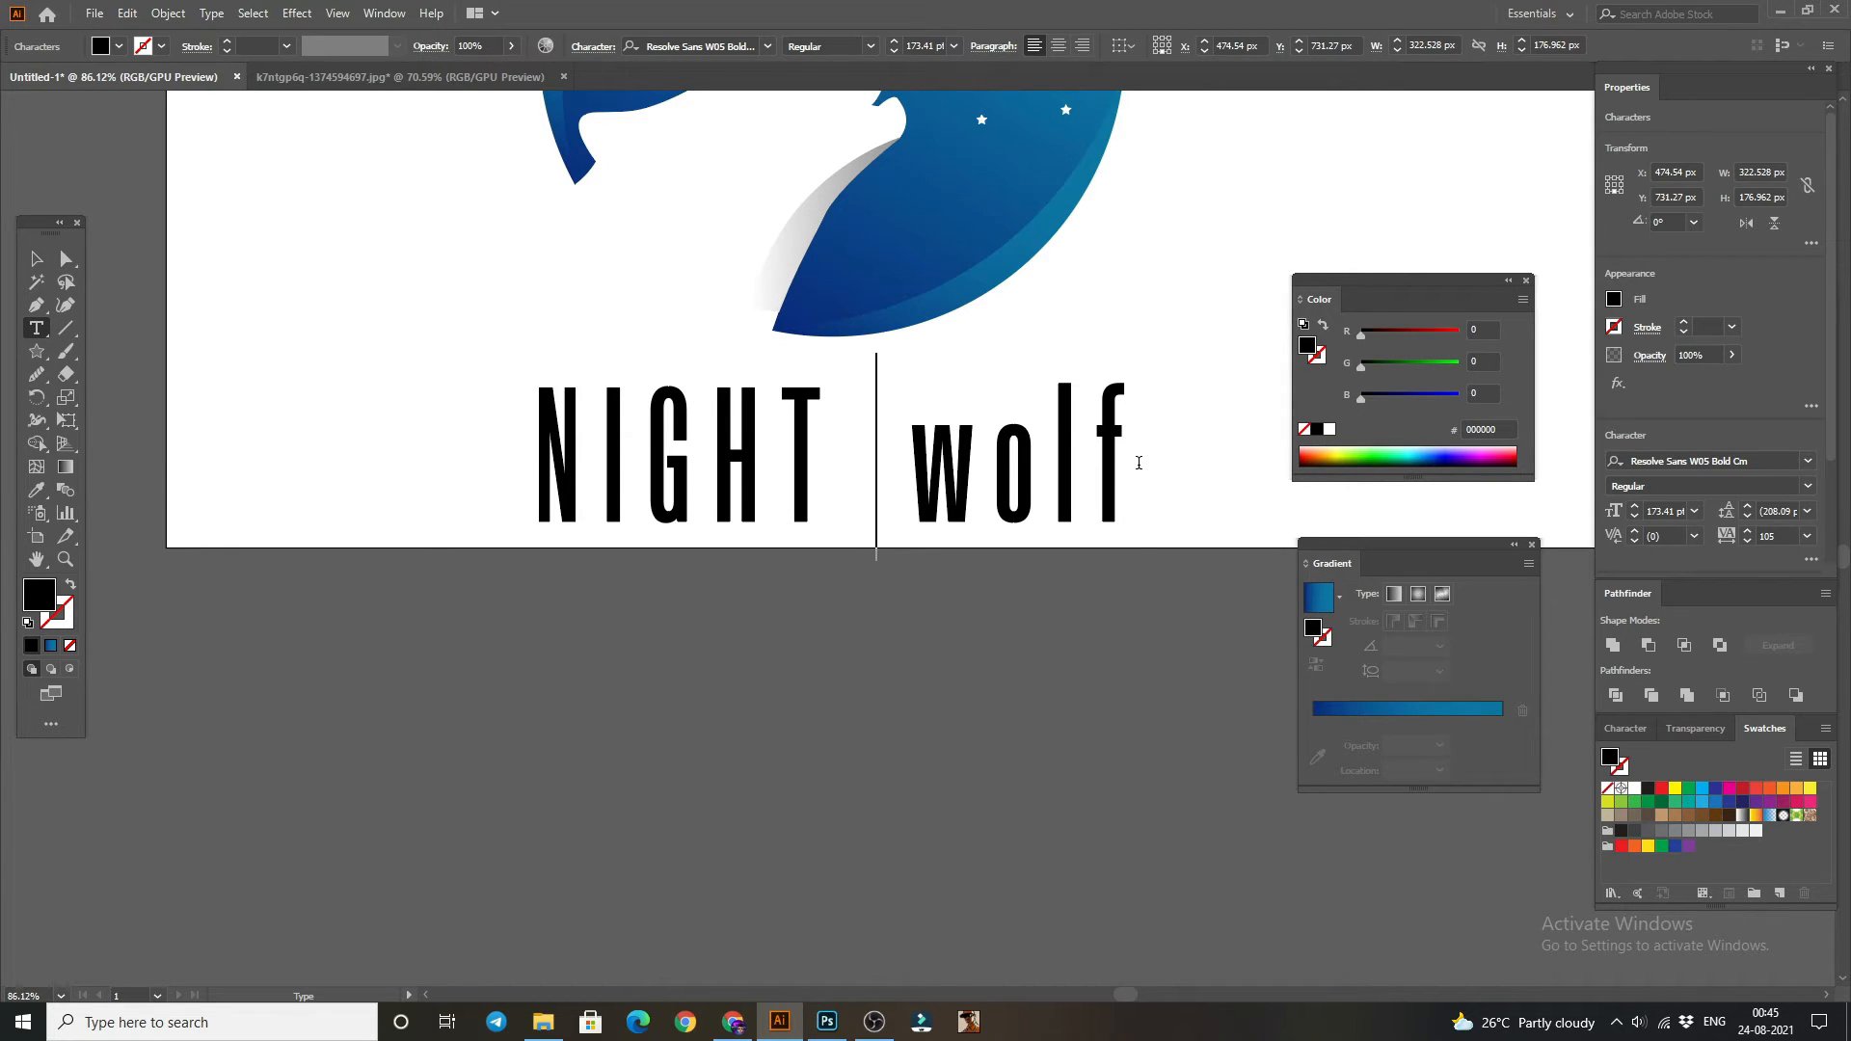
pyautogui.moveTo(1140, 460); pyautogui.dragTo(884, 490)
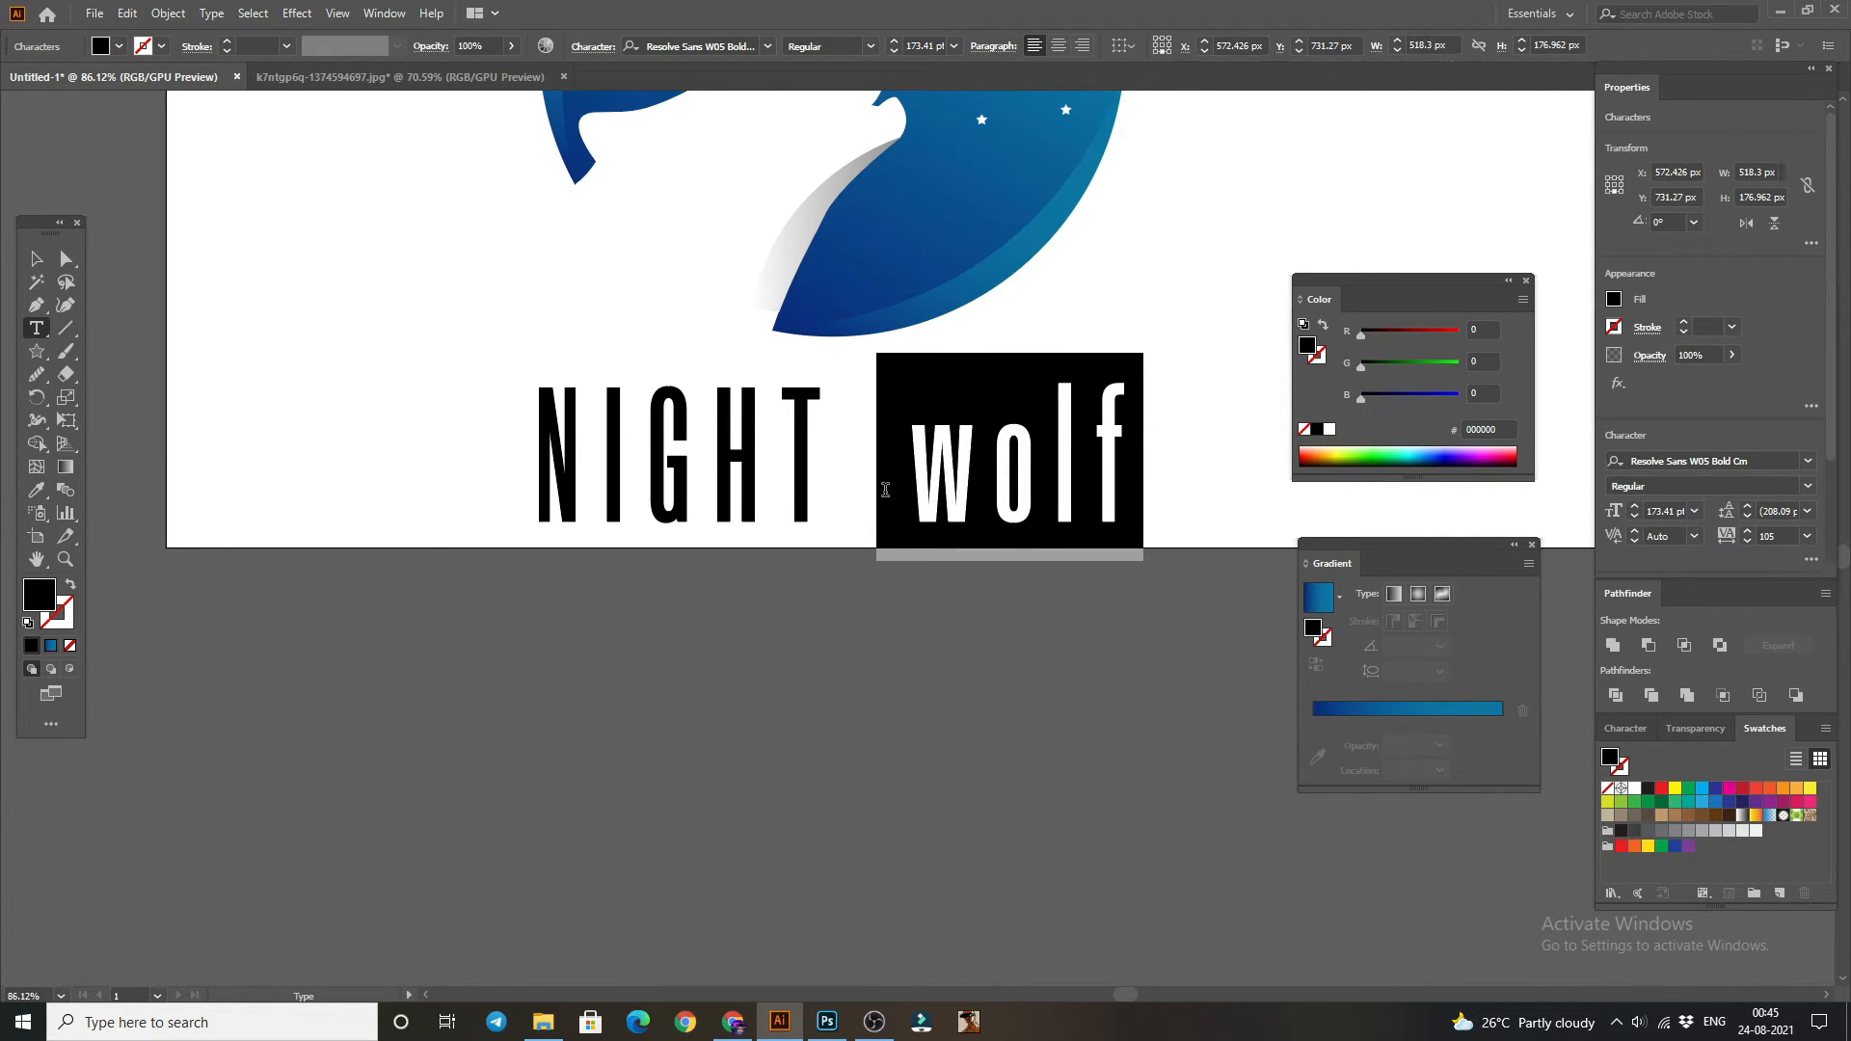
pyautogui.write('WOL')
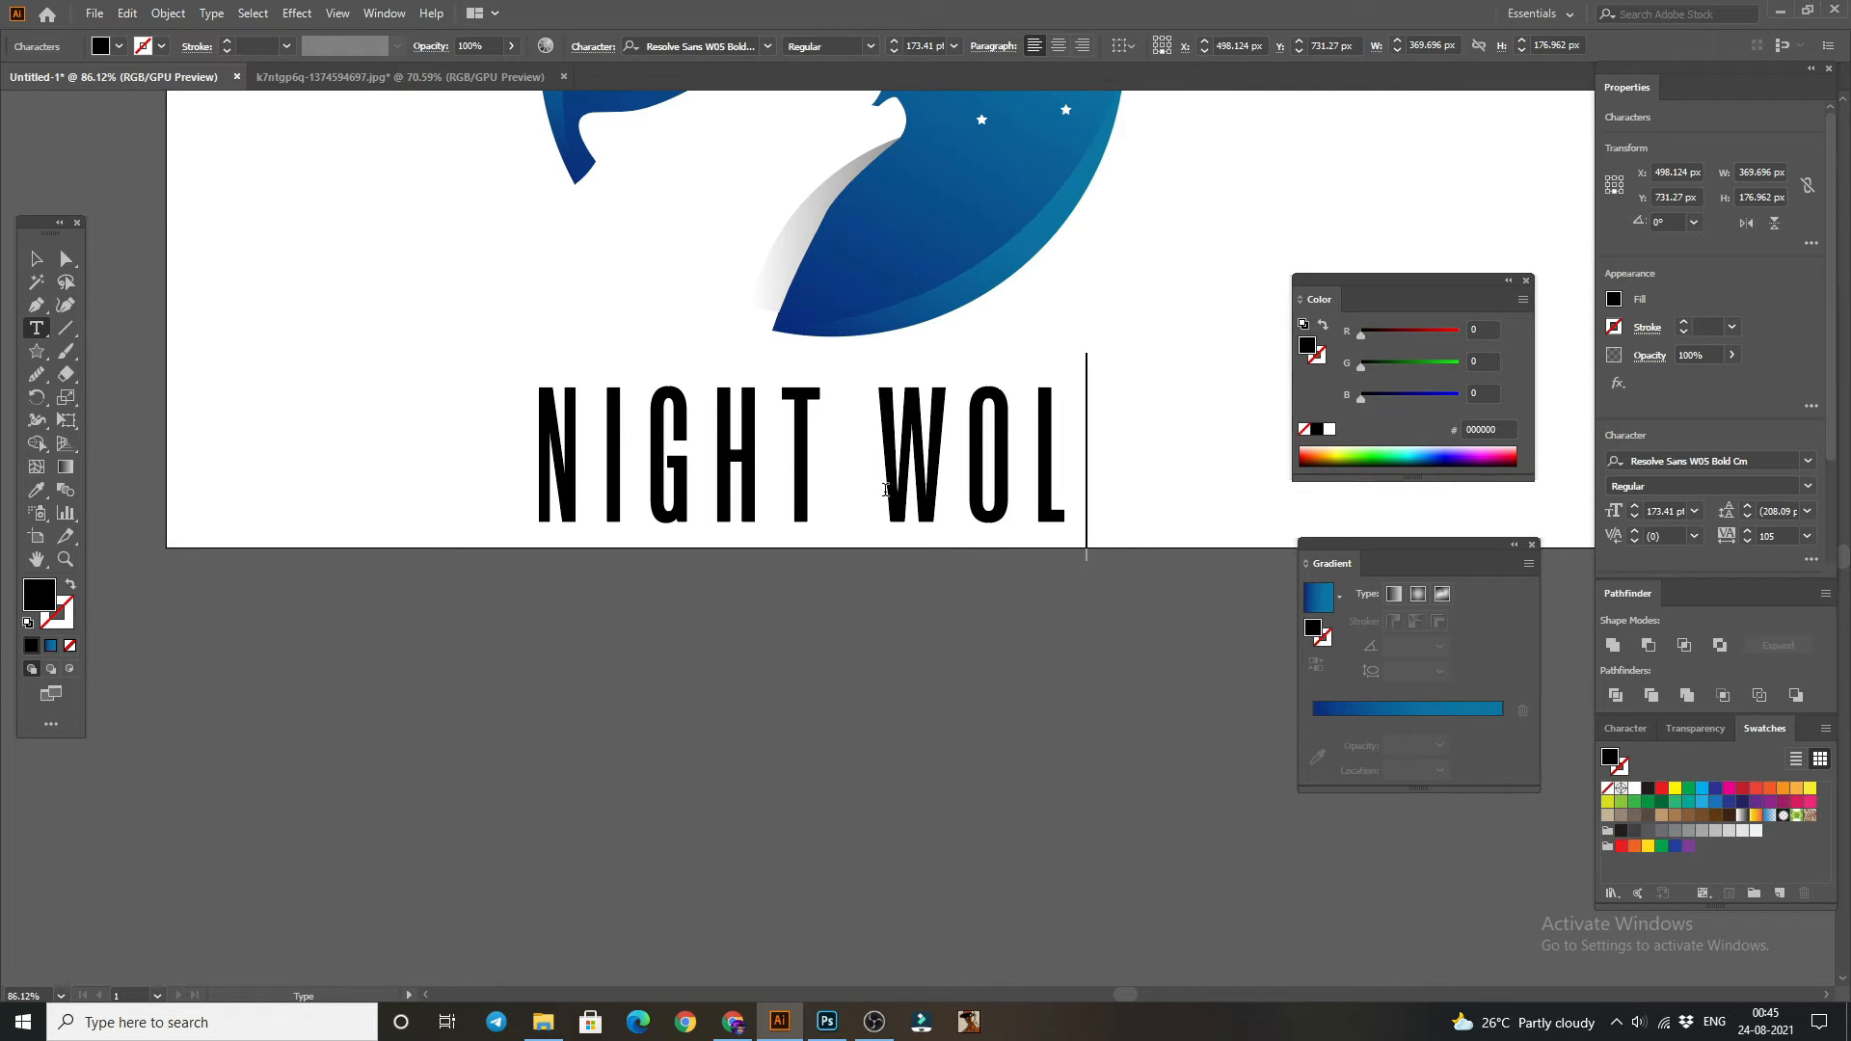
pyautogui.write('F')
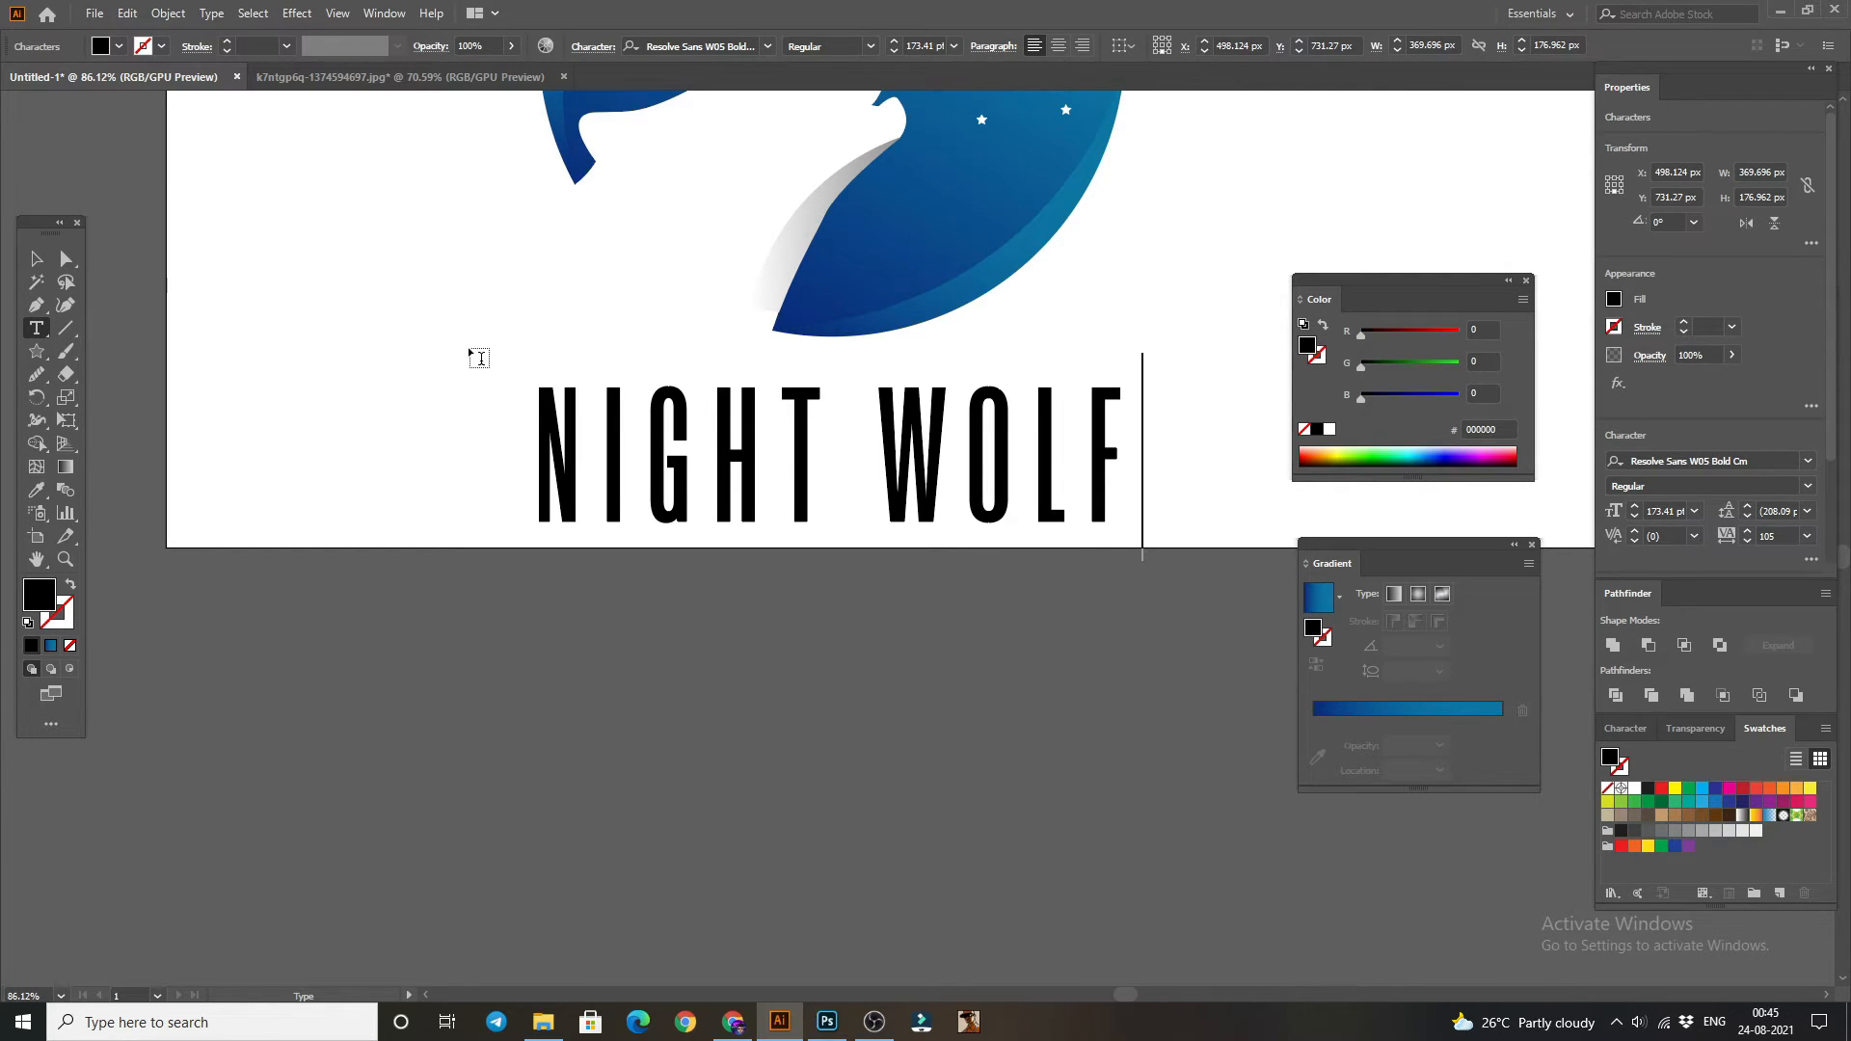
pyautogui.click(36, 258)
pyautogui.click(269, 260)
# - Scale the whole wolf emblem down to about 270 px wide and centre it above the NIGHT WOLF text
pyautogui.scroll(5, 598, 413)
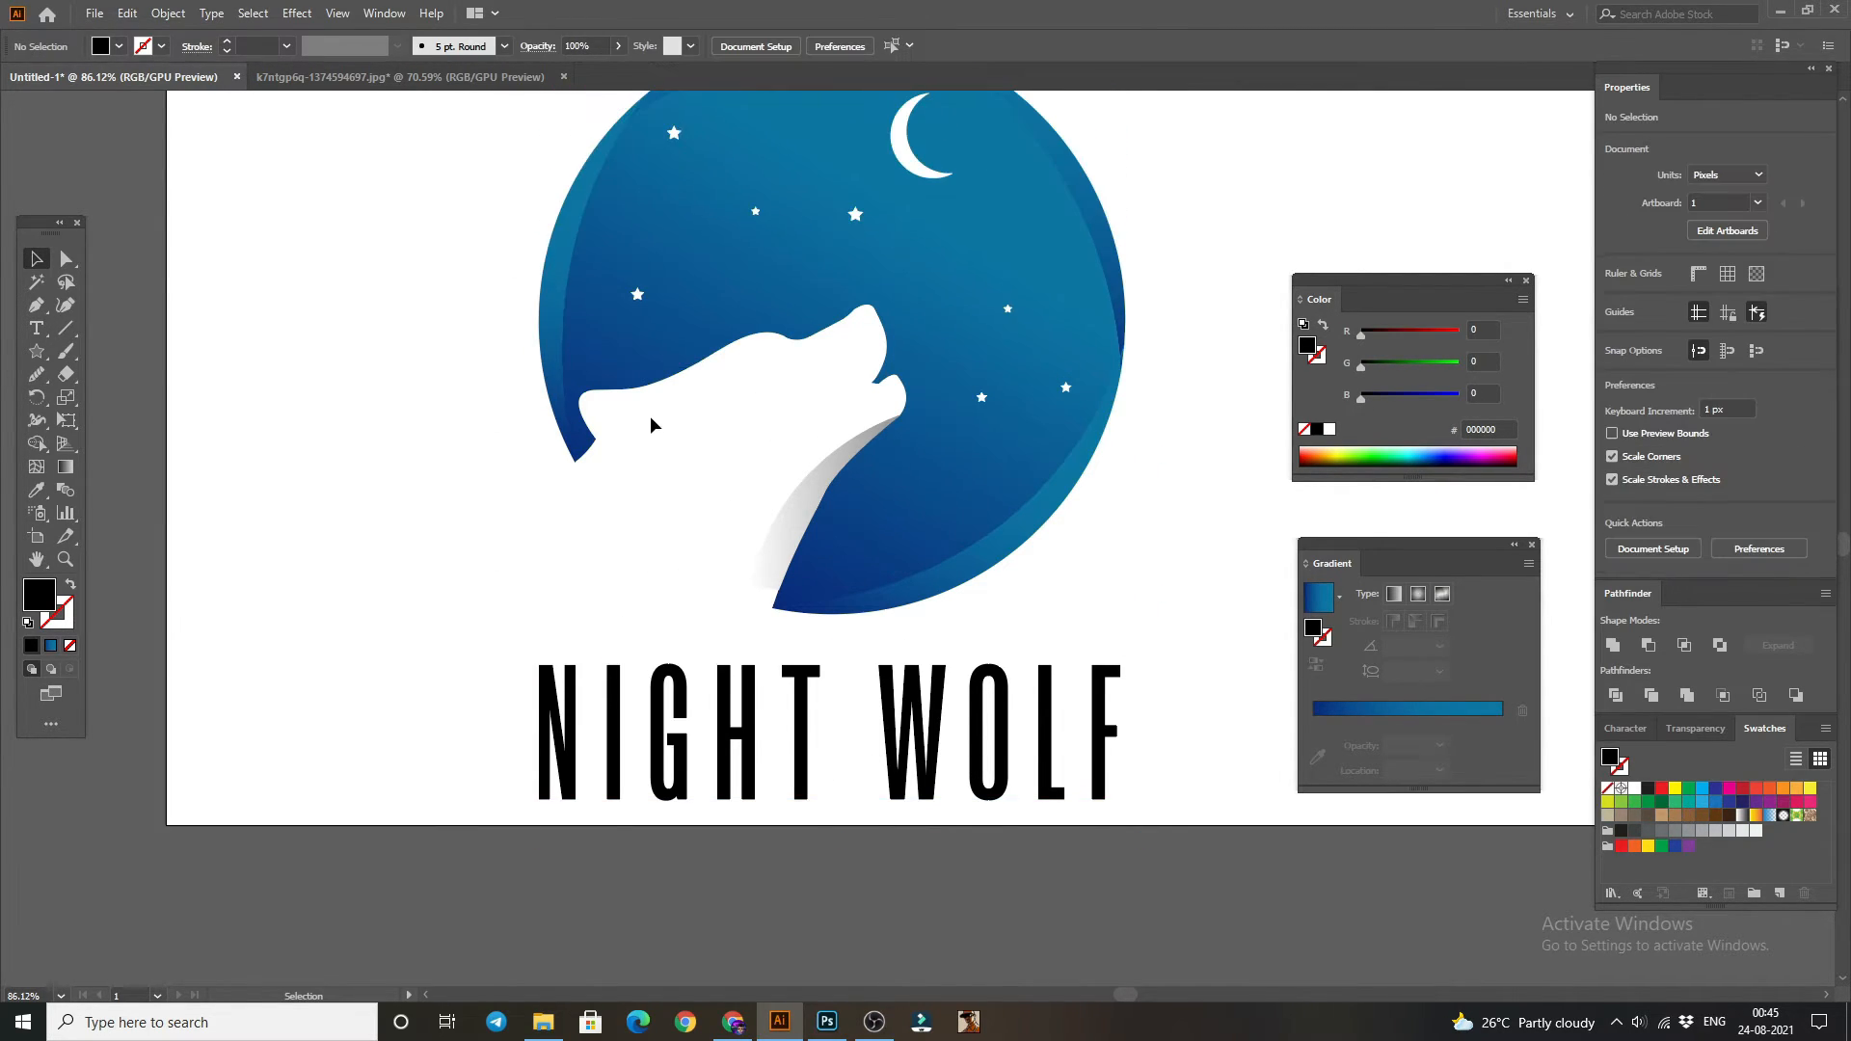
pyautogui.scroll(3, 651, 424)
pyautogui.moveTo(434, 203); pyautogui.dragTo(1242, 760)
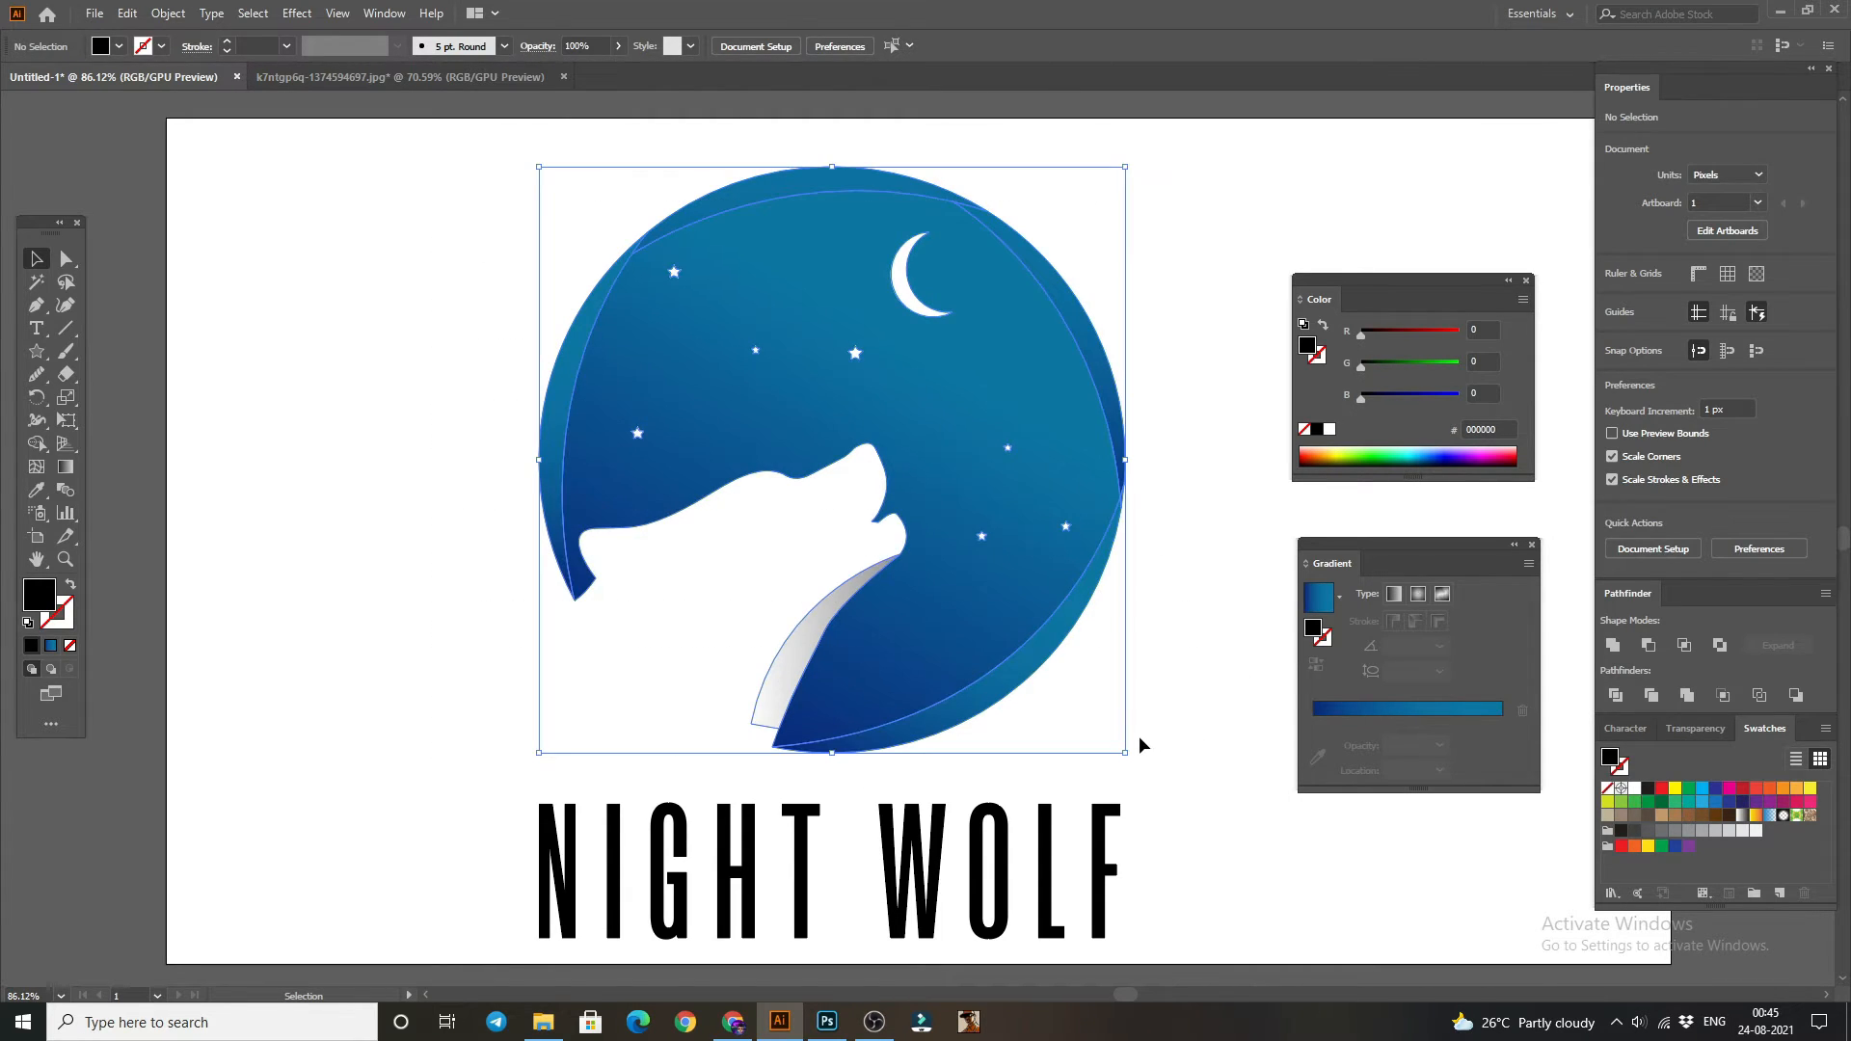
pyautogui.press('a')
pyautogui.press('v')
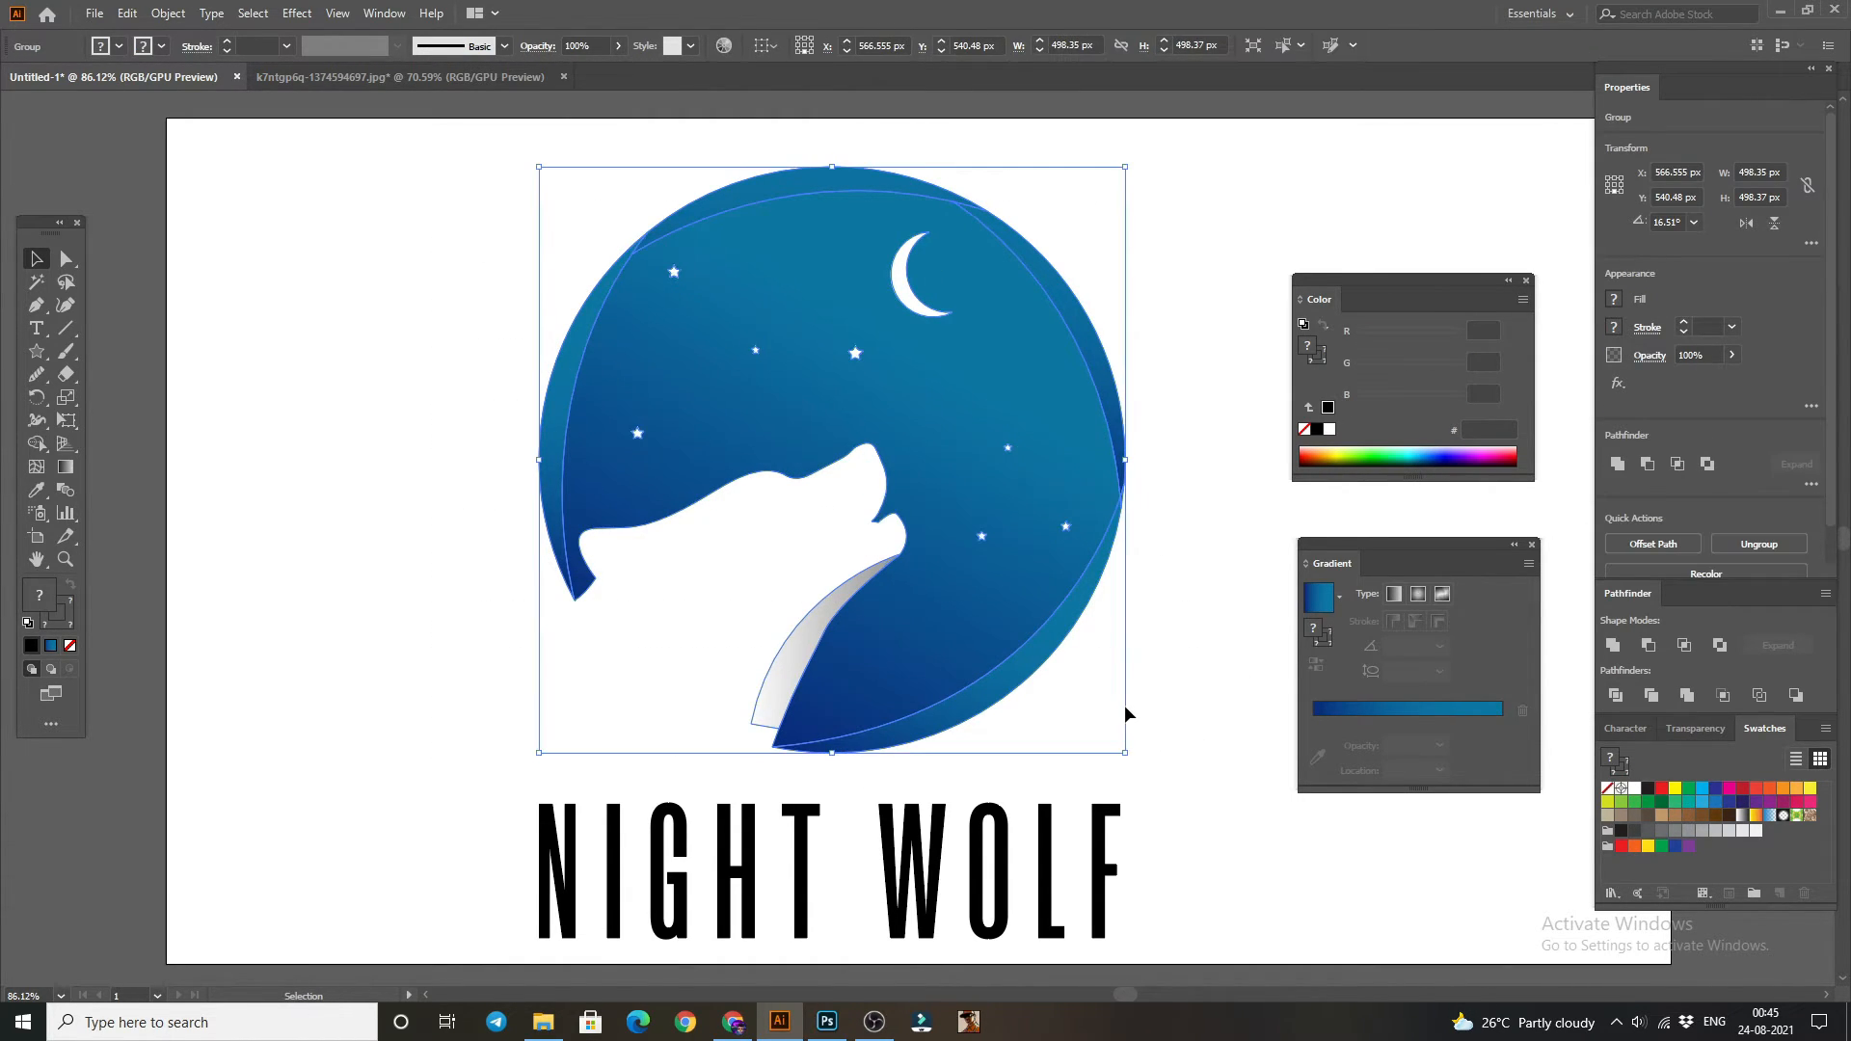
pyautogui.moveTo(1128, 753); pyautogui.dragTo(856, 484)
pyautogui.moveTo(797, 374); pyautogui.dragTo(881, 476)
pyautogui.click(1177, 384)
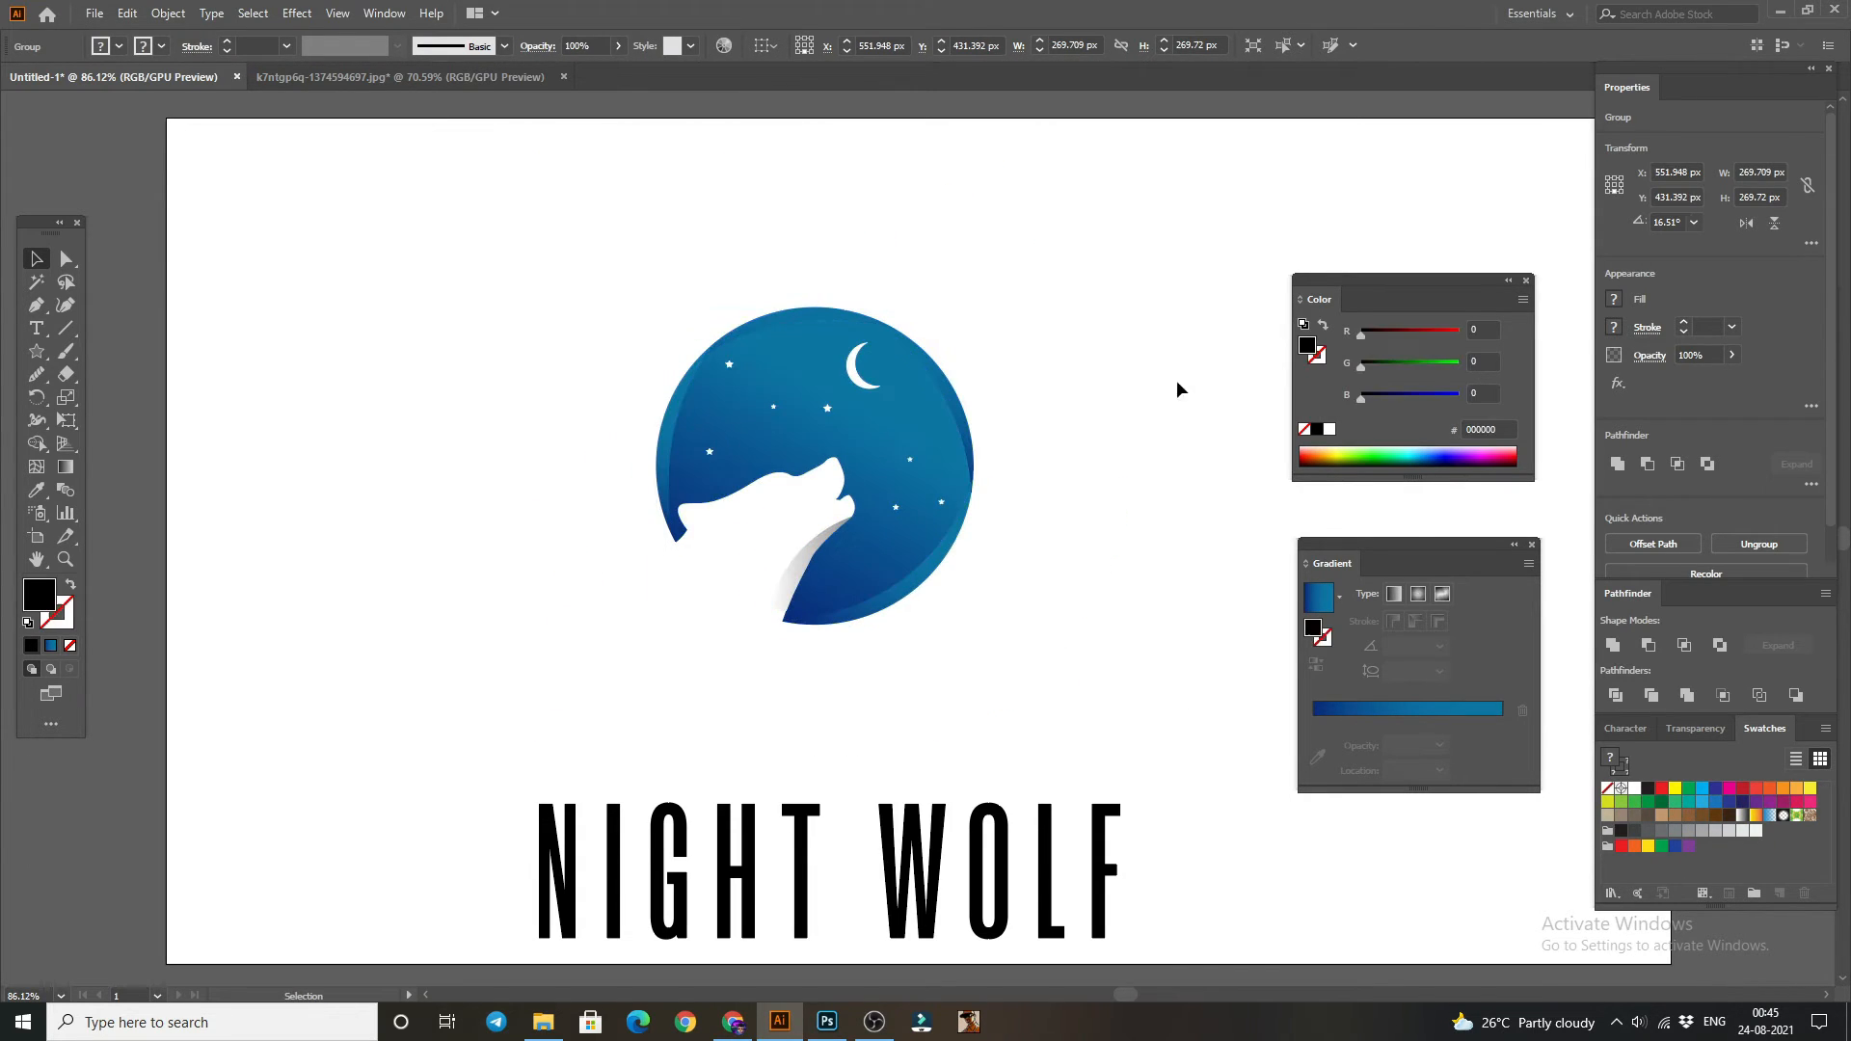
# - Move the NIGHT WOLF text up directly beneath the emblem and enlarge it to about 185.97 pt
pyautogui.moveTo(803, 846); pyautogui.dragTo(722, 700)
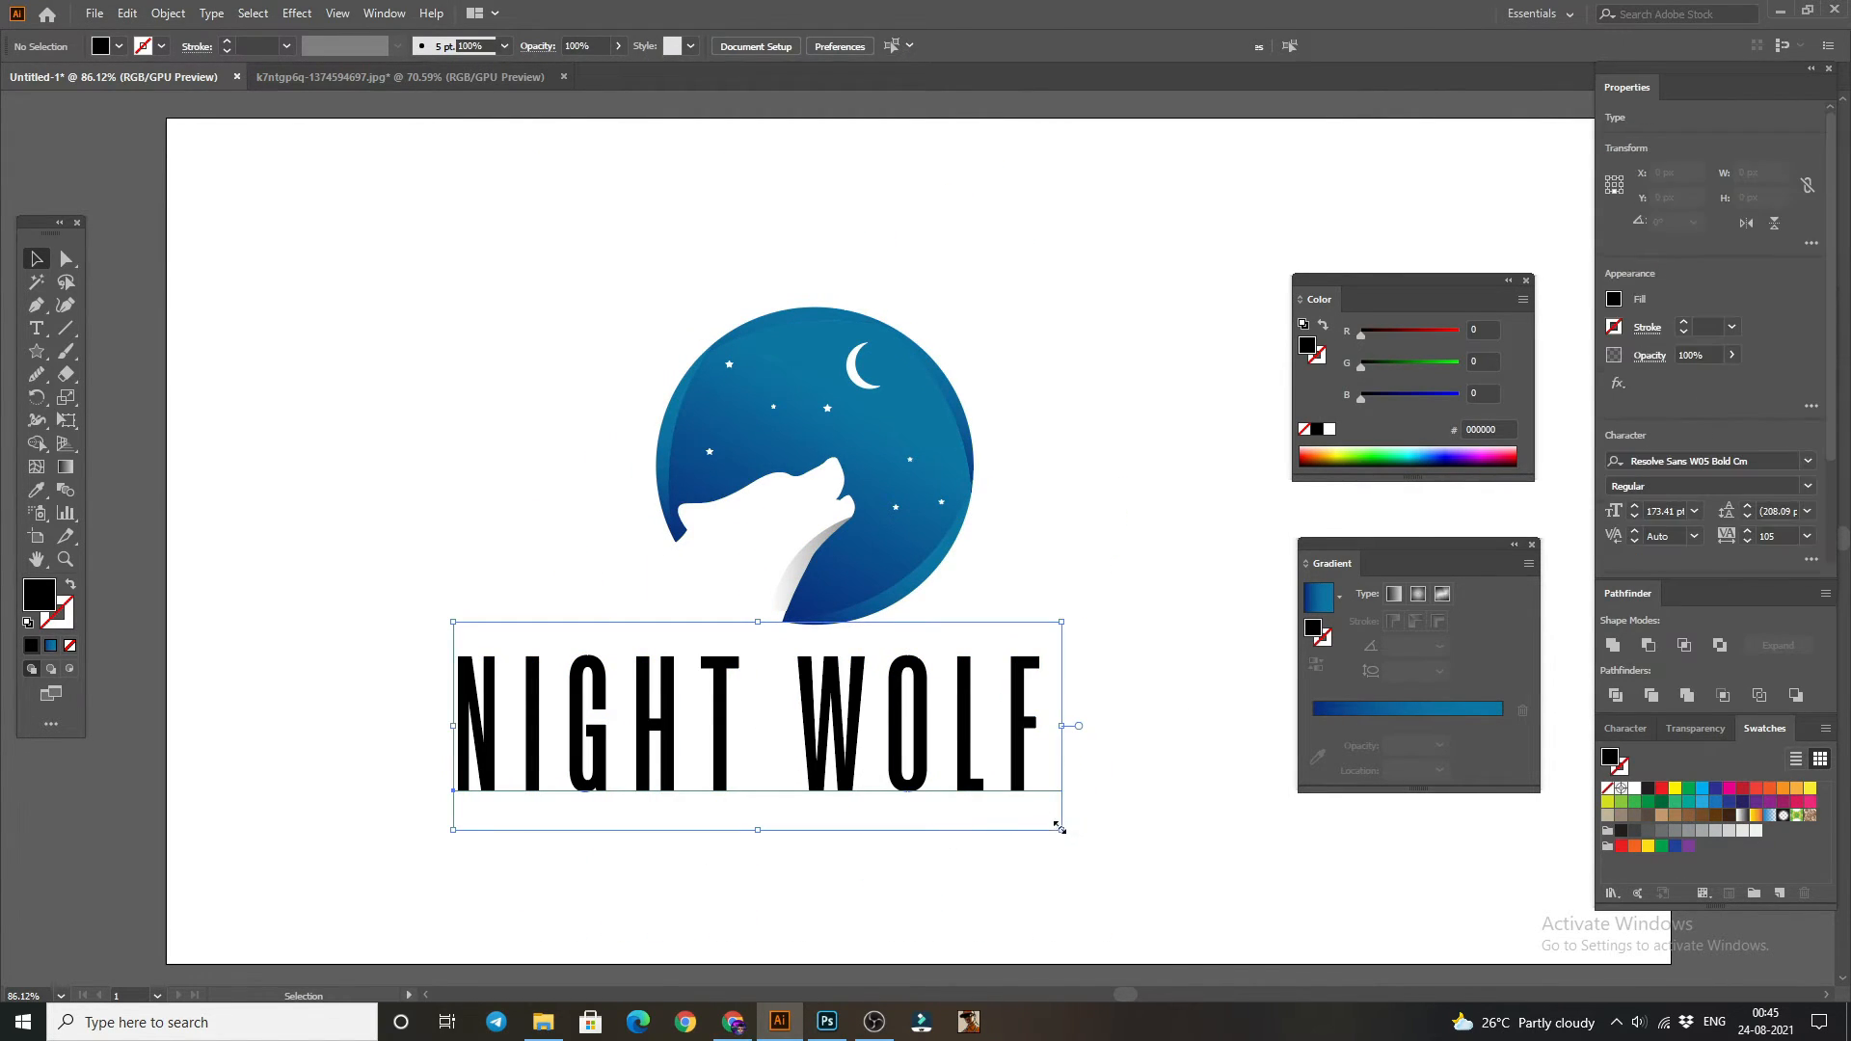
pyautogui.moveTo(1061, 829); pyautogui.dragTo(1106, 846)
pyautogui.moveTo(881, 750); pyautogui.dragTo(918, 742)
pyautogui.click(1049, 474)
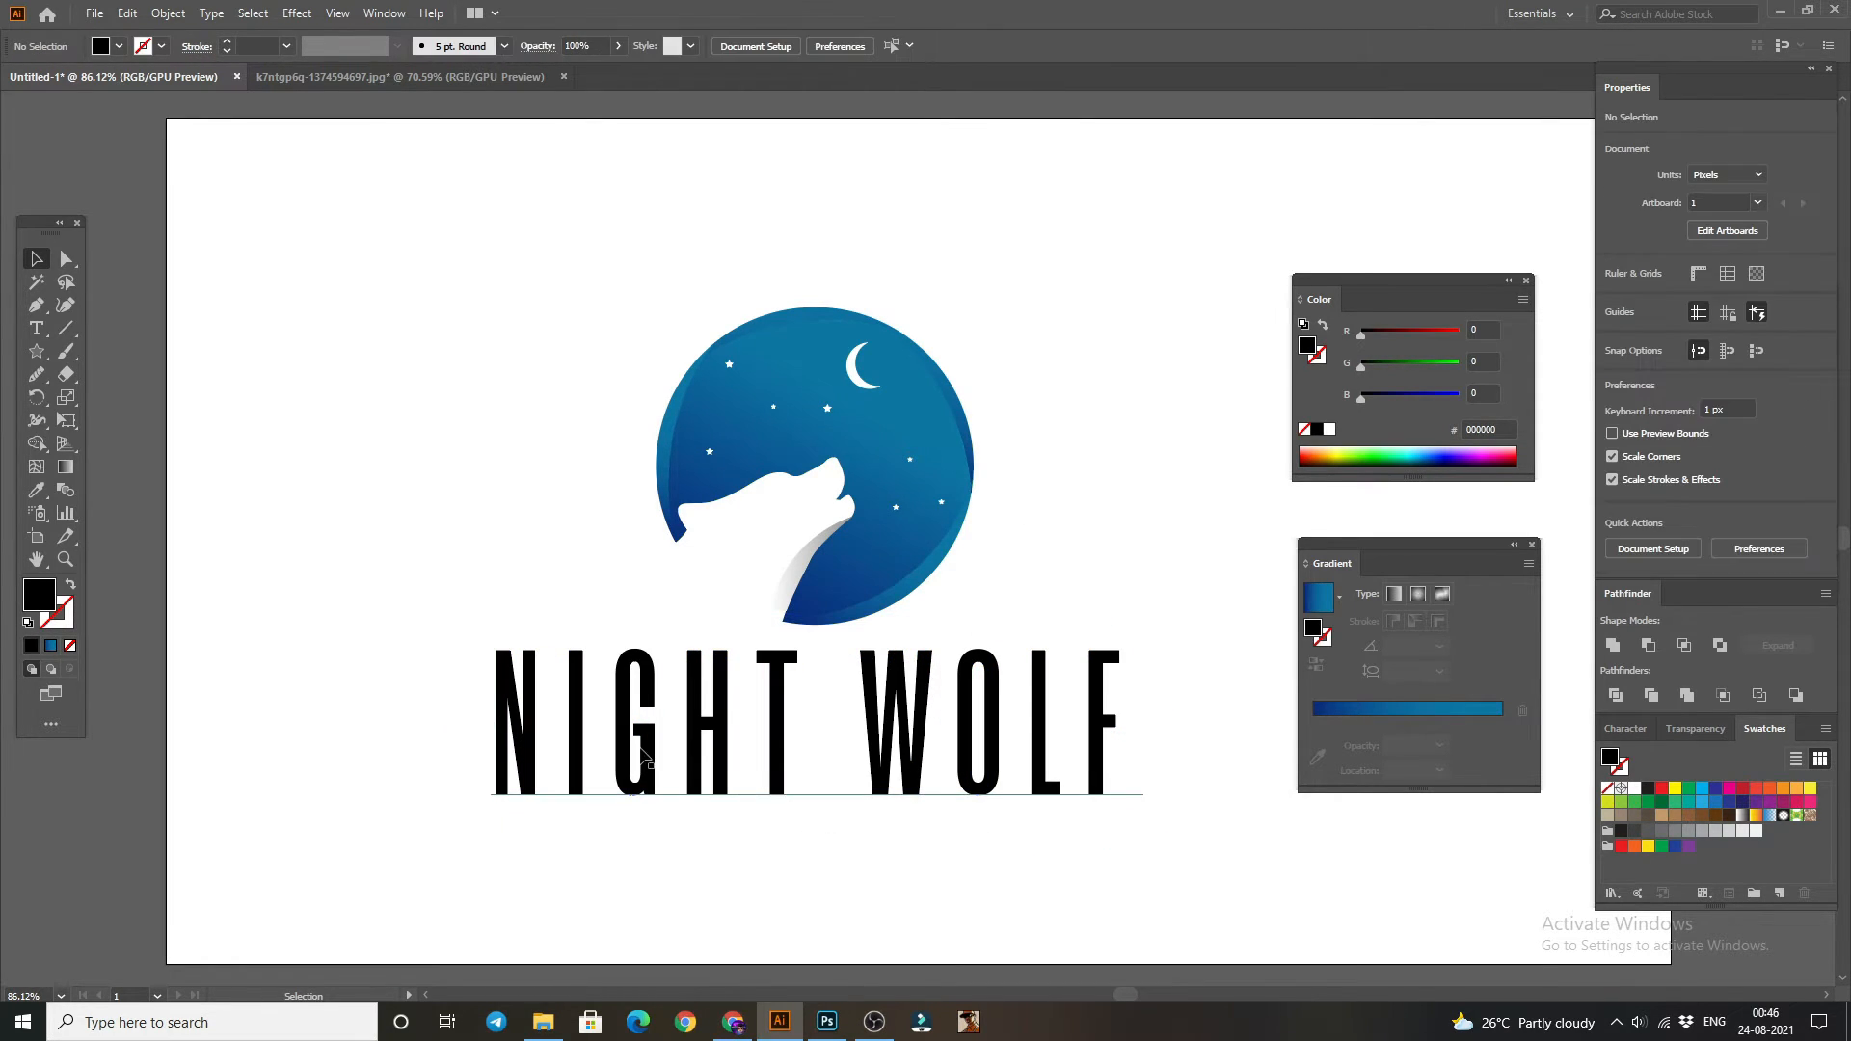
# - Show the character settings for the NIGHT WOLF text in a floating panel beside the emblem, with the tracking value ready to edit
pyautogui.click(640, 738)
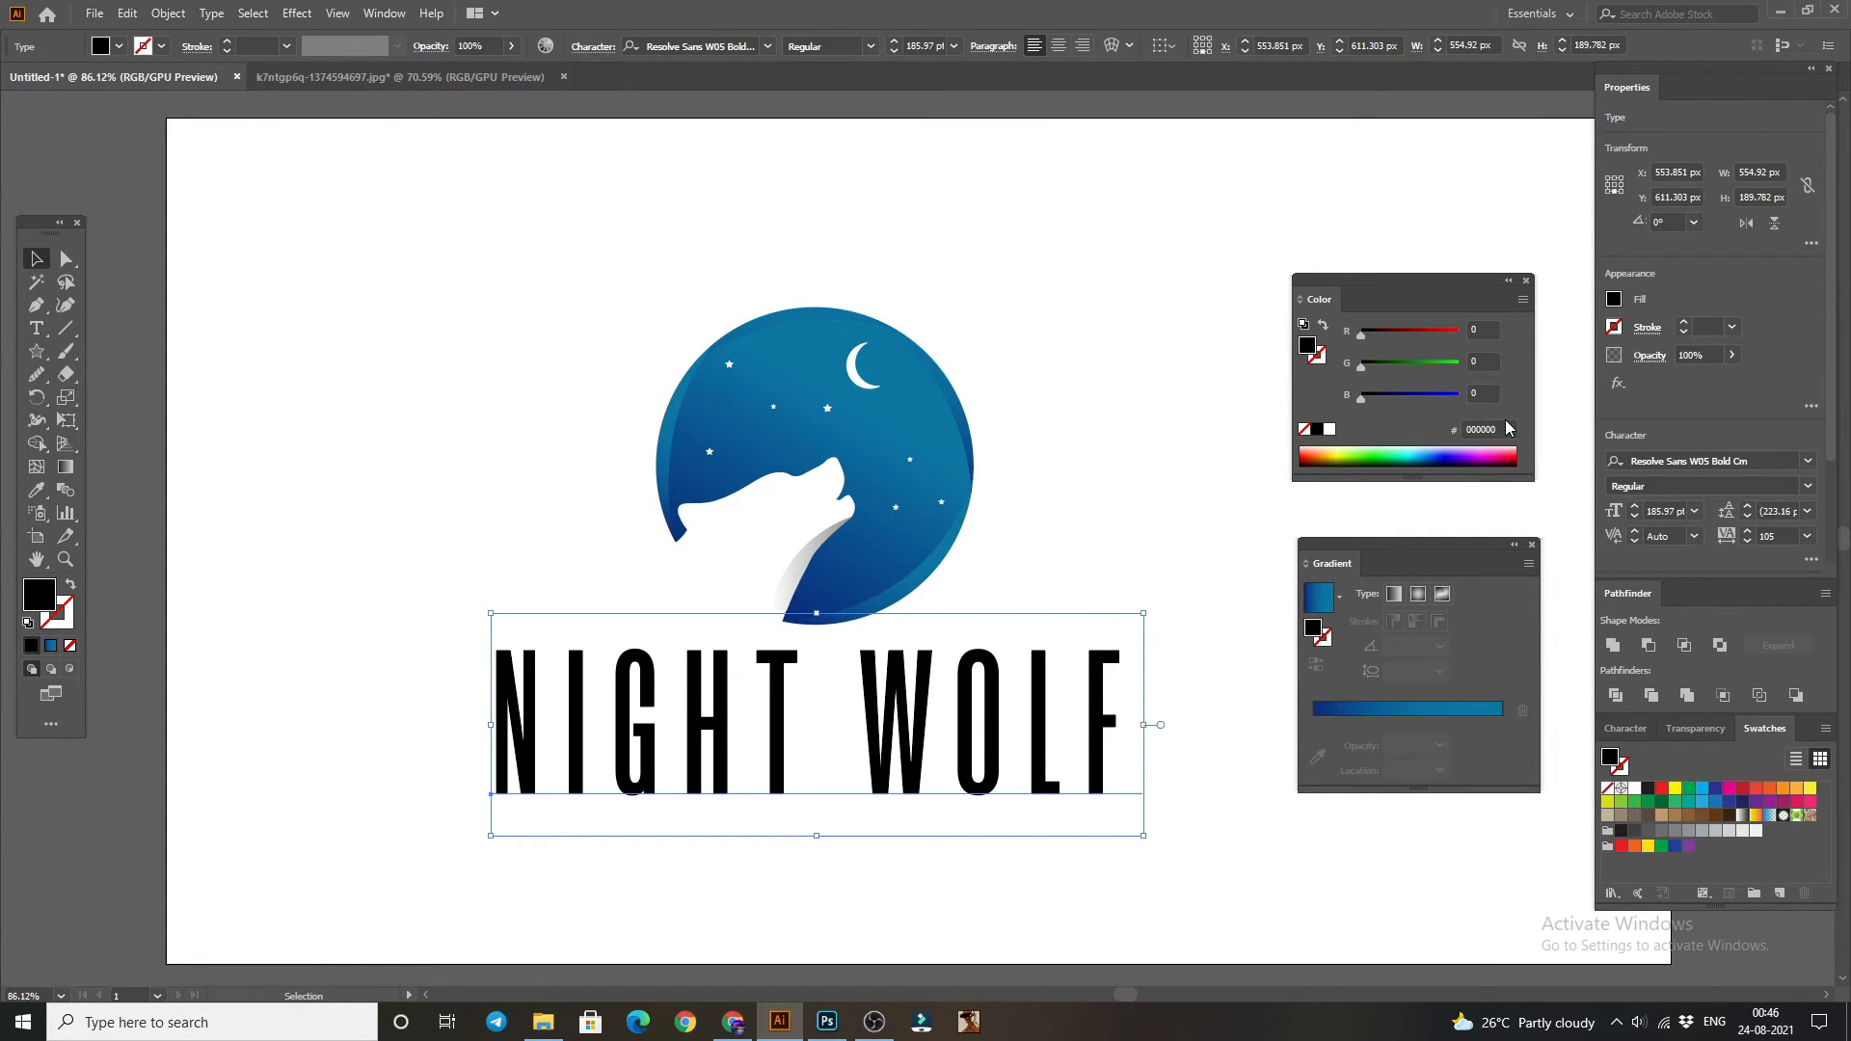
pyautogui.hotkey('ctrl', 't')
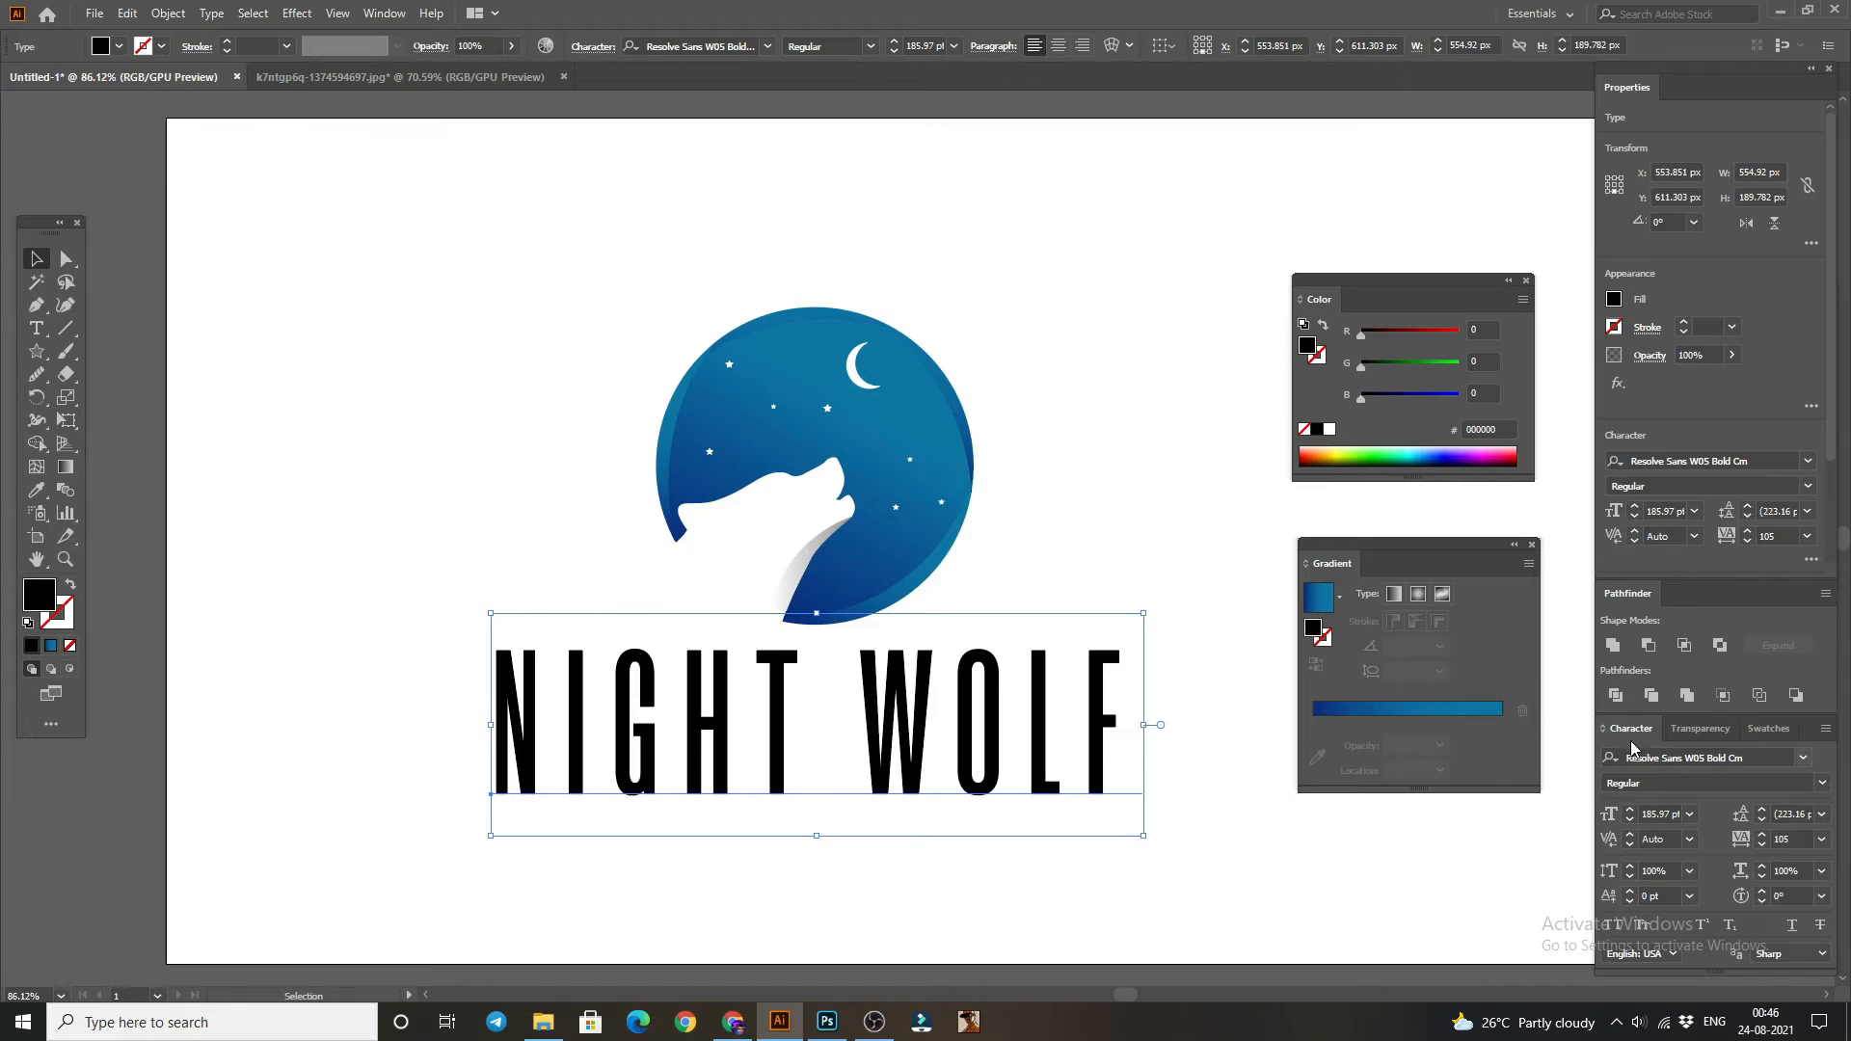
pyautogui.moveTo(1629, 733); pyautogui.dragTo(1050, 183)
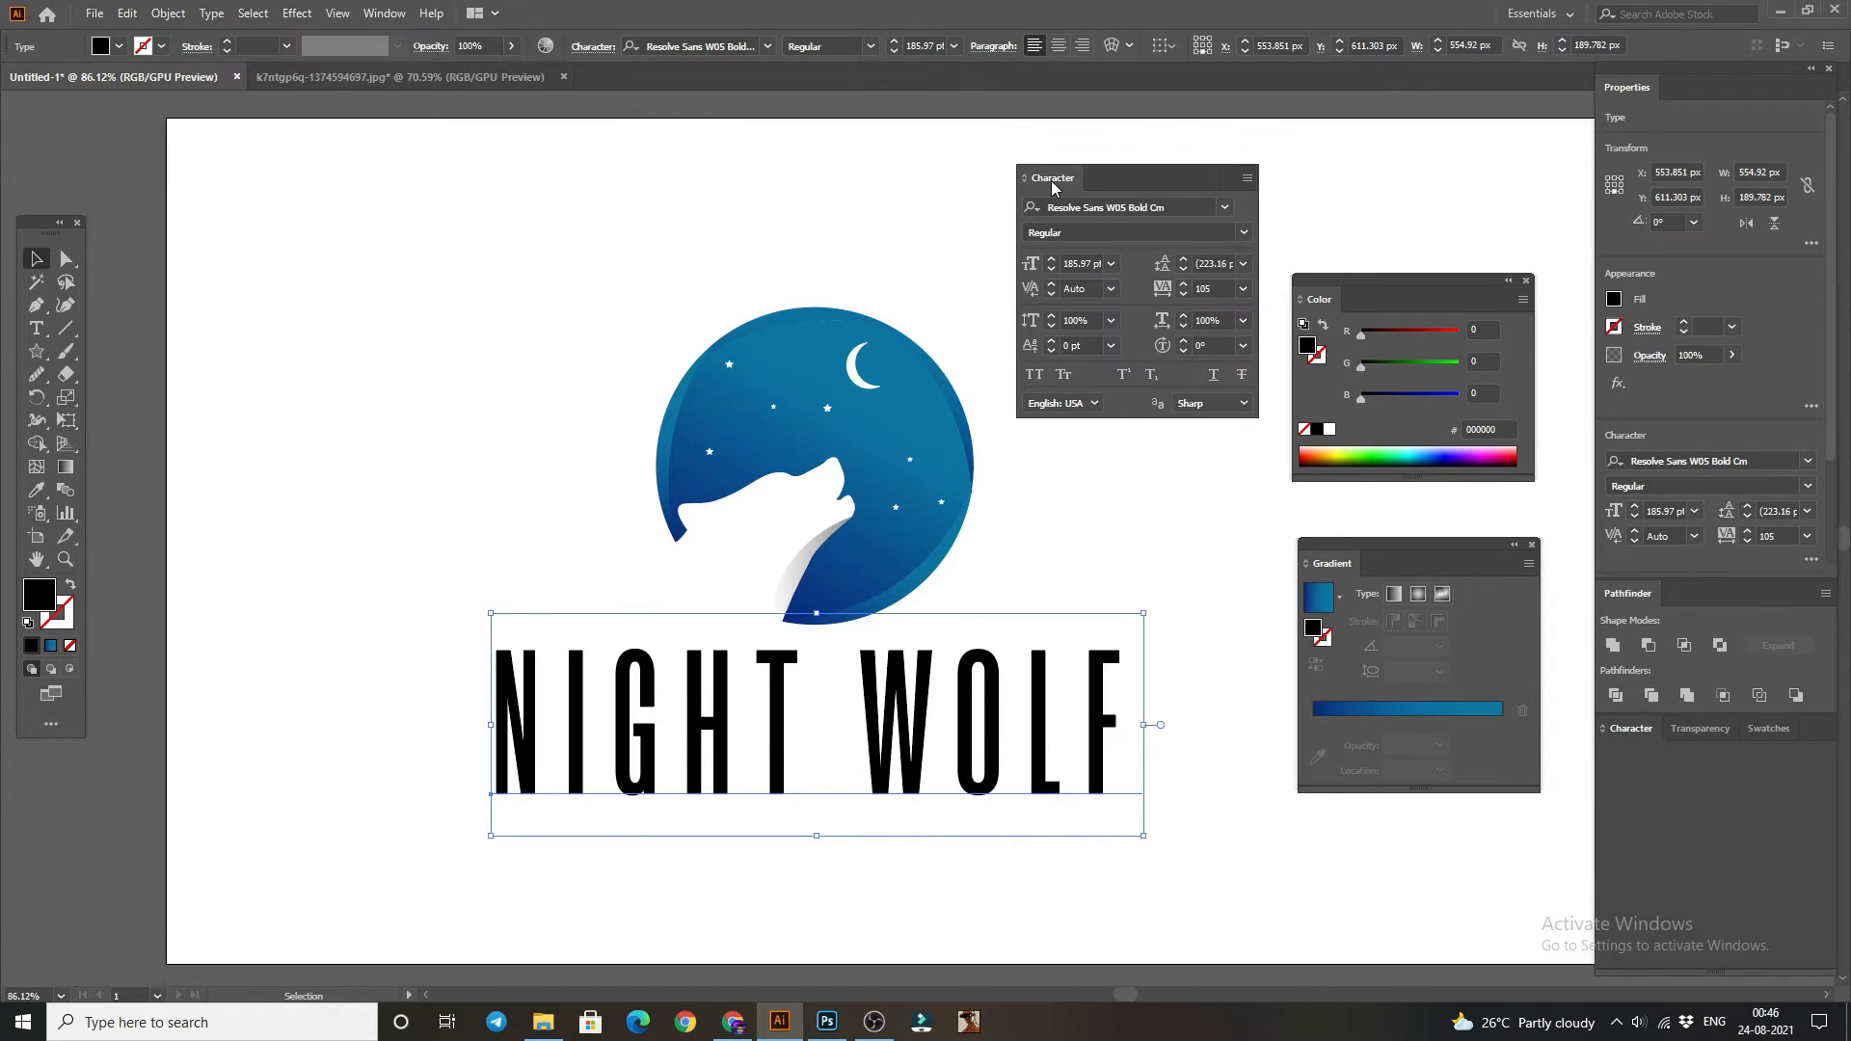
pyautogui.click(1199, 287)
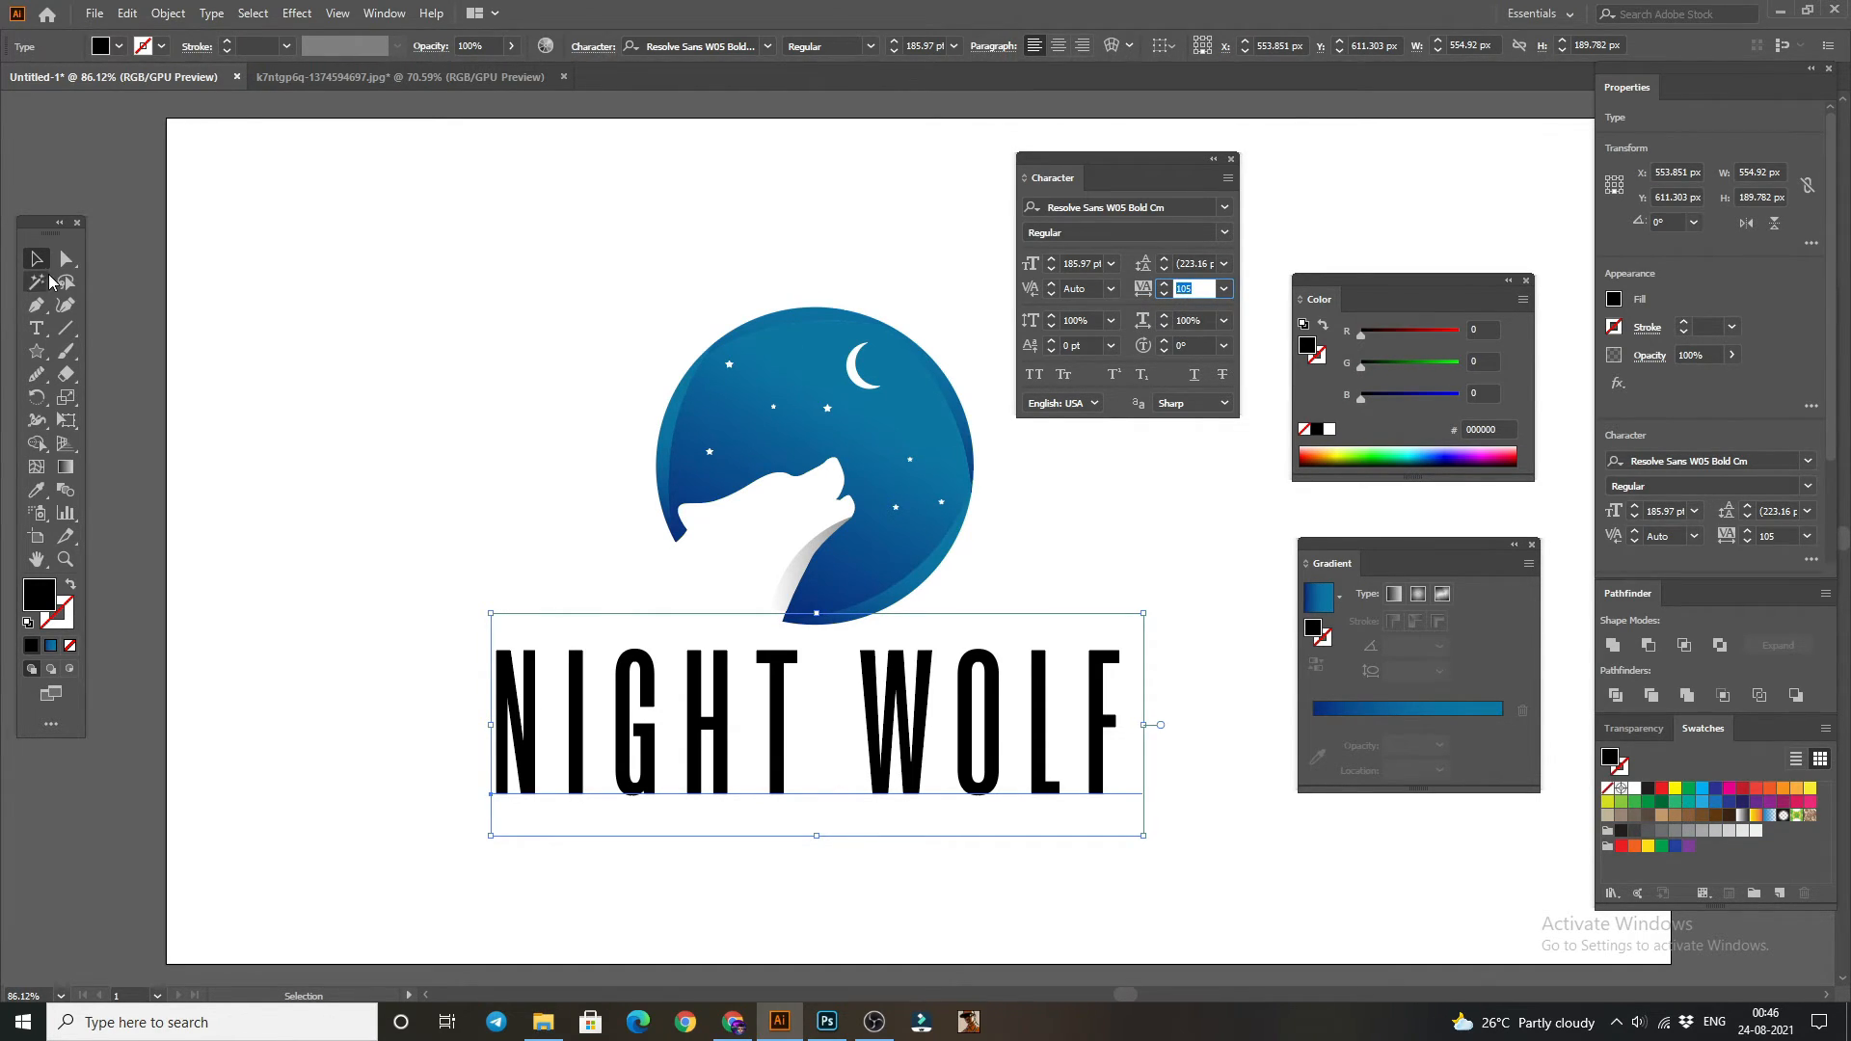
# - Nudge the NIGHT WOLF text slightly to the left beneath the emblem, to about X 550.57 px
pyautogui.click(810, 735)
pyautogui.moveTo(789, 720); pyautogui.dragTo(755, 688)
pyautogui.click(525, 408)
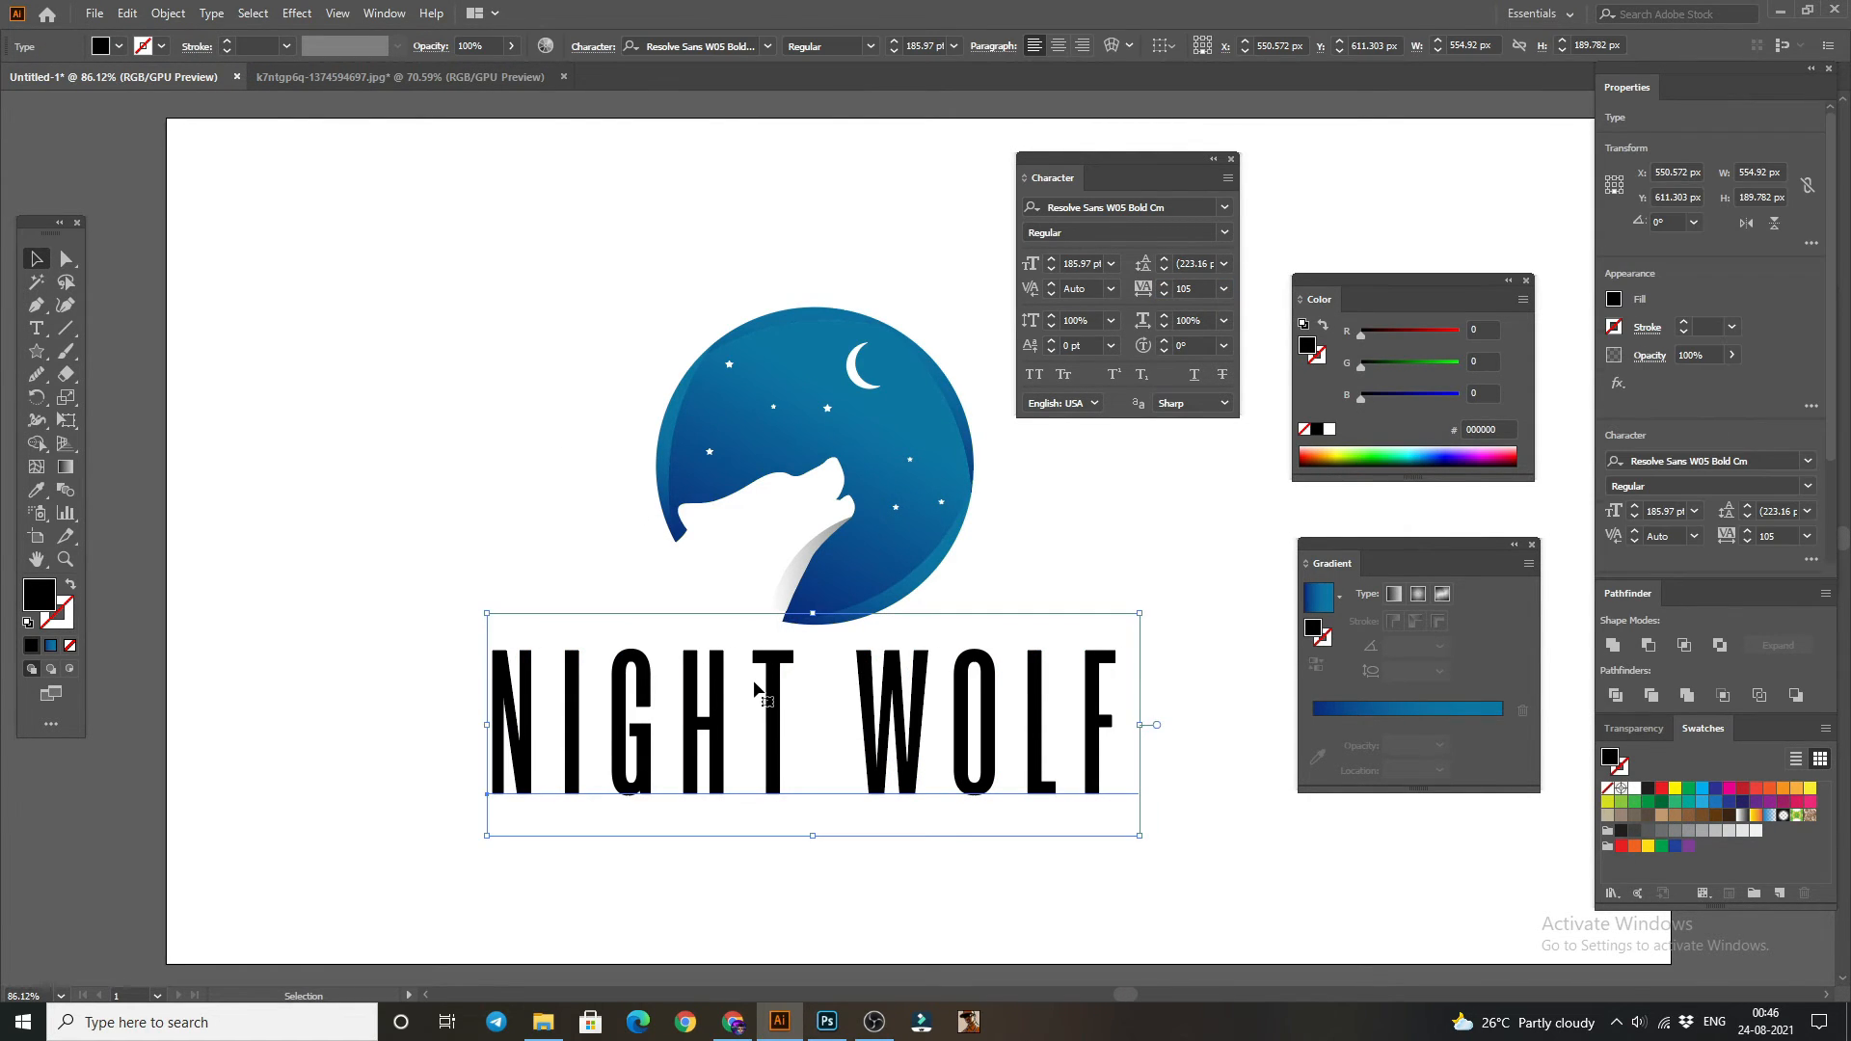
pyautogui.click(455, 364)
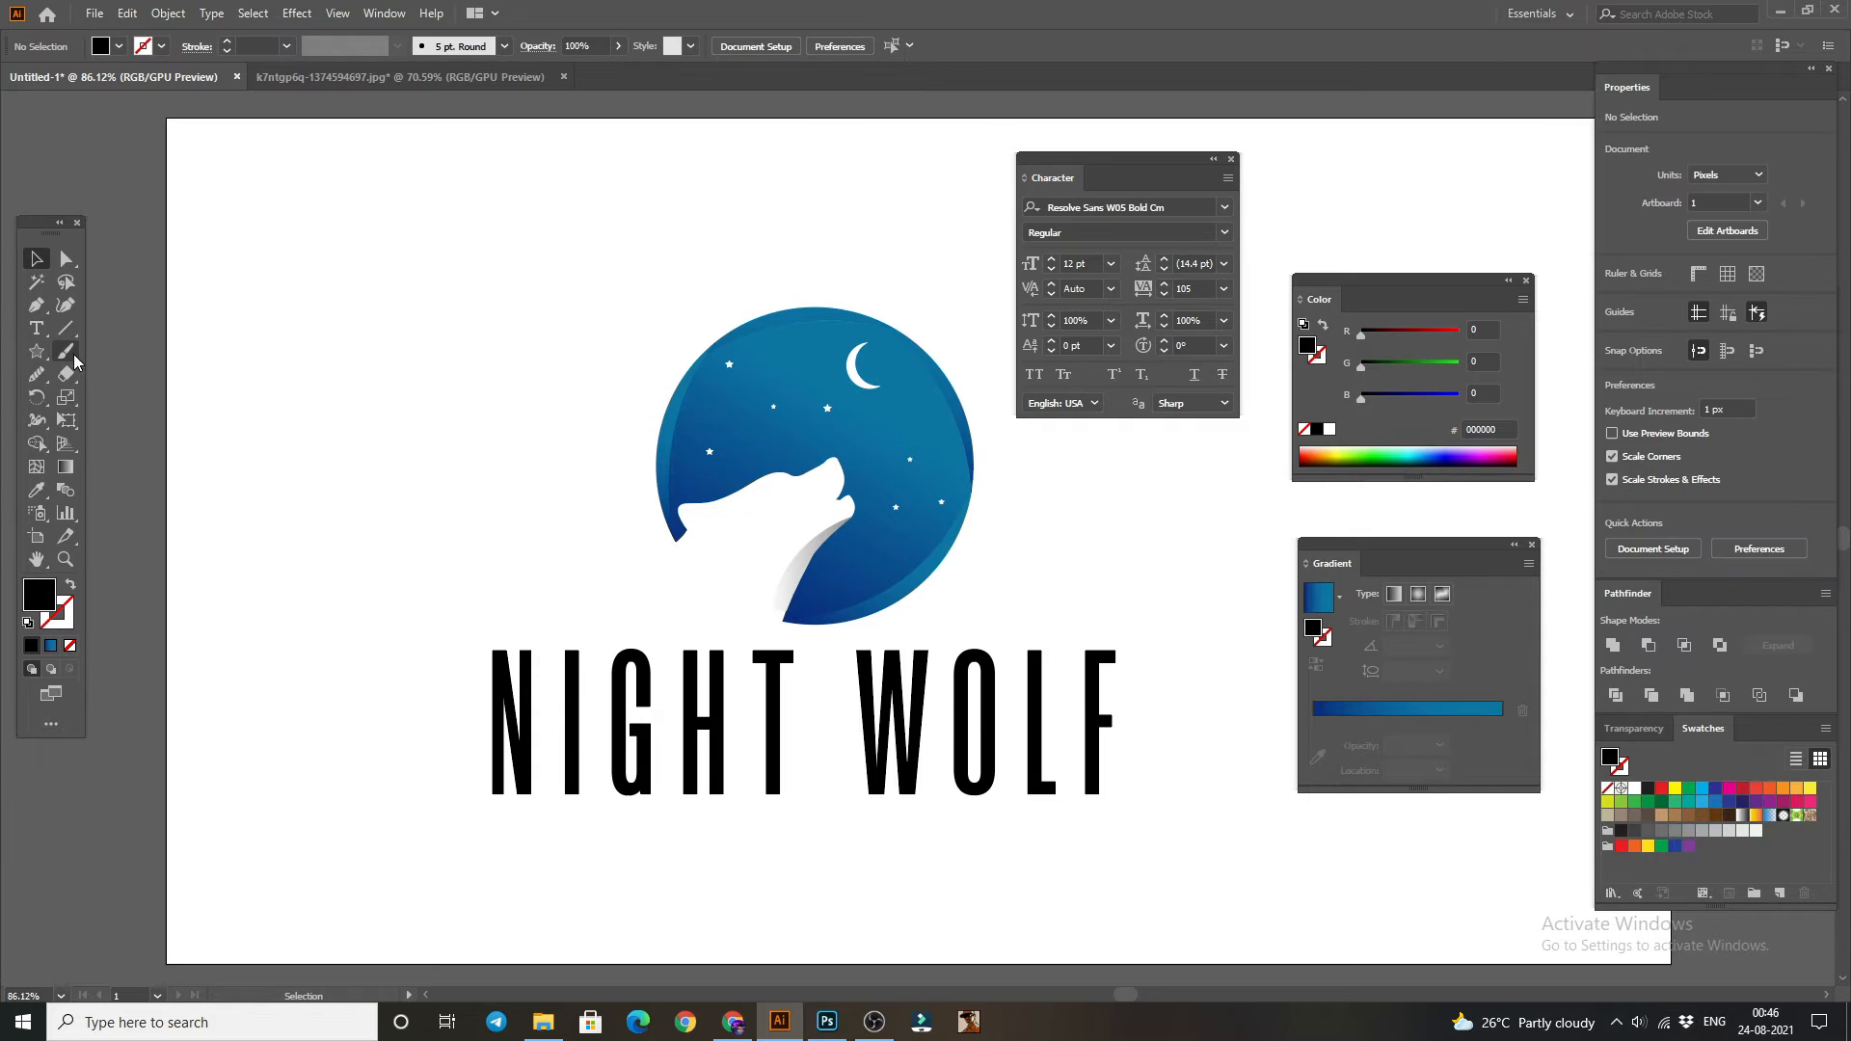
# - Add the tagline "SERINGGILAMALAM" below NIGHT WOLF and enlarge it to about 60.96 pt
pyautogui.click(37, 328)
pyautogui.click(557, 820)
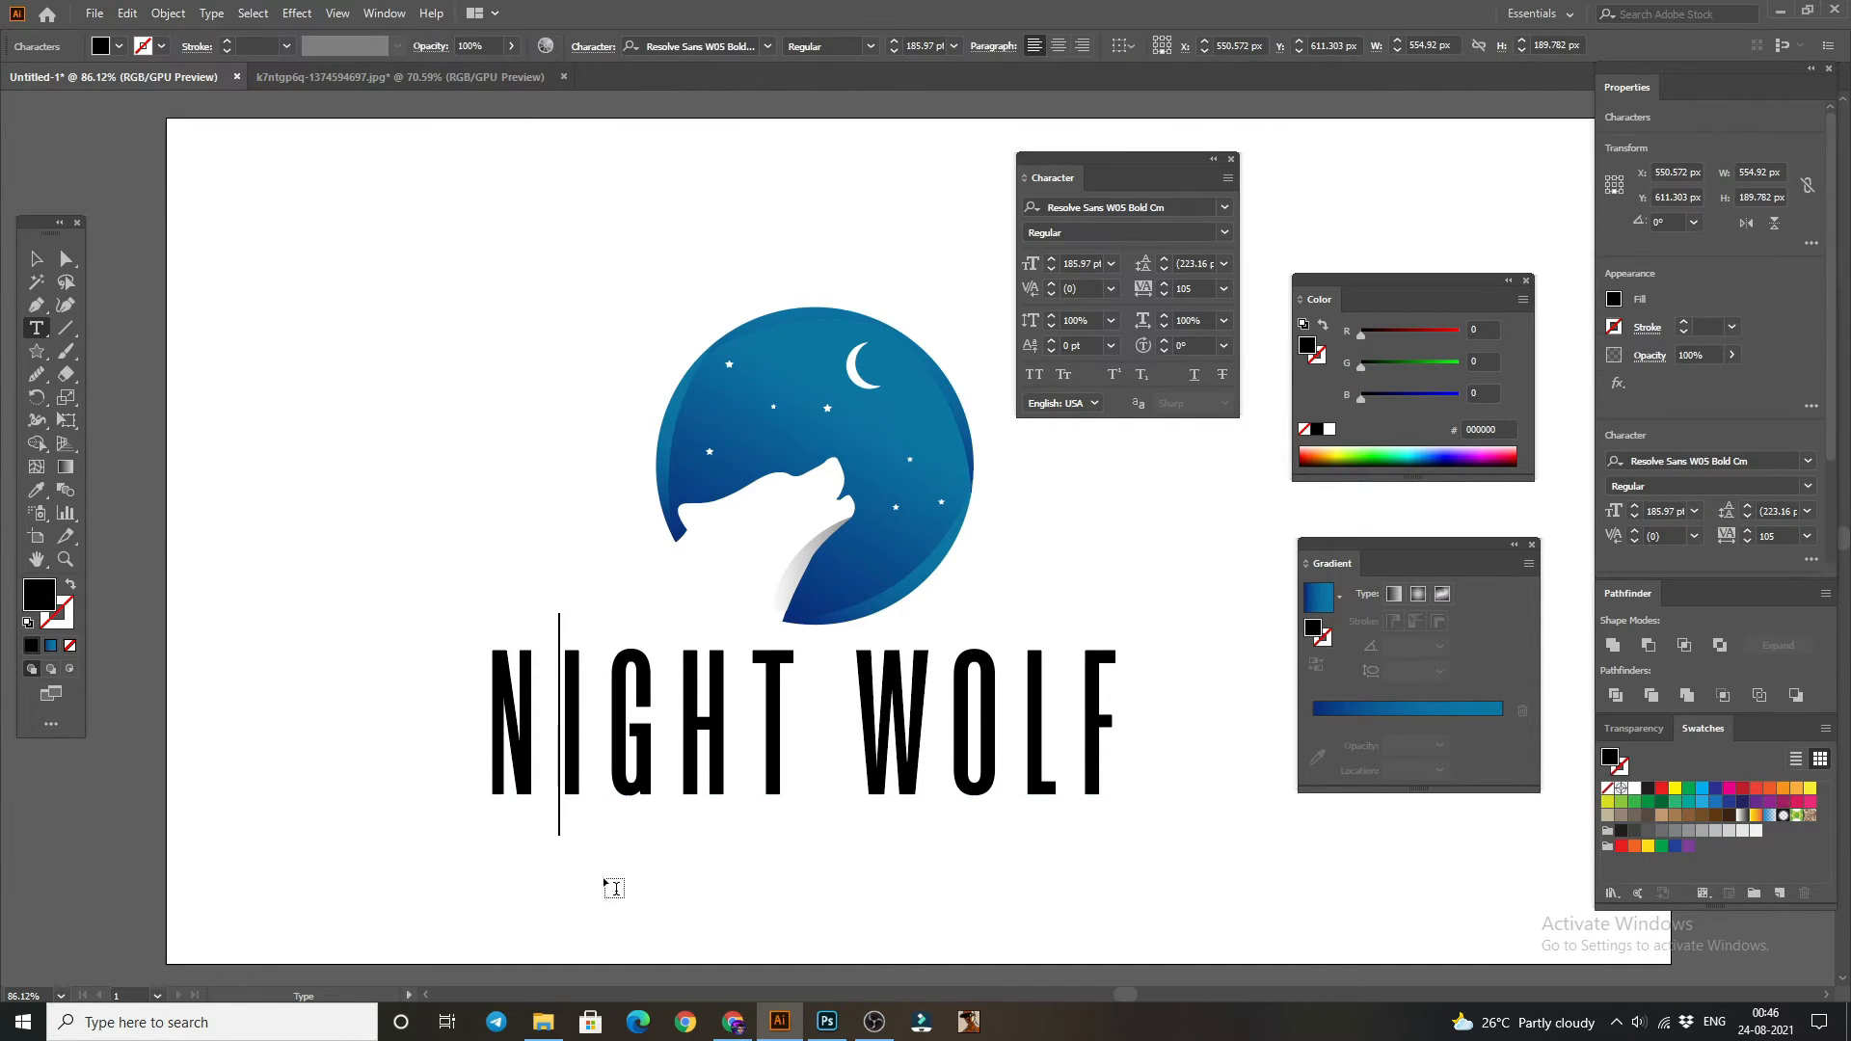
pyautogui.click(559, 915)
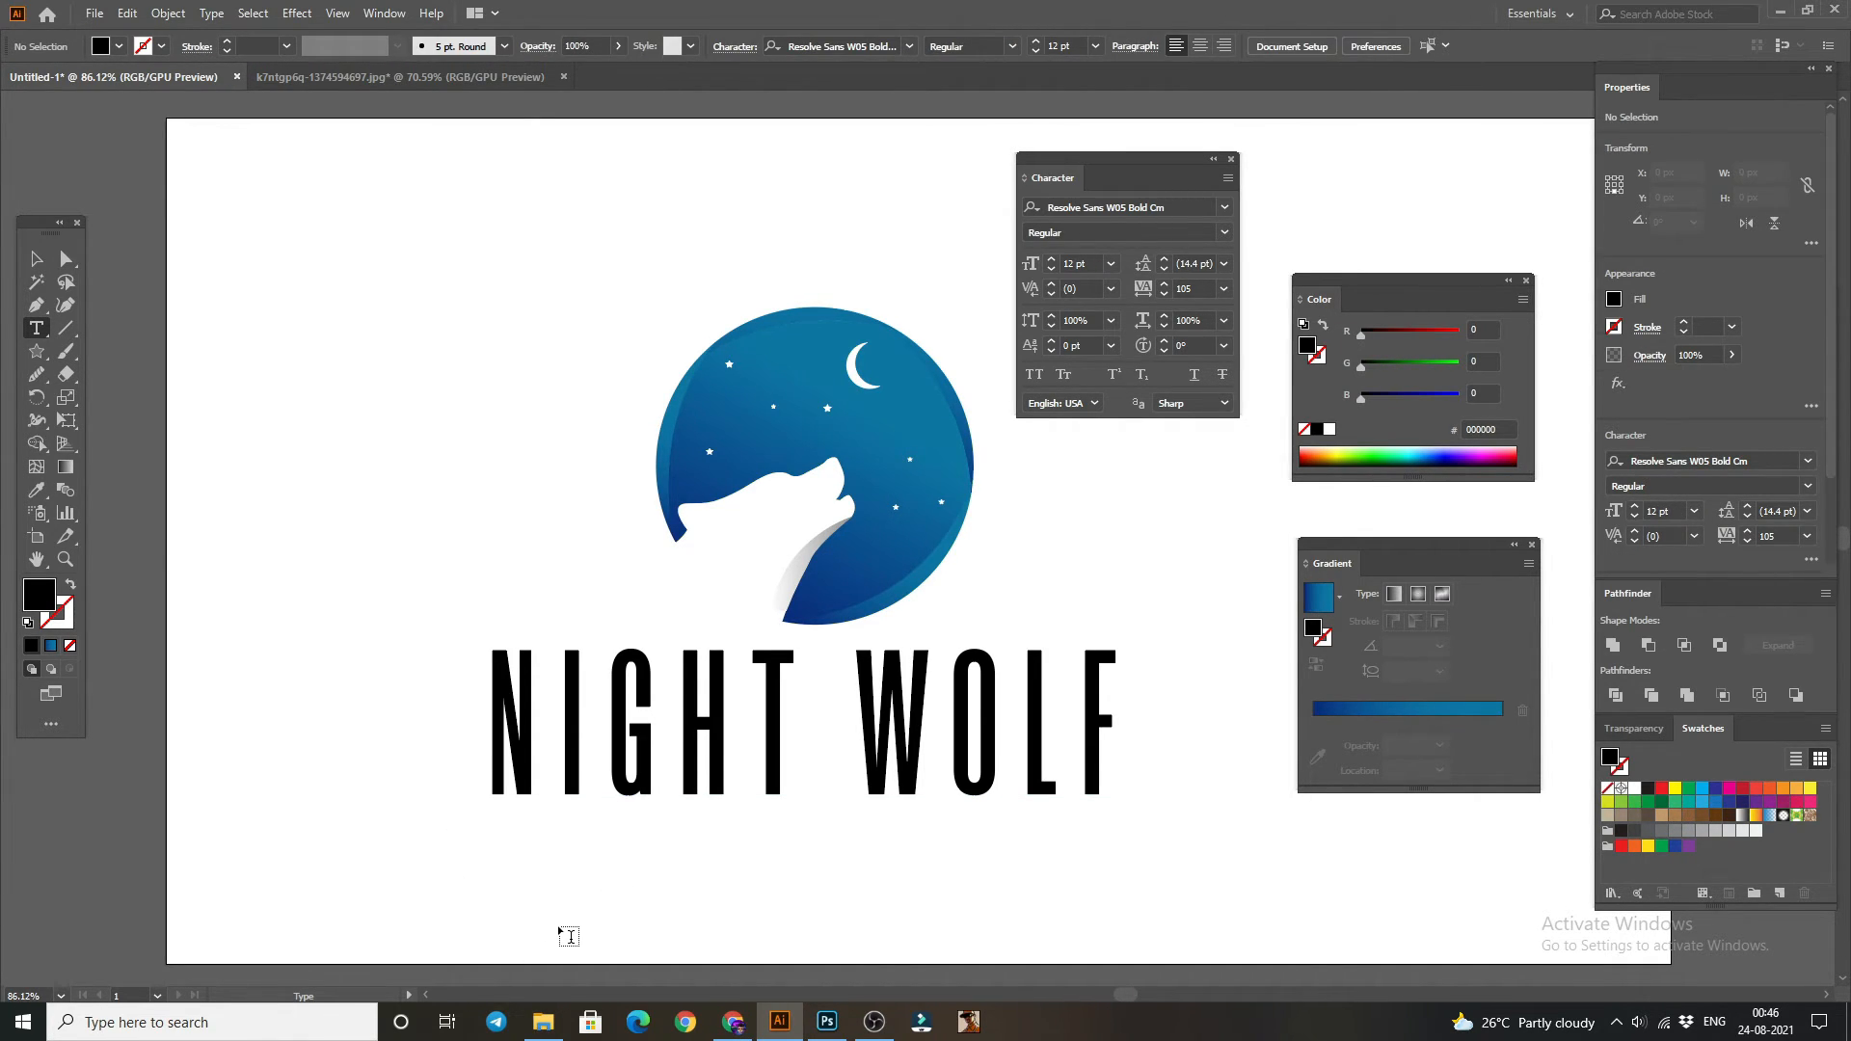
pyautogui.click(569, 930)
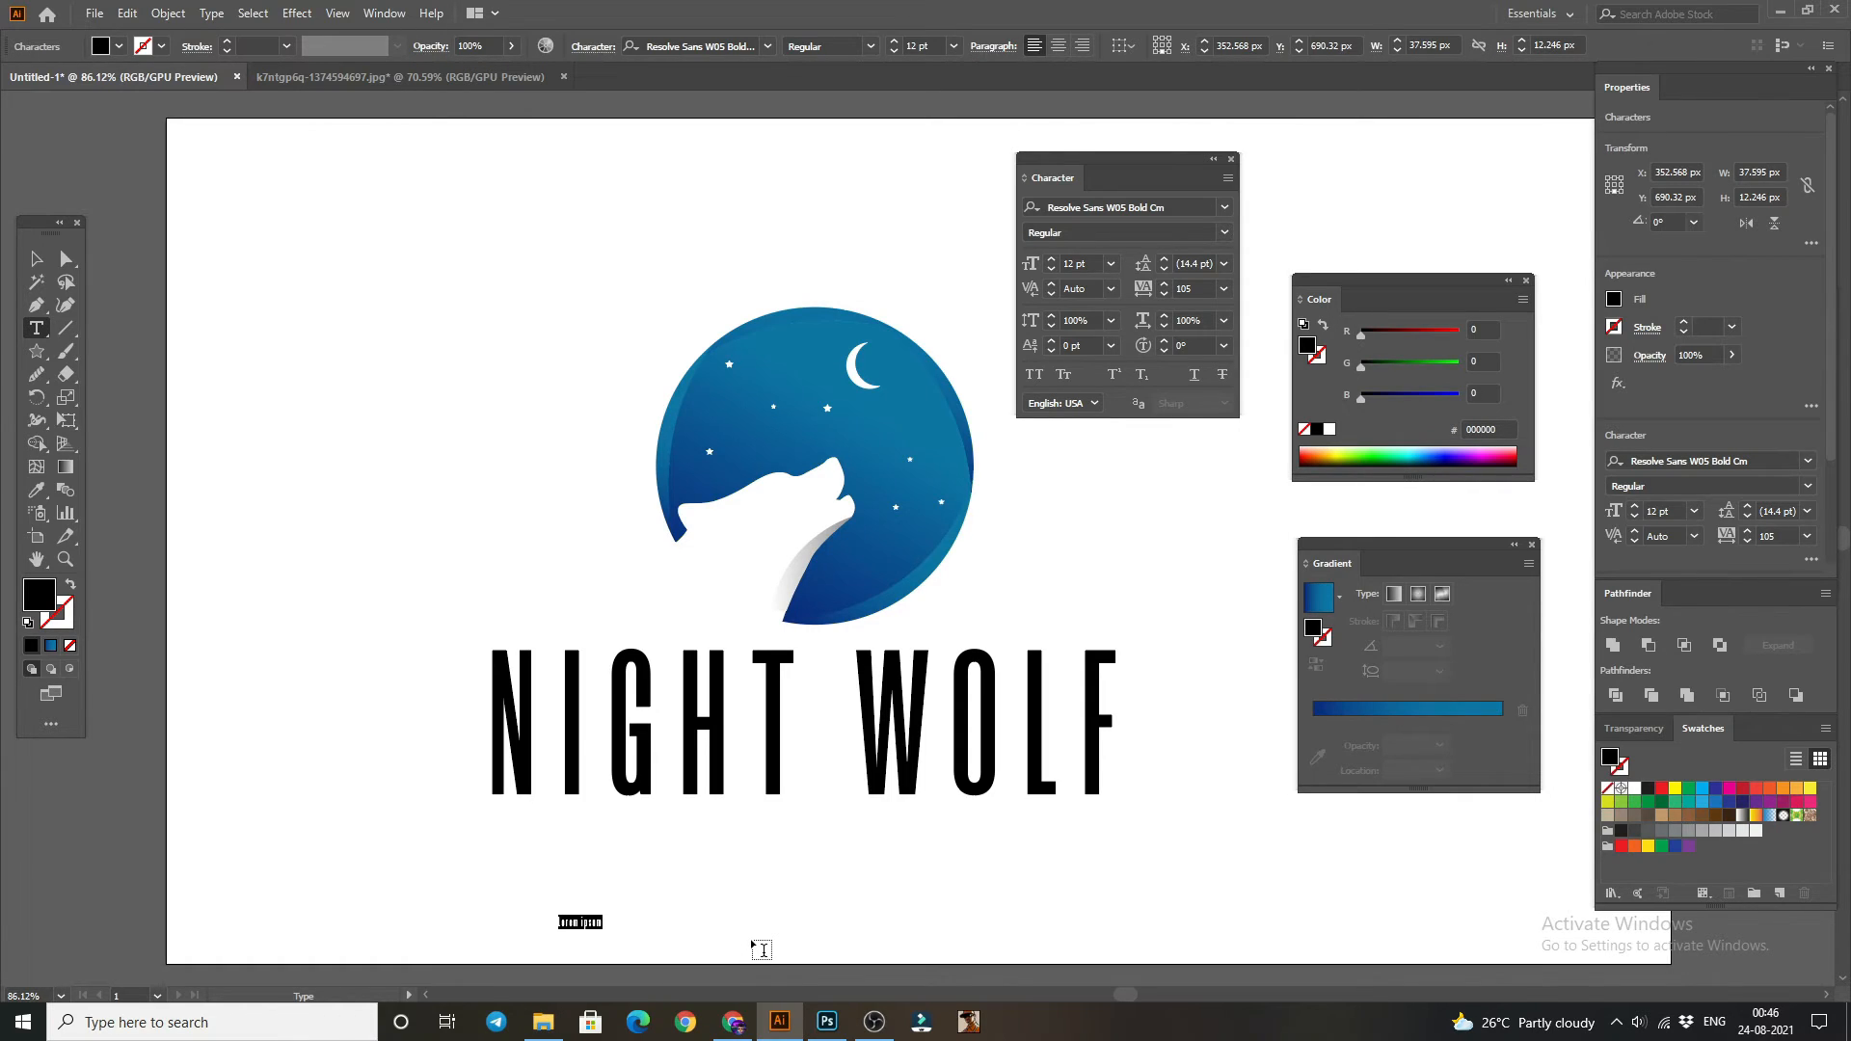
pyautogui.write('SERI')
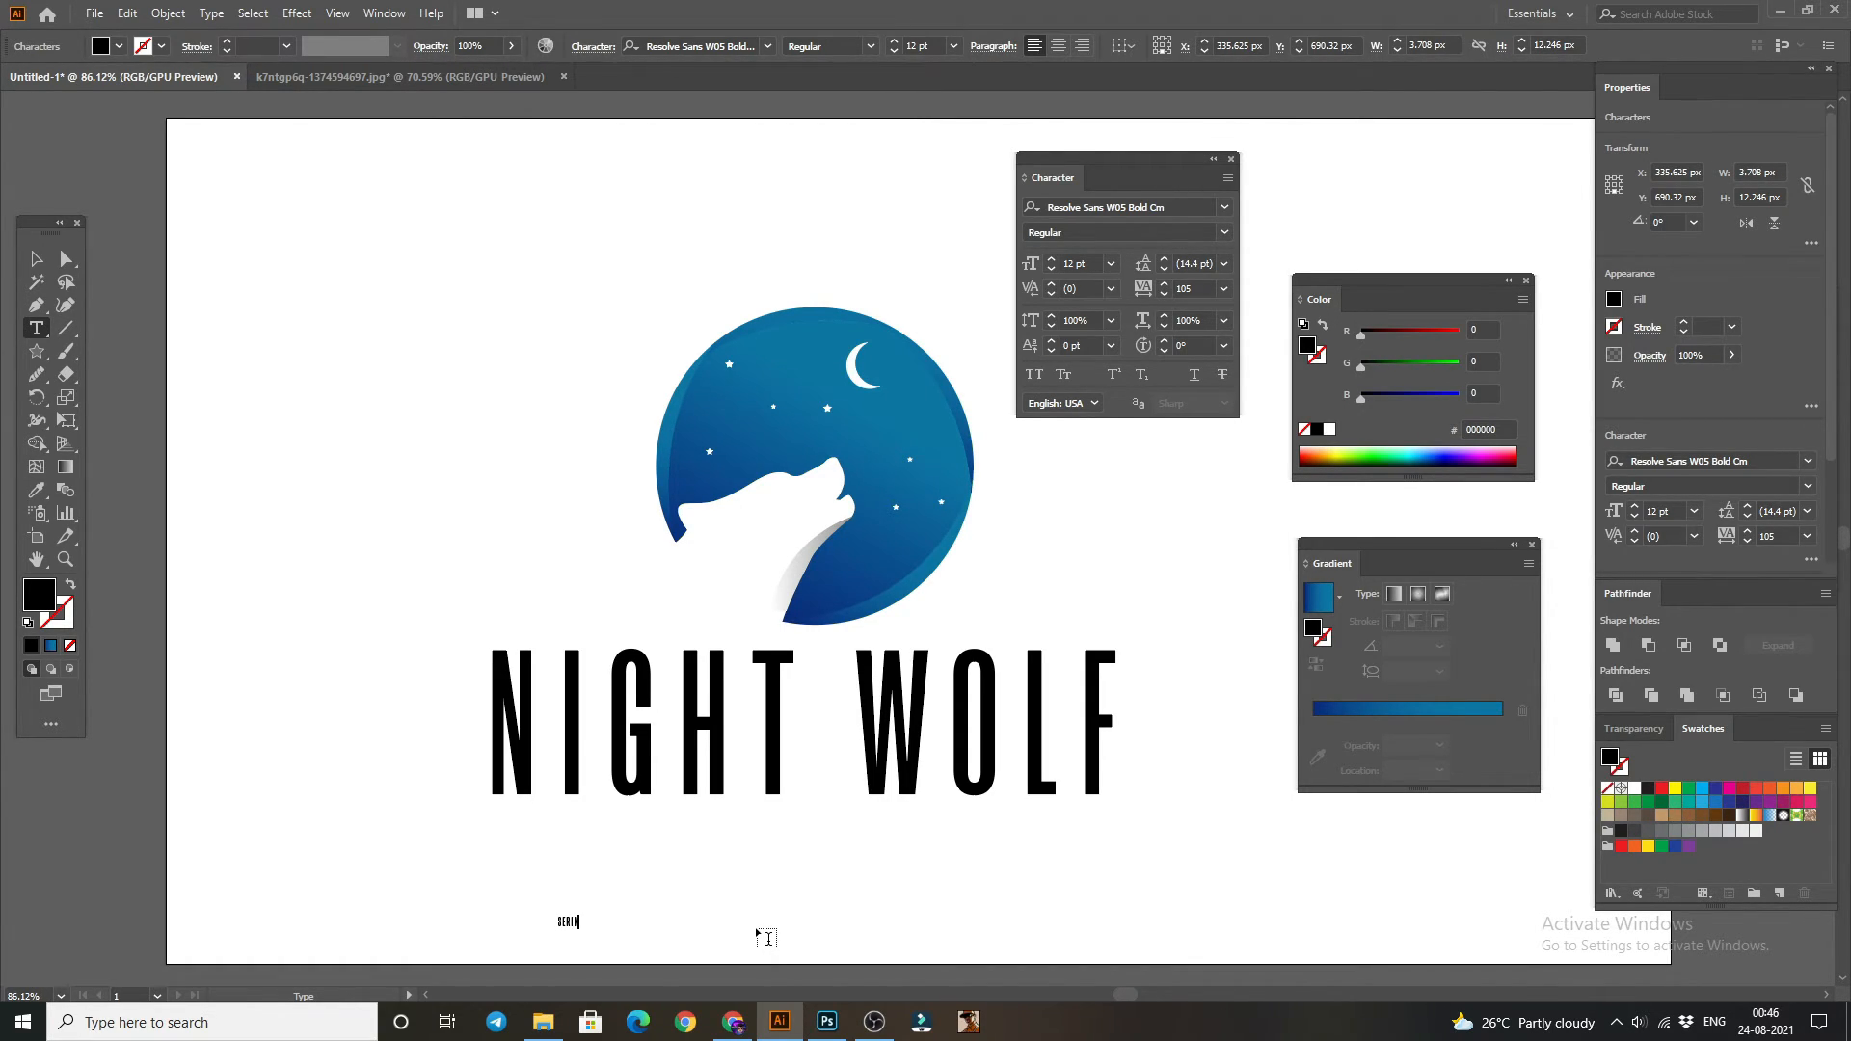
pyautogui.write('NGGILAMALAN')
pyautogui.click(36, 258)
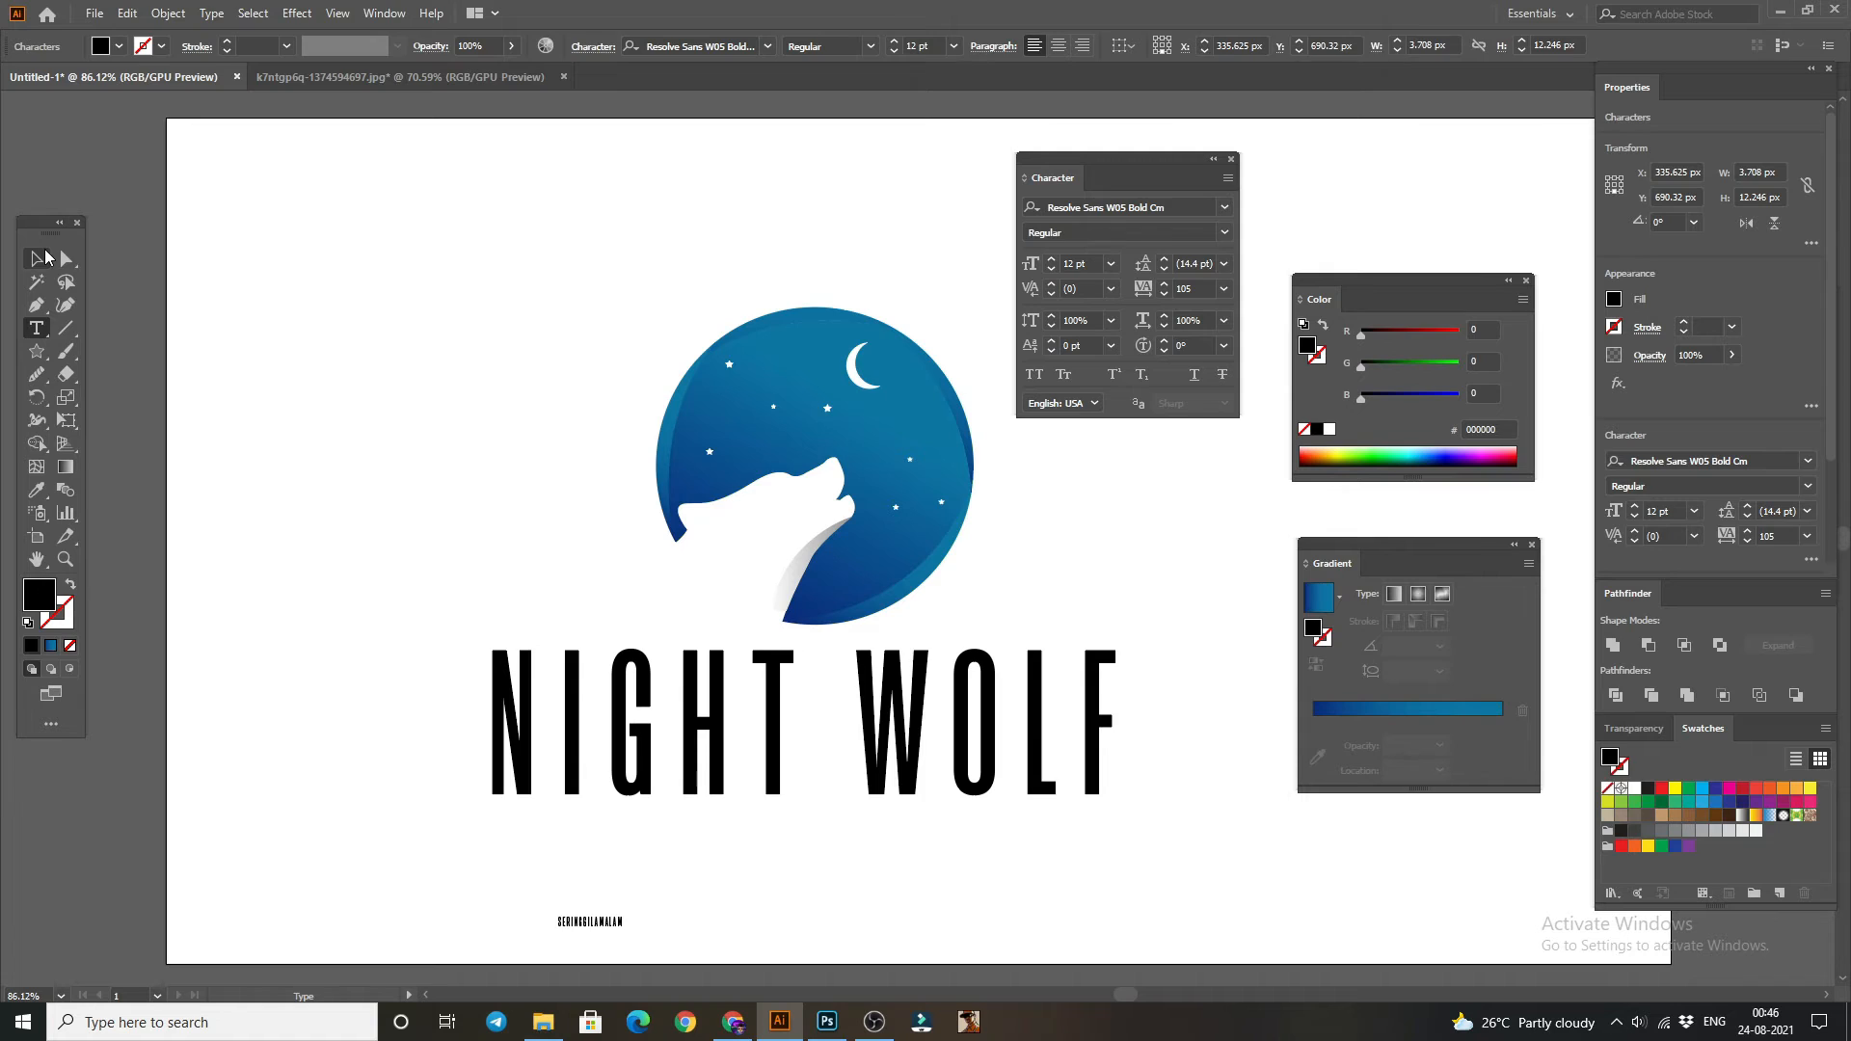
pyautogui.click(586, 922)
pyautogui.moveTo(624, 931); pyautogui.dragTo(883, 603)
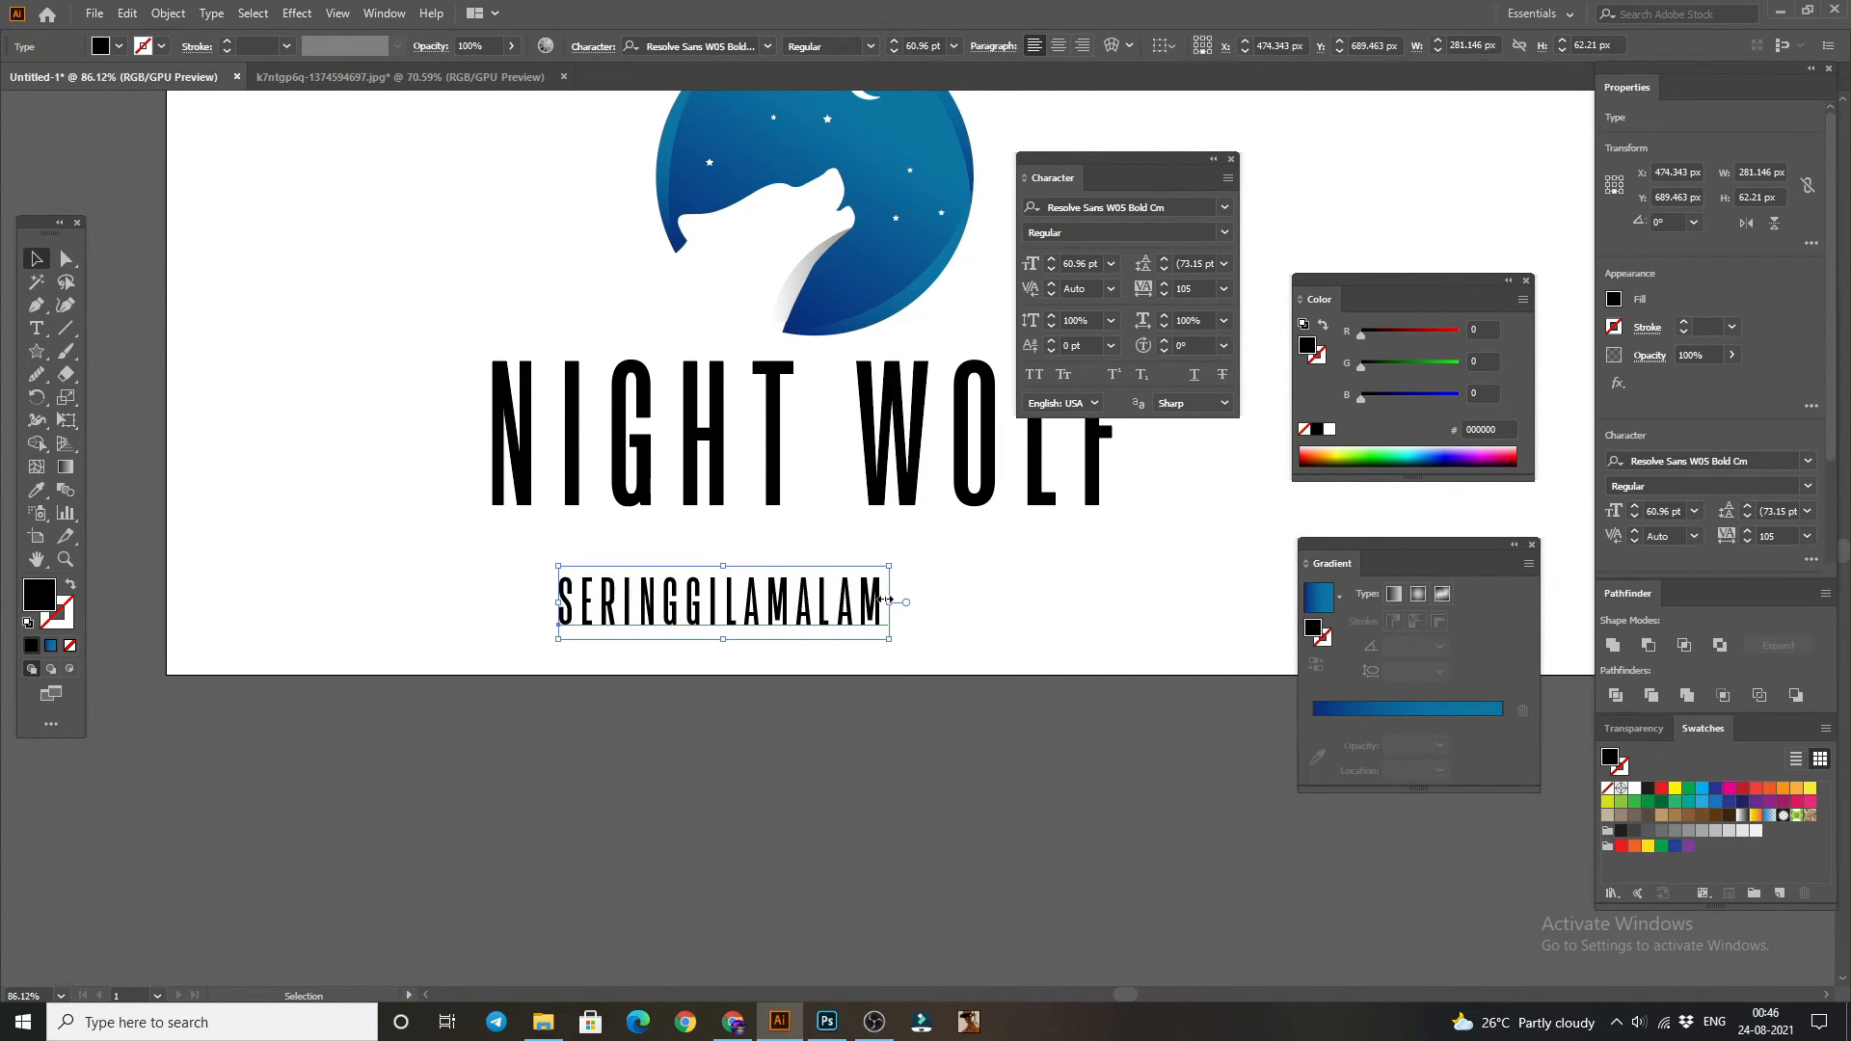
# - Restyle the tagline in Lato Light at about 23.11 pt, left-aligned just under the NIGHT WOLF text
pyautogui.click(732, 46)
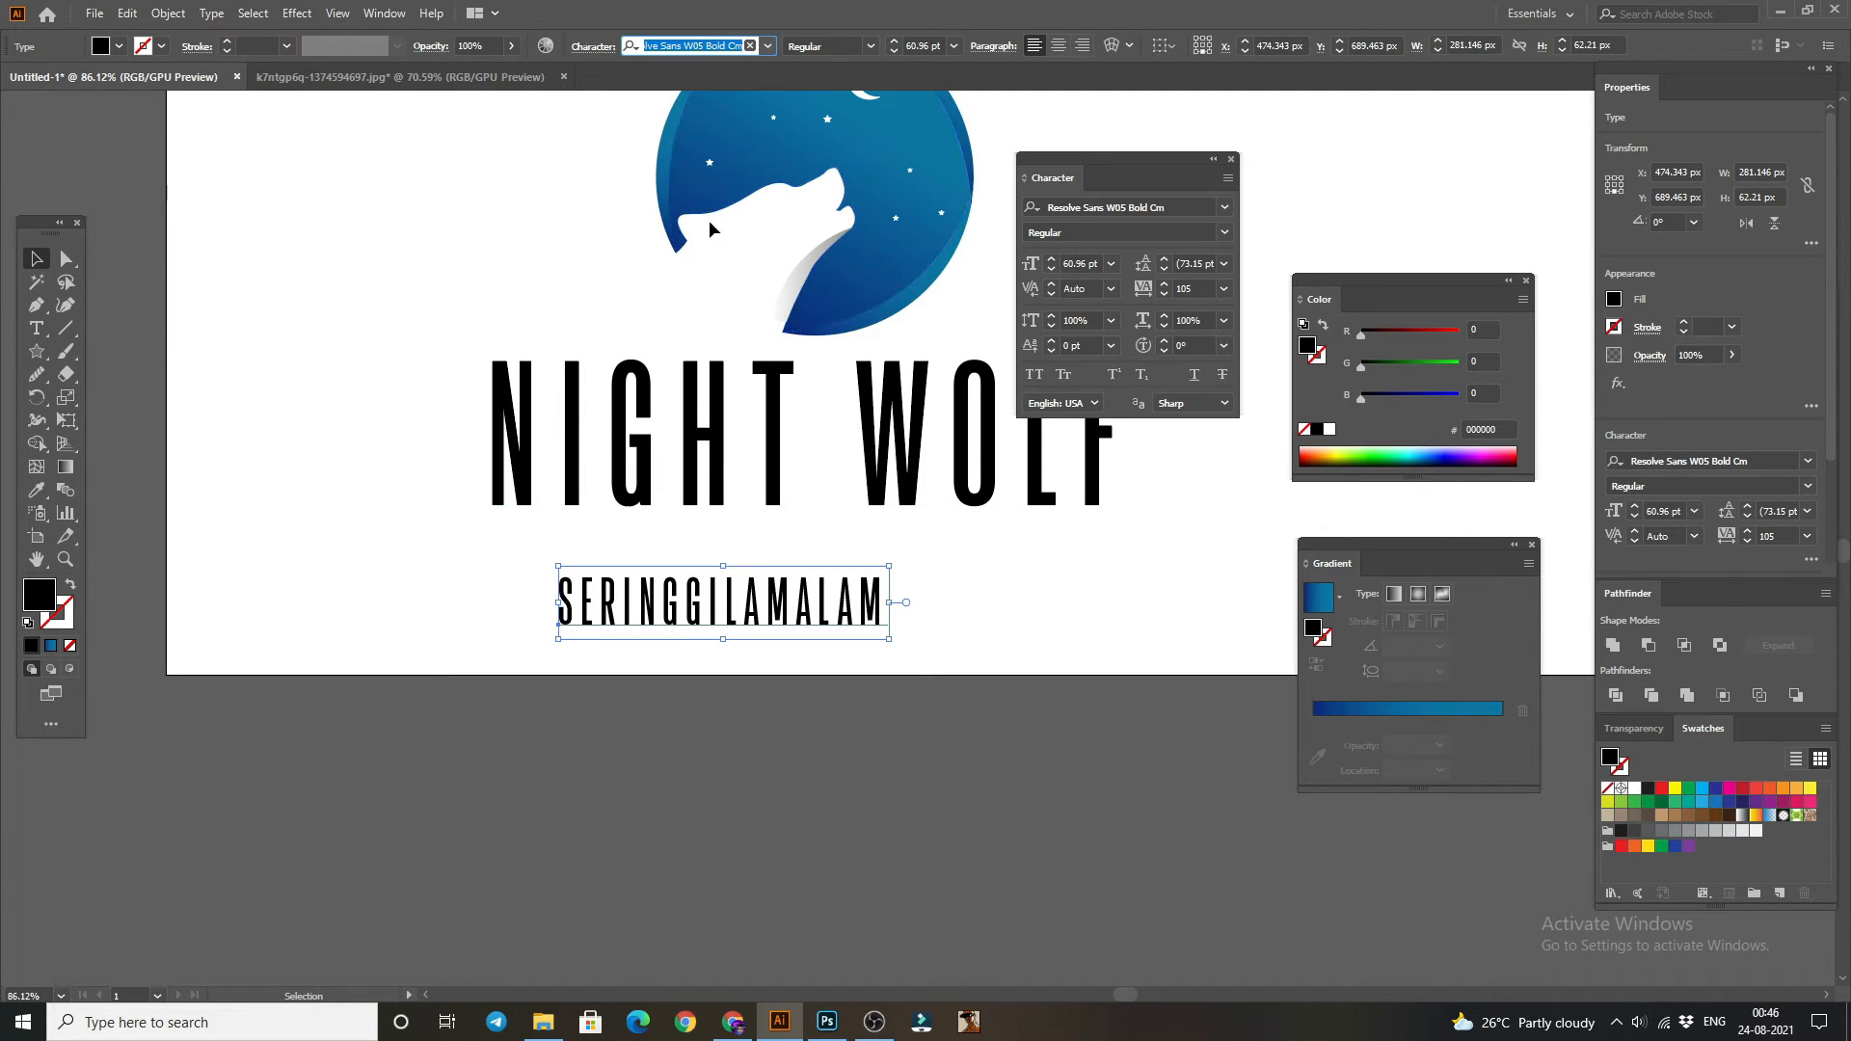
pyautogui.write('LA')
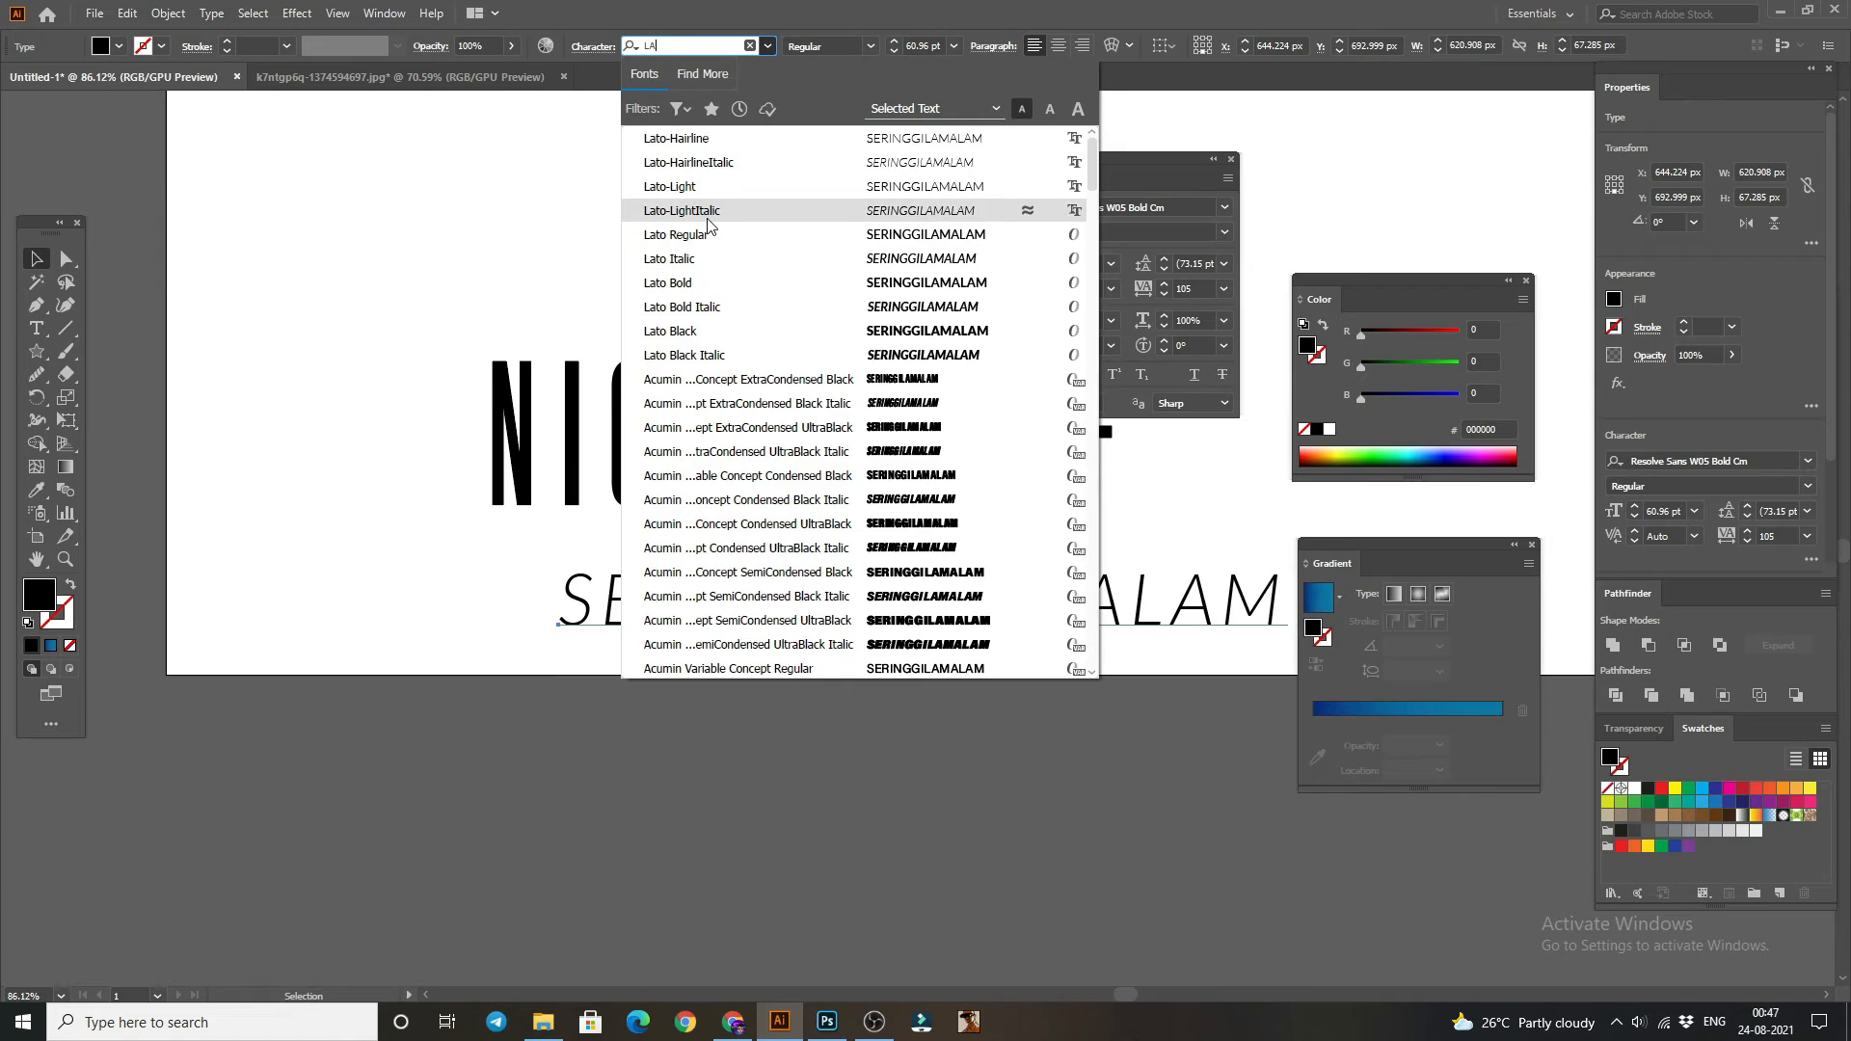
pyautogui.write('TO')
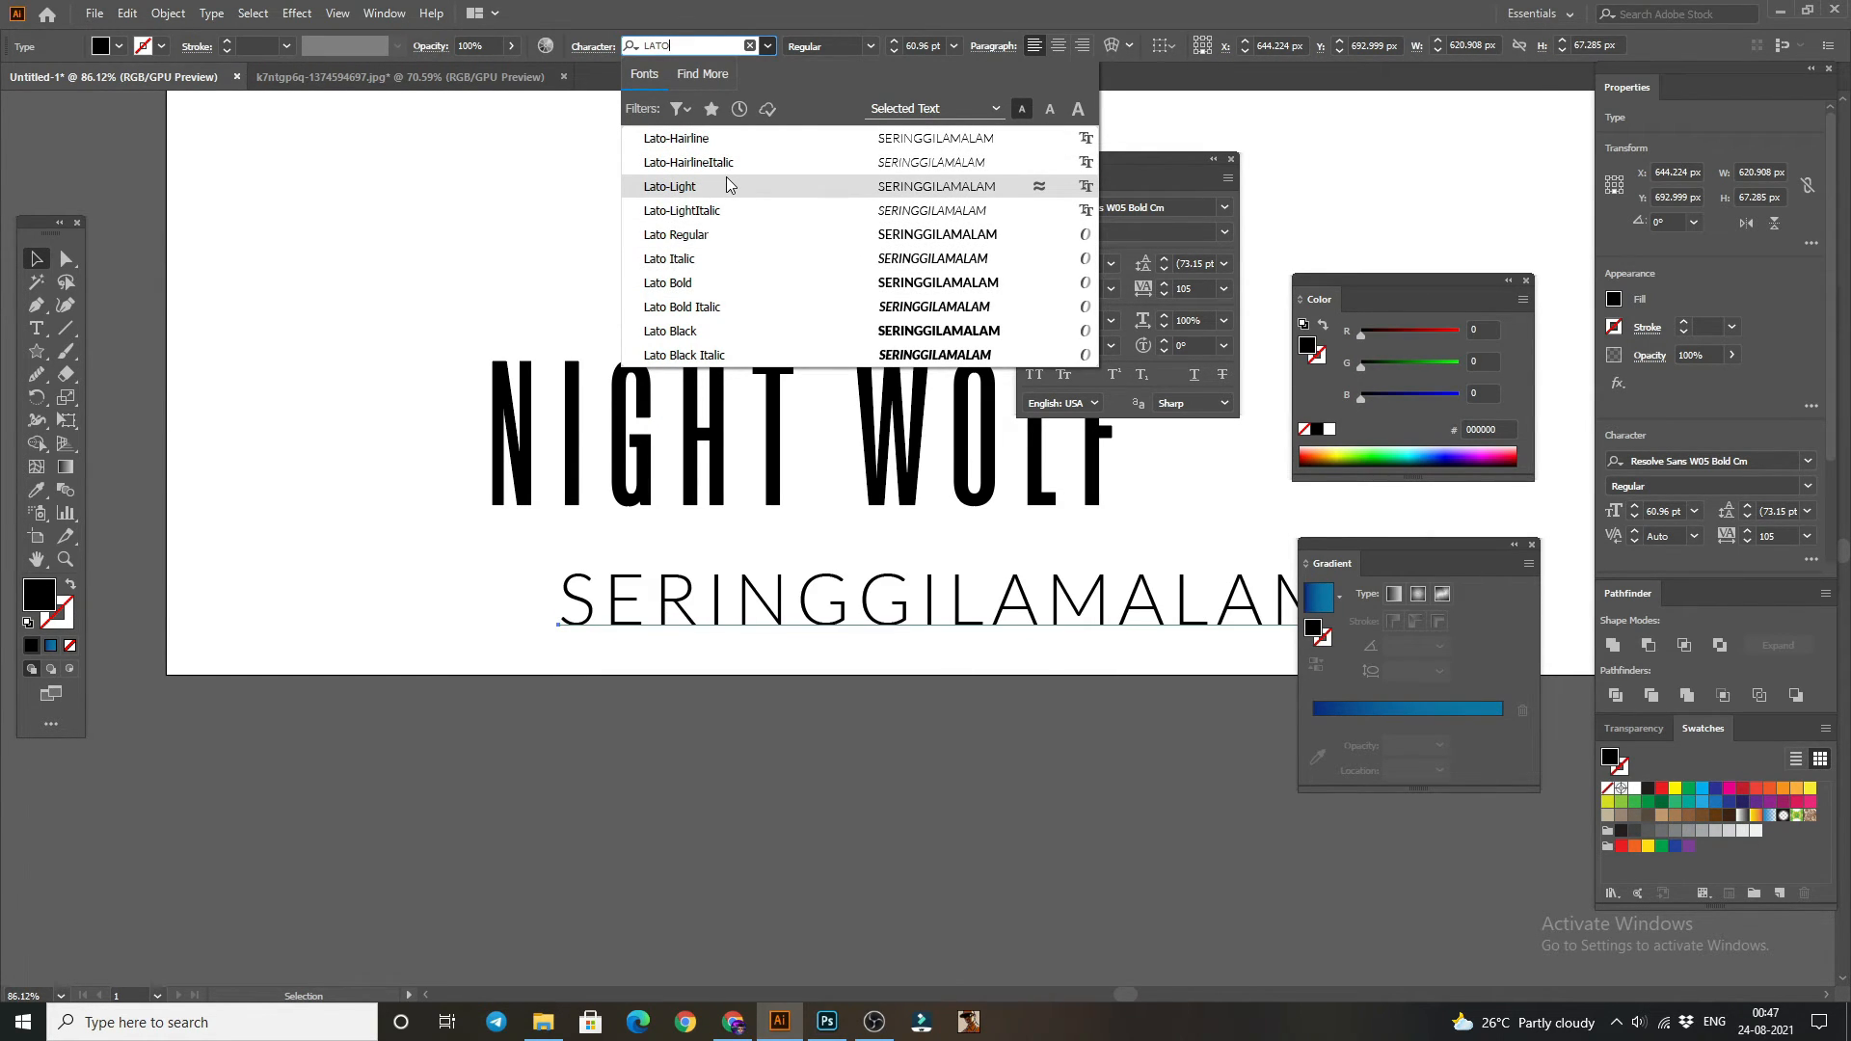
pyautogui.click(728, 183)
pyautogui.moveTo(777, 598); pyautogui.dragTo(622, 551)
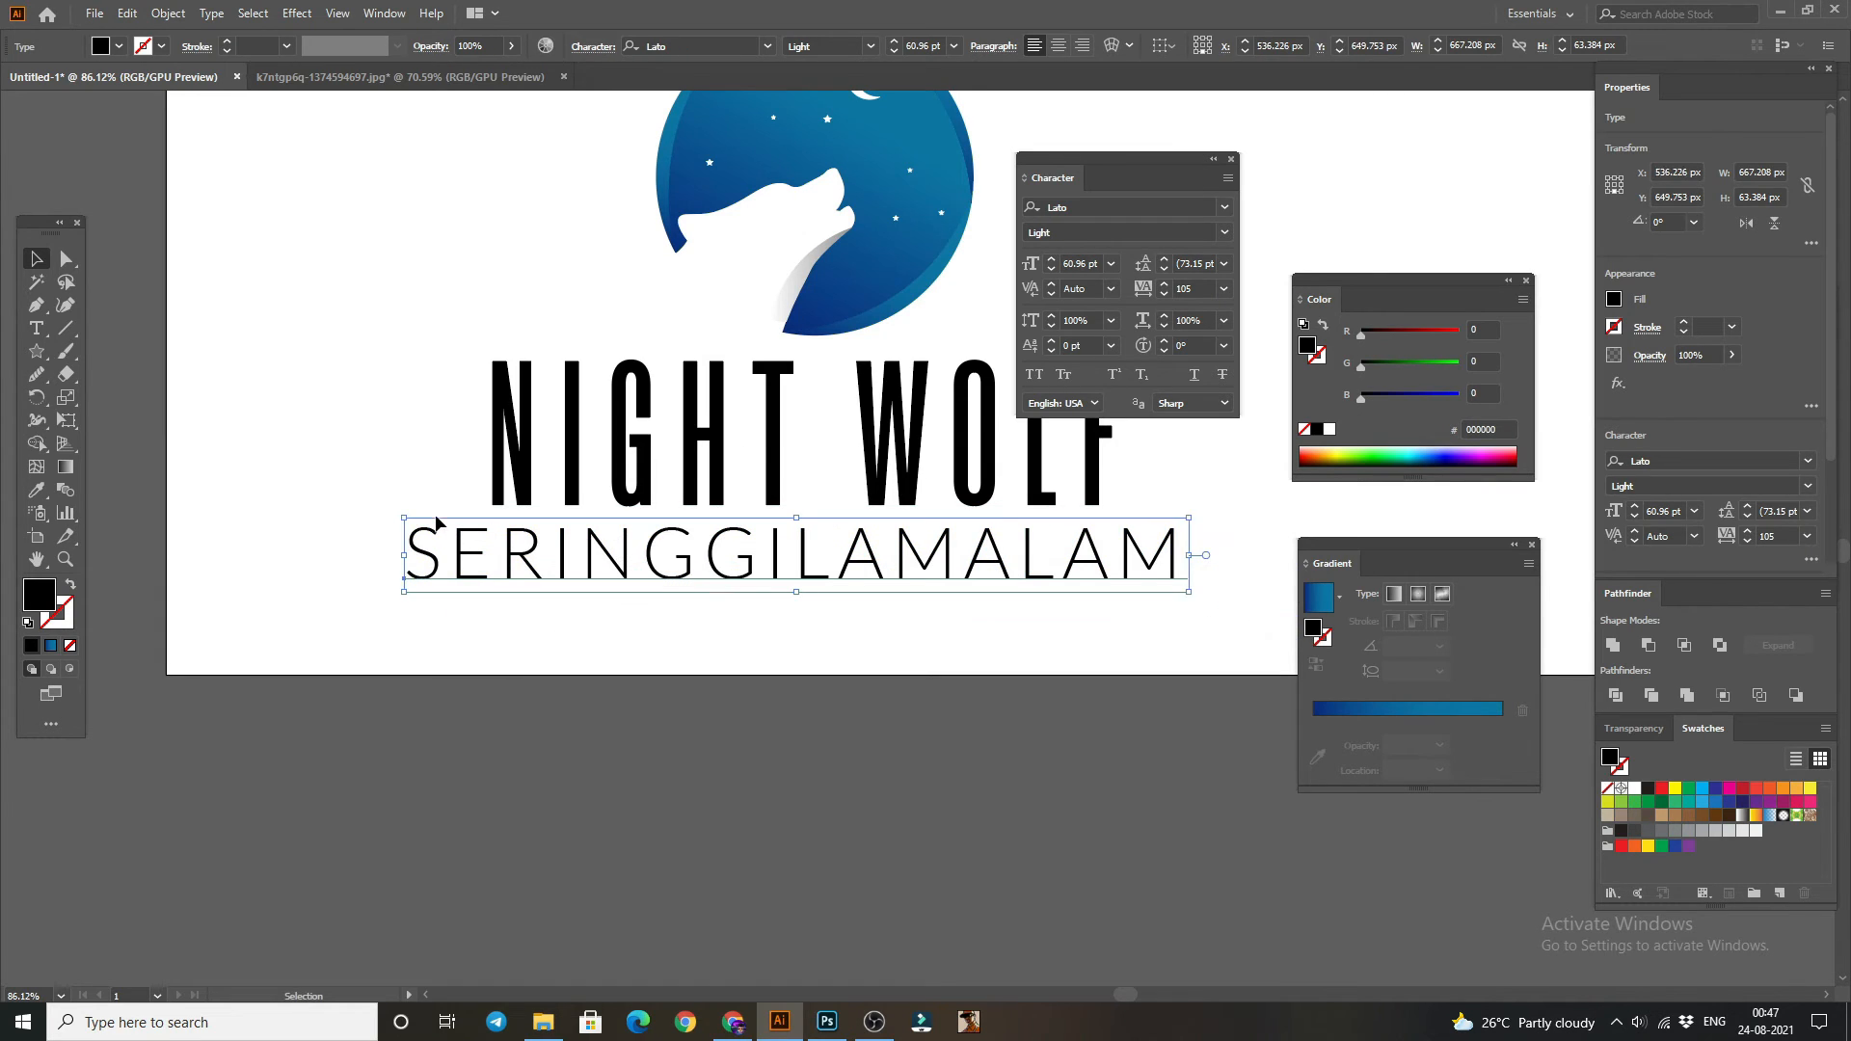
pyautogui.moveTo(403, 518); pyautogui.dragTo(565, 542)
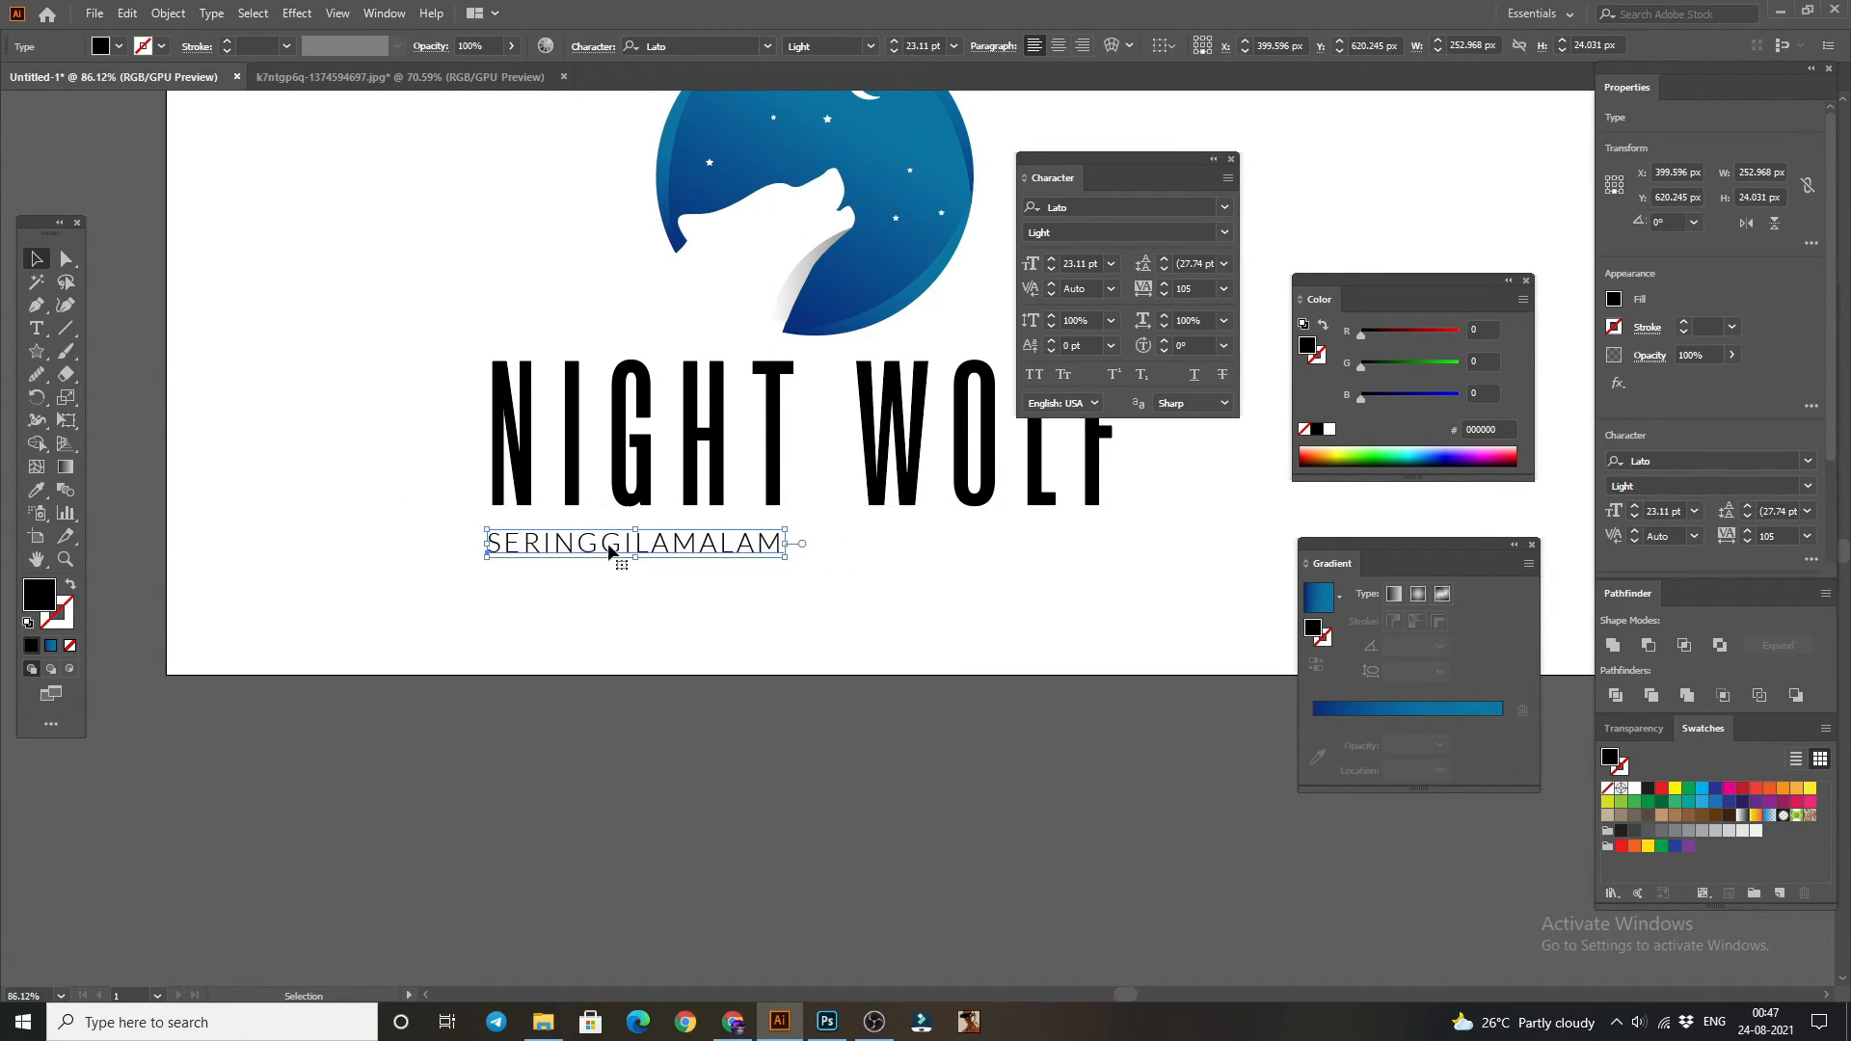
# - Change the tagline's font to Open Sans Regular
pyautogui.click(704, 46)
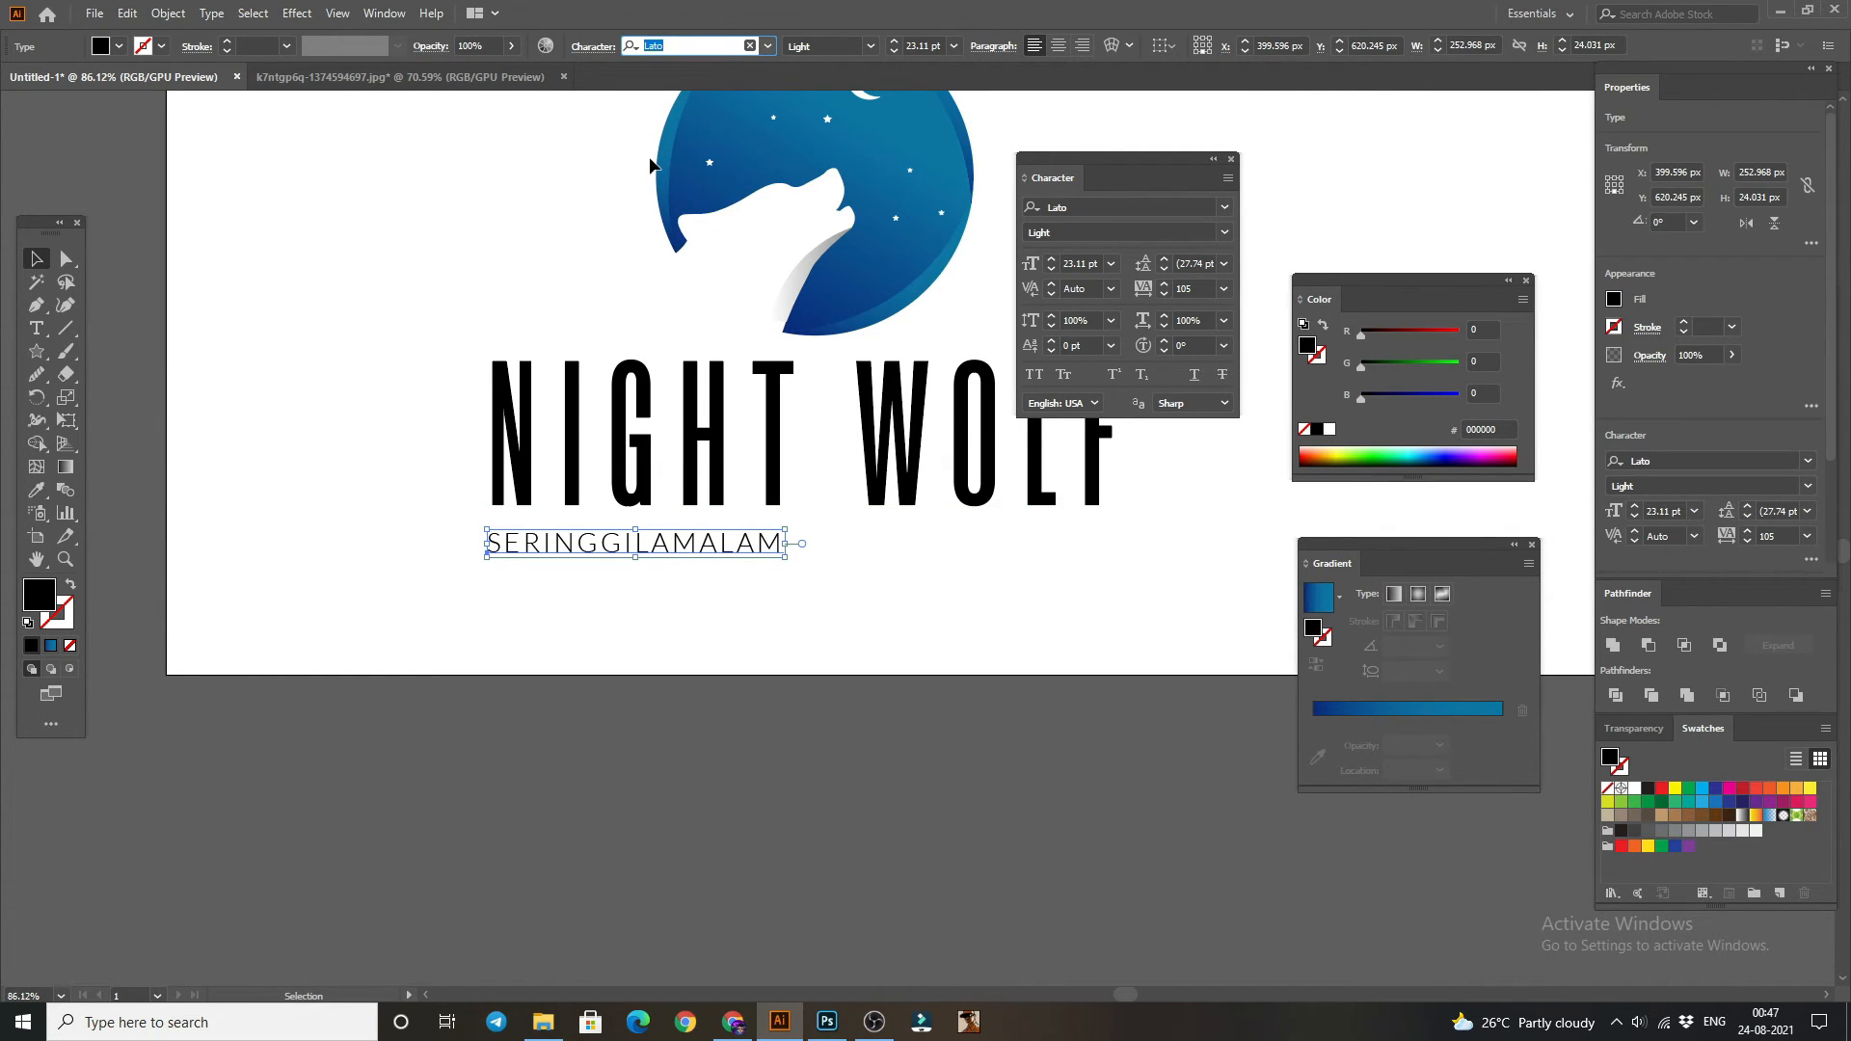
pyautogui.write('PA')
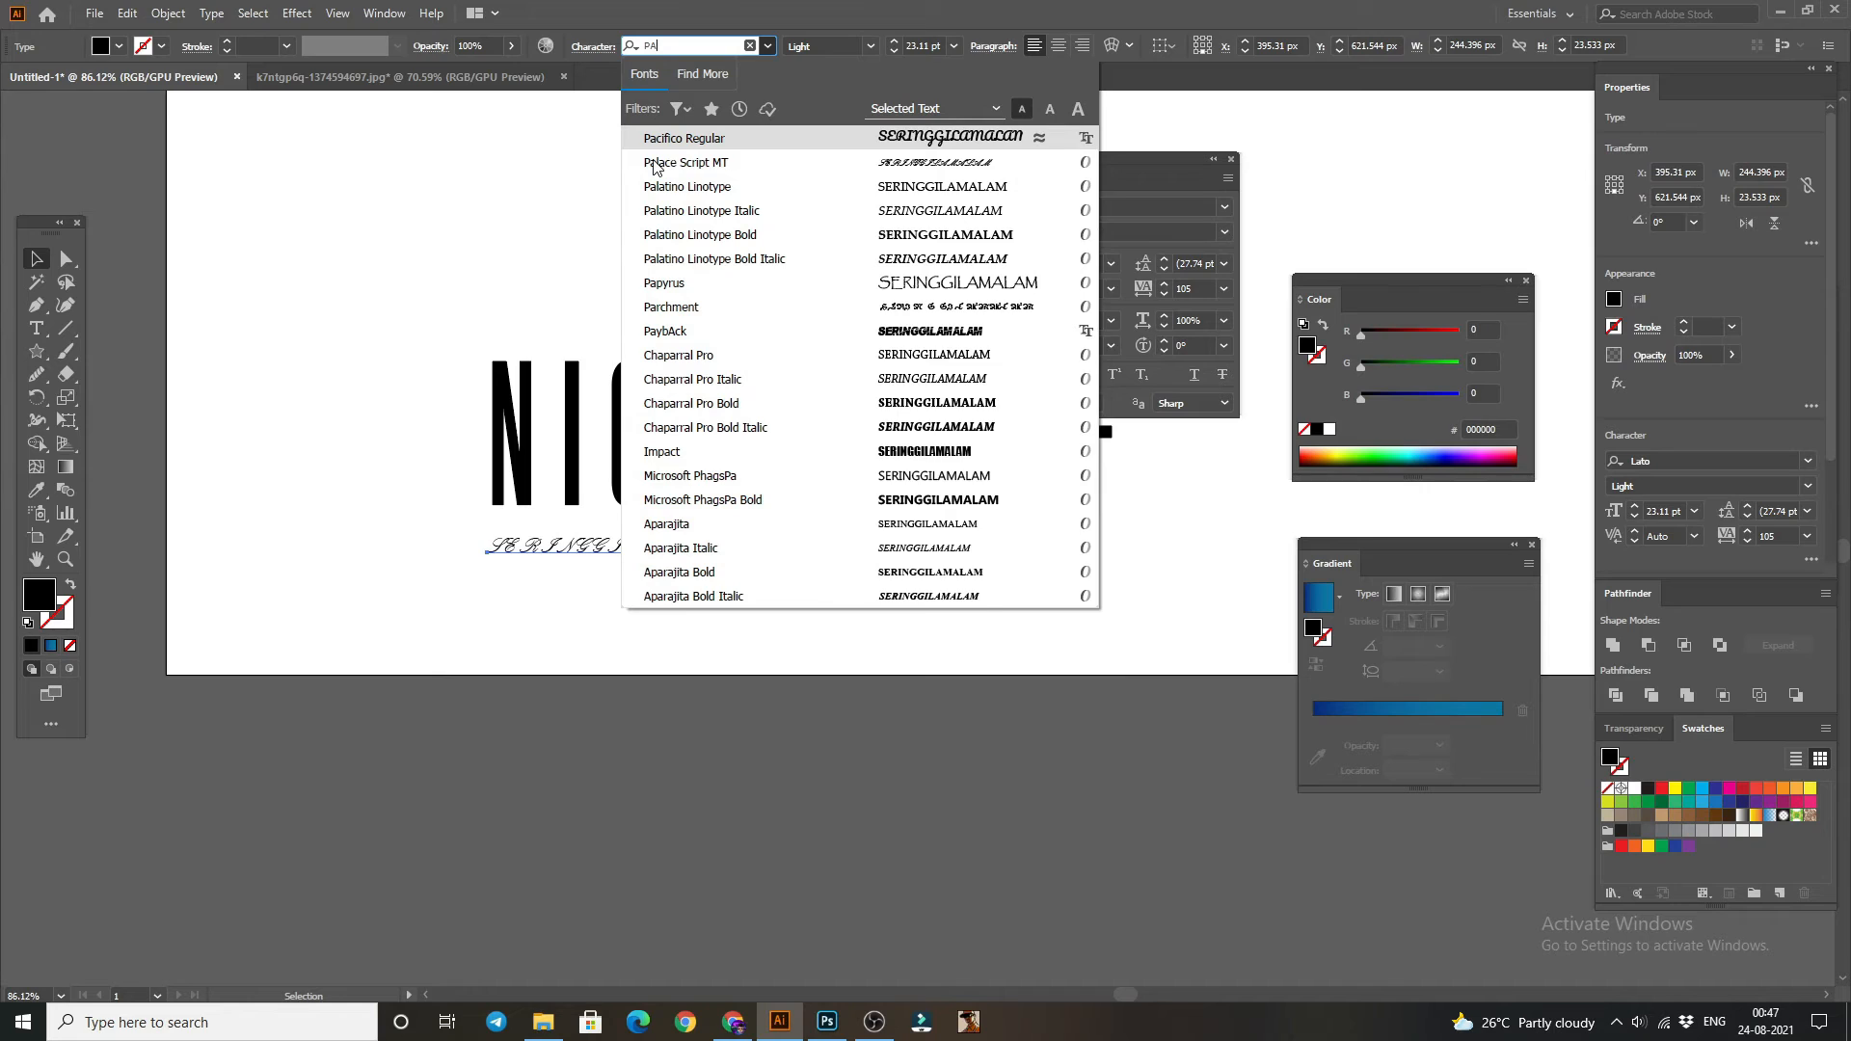
pyautogui.press('BackSpace')
pyautogui.press('BackSpace')
pyautogui.write('OPEN')
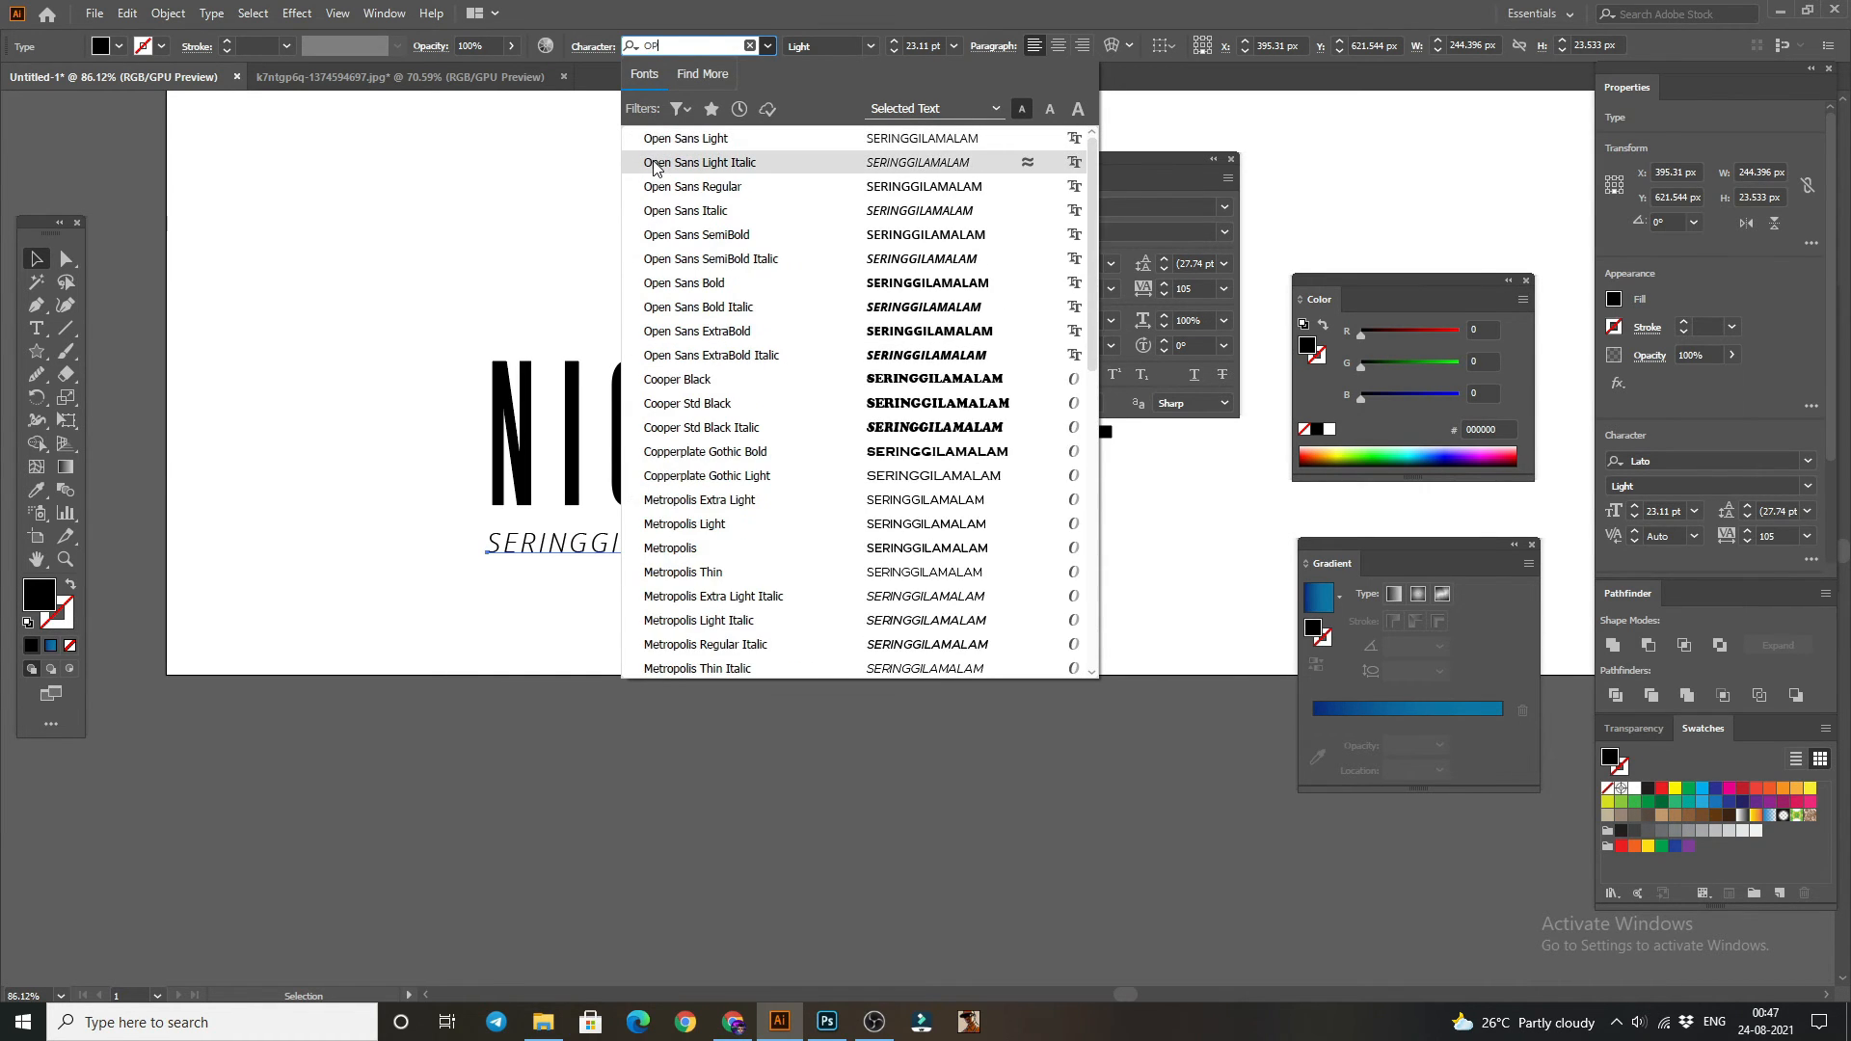
pyautogui.click(701, 187)
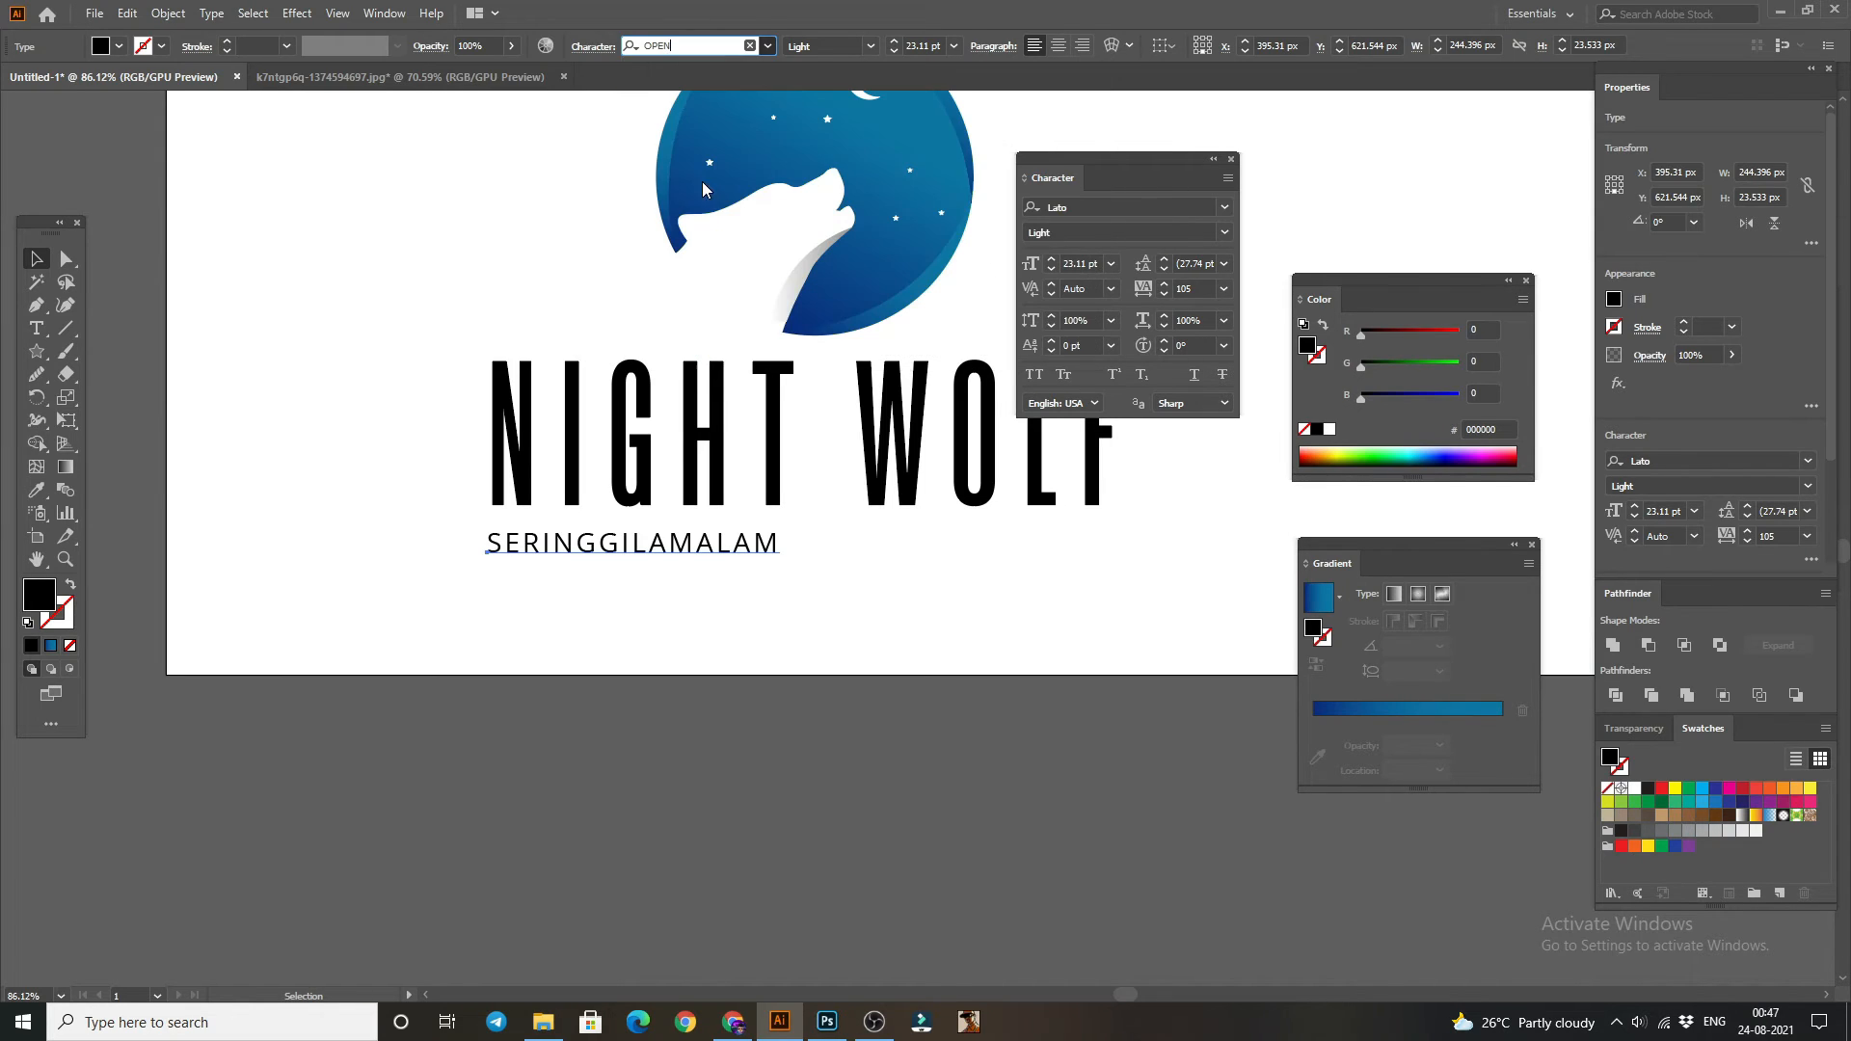
# - Shrink the SERINGGILAMALAM tagline and place it closely under the left end of NIGHT WOLF
pyautogui.moveTo(779, 561)
pyautogui.mouseDown()
pyautogui.moveTo(747, 540)
pyautogui.moveTo(774, 556)
pyautogui.mouseUp()
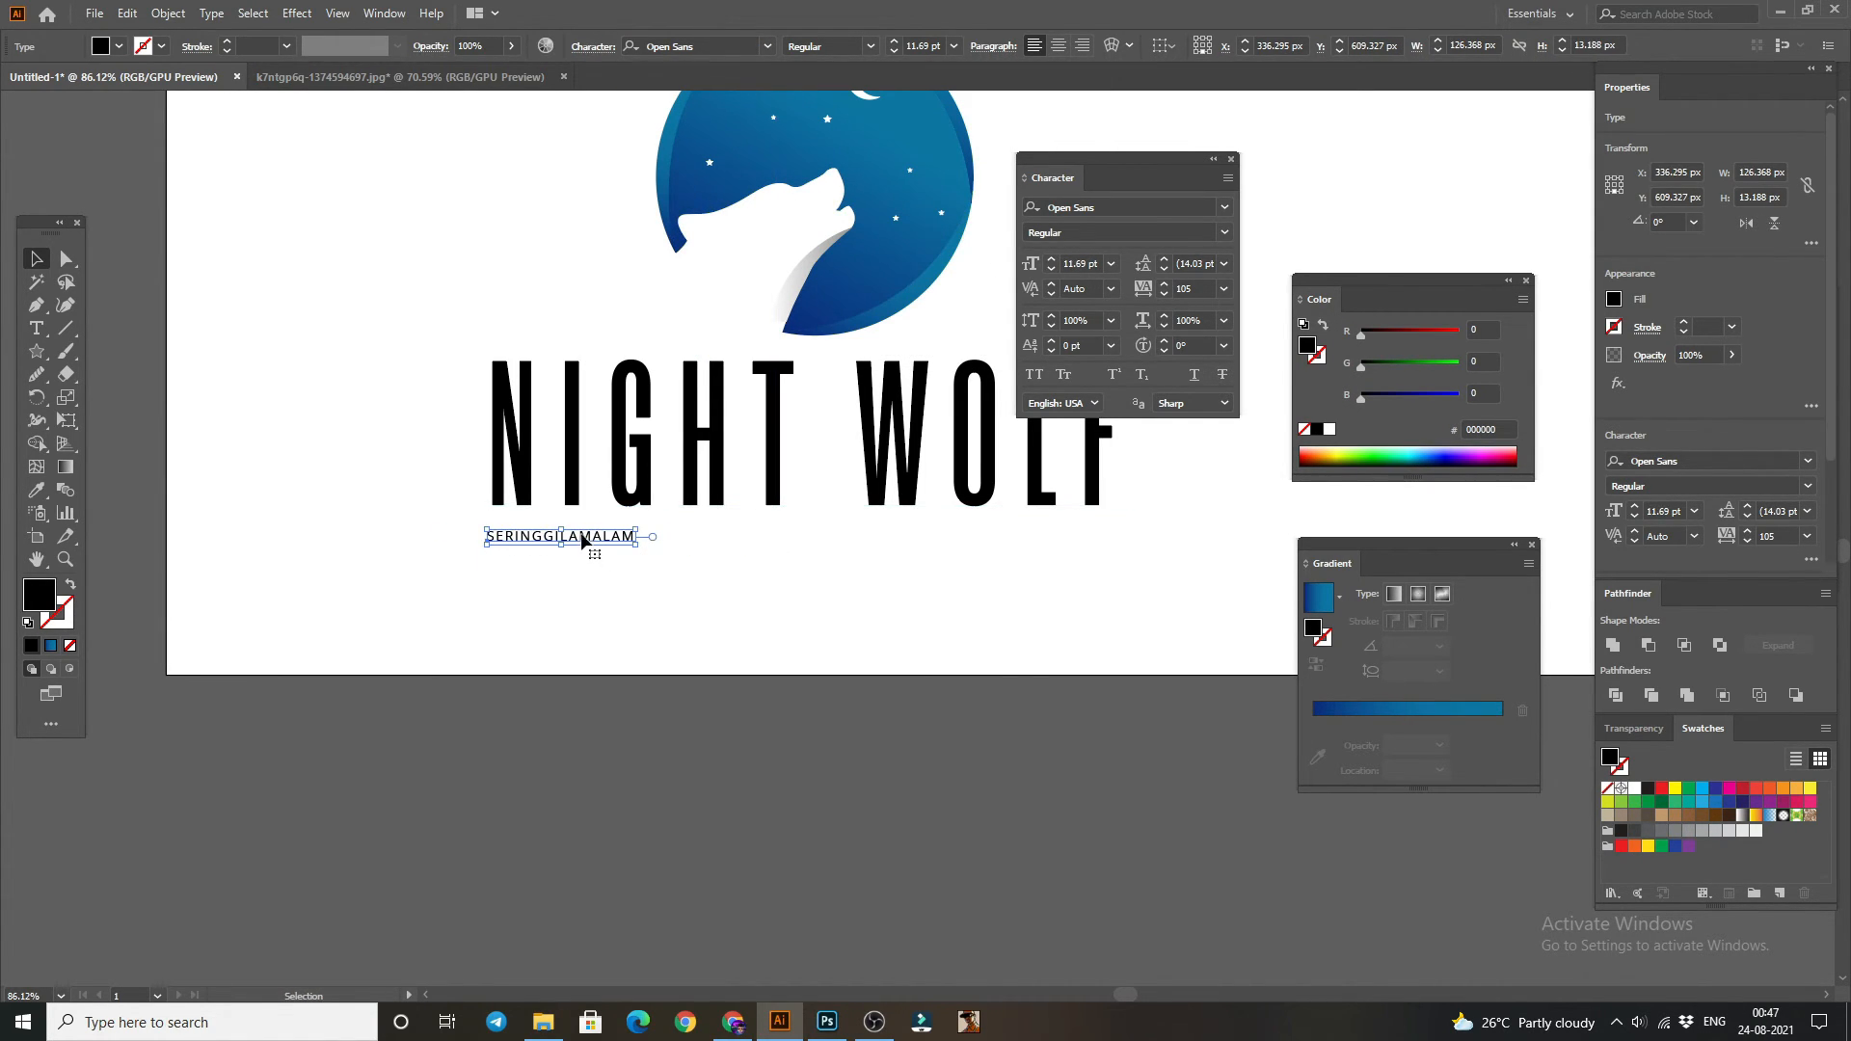
pyautogui.moveTo(587, 538)
pyautogui.mouseDown()
pyautogui.moveTo(672, 541)
pyautogui.moveTo(604, 531)
pyautogui.mouseUp()
pyautogui.click(595, 577)
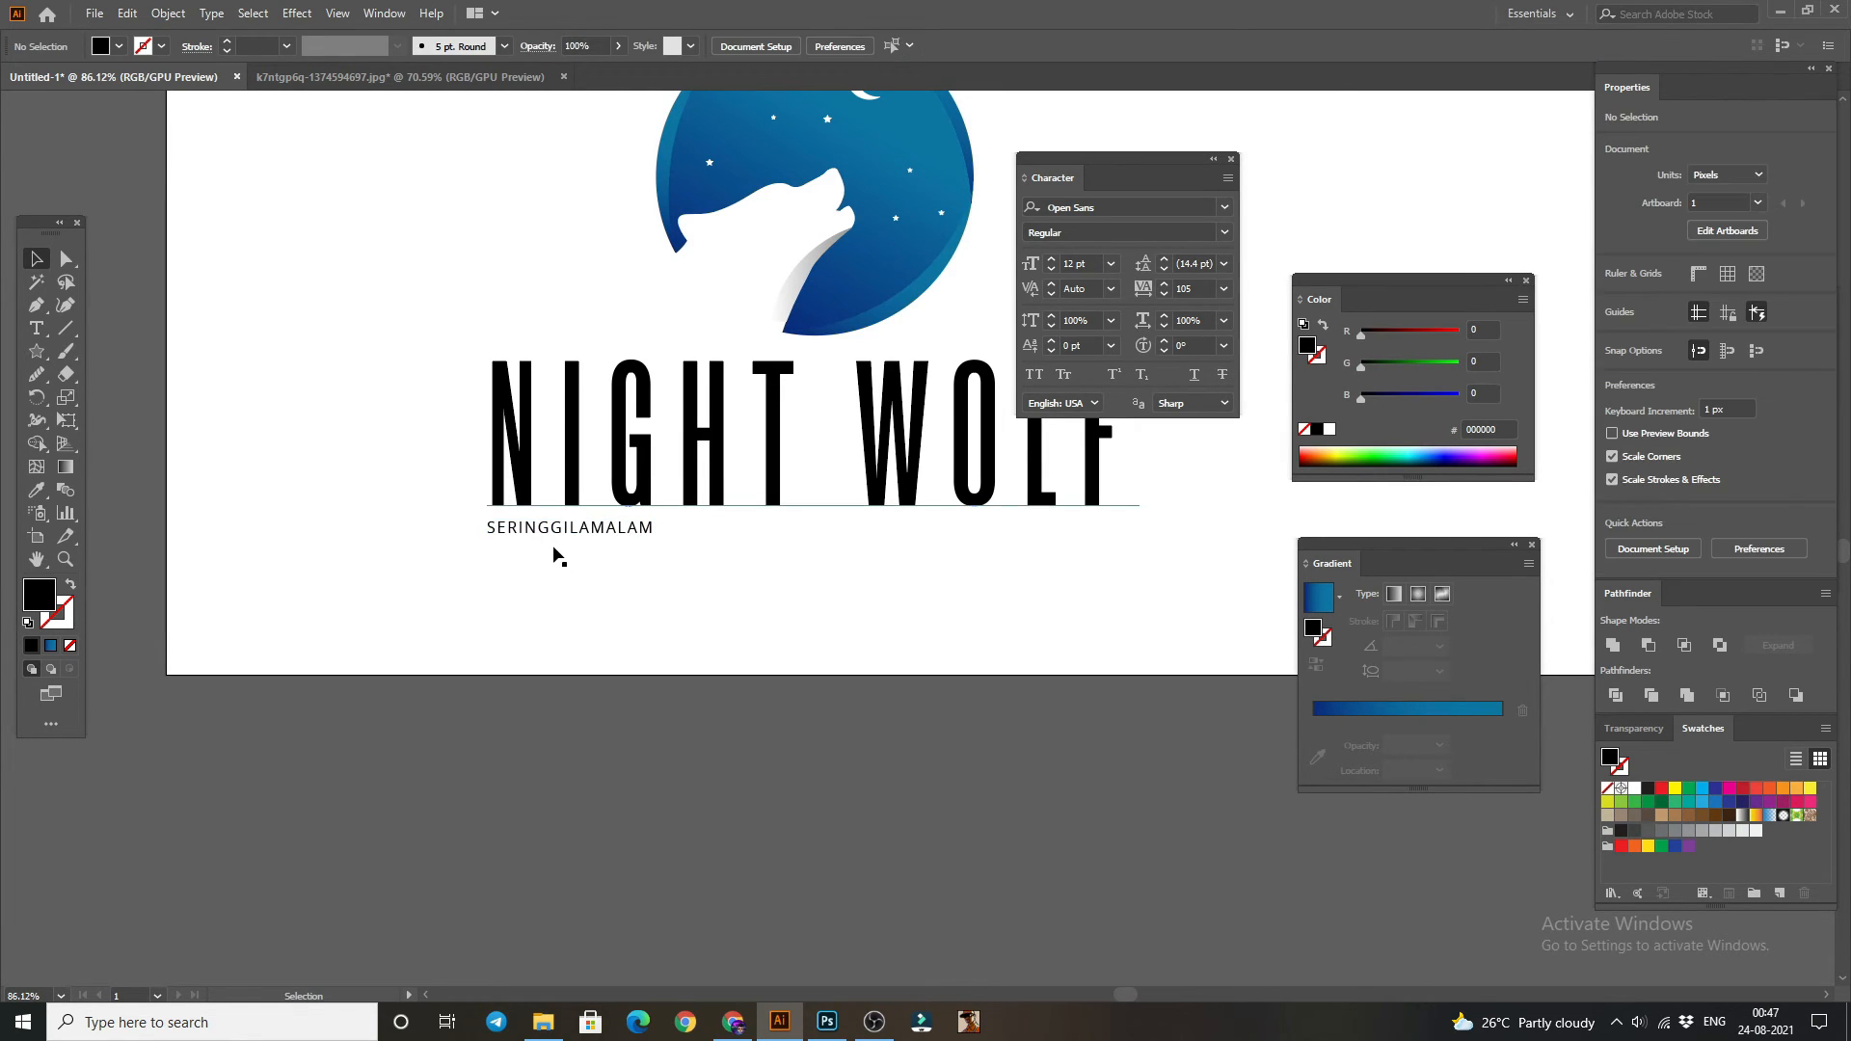
# - Nudge the SERINGGILAMALAM tagline into line with the left edge of NIGHT WOLF and set its tracking to 2000
pyautogui.click(567, 533)
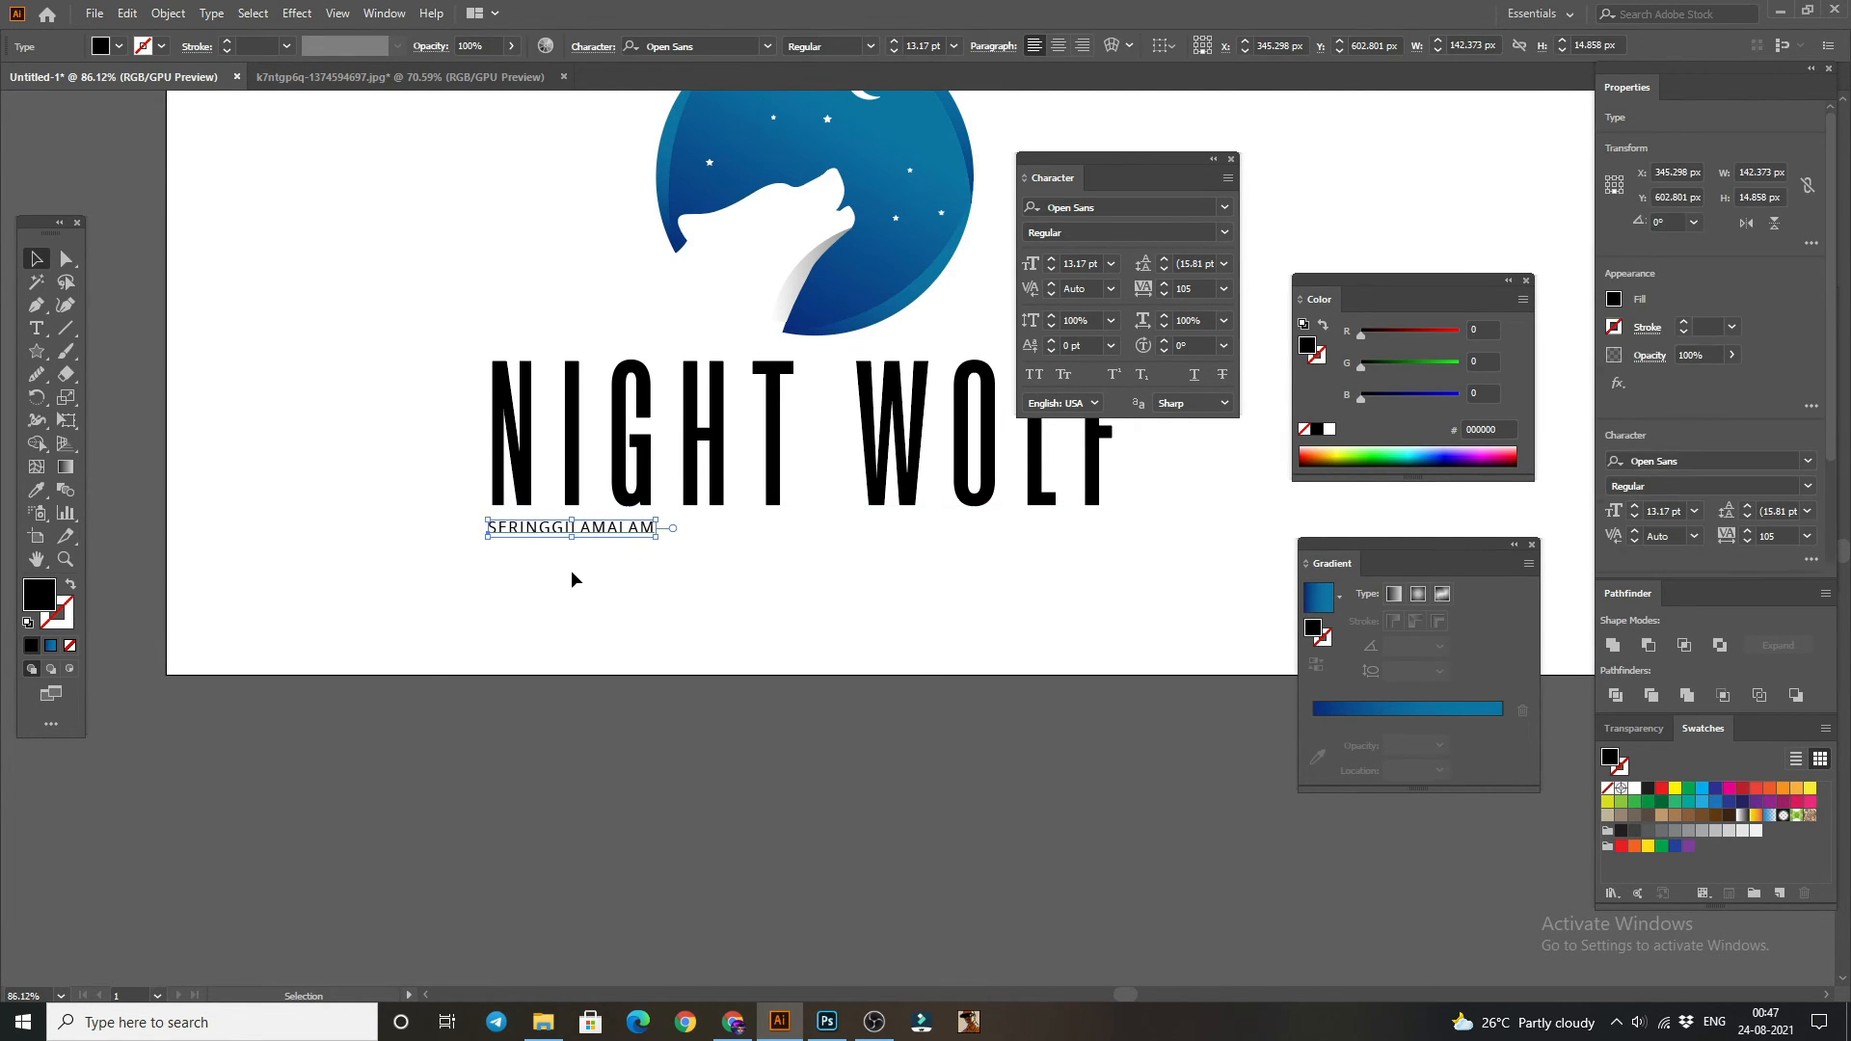
pyautogui.click(563, 584)
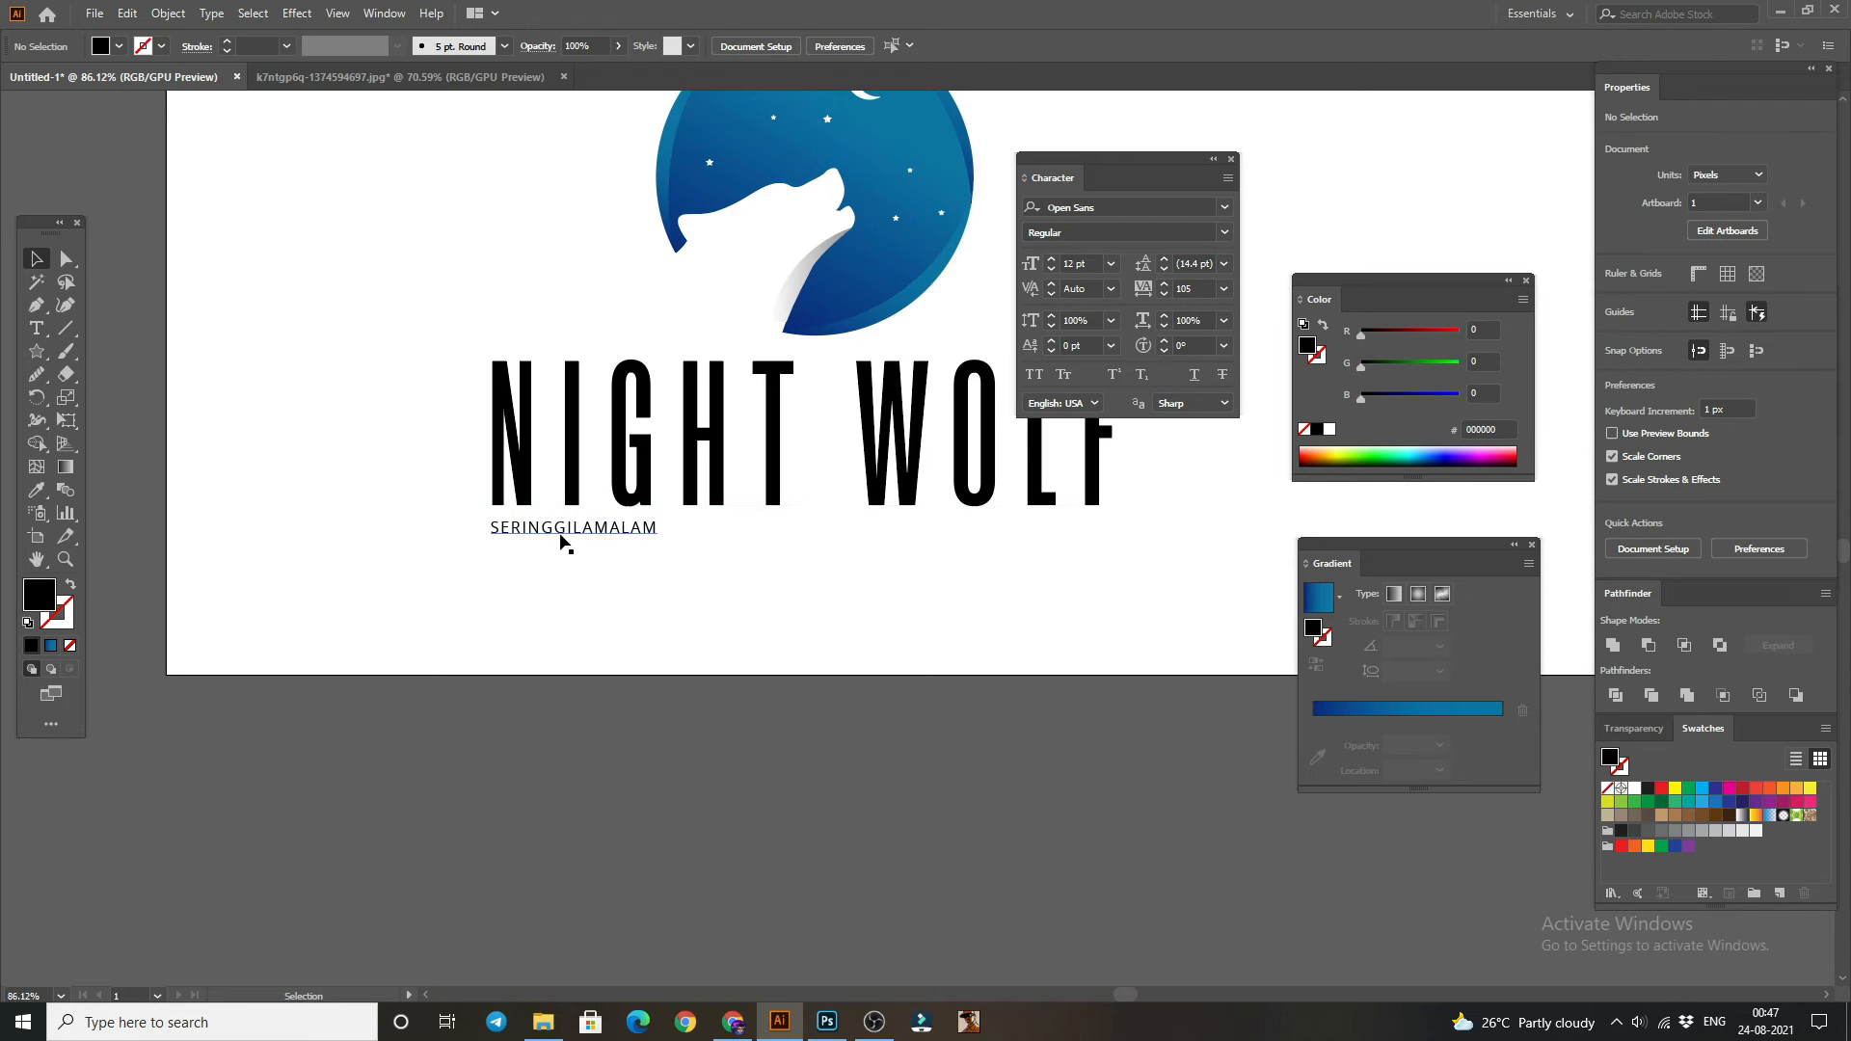
pyautogui.click(601, 529)
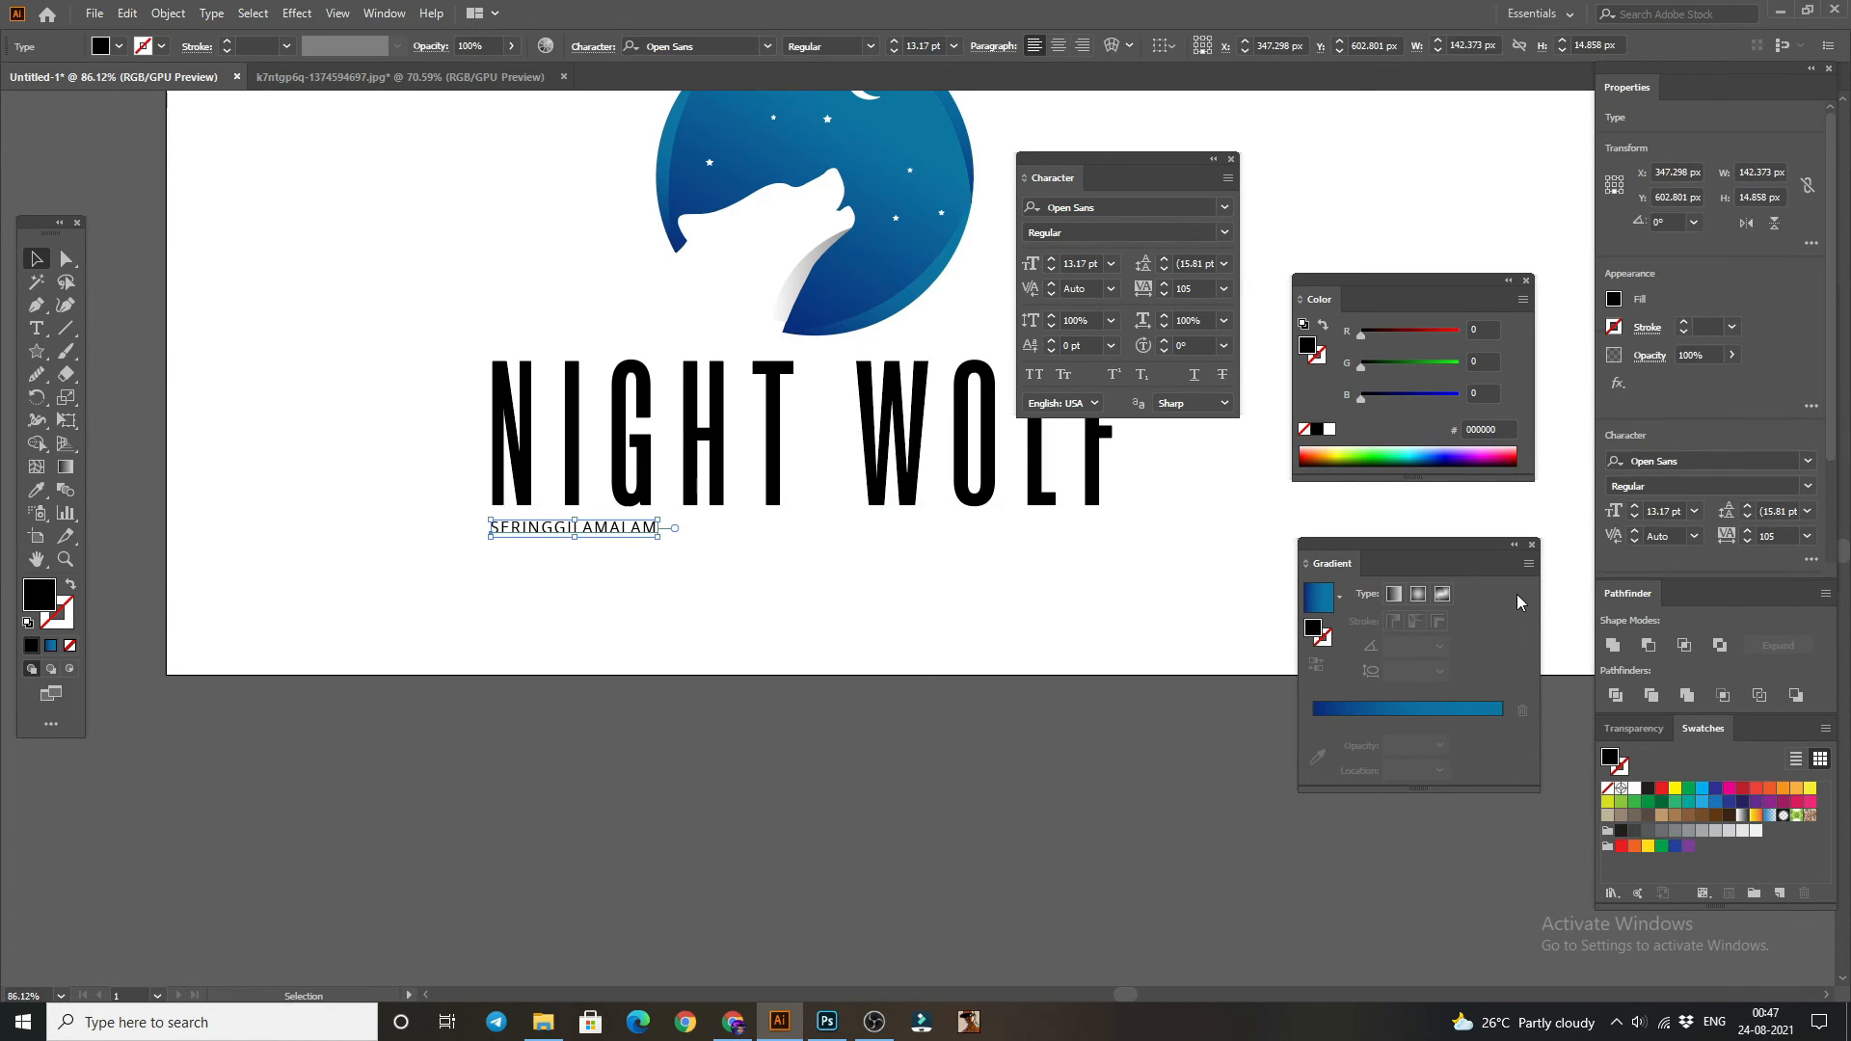
pyautogui.click(1167, 285)
pyautogui.click(1167, 285)
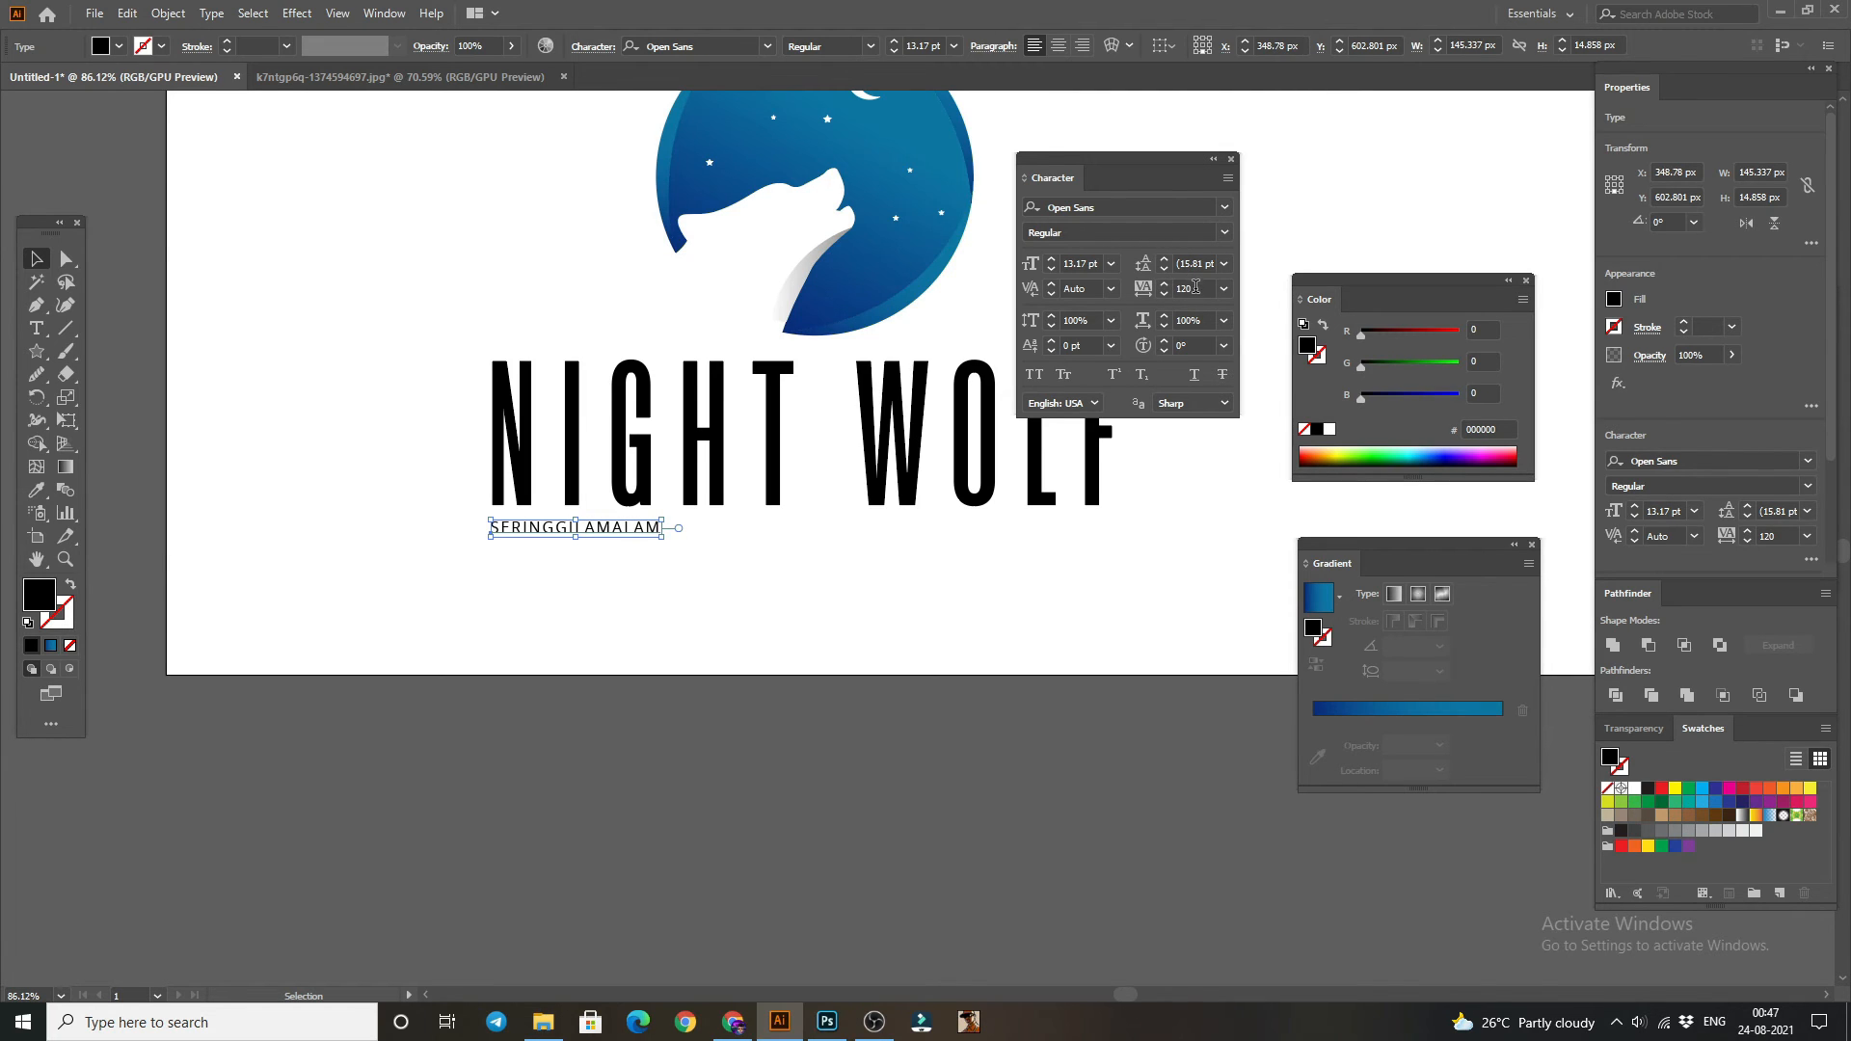
pyautogui.write('2000')
pyautogui.press('Return')
pyautogui.click(1085, 576)
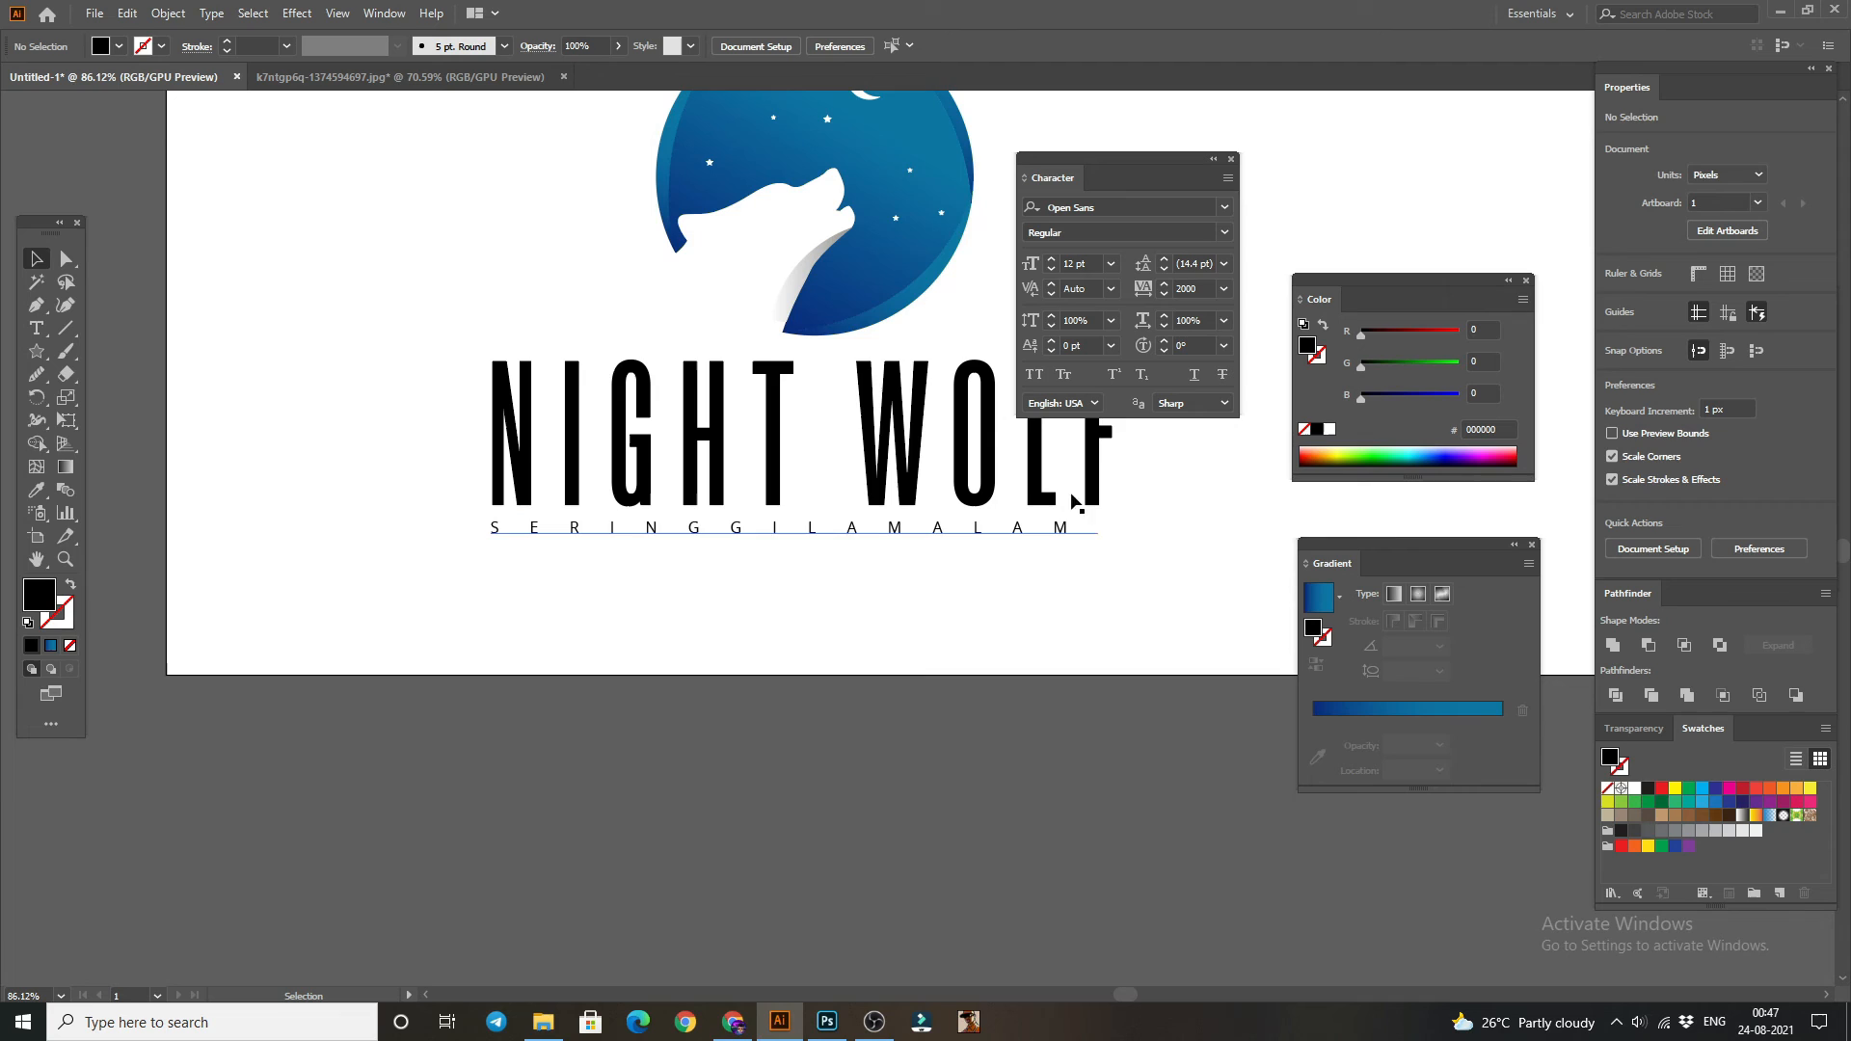
# - Set the SERINGGILAMALAM tagline's tracking to 2100
pyautogui.click(1209, 289)
pyautogui.write('2')
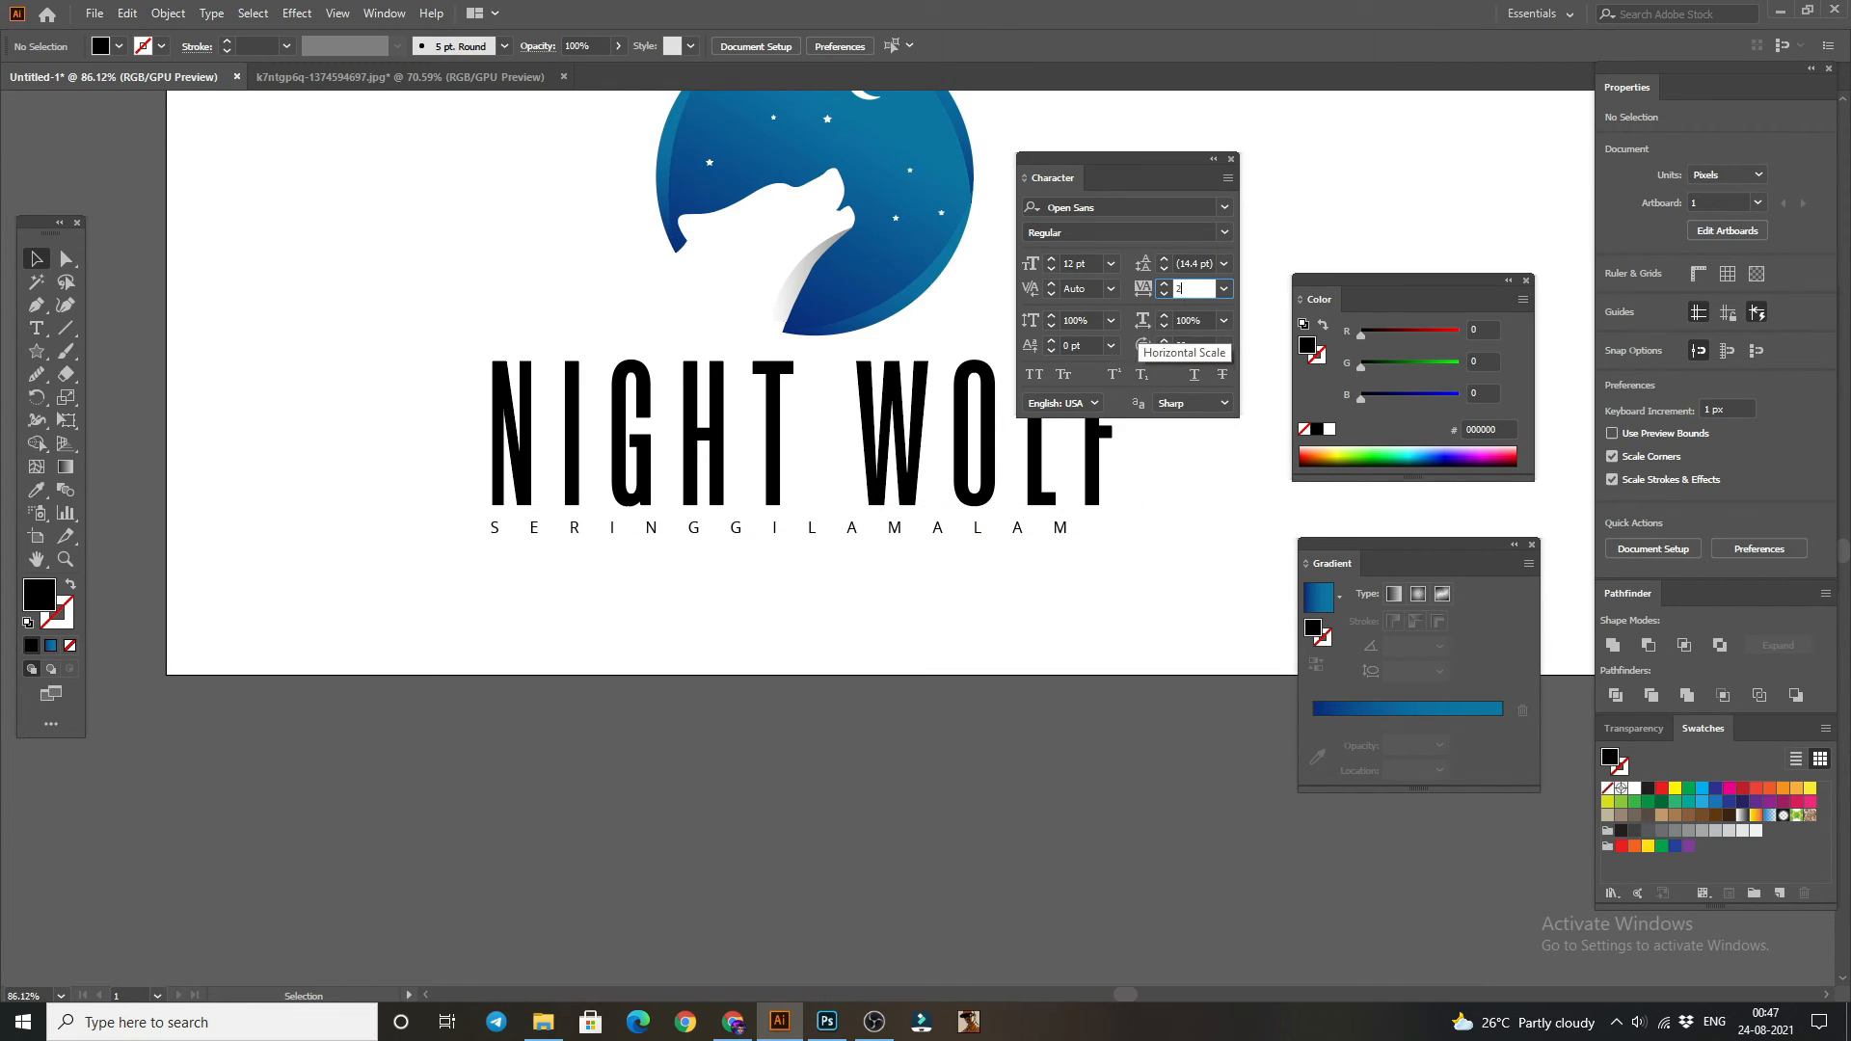
pyautogui.write('100')
pyautogui.press('Return')
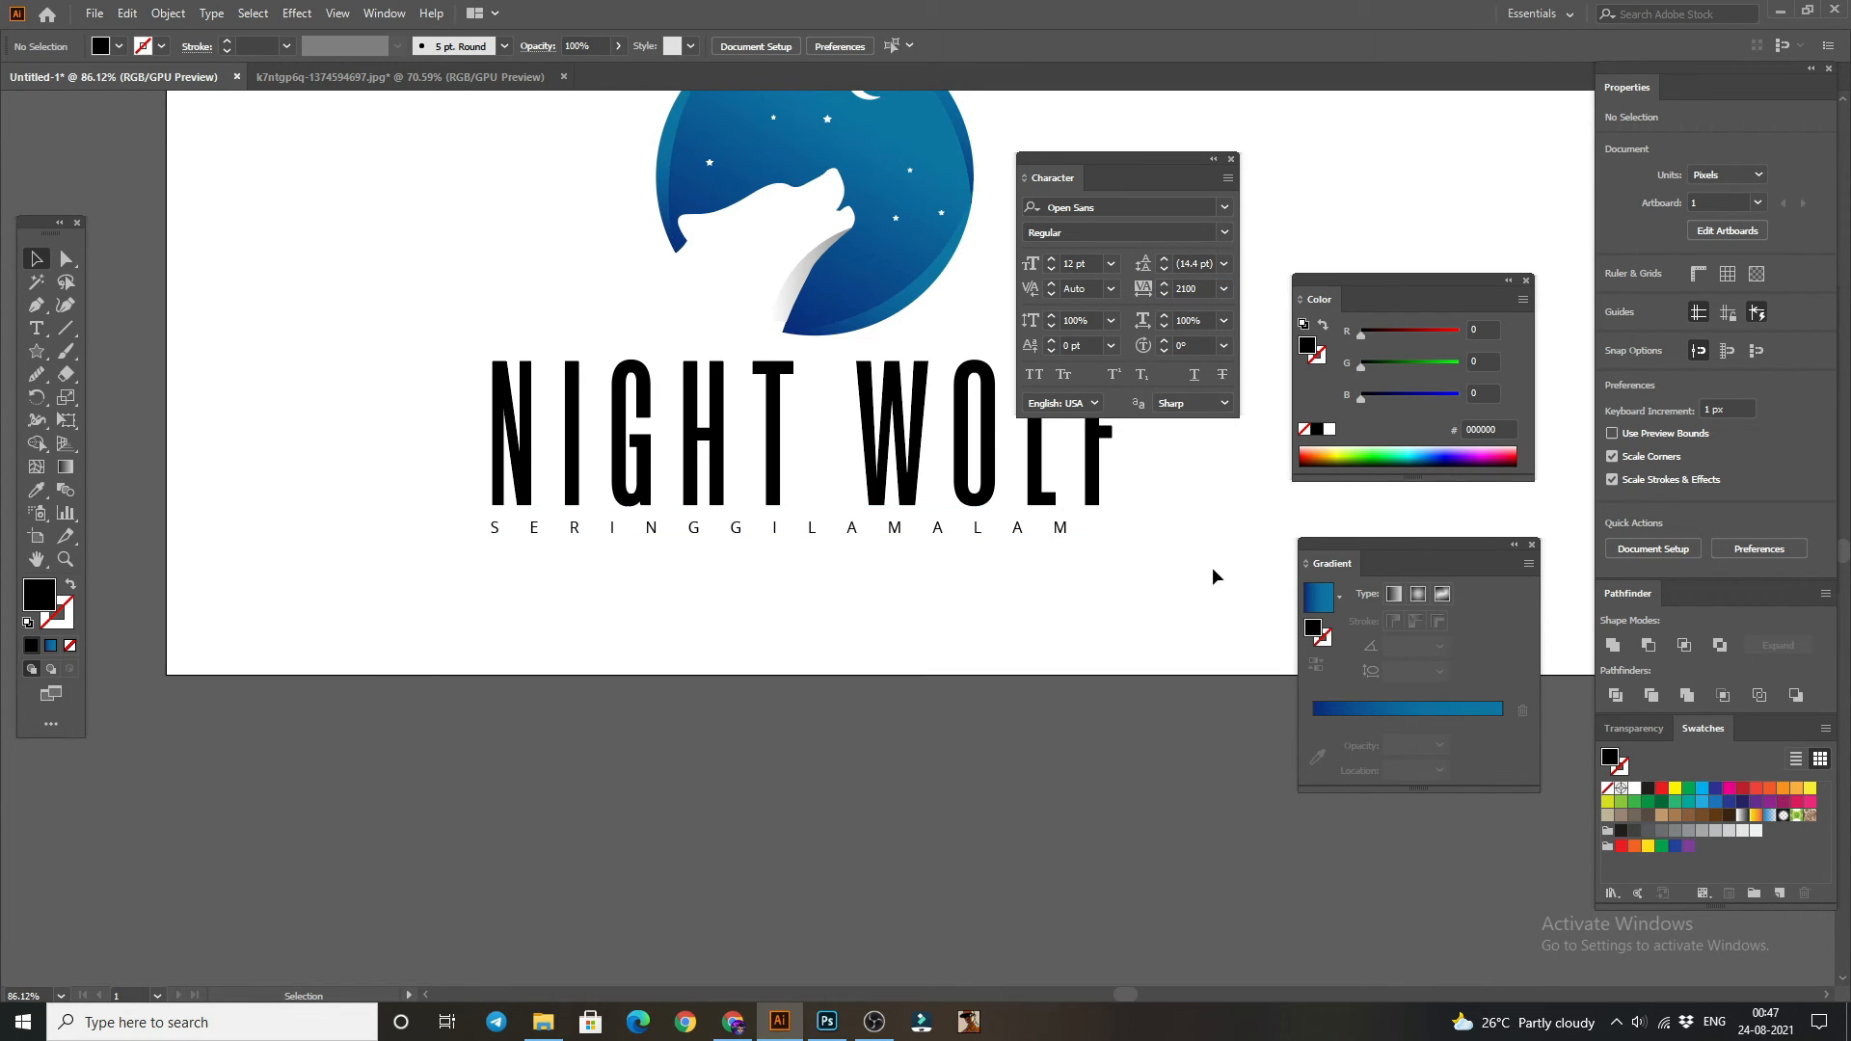
pyautogui.click(1060, 531)
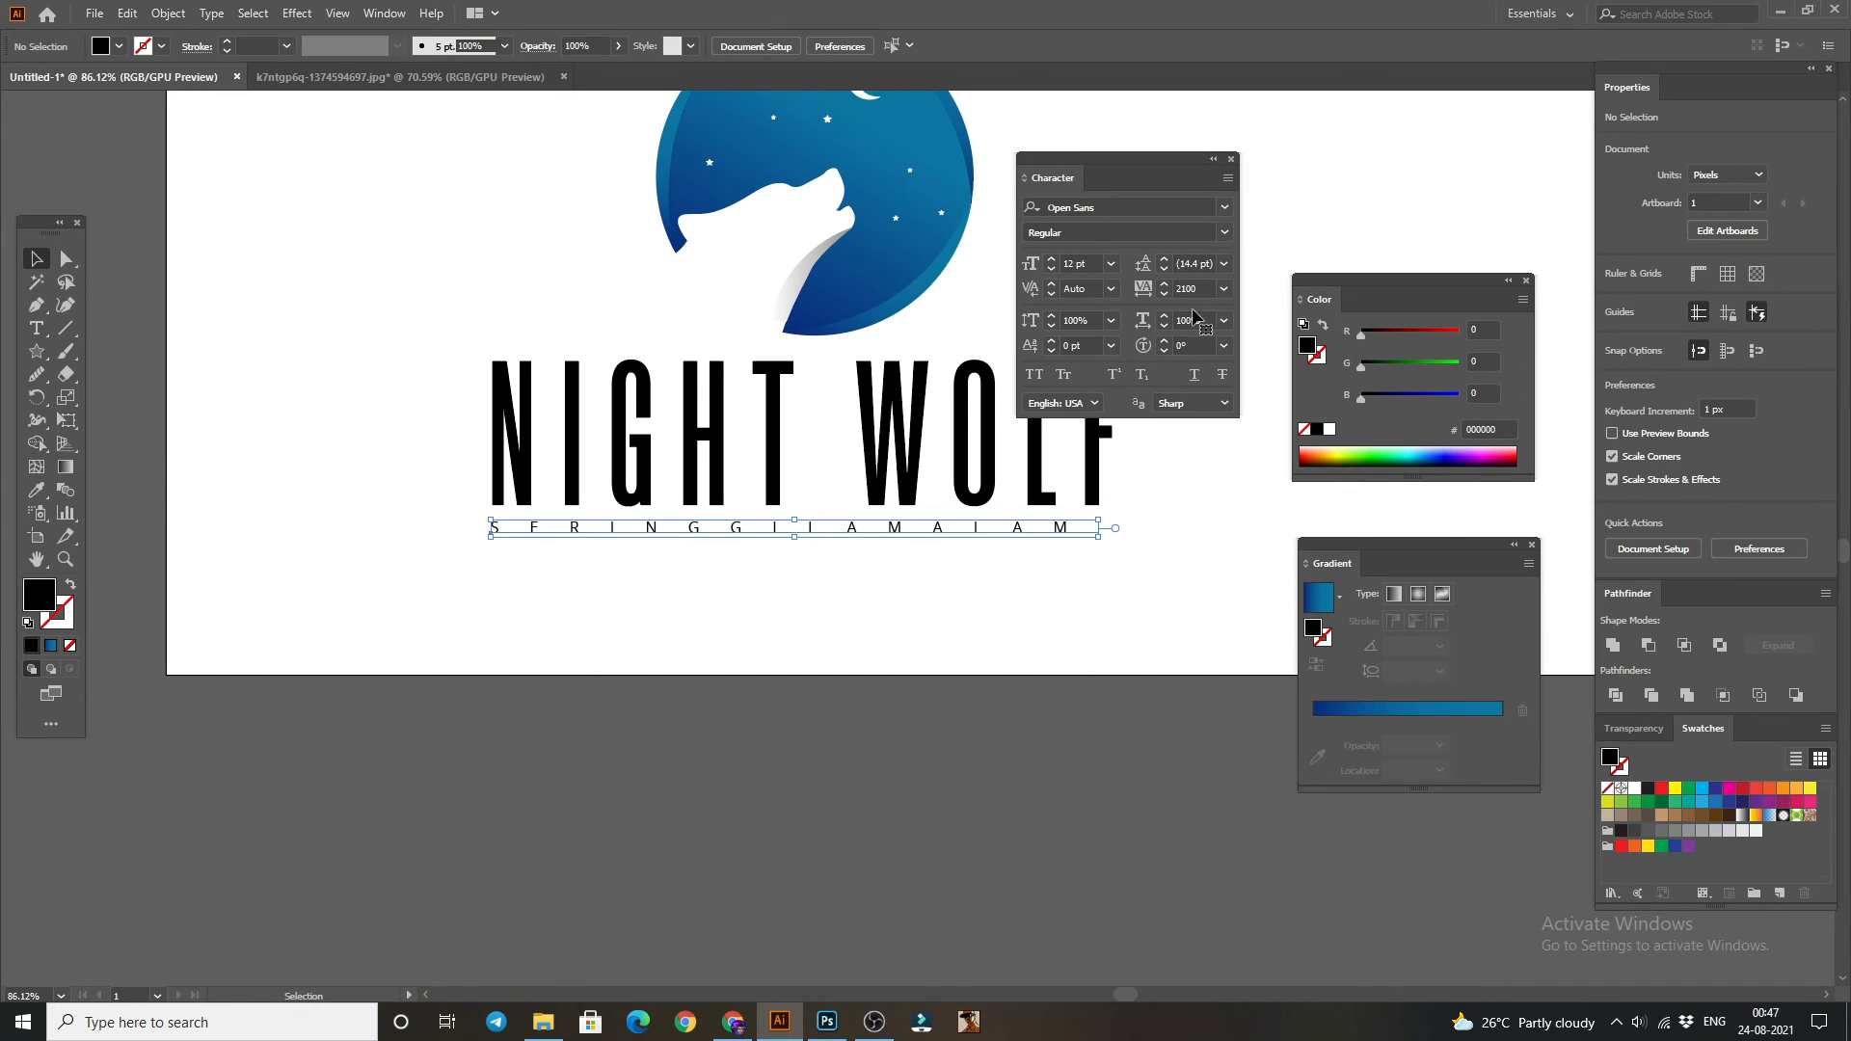
pyautogui.doubleClick(1195, 288)
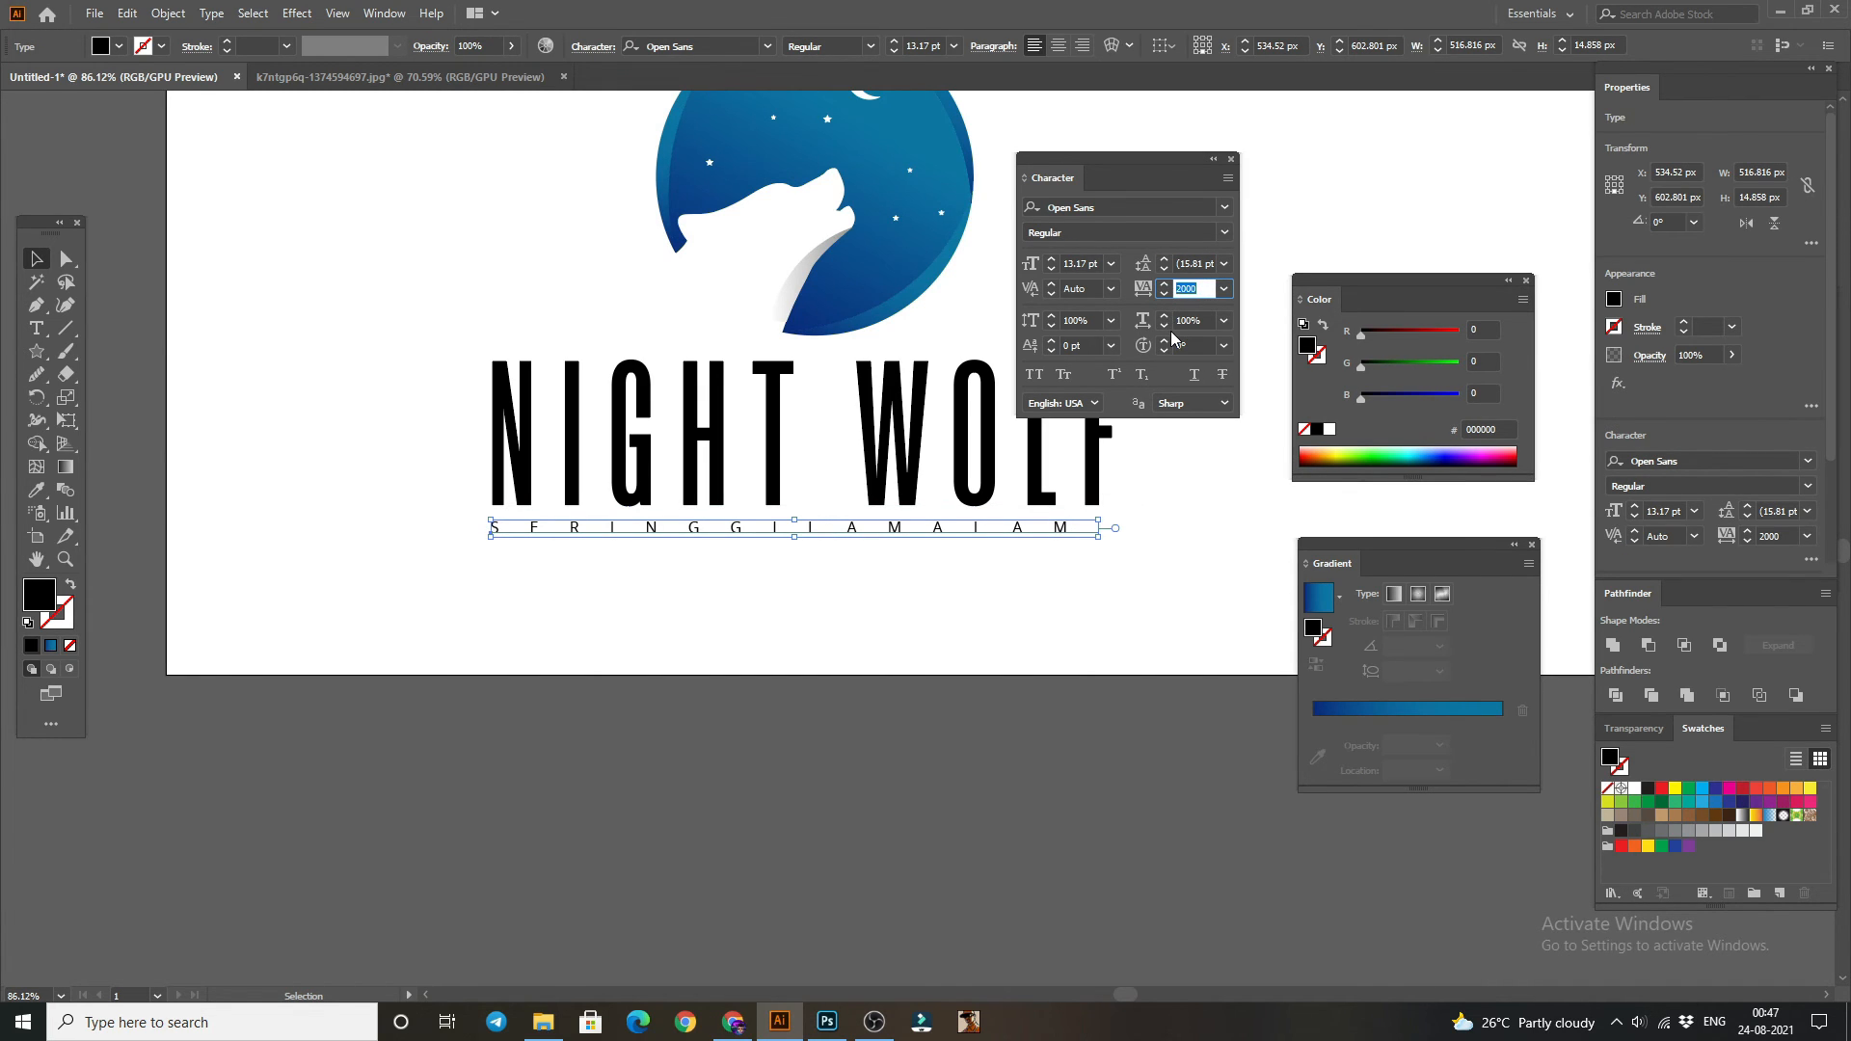
pyautogui.write('2100')
pyautogui.press('Return')
pyautogui.click(1055, 559)
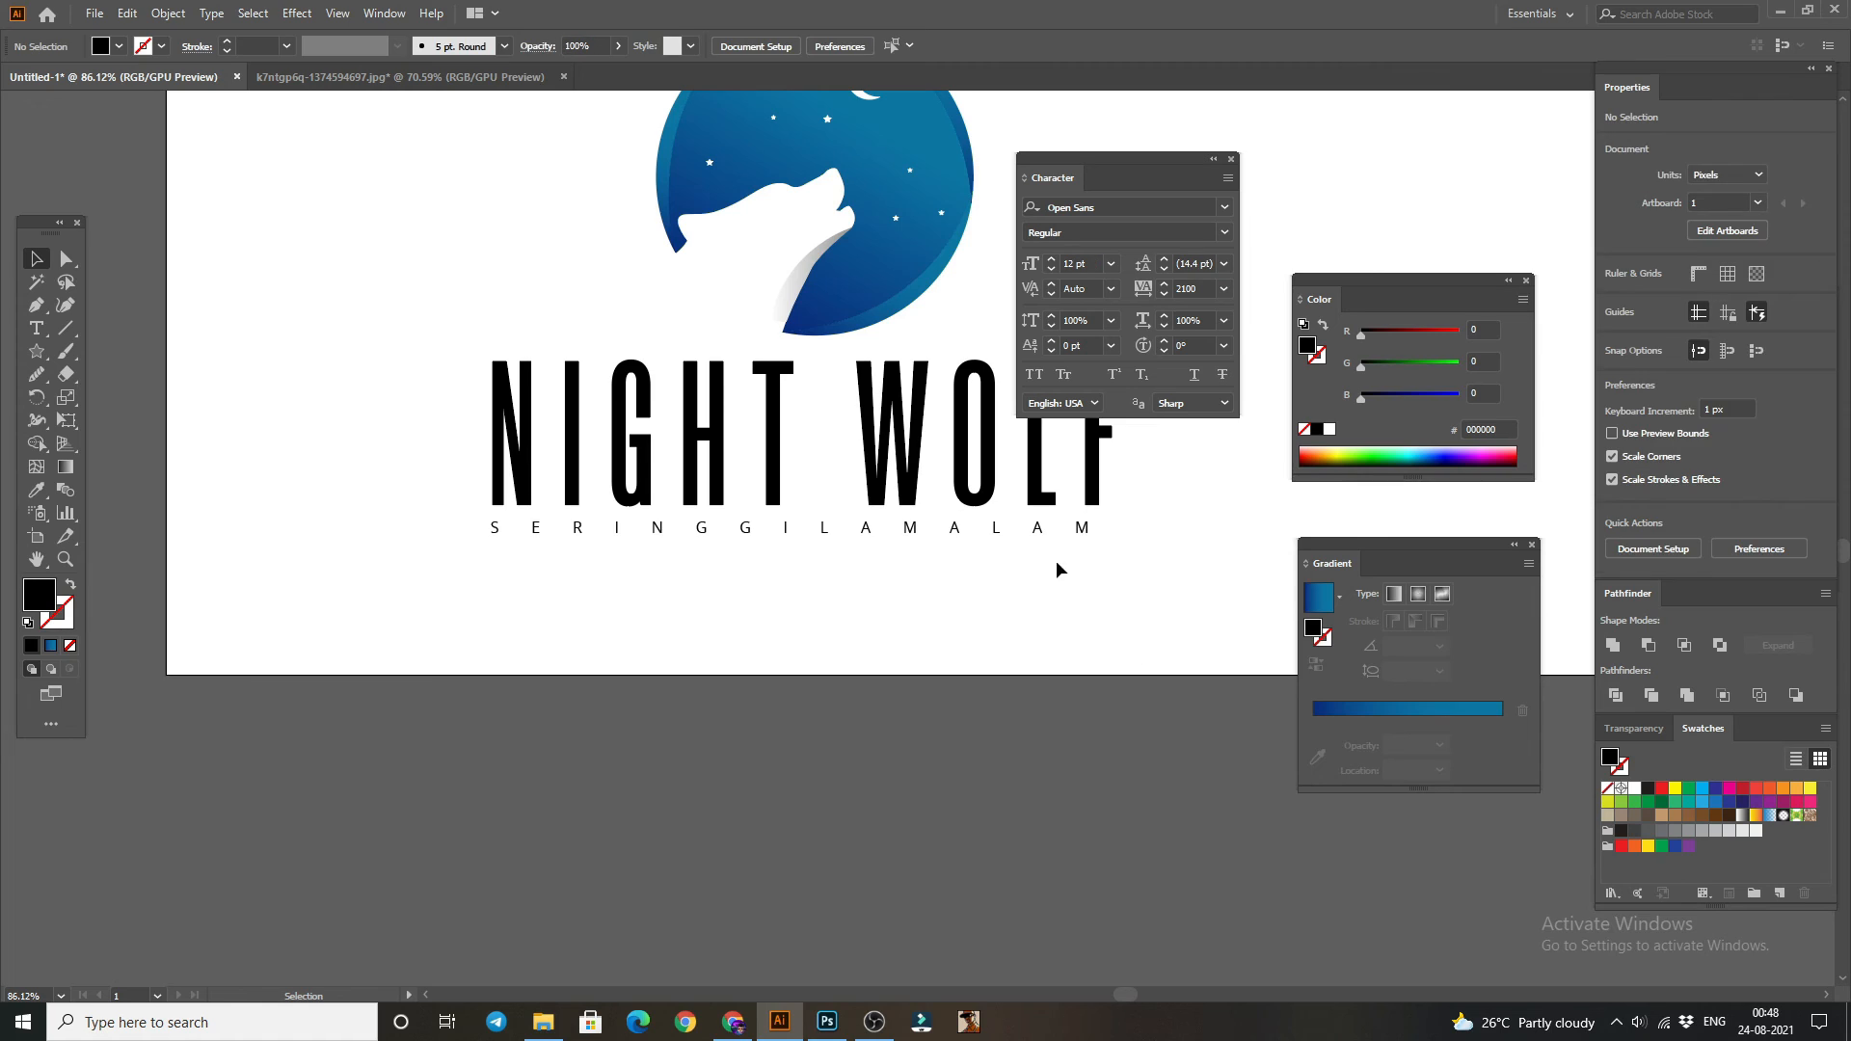
# - Fine-tune the tagline's tracking up to 2222 so it spans the full width of NIGHT WOLF
pyautogui.click(1170, 286)
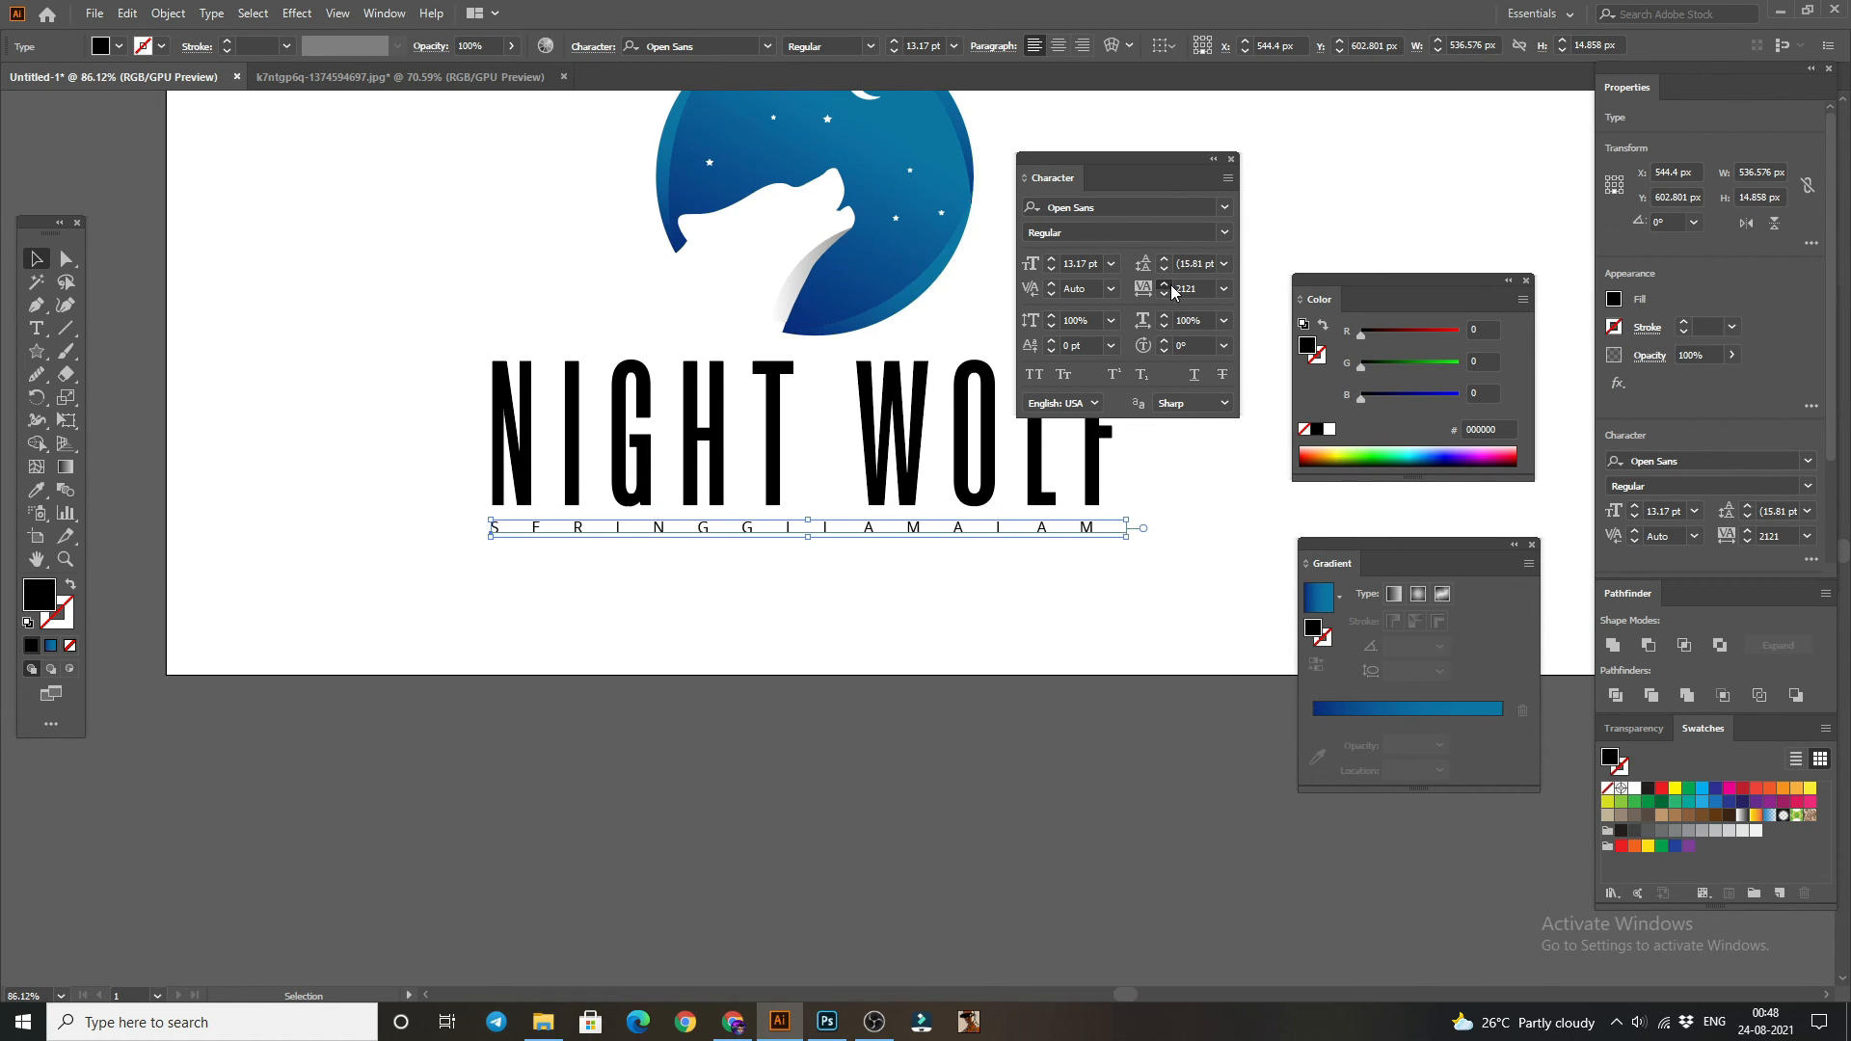
pyautogui.click(1170, 285)
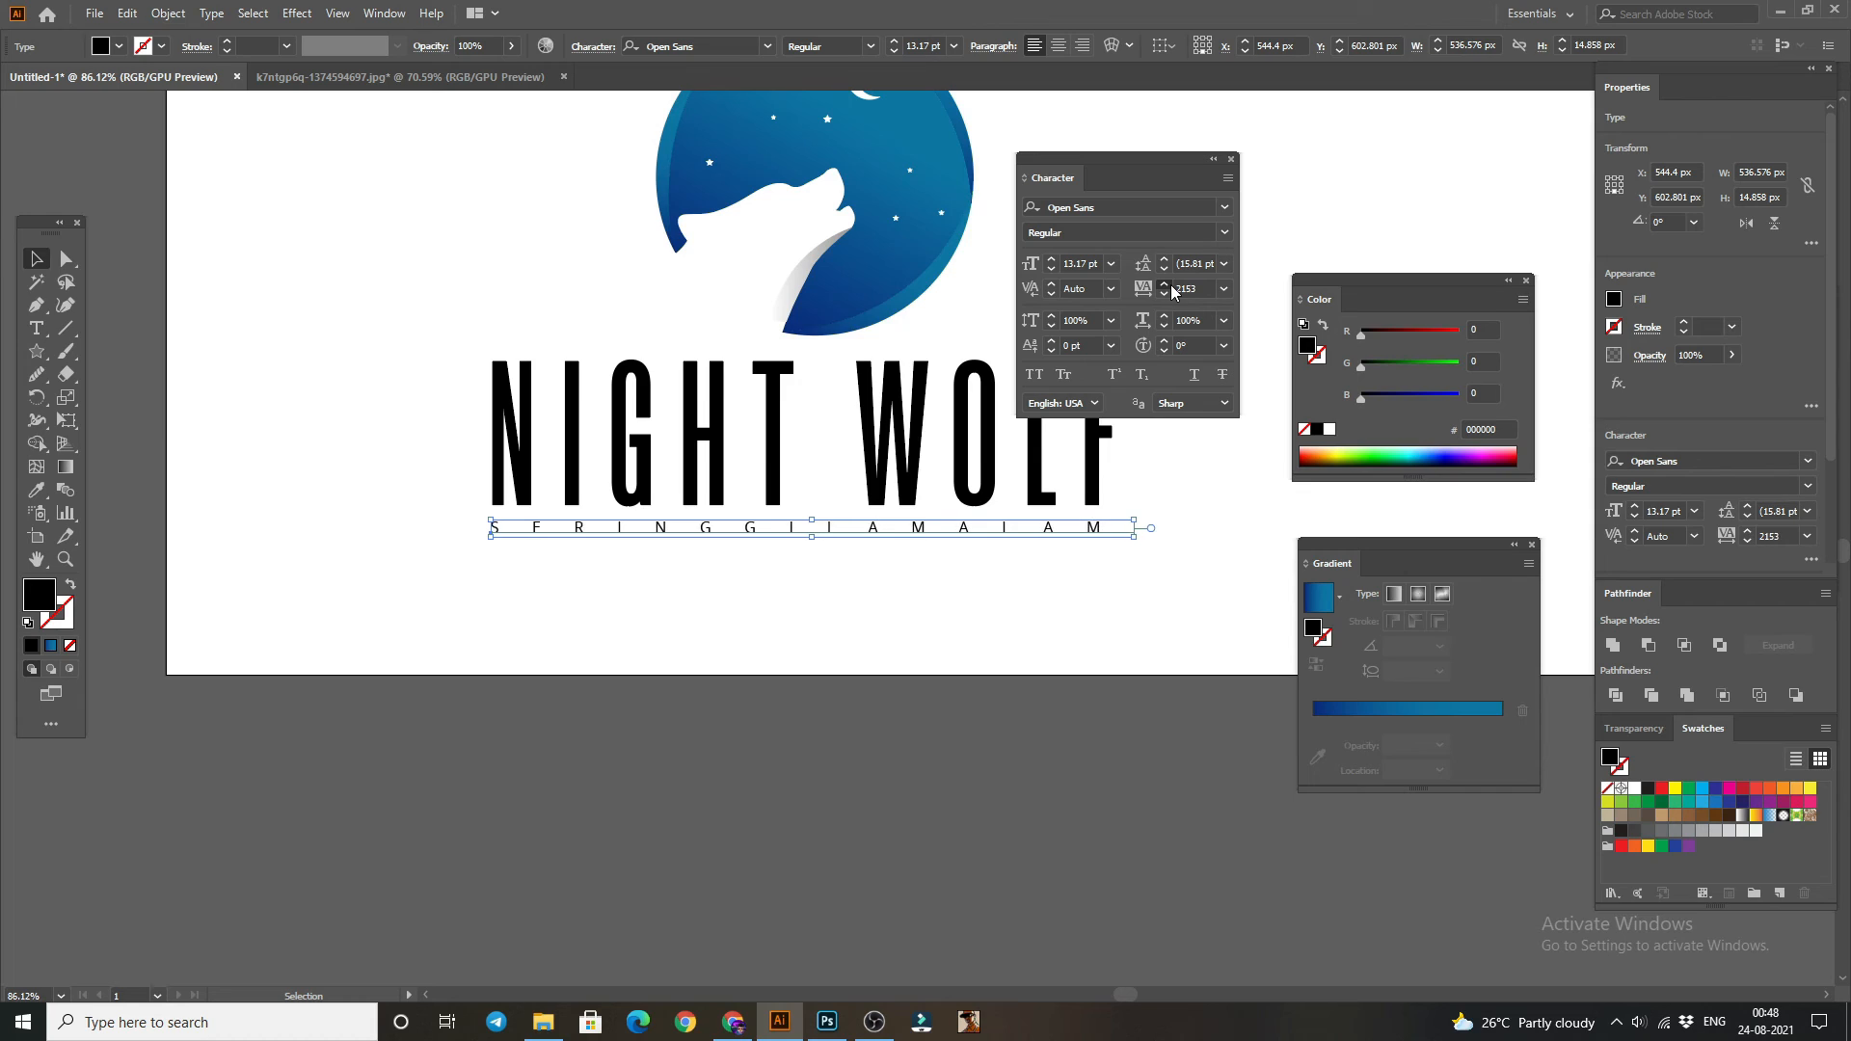
pyautogui.click(1170, 286)
pyautogui.click(1170, 285)
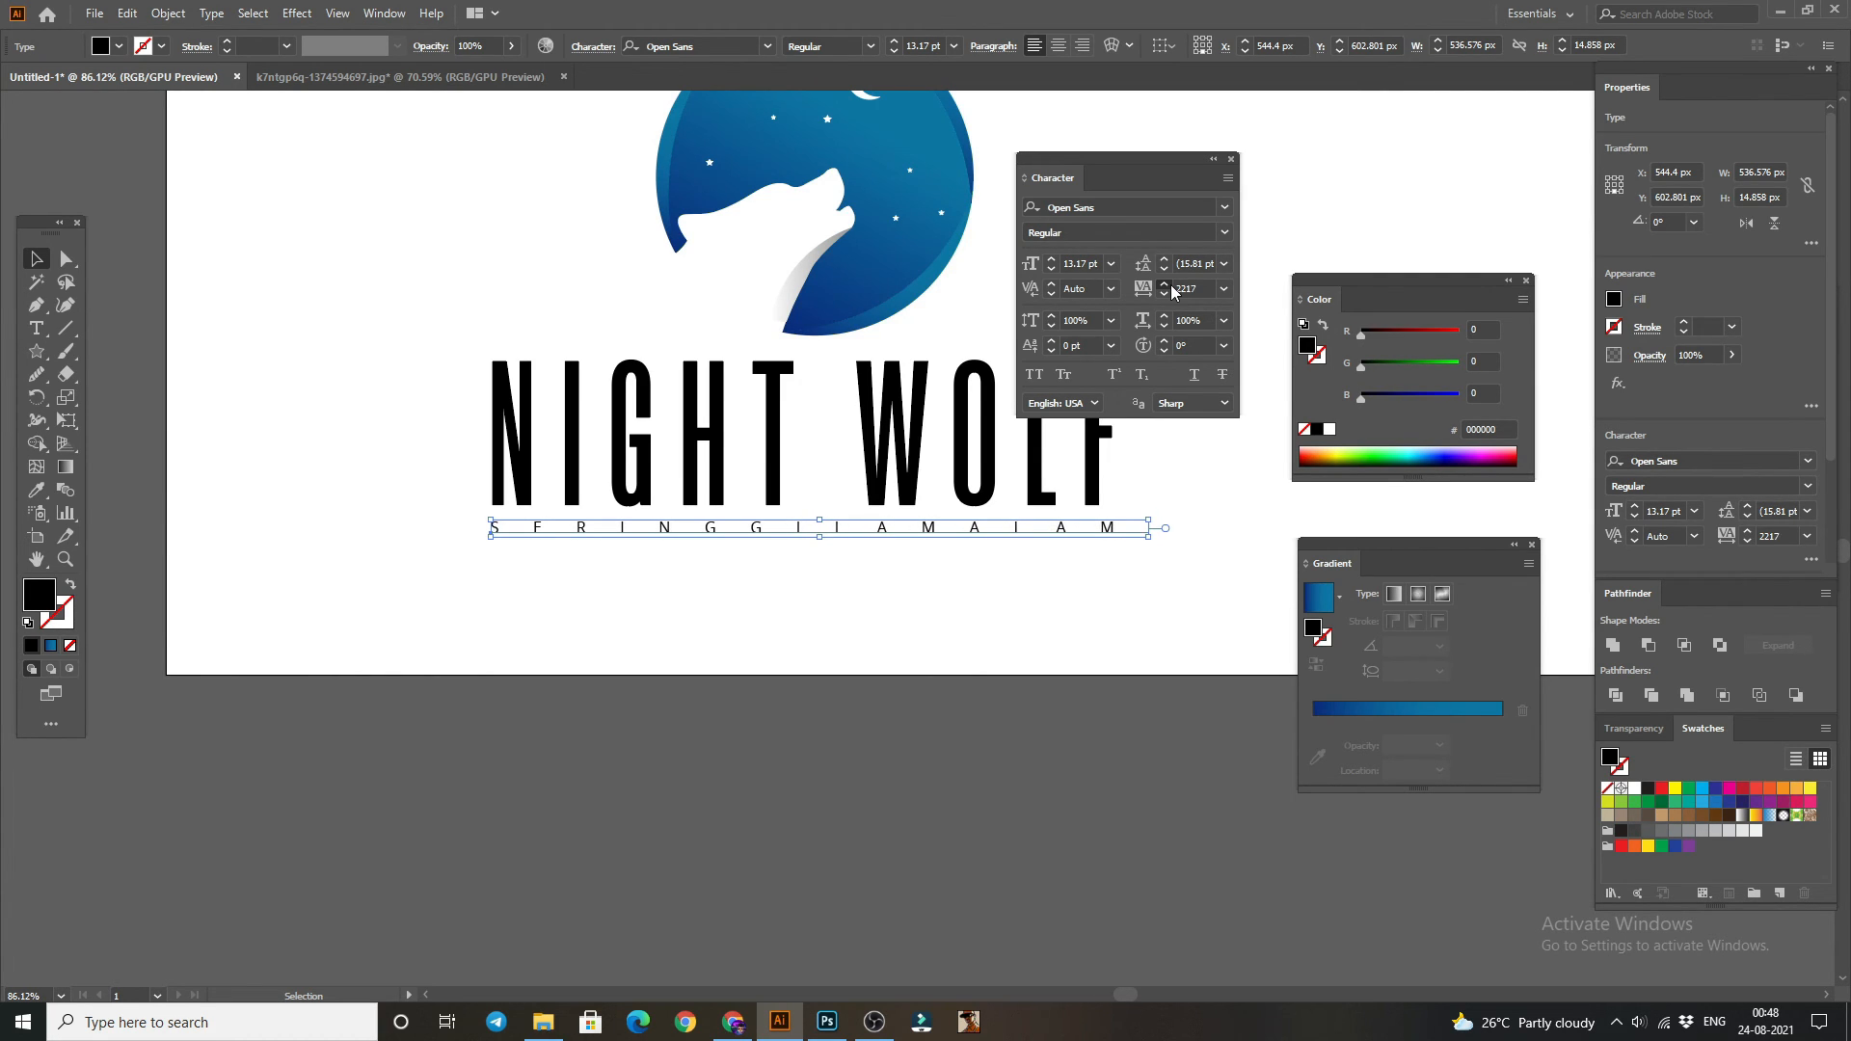
pyautogui.click(1263, 488)
# - Select the whole logo with its texts, move it up and left, and enlarge it to about 855 × 682 px
pyautogui.scroll(3, 942, 496)
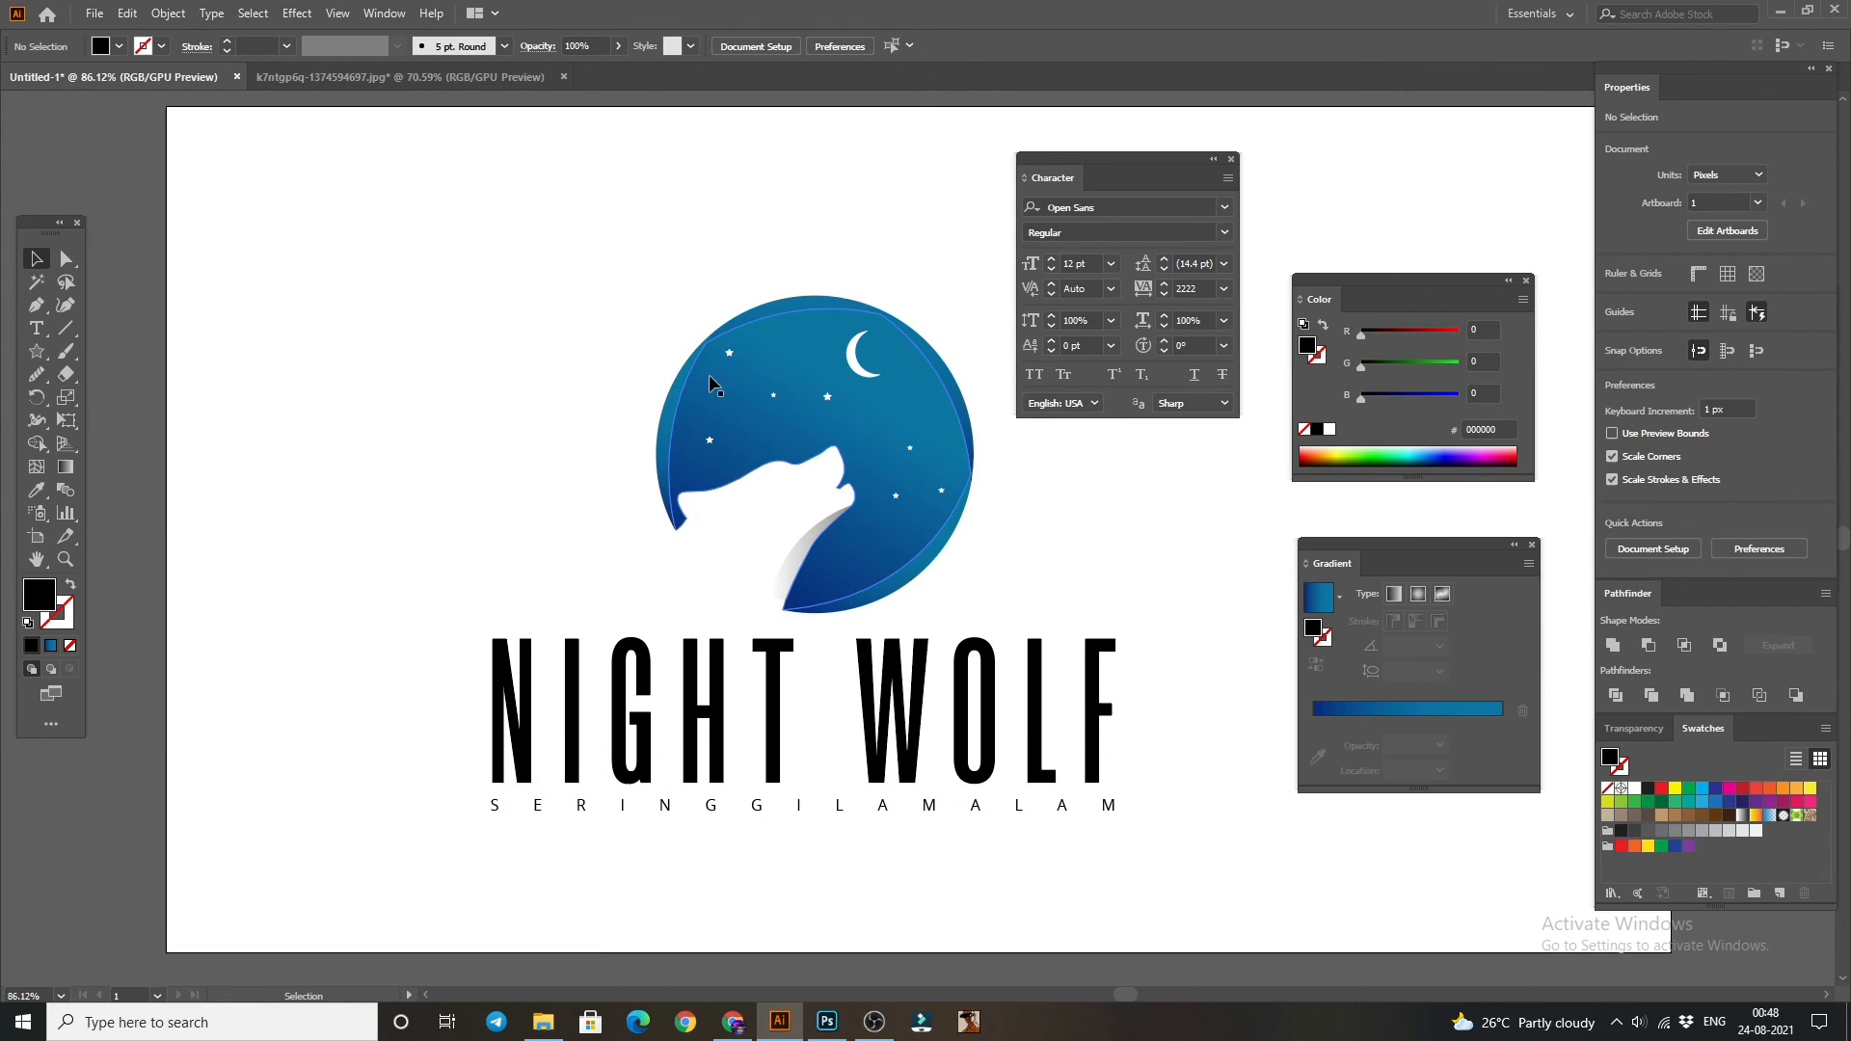
pyautogui.moveTo(374, 319); pyautogui.dragTo(1170, 880)
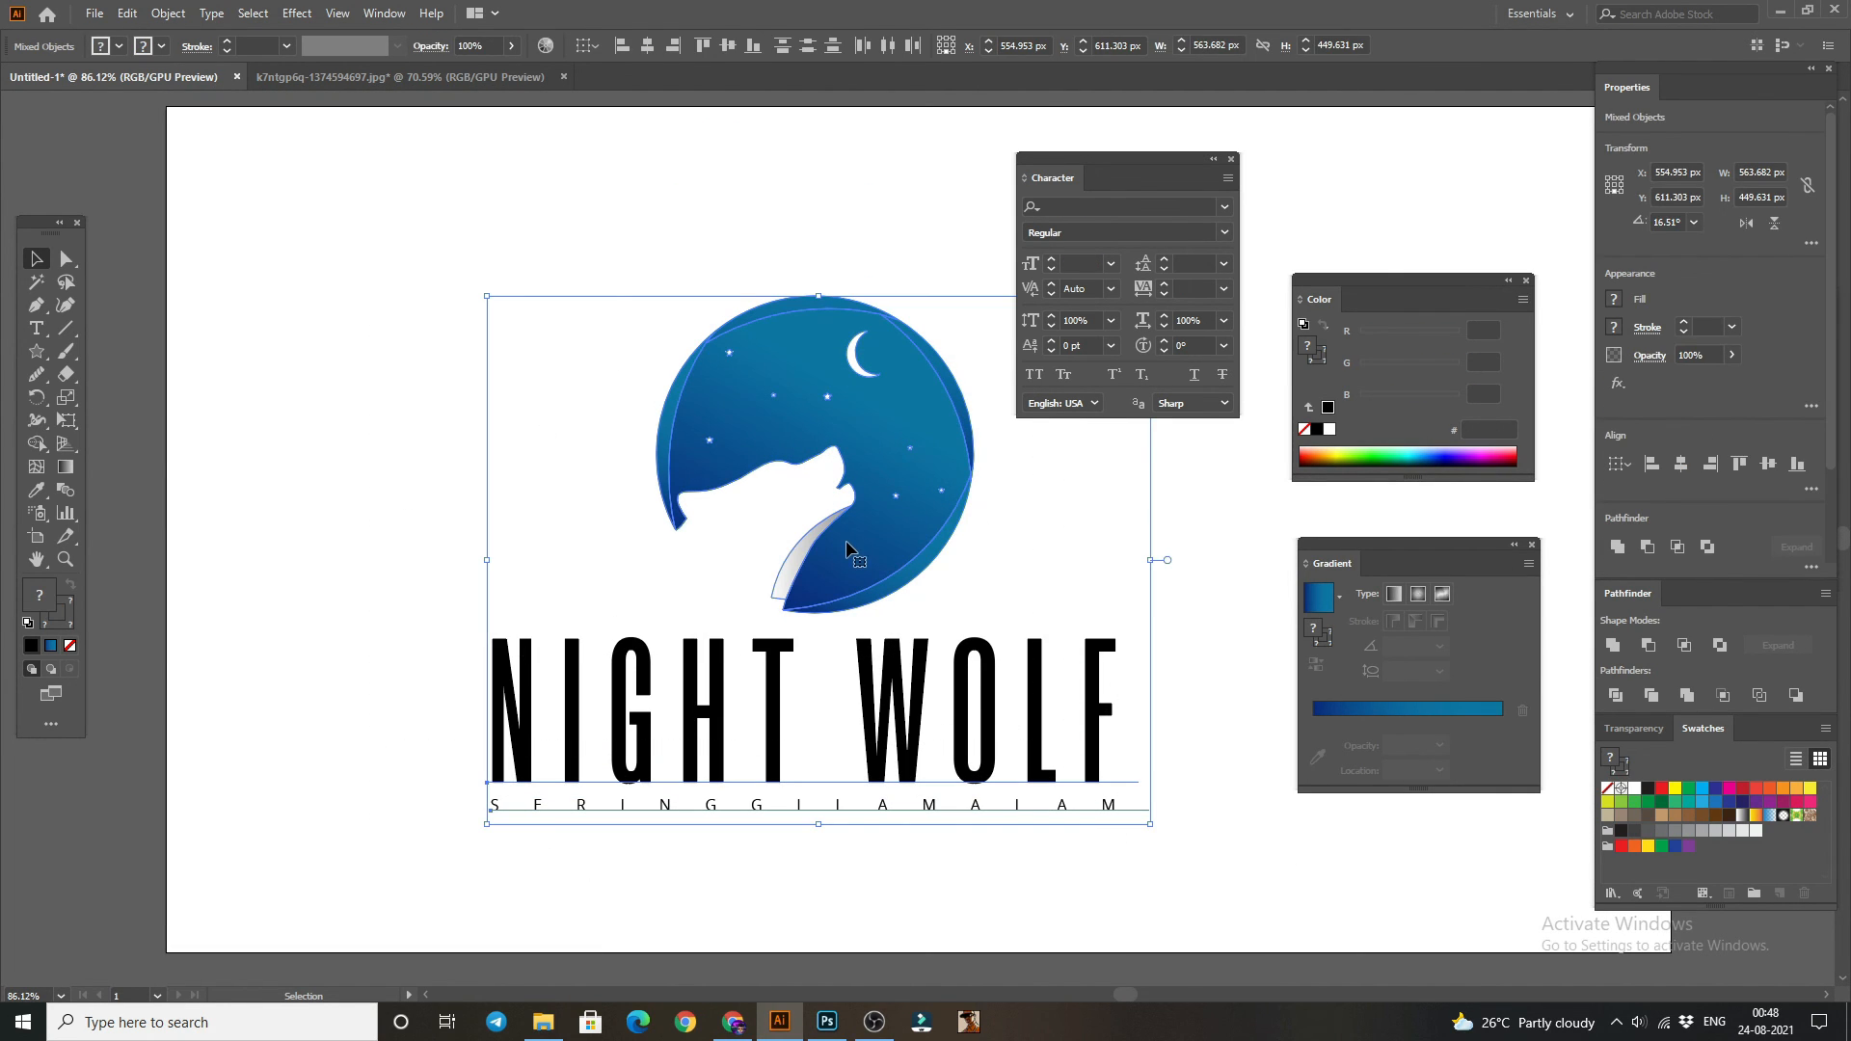
pyautogui.click(775, 247)
pyautogui.moveTo(359, 228); pyautogui.dragTo(1213, 906)
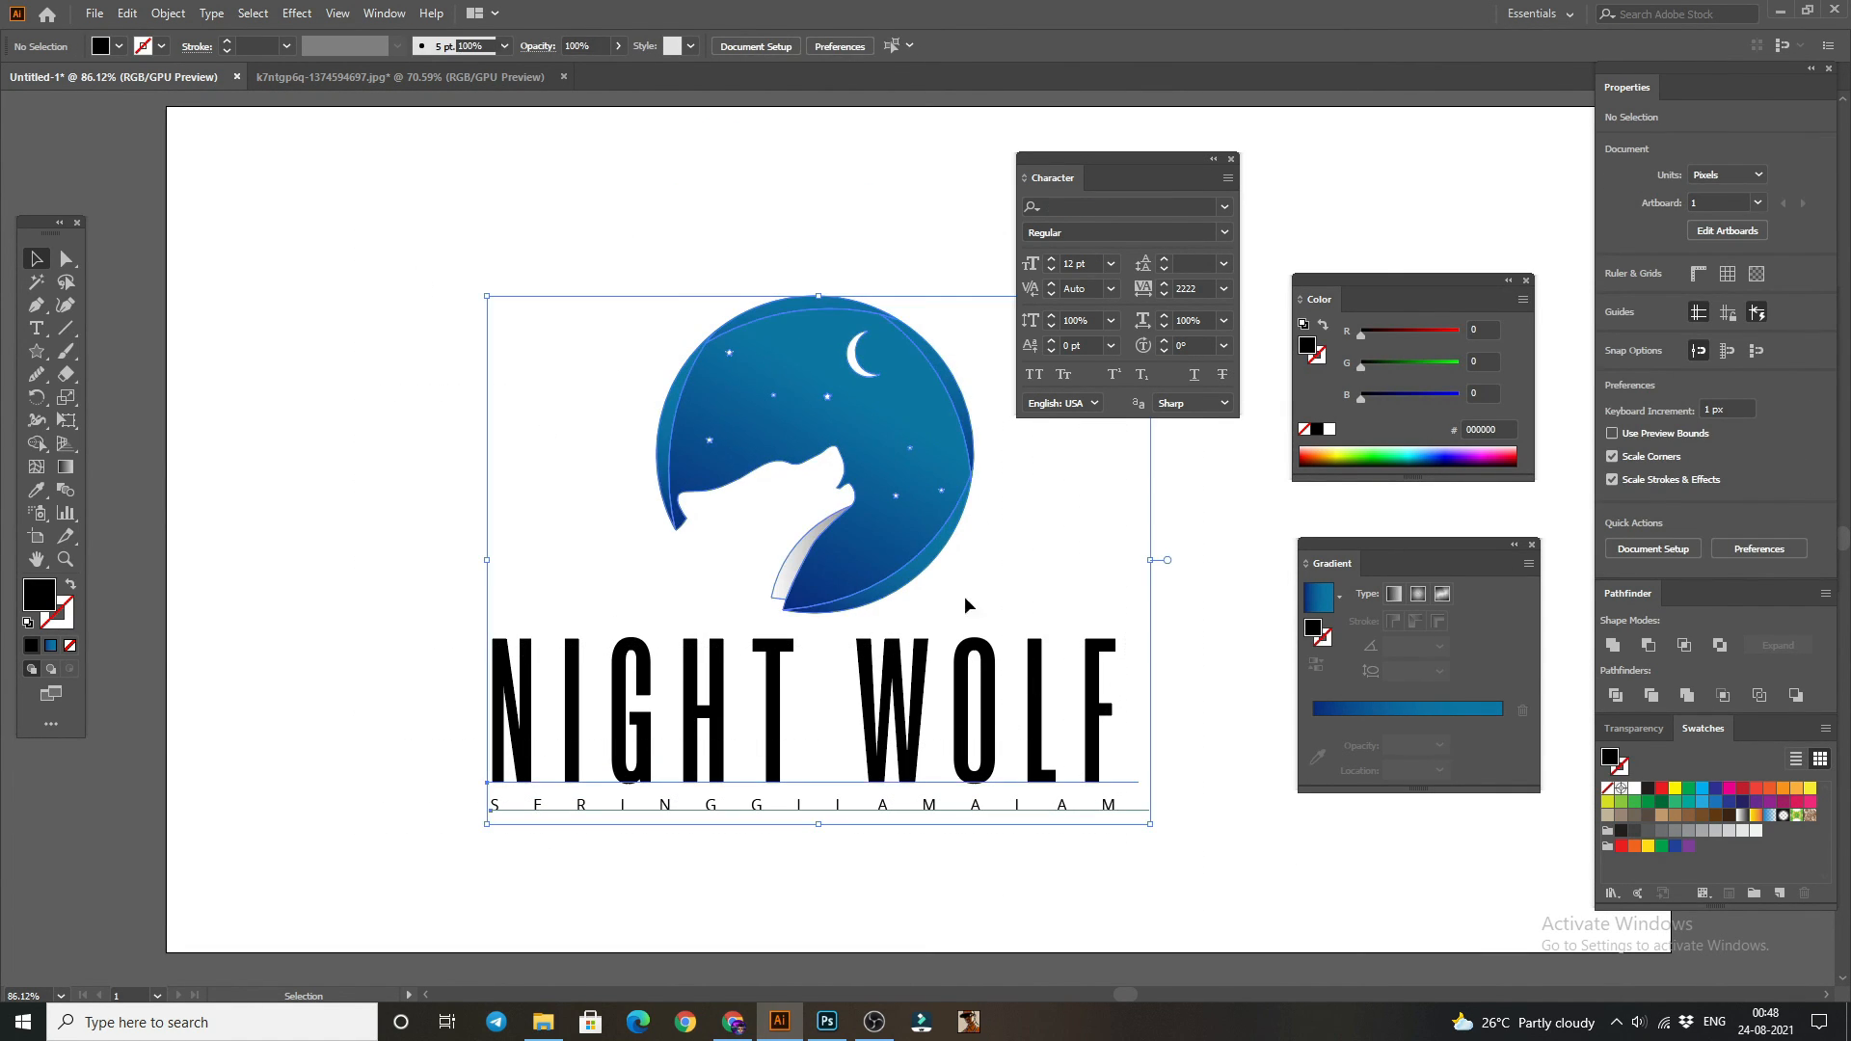
pyautogui.moveTo(862, 552); pyautogui.dragTo(734, 355)
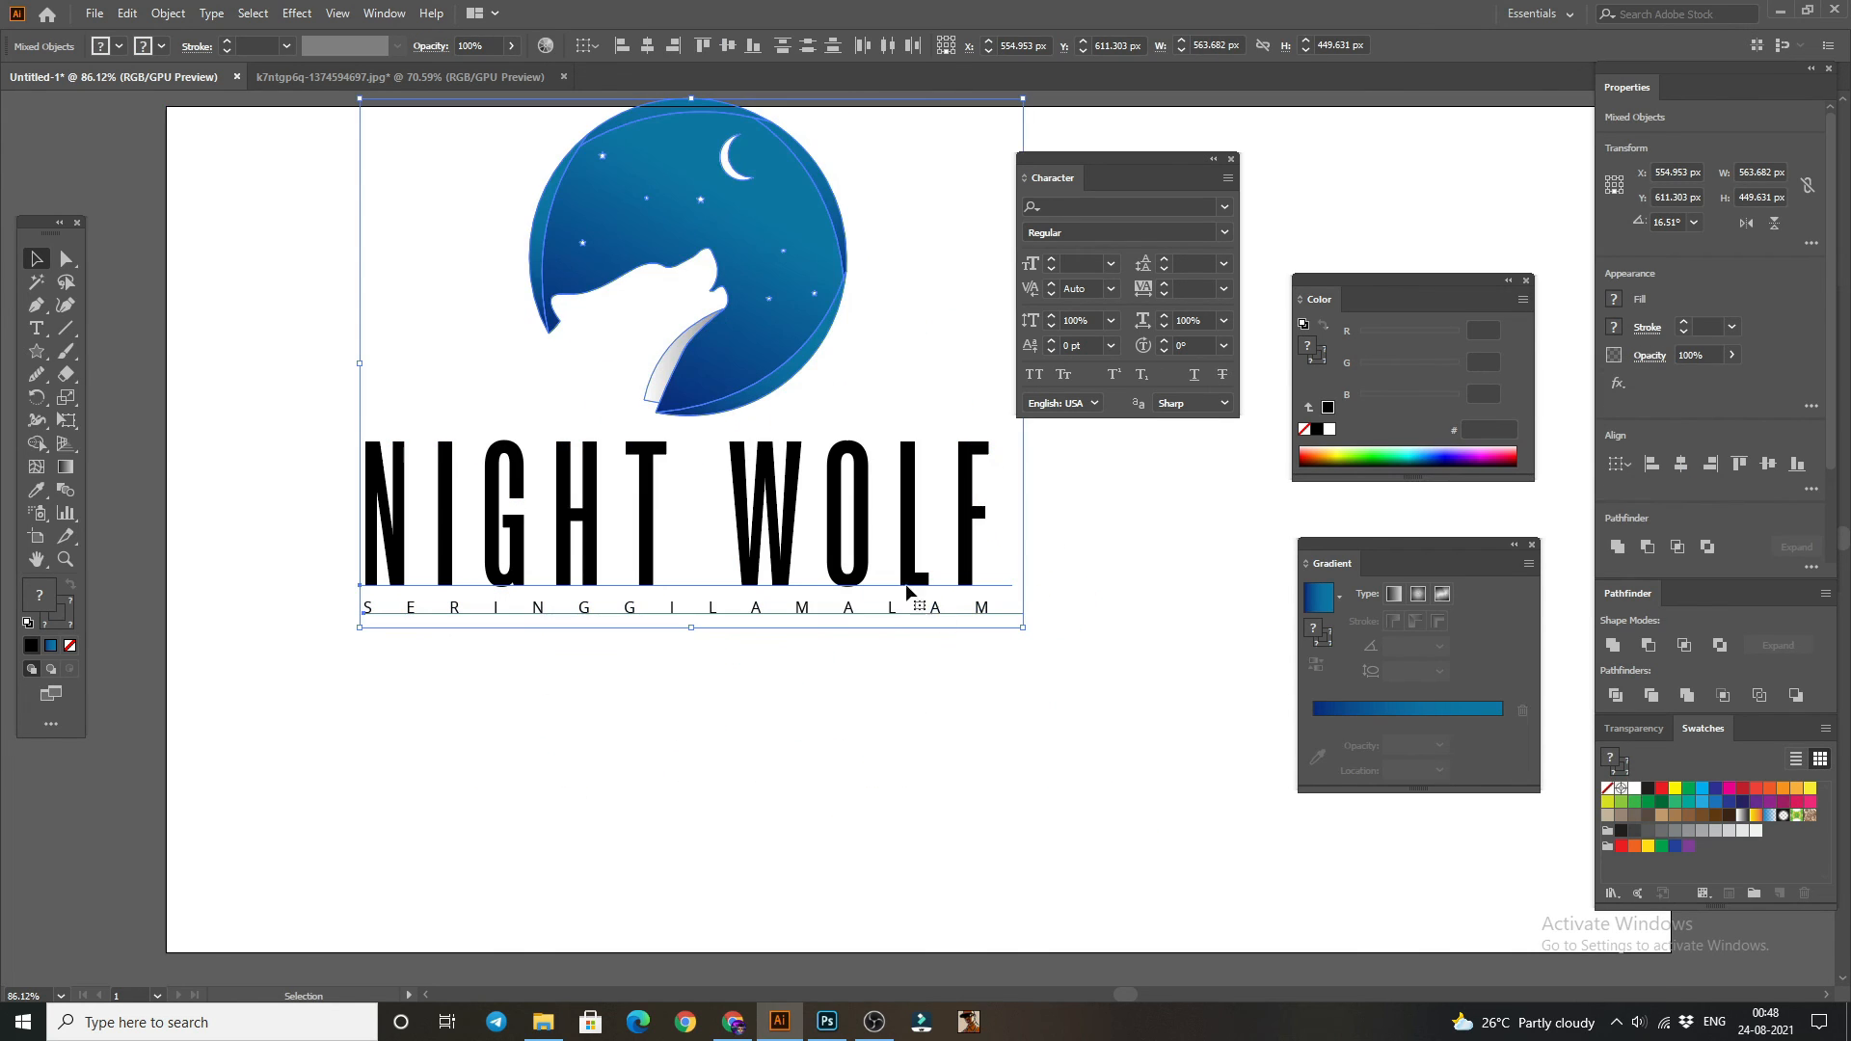
pyautogui.moveTo(1024, 631); pyautogui.dragTo(1365, 898)
pyautogui.moveTo(954, 503); pyautogui.dragTo(971, 497)
pyautogui.click(634, 457)
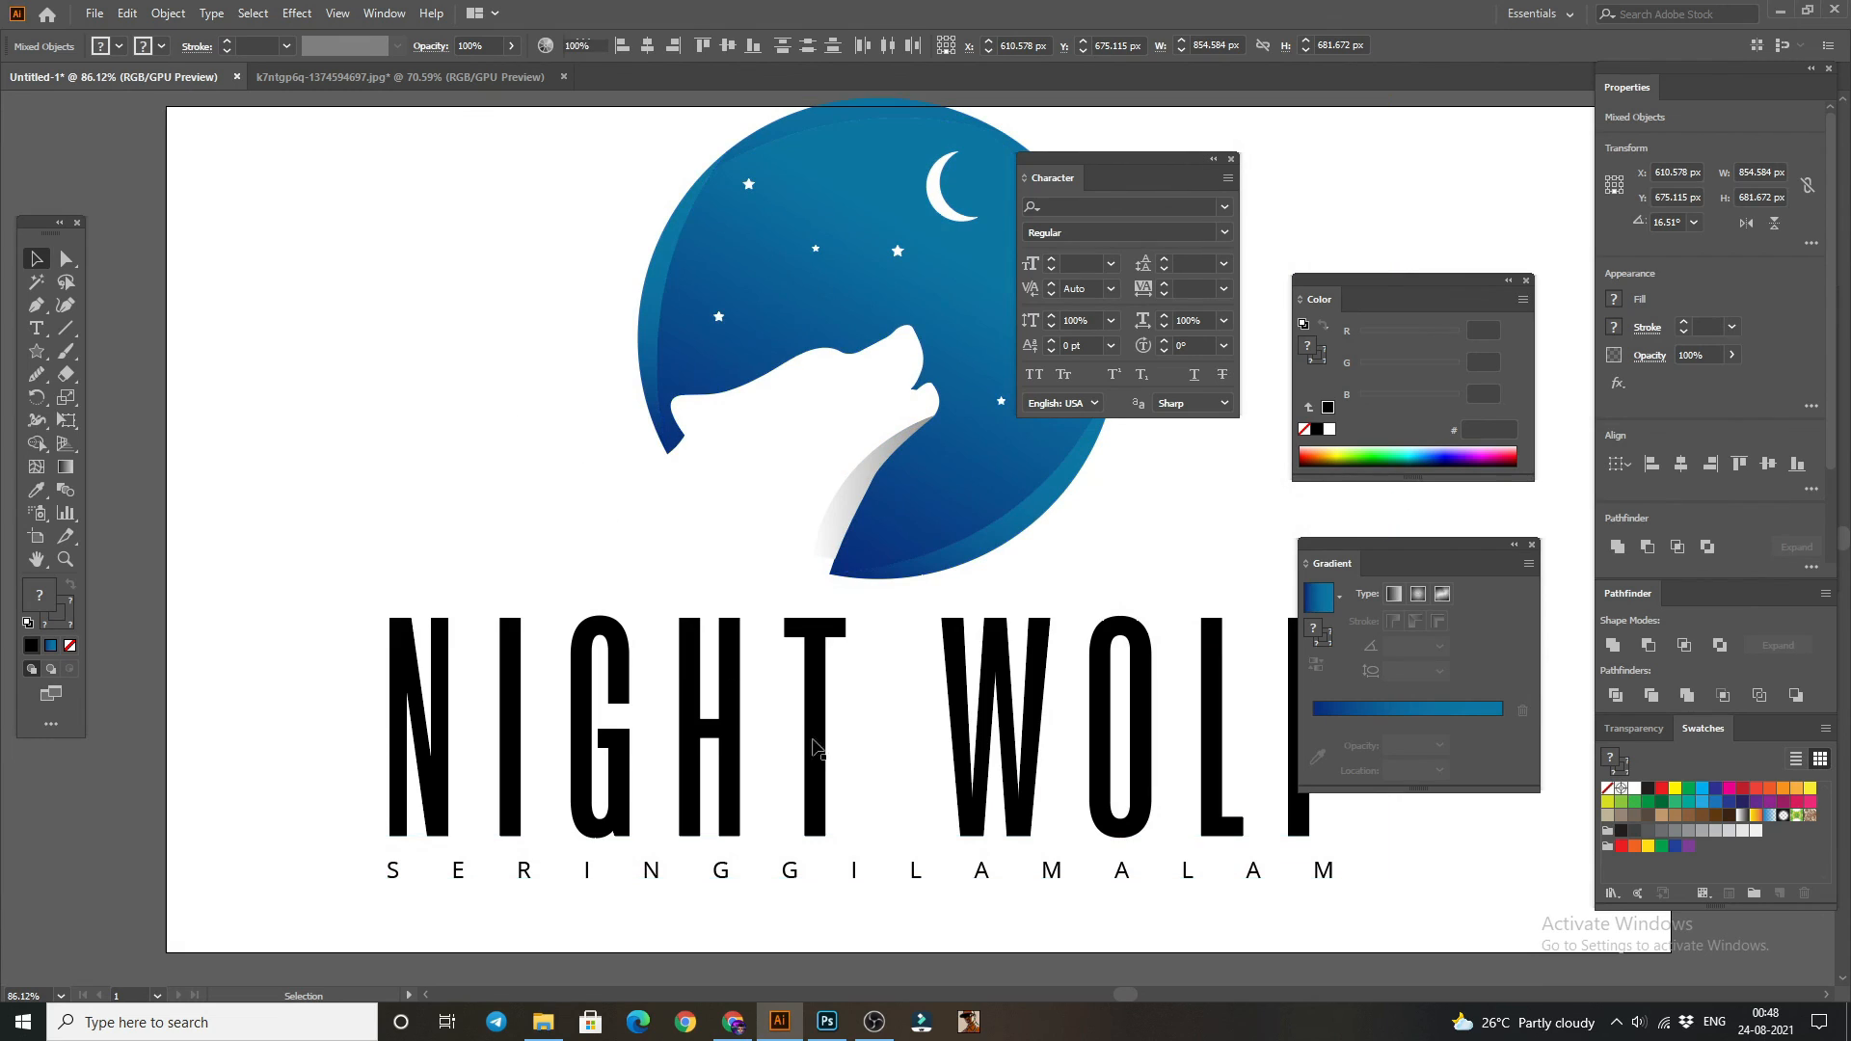
# - Move the Character panel off the logo's circle so the artwork is uncovered
pyautogui.scroll(1, 866, 732)
pyautogui.moveTo(1087, 164); pyautogui.dragTo(1394, 119)
pyautogui.scroll(-1, 990, 476)
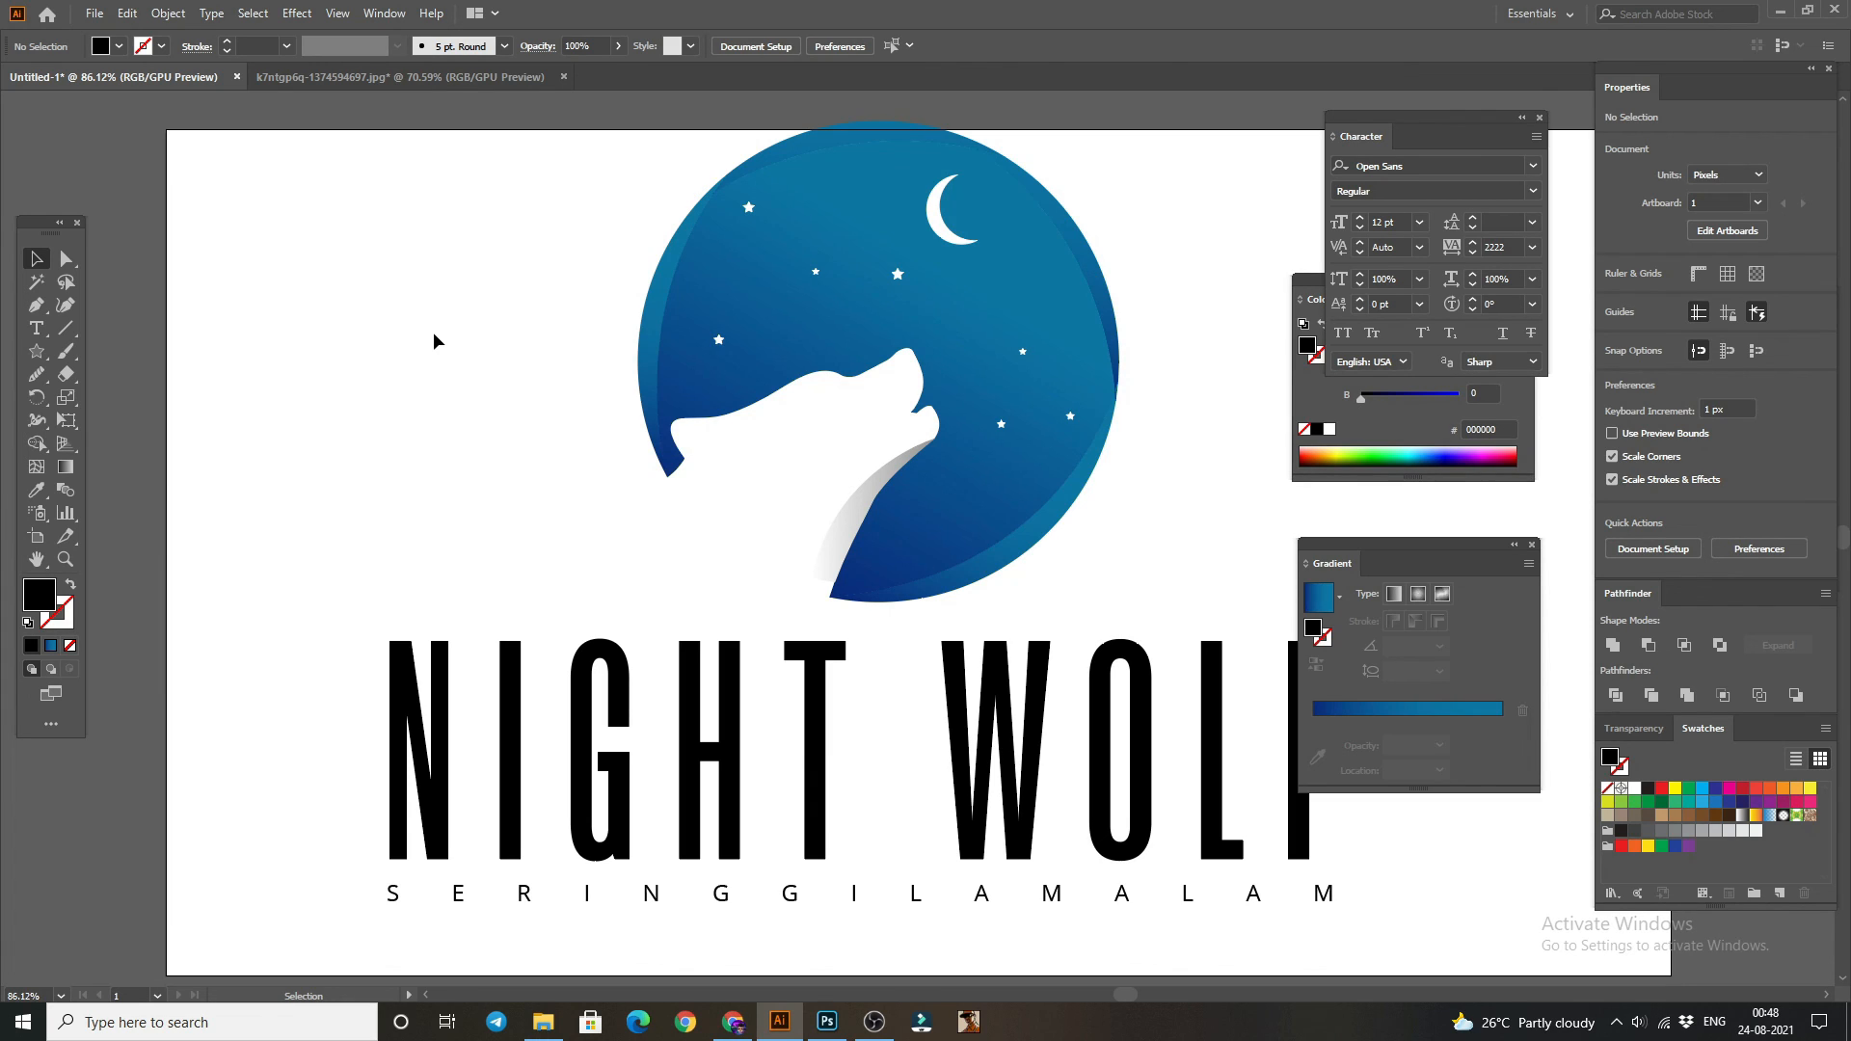
# - Scale the whole logo down to about 791 × 631 px and position it within the artboard
pyautogui.moveTo(258, 199); pyautogui.dragTo(1315, 789)
pyautogui.moveTo(926, 439); pyautogui.dragTo(948, 489)
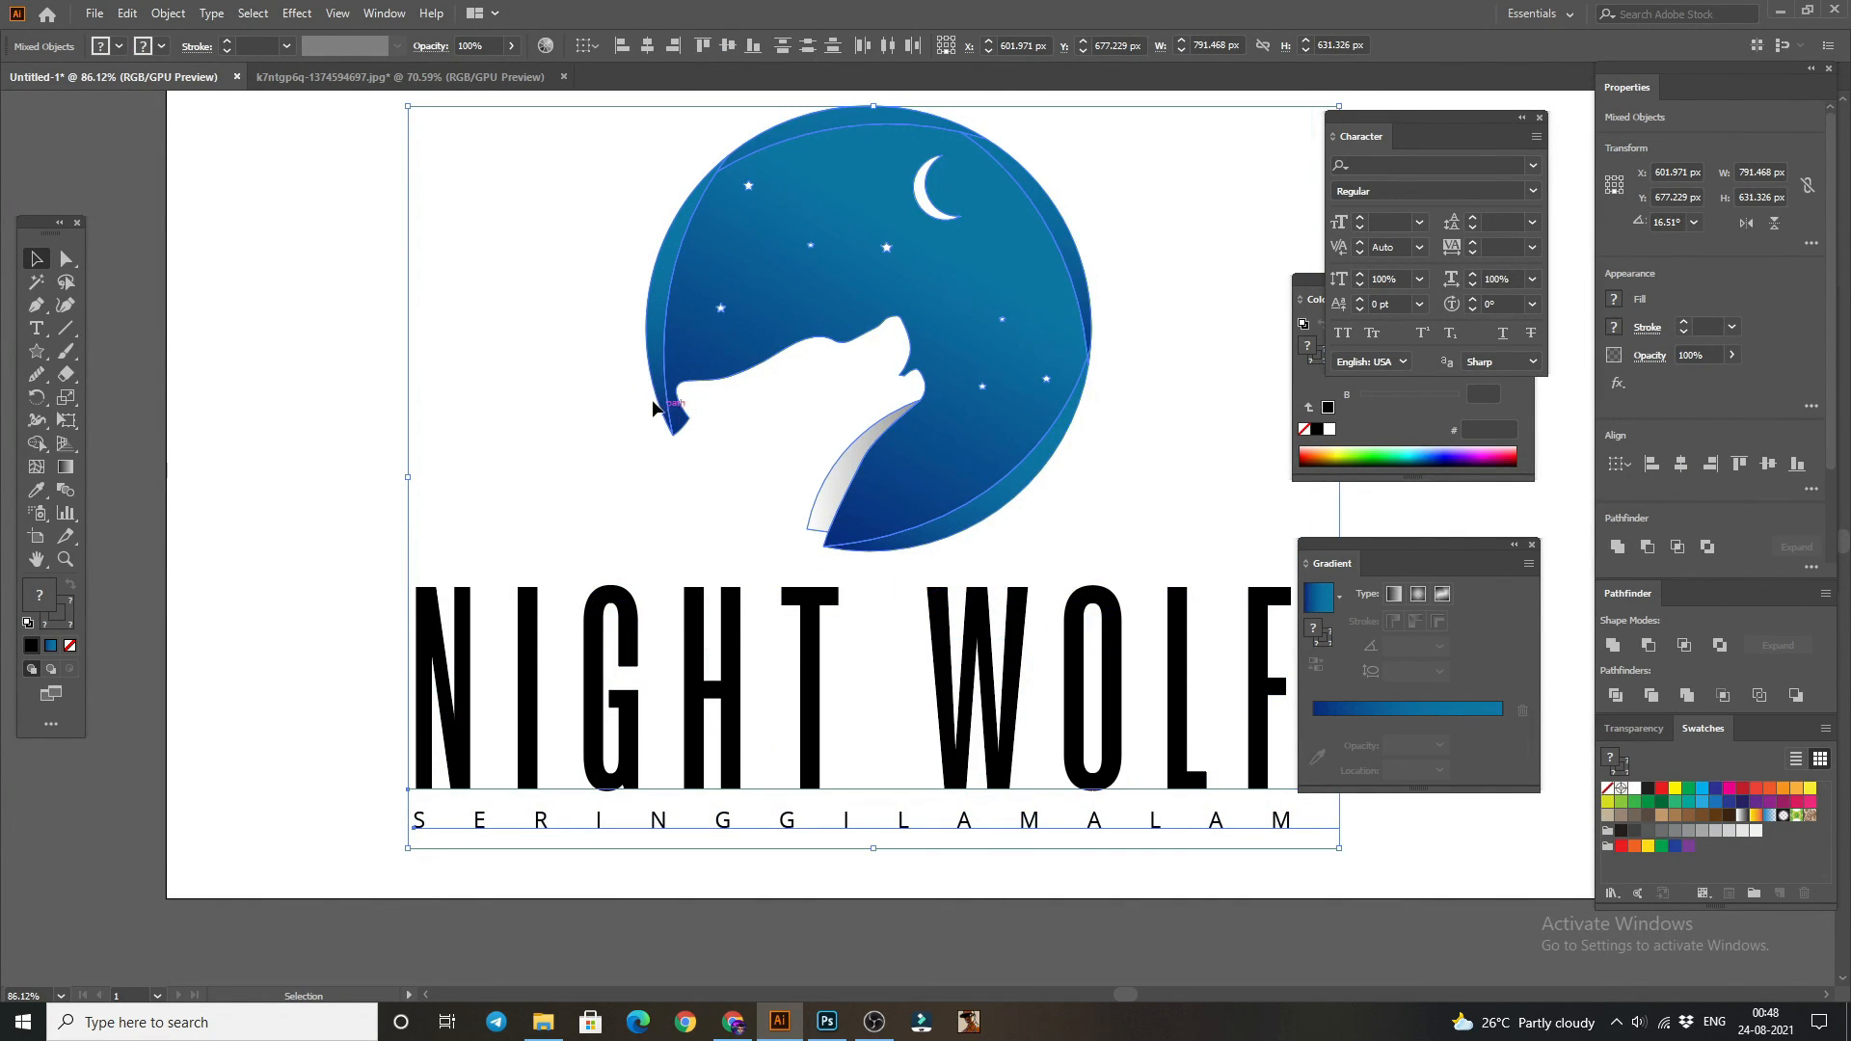
pyautogui.click(555, 278)
# - Move the Gradient panel away from the end of the NIGHT WOLF text
pyautogui.scroll(3, 772, 467)
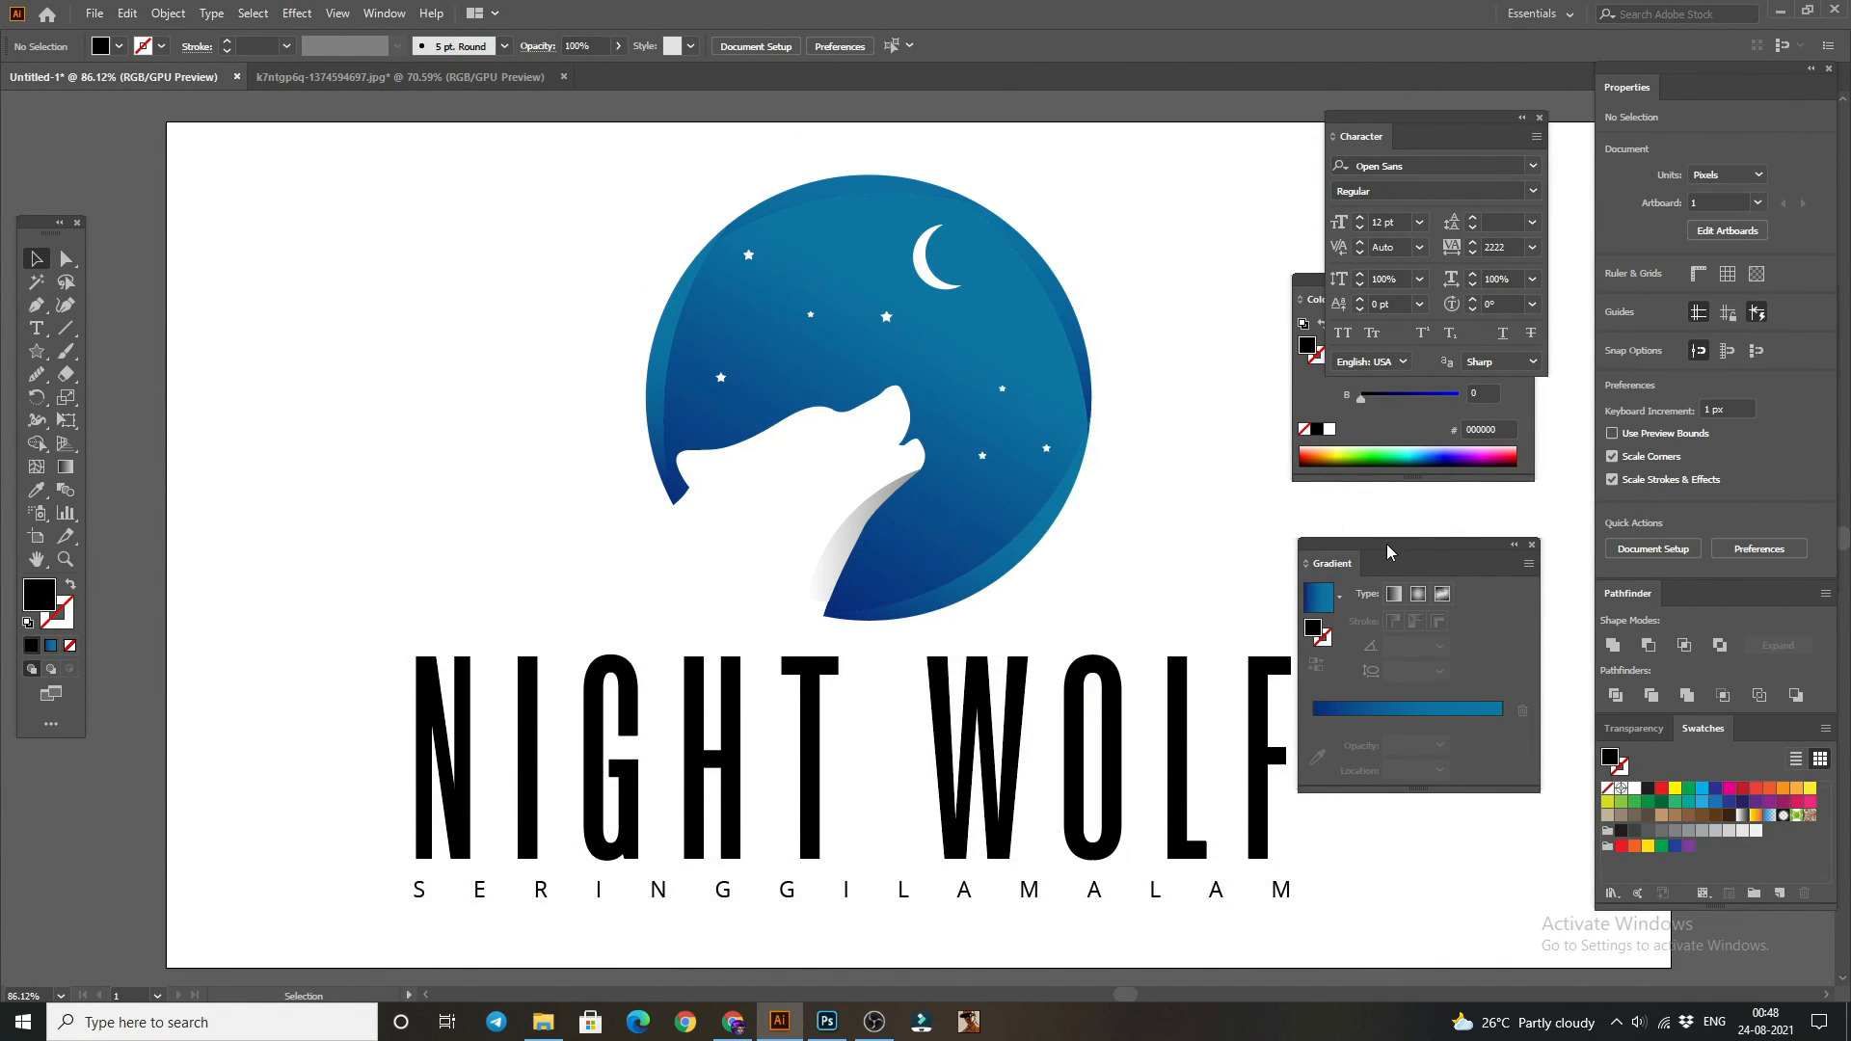
pyautogui.moveTo(1387, 545); pyautogui.dragTo(1573, 517)
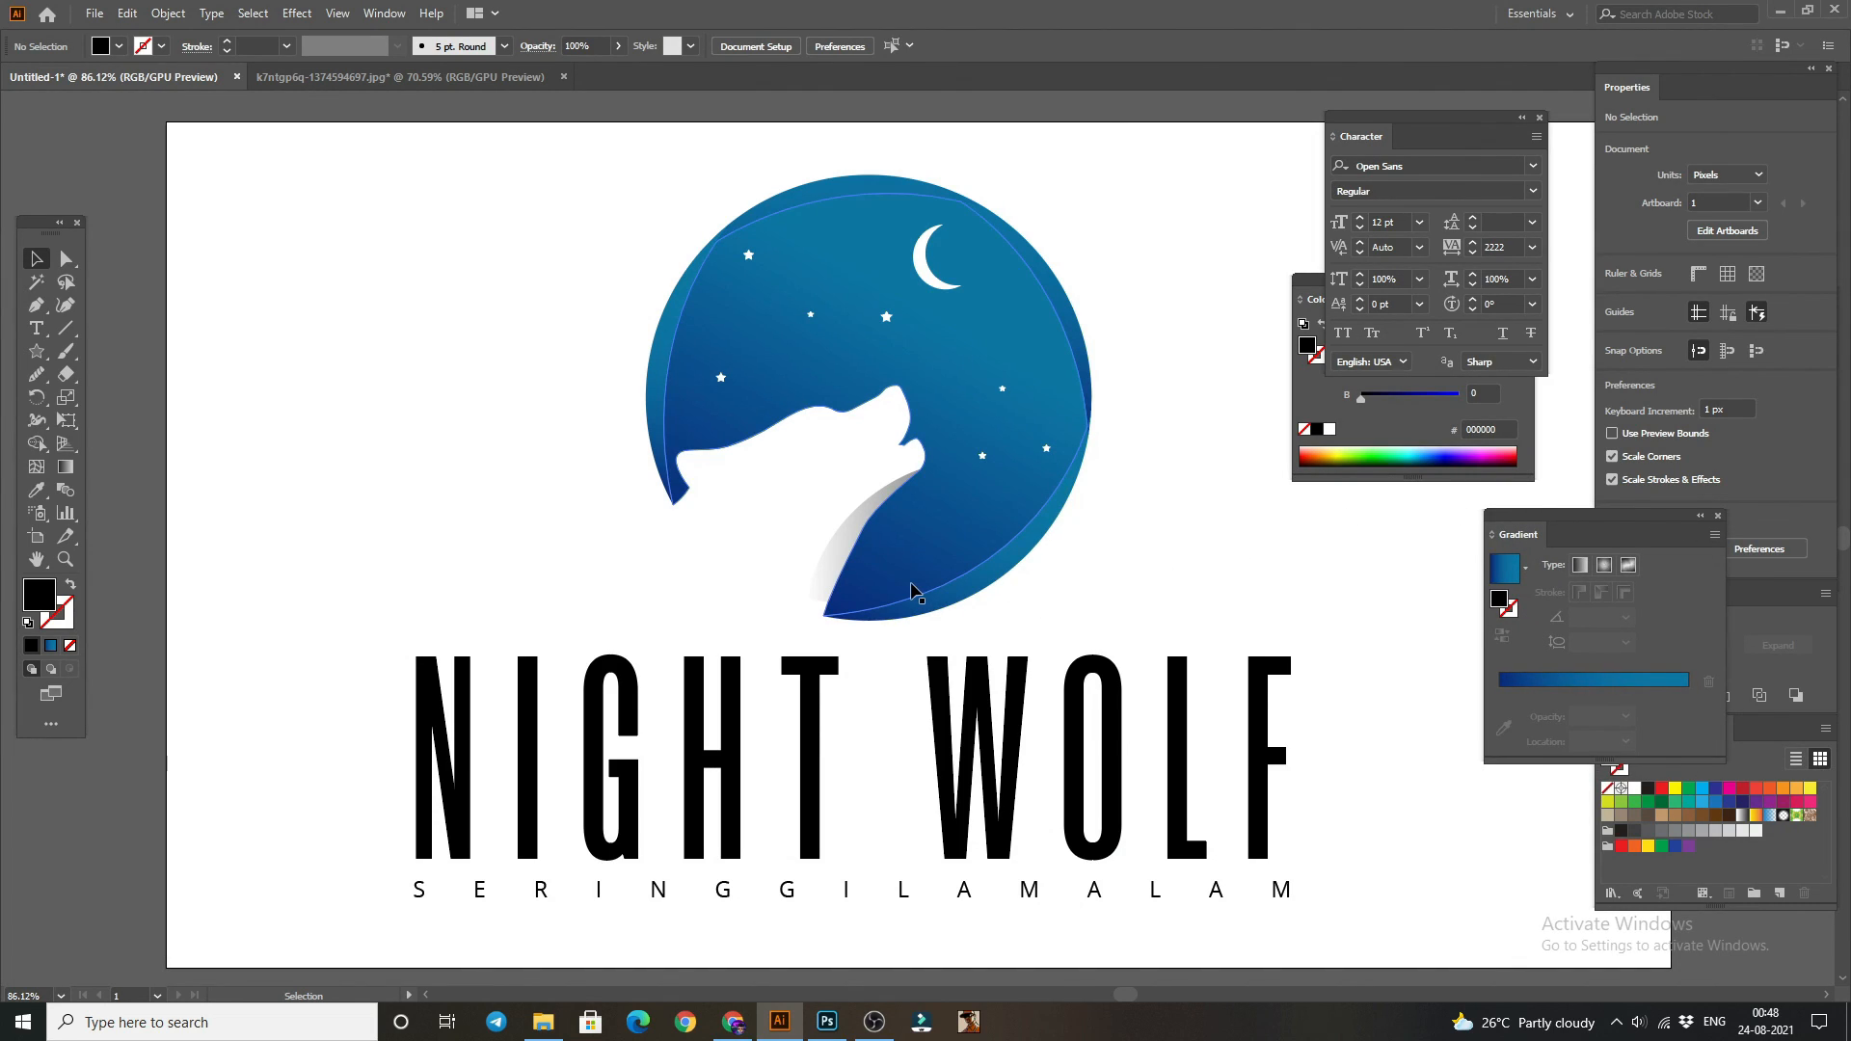